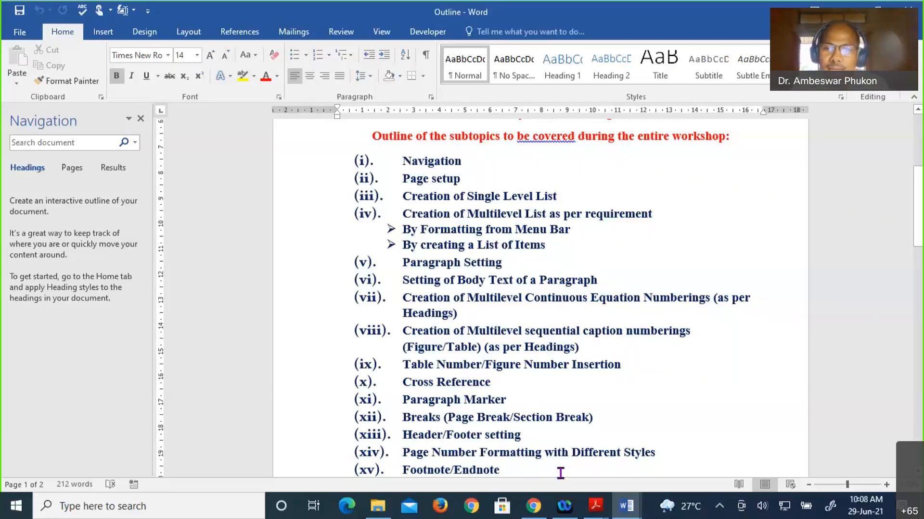
- Switch to the sample document and examine the equation and theorem numbering under Heading1
mouse_move(626, 514)
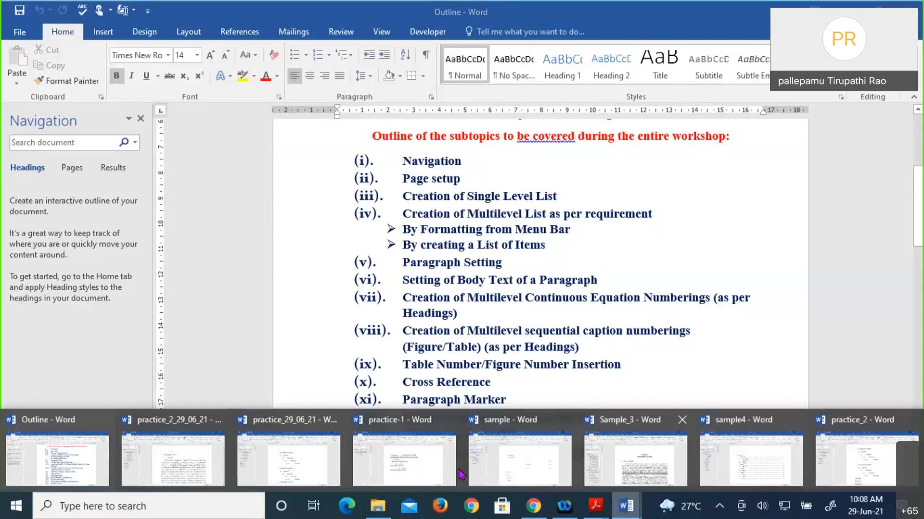
click(476, 462)
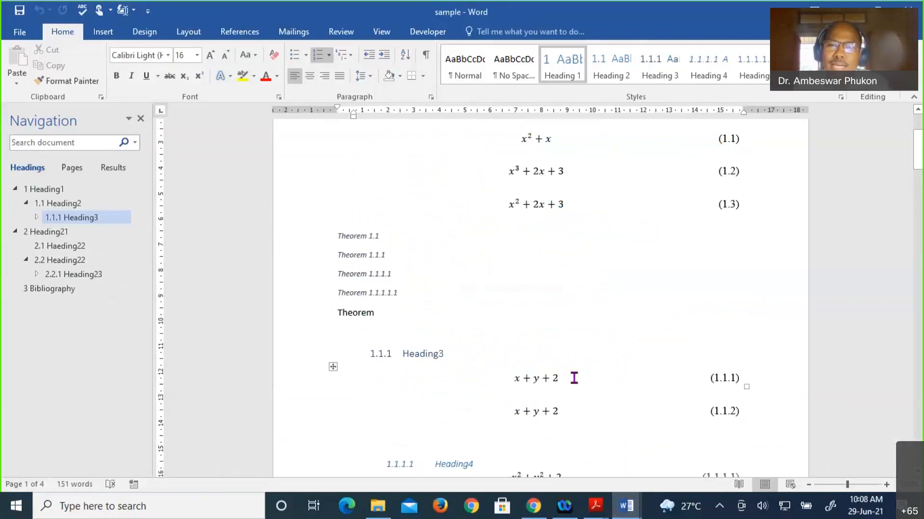
scroll(574, 378, down, 5)
scroll(574, 378, up, 2)
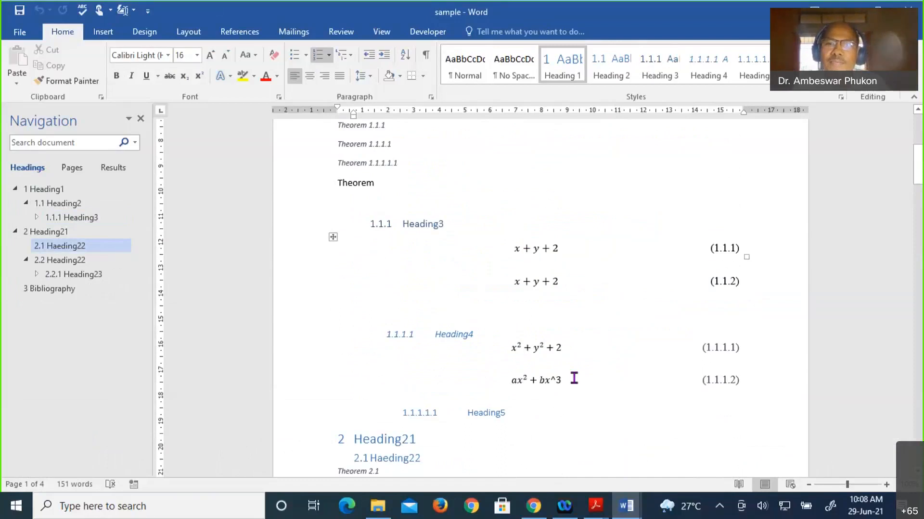
scroll(574, 378, down, 1)
scroll(574, 378, up, 2)
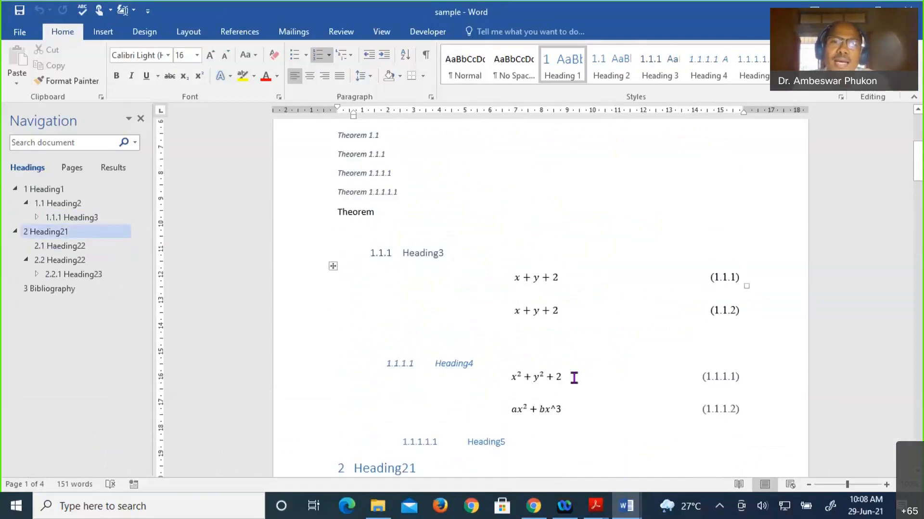
scroll(574, 378, up, 4)
scroll(574, 378, down, 1)
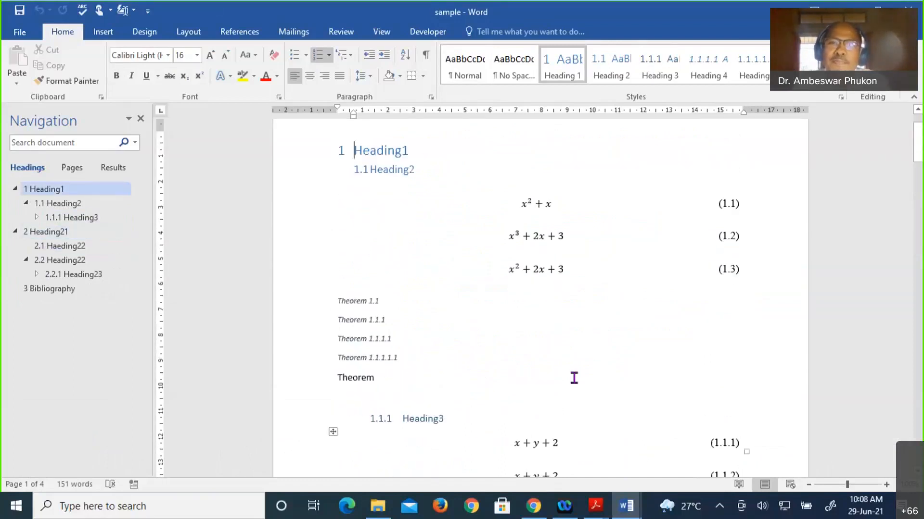
scroll(574, 378, up, 1)
scroll(574, 378, down, 1)
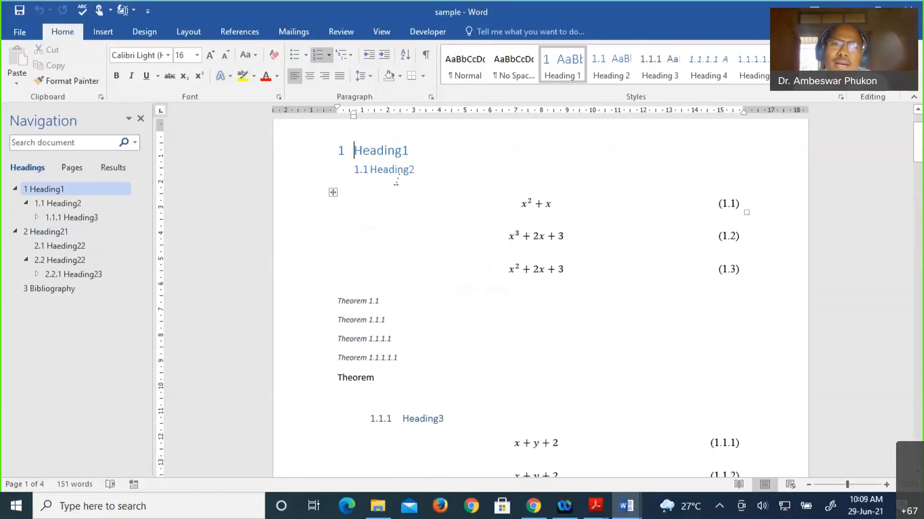
- Examine how the equation numbers follow the heading levels from section 1.1 through section 2.2.1.1
scroll(460, 266, down, 3)
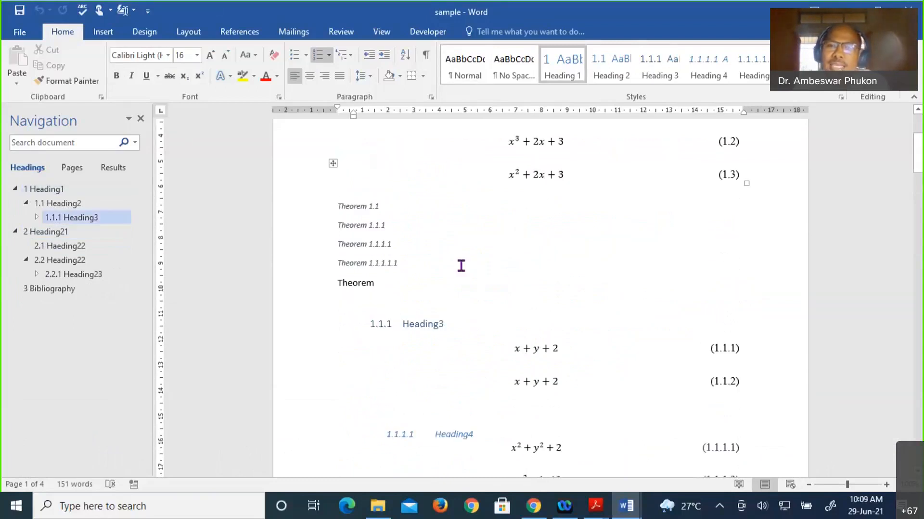
scroll(460, 265, down, 2)
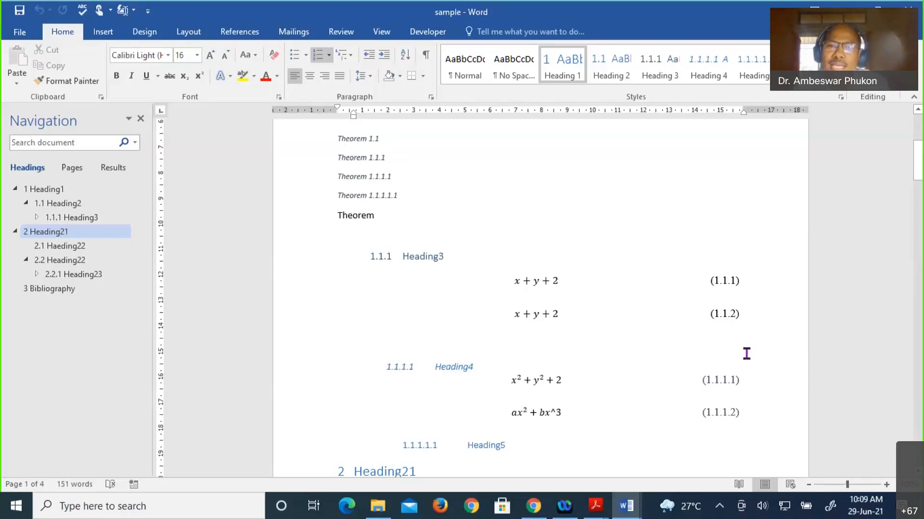
scroll(746, 354, down, 5)
scroll(559, 307, down, 1)
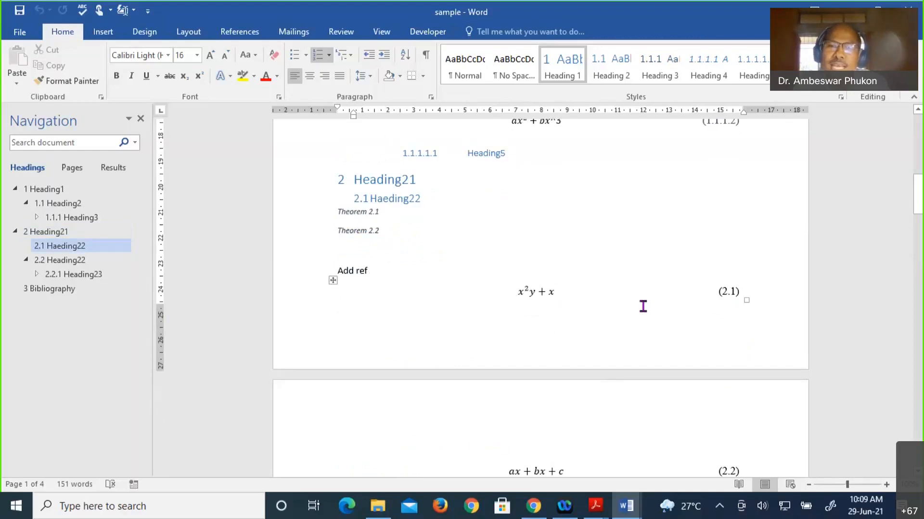
scroll(642, 307, down, 3)
scroll(731, 263, down, 1)
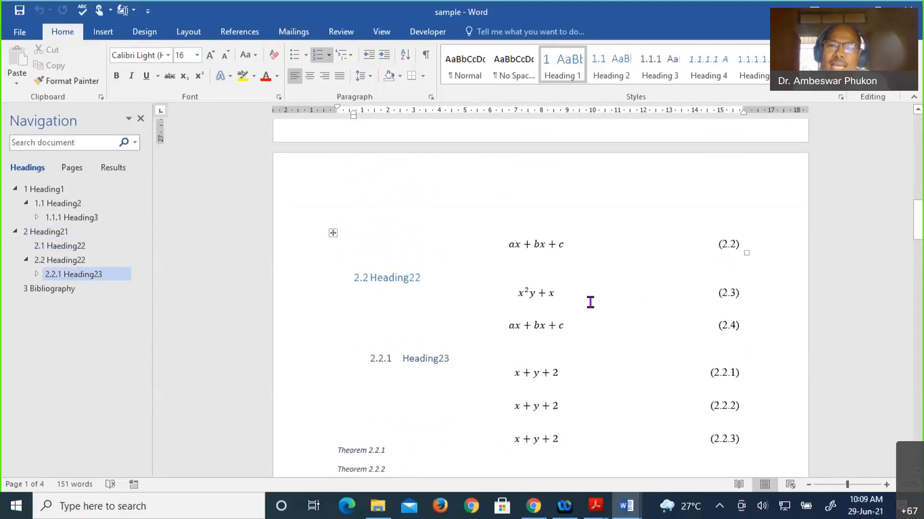
scroll(590, 302, down, 2)
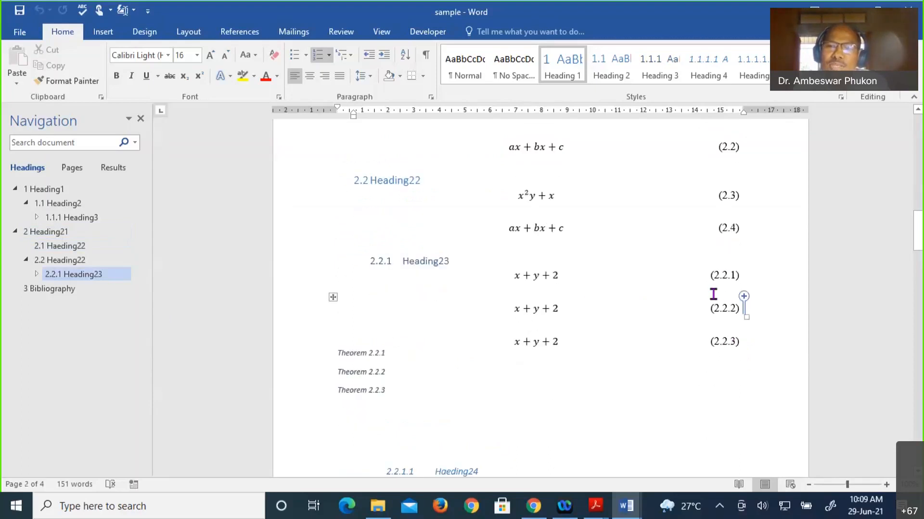
click(713, 295)
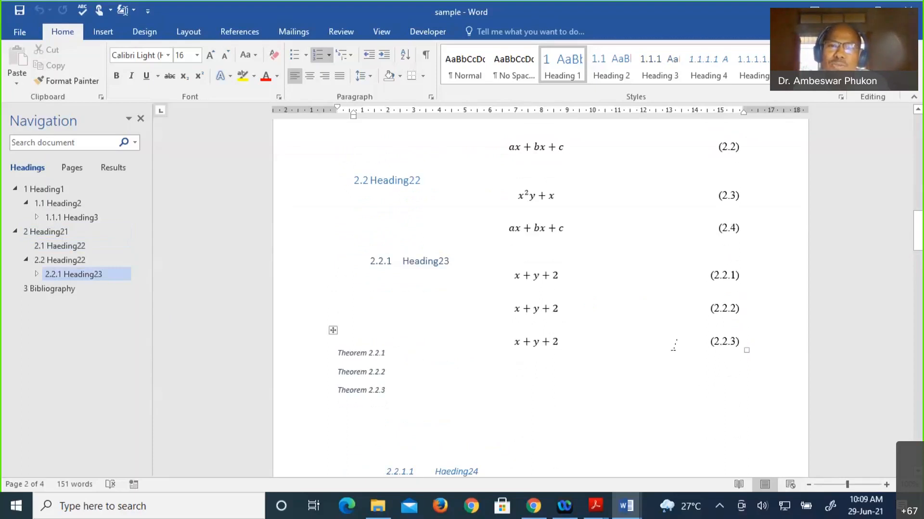
scroll(674, 346, down, 3)
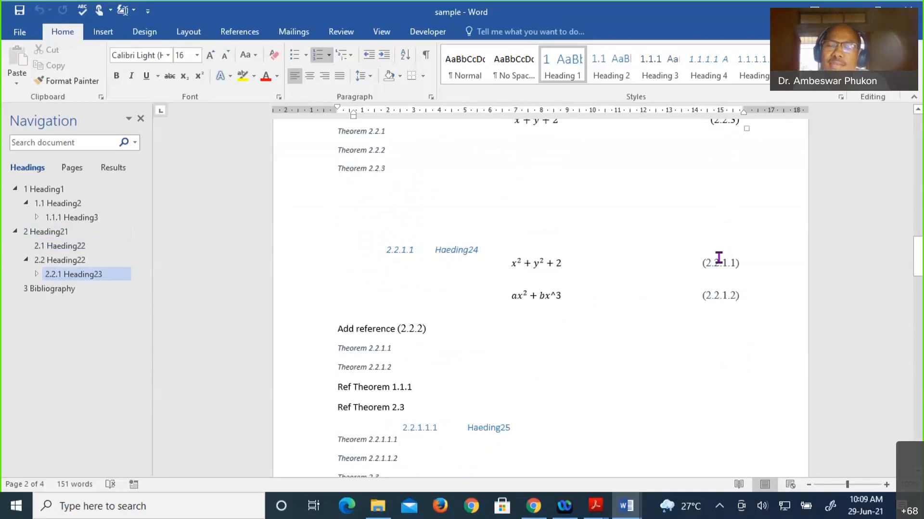
scroll(719, 250, down, 1)
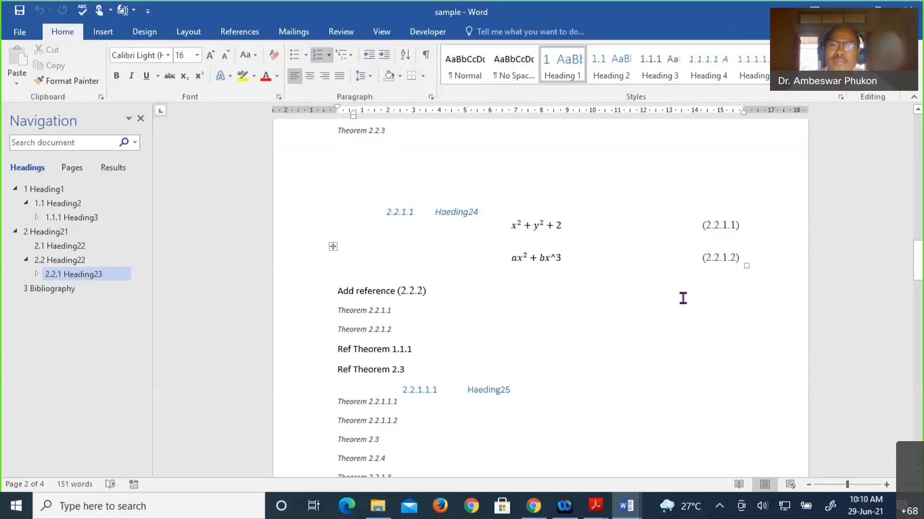
- Review the numbered equations and theorems from section 2.2.1.1 back to the start of the document
scroll(683, 298, down, 3)
scroll(683, 298, up, 2)
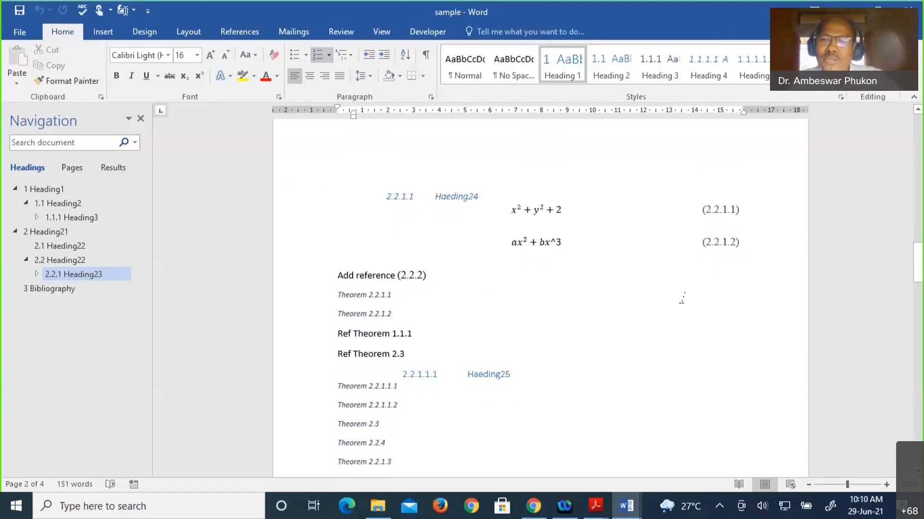
scroll(683, 298, up, 1)
scroll(683, 298, up, 2)
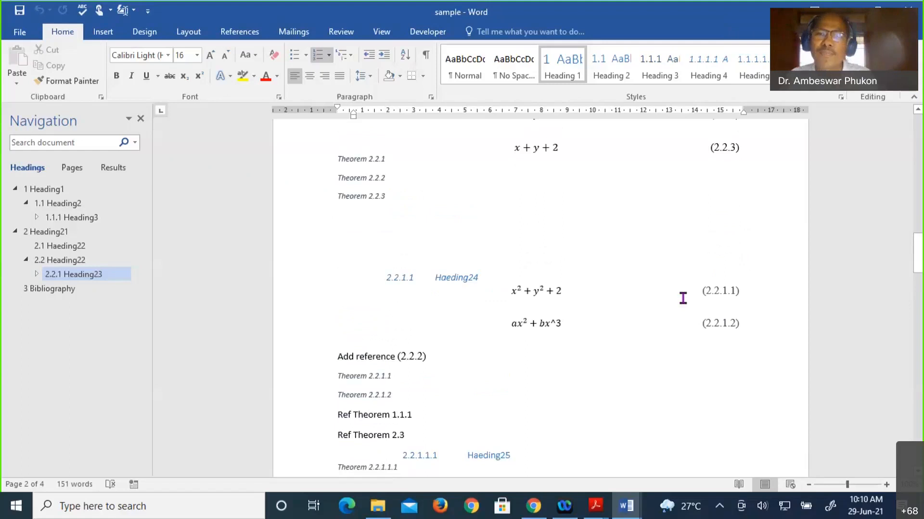
scroll(683, 298, up, 10)
scroll(683, 298, up, 5)
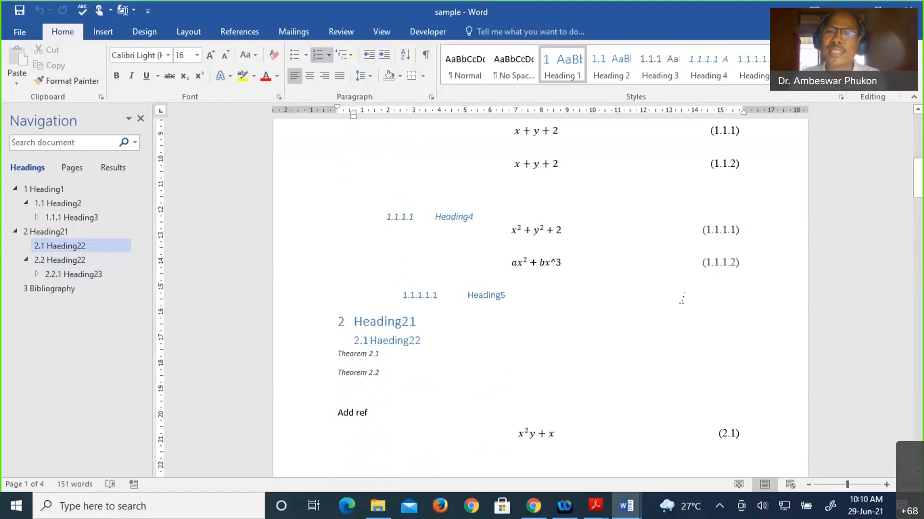
scroll(682, 298, up, 8)
scroll(683, 298, down, 3)
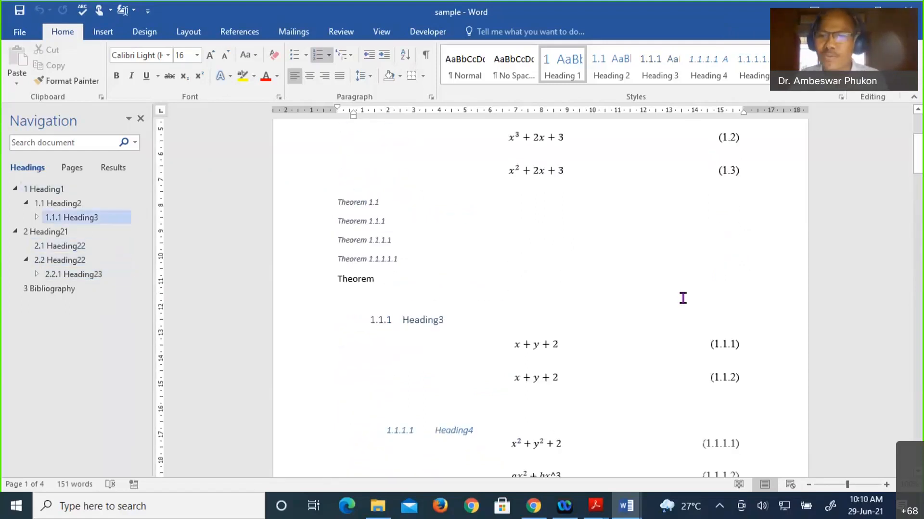
scroll(683, 298, down, 1)
scroll(682, 298, up, 5)
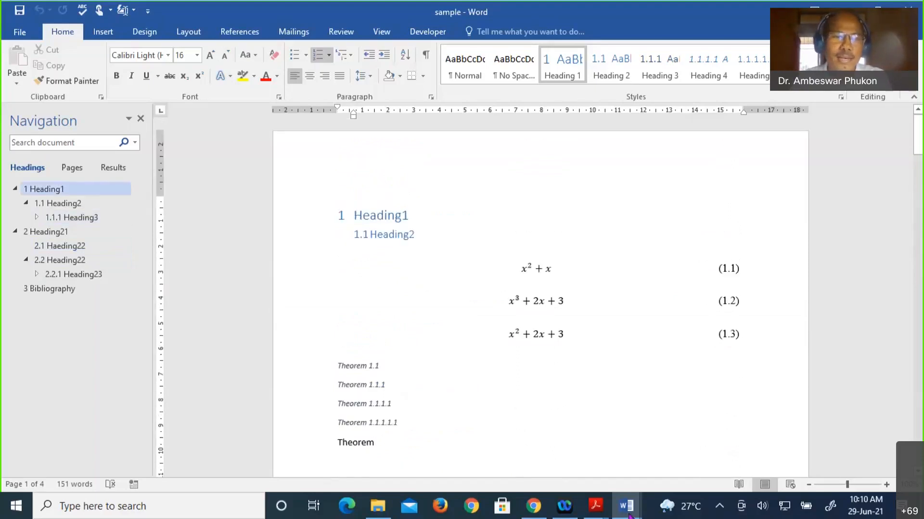
- Switch to the practice_29_06_21 document and review its heading structure from the beginning
mouse_move(627, 513)
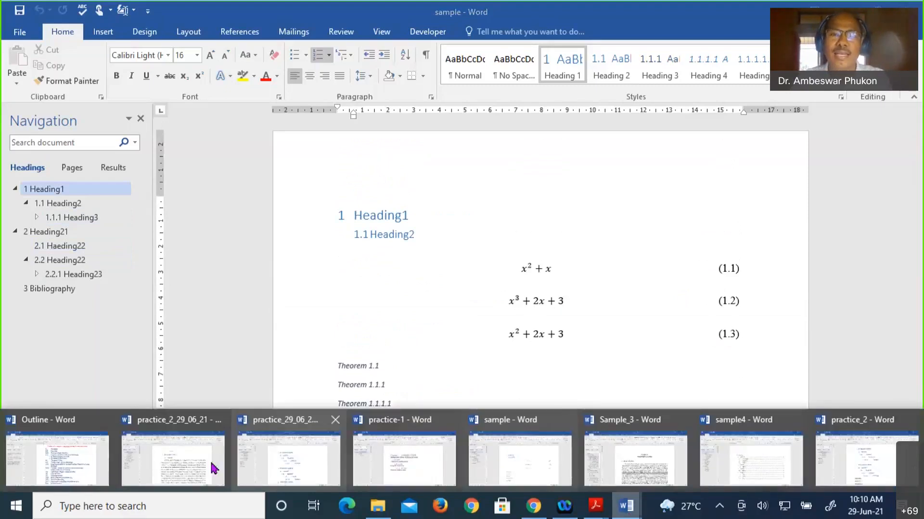
click(245, 460)
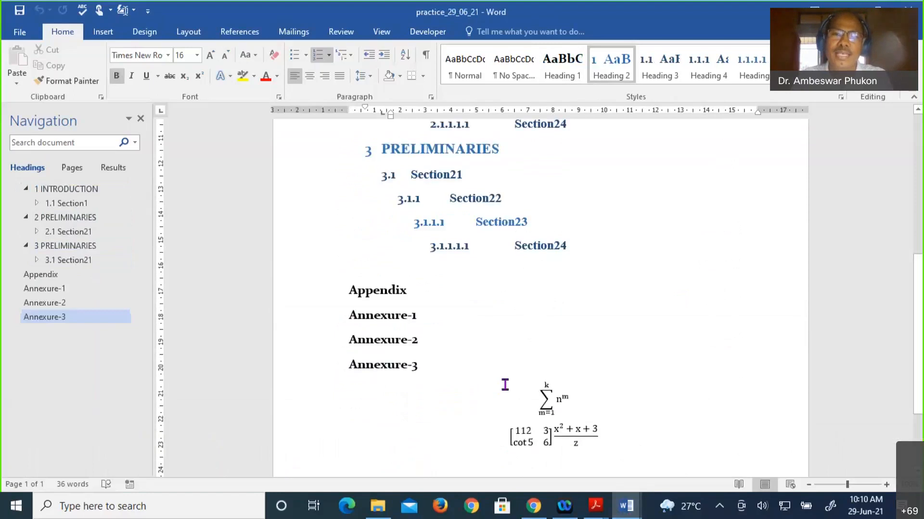
key(ctrl+Home)
scroll(505, 385, up, 2)
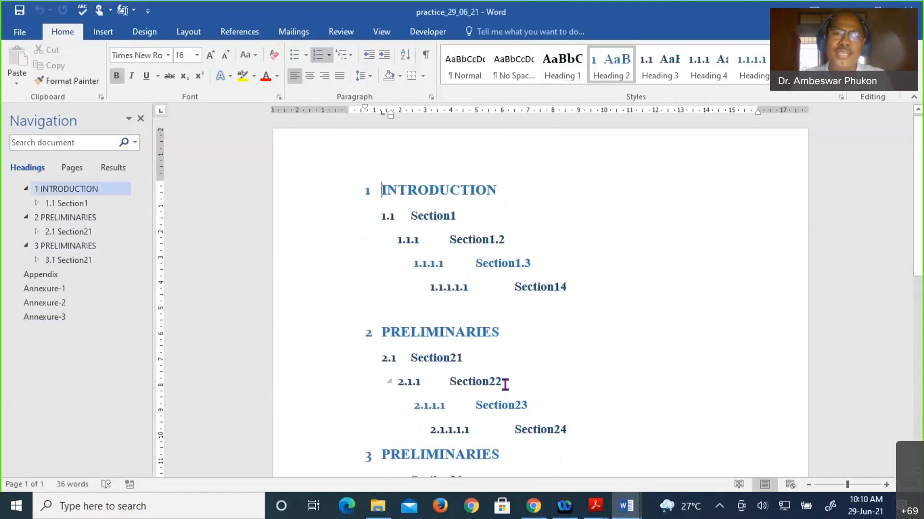
scroll(505, 384, down, 3)
scroll(504, 385, up, 3)
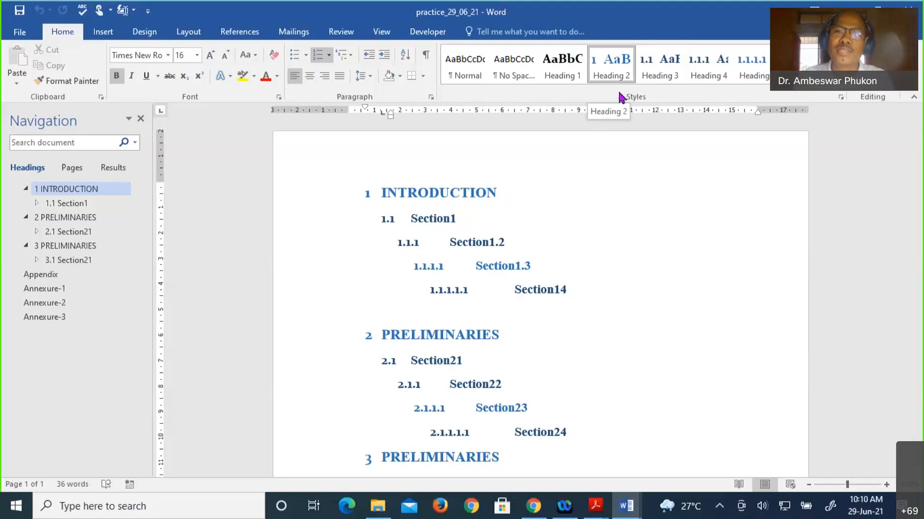
- Insert an empty Normal-style paragraph below the 1.1 Section1 heading
click(402, 237)
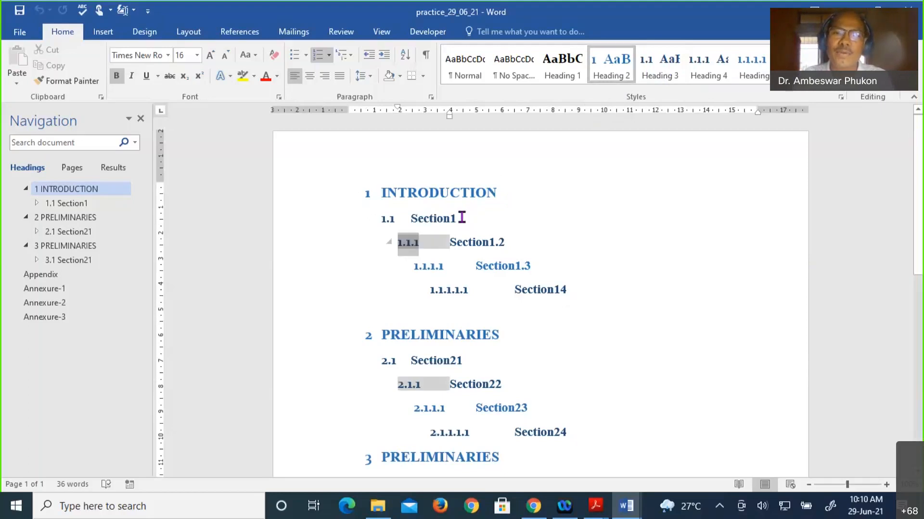
click(462, 218)
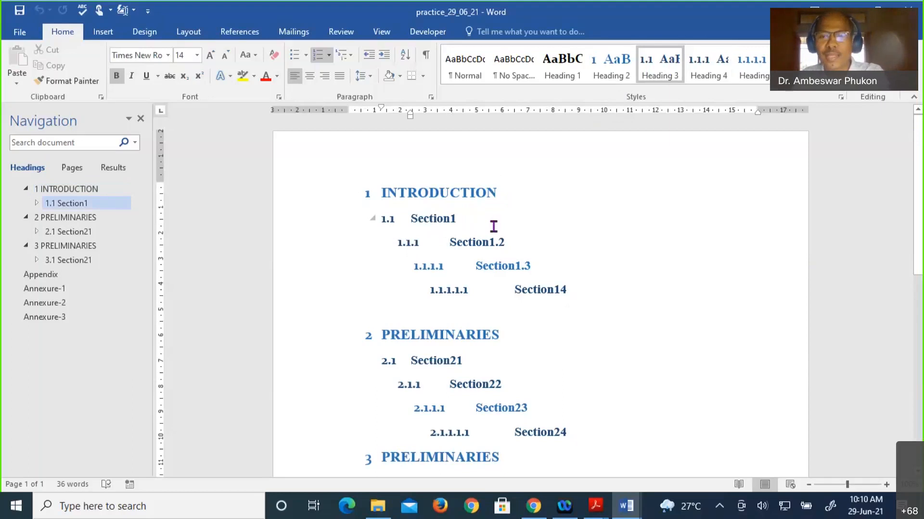
key(Return)
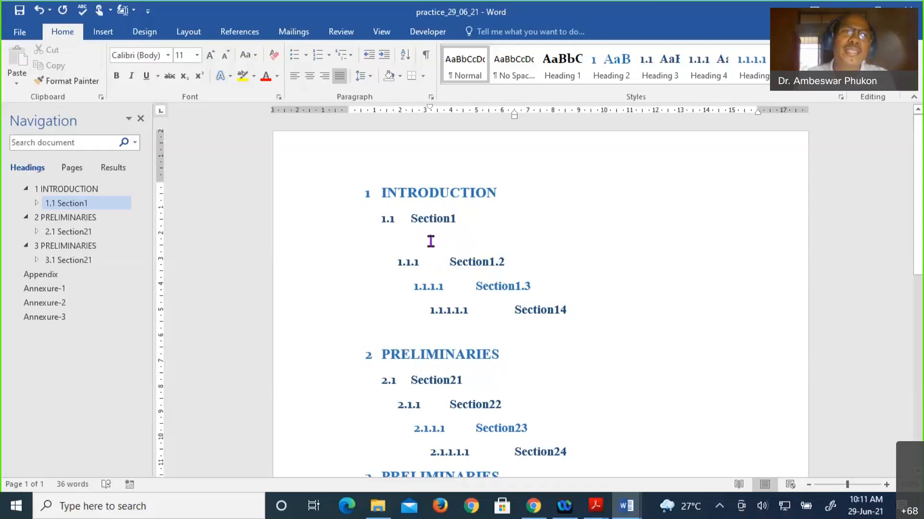
- Start inserting a caption in the empty paragraph and create a new caption label named Equation2h
click(237, 34)
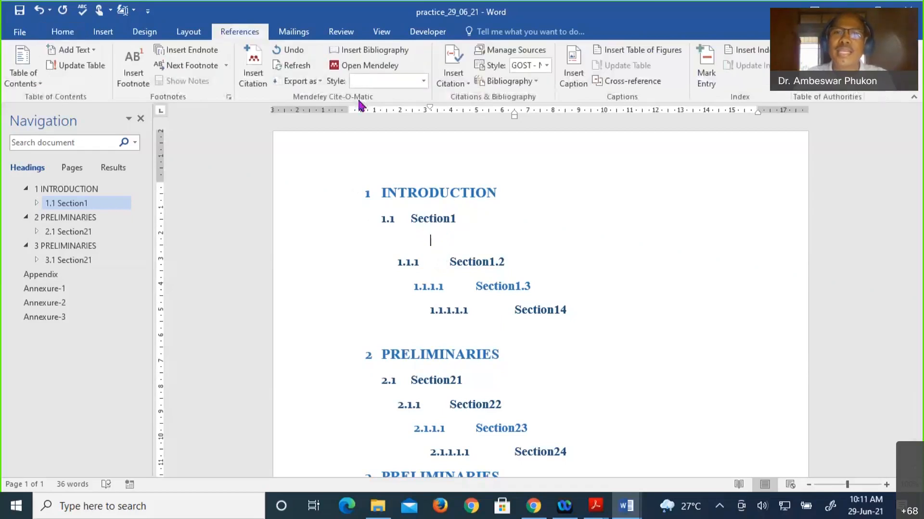
click(577, 75)
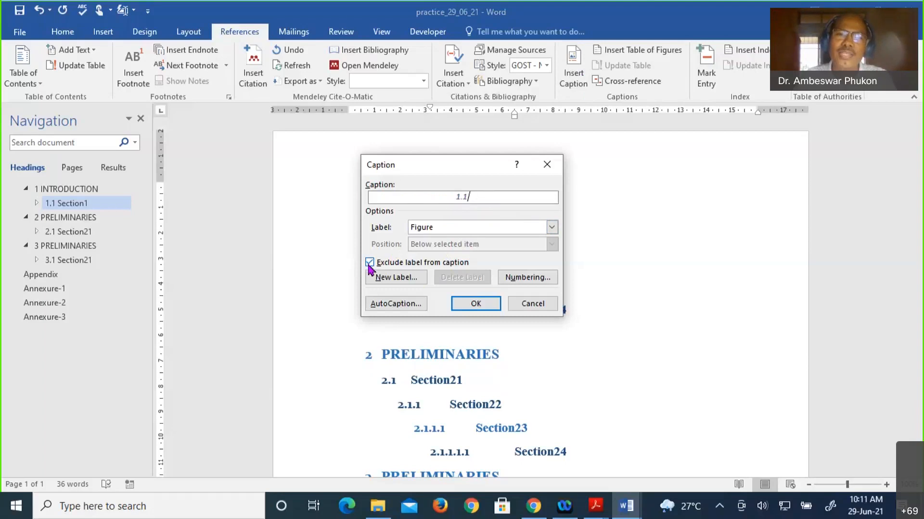
click(392, 281)
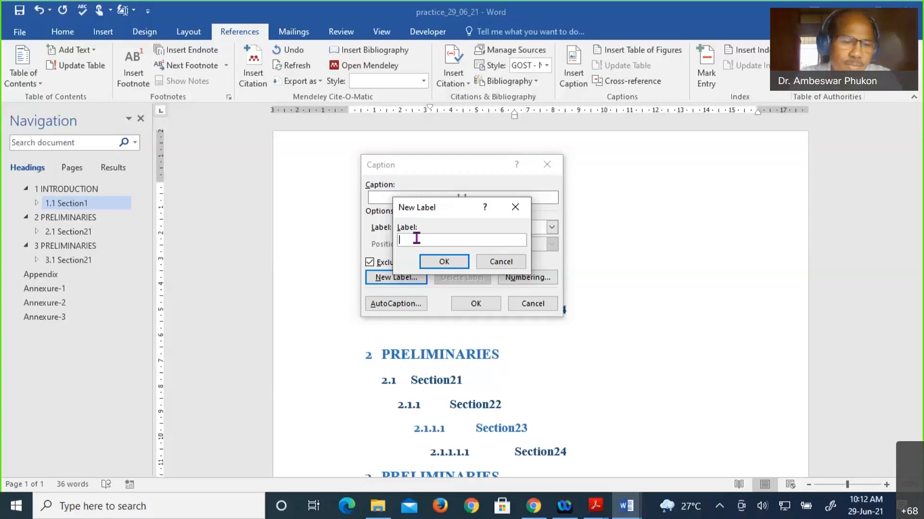
text(E)
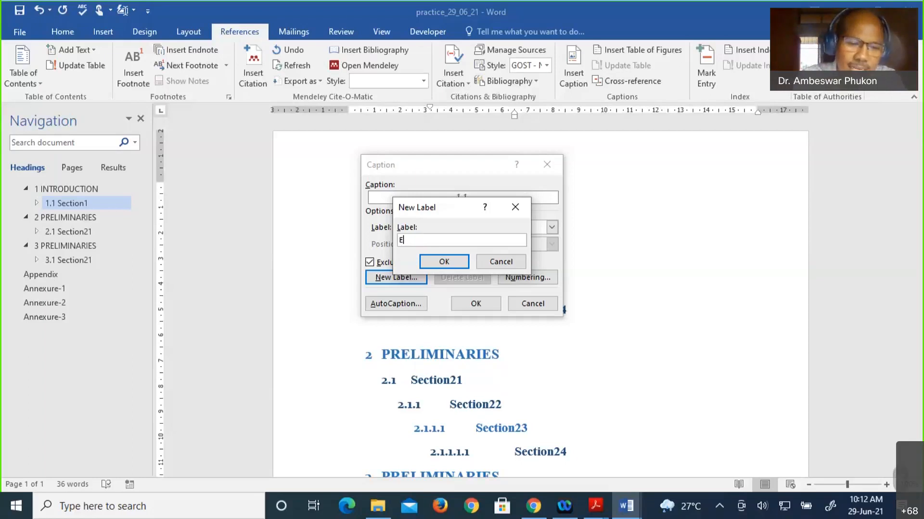
text(quat)
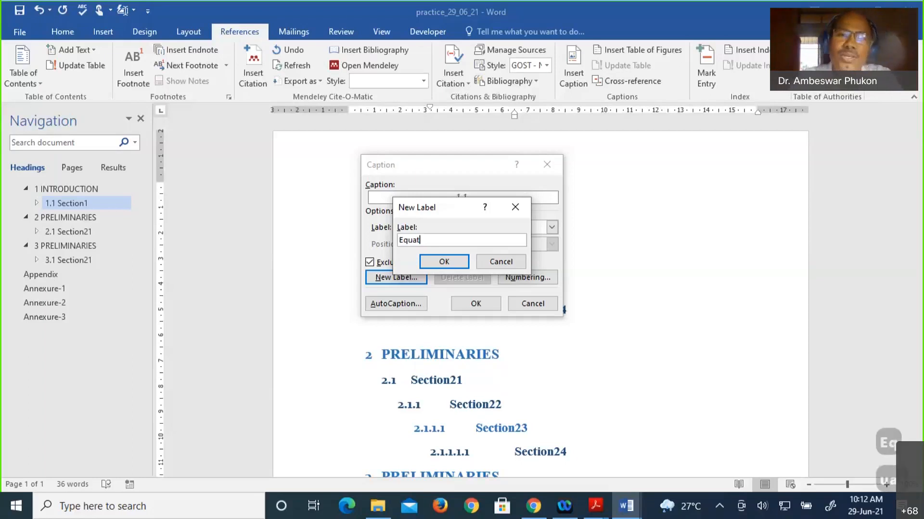
text(ion)
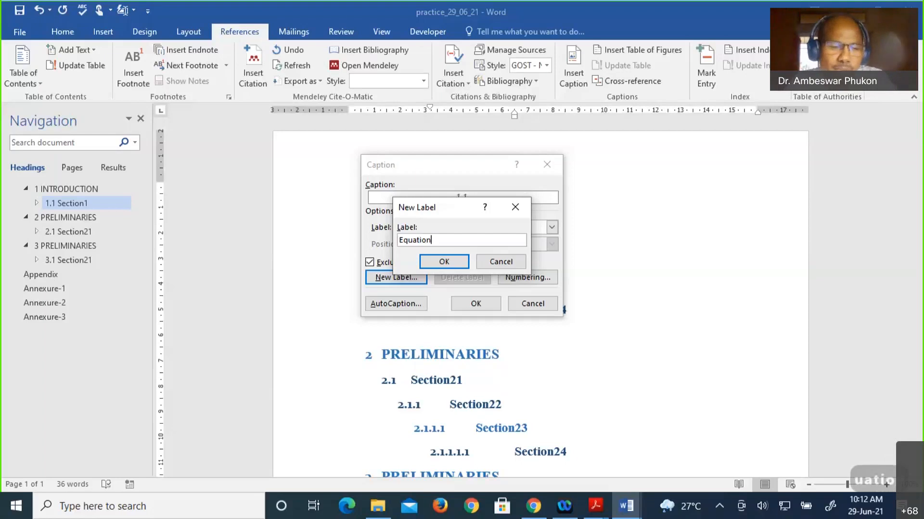
text(2h)
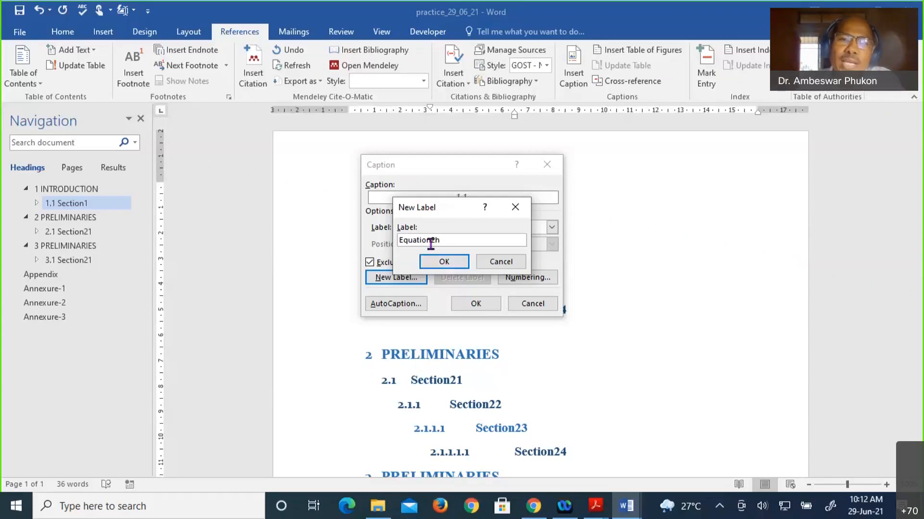
click(444, 259)
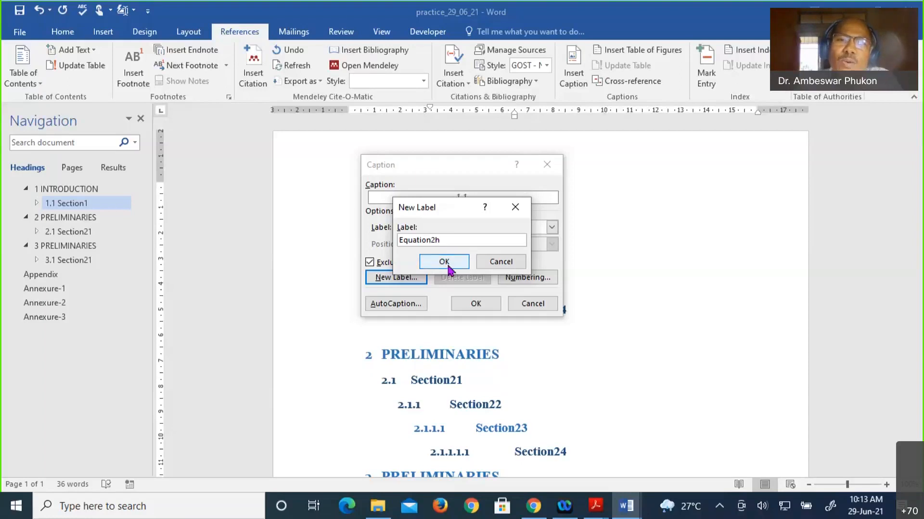
click(444, 262)
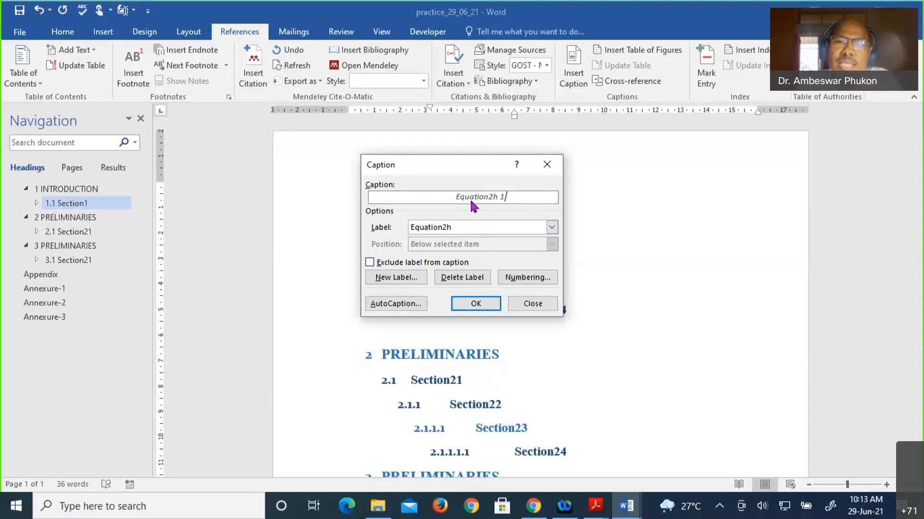
- Exclude the Equation2h label from the caption and number it 1, 2, 3 with the Heading 2 chapter number and a period separator
click(369, 263)
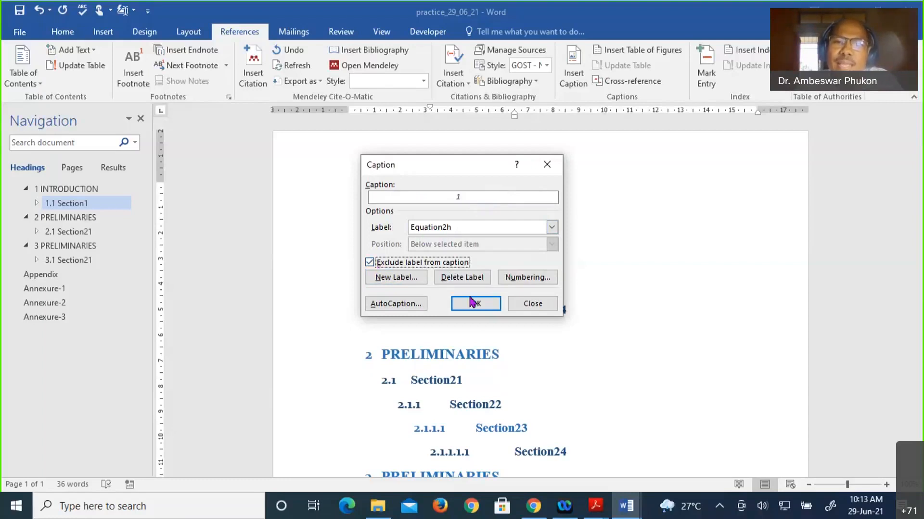
click(528, 279)
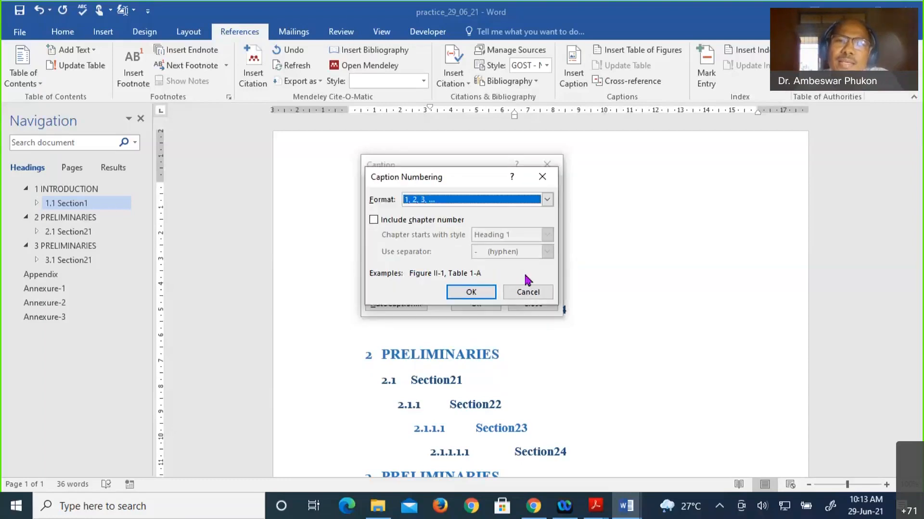
click(547, 199)
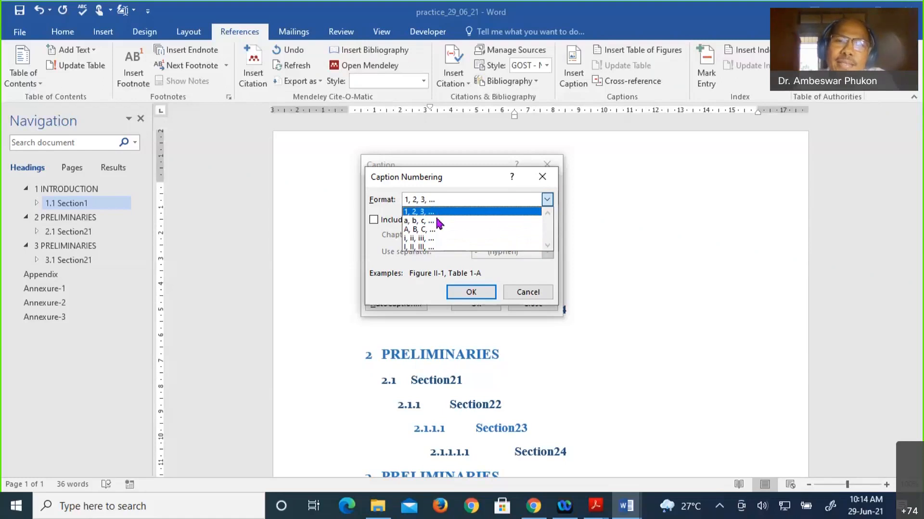
click(422, 214)
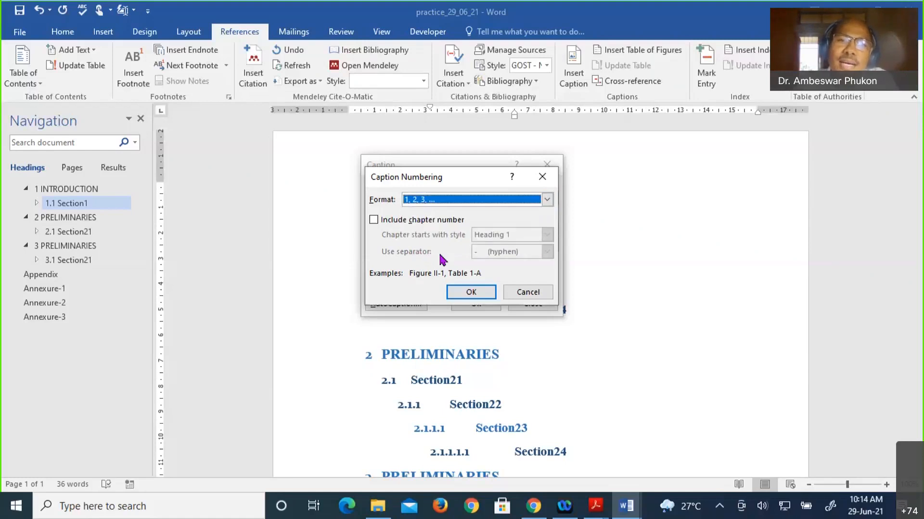
click(374, 221)
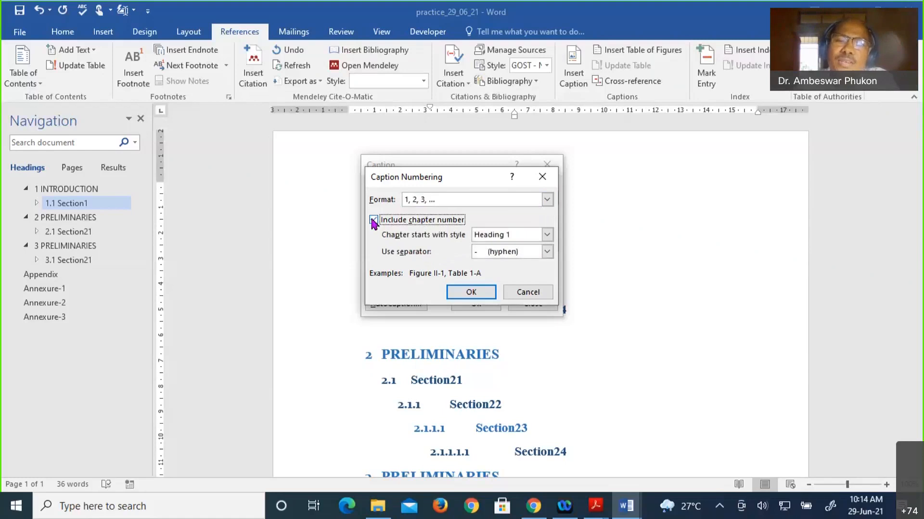
click(547, 234)
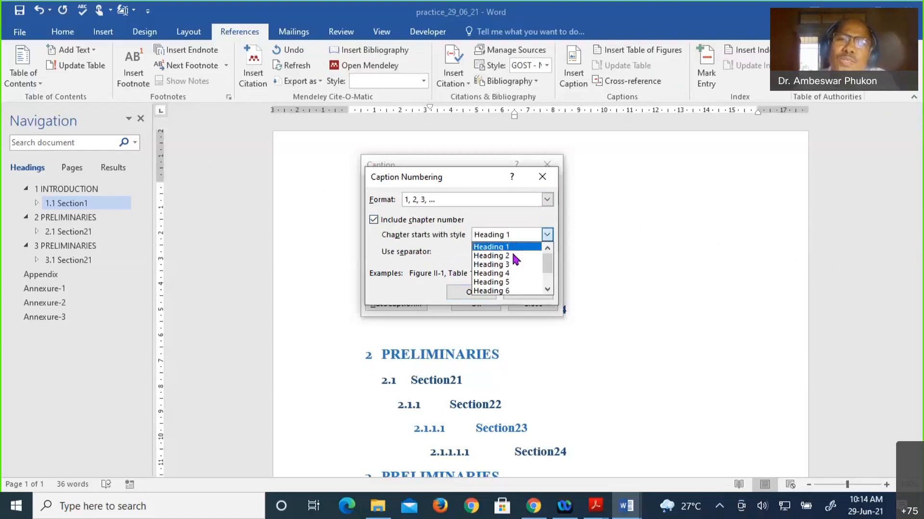
click(506, 253)
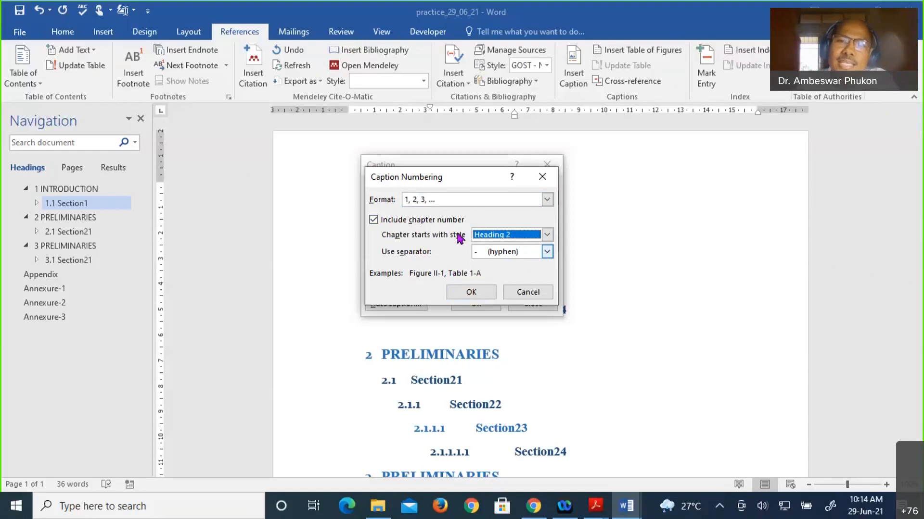
click(547, 252)
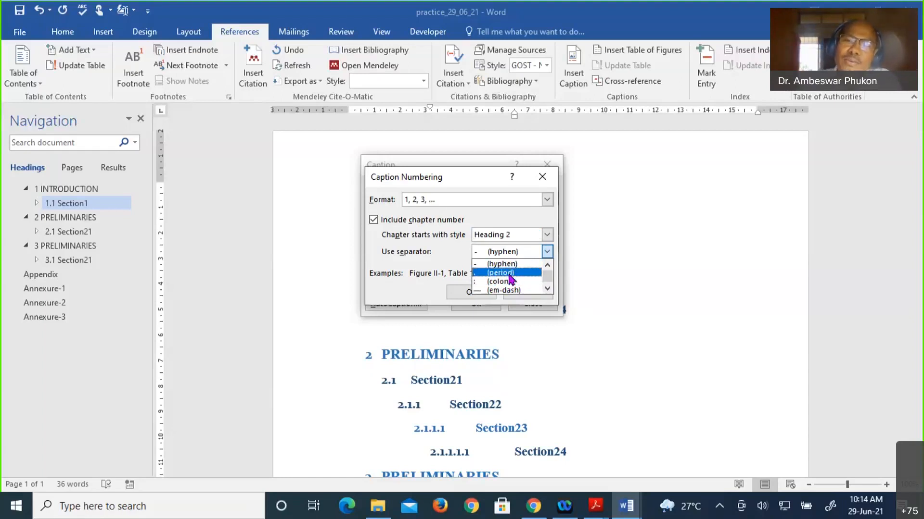
click(510, 274)
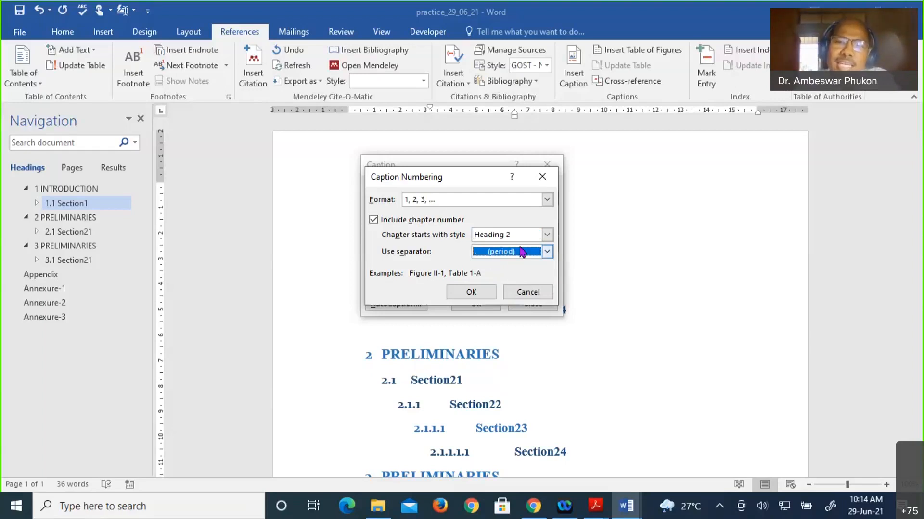
click(472, 294)
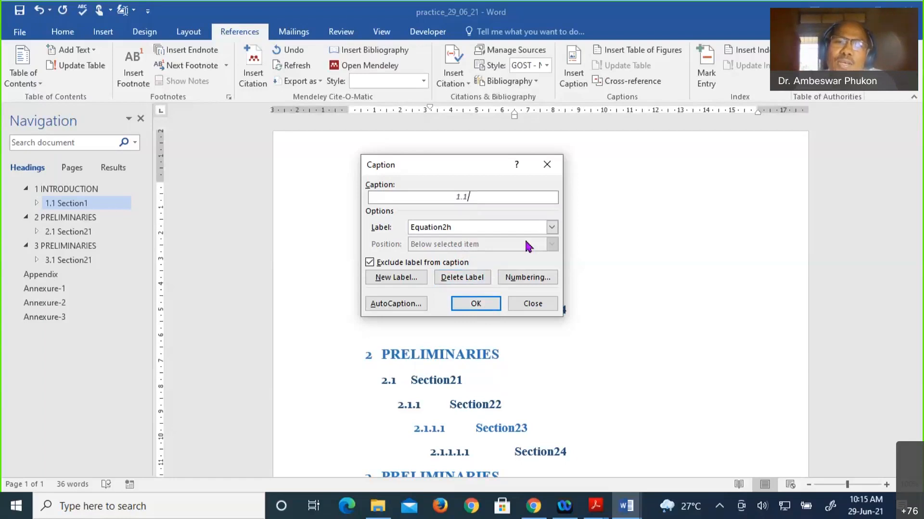
- Try to insert the caption with the Equation1h label in the empty paragraph below the 1.1 Section1 heading
click(551, 227)
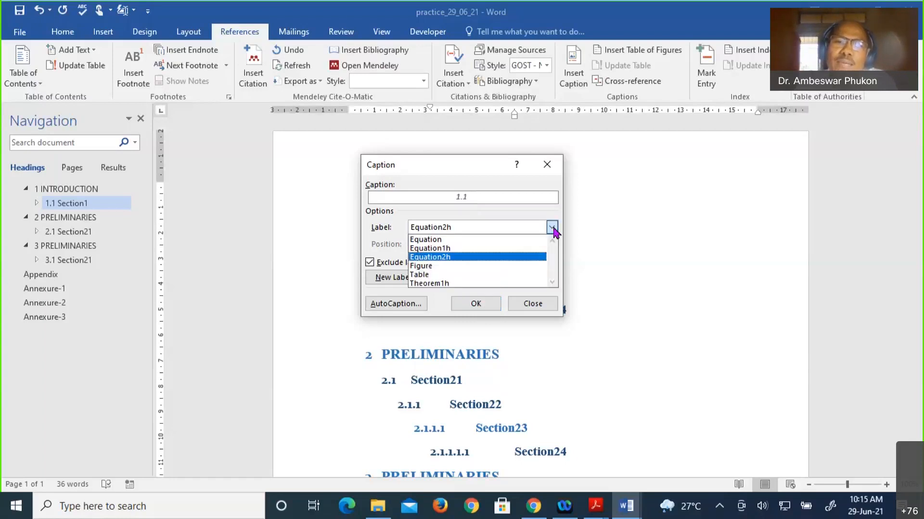
click(450, 249)
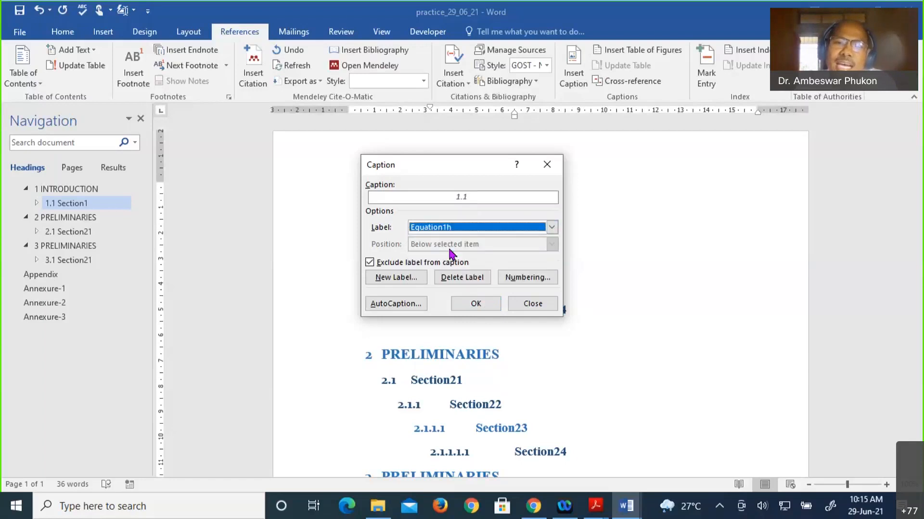
click(476, 304)
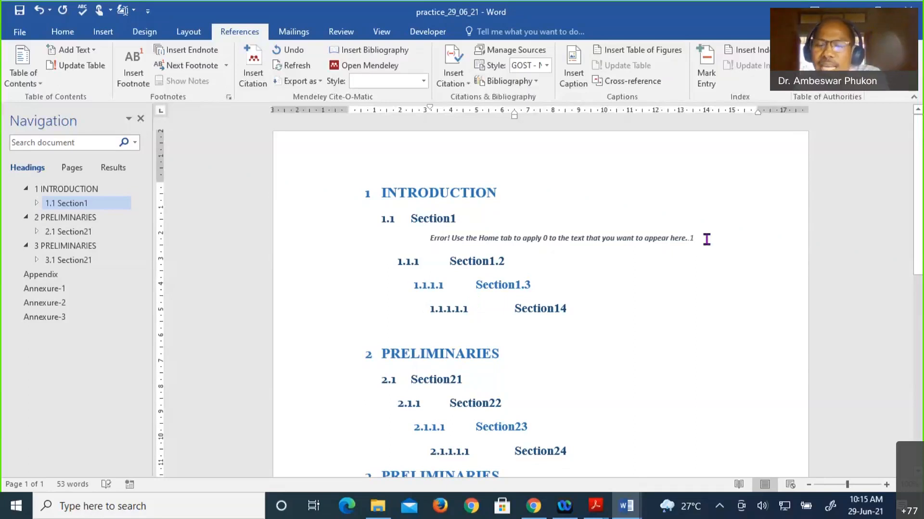
- Delete the faulty caption and recreate the empty paragraph below the 1.1 Section1 heading
key(BackSpace)
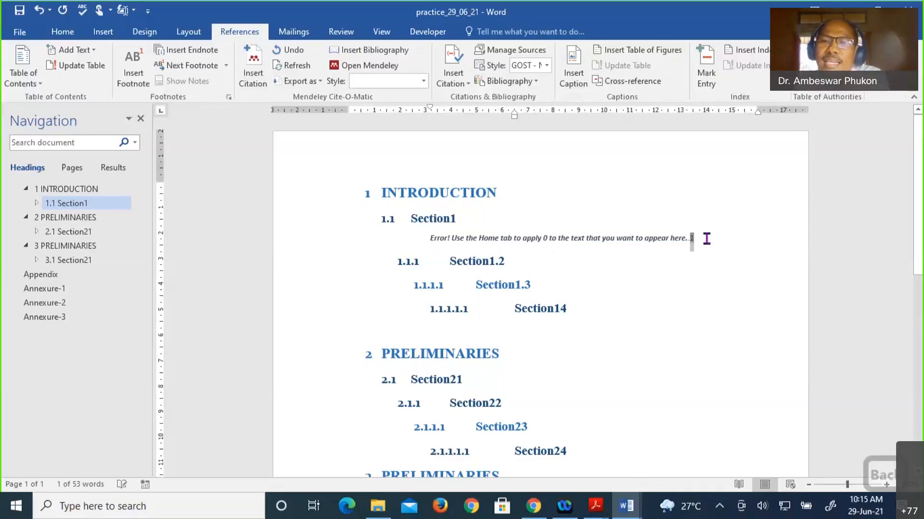
key(BackSpace)
key(BackSpace)
key(BackSpace)
key(BackSpace)
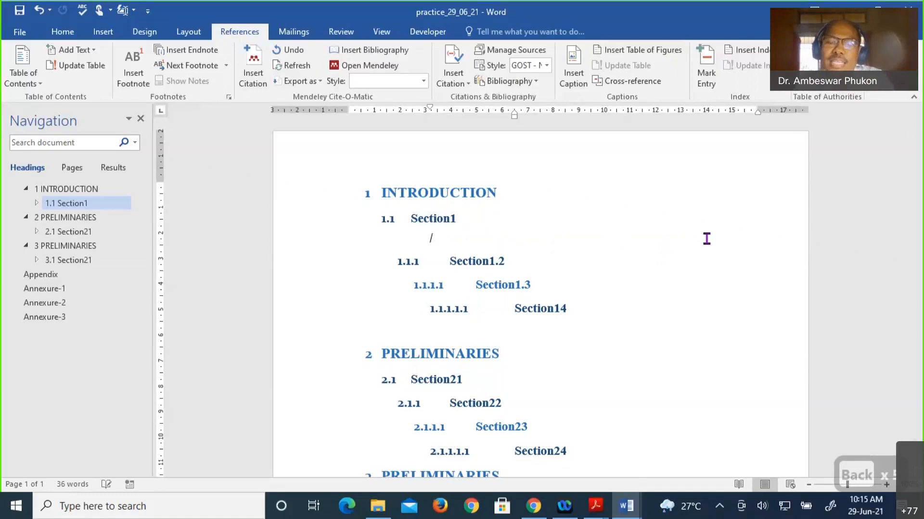
key(BackSpace)
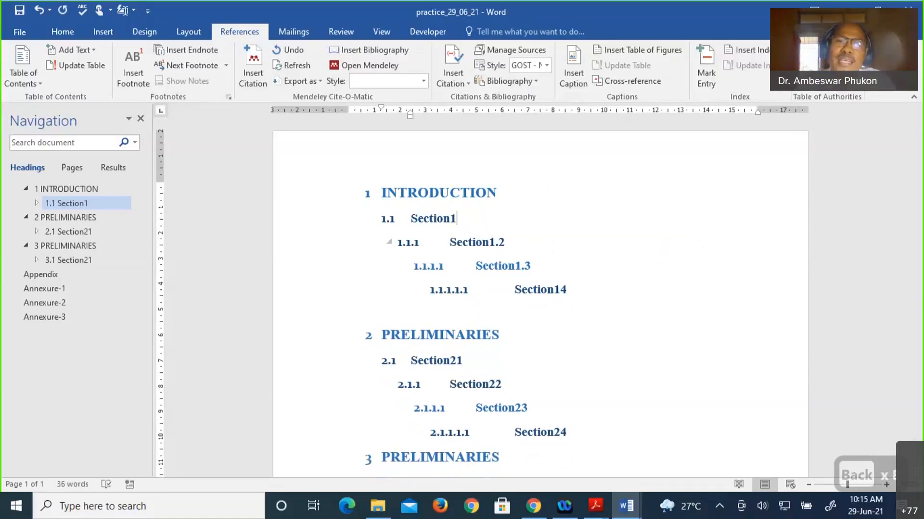
key(Return)
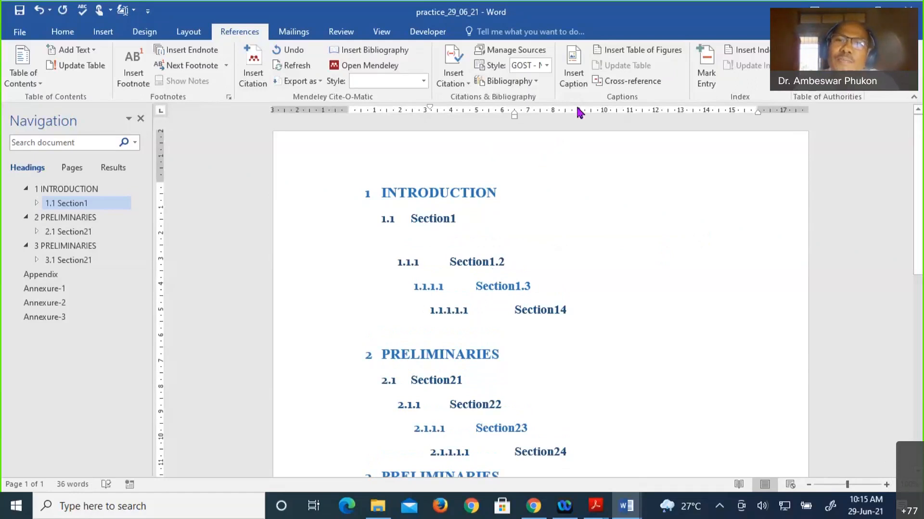
- Insert an Equation2h caption without its label in the paragraph below 1.1 Section1, keeping the Heading 2 and period numbering
click(573, 74)
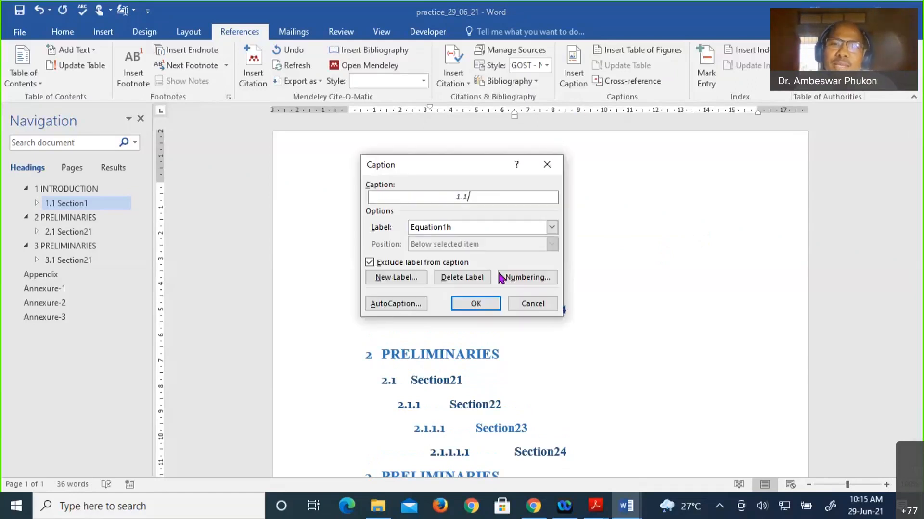
click(552, 228)
click(462, 263)
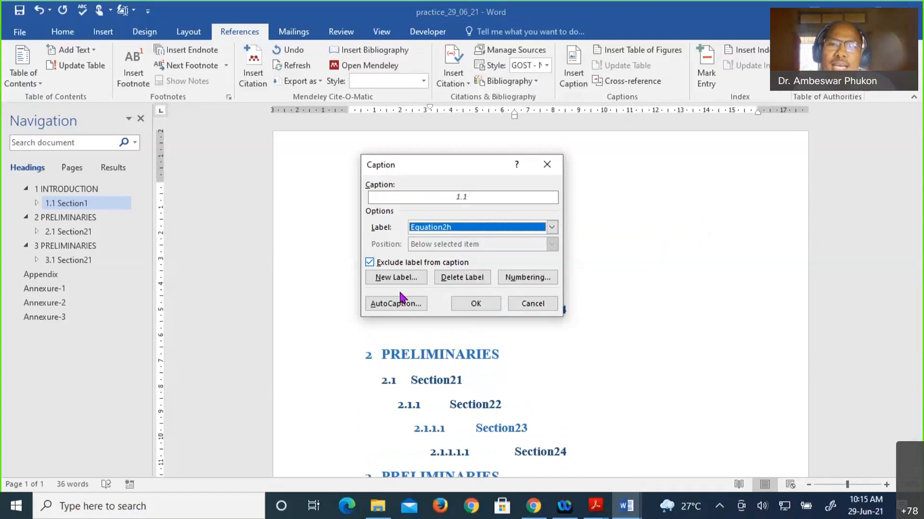
click(521, 281)
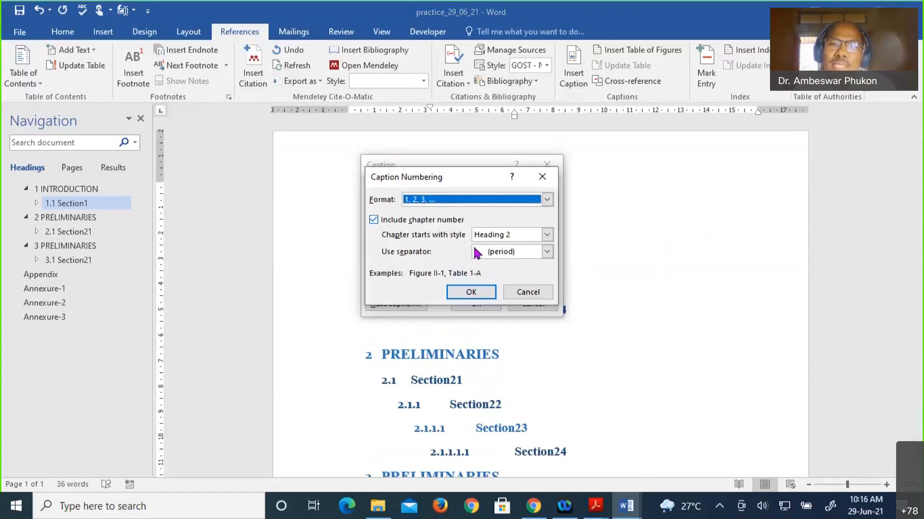
click(478, 295)
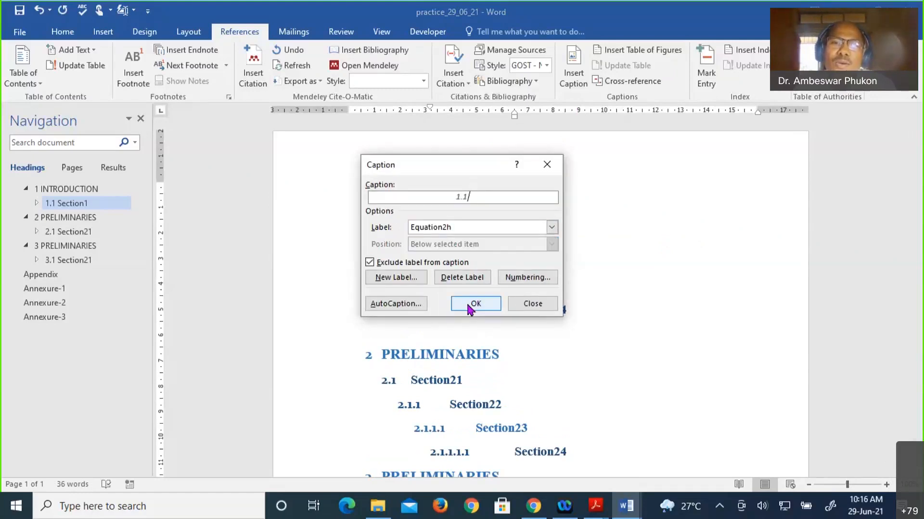
click(469, 307)
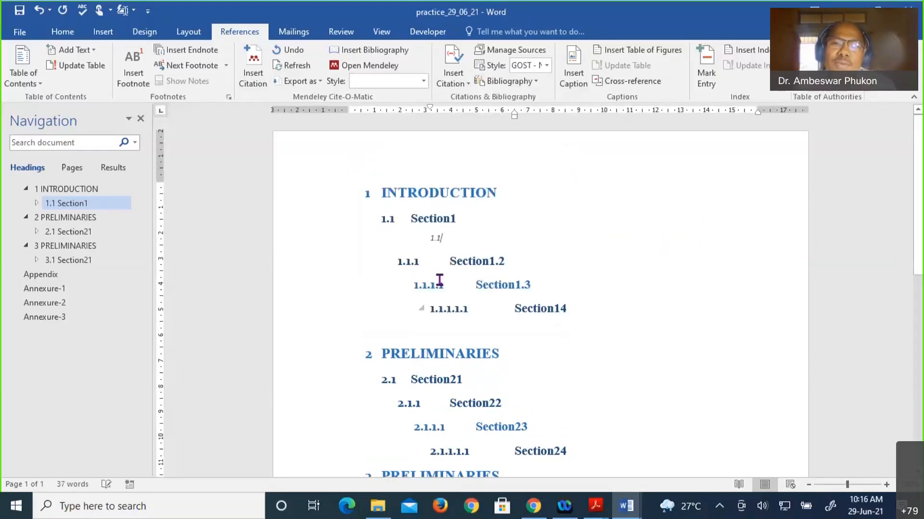
- Set the paragraph spacing after the inserted caption number to 0 pt
click(441, 239)
drag(417, 243, 445, 240)
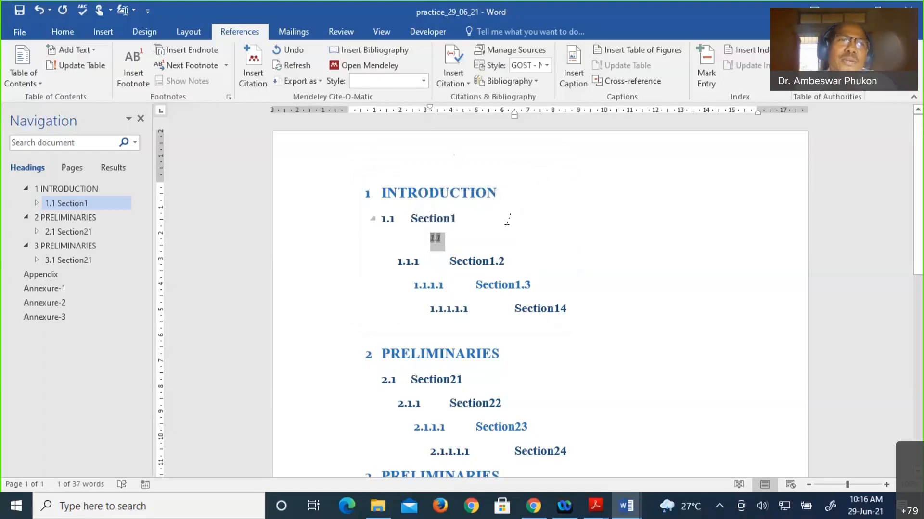
click(63, 32)
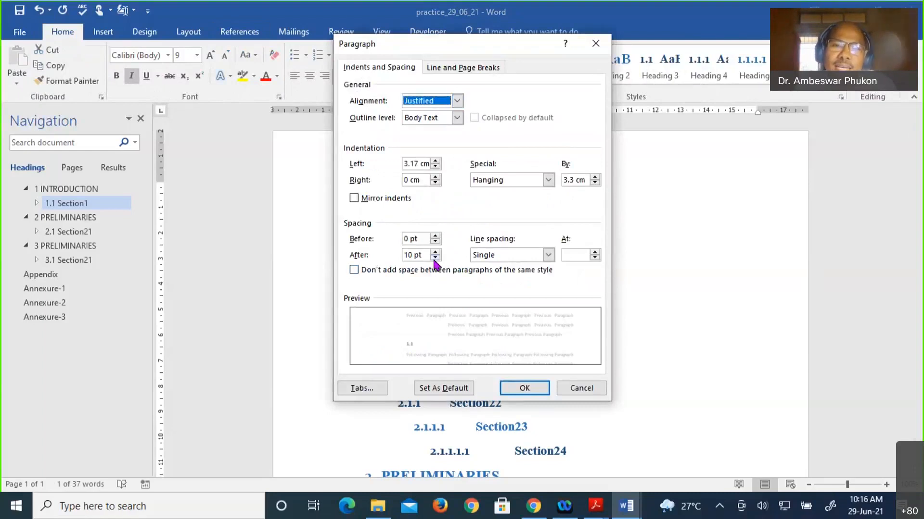
click(435, 258)
click(435, 258)
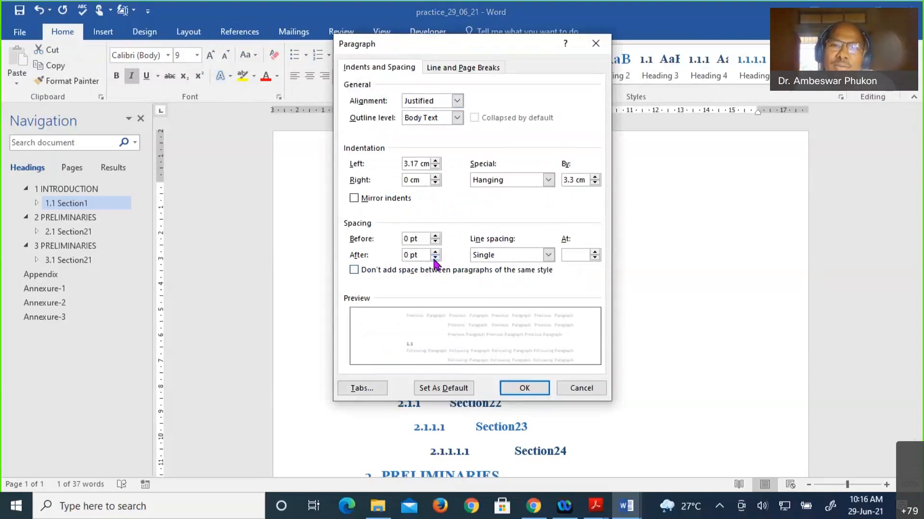
click(524, 389)
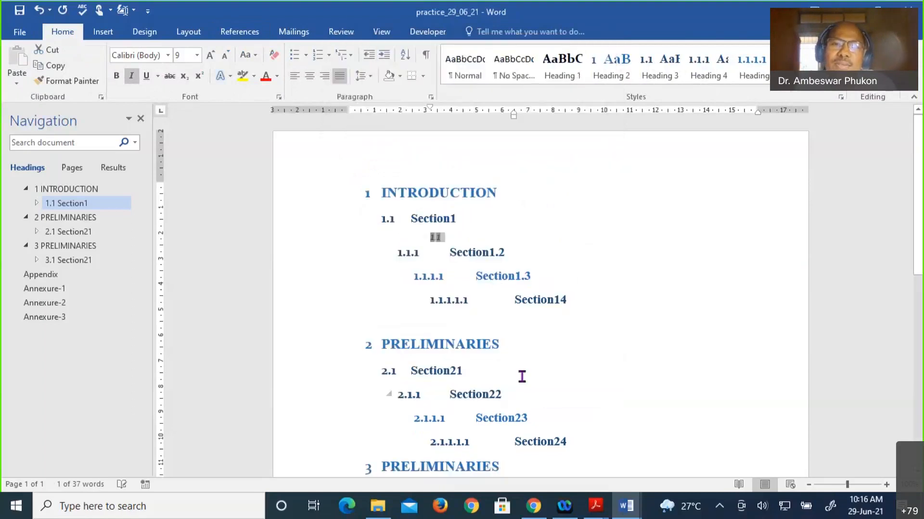
- Add an unindented empty paragraph below the caption number and insert a table with three columns and one row there
click(451, 238)
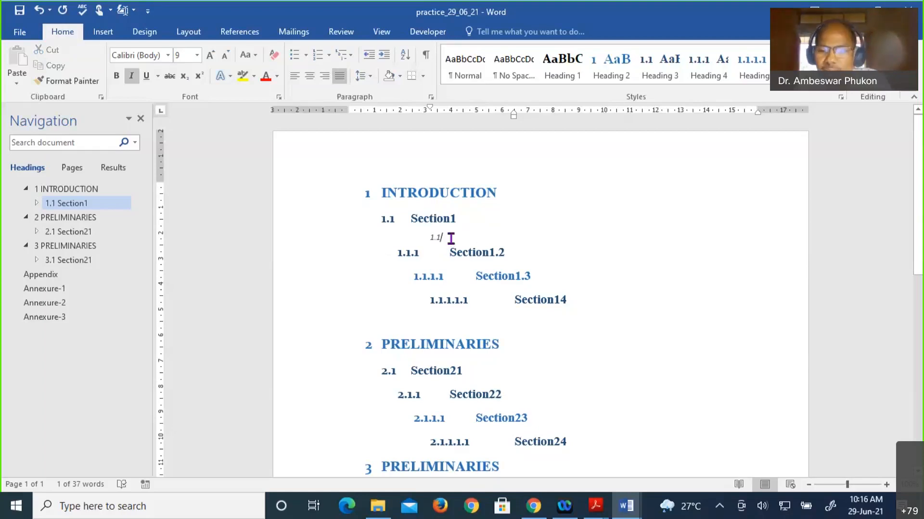
key(Return)
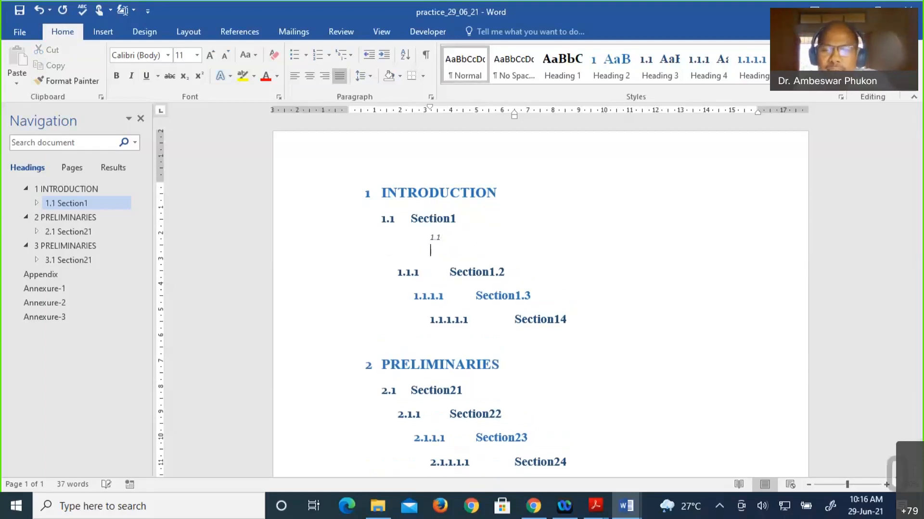
key(BackSpace)
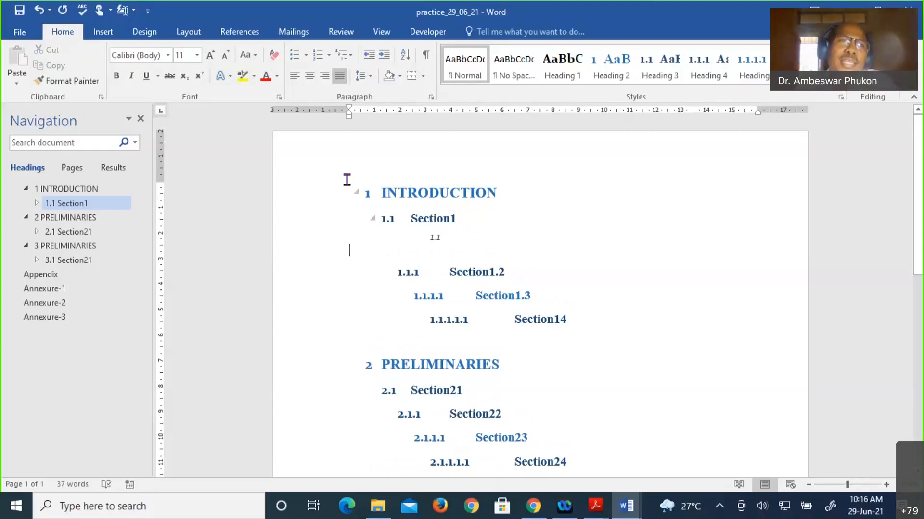
click(105, 35)
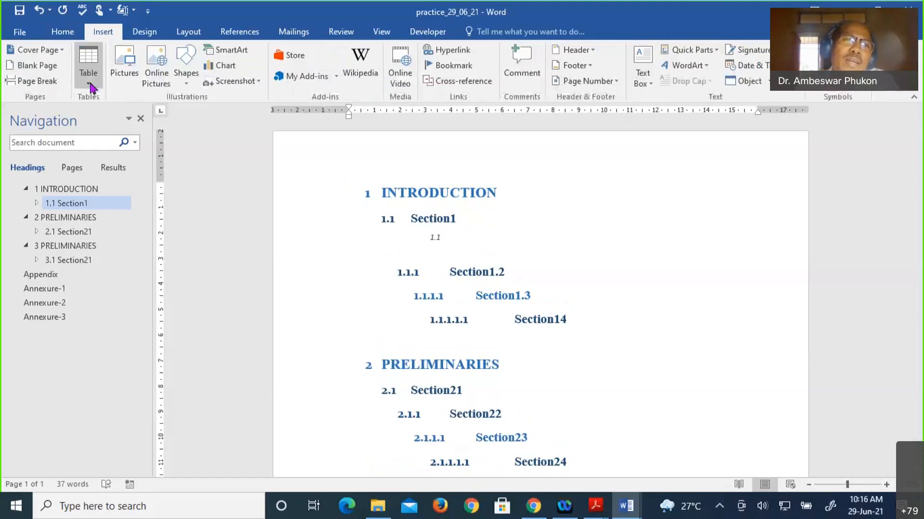
click(90, 84)
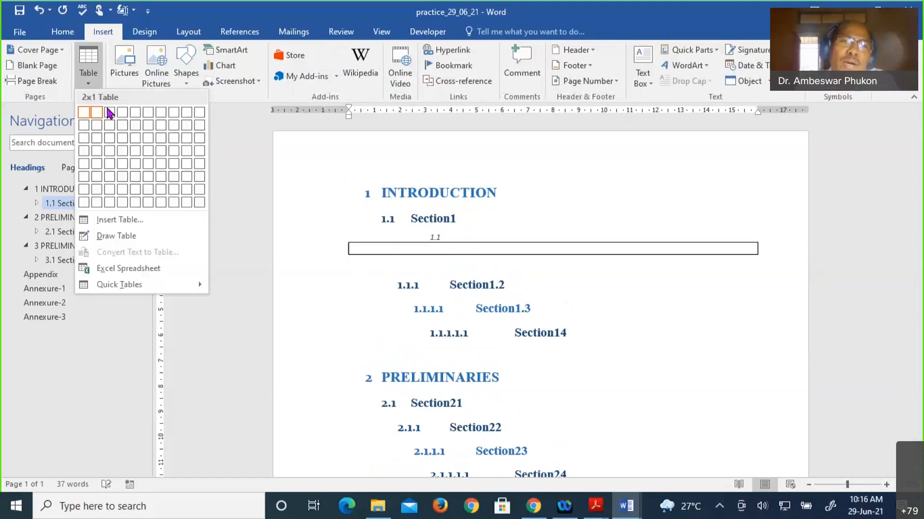
click(111, 113)
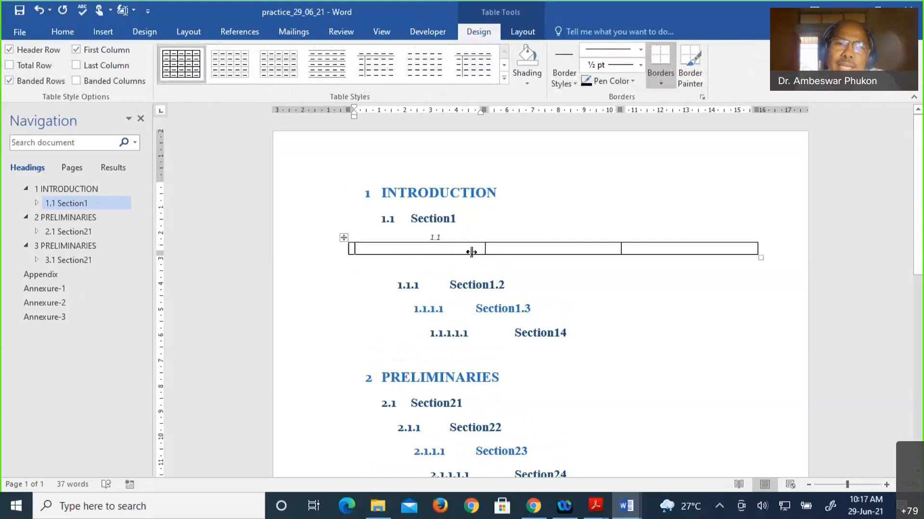
- Narrow the table's first column to about 1 cm and its last column to about 1.8 cm, widening the middle column
drag(471, 252, 375, 252)
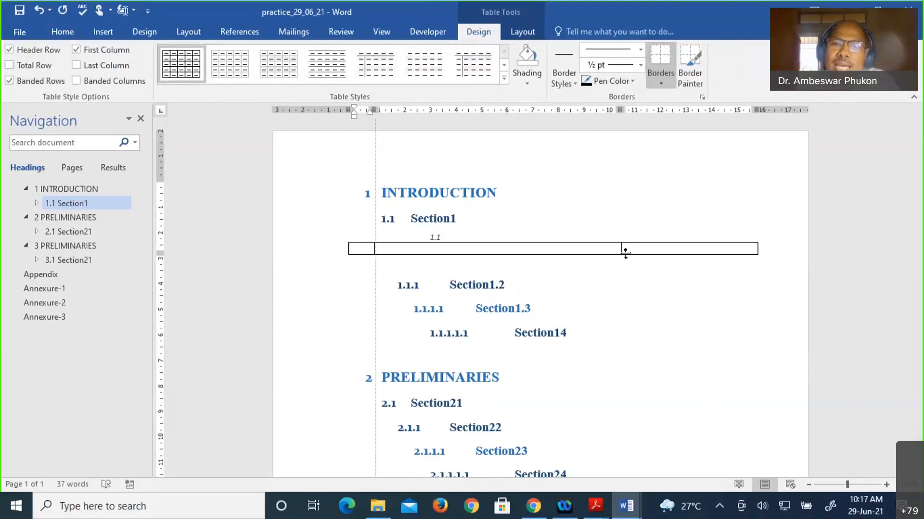
drag(619, 252, 621, 255)
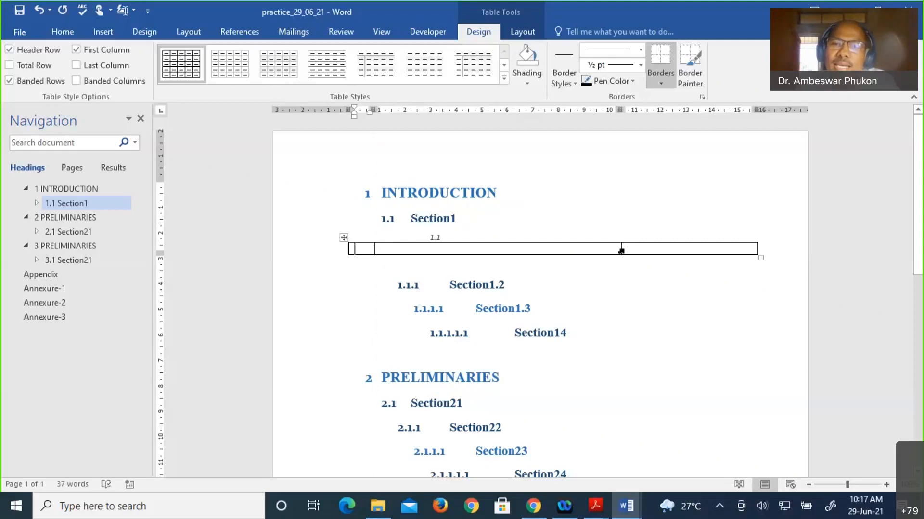
drag(621, 251, 718, 251)
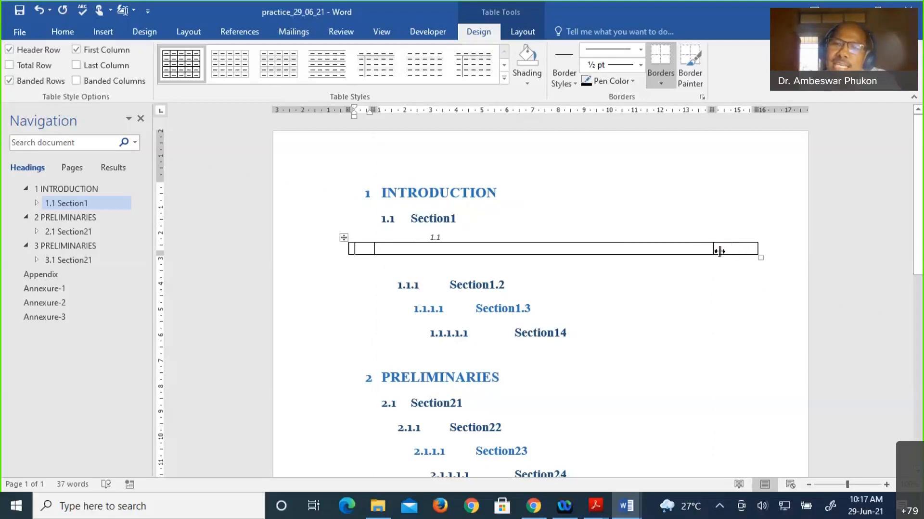
- Narrow the equation table's last column to about 1.5 cm
drag(719, 250, 720, 250)
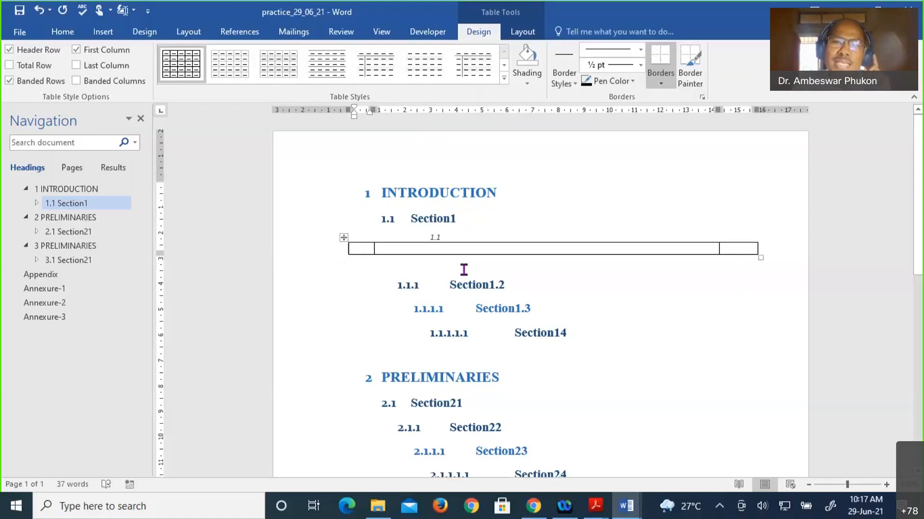
click(744, 249)
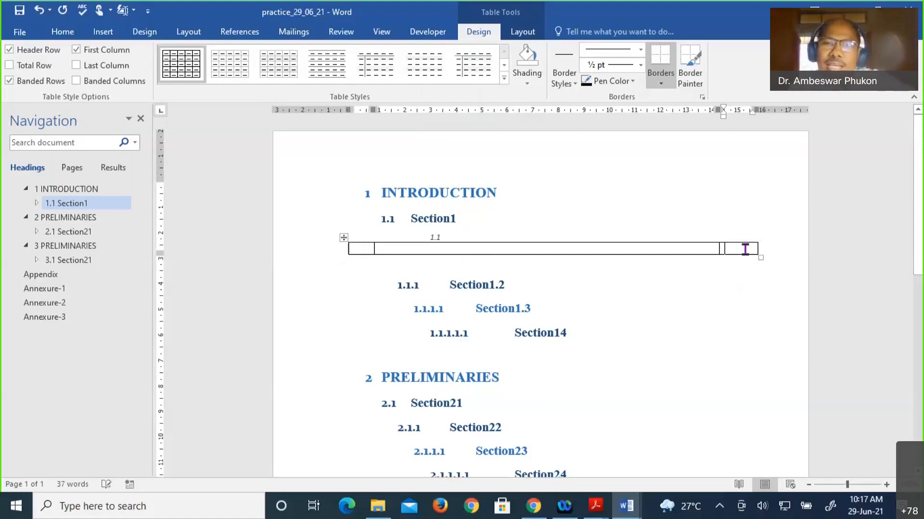
- Centre the table's middle cell and insert a blank equation placeholder in it
click(534, 249)
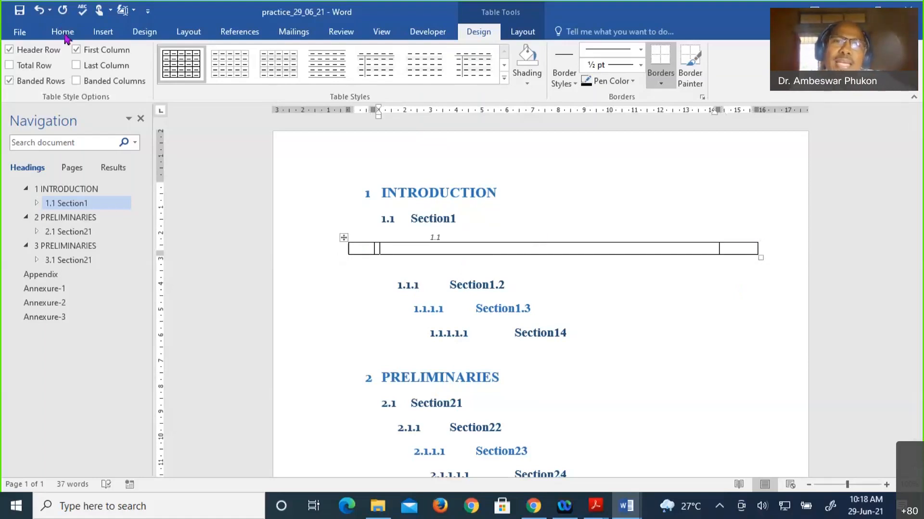
click(64, 33)
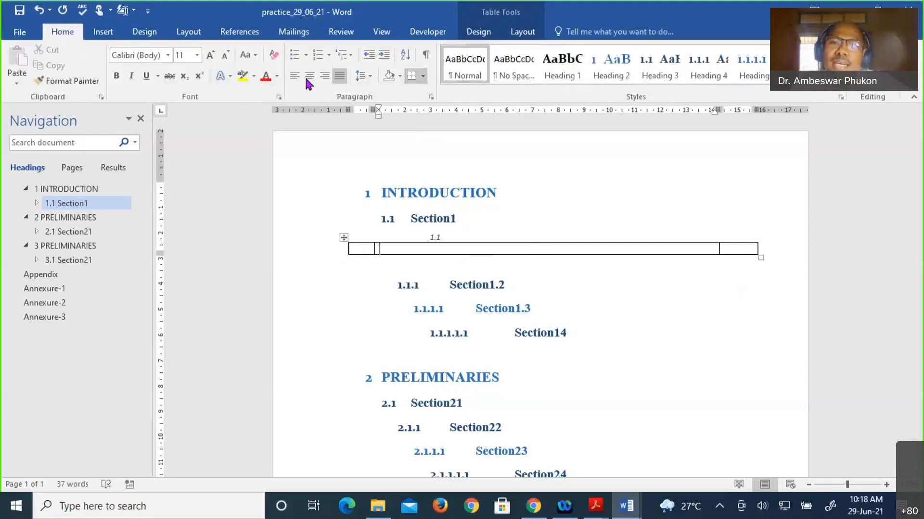
click(307, 76)
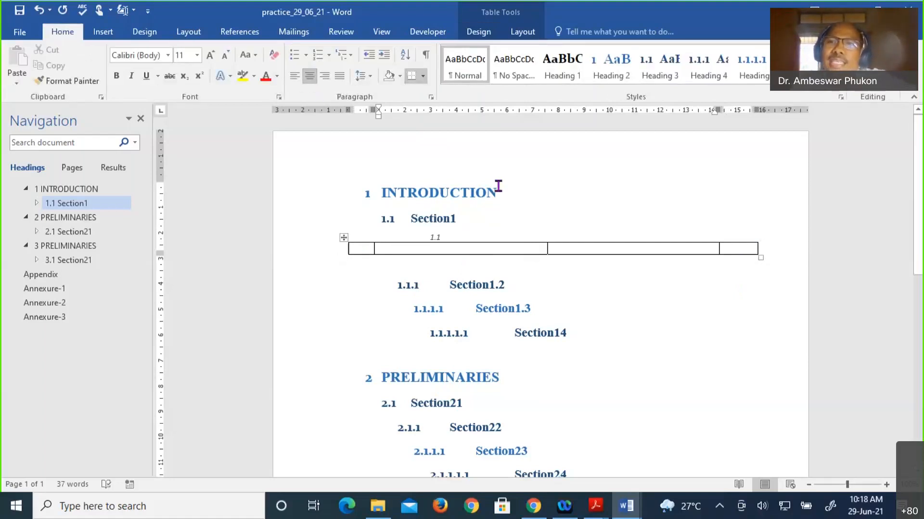
click(100, 33)
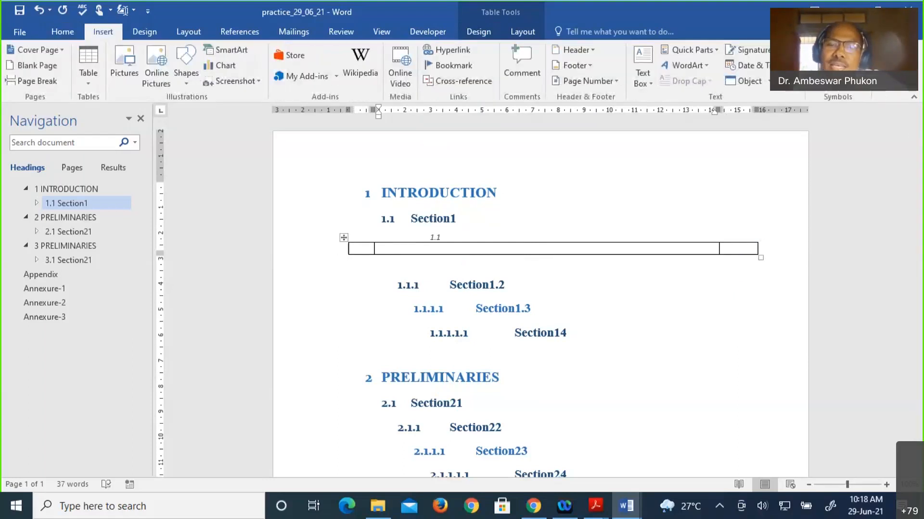
key(alt+equal)
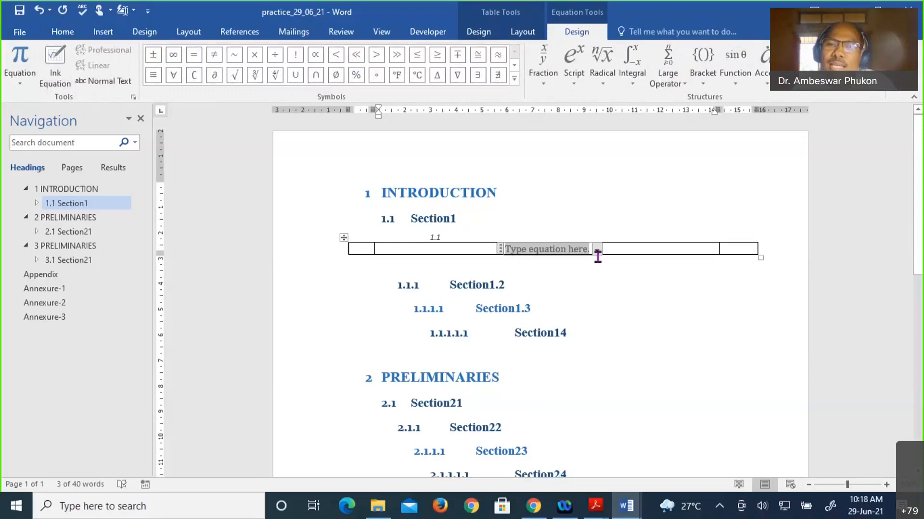
- Copy the caption number above the table into the table's last cell and remove the extra empty line below it
click(741, 249)
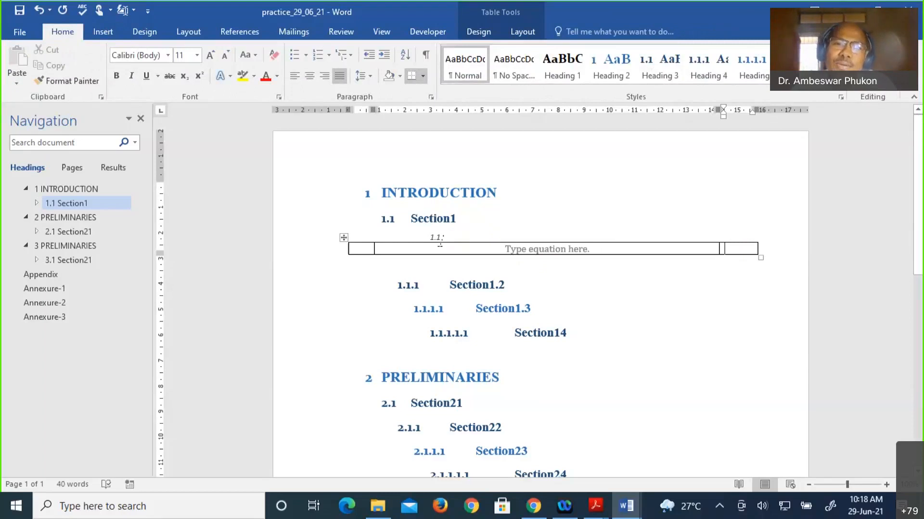
right_click(436, 237)
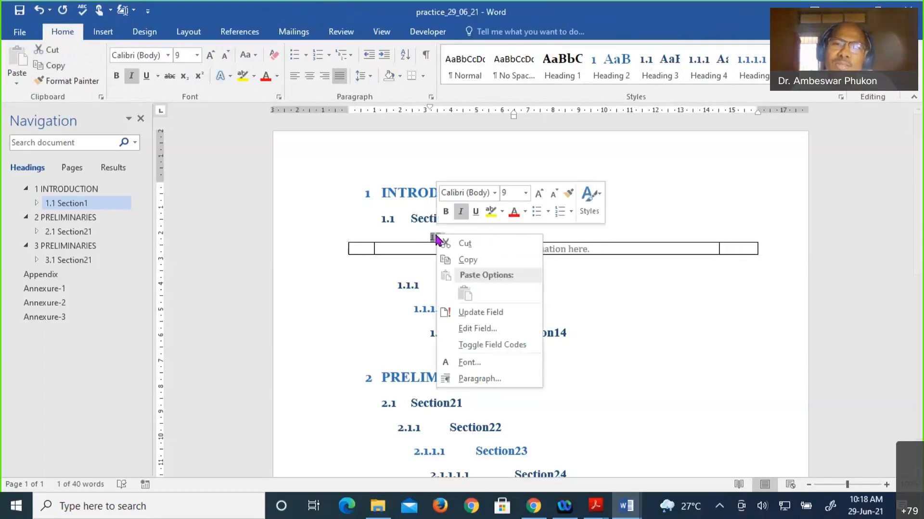
click(472, 261)
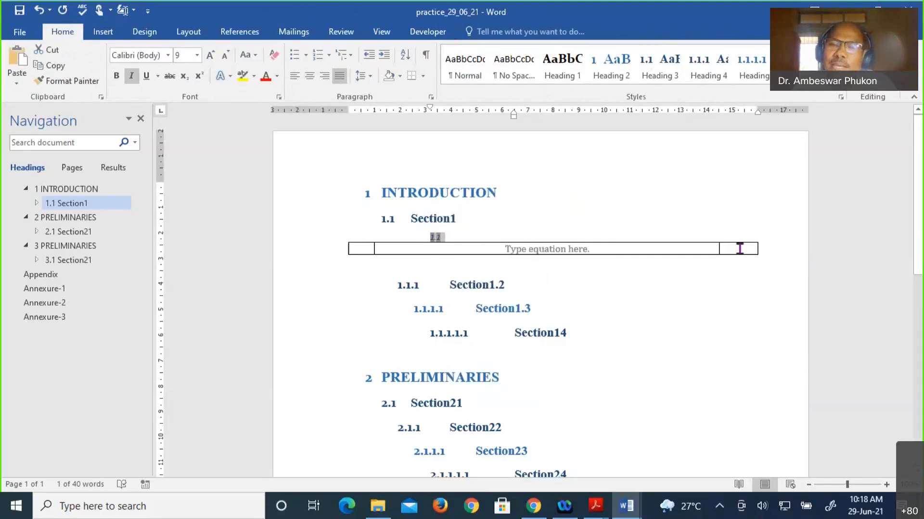
click(740, 248)
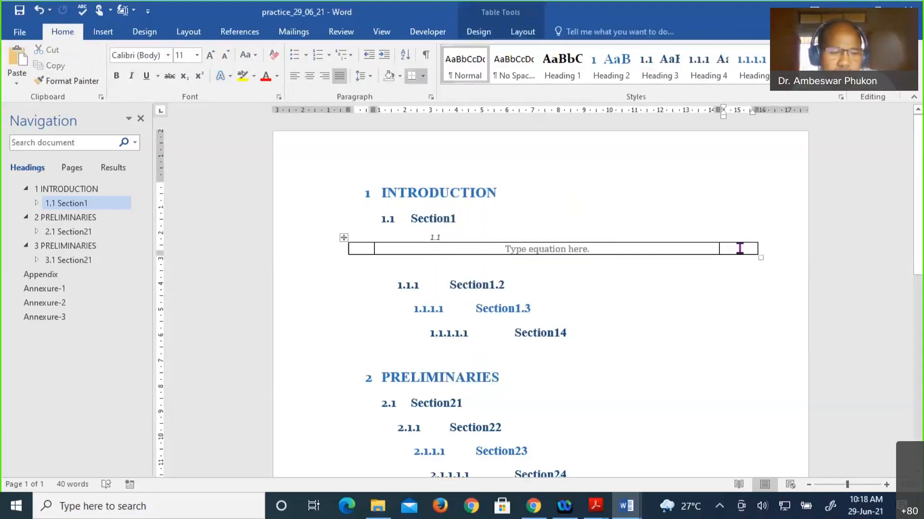
key(ctrl+v)
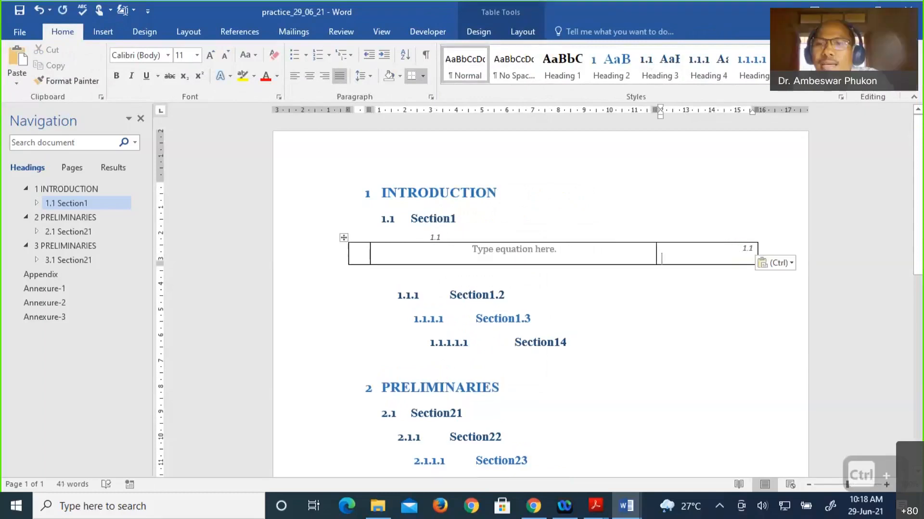
key(BackSpace)
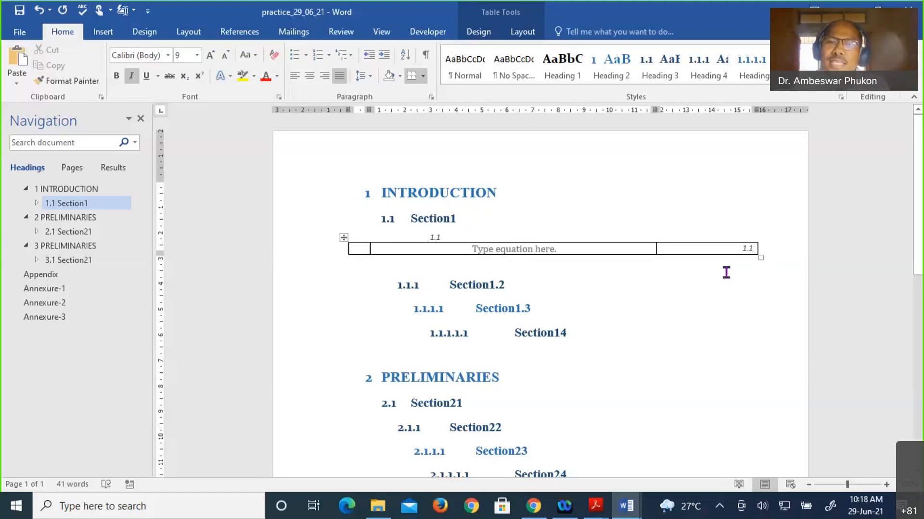
- Right-align the pasted caption number and try to narrow the table's last column
click(754, 249)
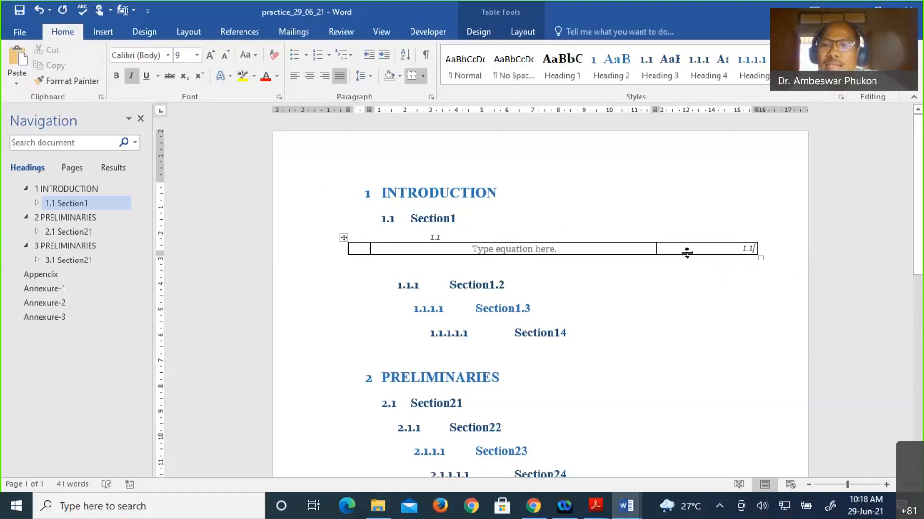
click(759, 242)
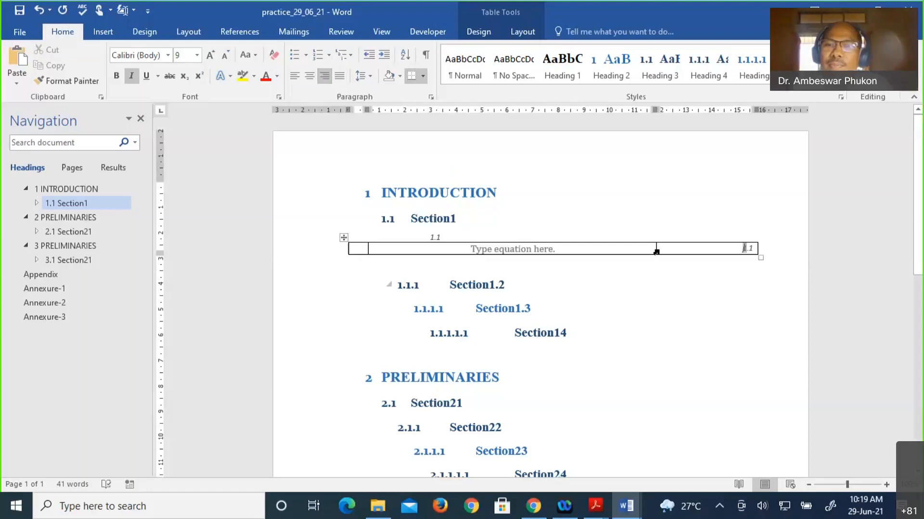
click(655, 248)
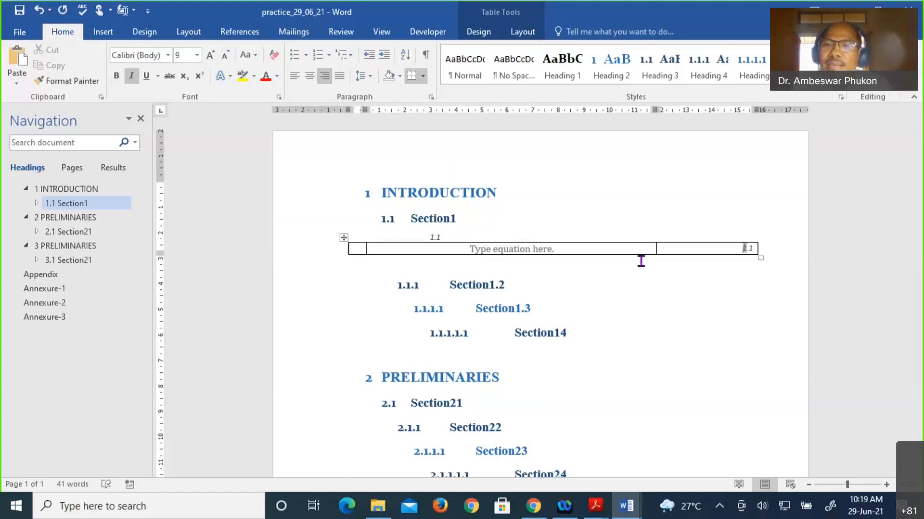
key(Down)
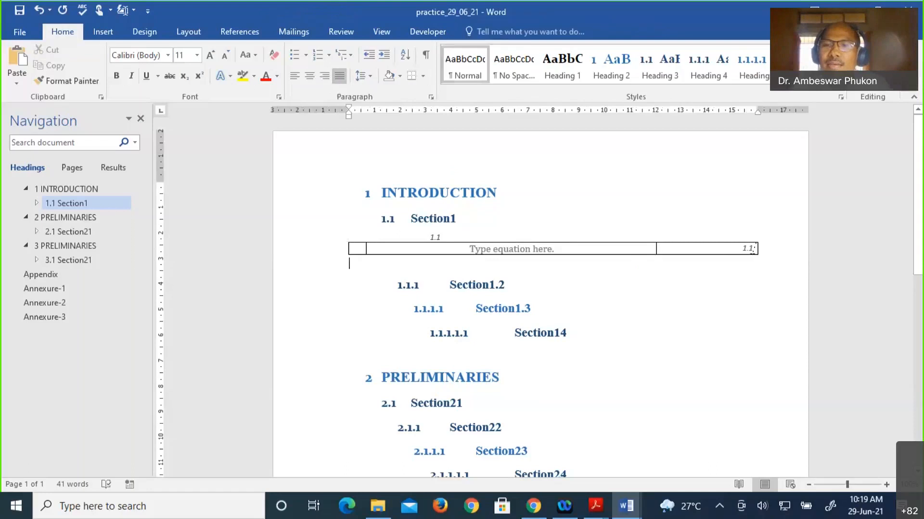
- Delete the pasted caption number from the table's last cell
click(752, 249)
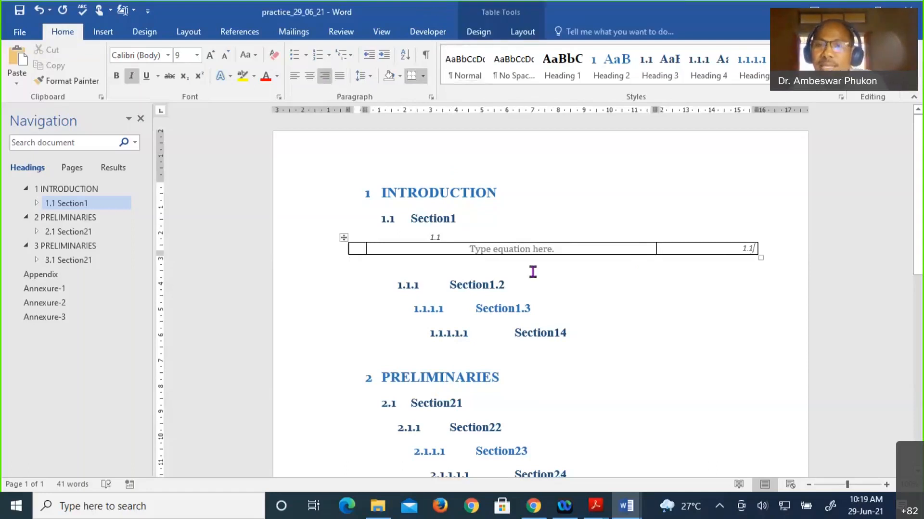
key(BackSpace)
key(BackSpace)
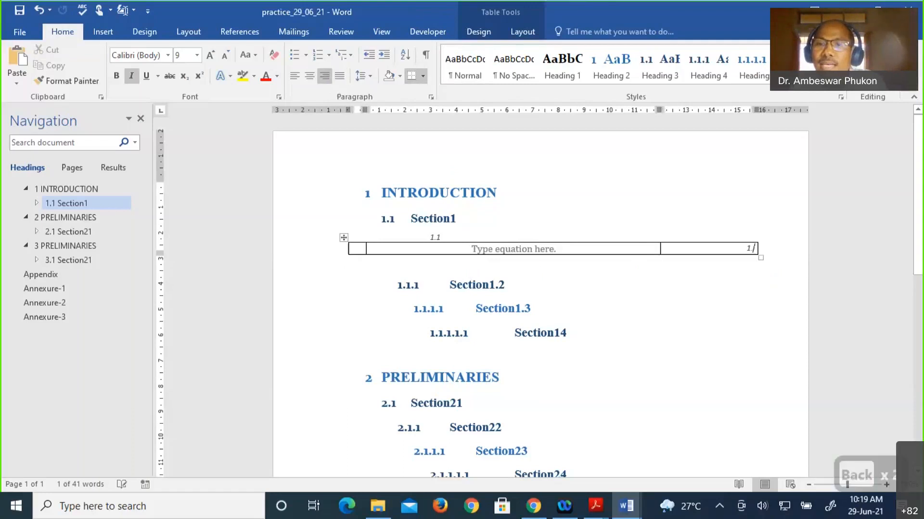
key(BackSpace)
key(BackSpace)
key(BackSpace)
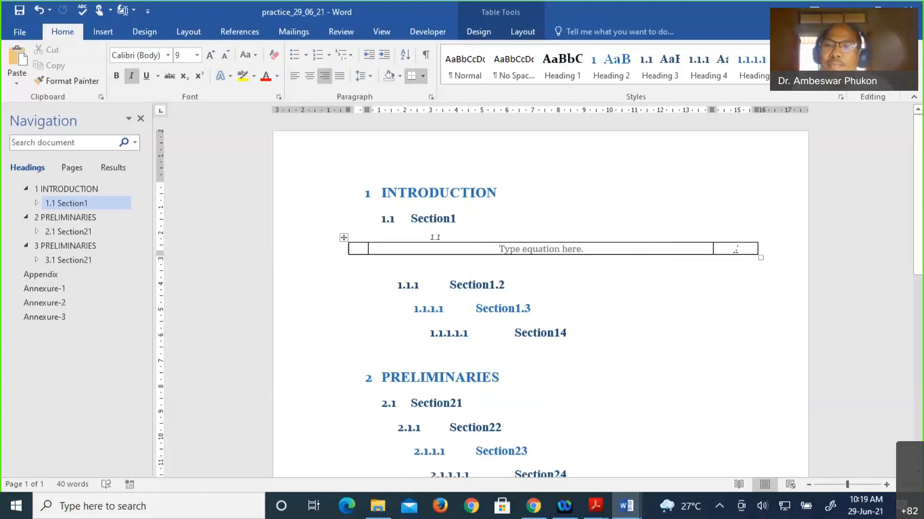
click(734, 306)
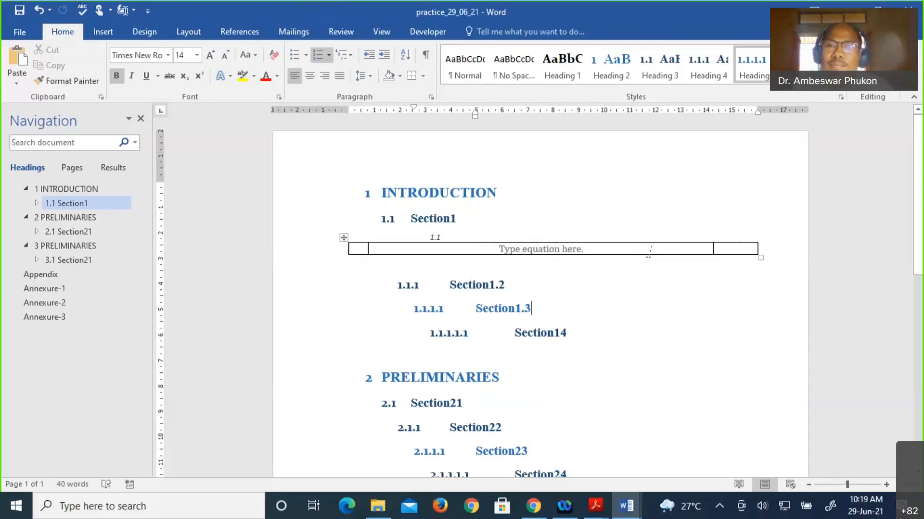
click(720, 250)
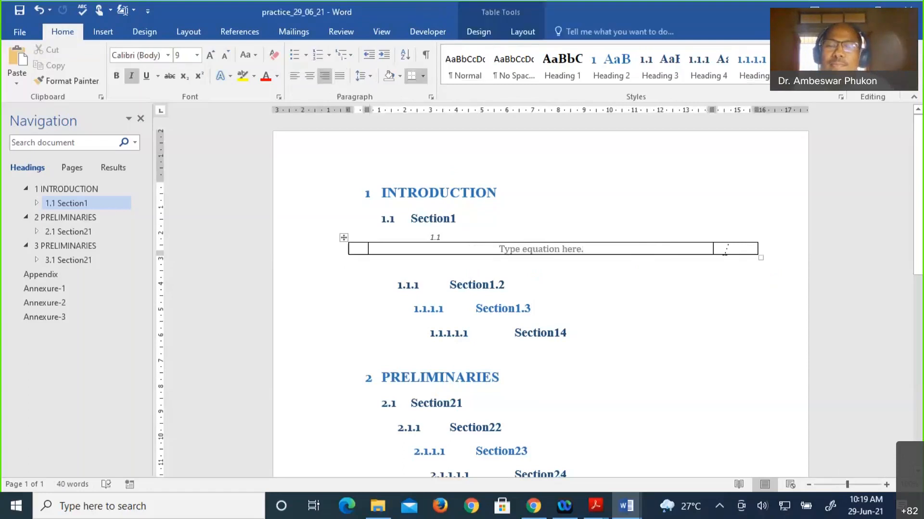
- Undo the deletion, the alignment and column changes, and the pasting of the caption number in the last cell
click(39, 11)
text(1.1)
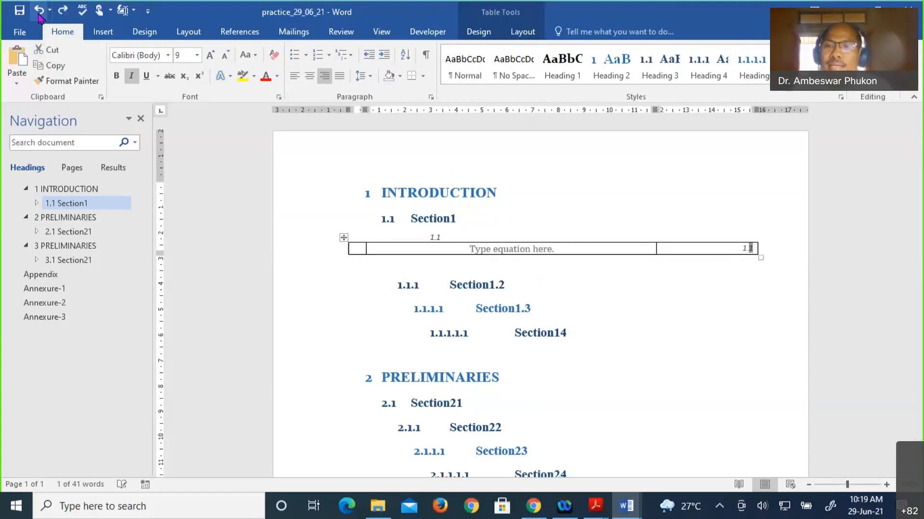
click(39, 9)
click(39, 9)
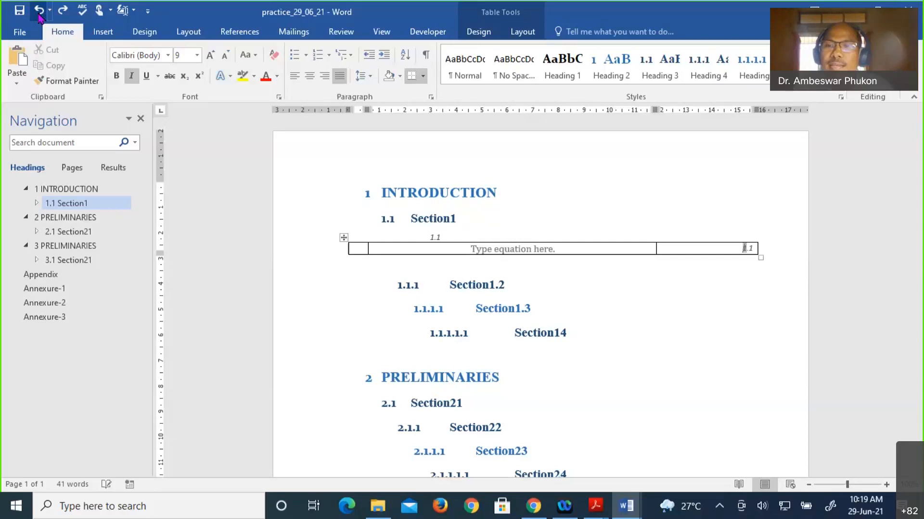
click(39, 15)
click(39, 14)
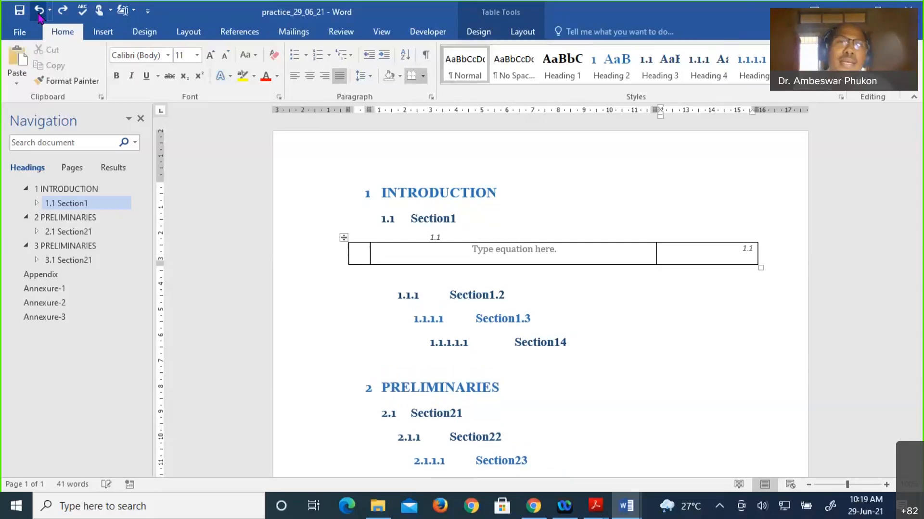
click(40, 14)
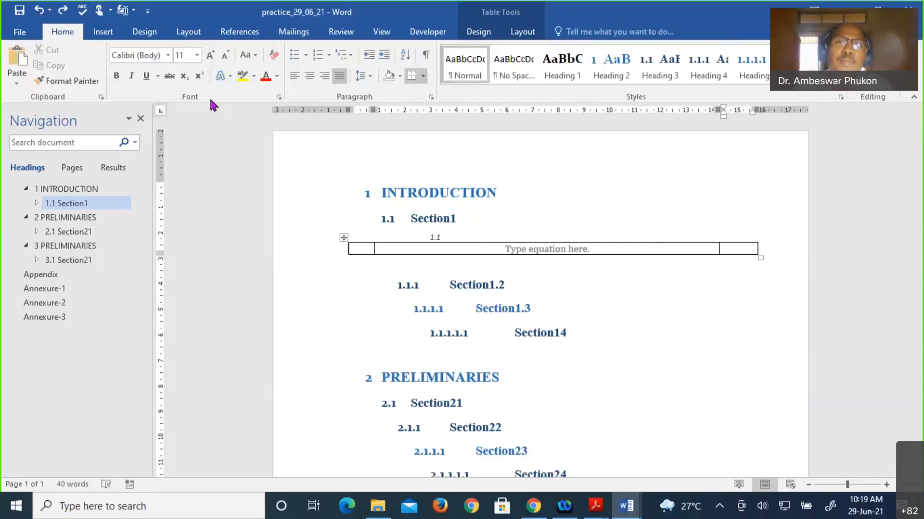
- Right-align the empty last cell, then copy the caption number above the table into it without an extra empty line
click(325, 77)
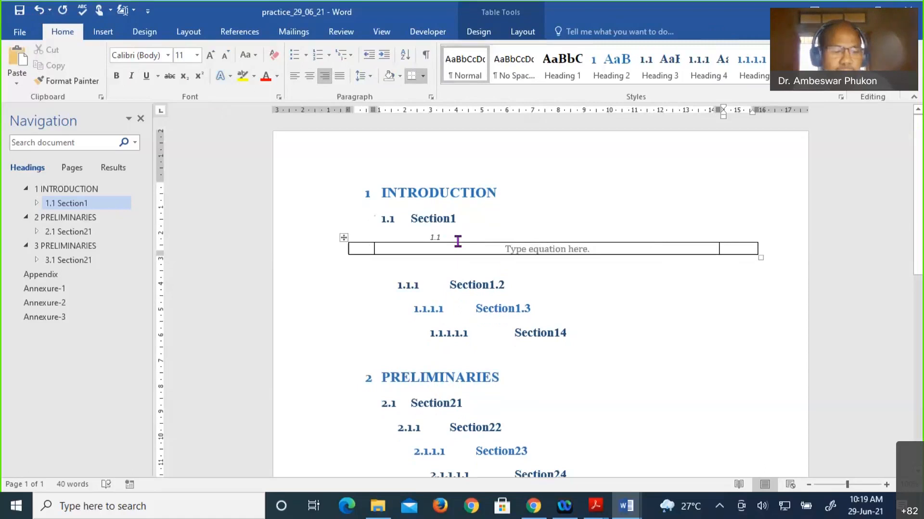
triple_click(457, 241)
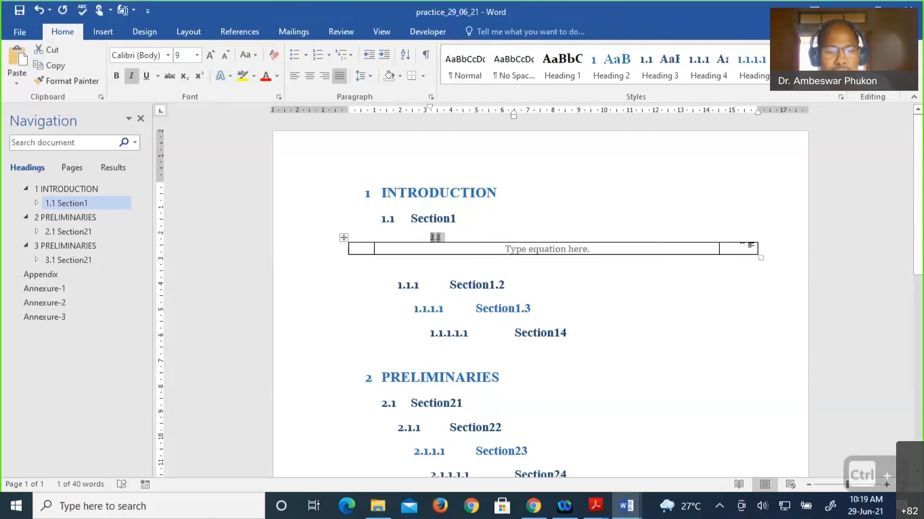
click(742, 248)
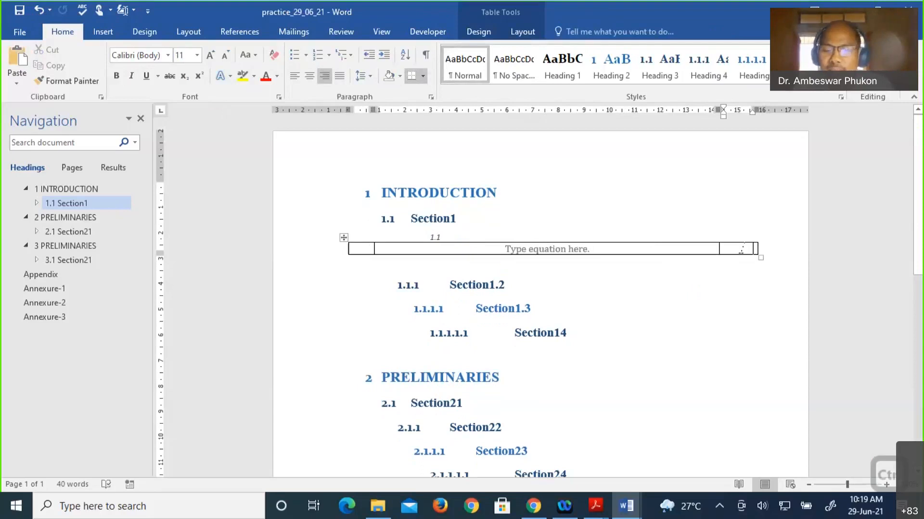
key(ctrl+v)
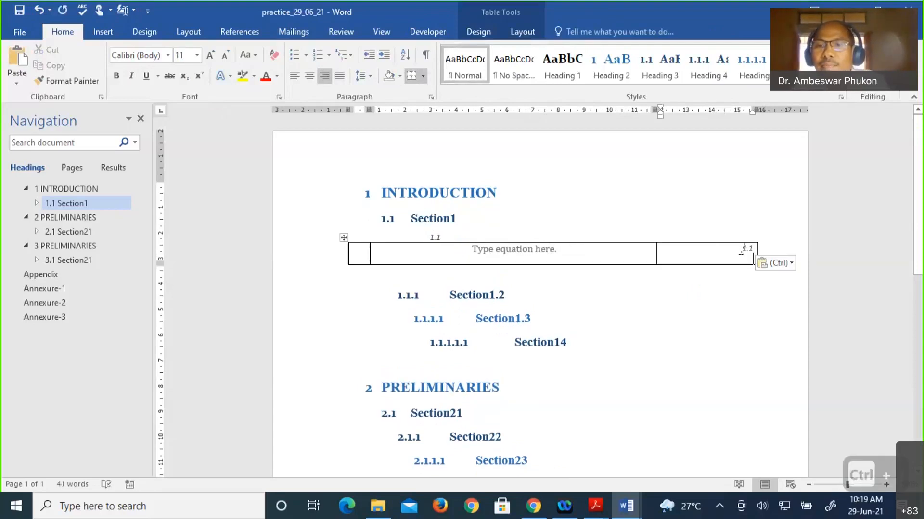
key(BackSpace)
key(BackSpace)
key(BackSpace)
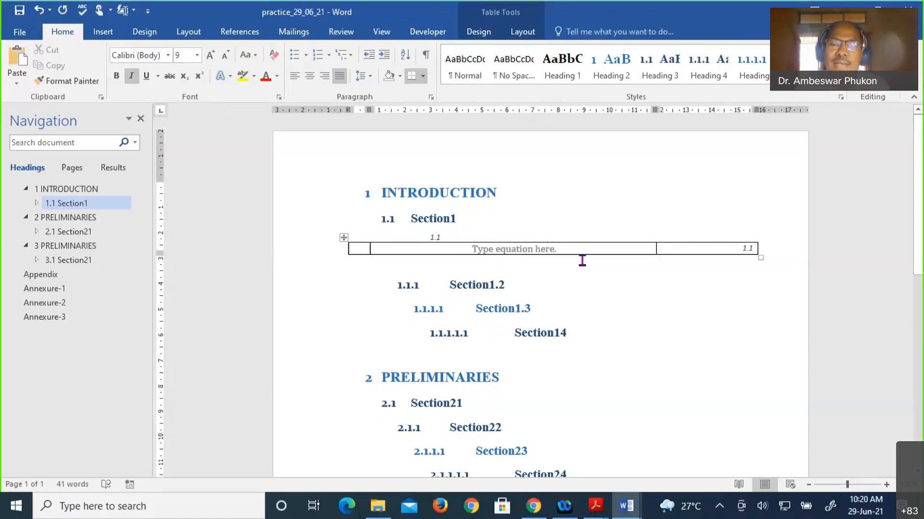
- Enclose the caption number in the table's last cell in parentheses
click(432, 238)
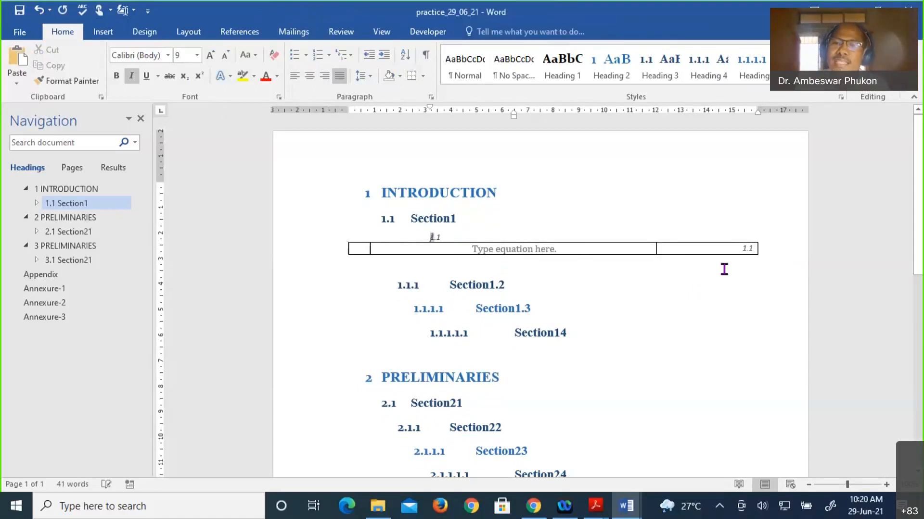
click(701, 249)
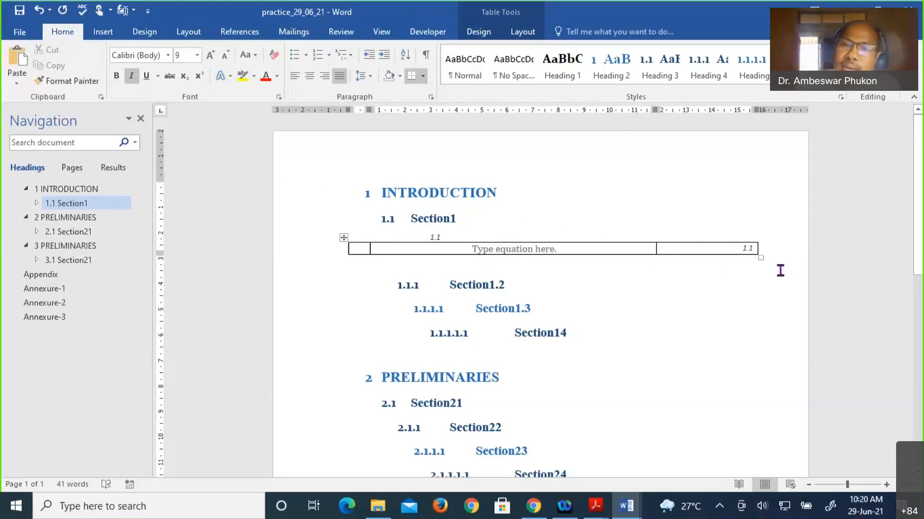
text())
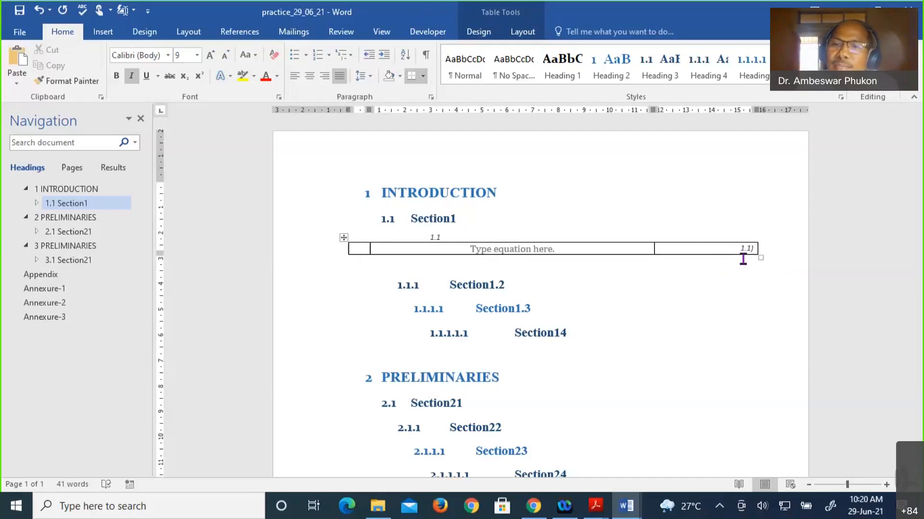
key(Home)
text(()
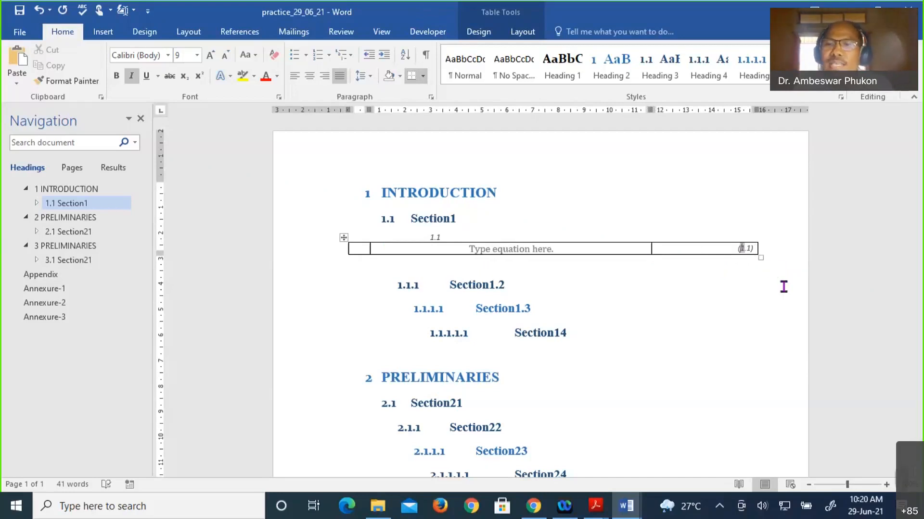
- Remove the italic formatting from the parenthesised caption number in the table's last cell
drag(758, 255, 765, 260)
click(761, 252)
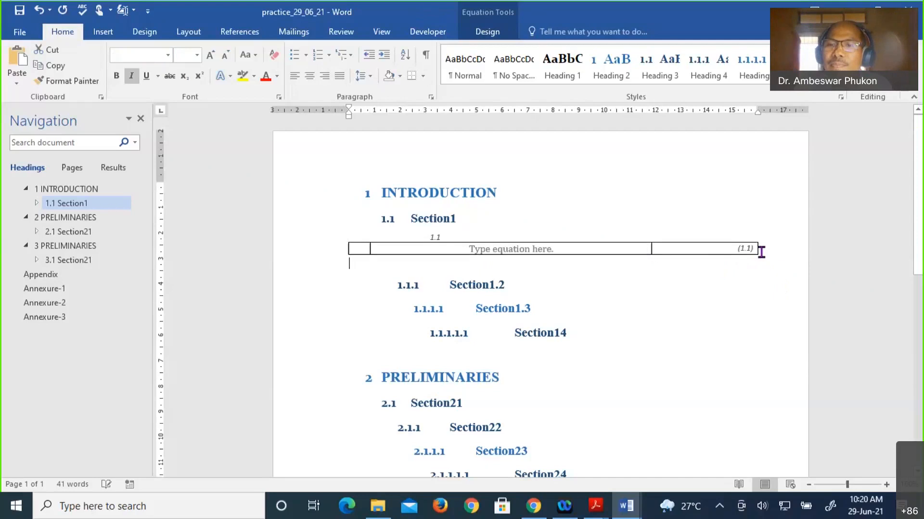
click(755, 308)
click(761, 248)
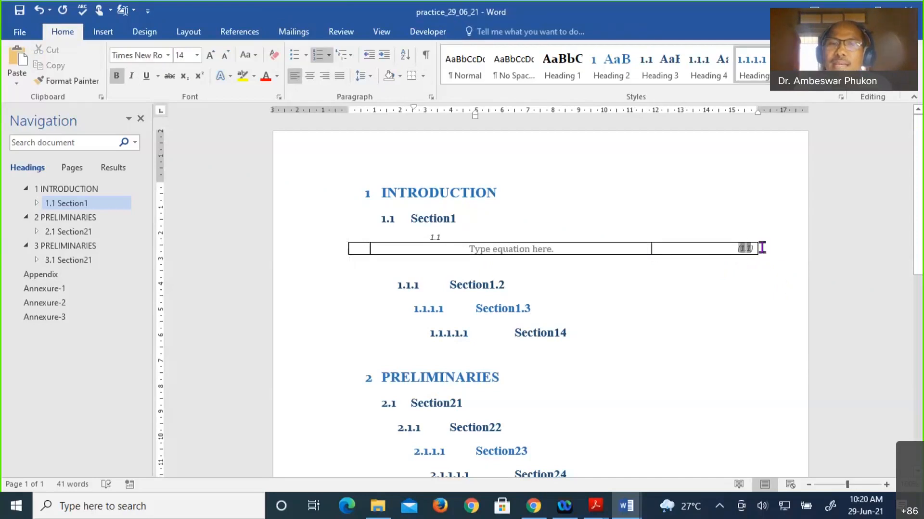
drag(762, 248, 759, 248)
click(131, 76)
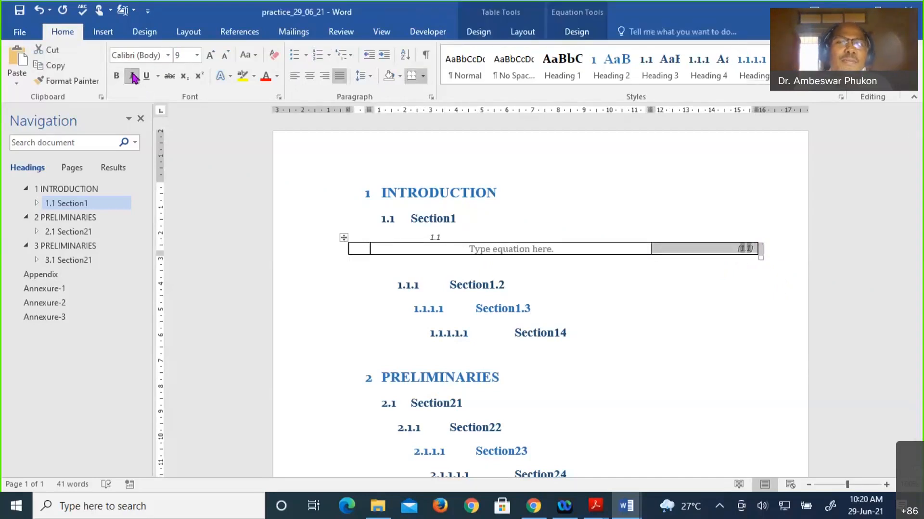
click(735, 303)
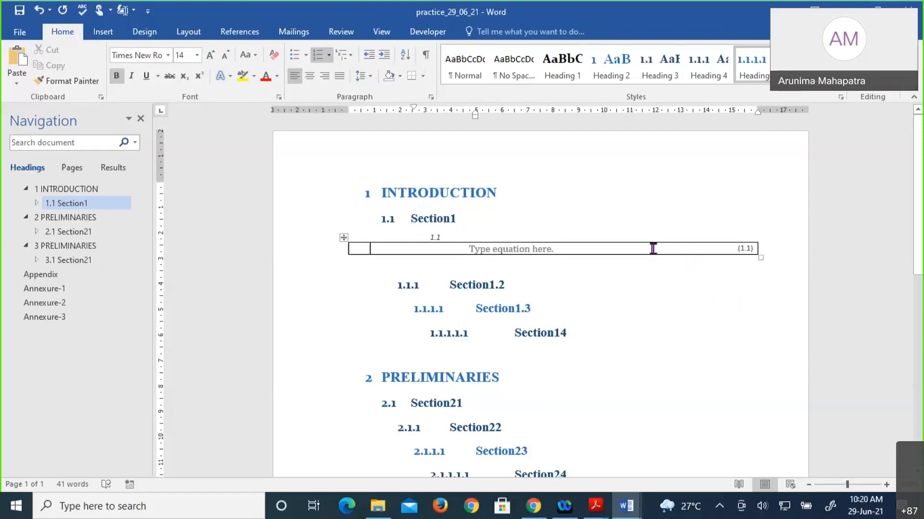
- Fine-tune the table's column widths at the border between the equation and number cells
mouse_move(651, 249)
mouse_down()
mouse_move(693, 251)
mouse_move(651, 249)
mouse_up()
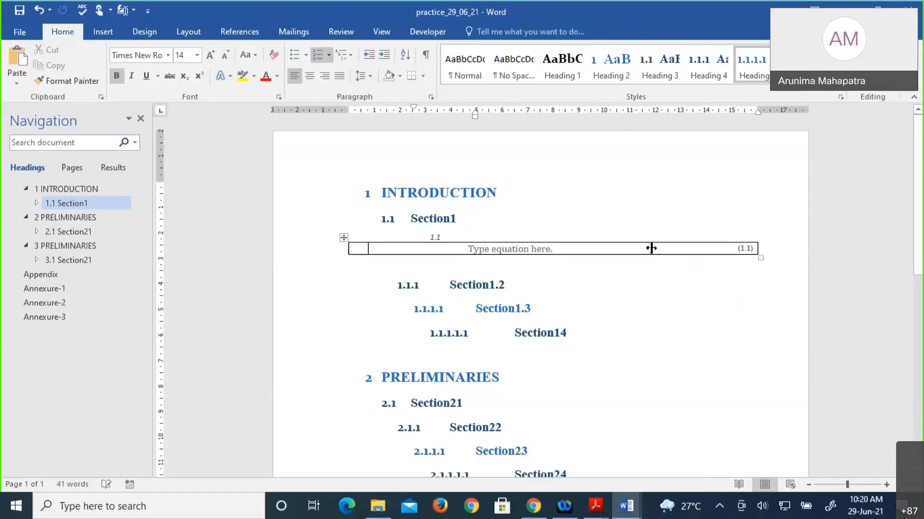
click(651, 248)
key(Up)
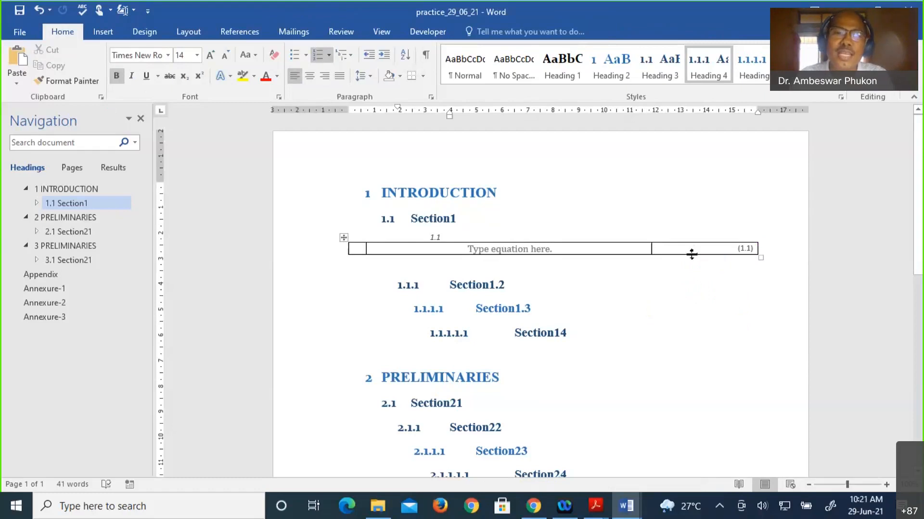
- Select the whole equation table and remove all its borders with No Border
click(343, 237)
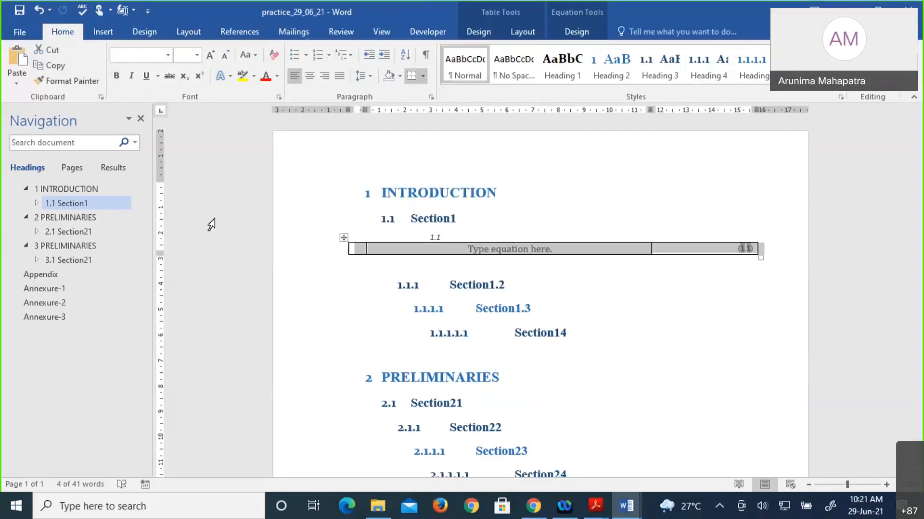
click(423, 77)
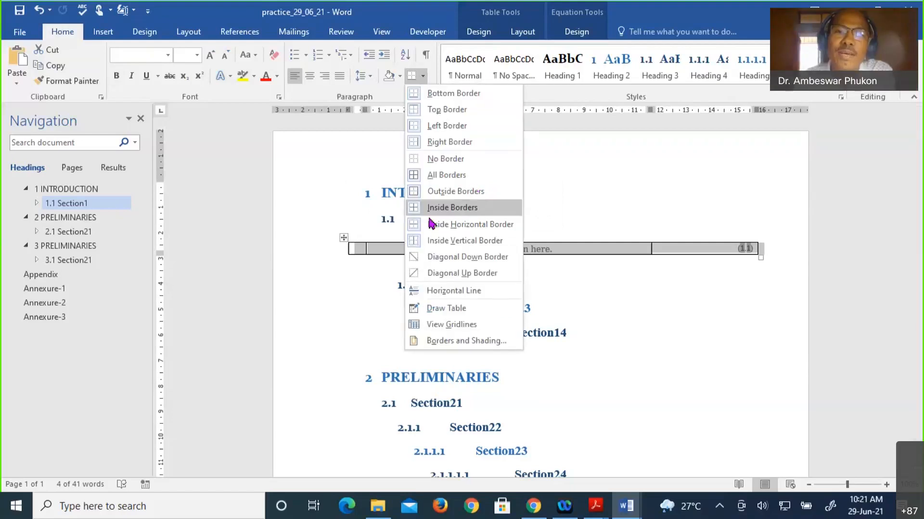
click(422, 78)
click(423, 78)
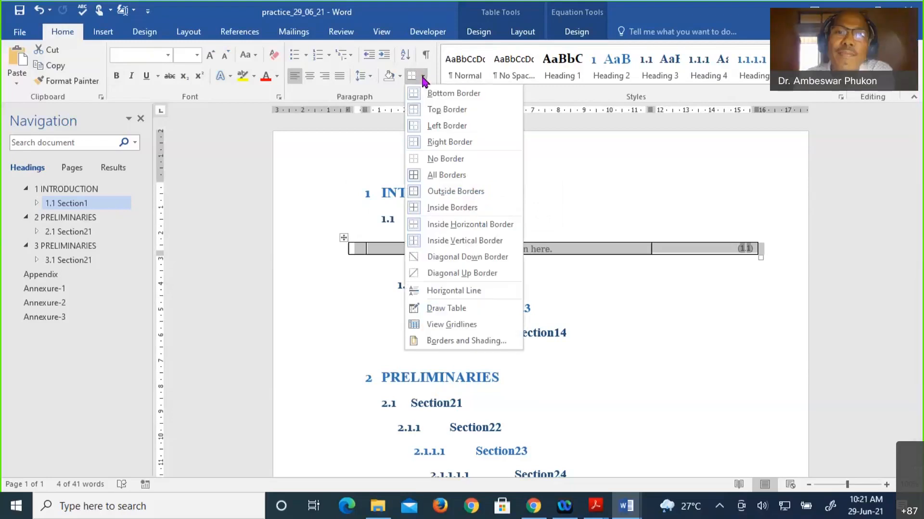
click(420, 160)
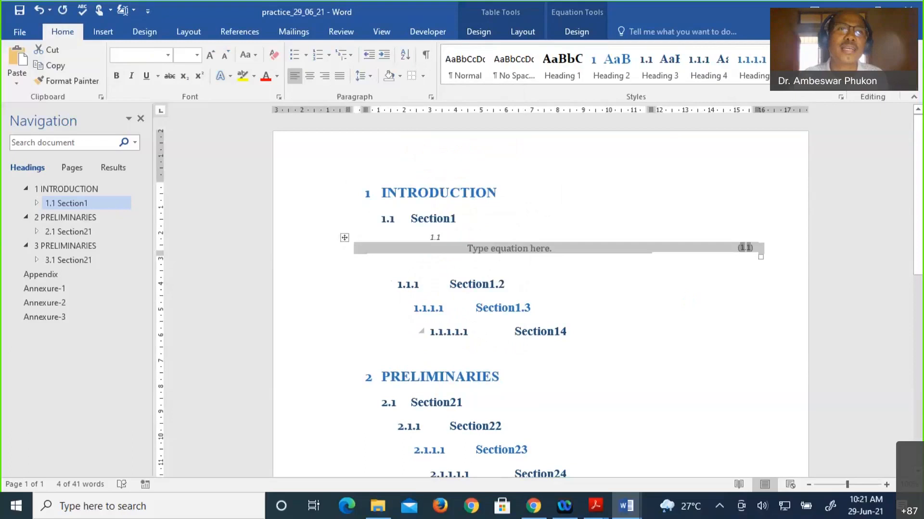
- Save the selected equation table to the AutoText gallery as a building block named Equation2h
click(103, 32)
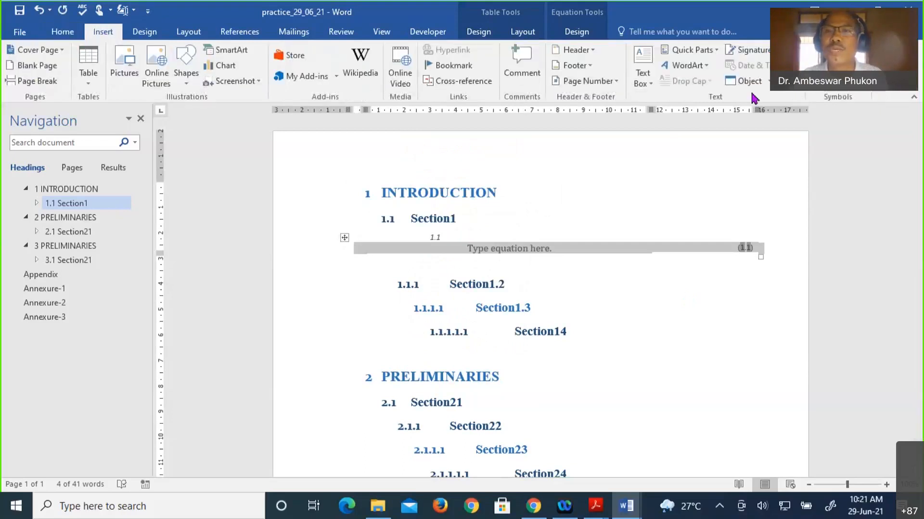
click(714, 50)
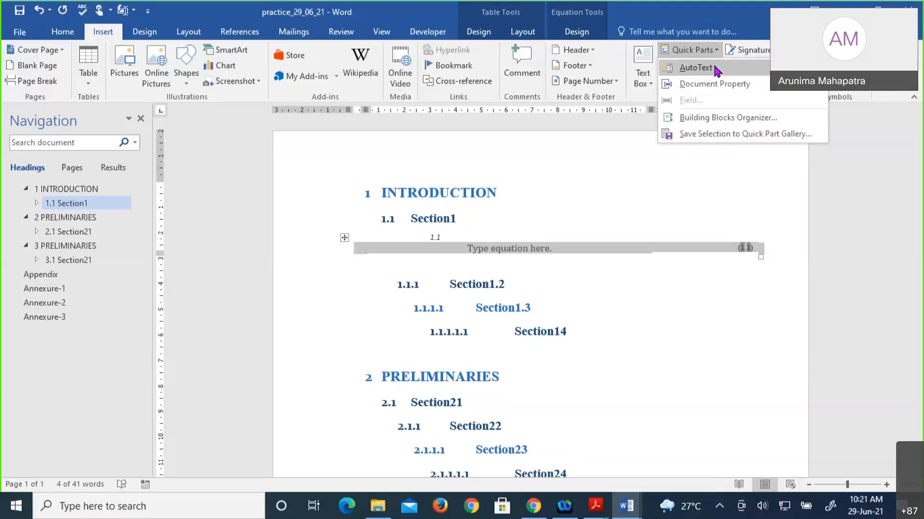
mouse_move(717, 70)
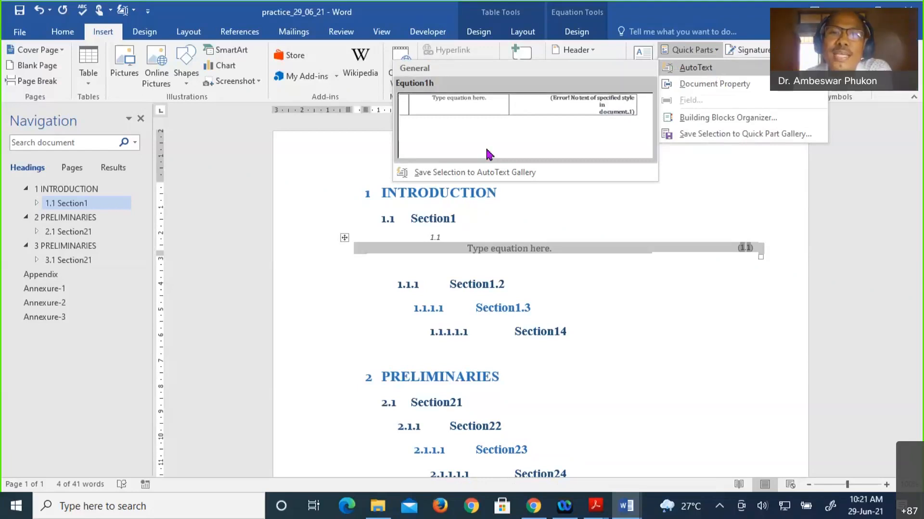
click(475, 174)
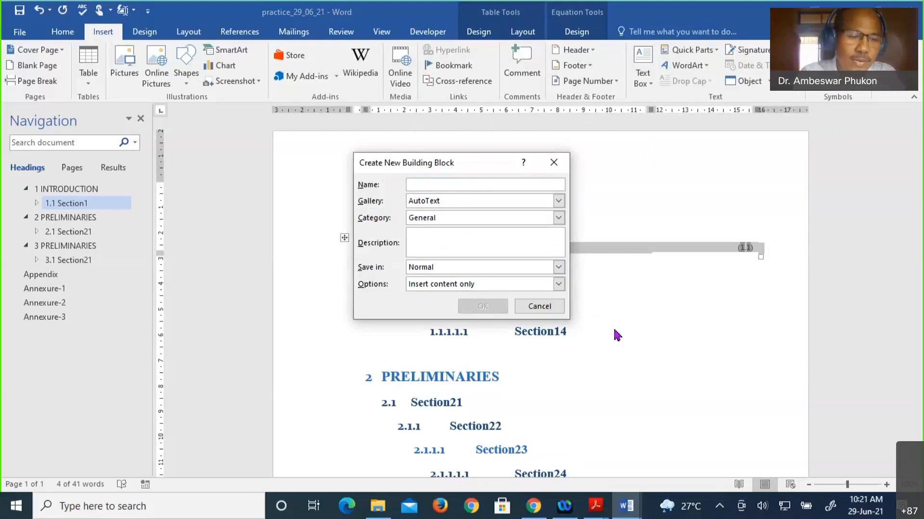
key(shift)
text(Equ)
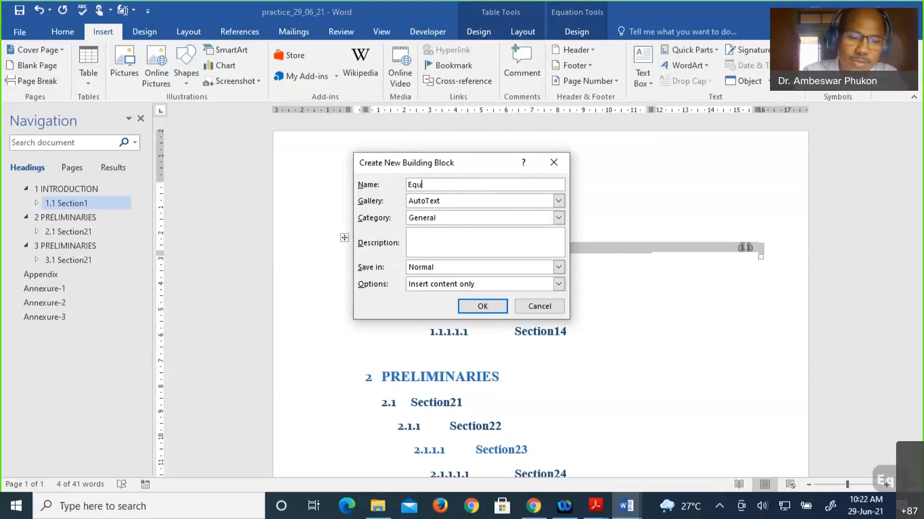
text(ation)
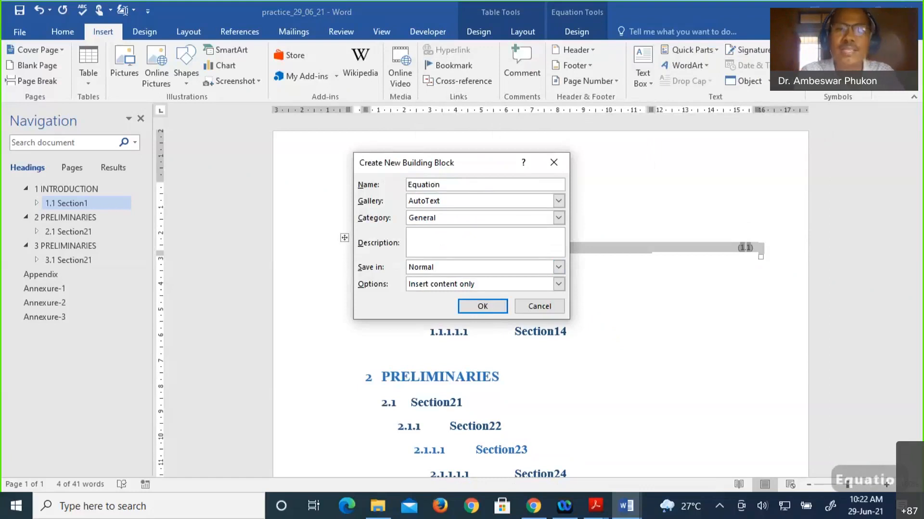
text(2h)
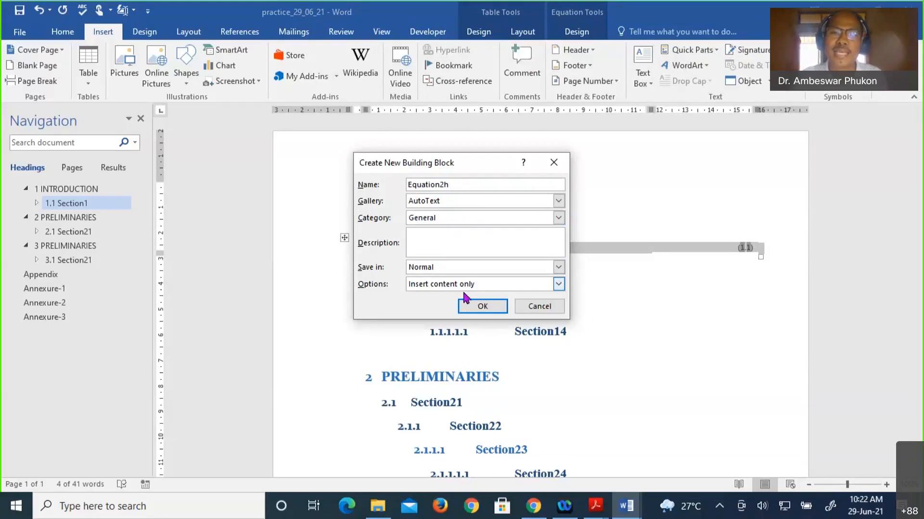
click(481, 306)
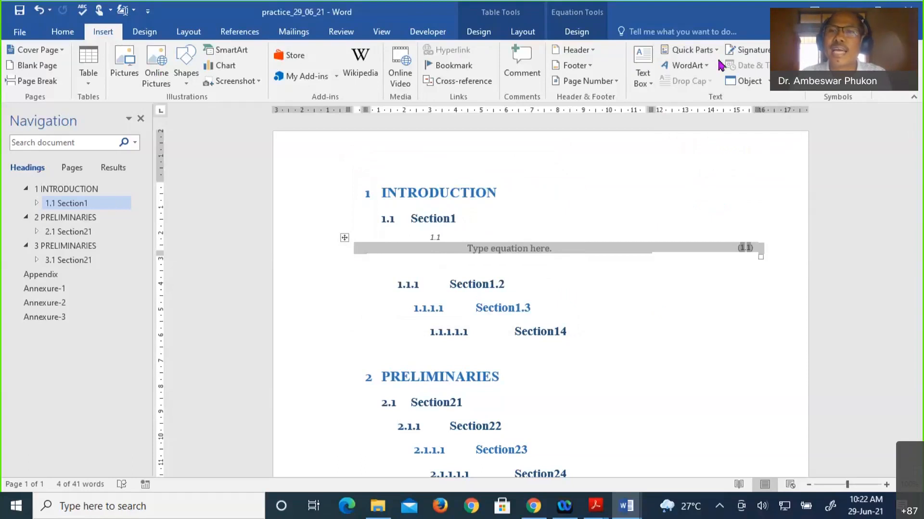
- Check the saved AutoText entries and the option for adding the AutoText gallery to the Quick Access Toolbar
click(693, 49)
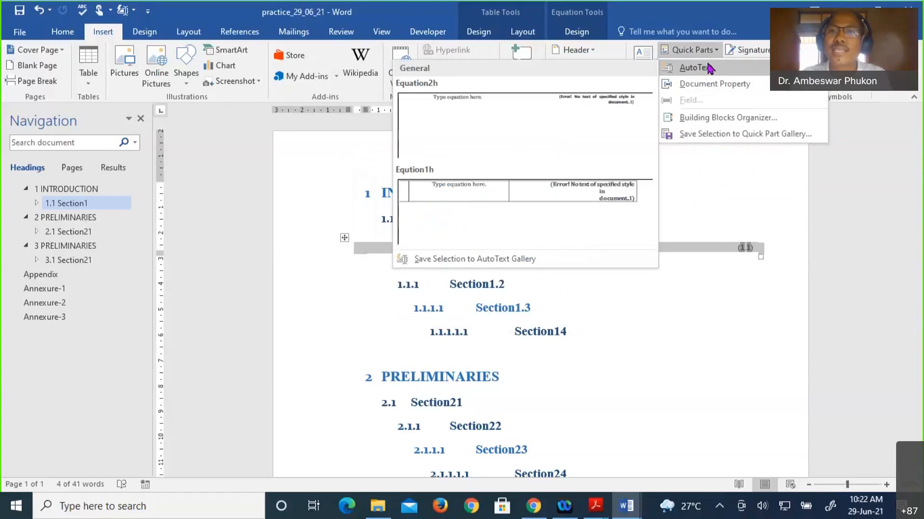
right_click(709, 68)
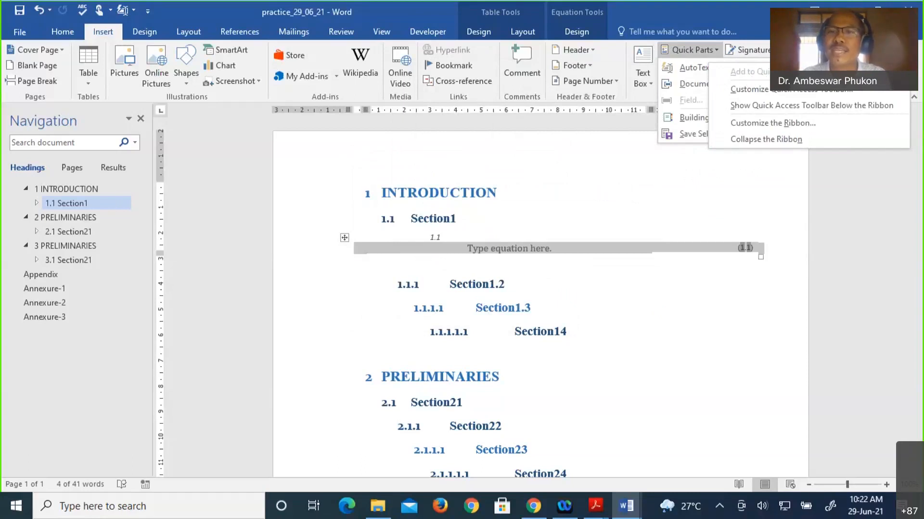
click(697, 218)
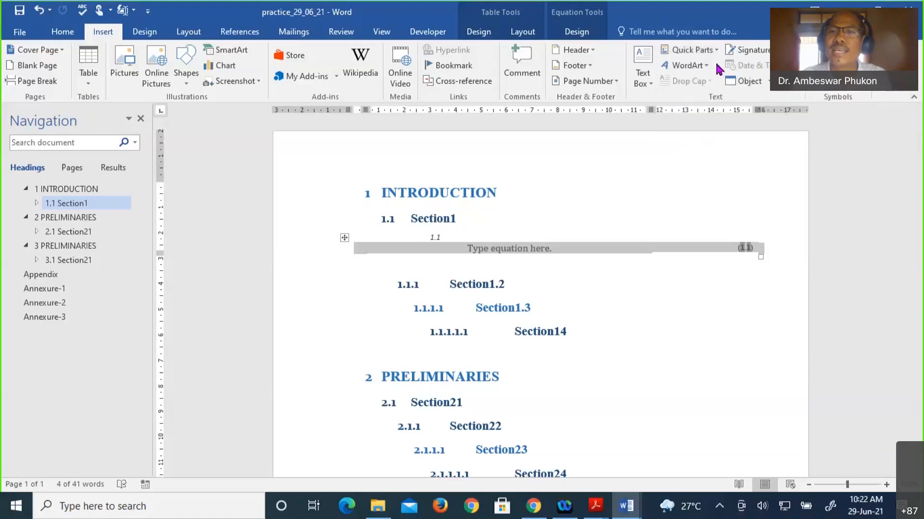
click(693, 50)
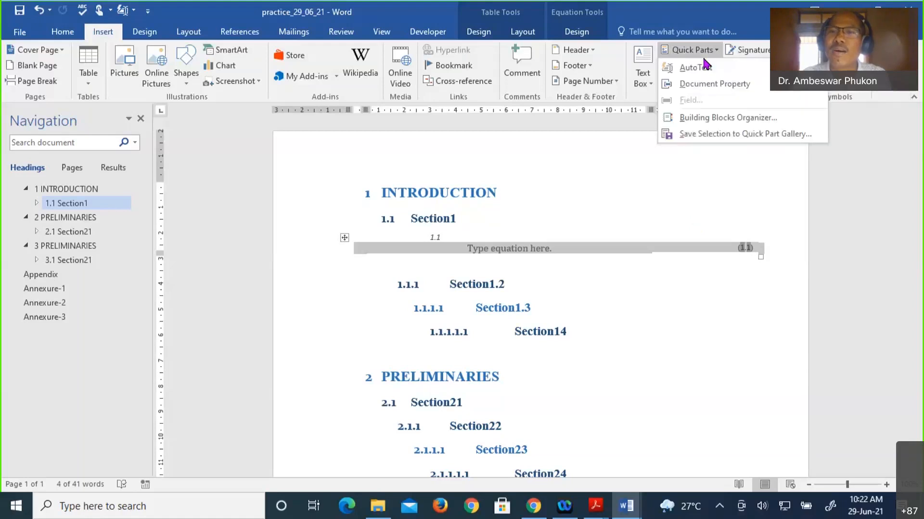
right_click(701, 67)
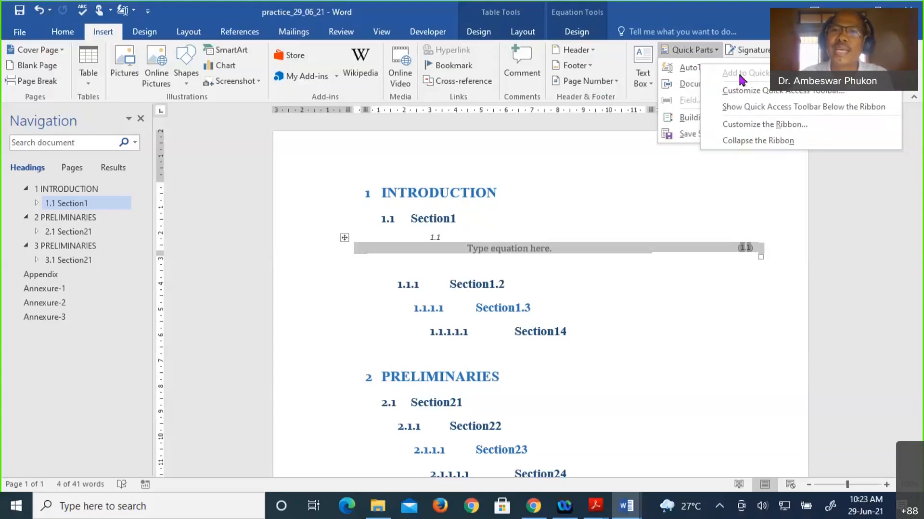
click(729, 197)
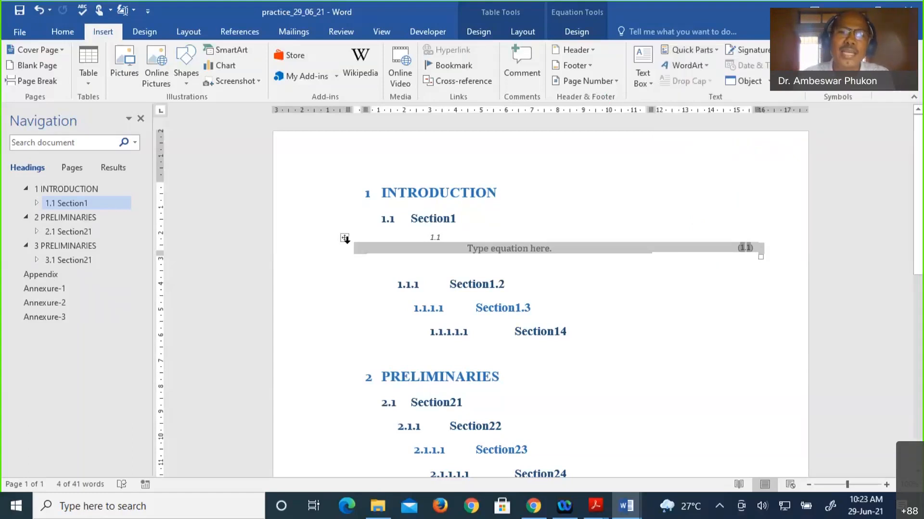
- Add an empty line below the equation table and insert the Equation2h AutoText entry there
click(663, 343)
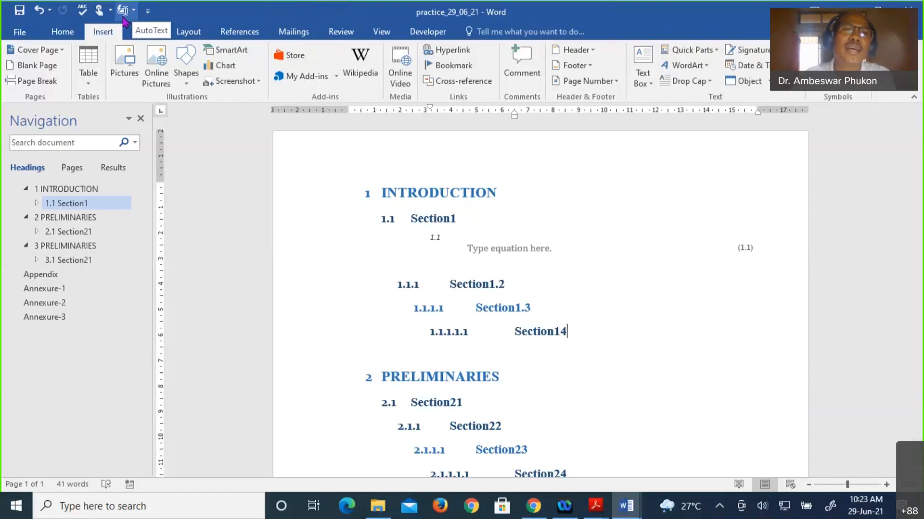
click(134, 10)
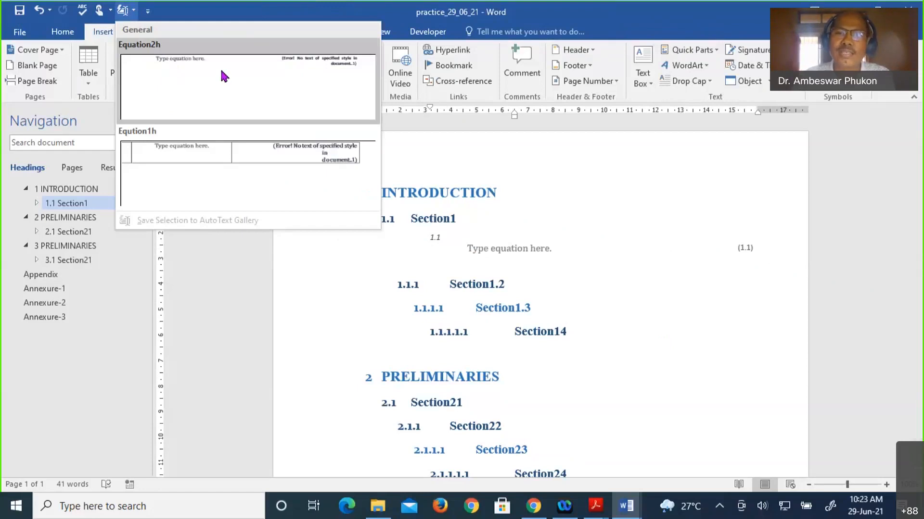
click(561, 282)
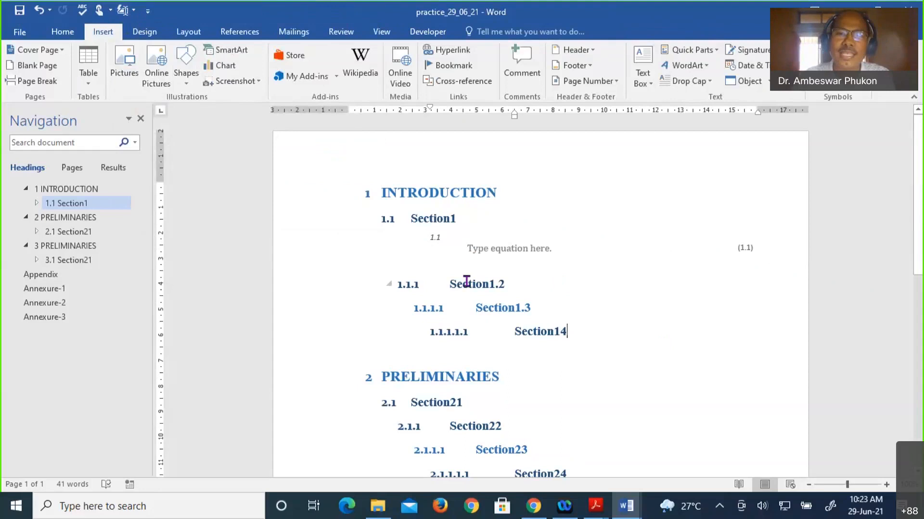
click(426, 267)
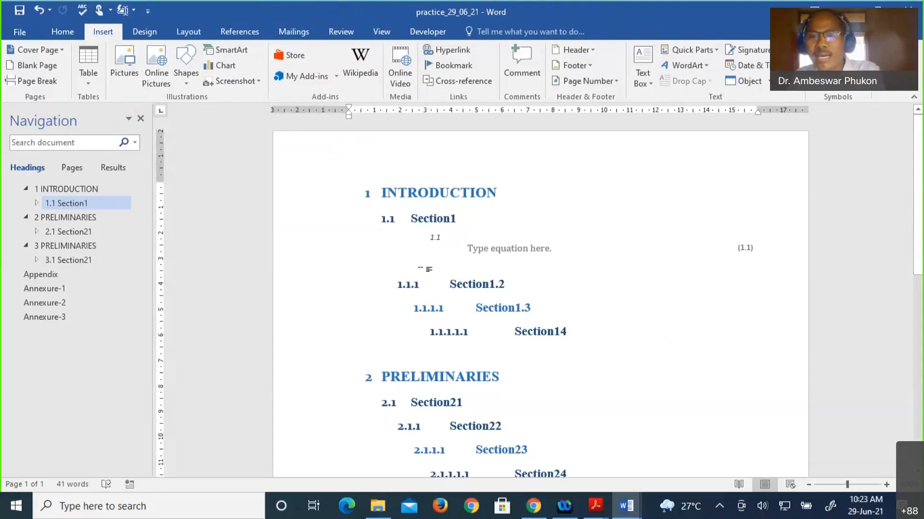
key(ctrl+z)
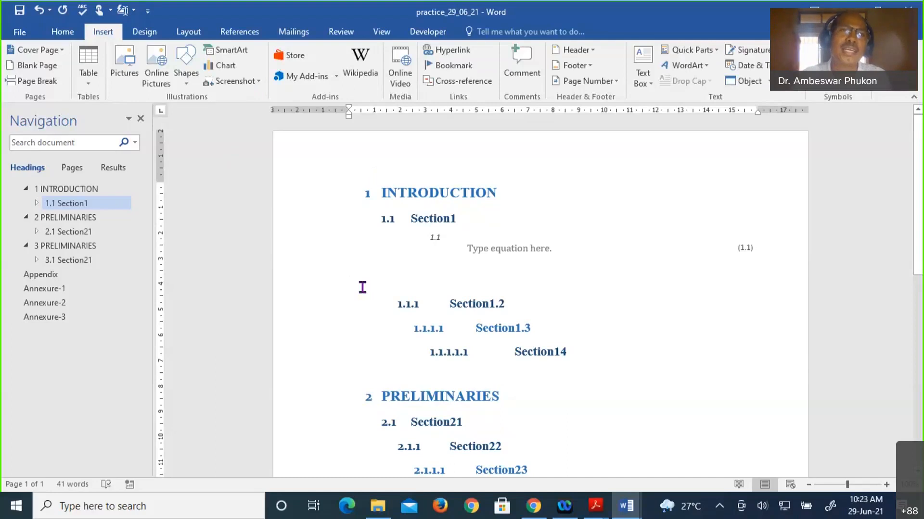
click(134, 10)
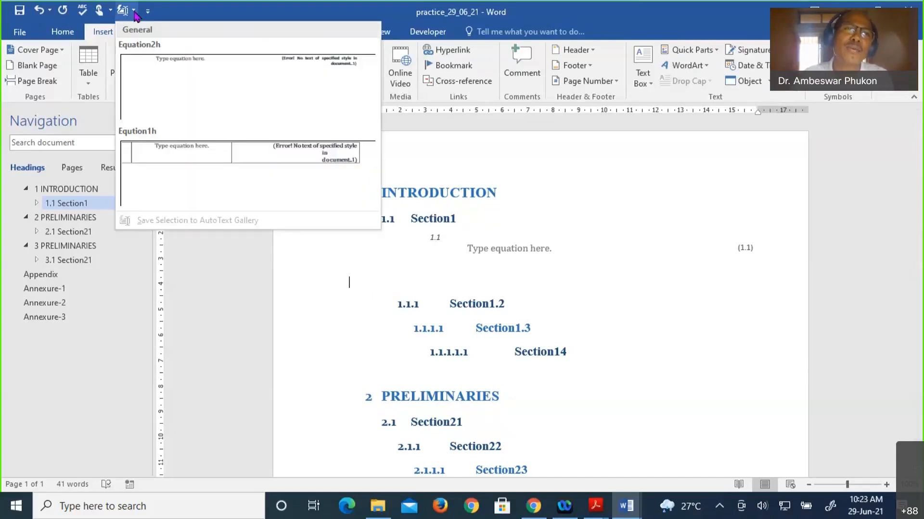
click(156, 75)
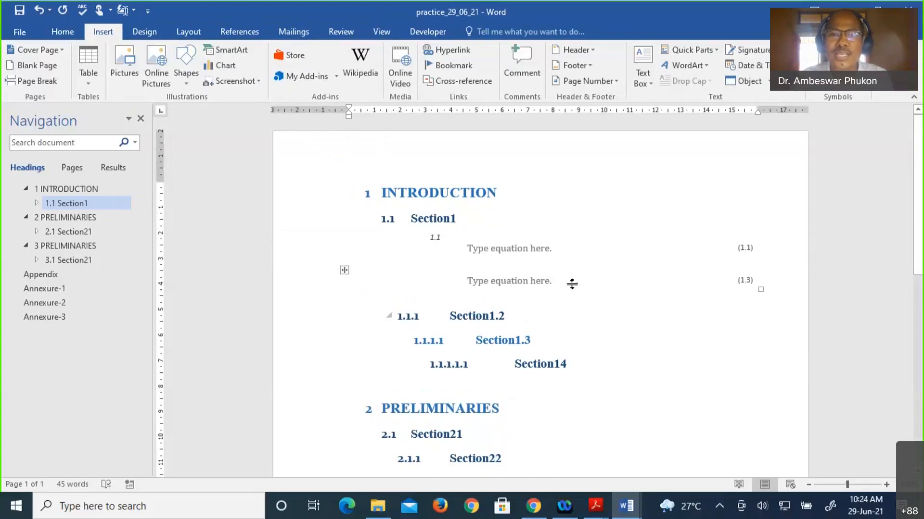
- Enter the equation x^2+2x+2 in the placeholder of the newly inserted equation table
click(510, 287)
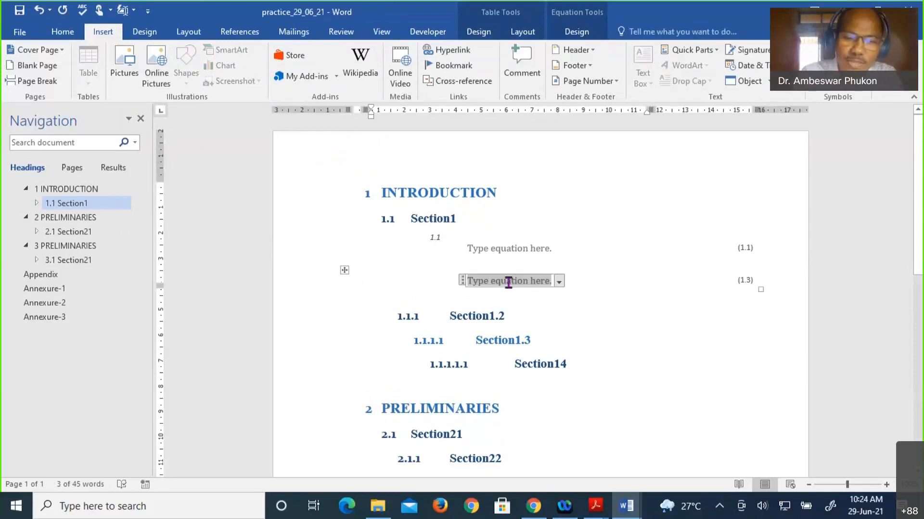
text(x^2)
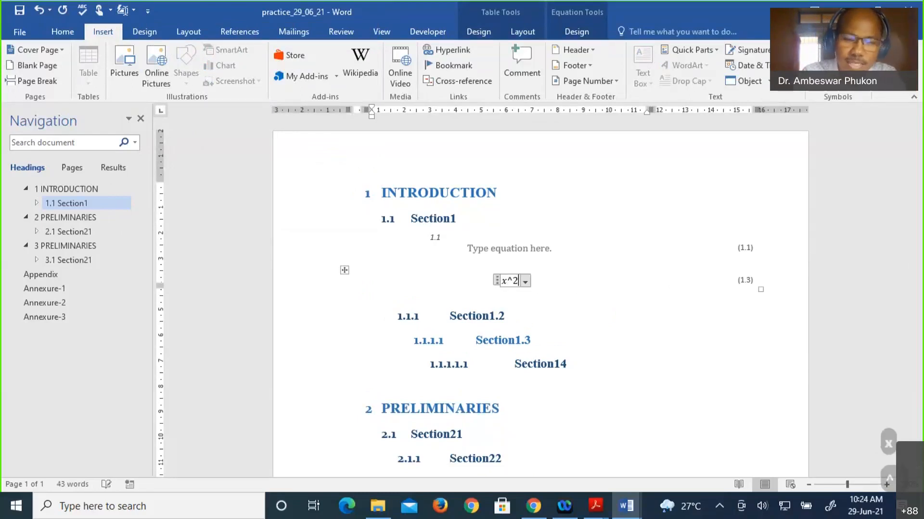
text(+2x)
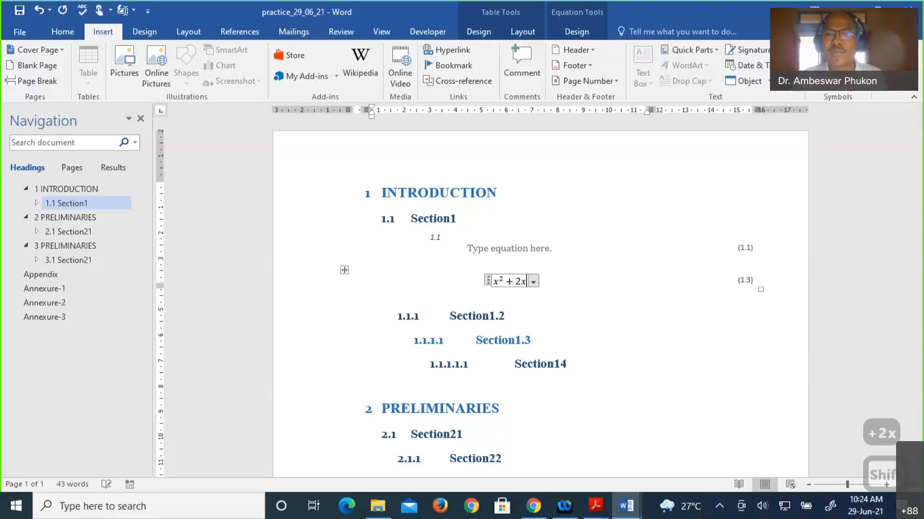
text(+2)
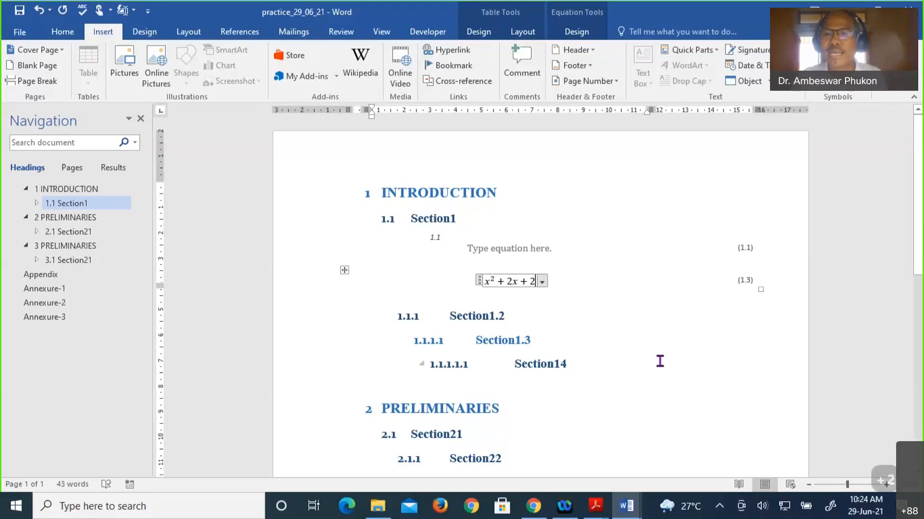
- Delete the stray 1.1 number on the line above the first equation table under Section1
click(660, 361)
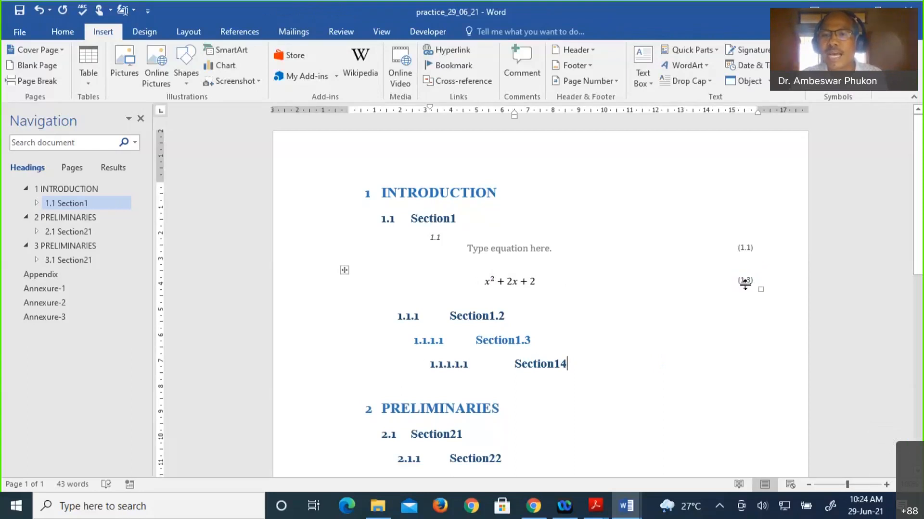
click(744, 284)
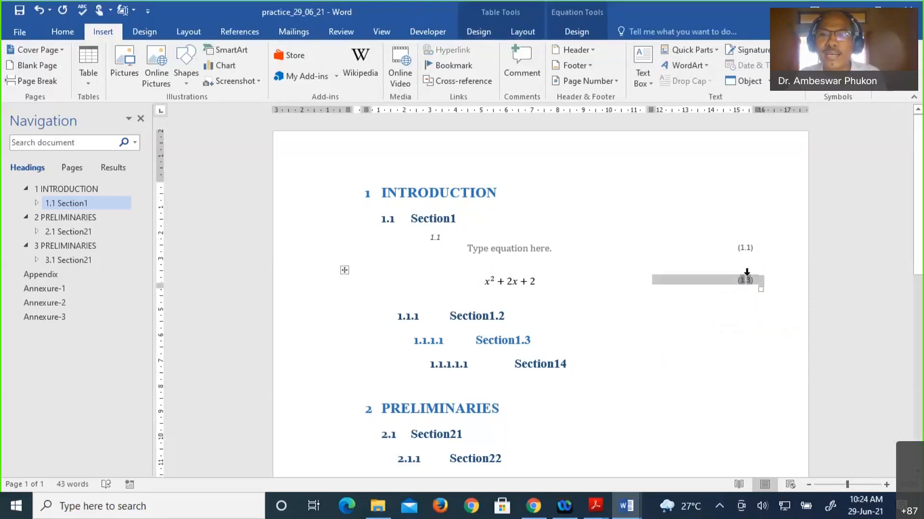
click(553, 339)
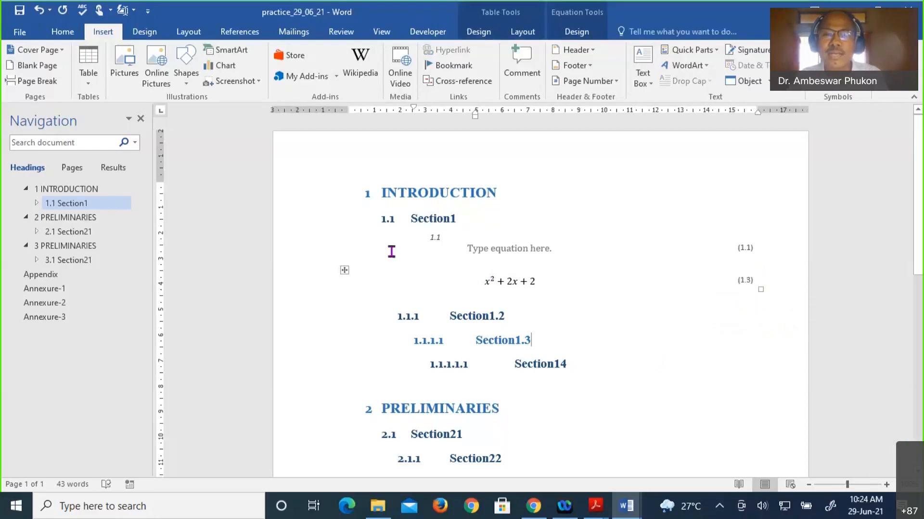
click(391, 252)
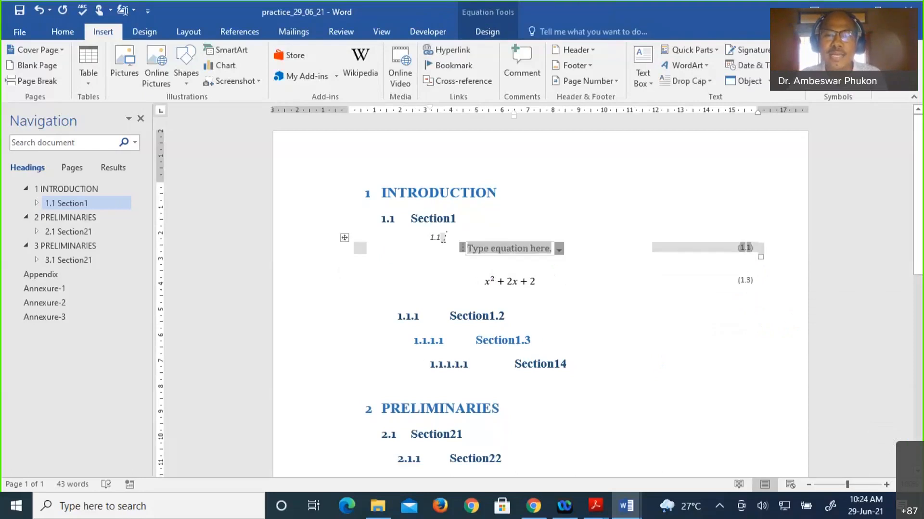
drag(445, 237, 409, 239)
key(BackSpace)
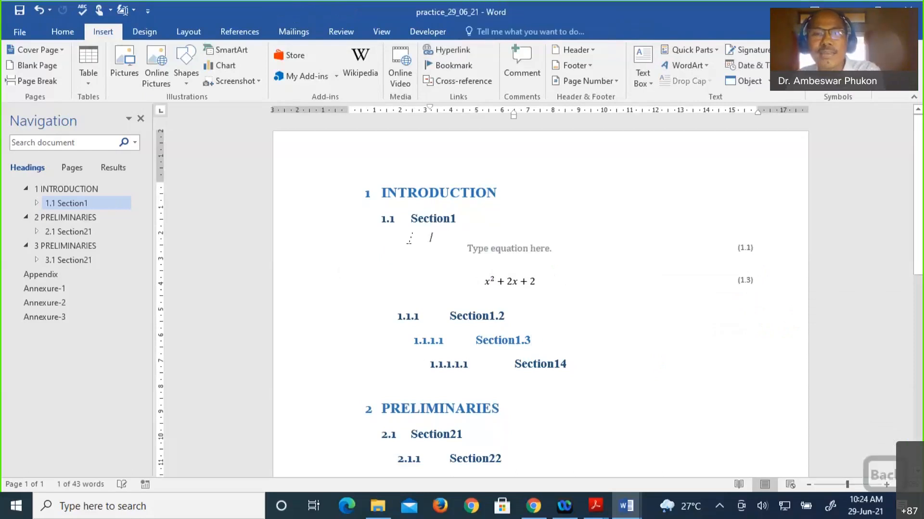
key(BackSpace)
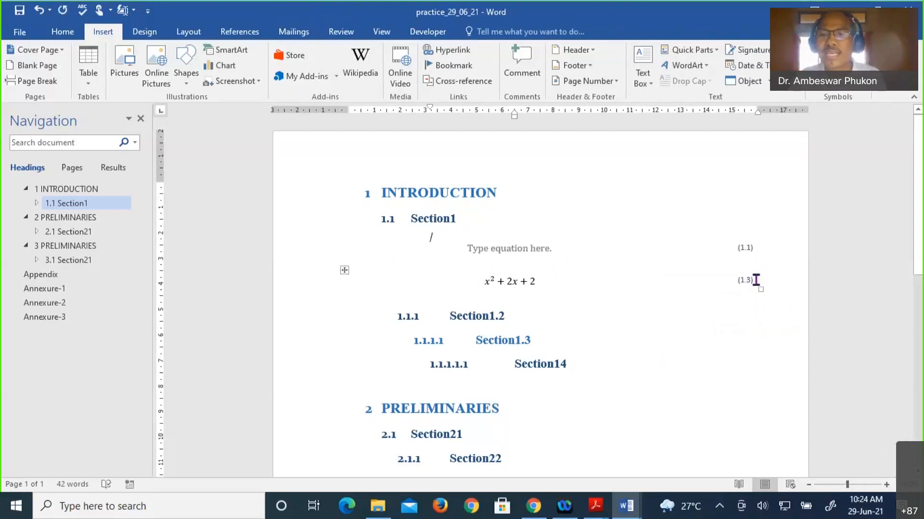
- Update the equation number field beside the x^2+2x+2 equation
drag(755, 280, 742, 283)
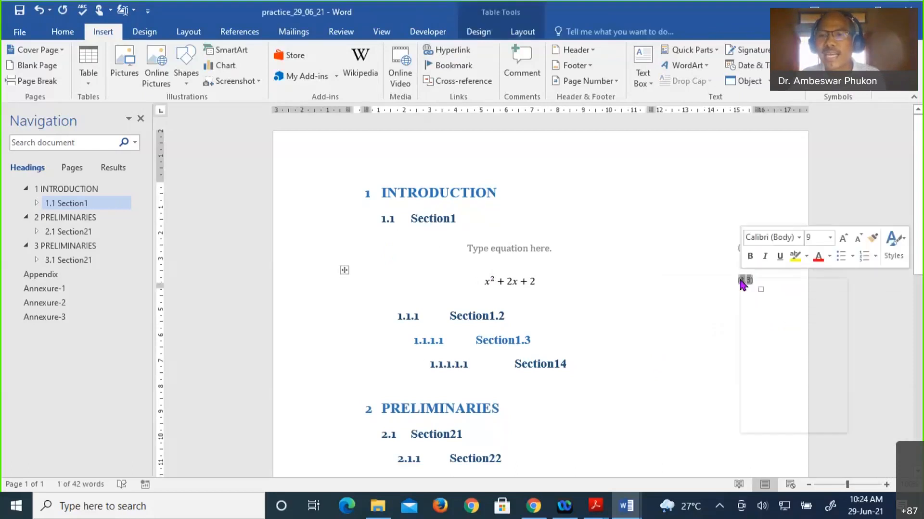
right_click(742, 284)
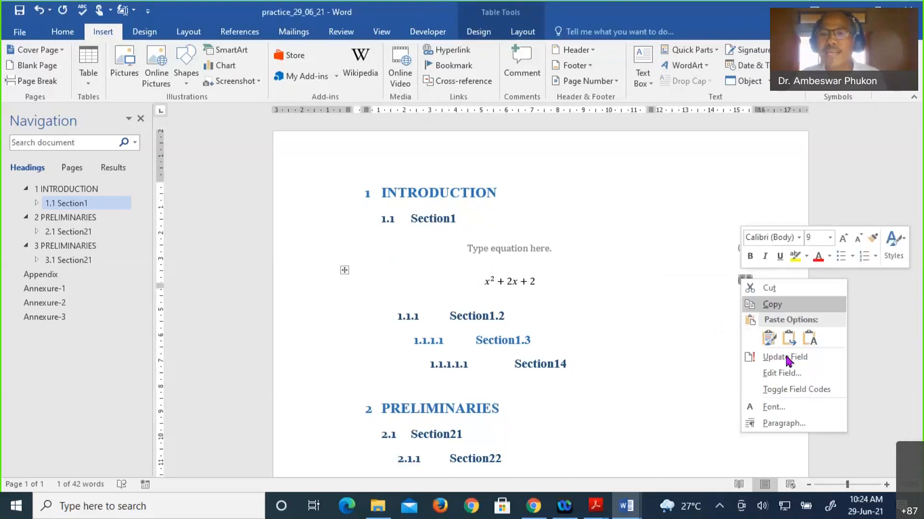
click(786, 358)
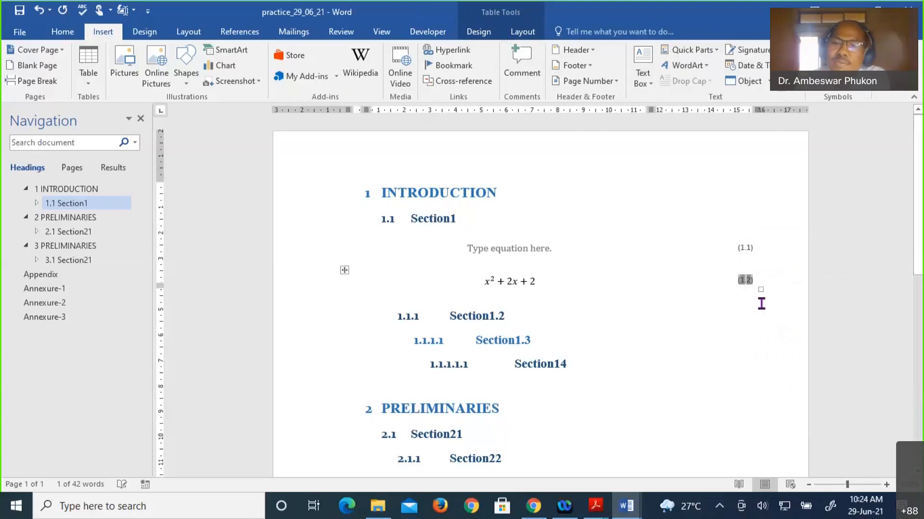
click(746, 335)
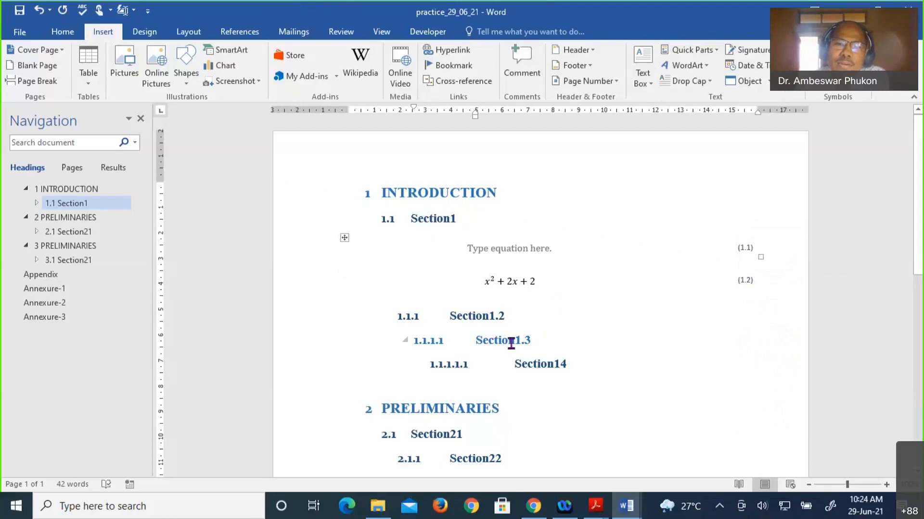
- Add an empty unindented line below the 2.1 Section21 heading and insert the saved equation table AutoText entry there
scroll(511, 343, down, 3)
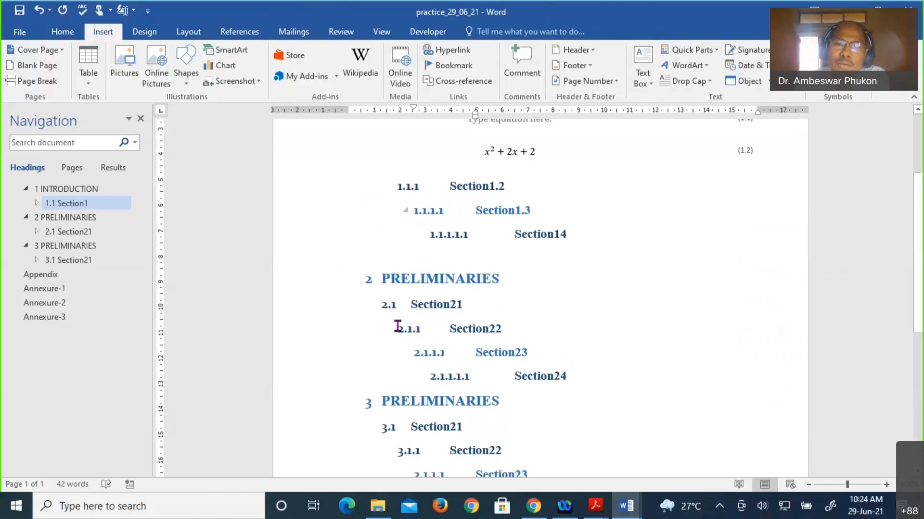
click(513, 319)
key(Return)
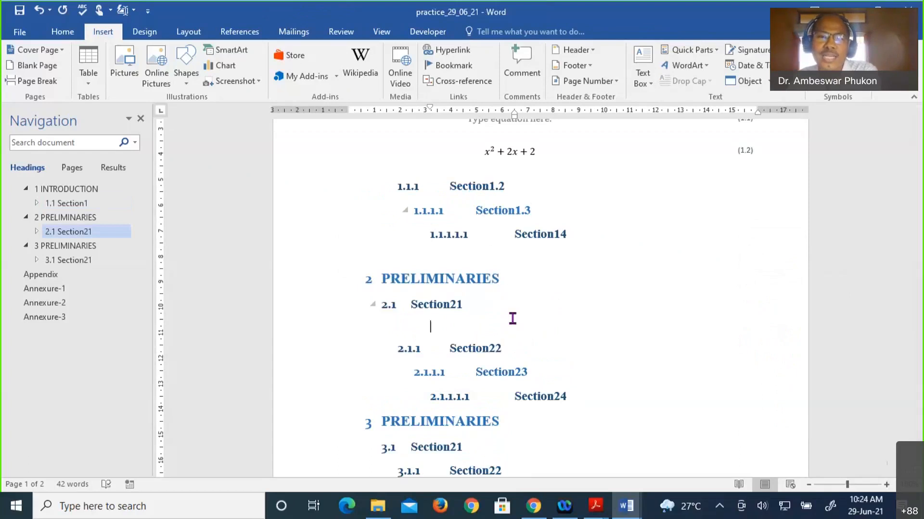
key(BackSpace)
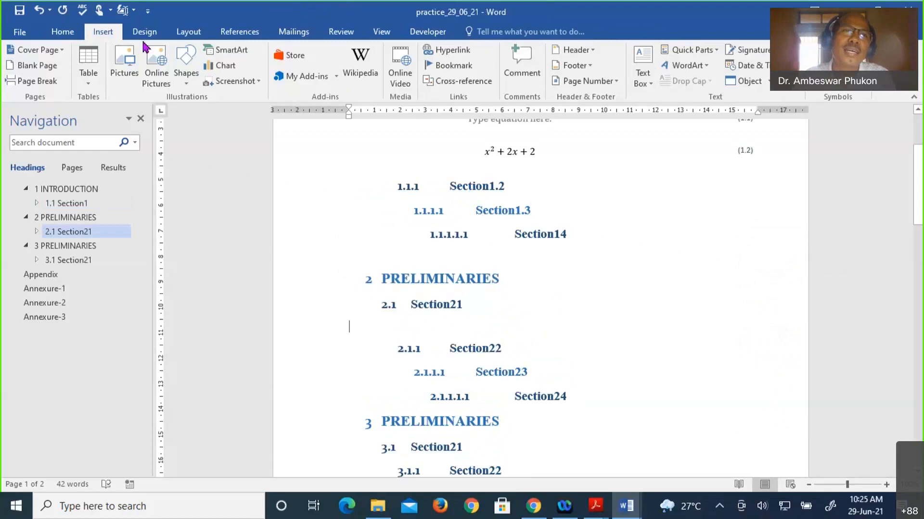
click(133, 10)
click(187, 82)
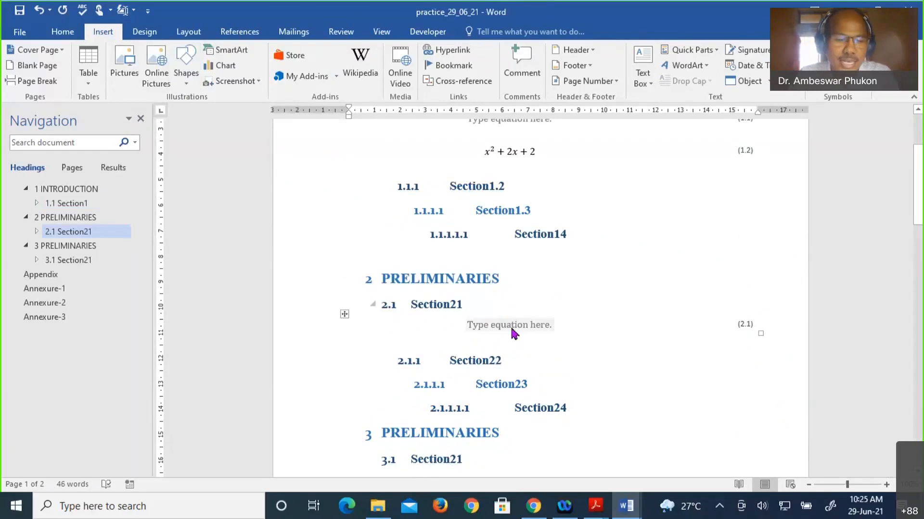
- Enter the equation ax + b in the placeholder of the equation table under Section21
click(510, 325)
key(BackSpace)
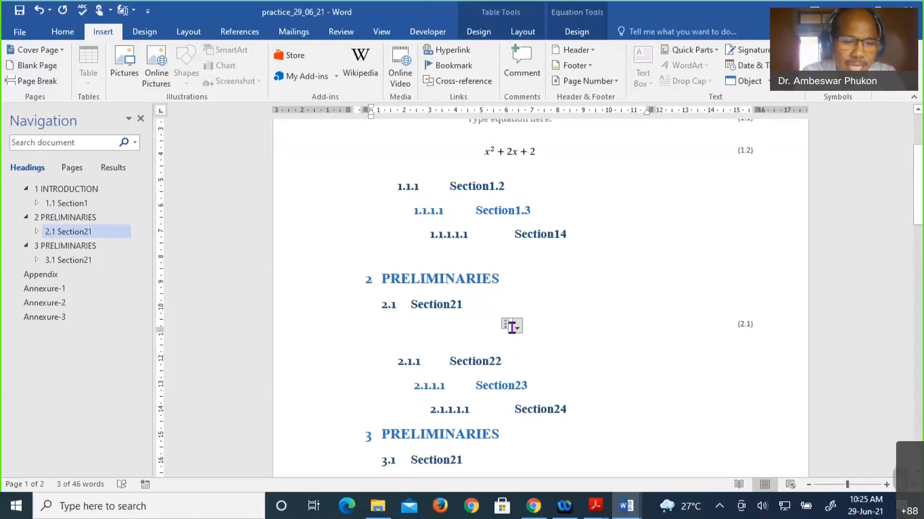
text(ax + )
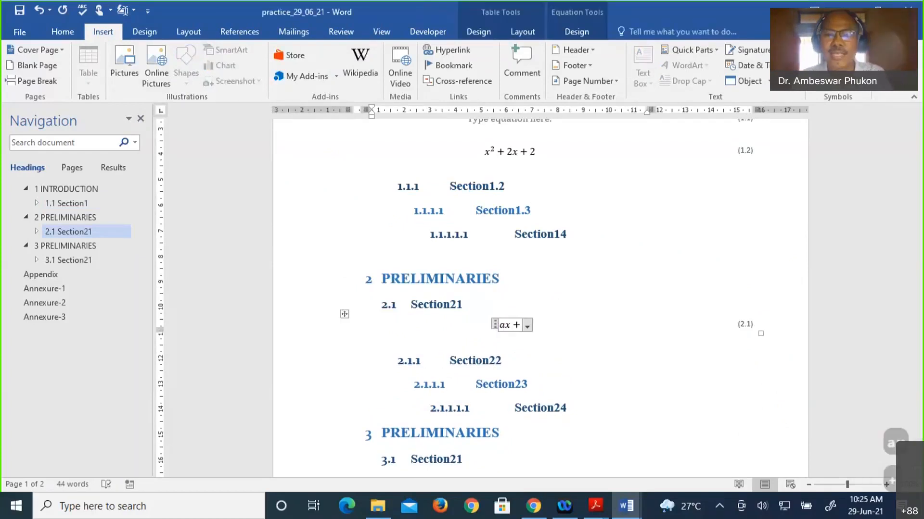
text(b)
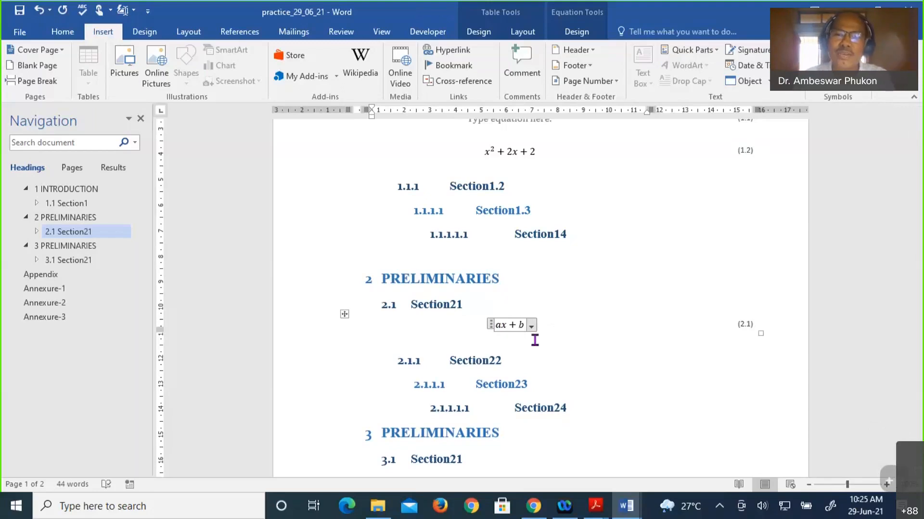
click(699, 374)
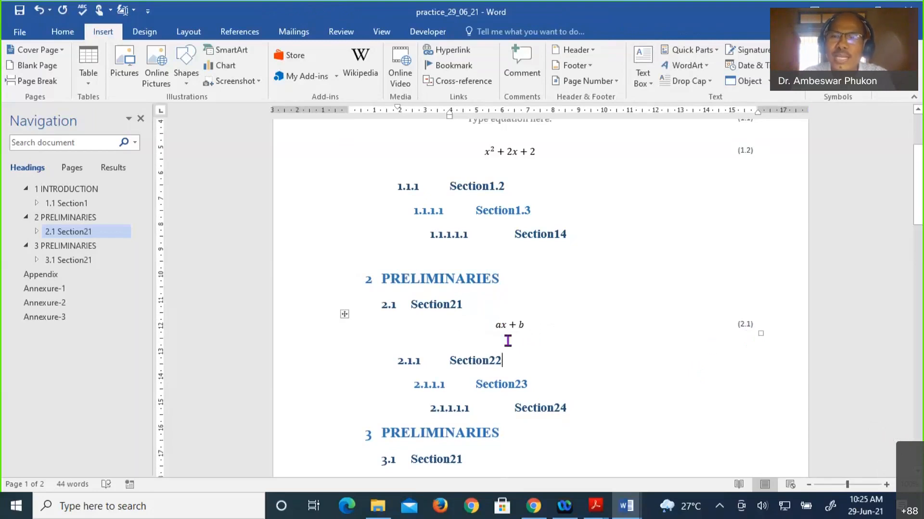
- Add another empty line below the ax + b equation table and place the cursor on the line directly beneath the table
scroll(778, 339, down, 1)
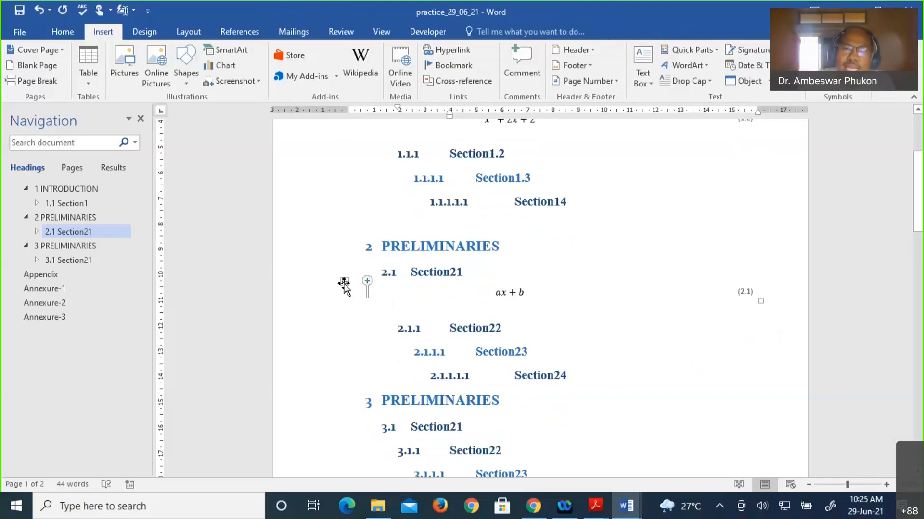
click(343, 284)
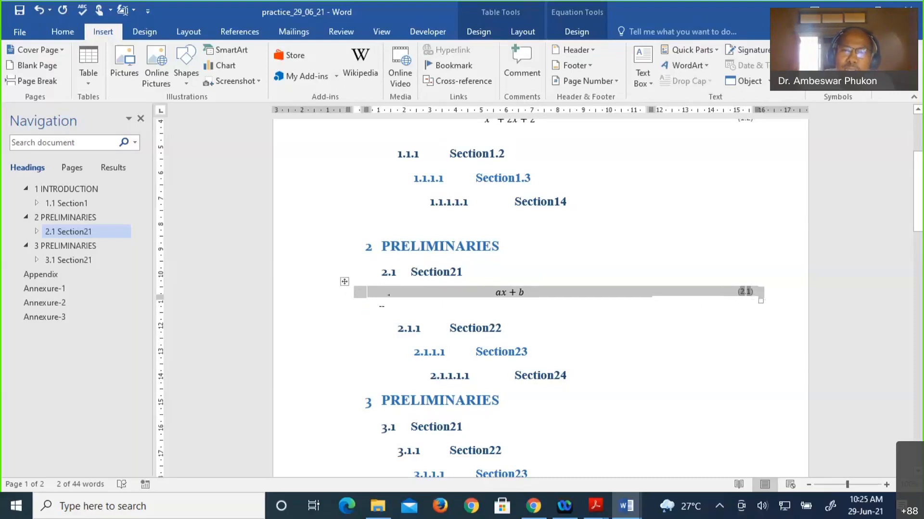
click(536, 297)
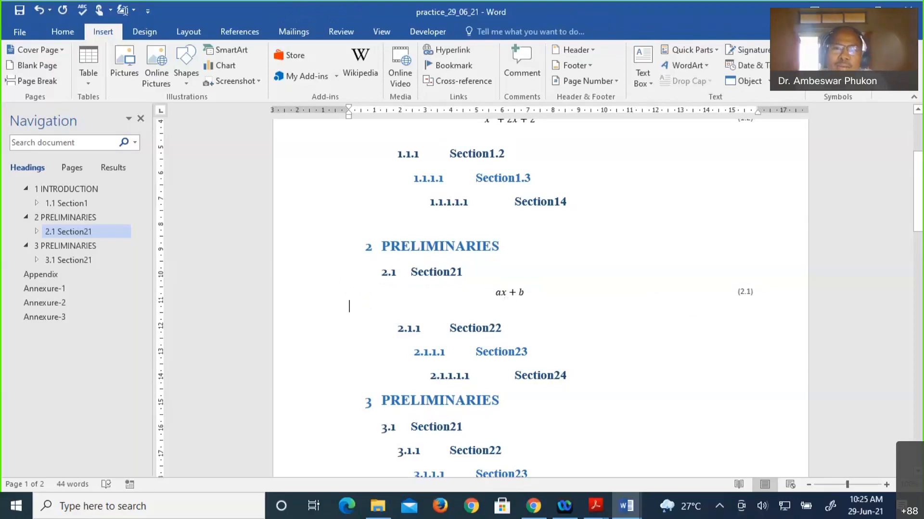
key(Return)
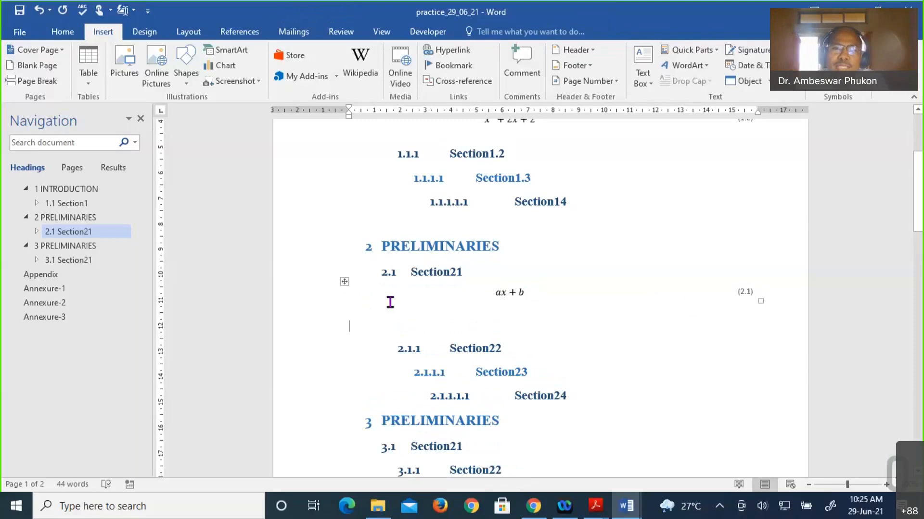
click(343, 284)
click(415, 302)
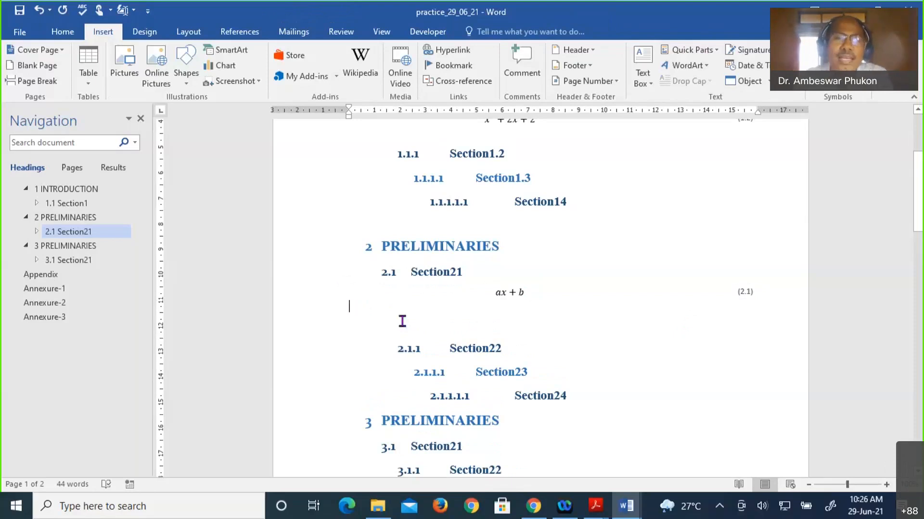
- Try inserting the equation AutoText entry directly beneath the ax + b table, check whether both tables select together, and undo the insertion
click(136, 9)
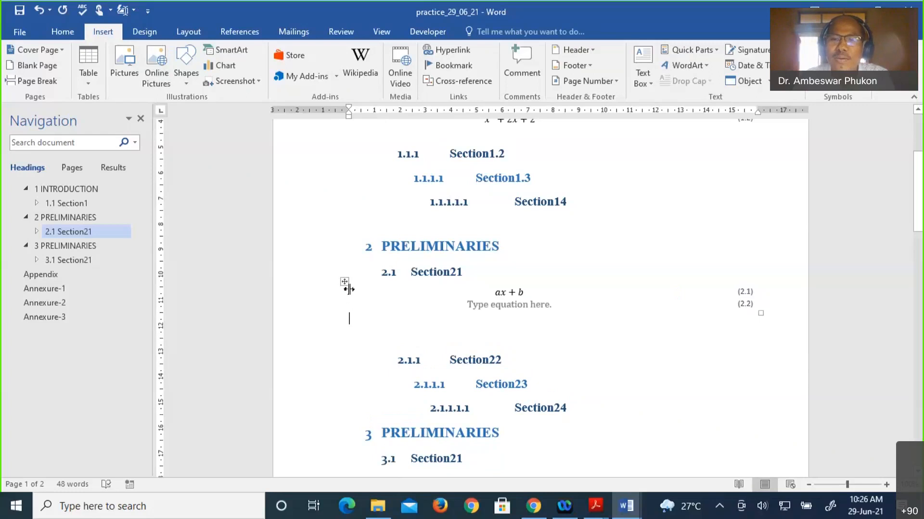
click(349, 289)
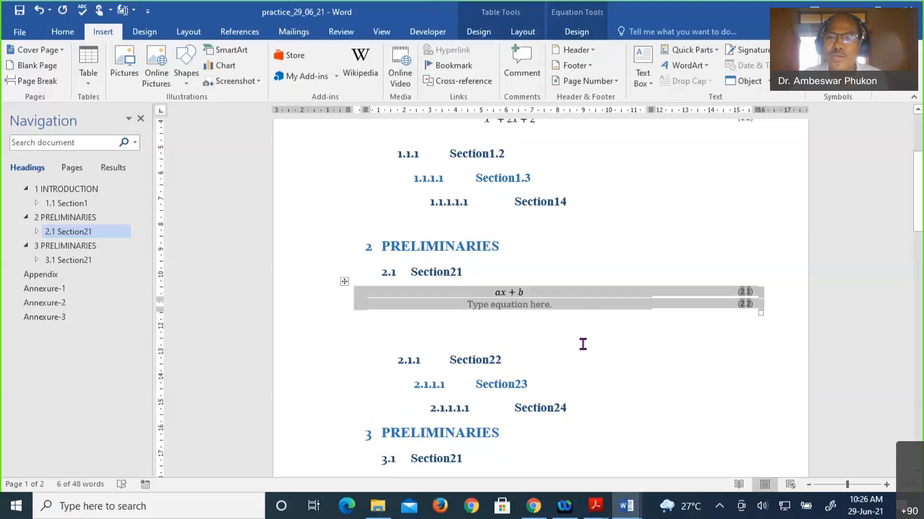
click(753, 313)
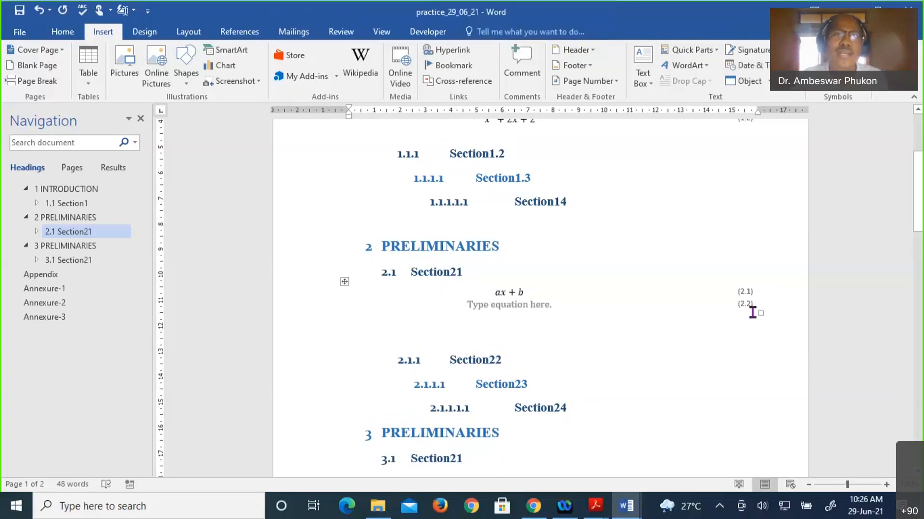
click(752, 313)
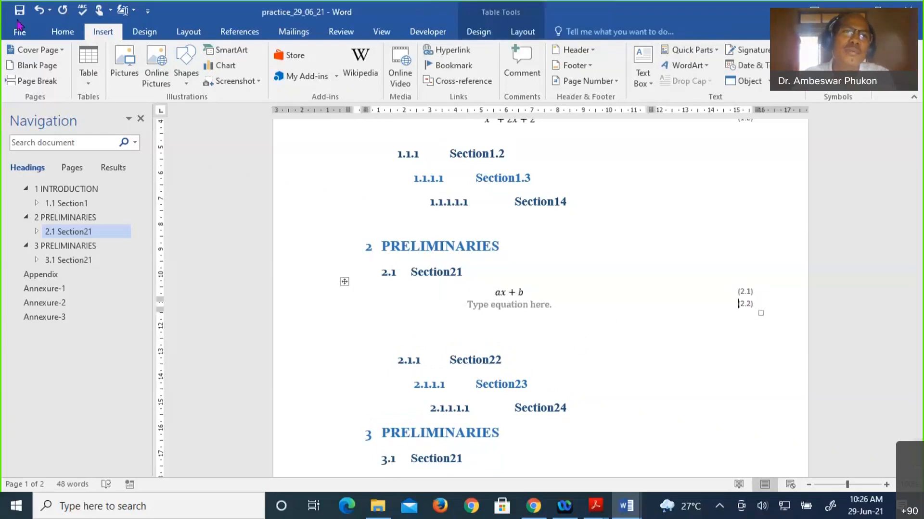
click(39, 10)
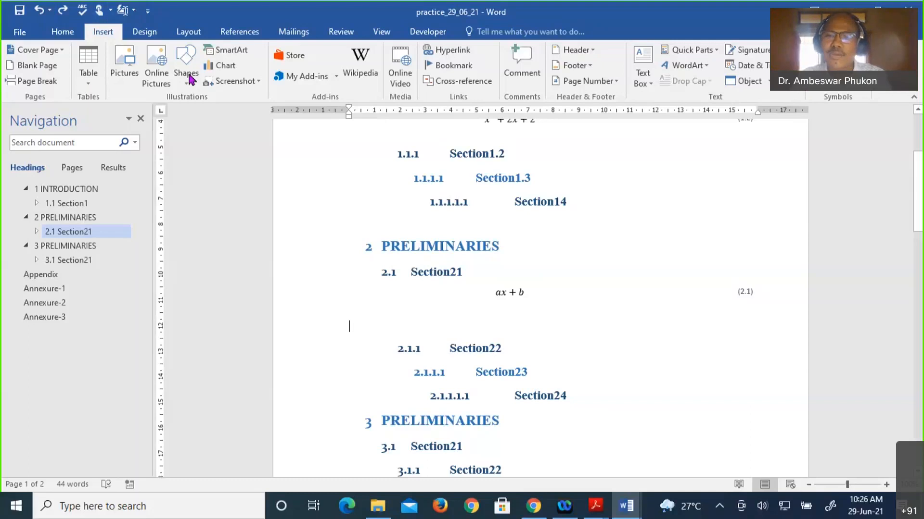
- Insert the equation AutoText entry one empty line below the ax + b table and check that the two tables select separately
click(767, 317)
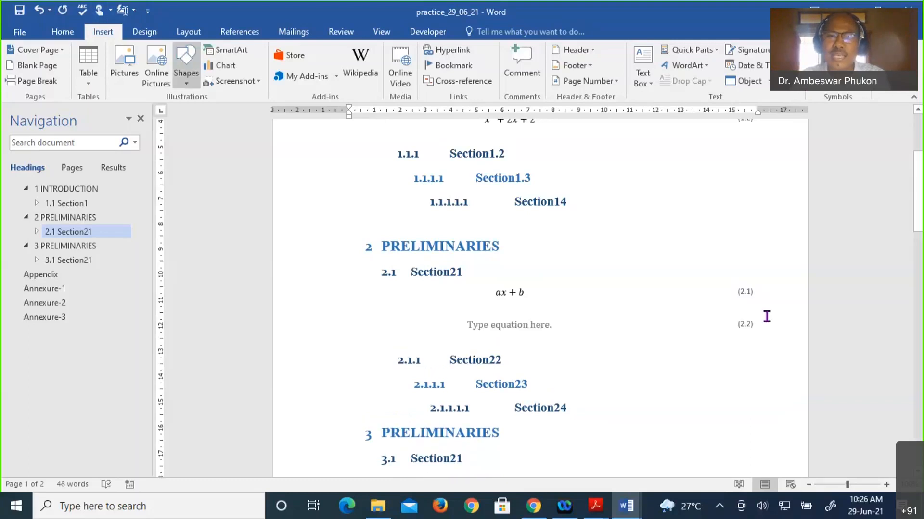
click(508, 291)
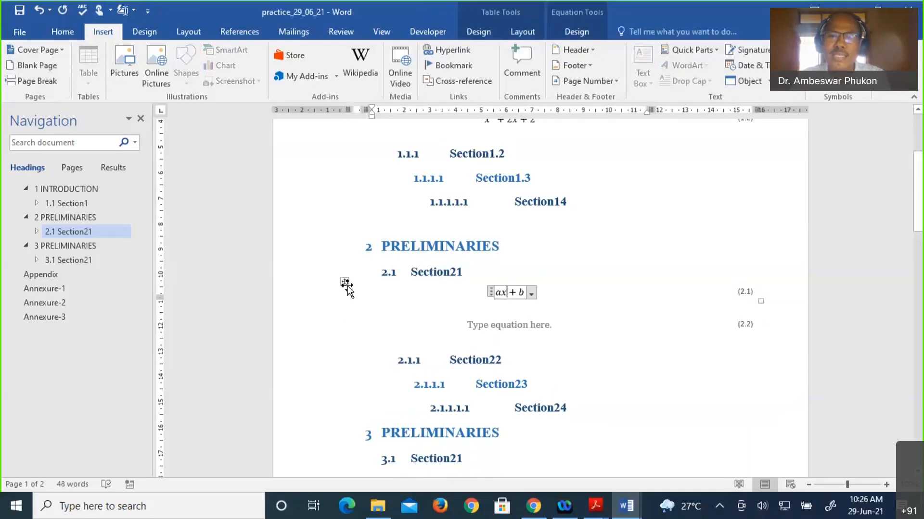
click(348, 290)
click(522, 328)
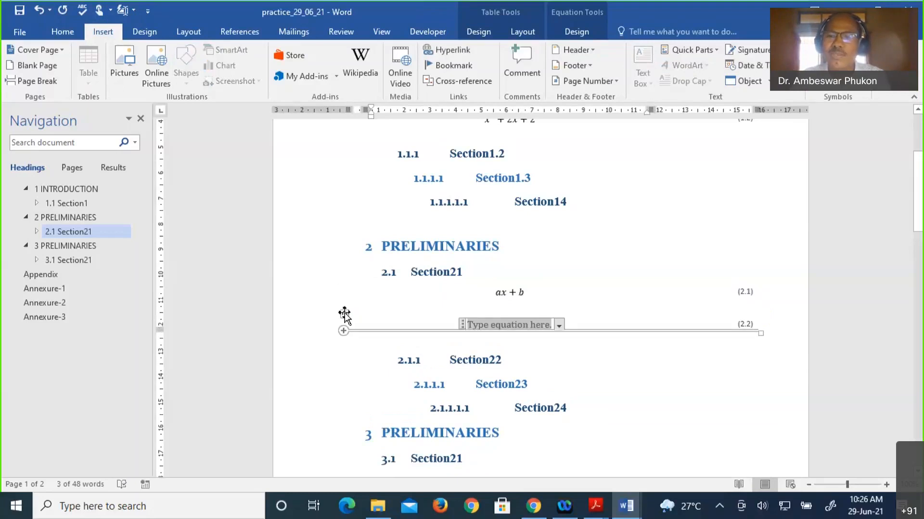
click(345, 314)
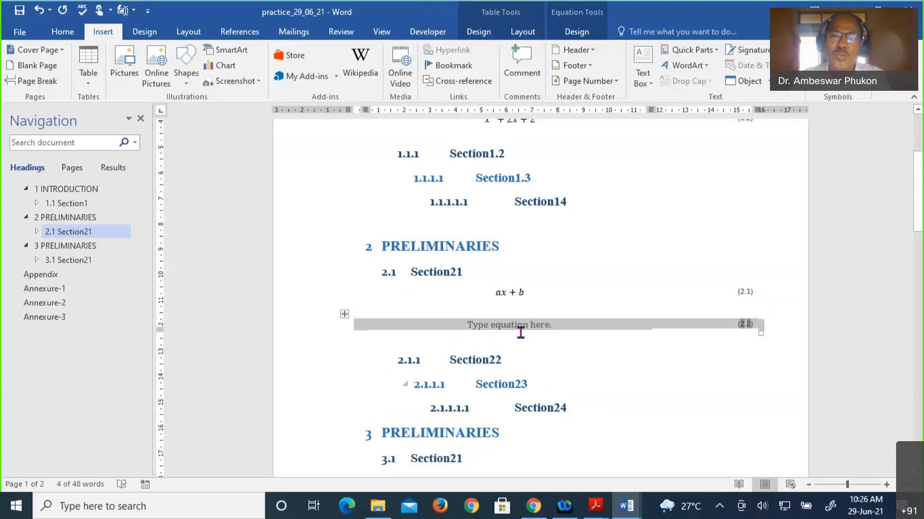
- Select the new equation's placeholder and look through the built-in equation gallery and the equation design tools
click(521, 333)
click(520, 330)
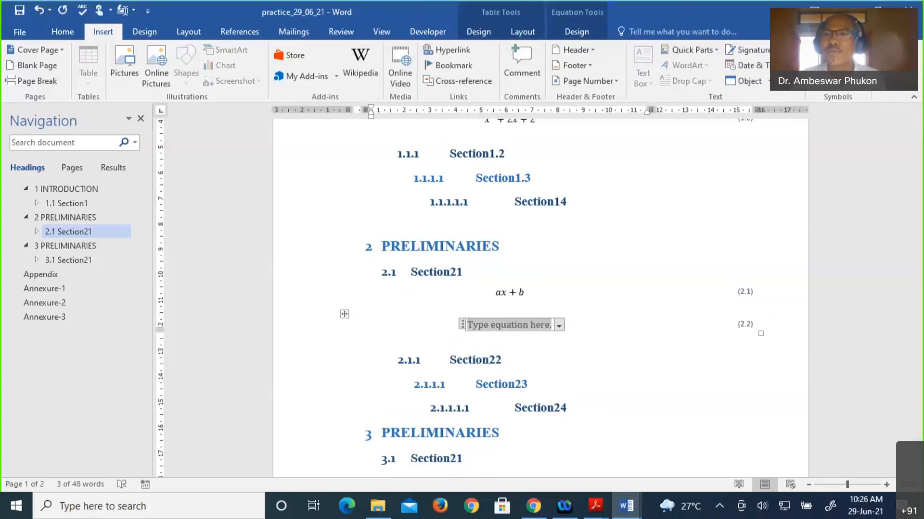
click(863, 50)
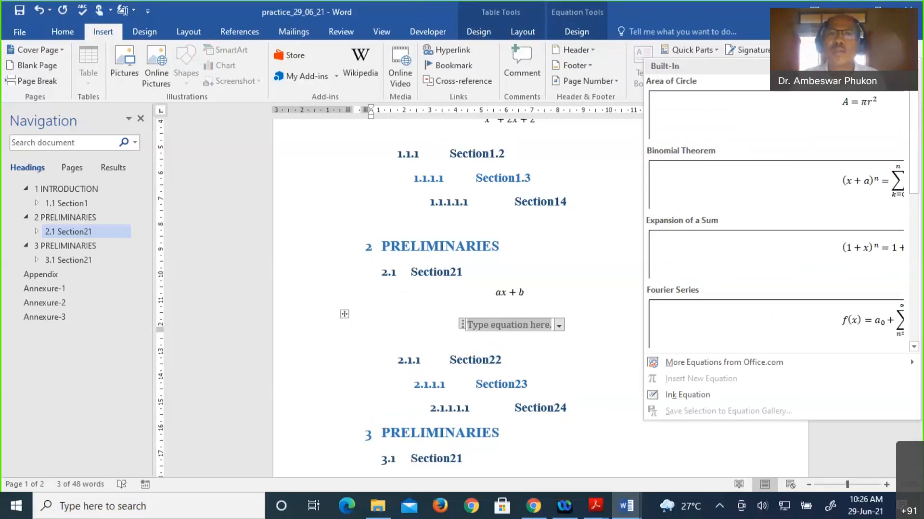
click(861, 50)
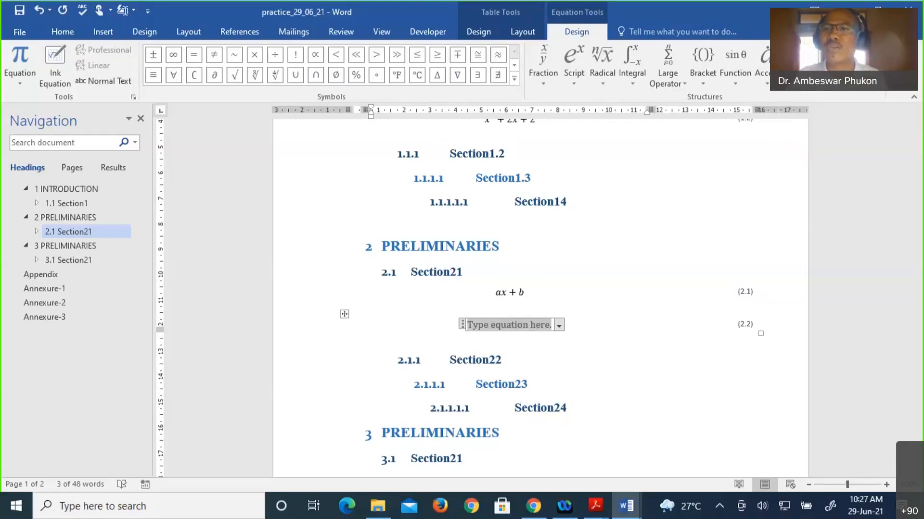
- Insert round brackets in the new equation below ax + b and place an empty 2×2 matrix inside them
click(867, 91)
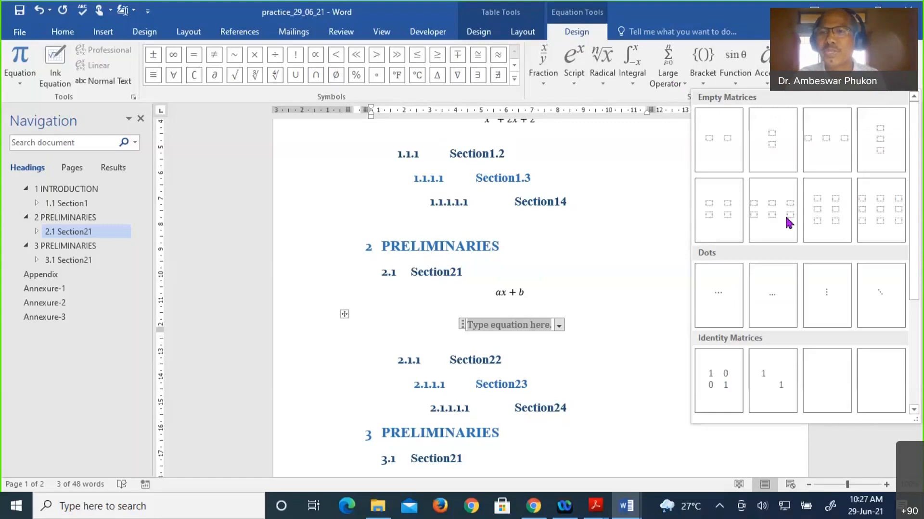
click(666, 270)
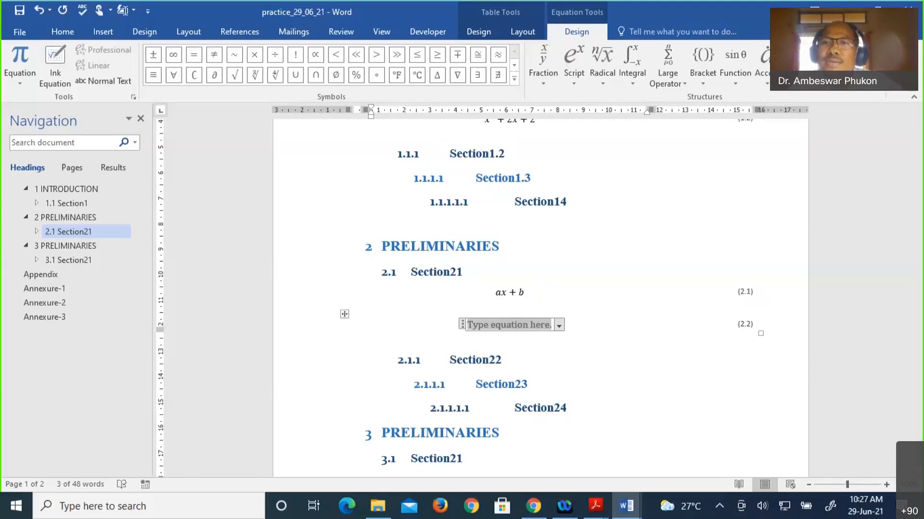
click(703, 80)
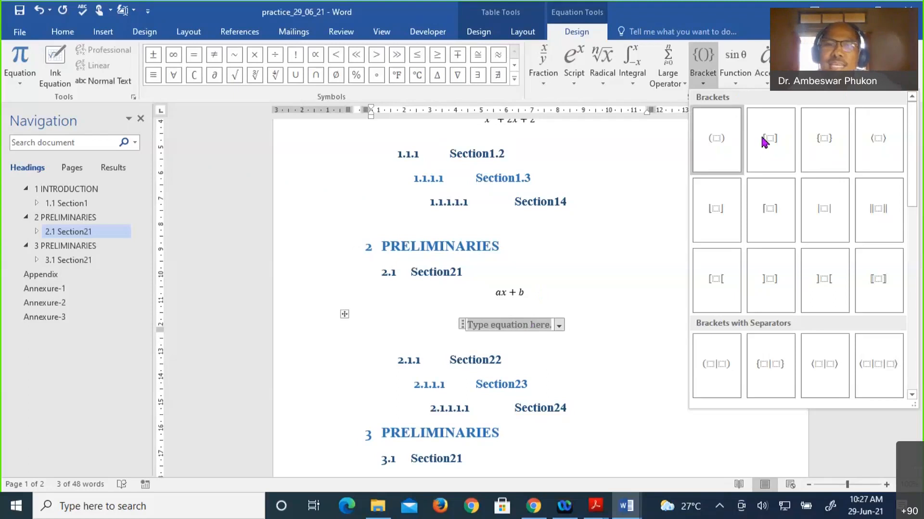
click(720, 144)
click(510, 327)
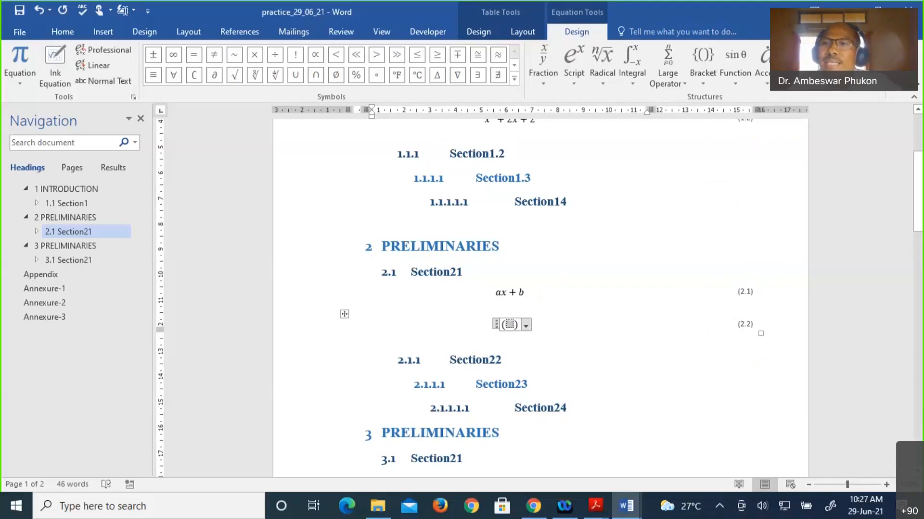
click(869, 89)
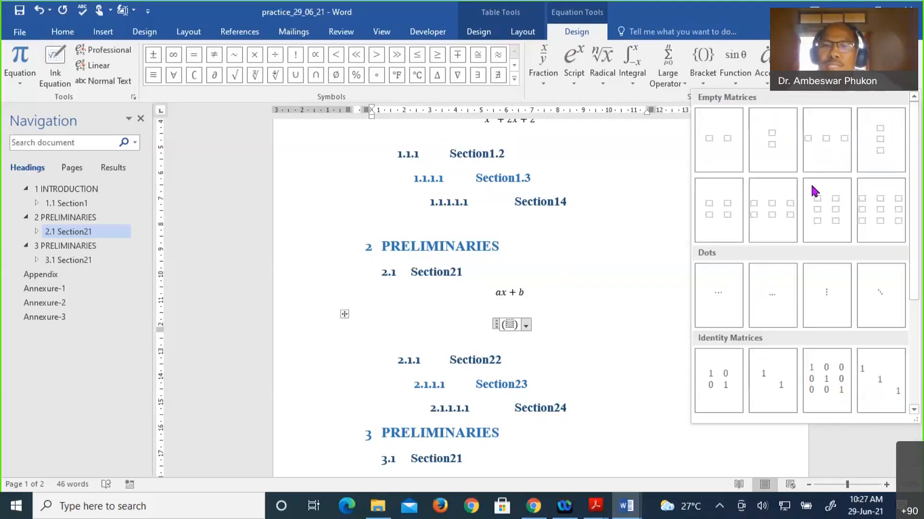
click(826, 210)
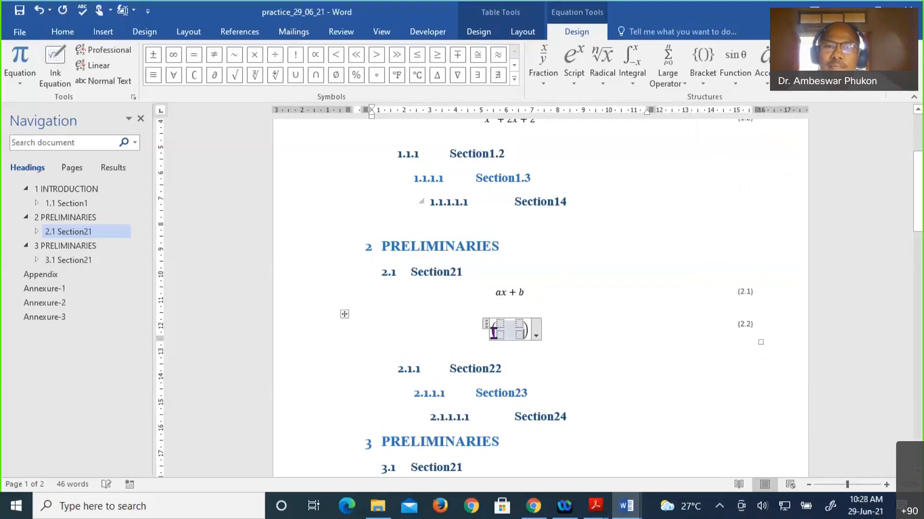
- Fill the 2×2 matrix with a and b in the first row and c and d in the second row
text(a)
key(Right)
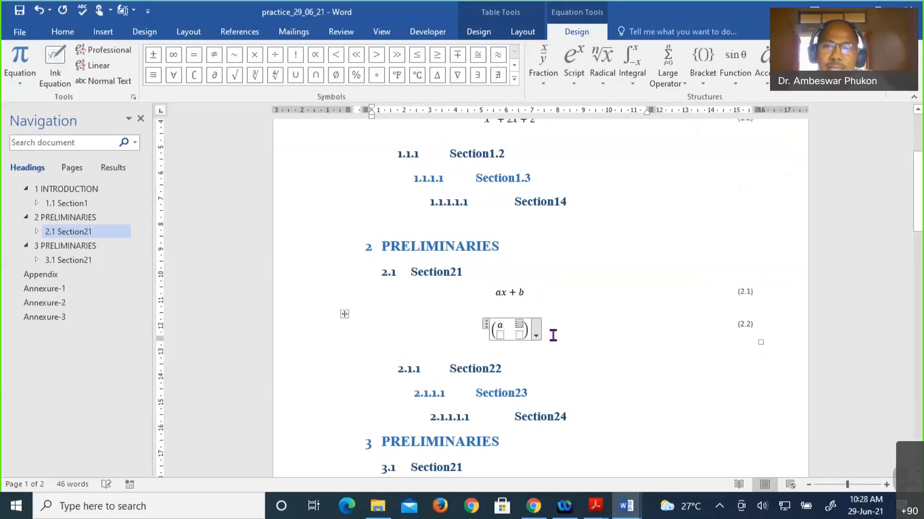
text(b)
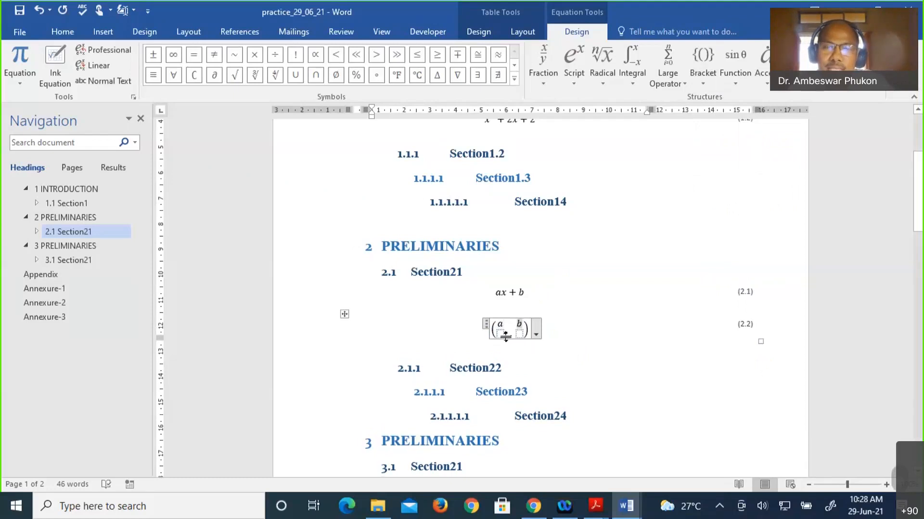
click(501, 335)
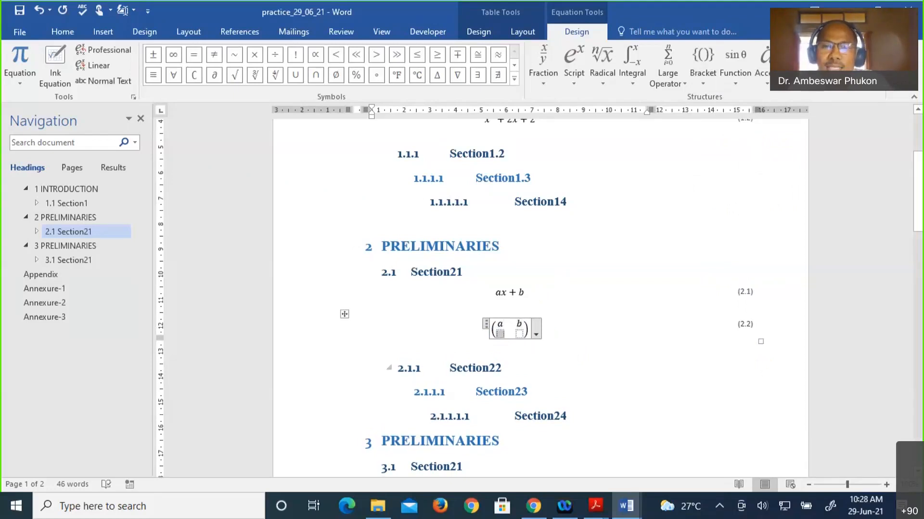
text(c)
click(518, 334)
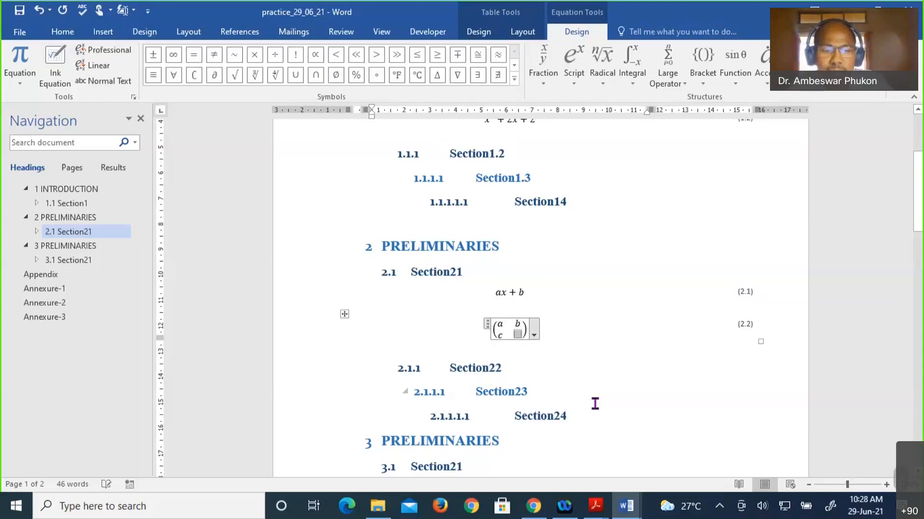
text(d)
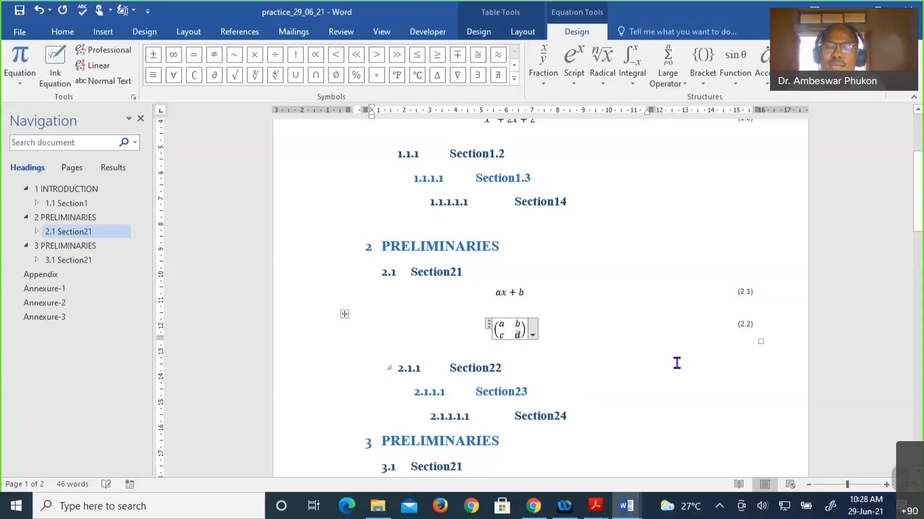
- Add an empty line below heading 2.1.1 Section22 and insert the built-in Area of Circle equation there
click(677, 364)
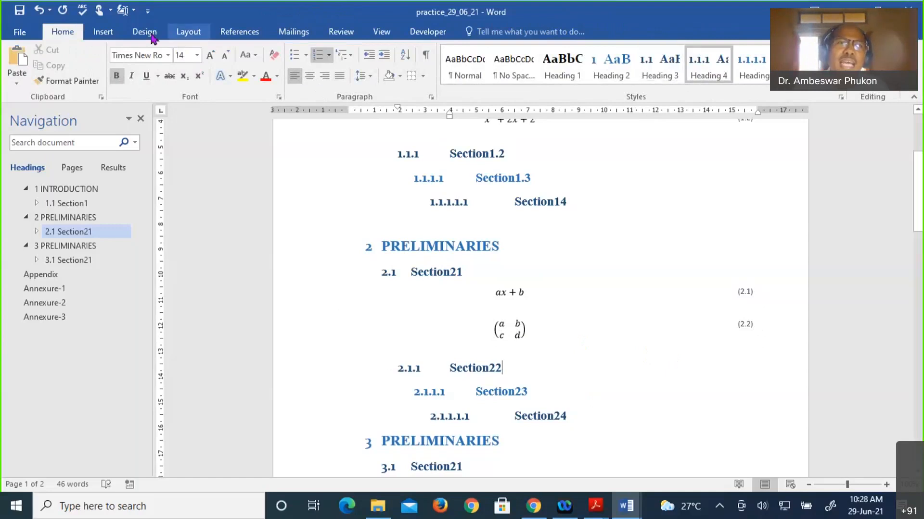
click(103, 32)
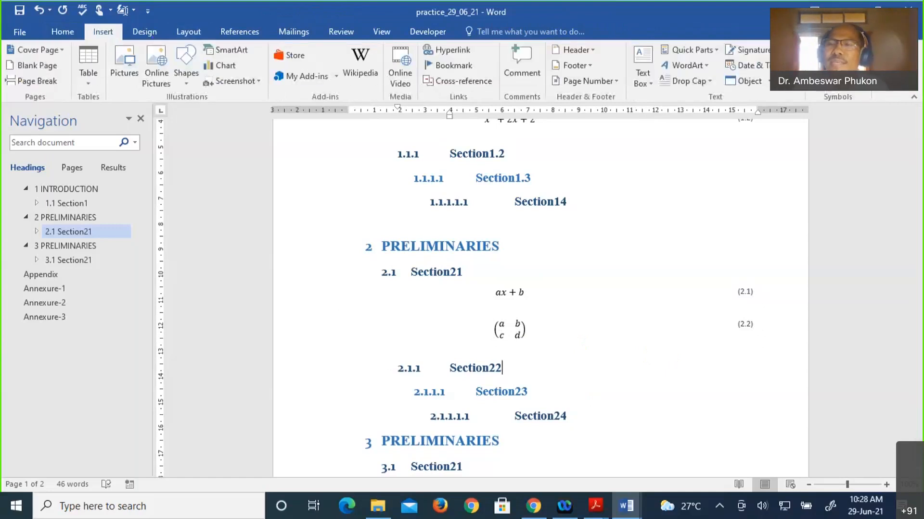
click(812, 81)
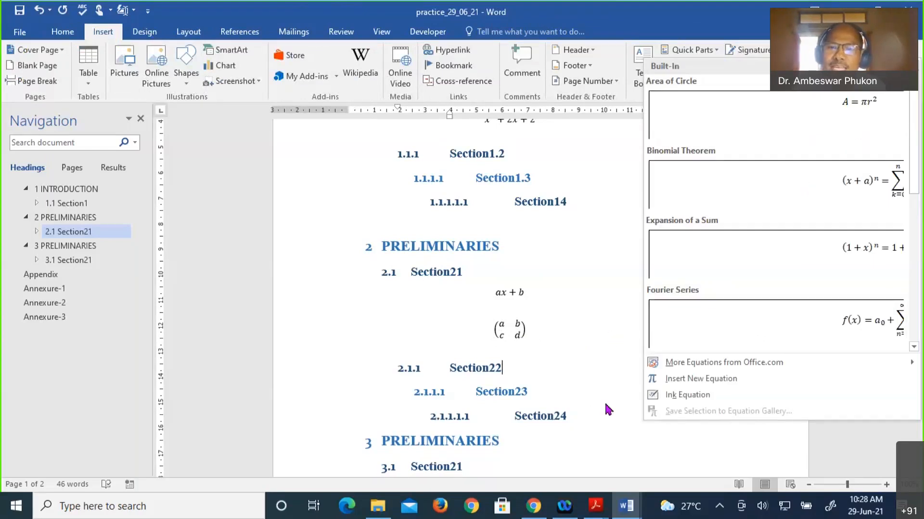
click(650, 375)
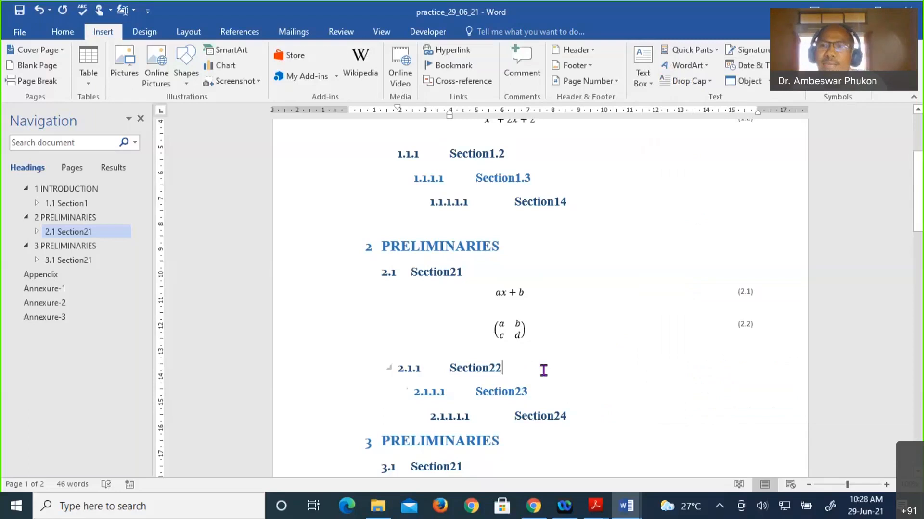
key(Return)
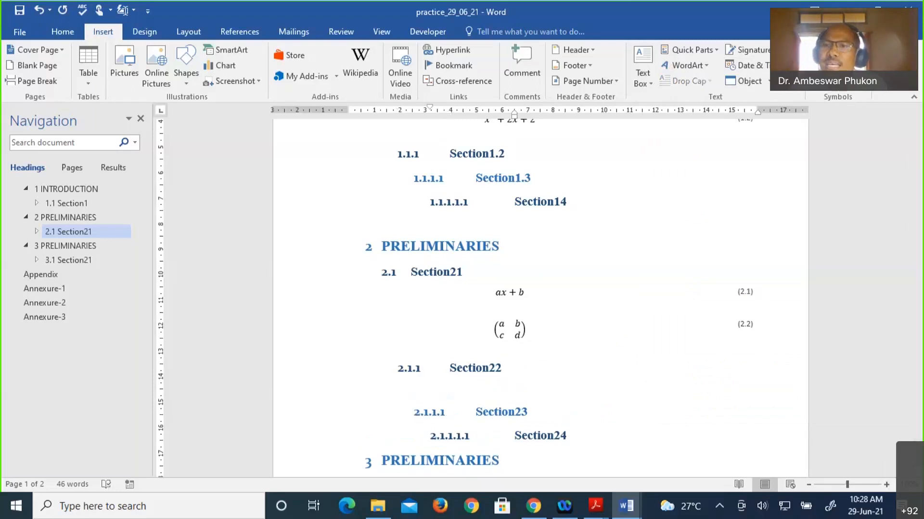
click(861, 50)
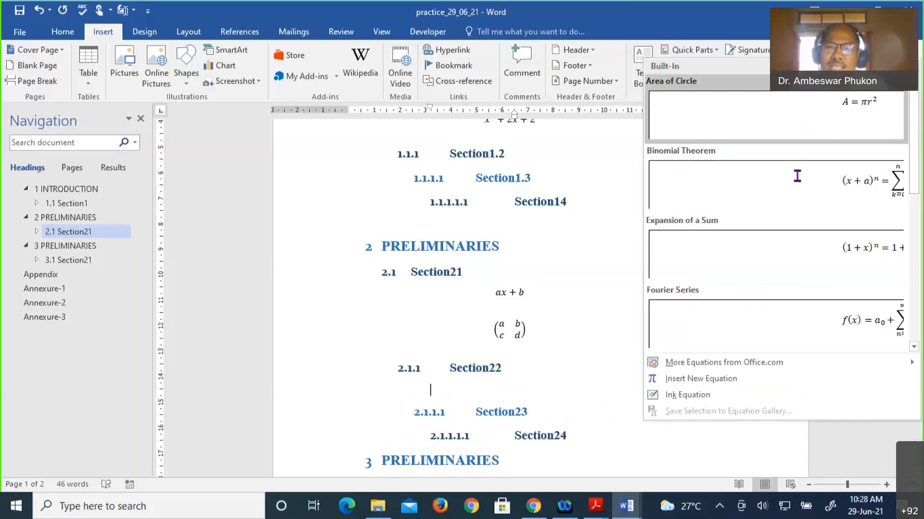
click(804, 120)
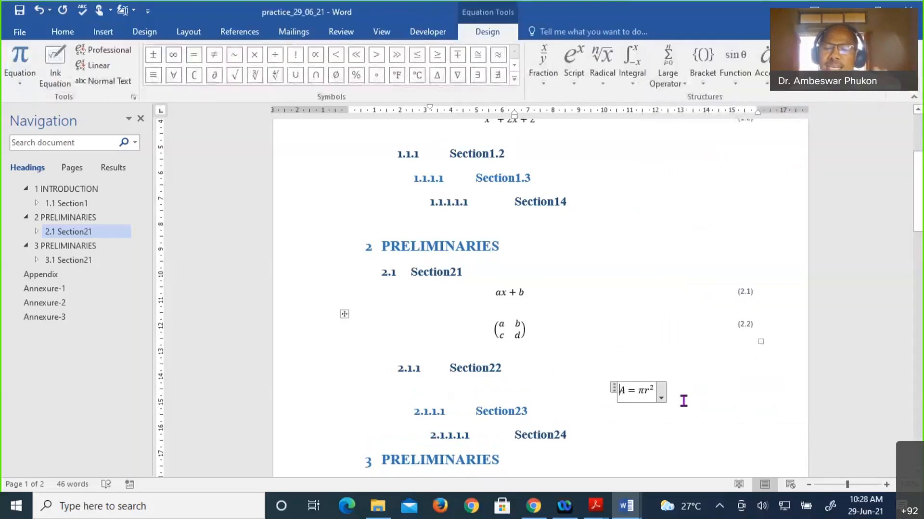
click(683, 401)
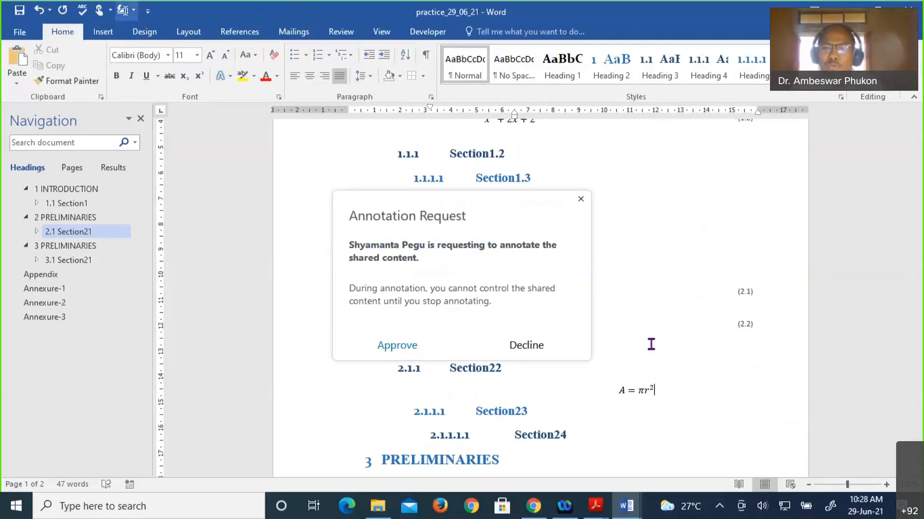
- Insert the equation AutoText entry on a new line below heading 3.1 Section21 and update its equation number field
scroll(595, 228, down, 2)
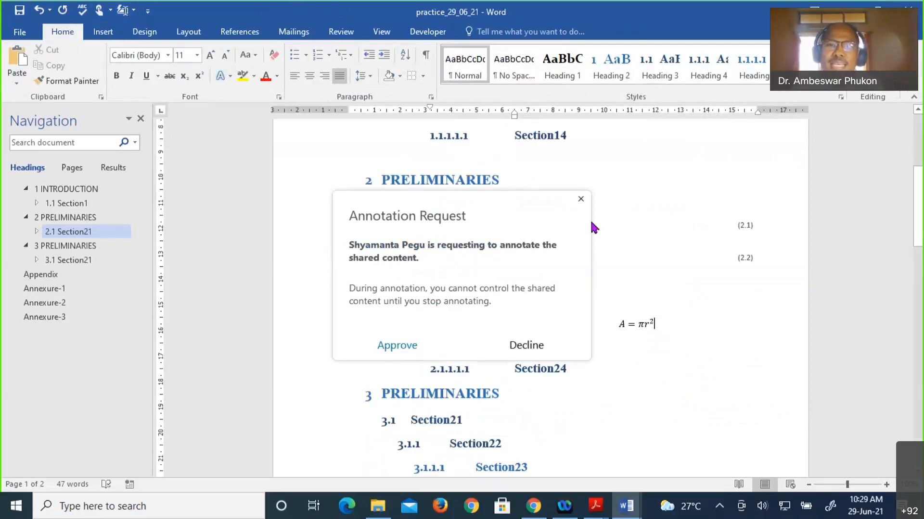
scroll(594, 228, down, 3)
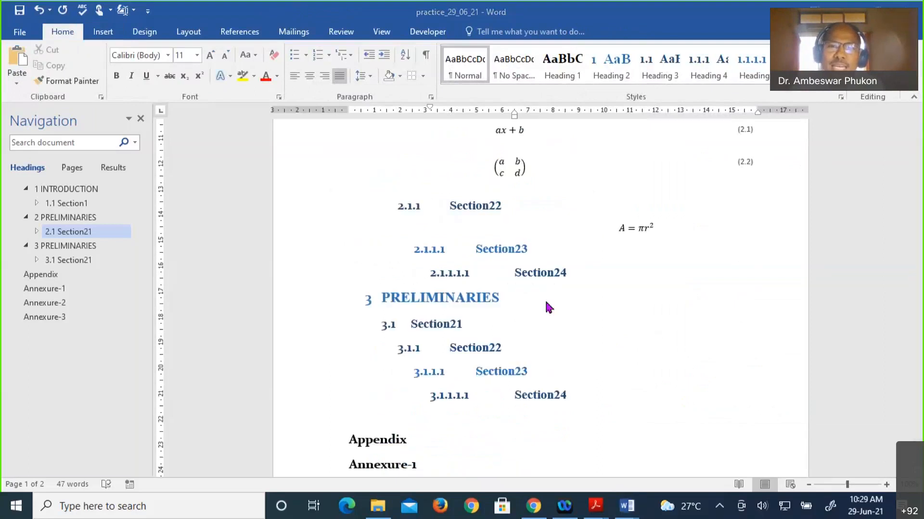
click(489, 321)
key(Return)
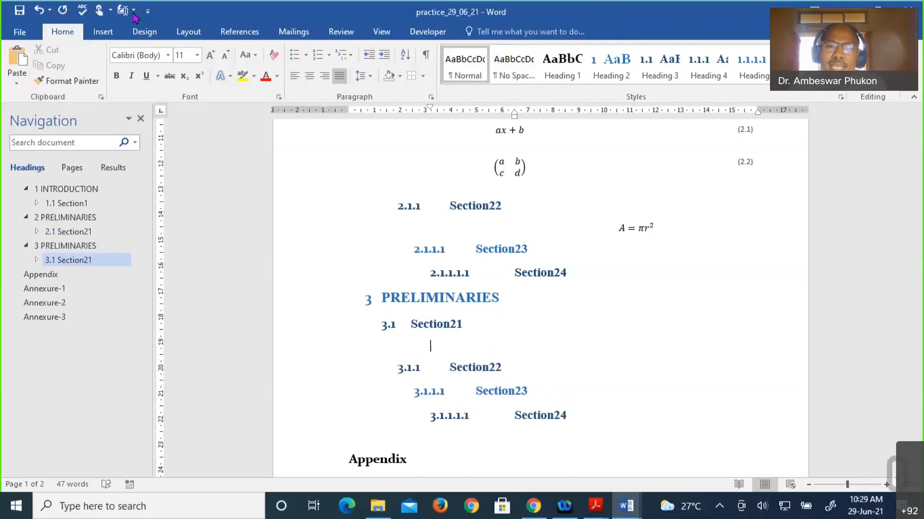
click(133, 14)
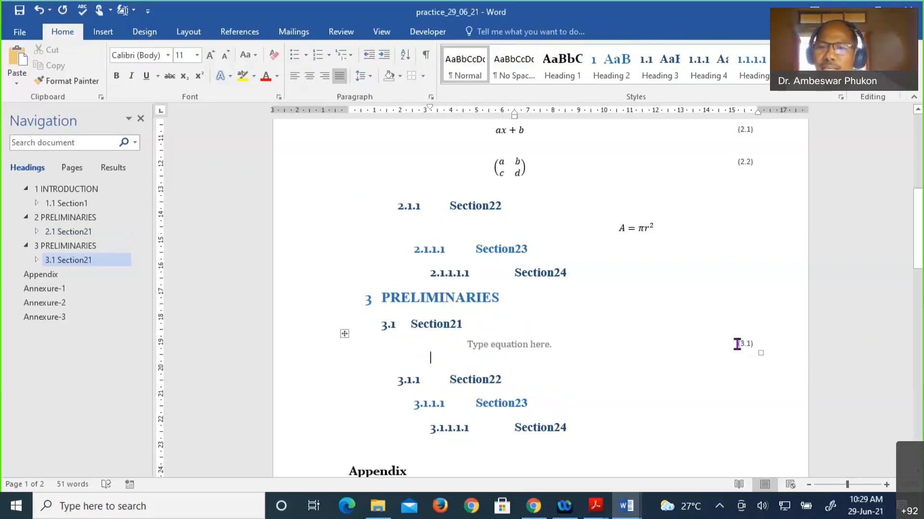
key(Down)
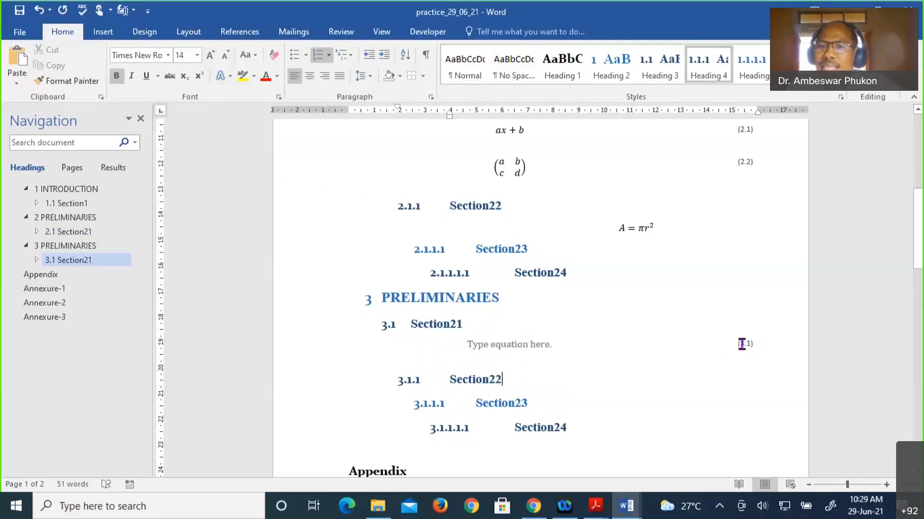
right_click(741, 343)
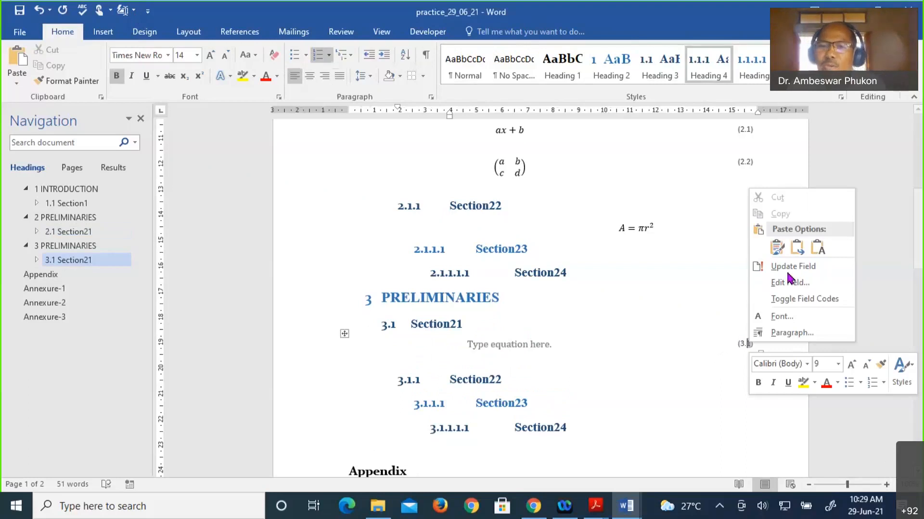
click(787, 270)
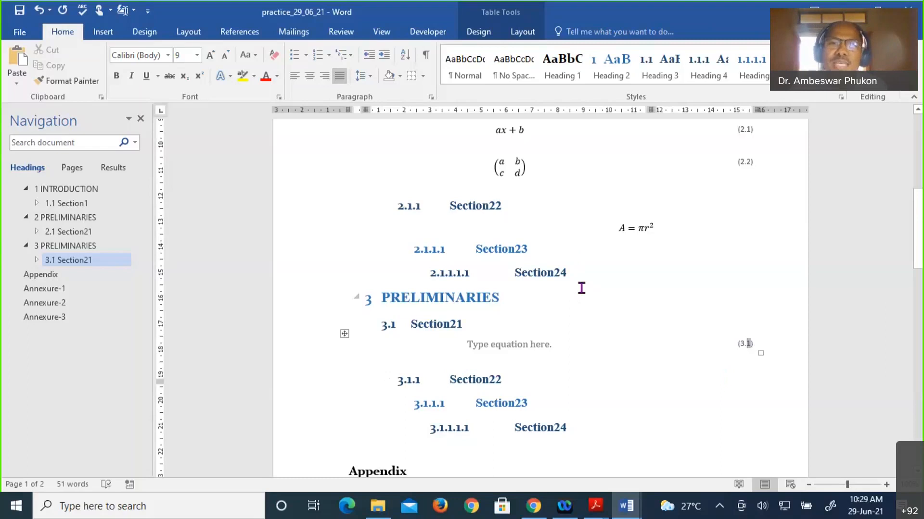
- Add an empty line below heading 1.1.1 Section1.2 in the INTRODUCTION chapter
scroll(572, 279, up, 5)
scroll(560, 265, down, 1)
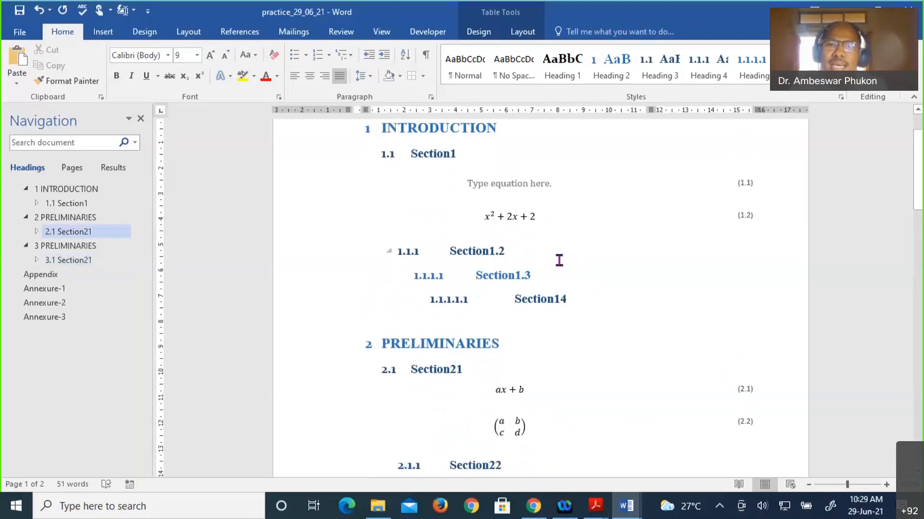
click(559, 260)
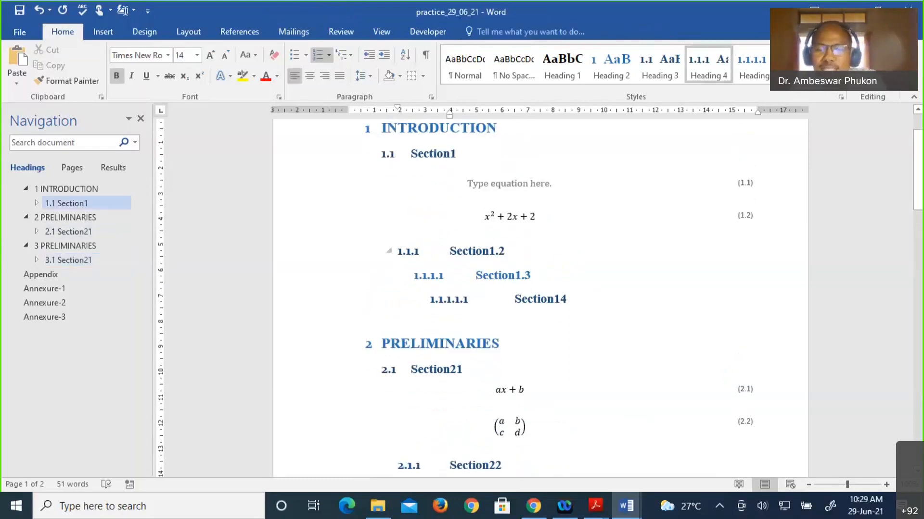
key(Return)
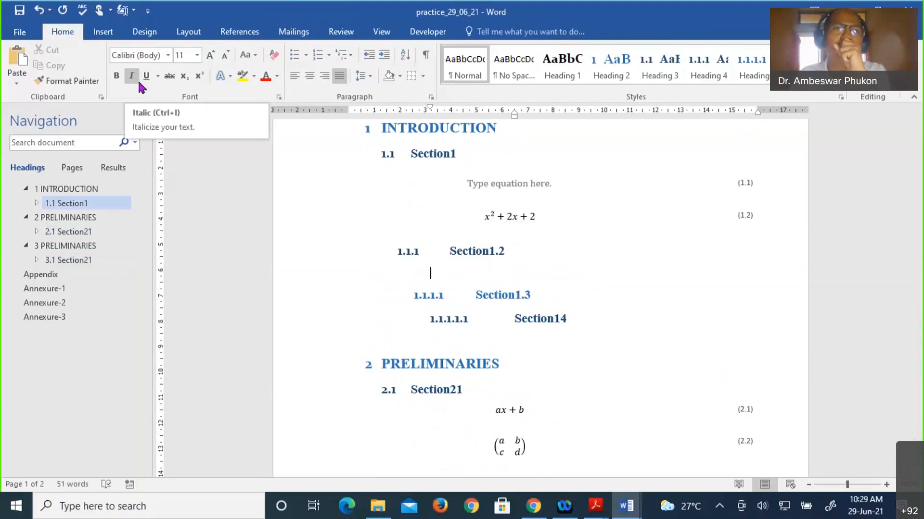
- Create a new caption label named Equation3h for the empty line below 1.1.1 Section1.2 and exclude the label from the caption
click(247, 34)
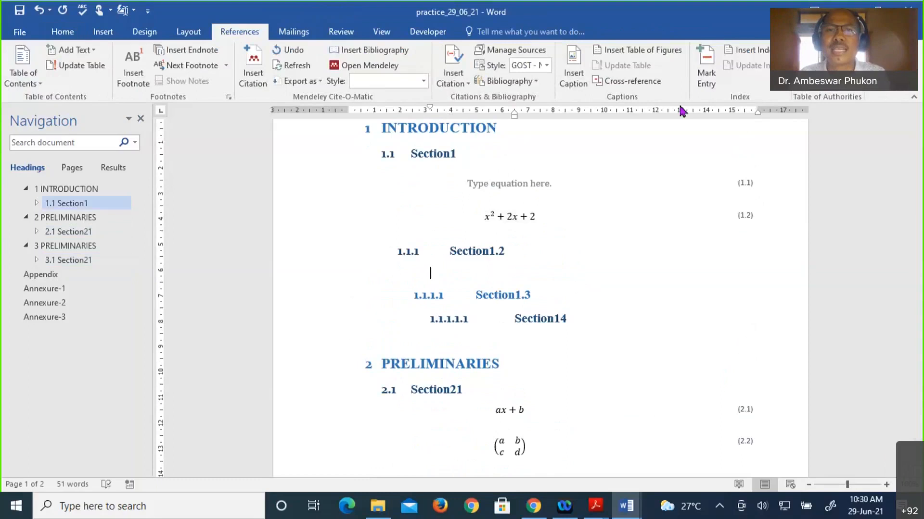
click(575, 69)
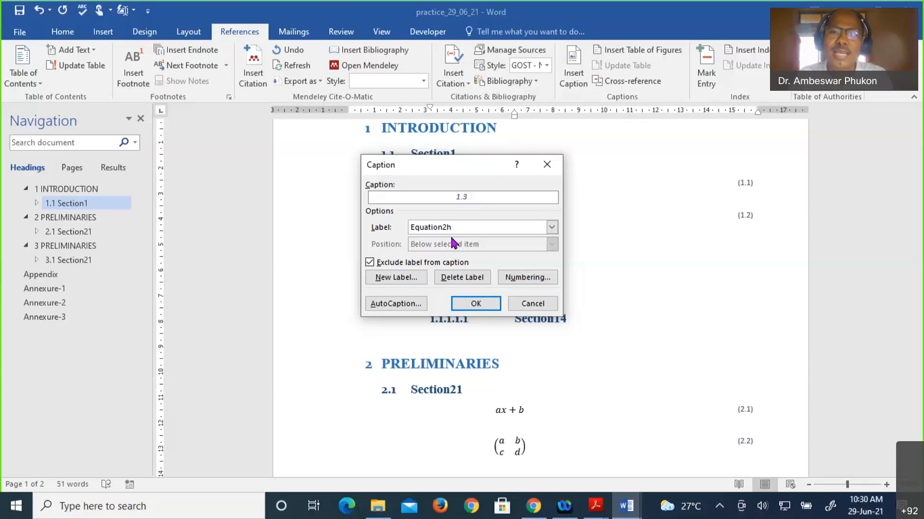
click(418, 277)
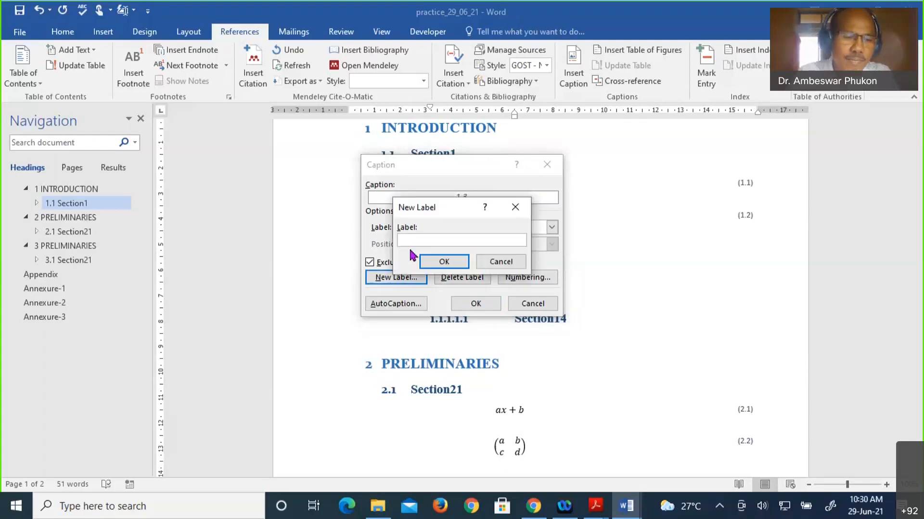
text(Eq)
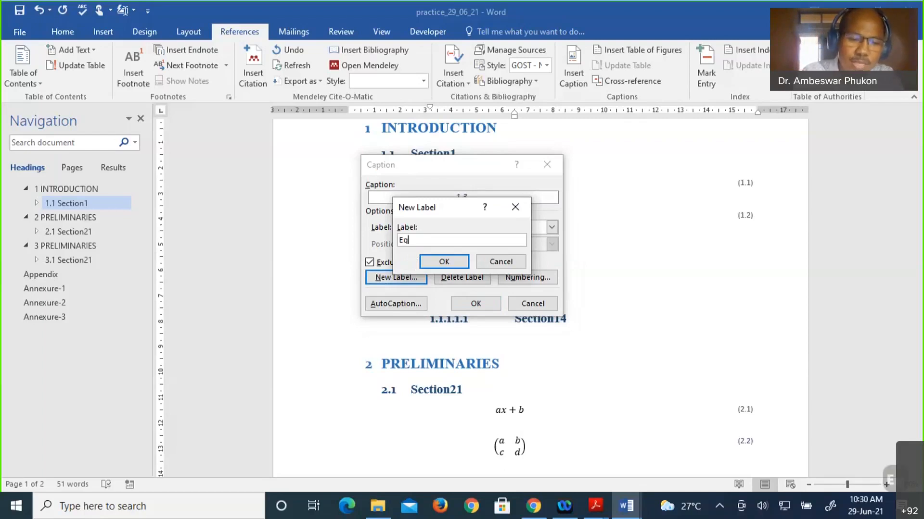
text(uation)
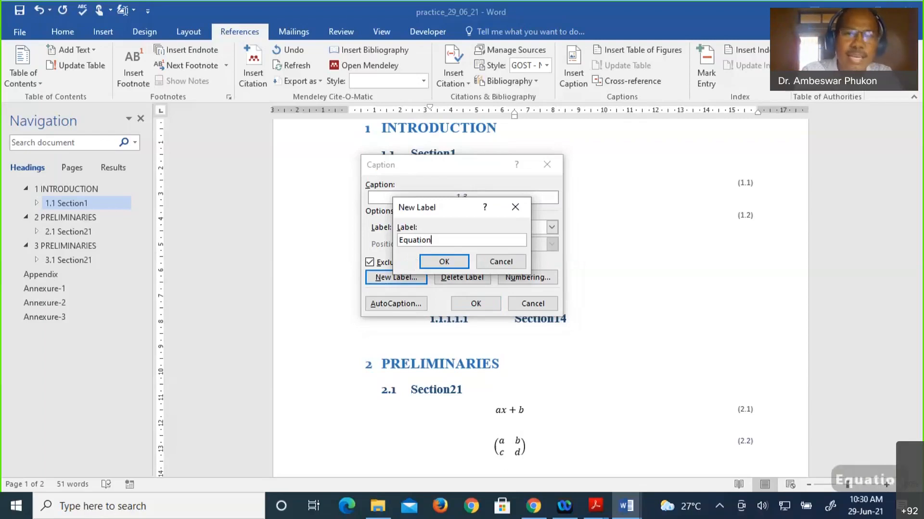
text(3h)
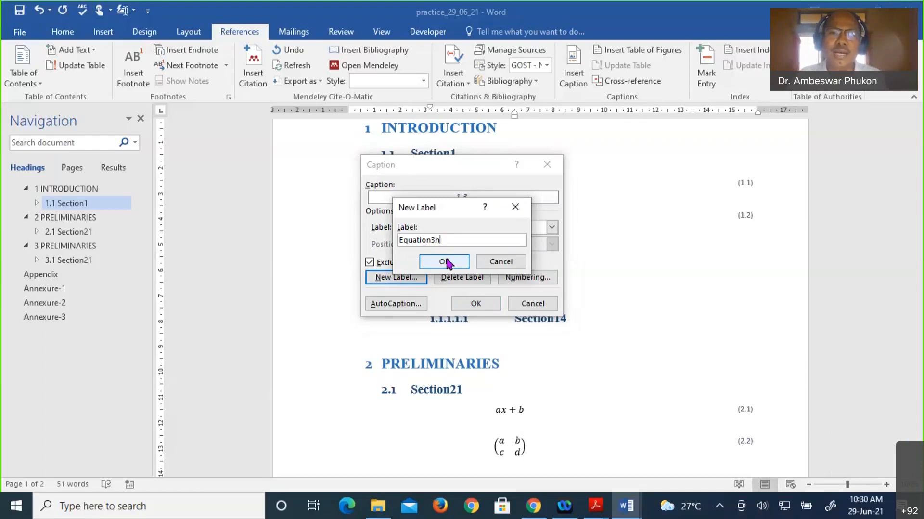
click(447, 263)
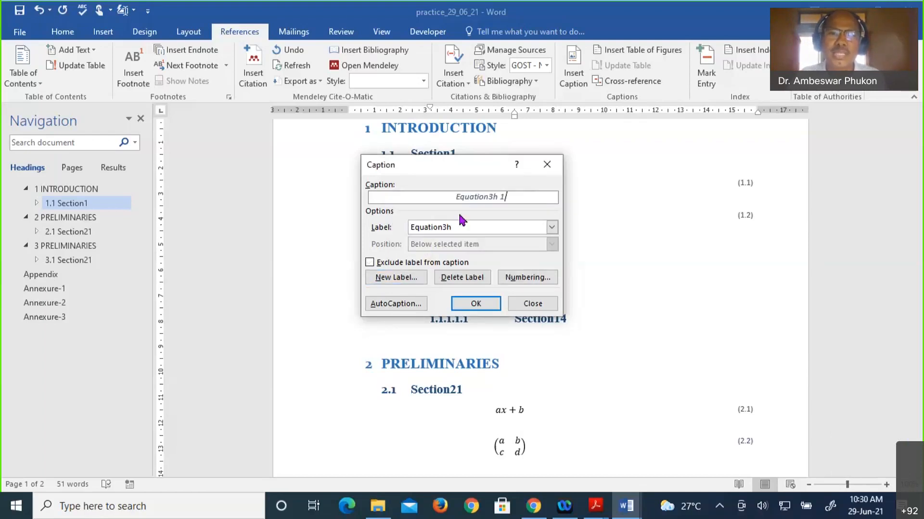
click(370, 264)
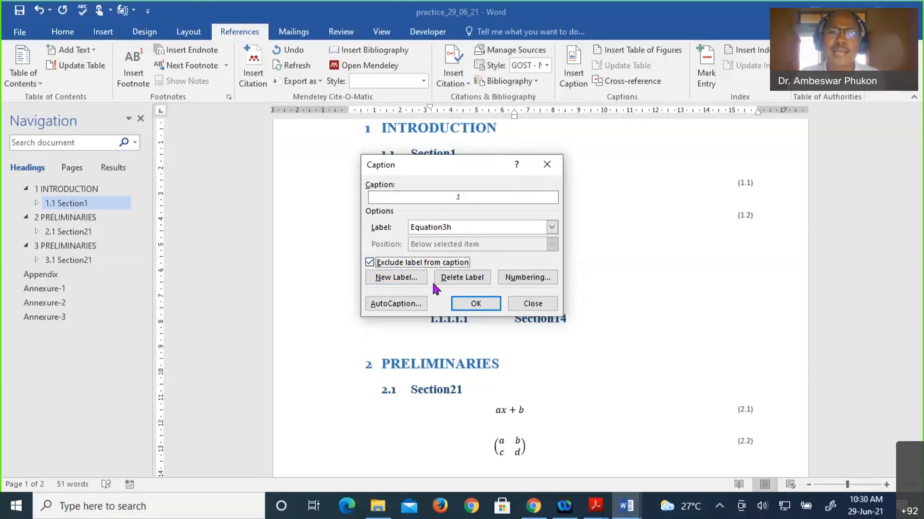
- Set the Equation3h caption numbering to the 1, 2, 3, … format, with the chapter number included and a period separator
click(527, 277)
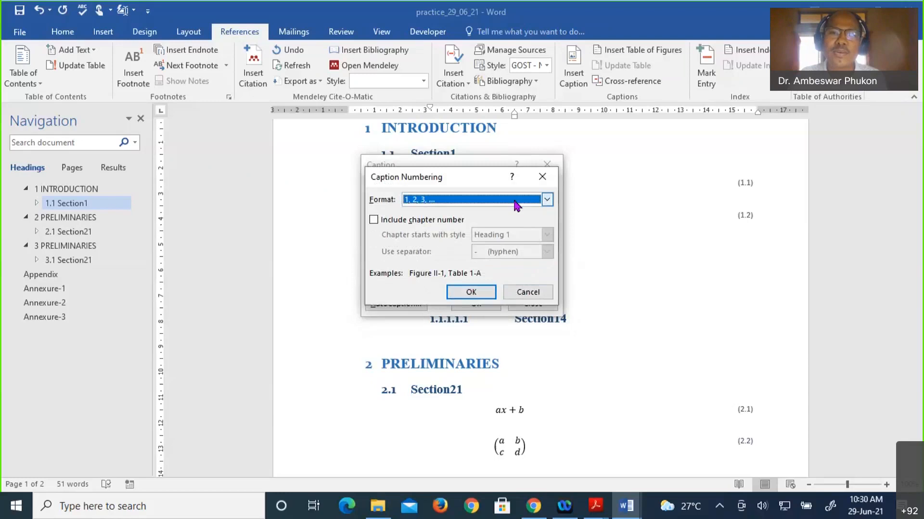
click(547, 200)
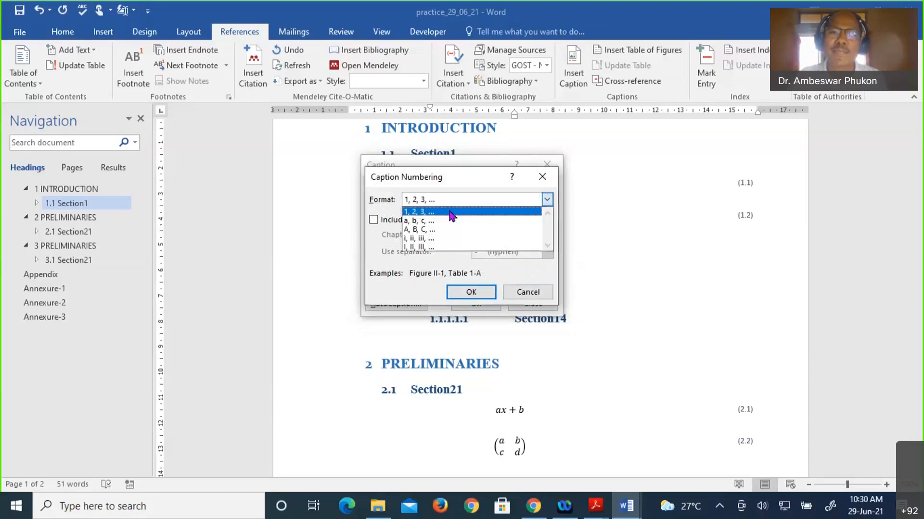
click(451, 212)
click(388, 220)
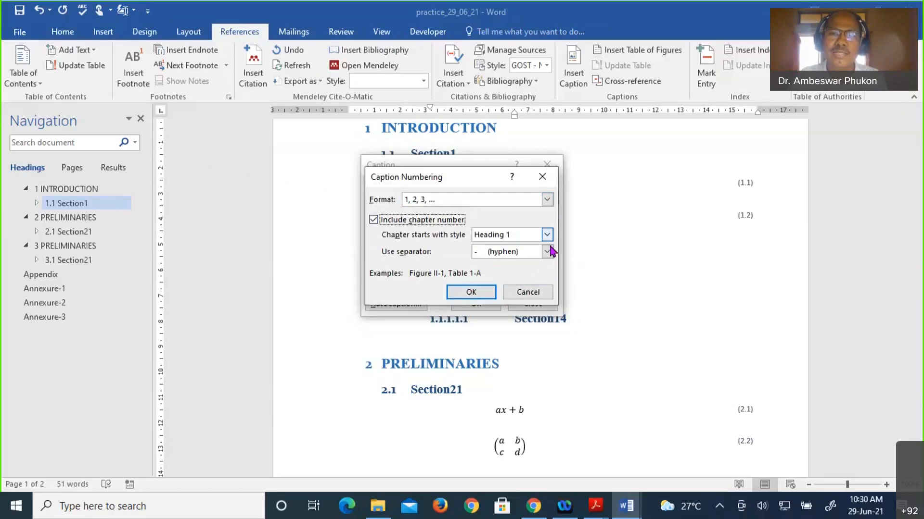
click(547, 252)
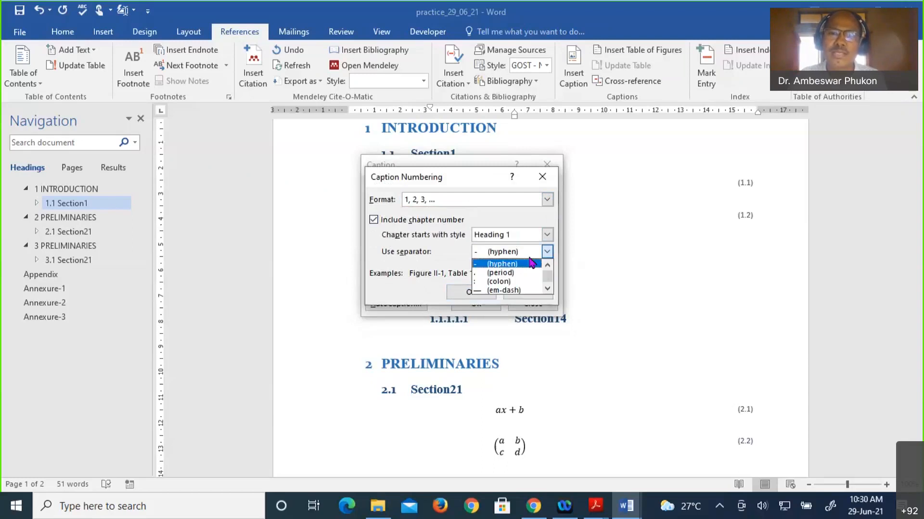
click(500, 273)
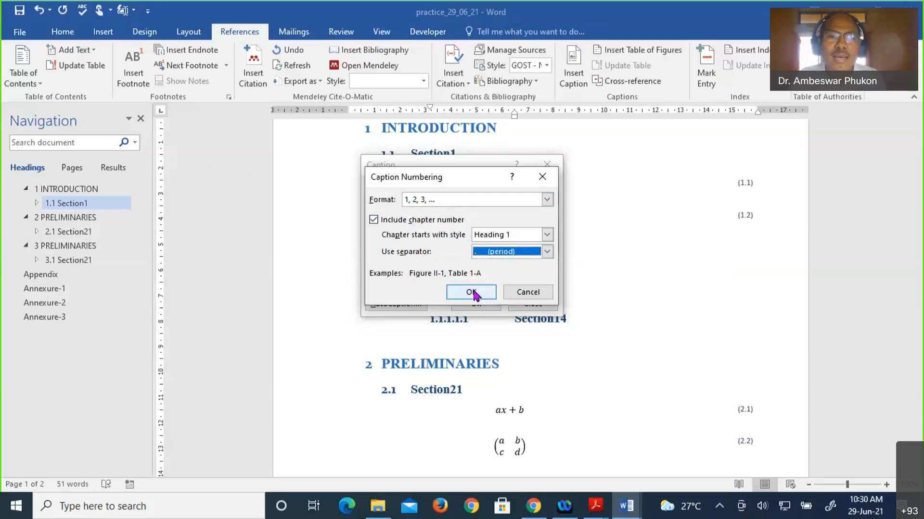
click(471, 292)
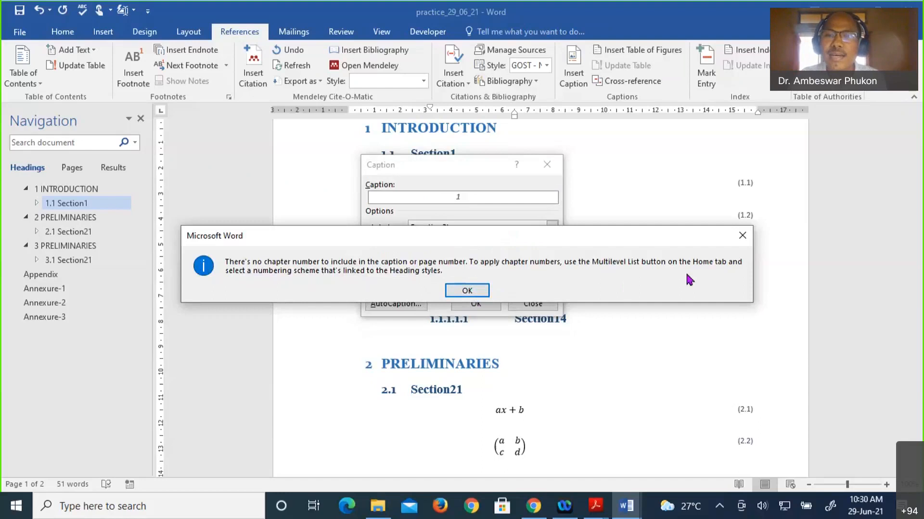
key(Return)
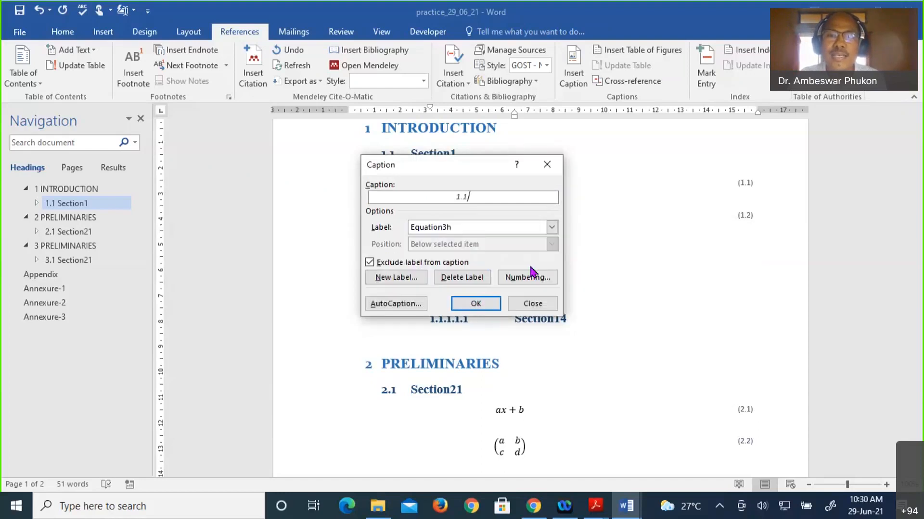
- Make the caption's chapter number start with the Heading 3 style and insert the caption below heading 1.1.1 Section1.2
click(529, 276)
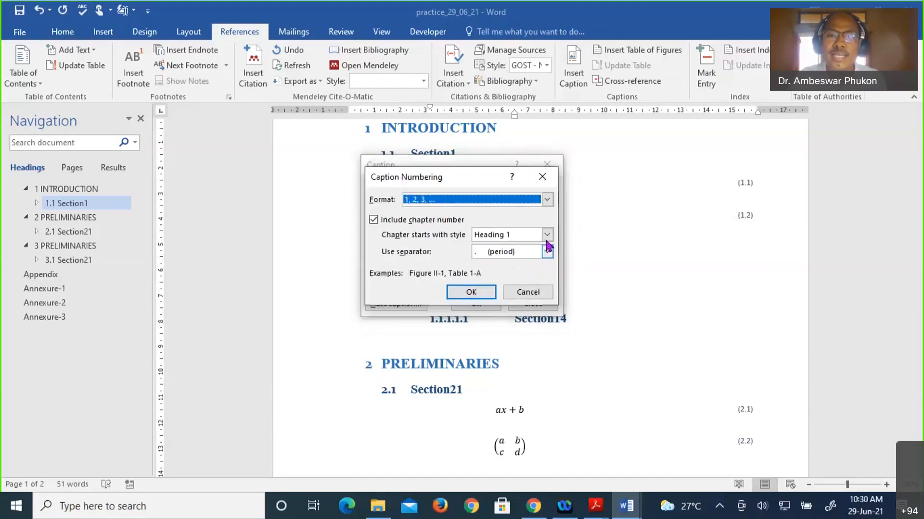
click(547, 236)
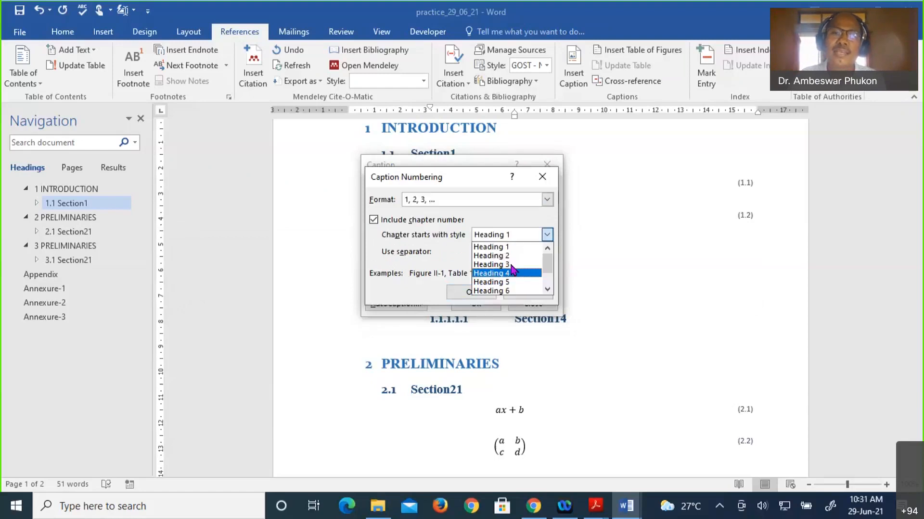
click(509, 268)
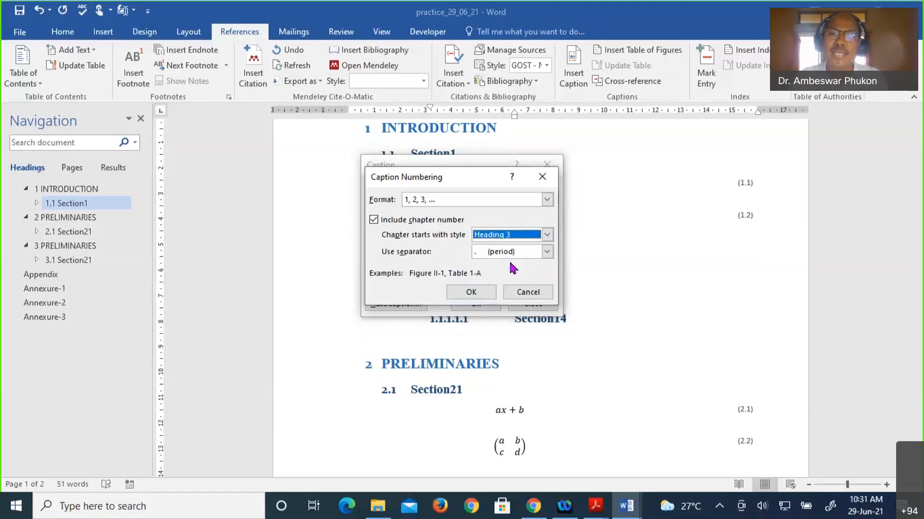
click(481, 294)
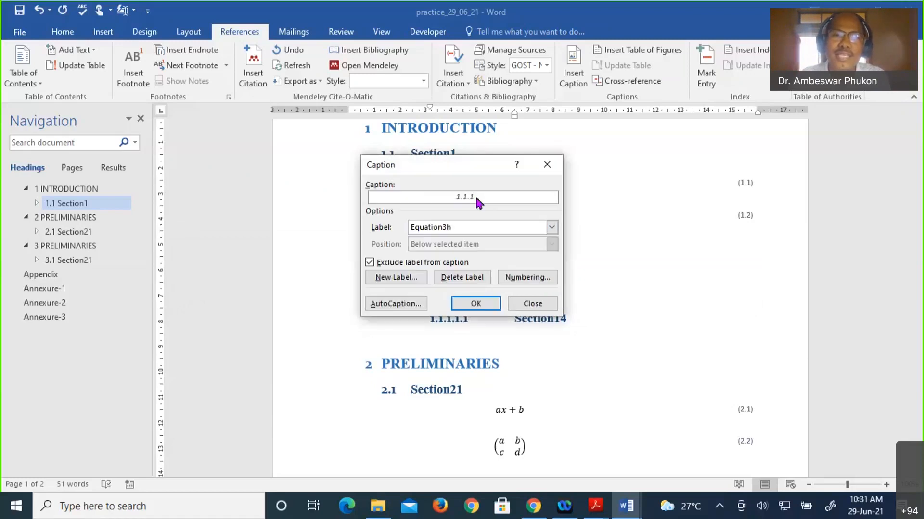
click(476, 302)
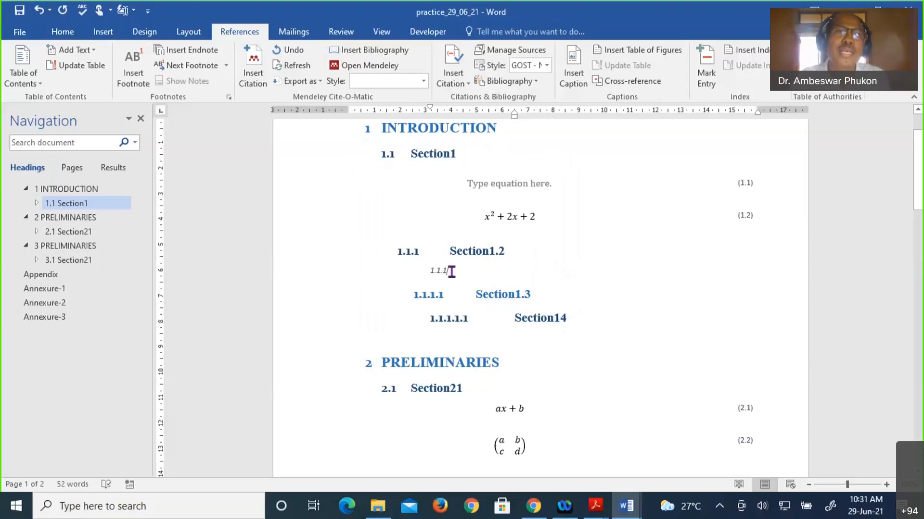
- Set the paragraph spacing after the inserted caption number to 0 pt
double_click(451, 272)
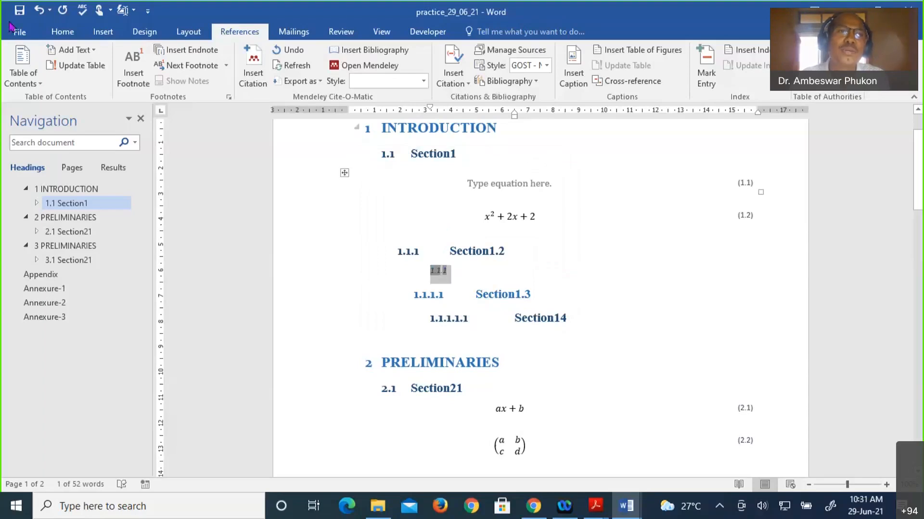
click(63, 32)
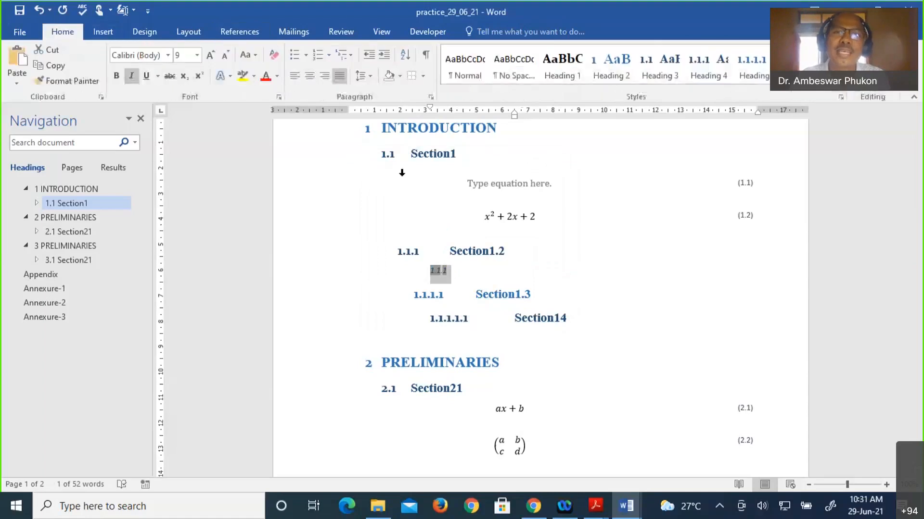
click(431, 97)
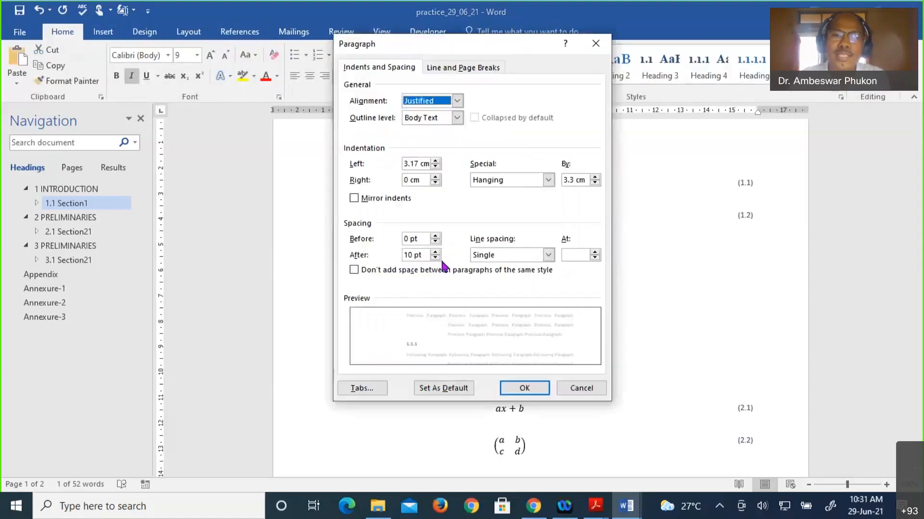
click(436, 258)
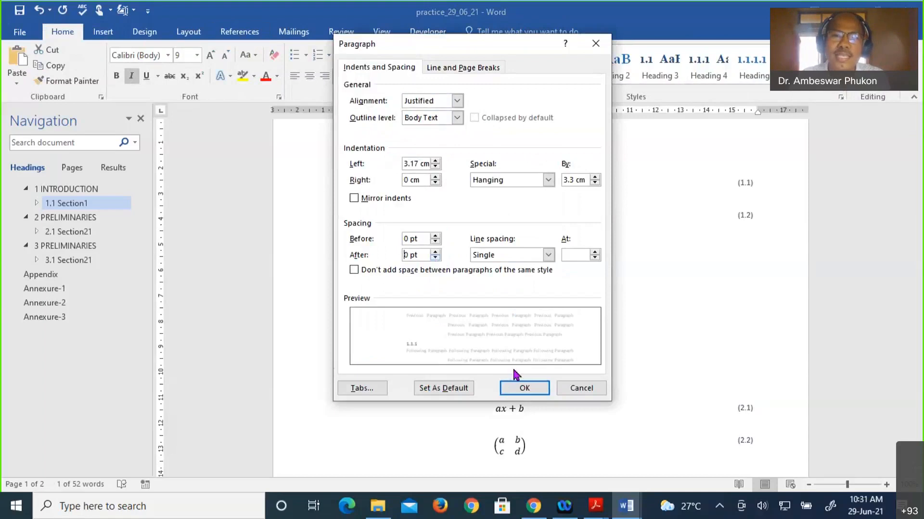
click(517, 387)
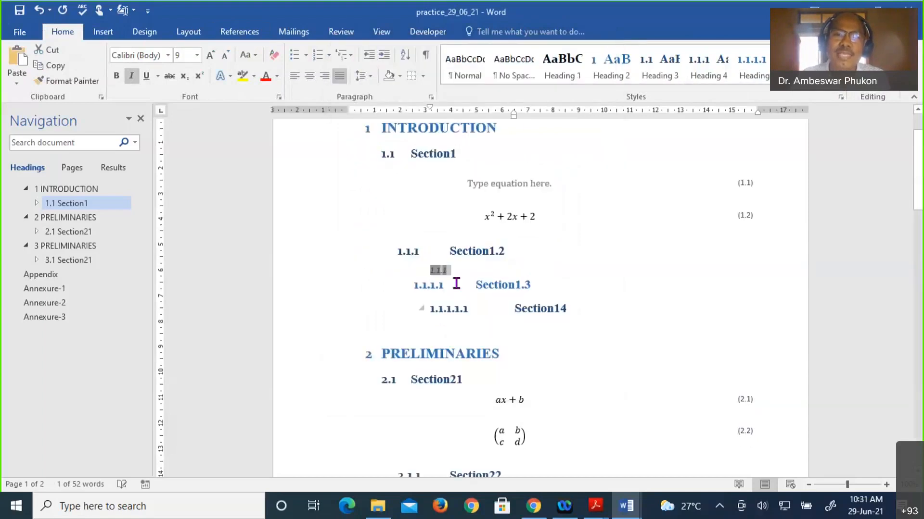
- Add two empty lines without indentation below the caption number under heading 1.1.1 Section1.2
key(Right)
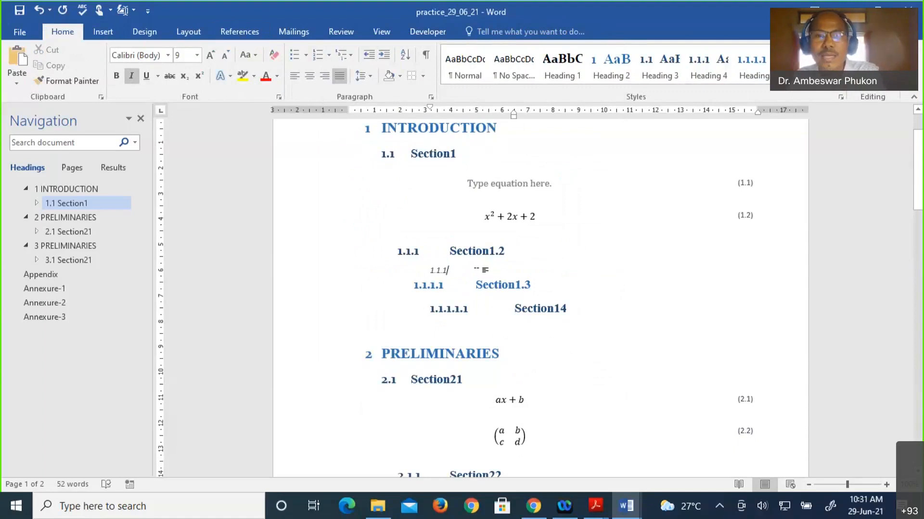
key(Return)
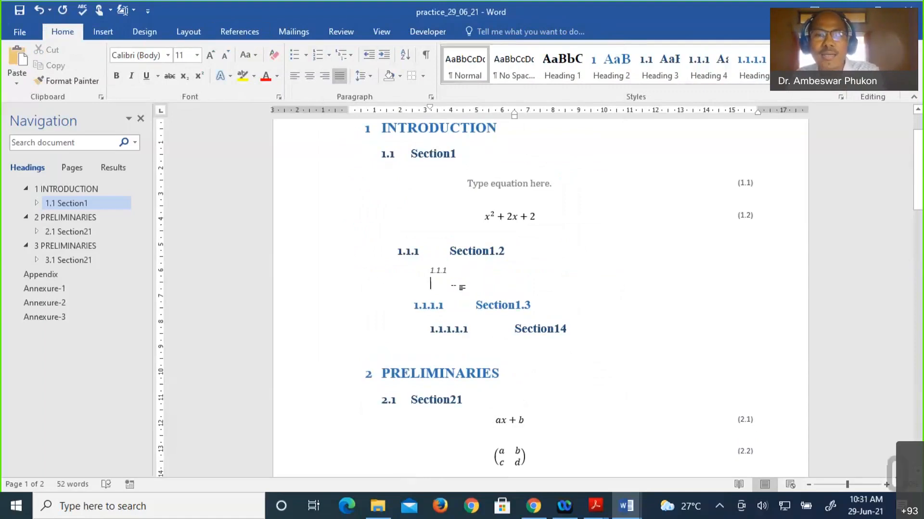
key(BackSpace)
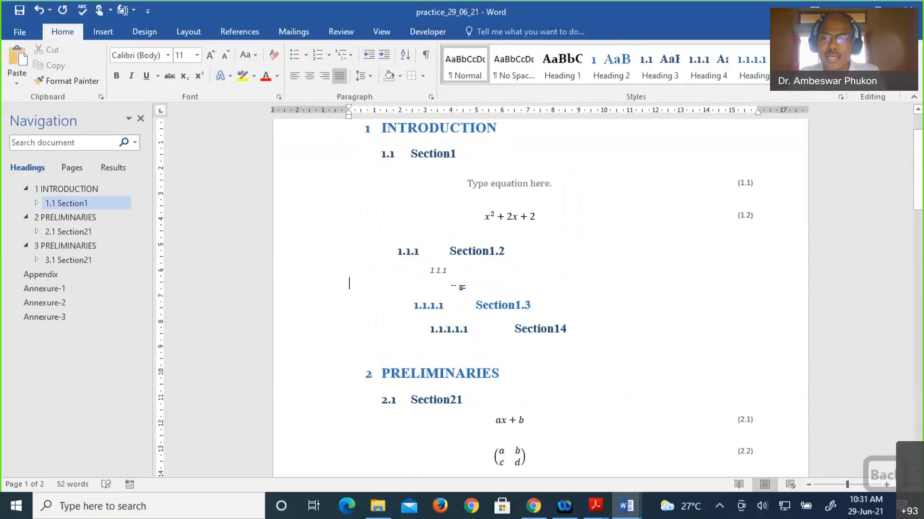
key(Return)
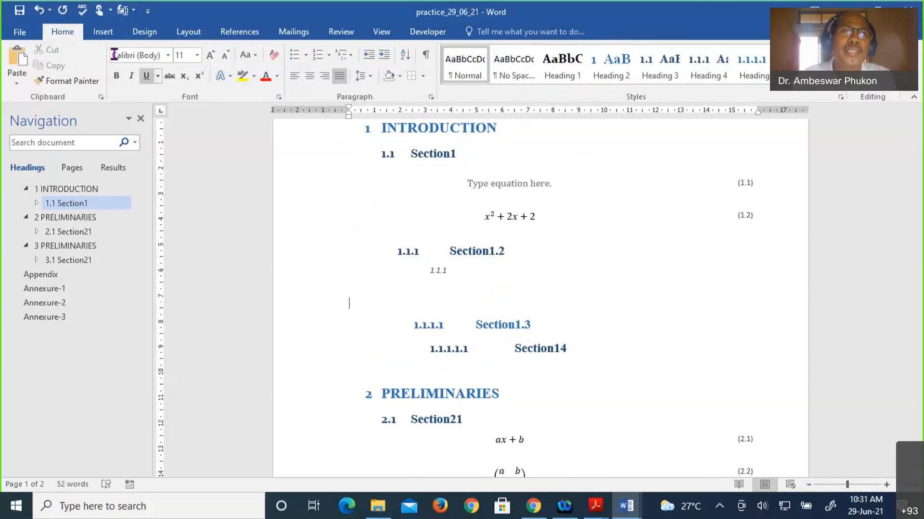
- Insert a one-row, three-column table on the second empty line below the caption number and narrow its first and last columns
click(104, 32)
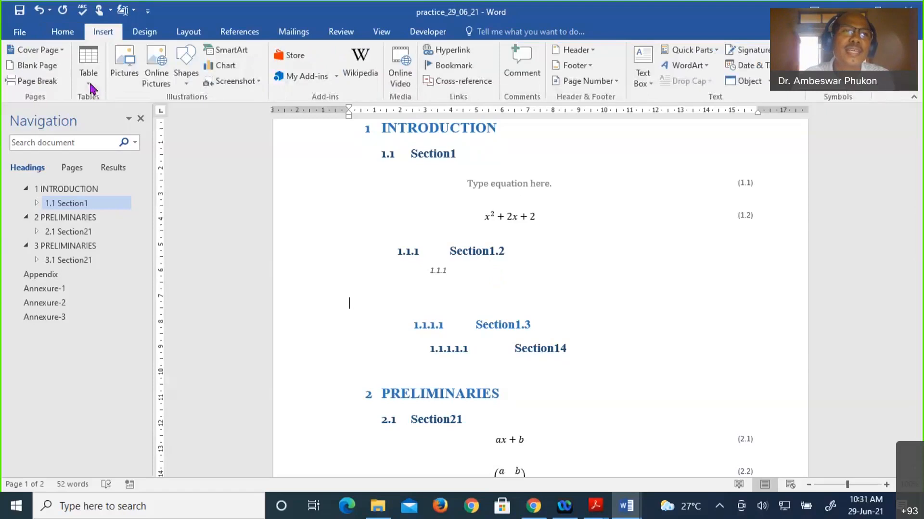
click(89, 86)
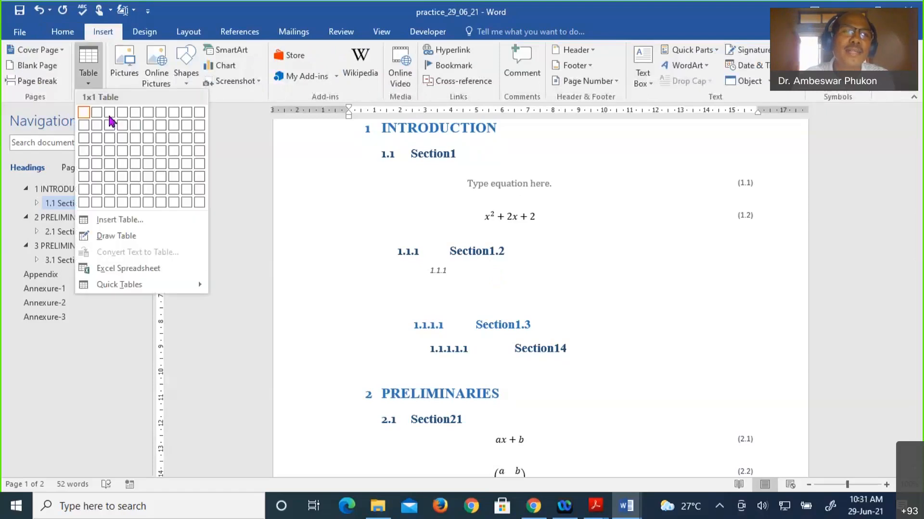
click(109, 115)
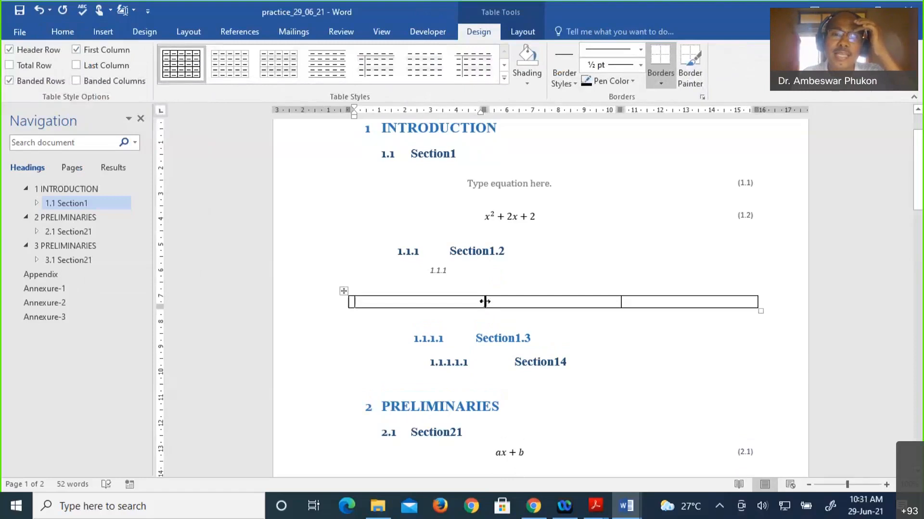
drag(485, 302, 381, 303)
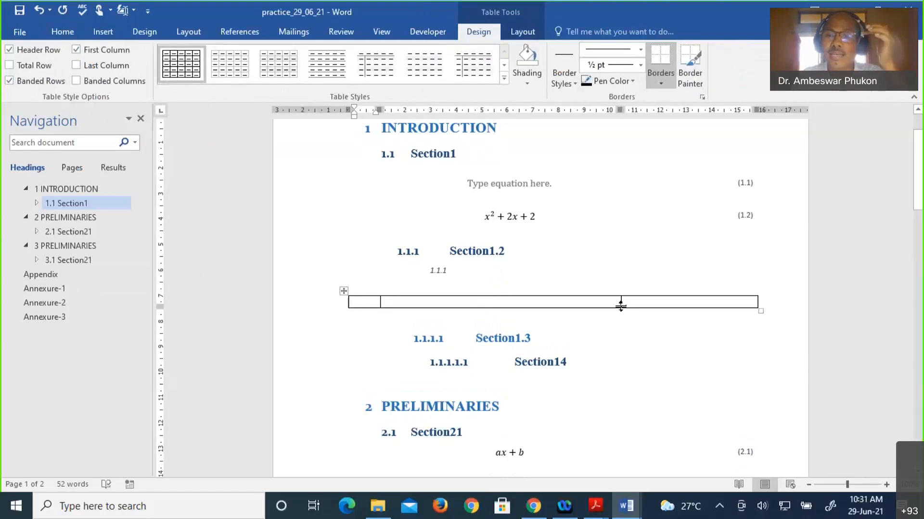
drag(621, 303, 719, 303)
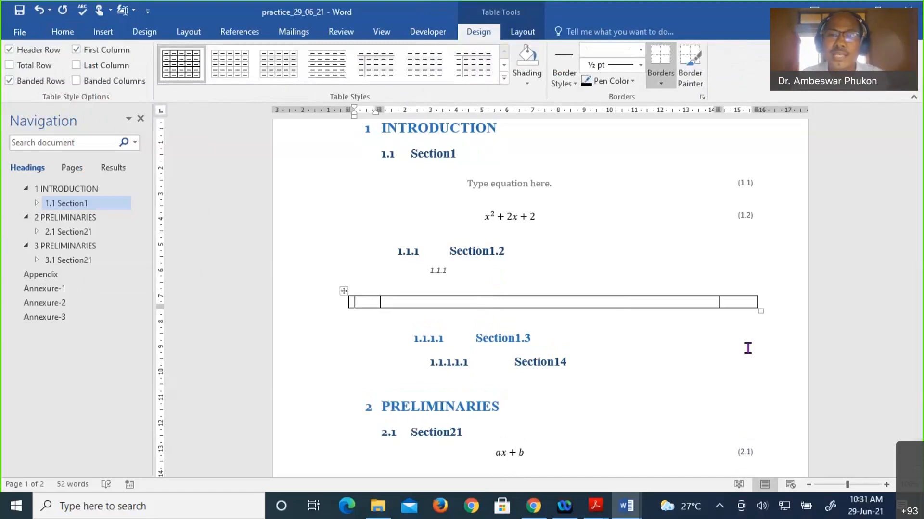
click(741, 303)
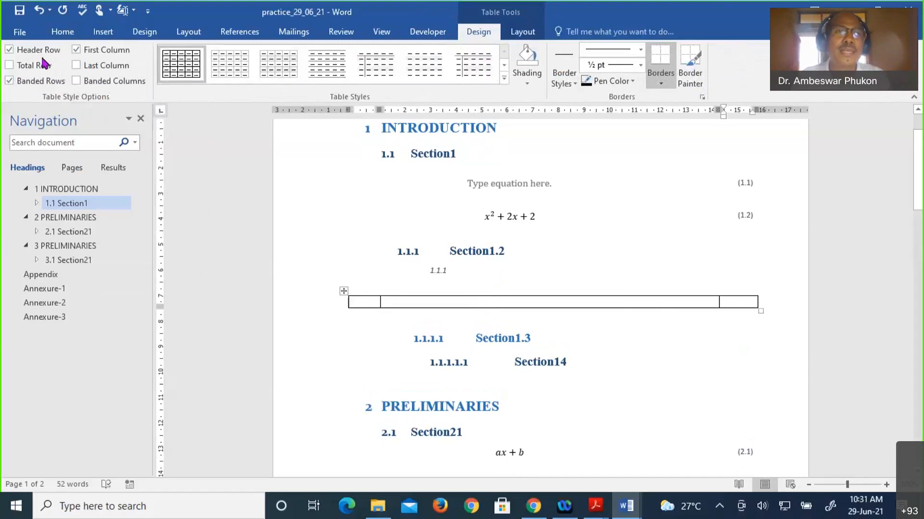
- Right-align the last cell of the table below heading 1.1.1 Section1.2 and insert a centred empty equation in the middle cell
click(62, 33)
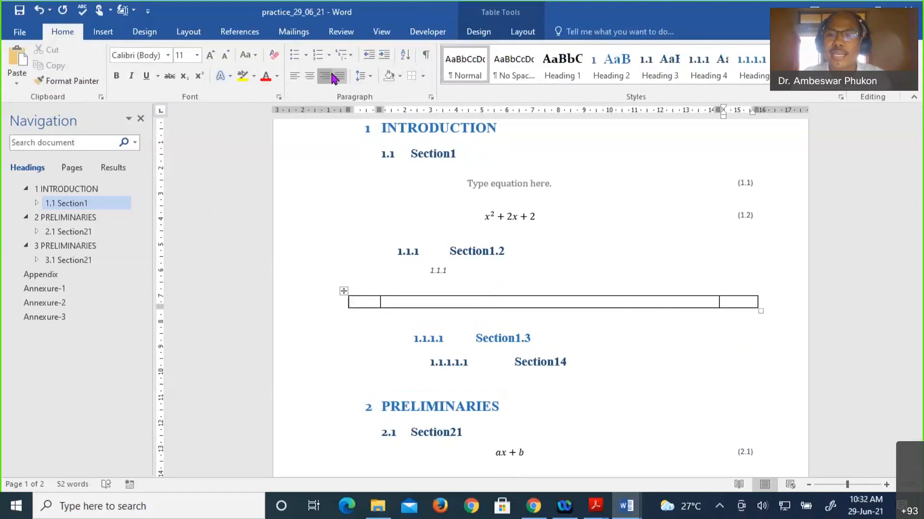
click(551, 302)
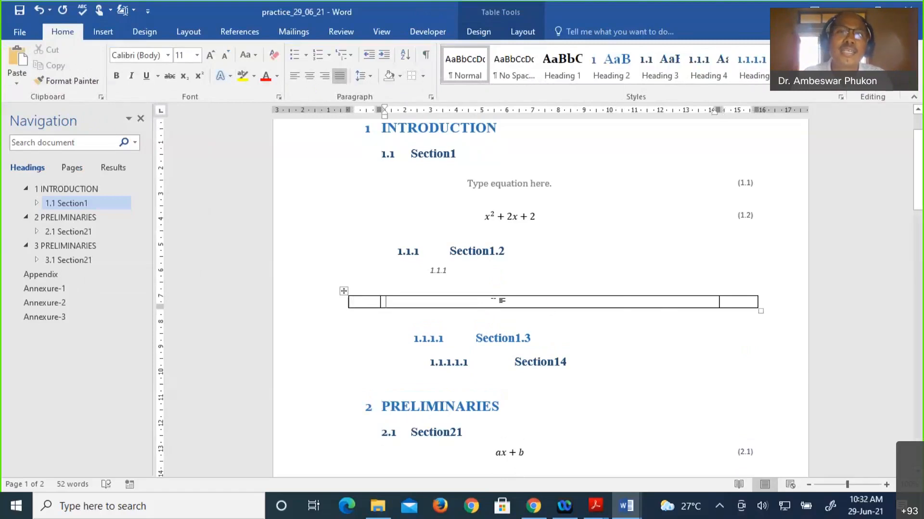
click(310, 79)
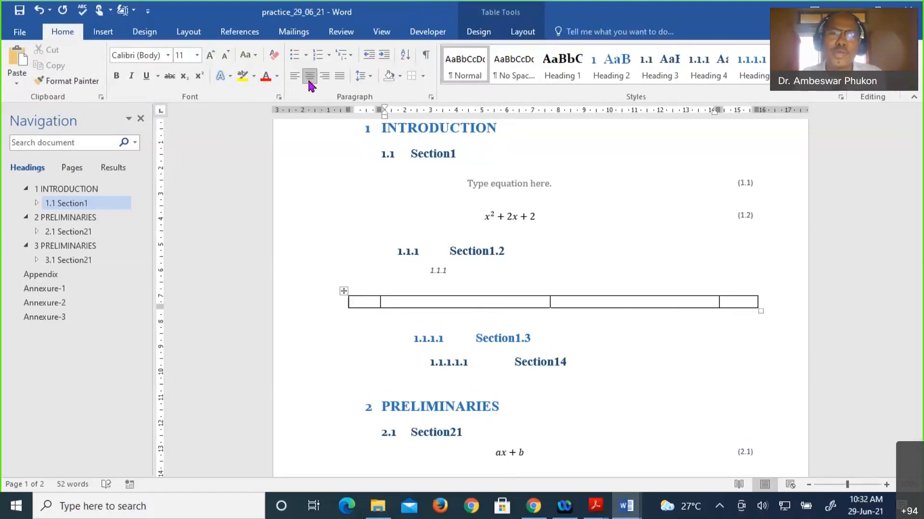
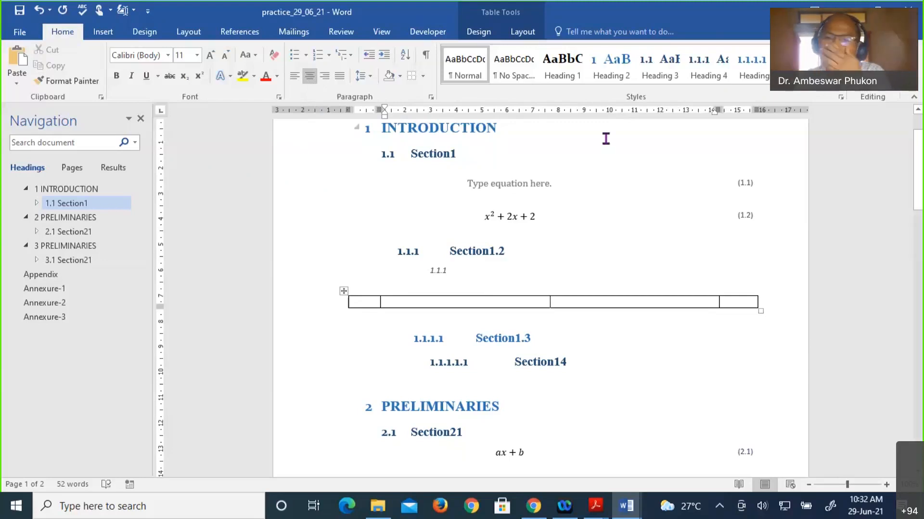
click(103, 32)
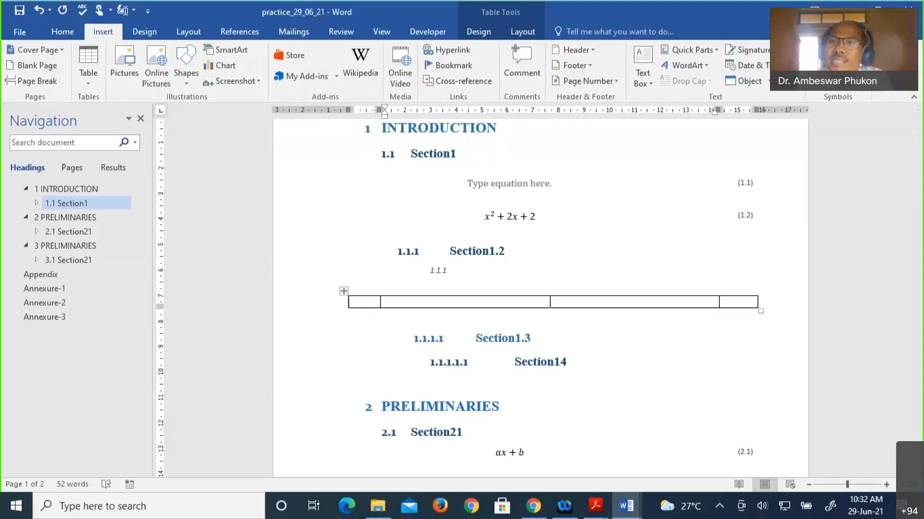
key(alt+equal)
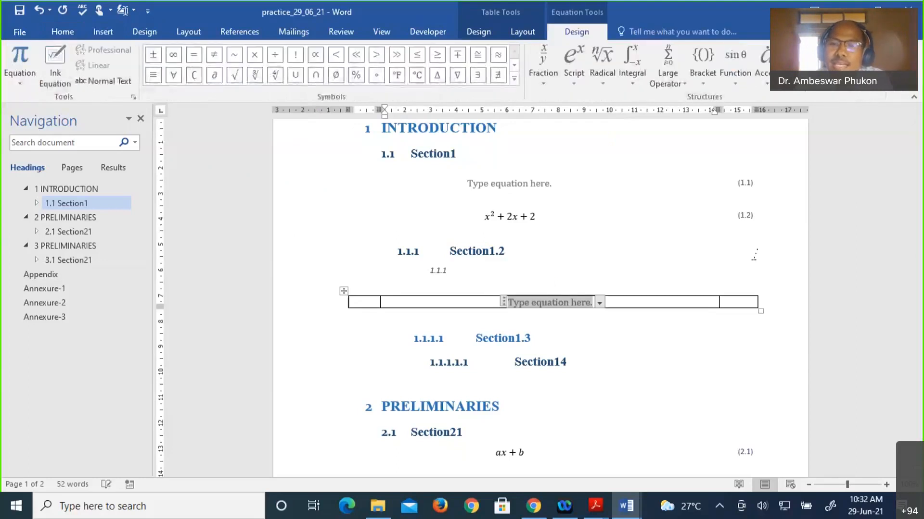
- Copy the caption number below heading 1.1.1 Section1.2 into the table's last cell and remove the extra empty line there
click(741, 305)
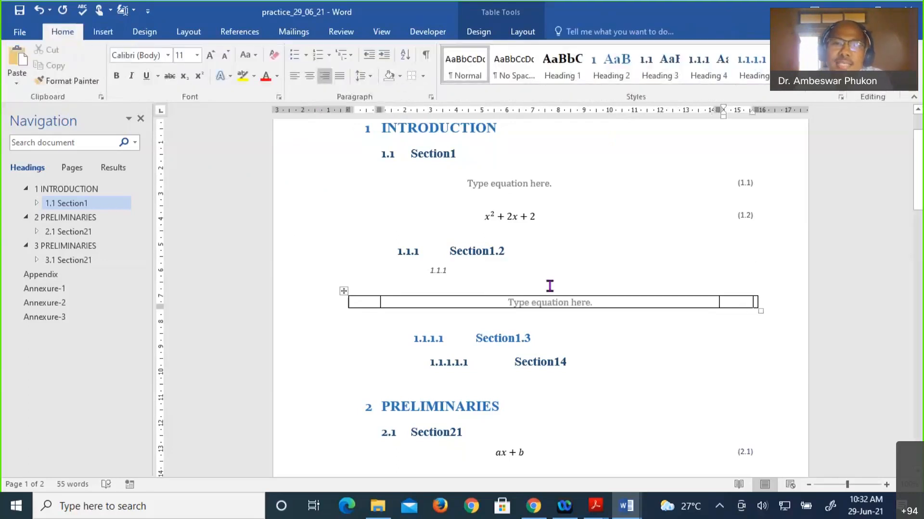
drag(453, 272, 424, 273)
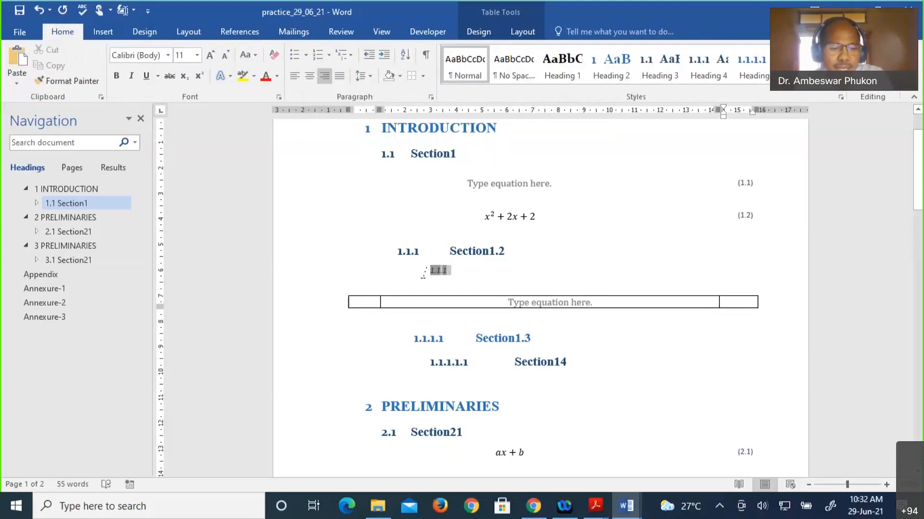
key(ctrl+c)
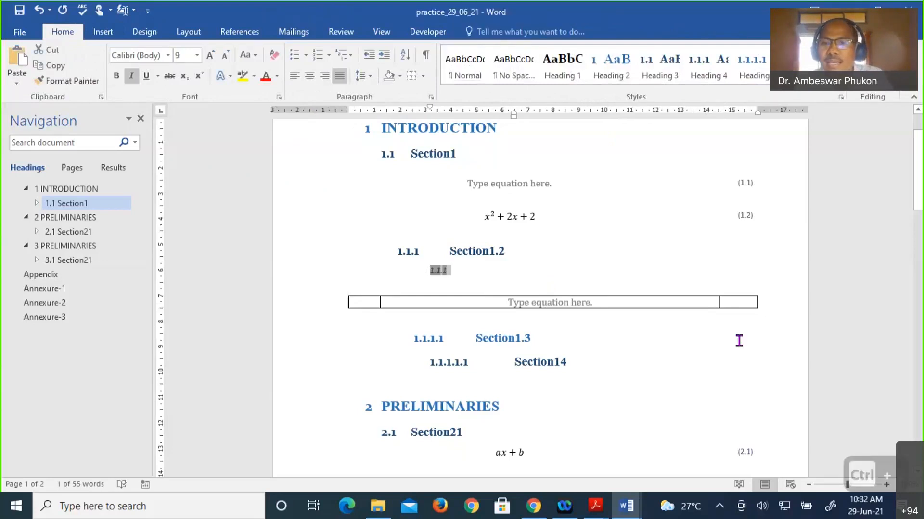
click(746, 304)
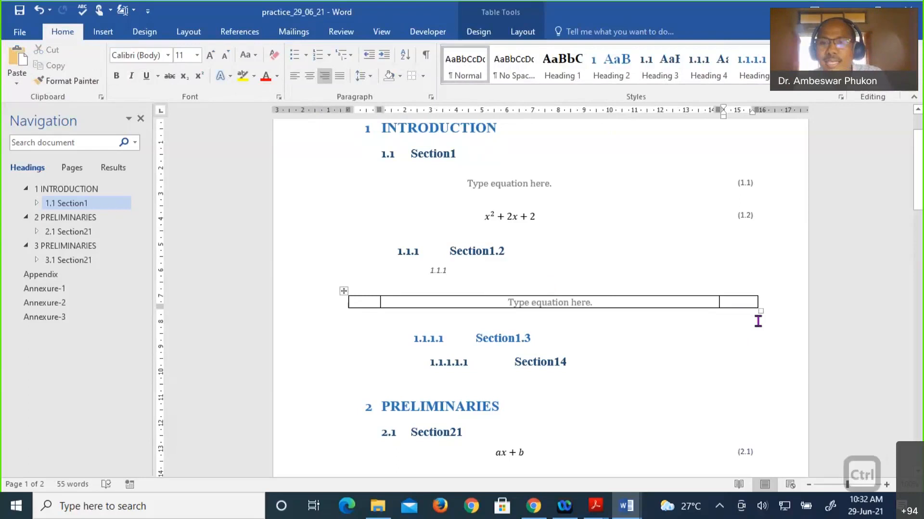
key(ctrl+v)
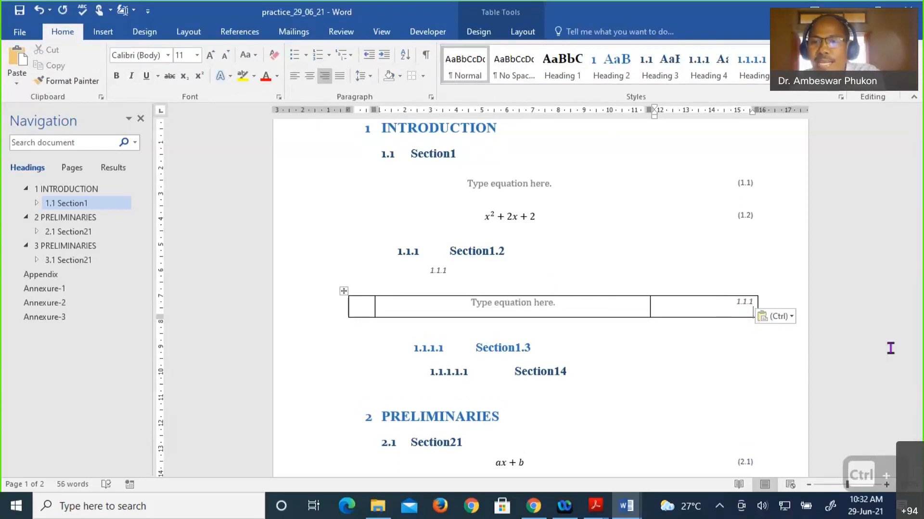
key(BackSpace)
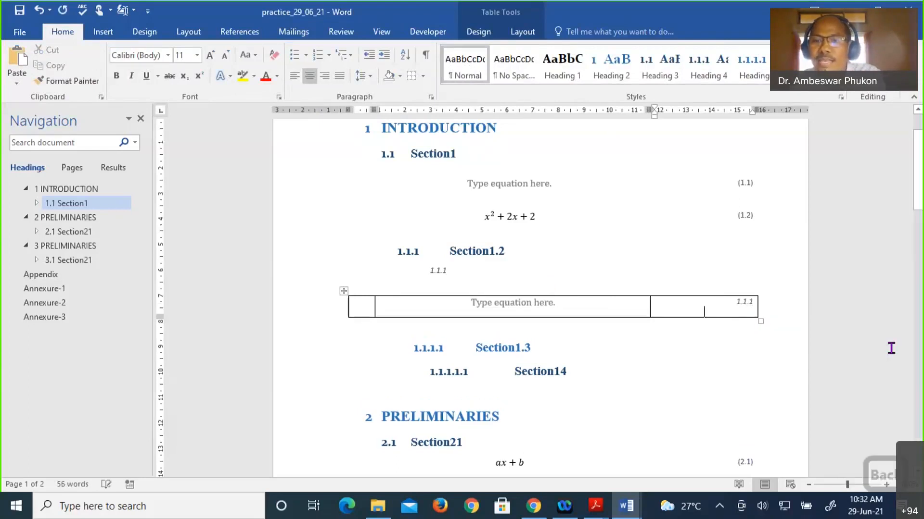
key(BackSpace)
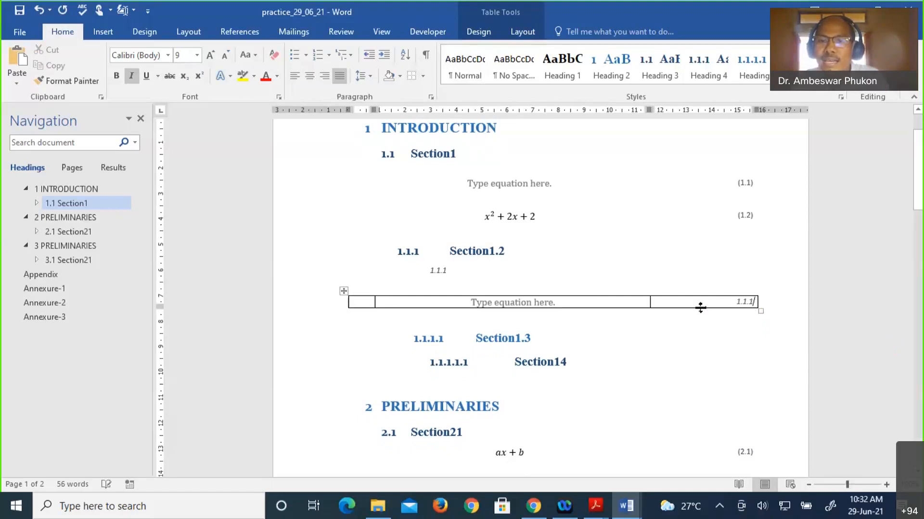
- Narrow the equation table's first column slightly and try to narrow its last column around the number
drag(650, 302, 721, 307)
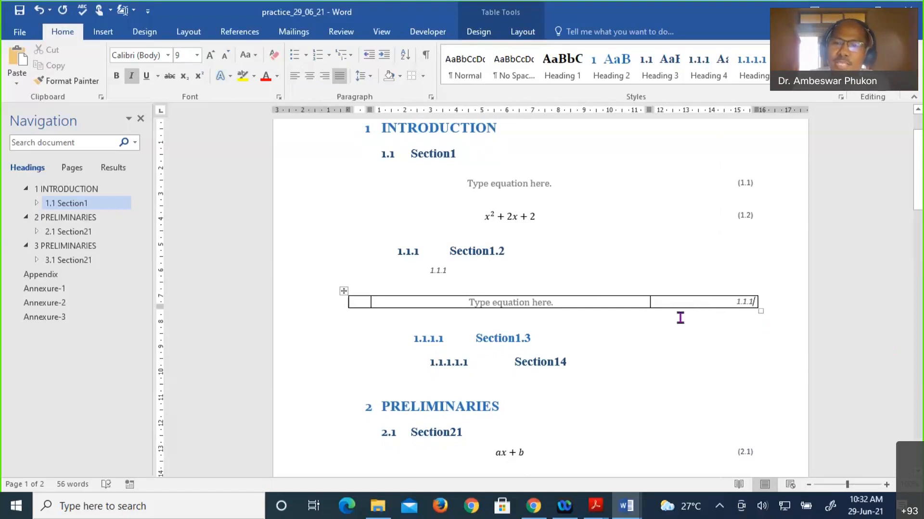
click(705, 301)
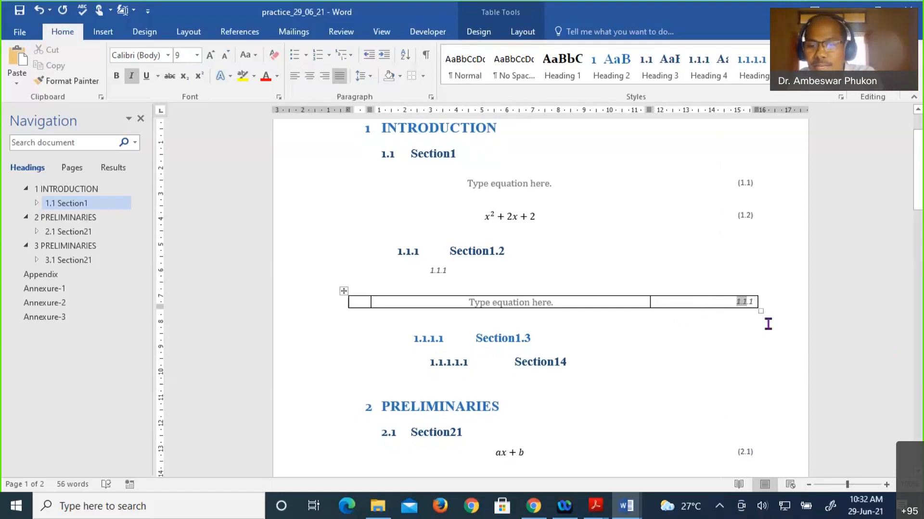
key(BackSpace)
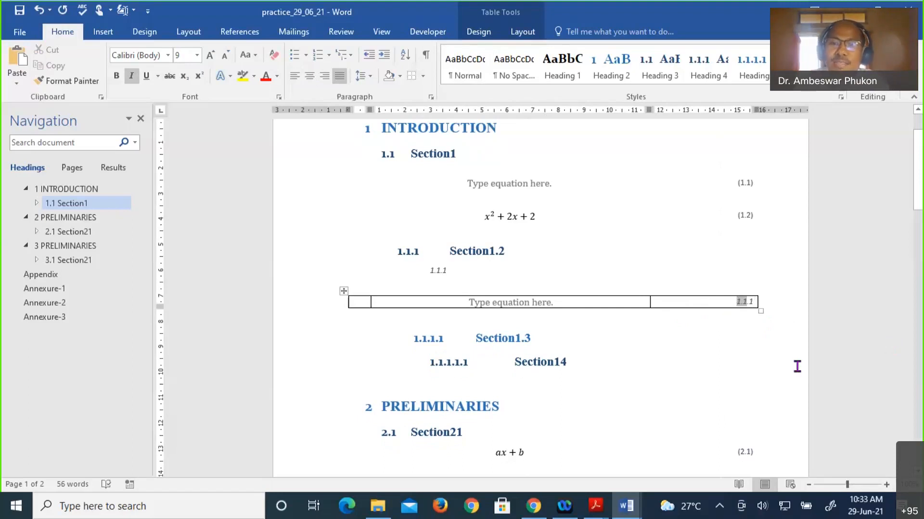
click(736, 346)
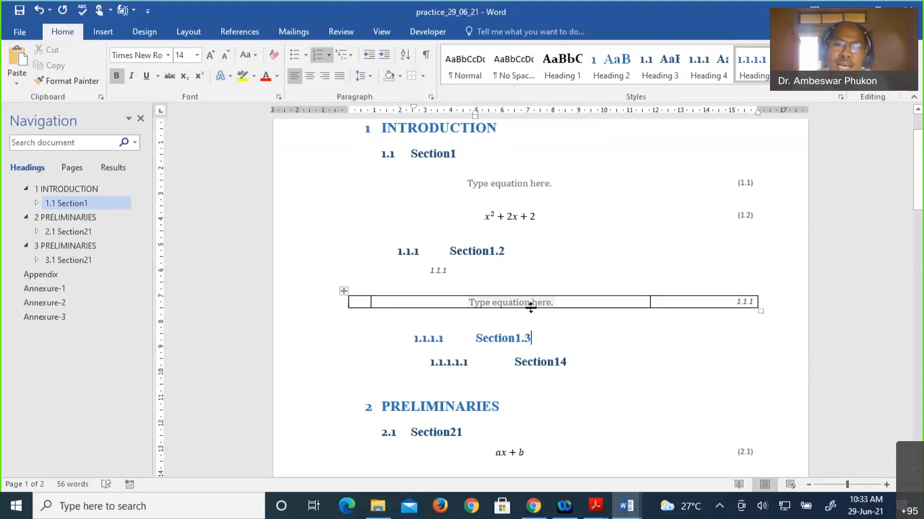
- Delete the original caption number below heading 1.1.1 Section1.2 and remove all borders from the equation table
click(456, 274)
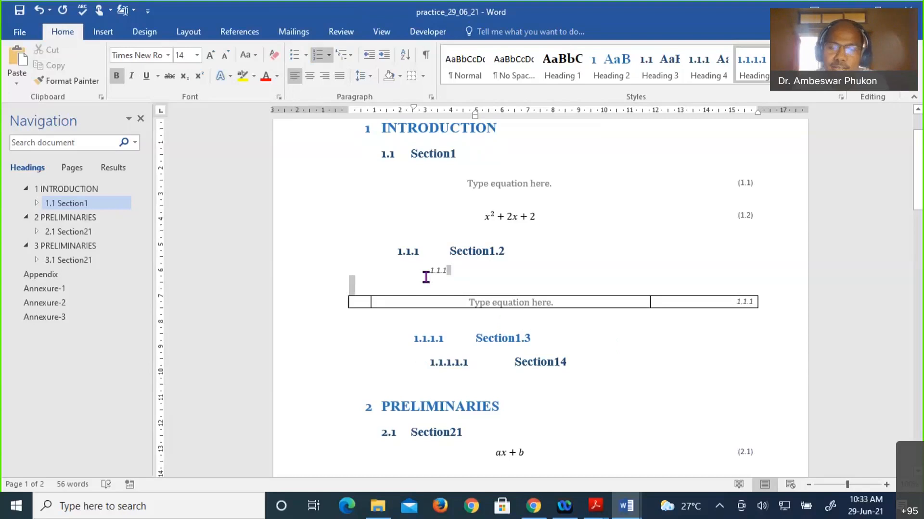
double_click(424, 276)
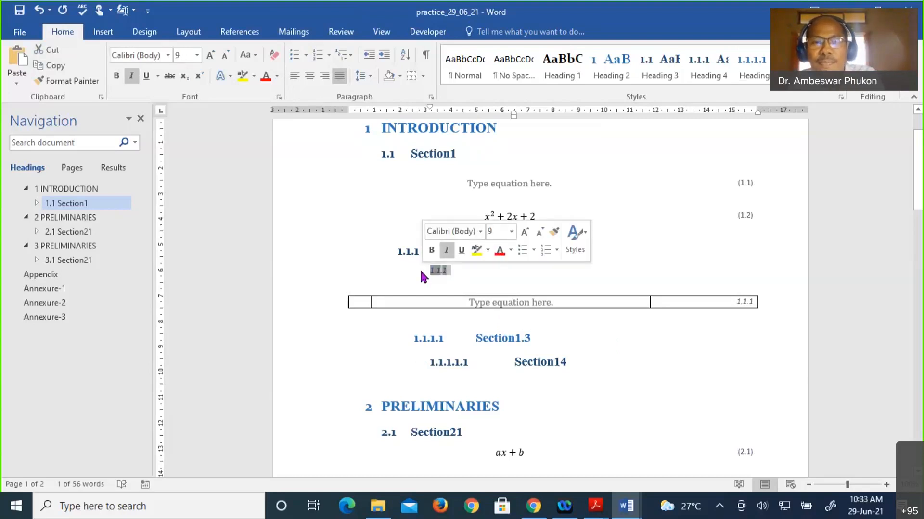
key(Delete)
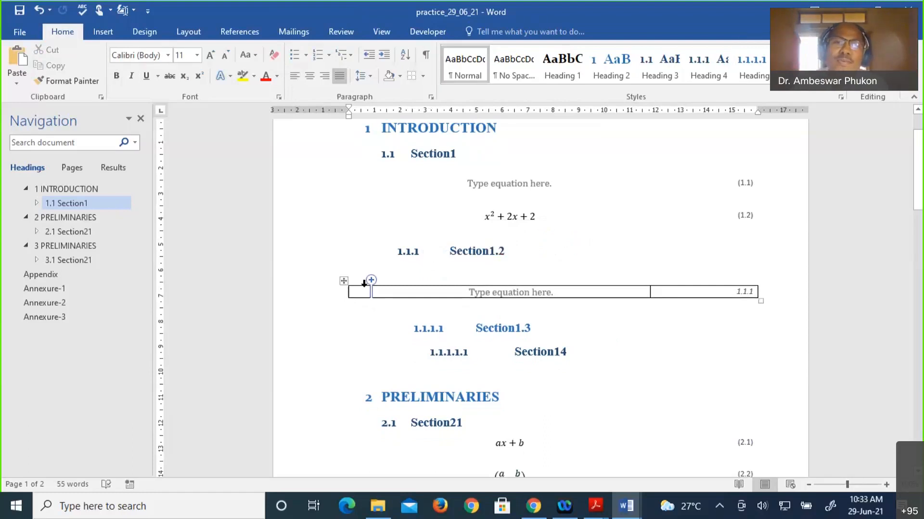
click(344, 281)
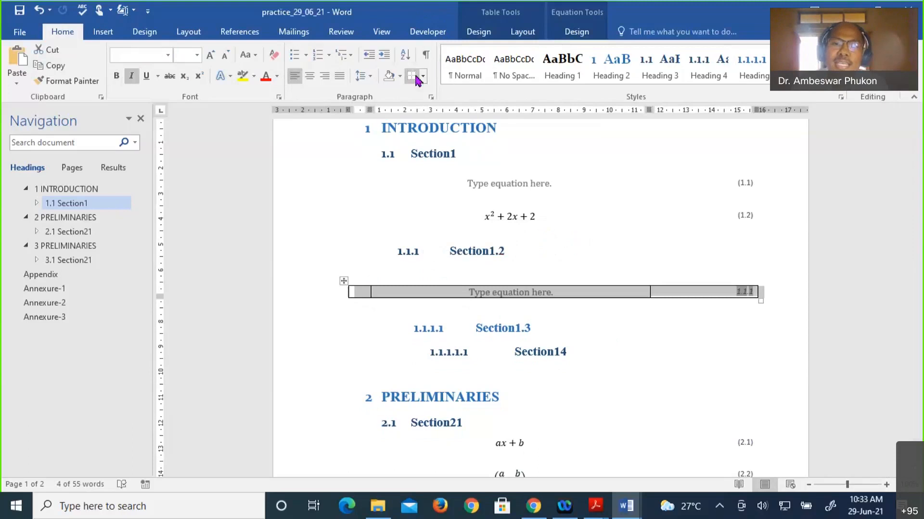
click(413, 77)
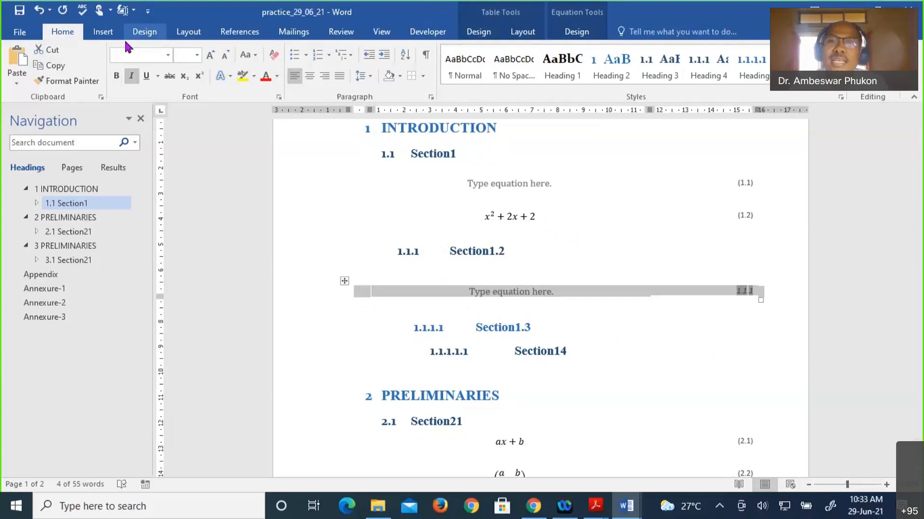
- Save the selected equation table to the AutoText gallery as Equation3h in the General category
click(102, 34)
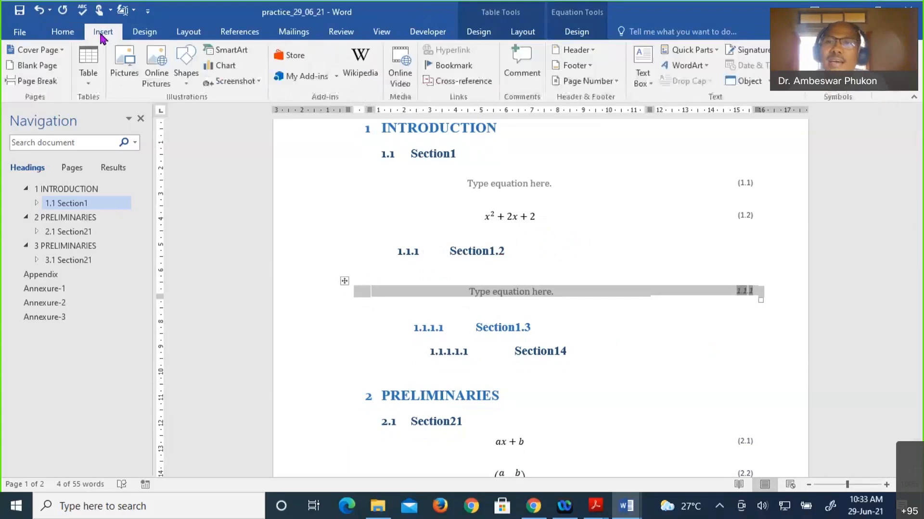
click(716, 50)
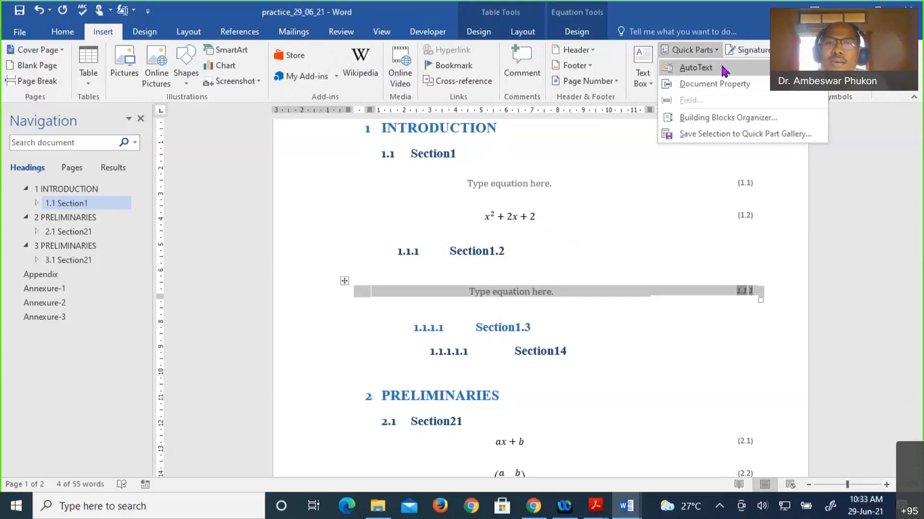
mouse_move(724, 71)
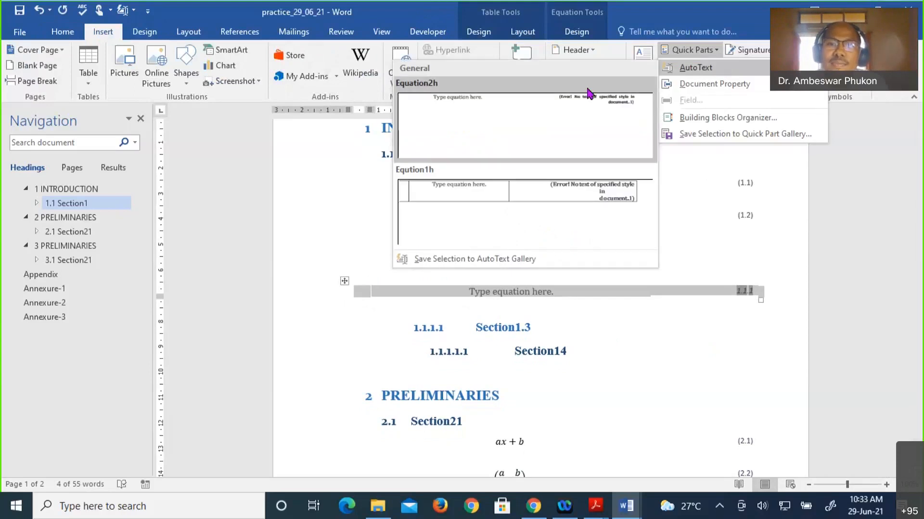
click(499, 264)
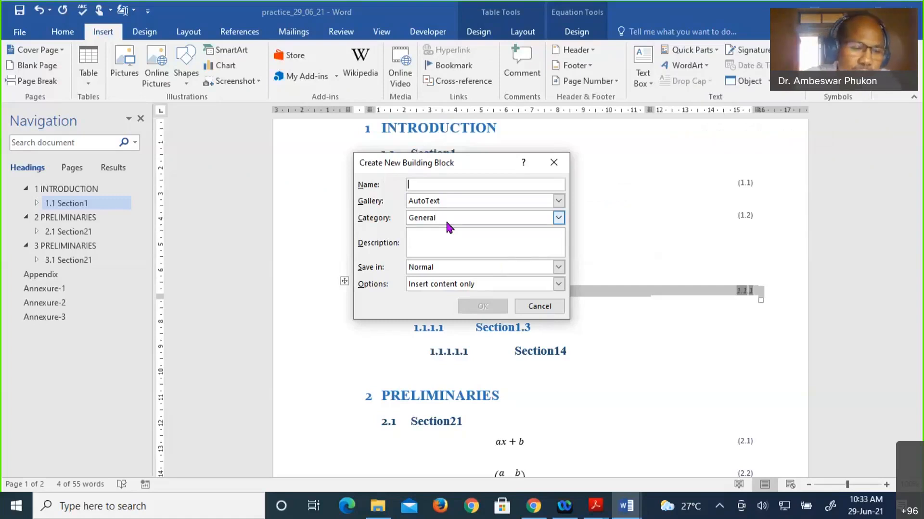
text(Equat)
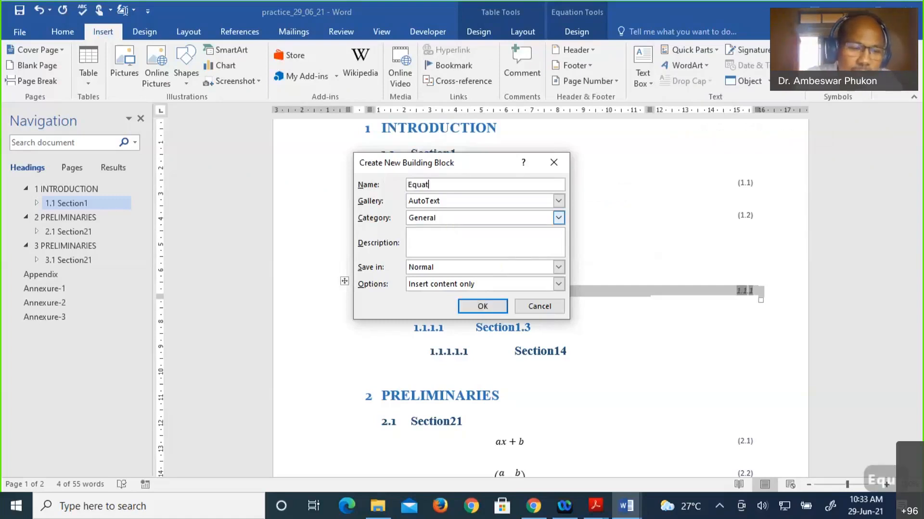
text(ion3h)
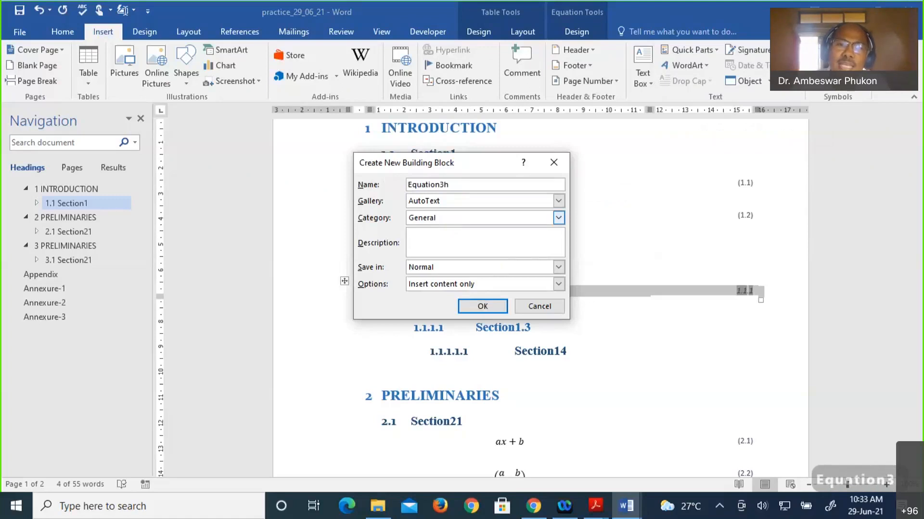
click(482, 308)
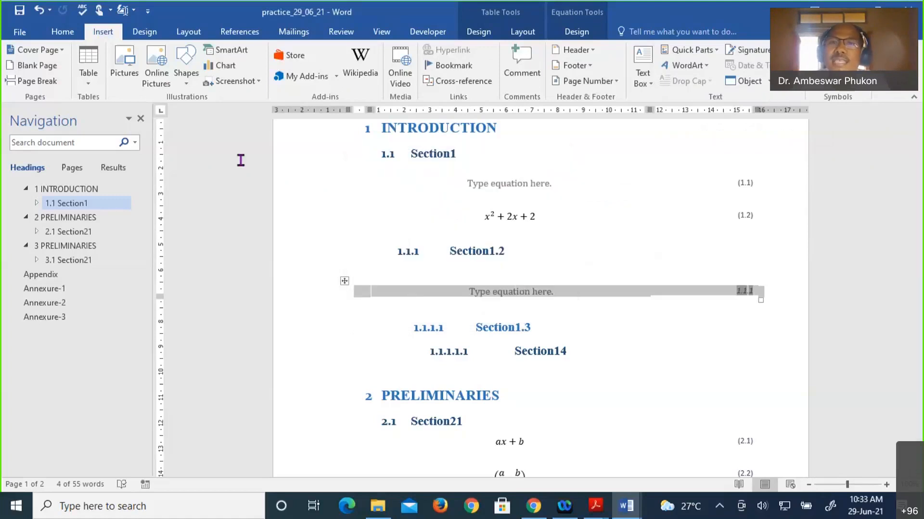
- Check the AutoText gallery for the saved Equation3h entry, and deselect the equation table
click(716, 52)
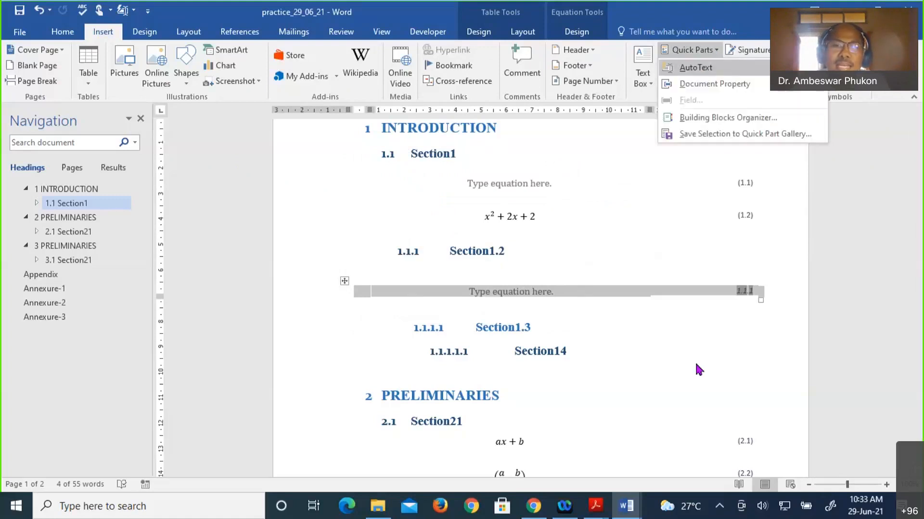
click(700, 134)
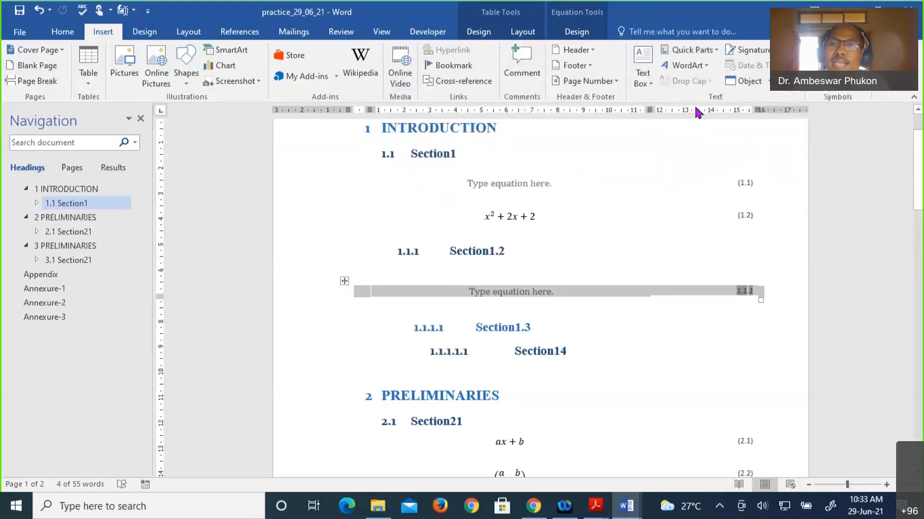
click(715, 51)
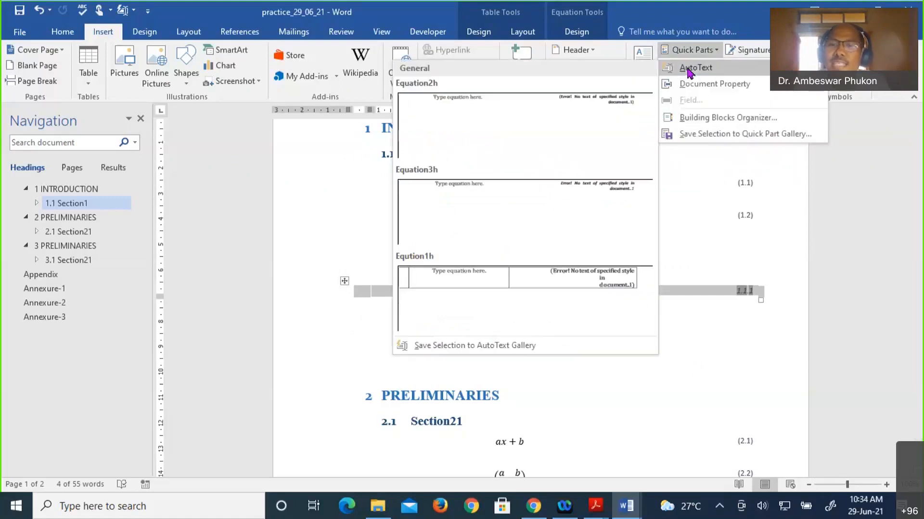
right_click(689, 70)
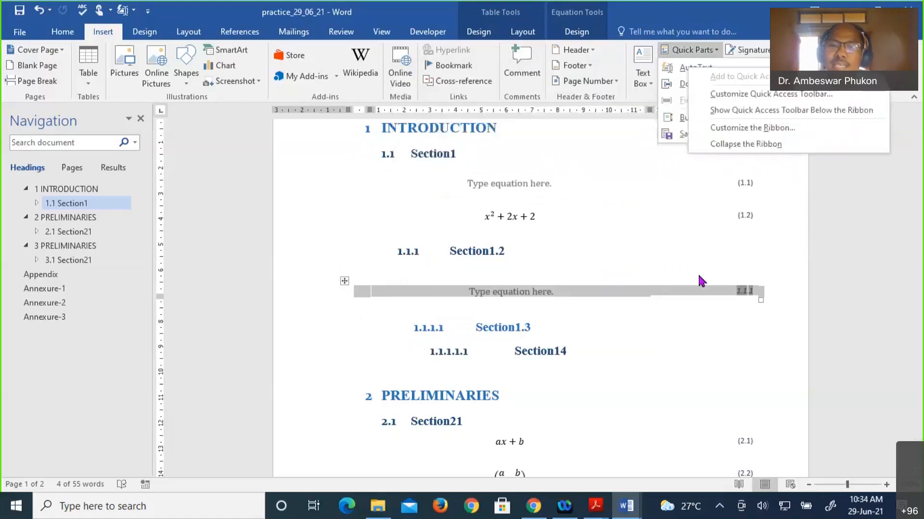
click(690, 361)
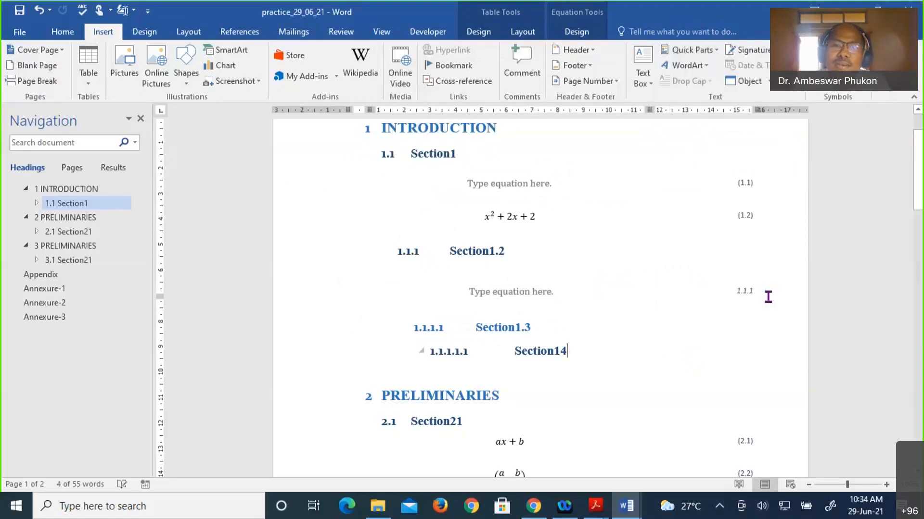
- Add a blank line below the first equation table under 1.1.1 Section1.2 and insert the Equation3h AutoText entry there
click(517, 298)
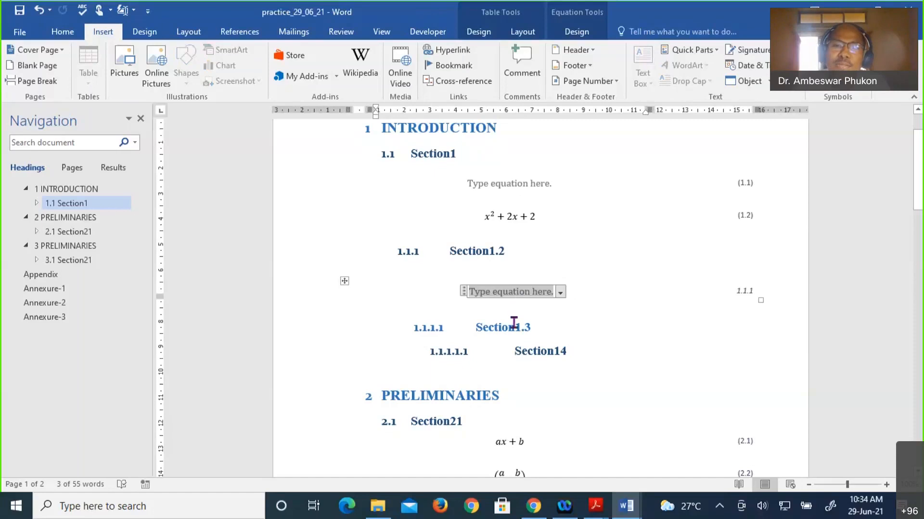
click(674, 354)
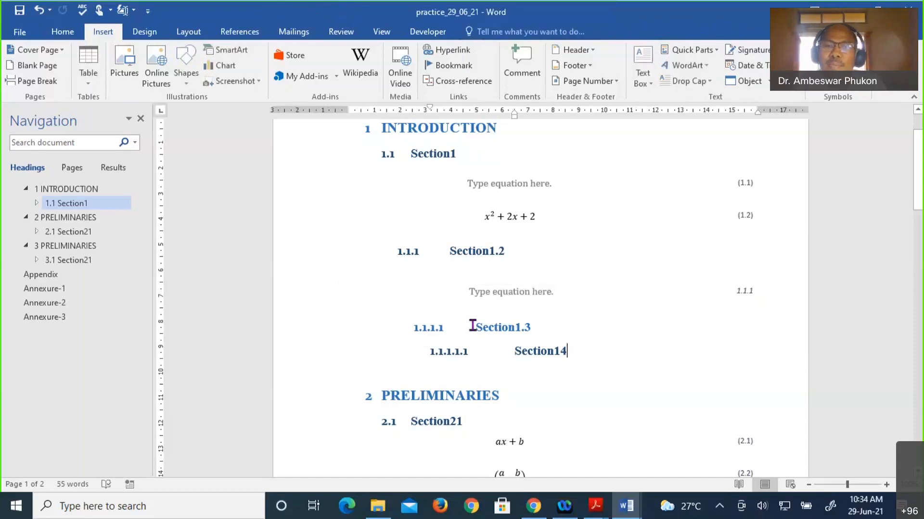
key(Down)
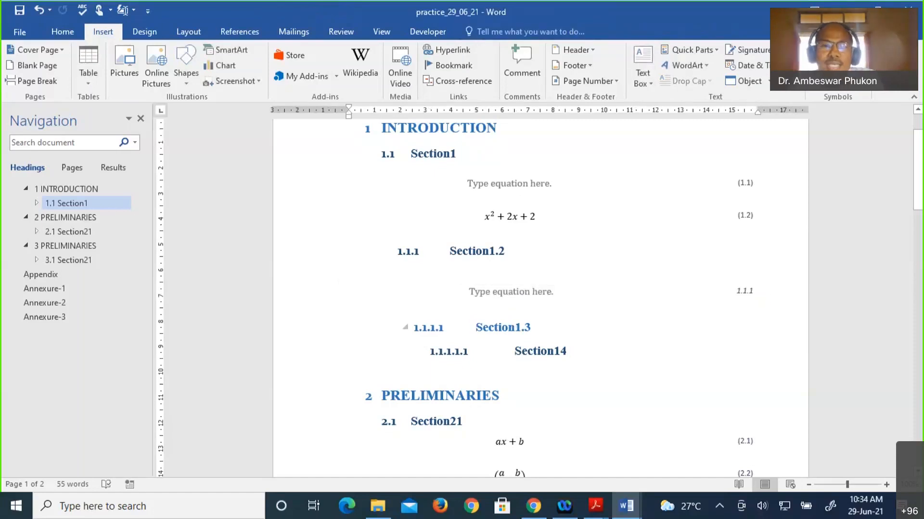
key(Return)
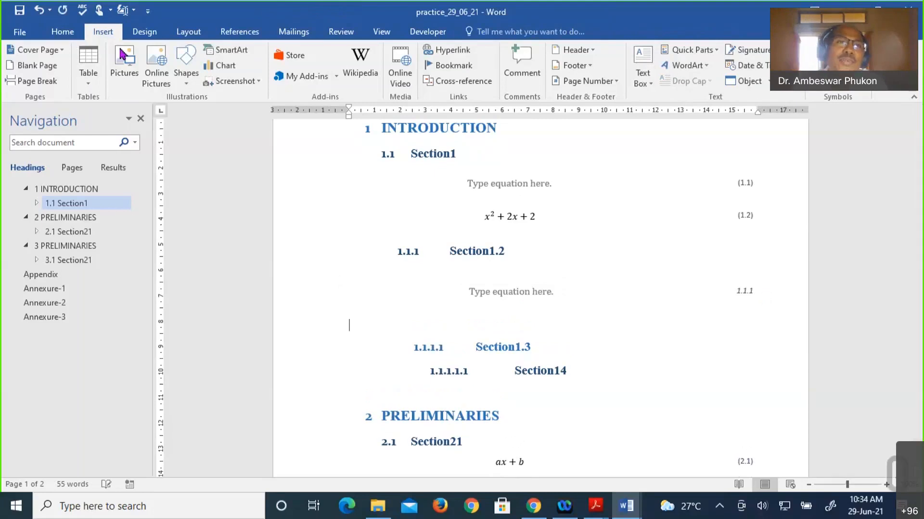
click(133, 11)
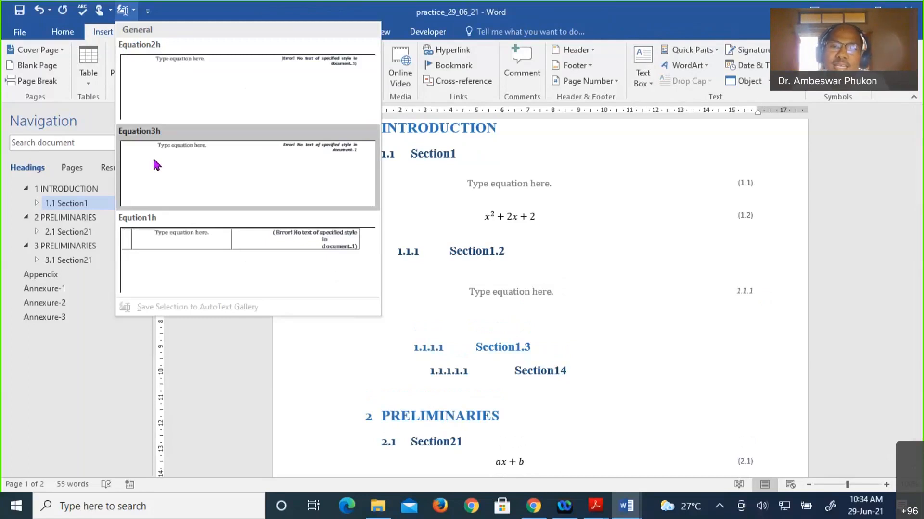
click(157, 165)
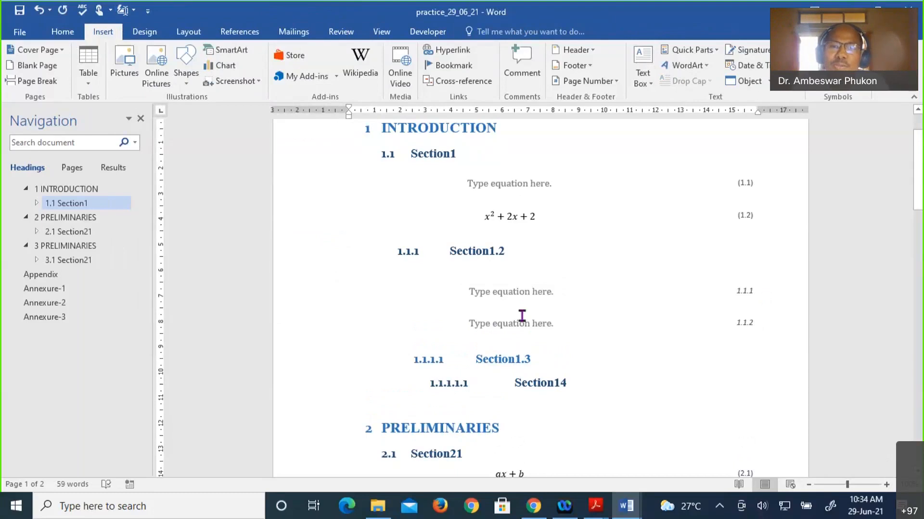
- Enter the equation x + y + z in the newly inserted equation table under Section1.2
click(519, 330)
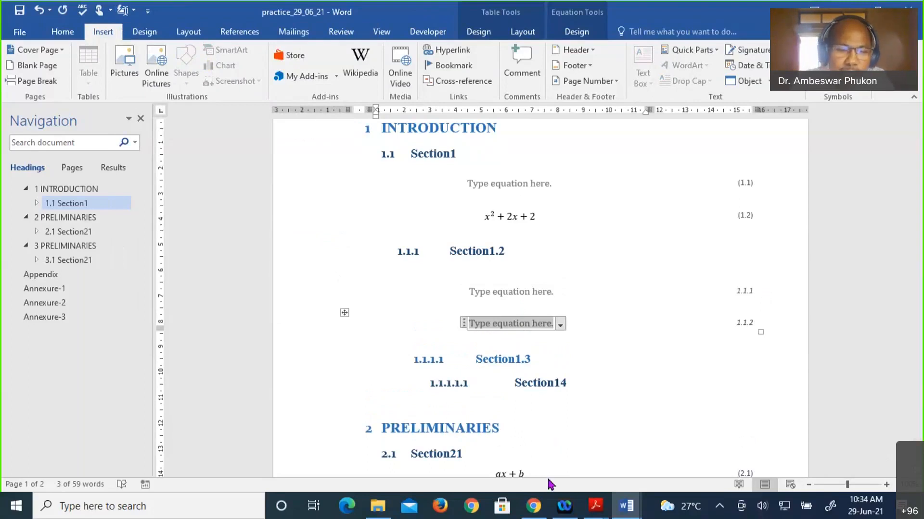
text(x + )
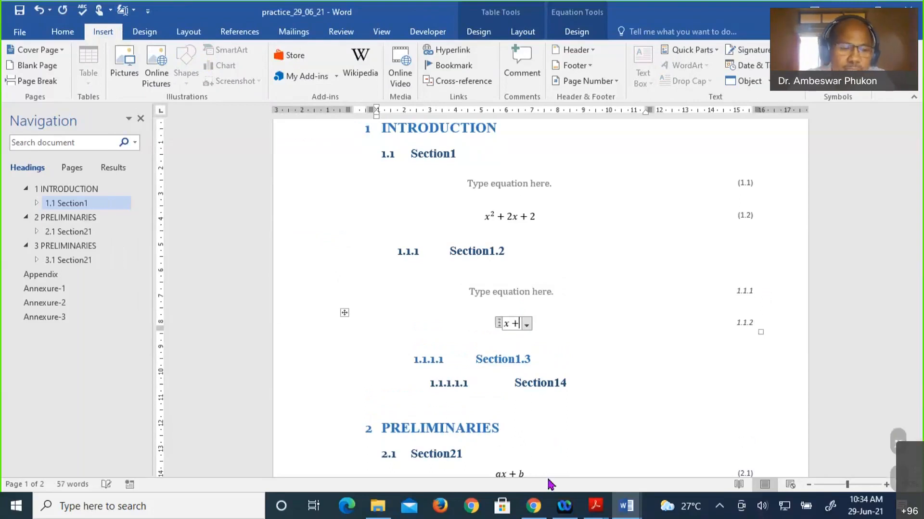
text(y + z)
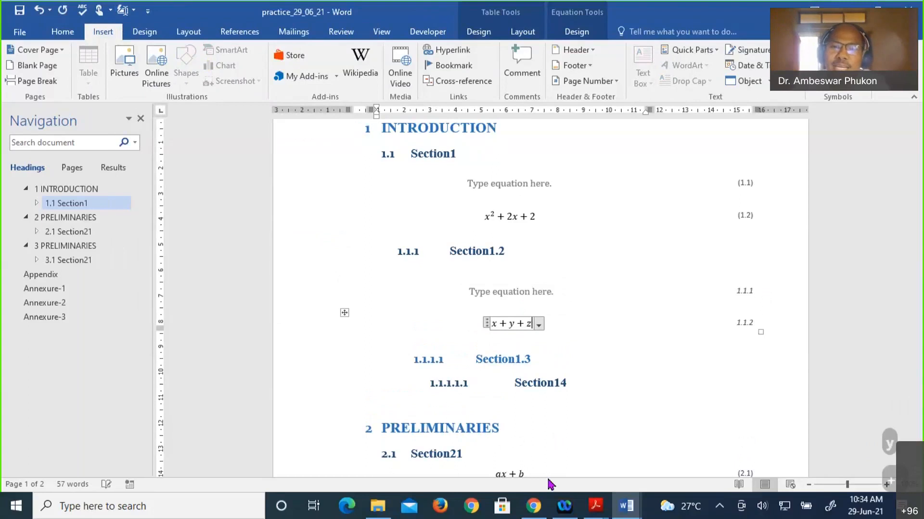
click(664, 418)
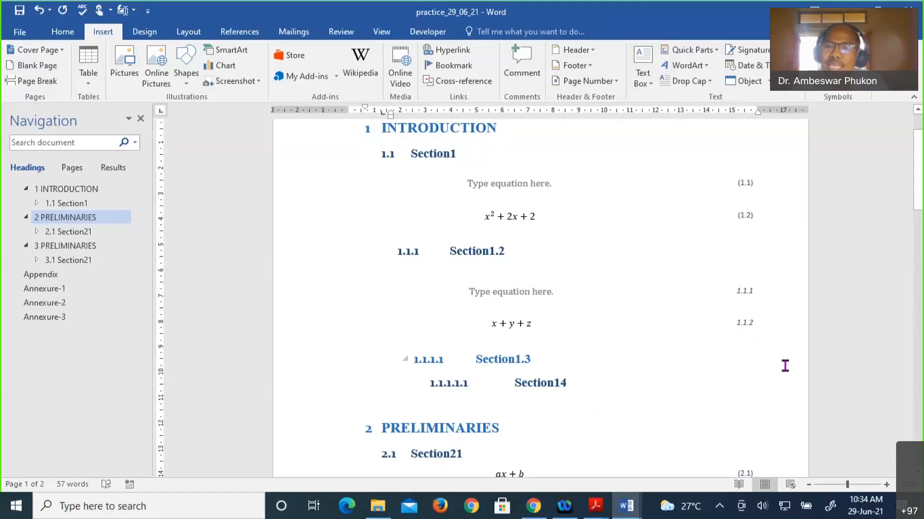
- Add the line Section8 below the x + y + z equation and apply the Heading 4 style to it
click(462, 338)
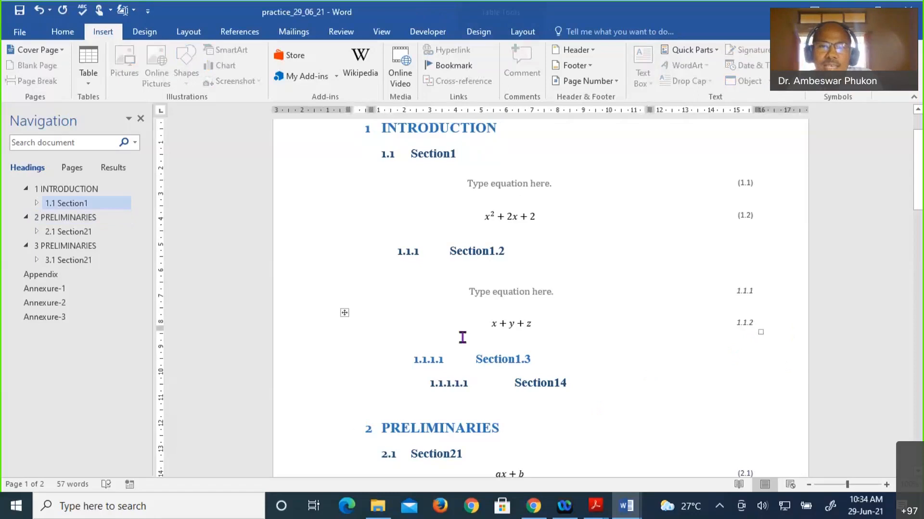
click(441, 343)
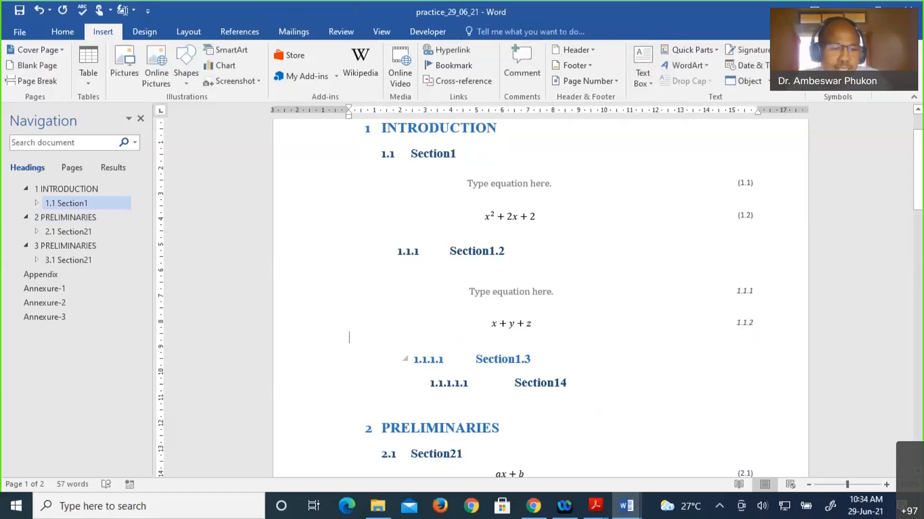
key(Return)
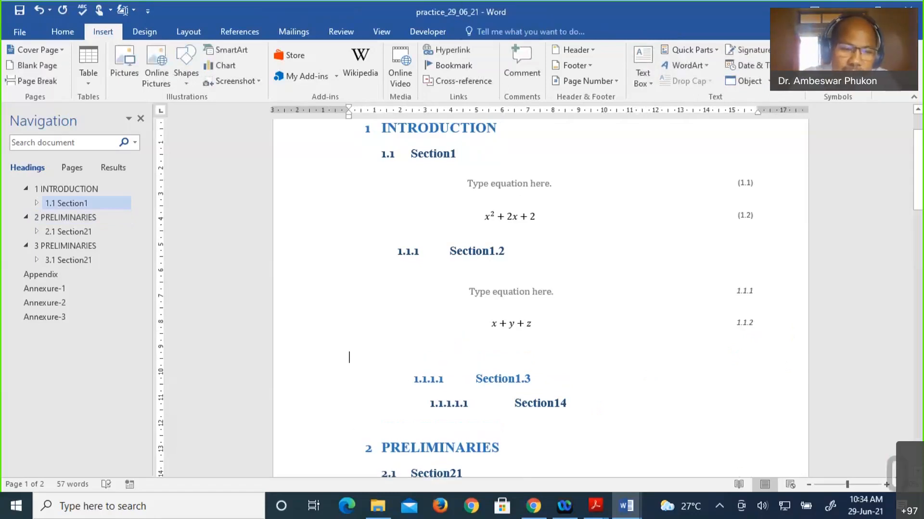
text(section)
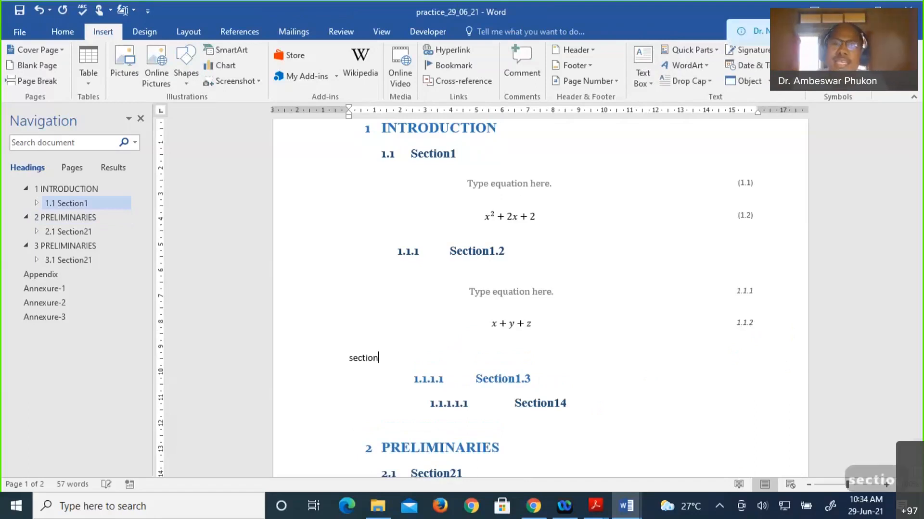
text(8)
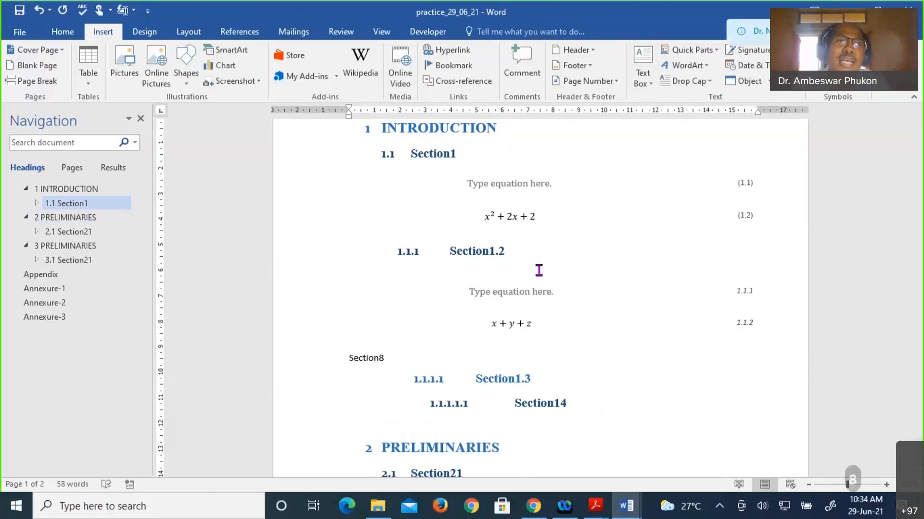
click(63, 32)
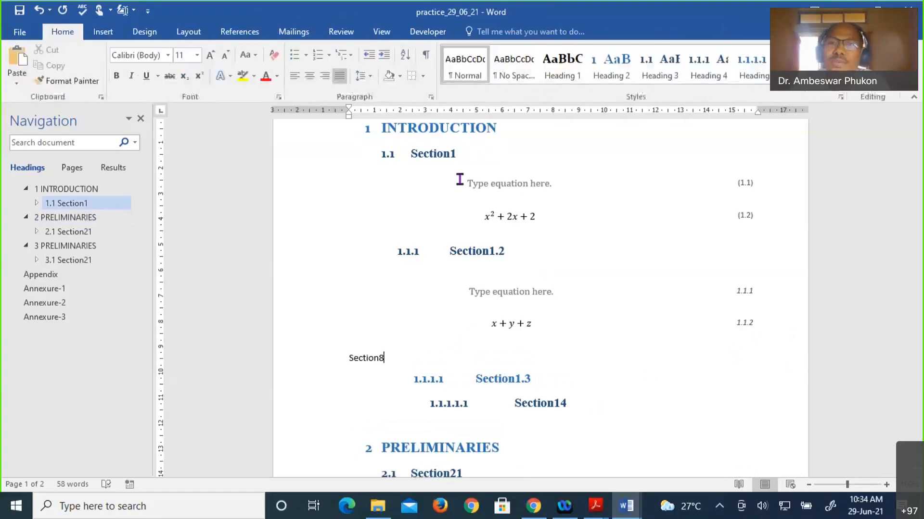
click(703, 68)
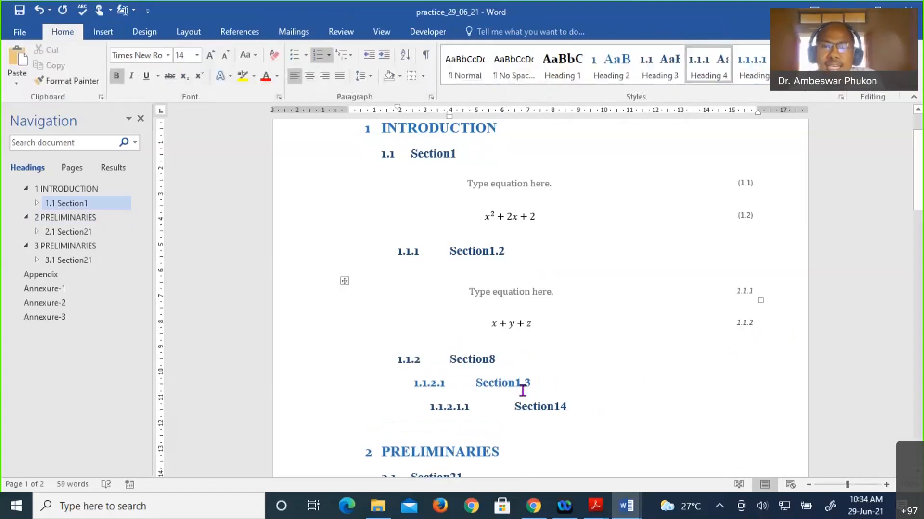
- Insert the Equation3h AutoText entry on a new line below the Section8 heading and select its equation number
key(Return)
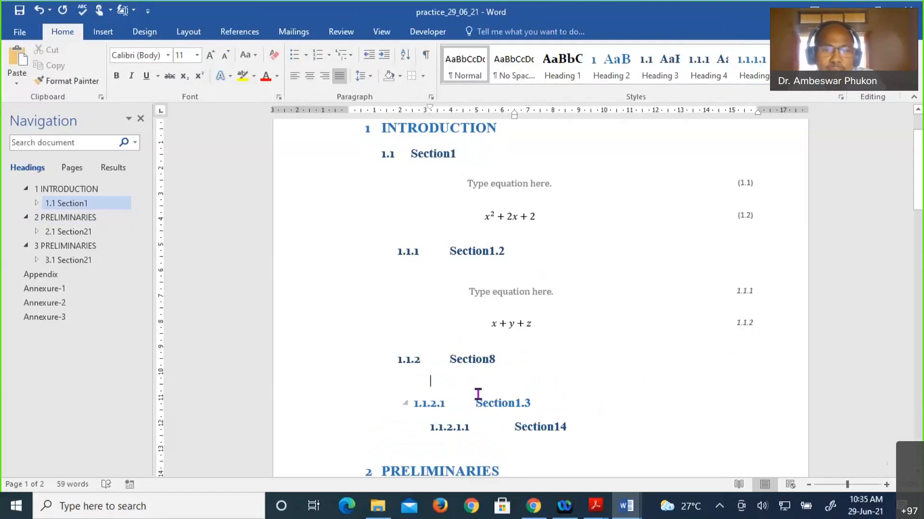
text(1.1.1)
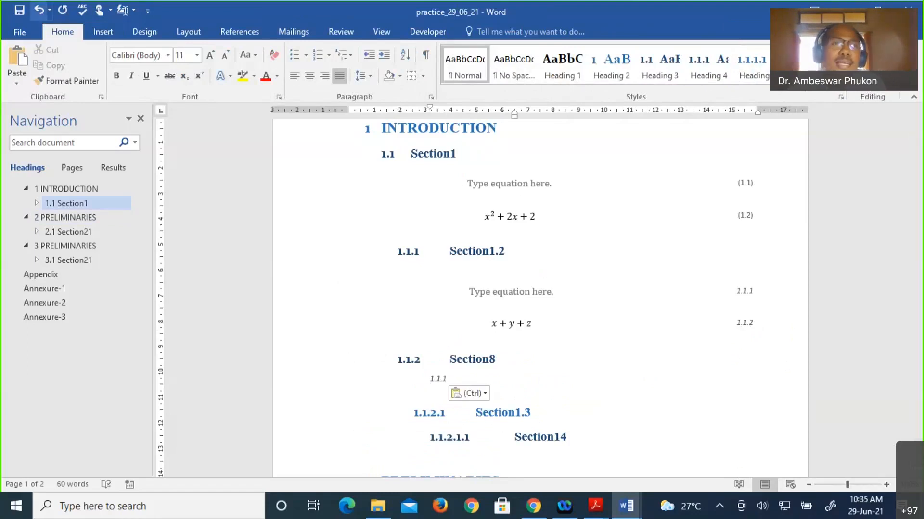
click(39, 9)
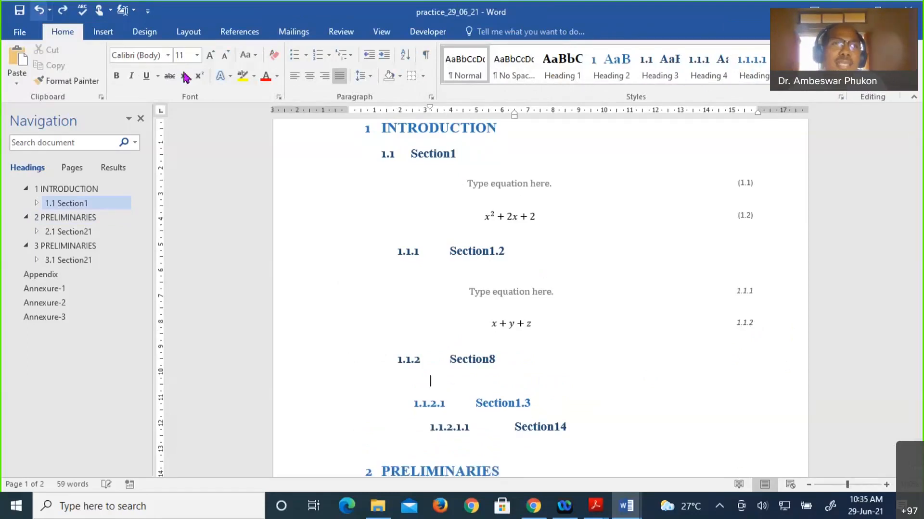
click(130, 12)
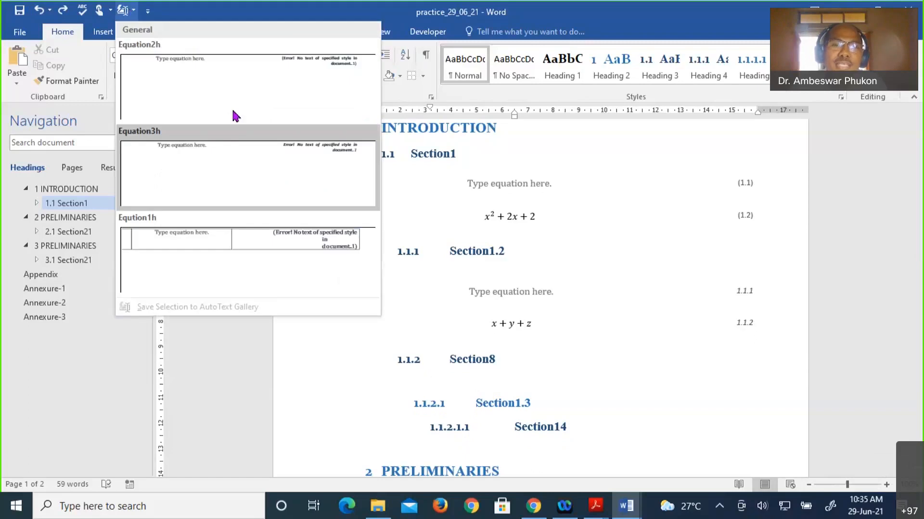
click(234, 116)
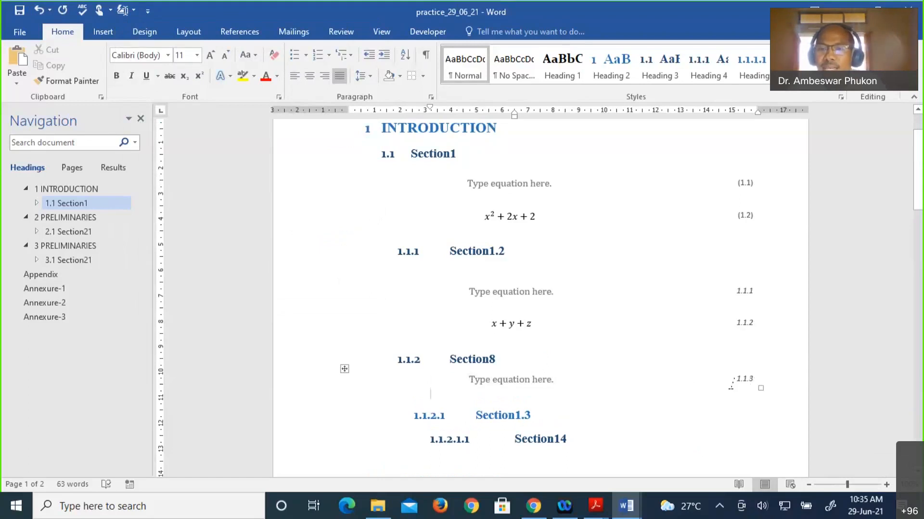
double_click(731, 384)
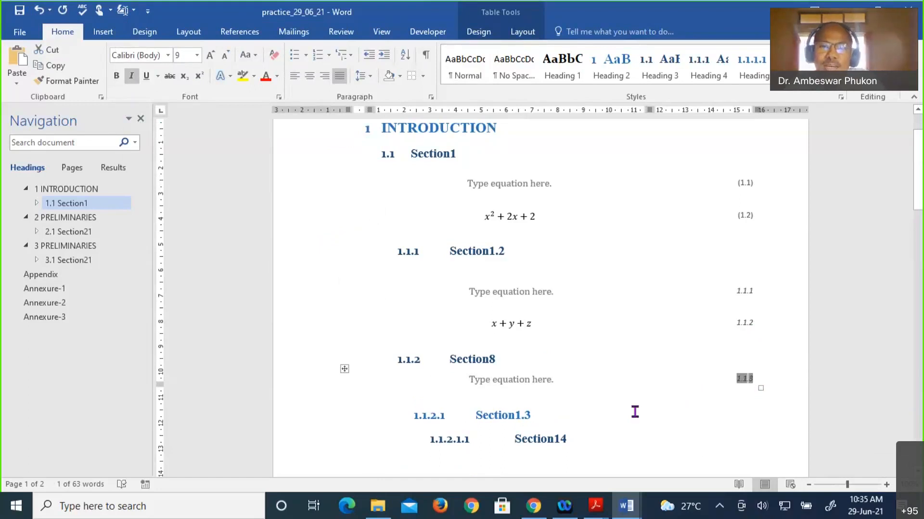
- Insert the Equation3h AutoText entry on a new line below the A = πr² equation under 2.1.1 Section22
scroll(635, 412, down, 3)
scroll(527, 385, down, 2)
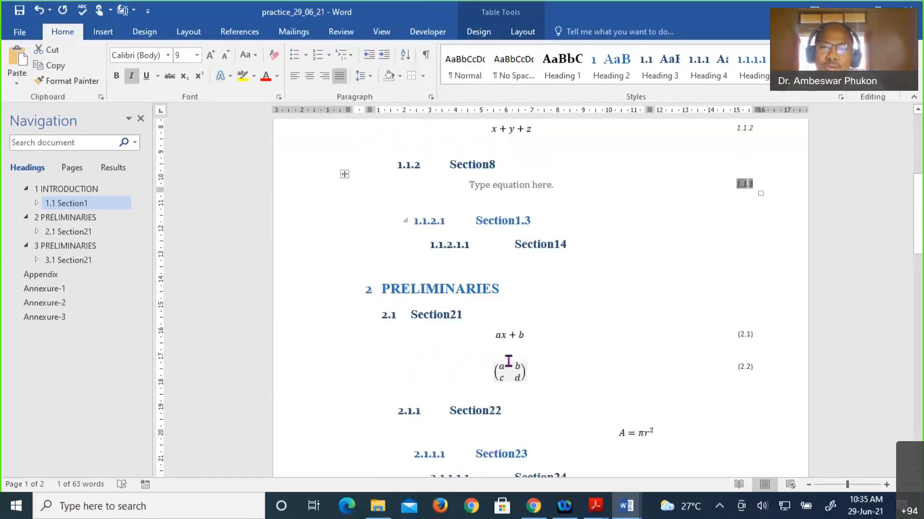
click(509, 361)
scroll(436, 370, down, 2)
click(683, 370)
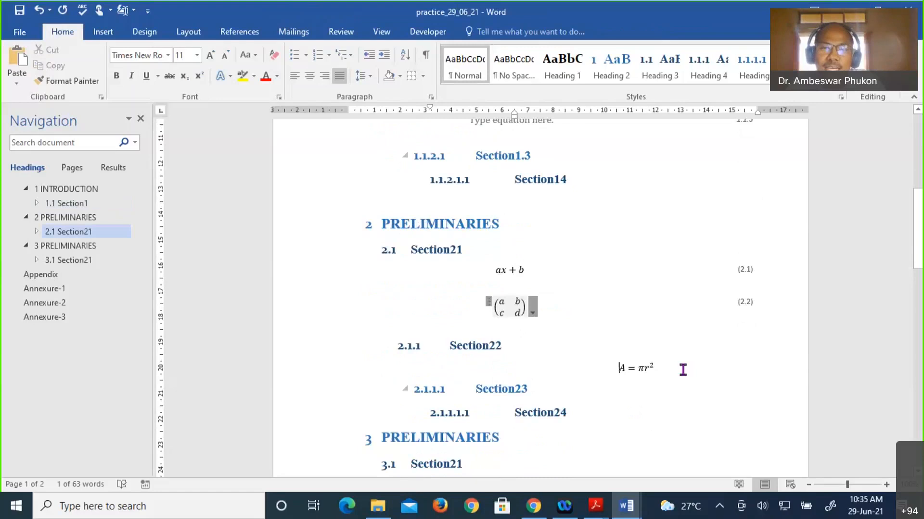
click(683, 370)
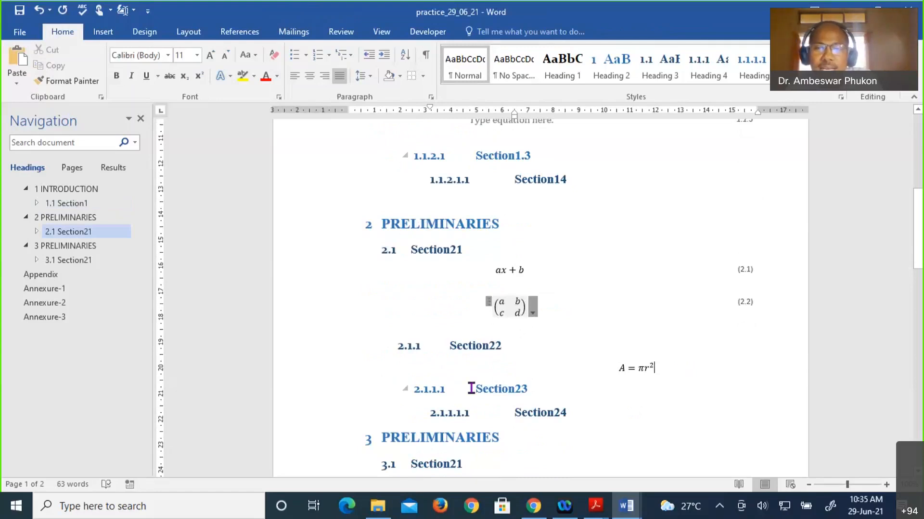
key(Return)
key(alt+equal)
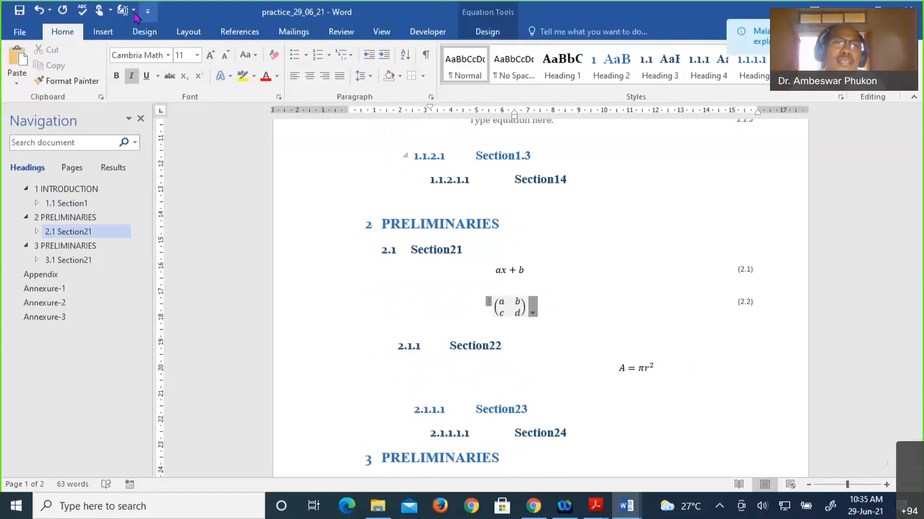
click(133, 10)
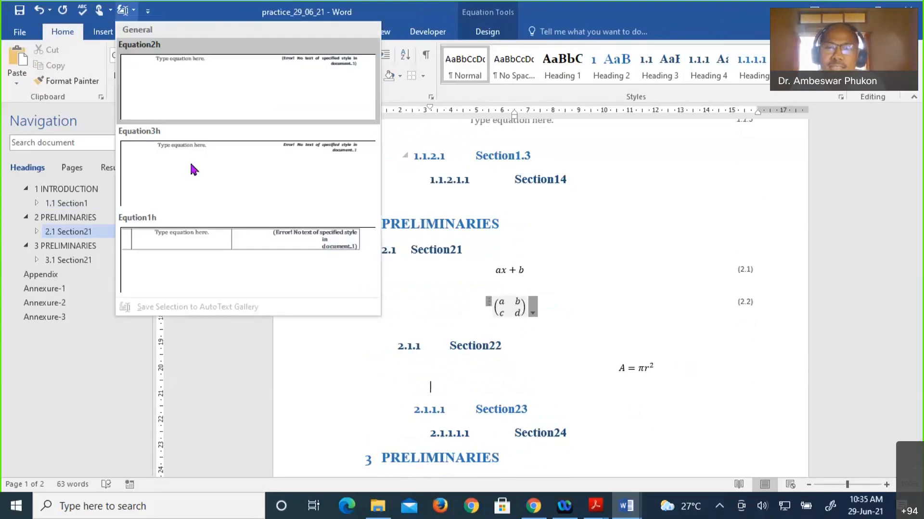
click(192, 169)
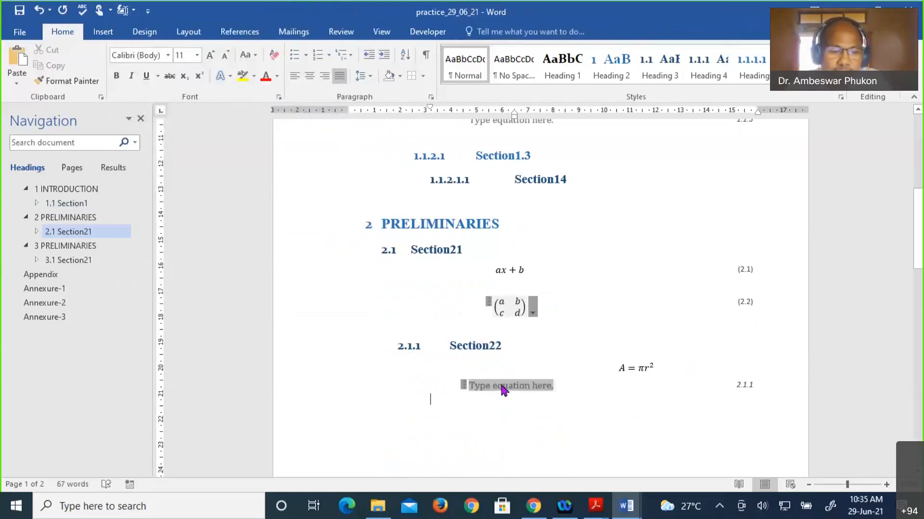
- Enter the equation c = B + m in the new equation table under Section22 and check its number
click(502, 390)
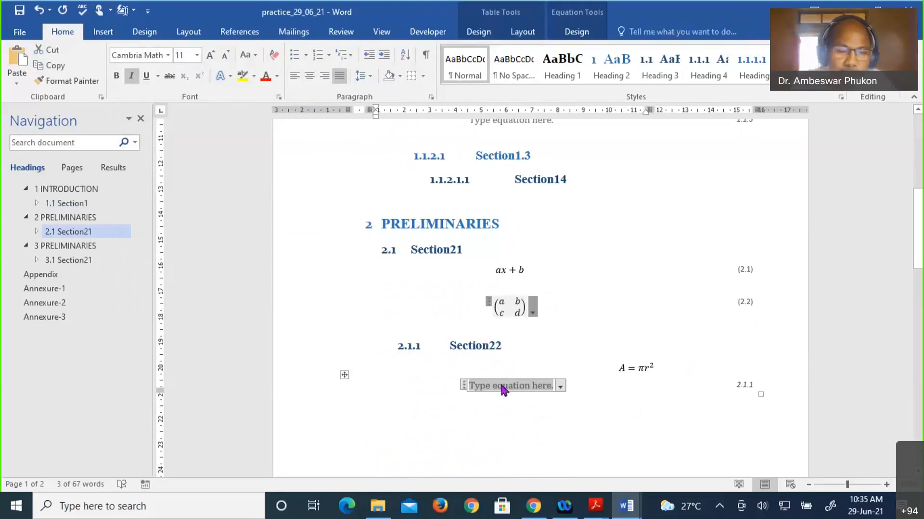
text(c = B )
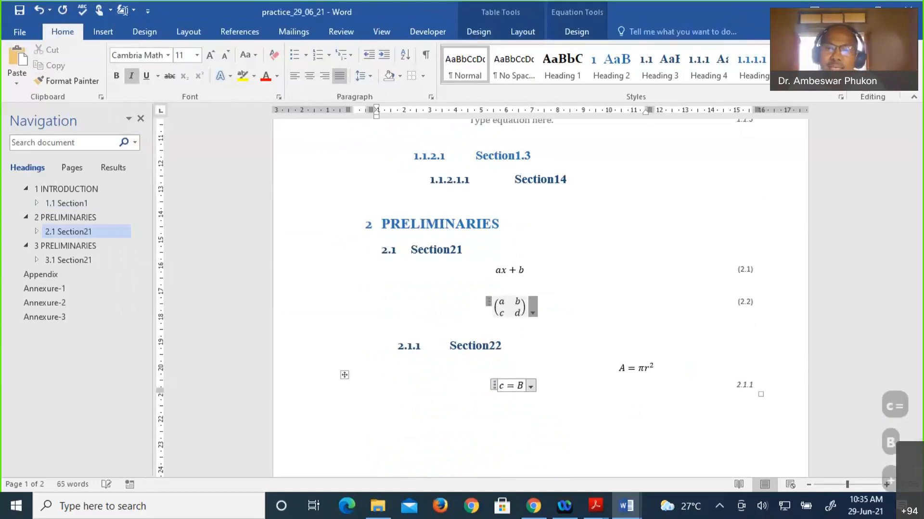
text(+ m)
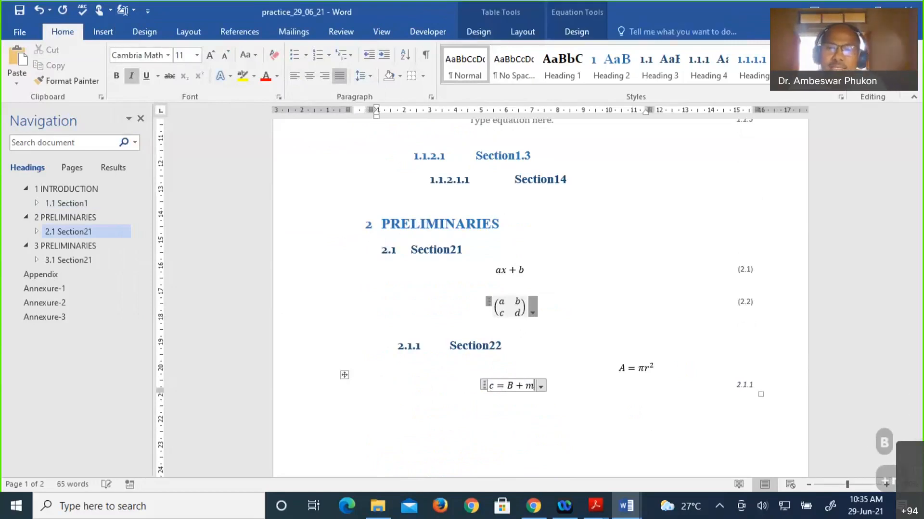
click(554, 432)
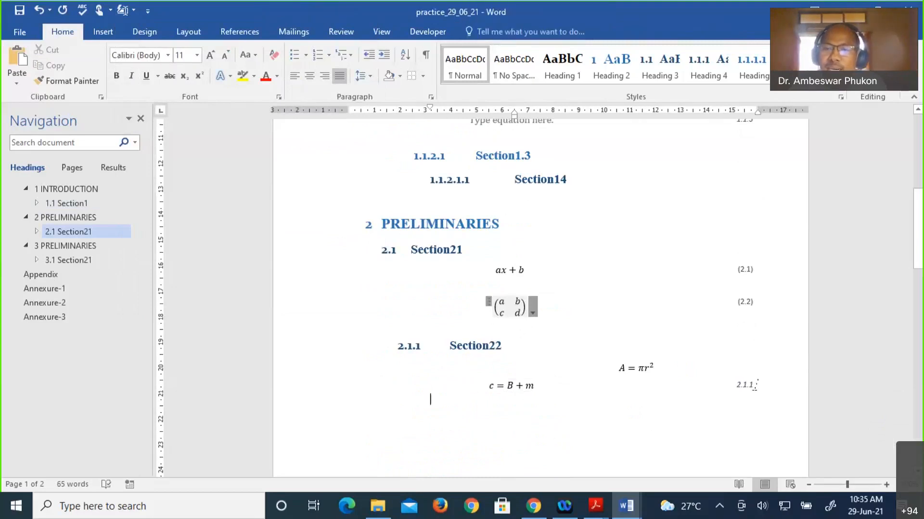
click(750, 385)
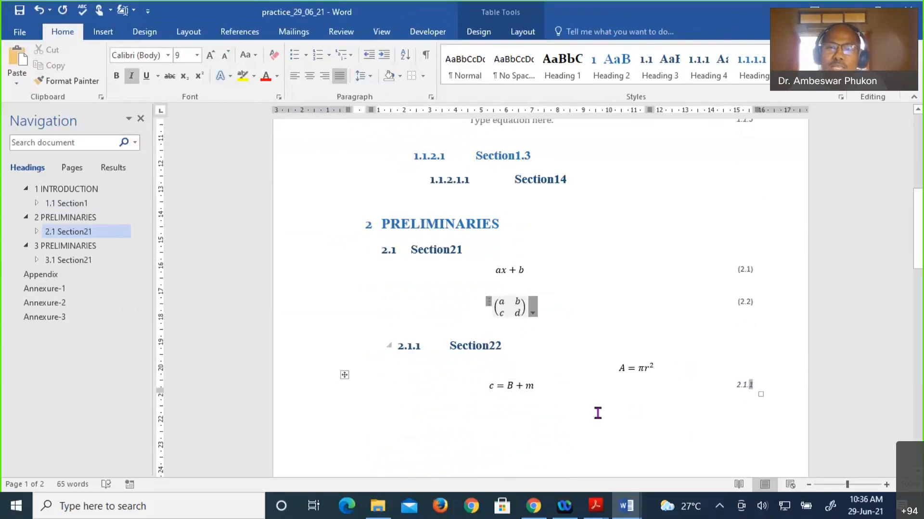
scroll(556, 379, down, 3)
scroll(556, 379, down, 3)
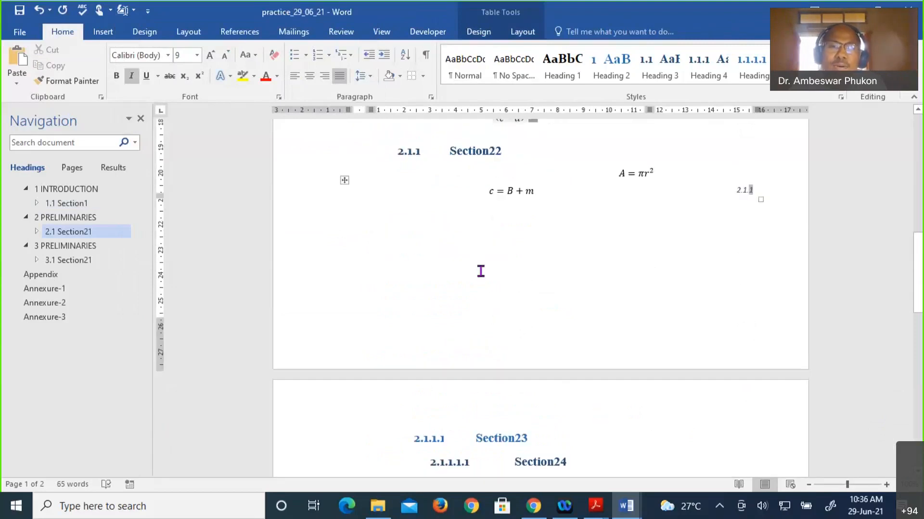
- Insert the Equation3h AutoText entry on a new line between the (3.1) equation and the 3.1.1 Section22 heading
click(478, 250)
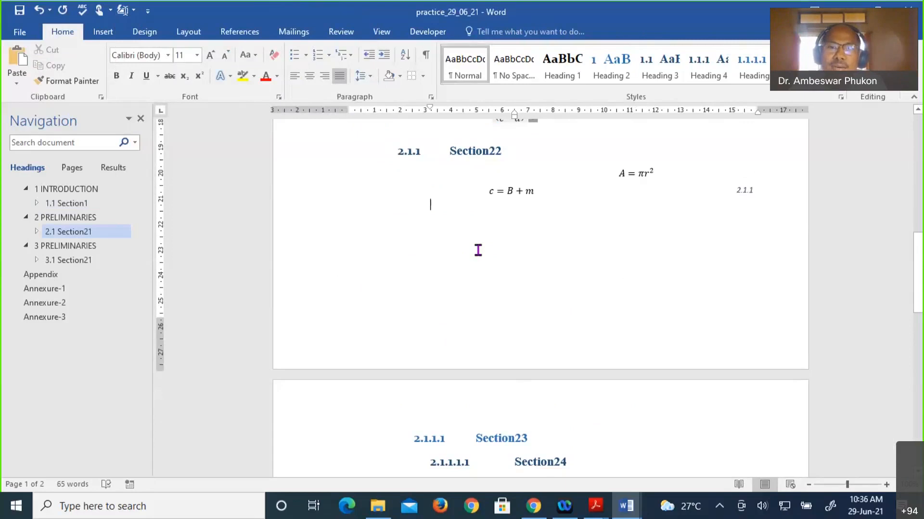
scroll(489, 295, down, 3)
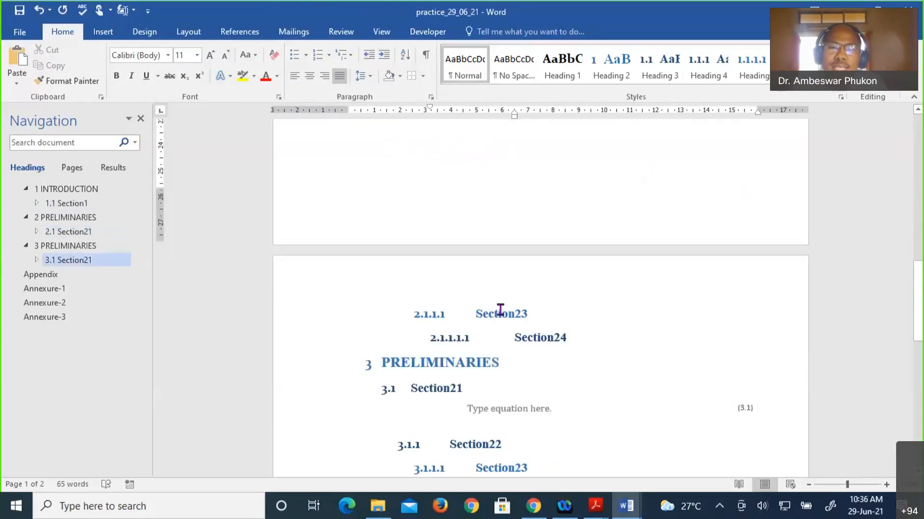
scroll(500, 310, down, 3)
scroll(406, 264, down, 1)
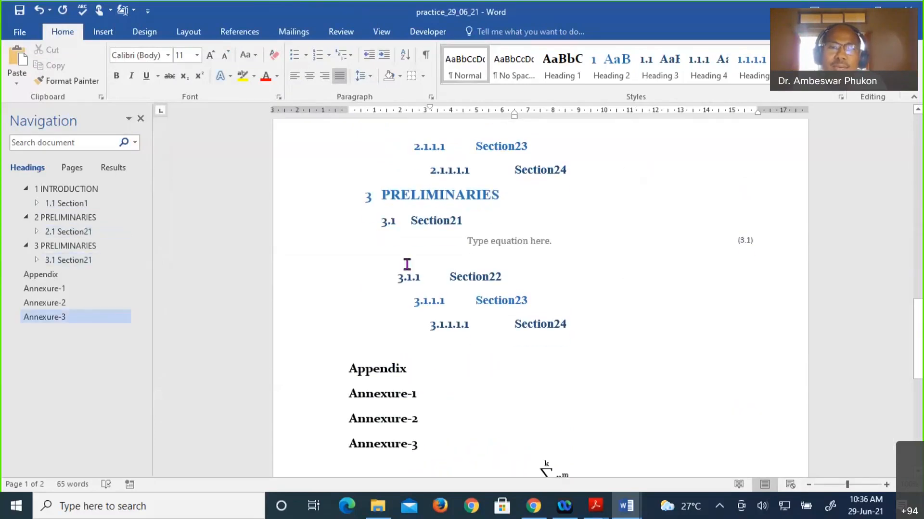
click(404, 263)
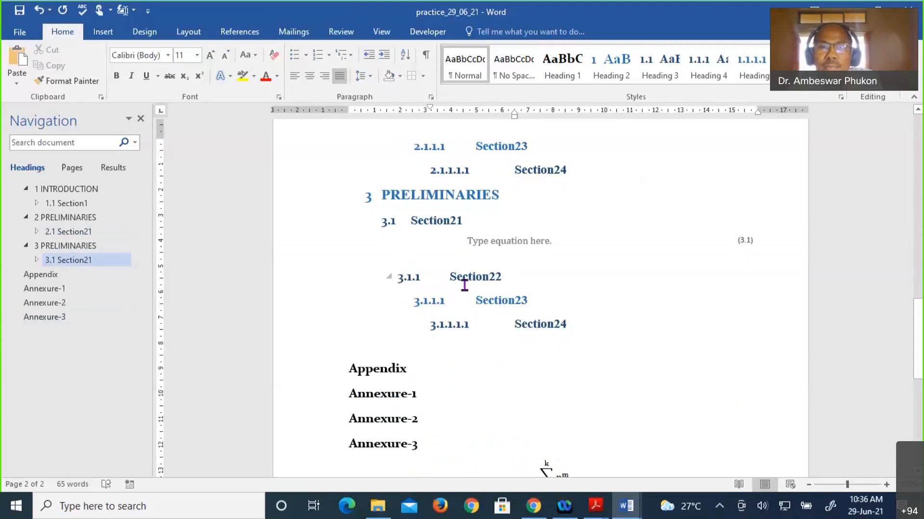
key(Return)
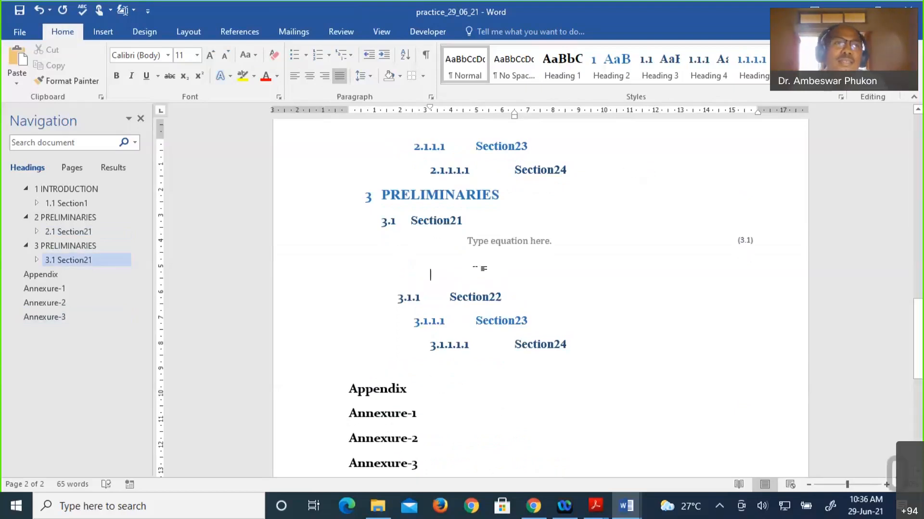
click(133, 12)
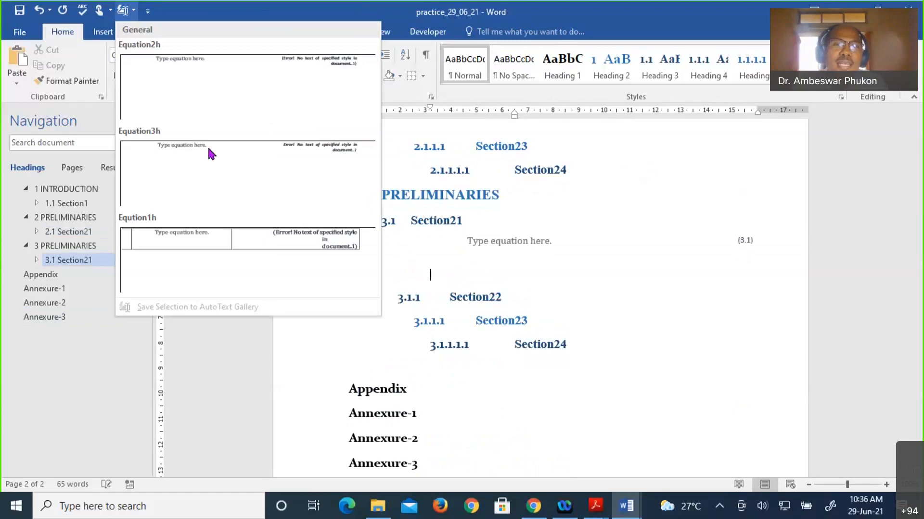
click(210, 153)
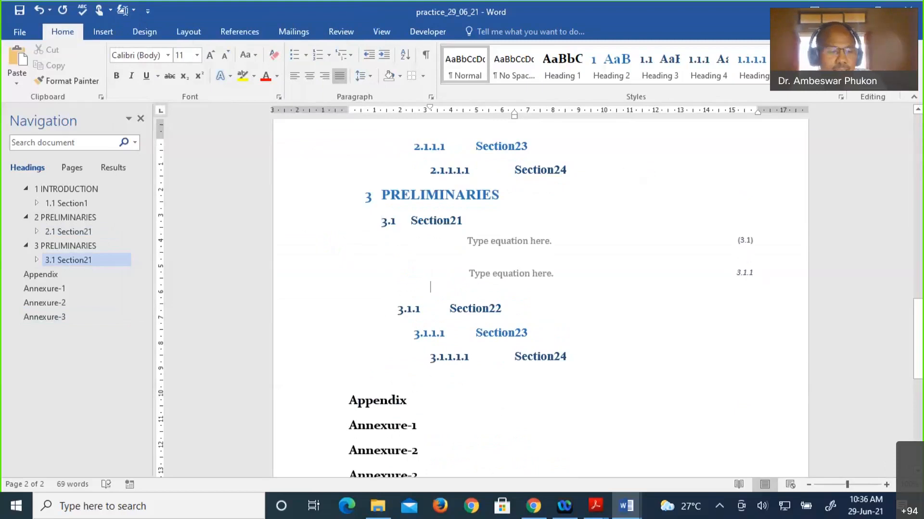
- Add a second Equation3h AutoText entry on a new line directly below the one just inserted under 3.1 Section21
key(Return)
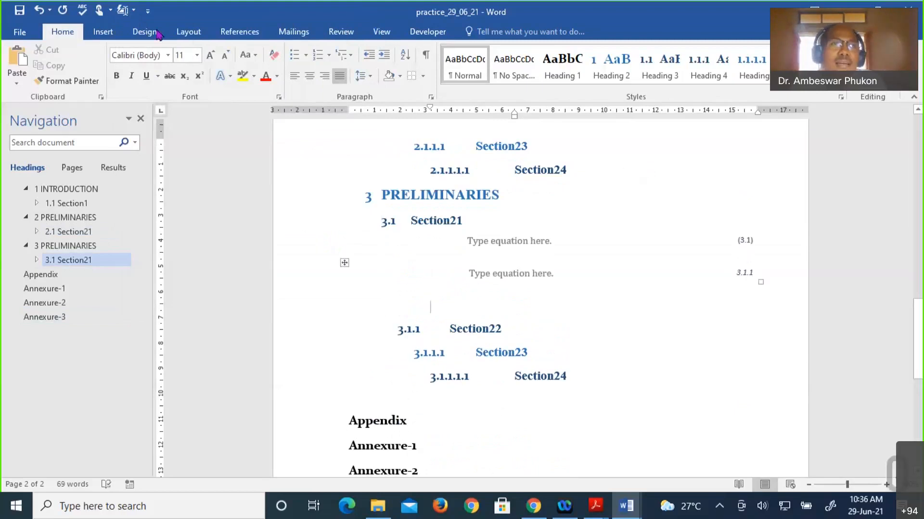
click(134, 10)
click(201, 178)
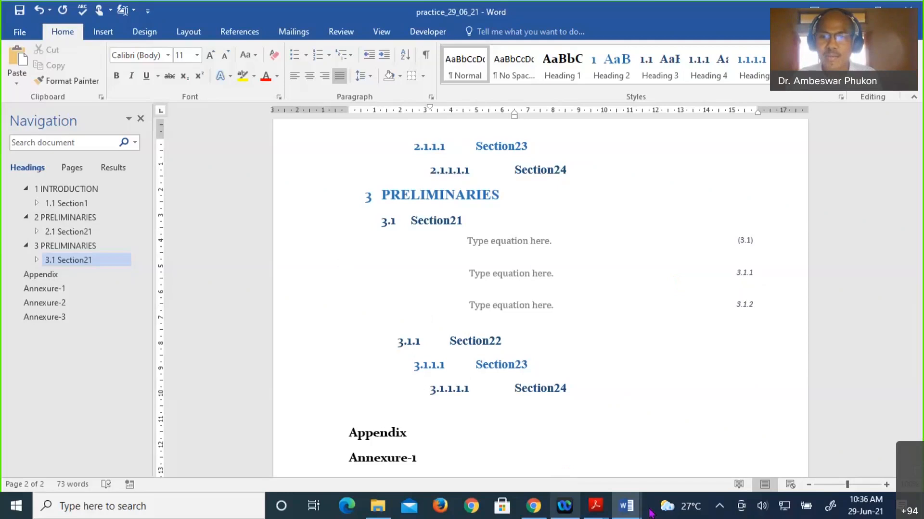
- Review the workshop subtopics in the Outline document and return to the practice_29_06_21 document
click(627, 506)
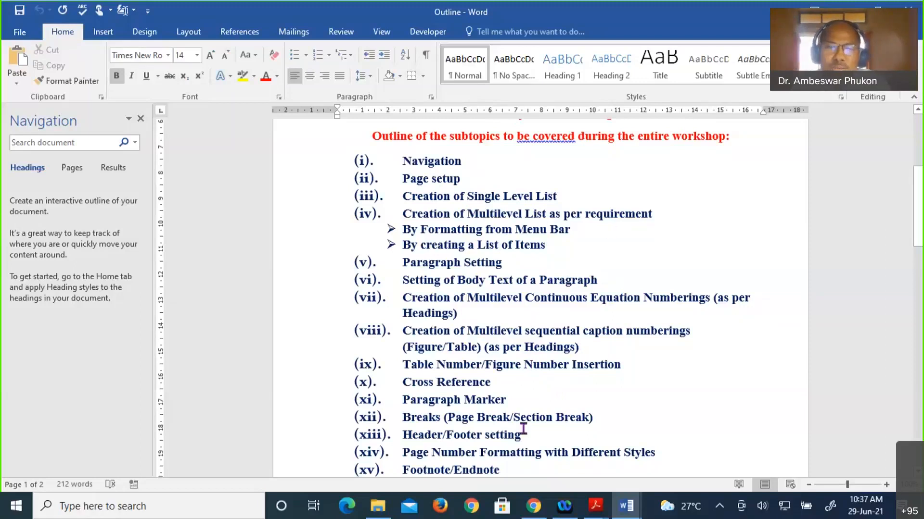
click(626, 506)
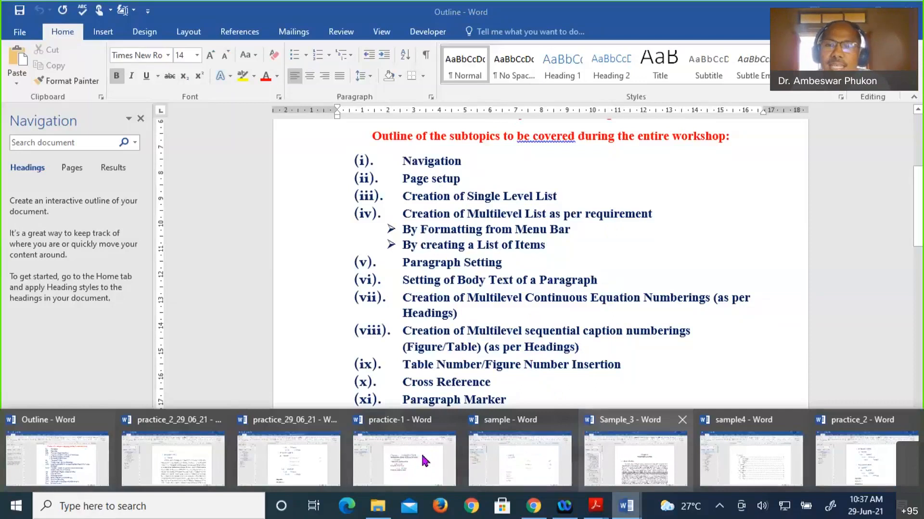
click(422, 460)
- Add an empty line between the 1.1 Section1 heading and the first equation table
scroll(481, 366, up, 3)
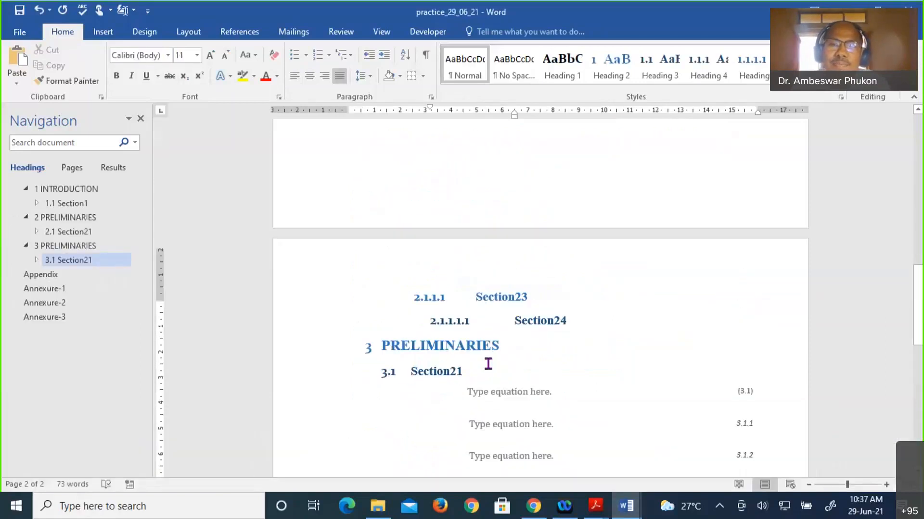
scroll(487, 364, up, 6)
scroll(488, 361, up, 4)
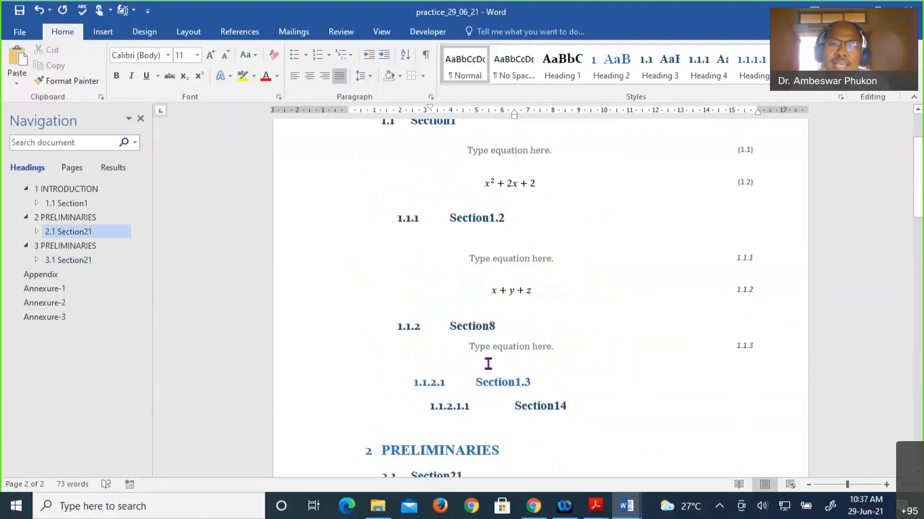
scroll(488, 364, up, 2)
scroll(487, 365, down, 1)
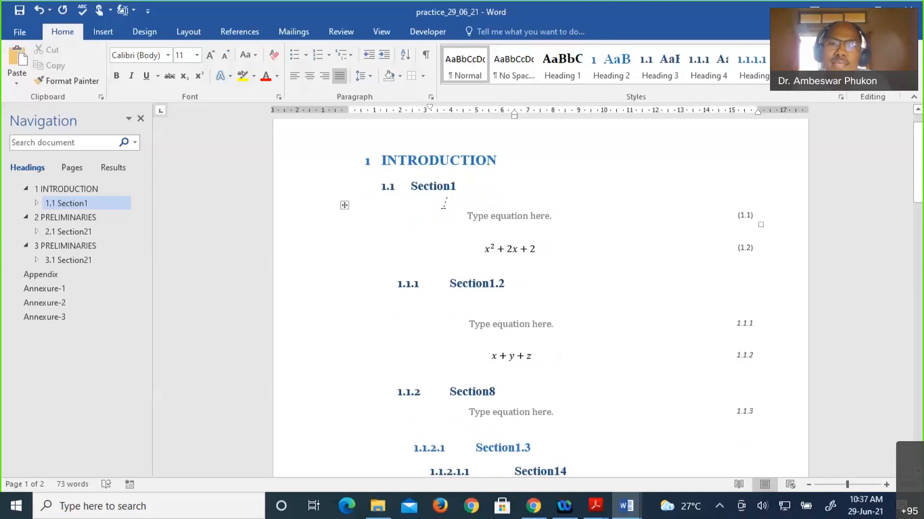
click(454, 201)
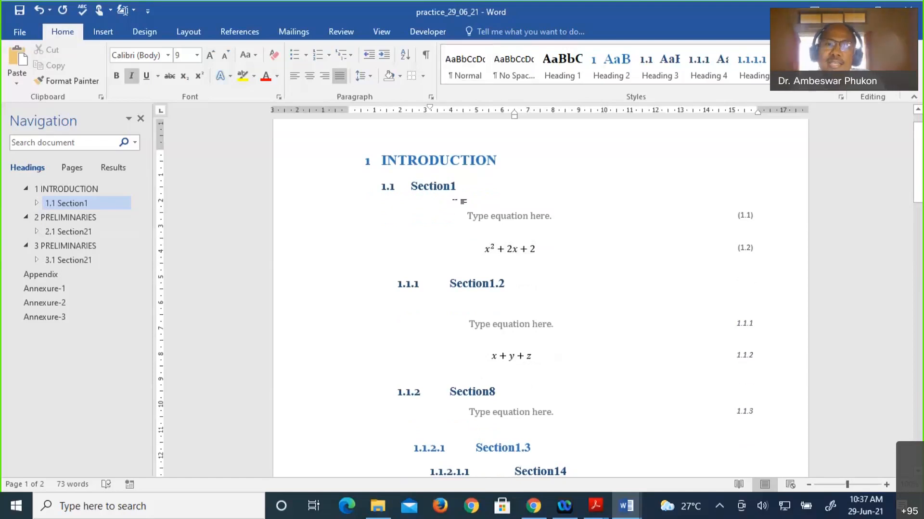
key(Return)
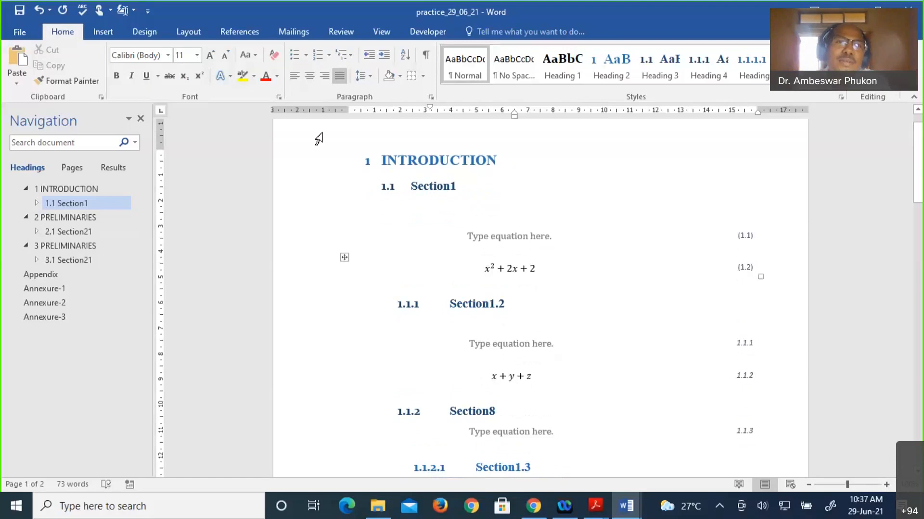
- Create a new caption label named Theorem2h and exclude the label from the caption
click(231, 33)
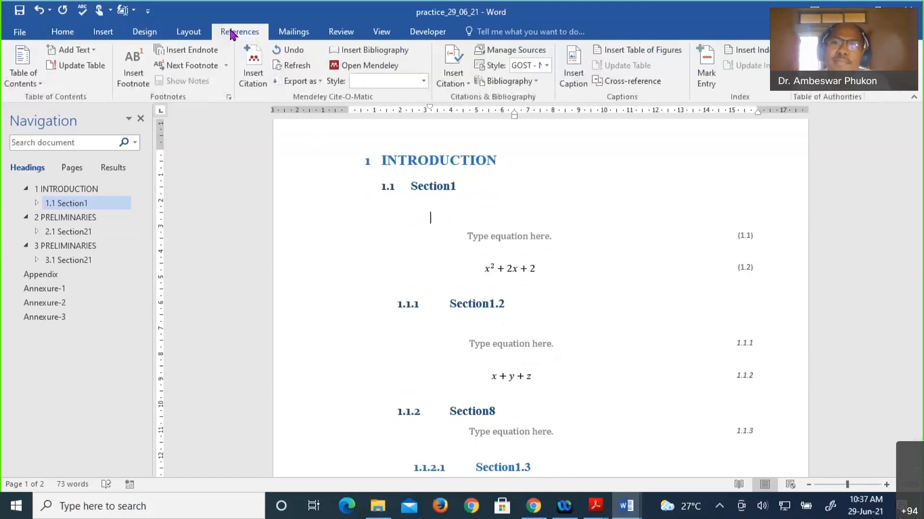
click(573, 72)
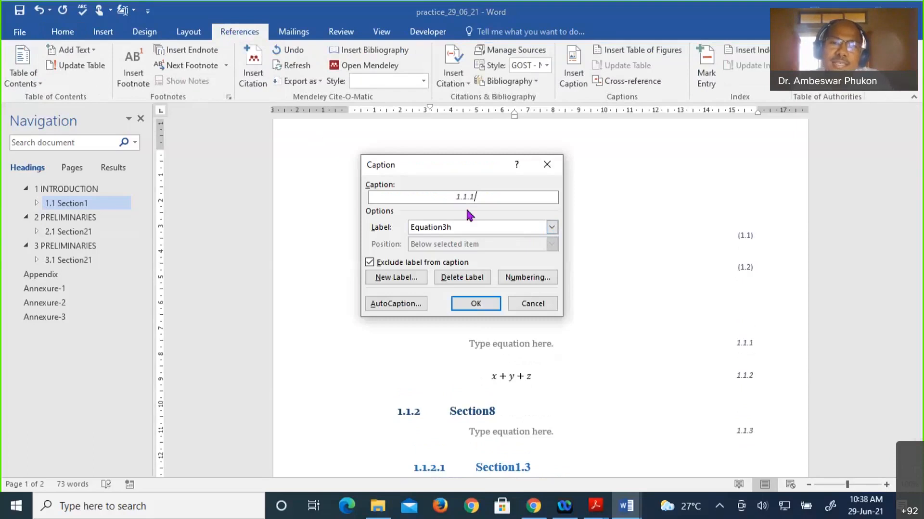
click(402, 281)
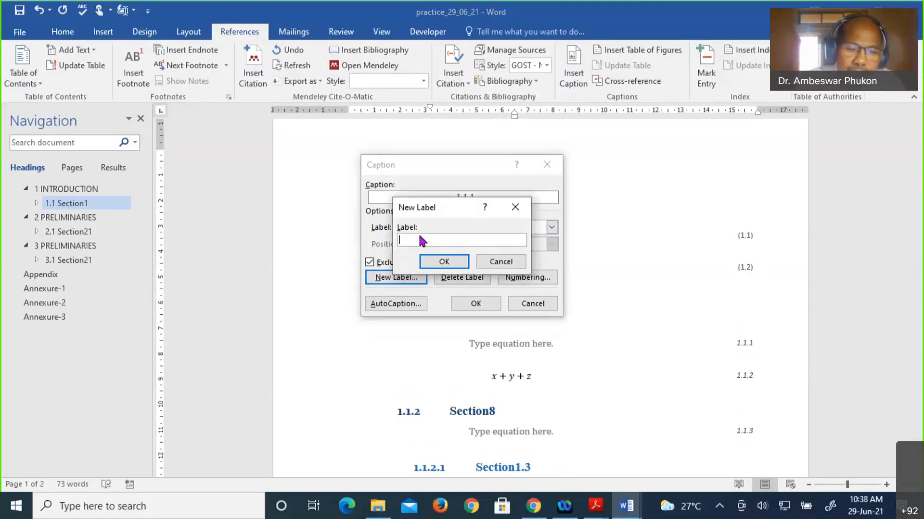
text(Theore)
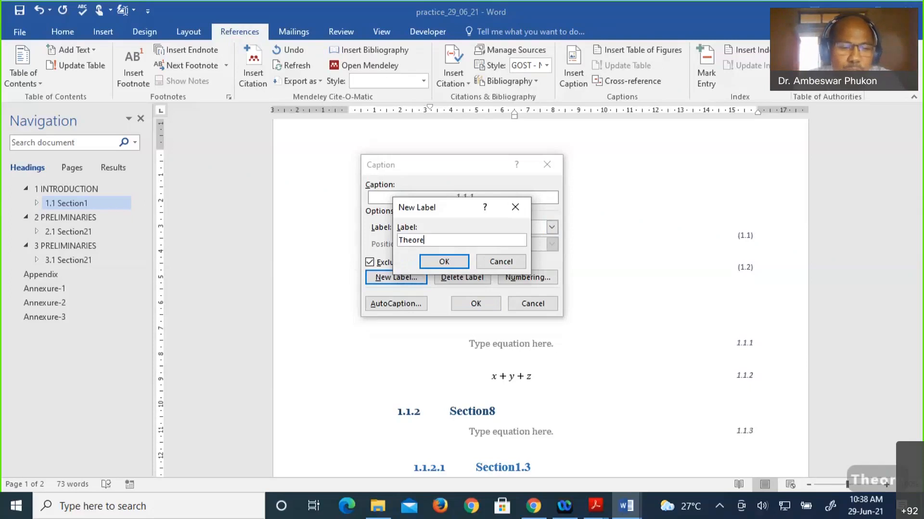
text(m2)
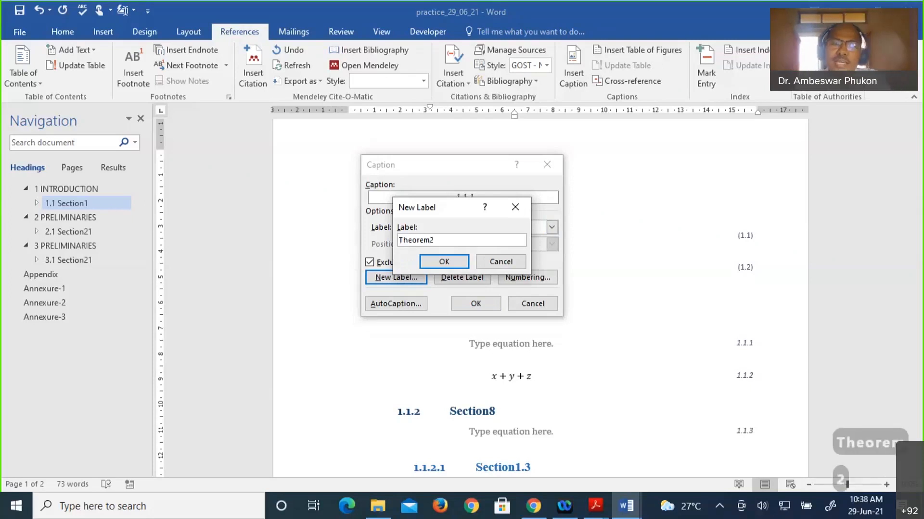
text(h)
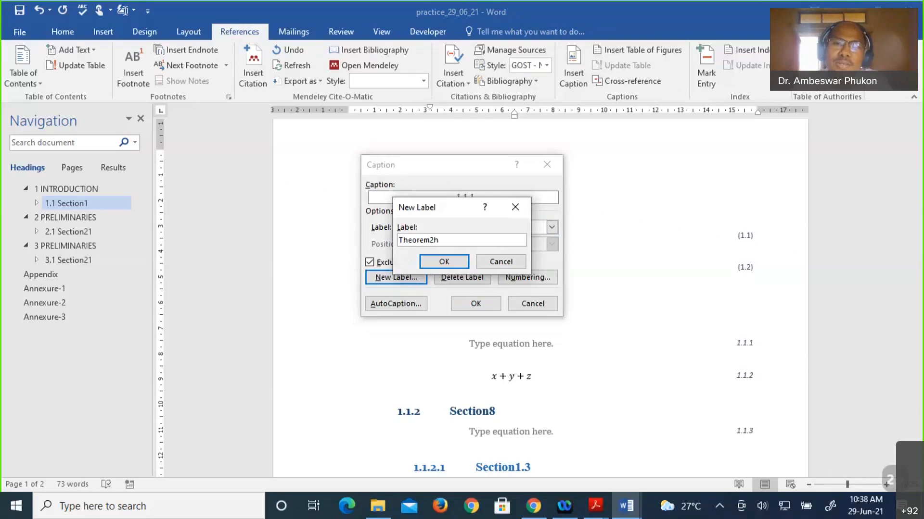
click(438, 265)
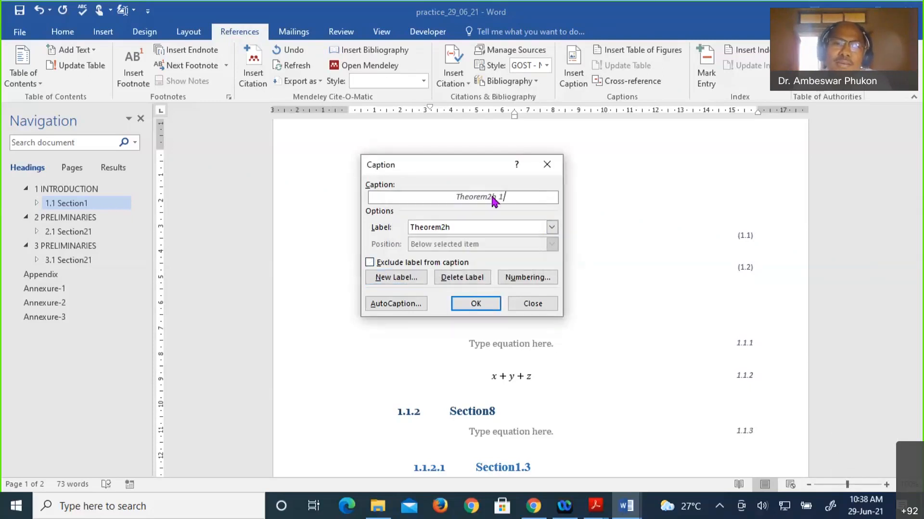
click(379, 264)
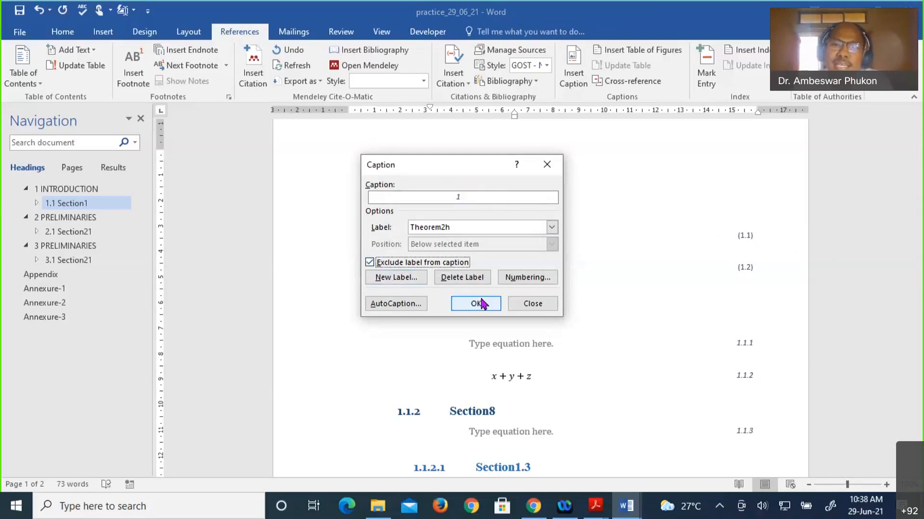
- Set the Theorem2h caption numbering to include the chapter number from Heading 2, with a period as separator
click(520, 283)
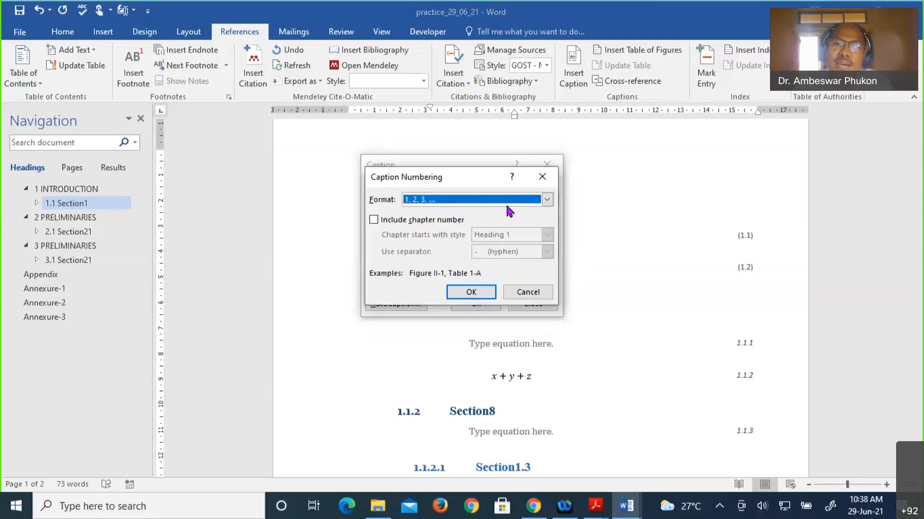
click(546, 200)
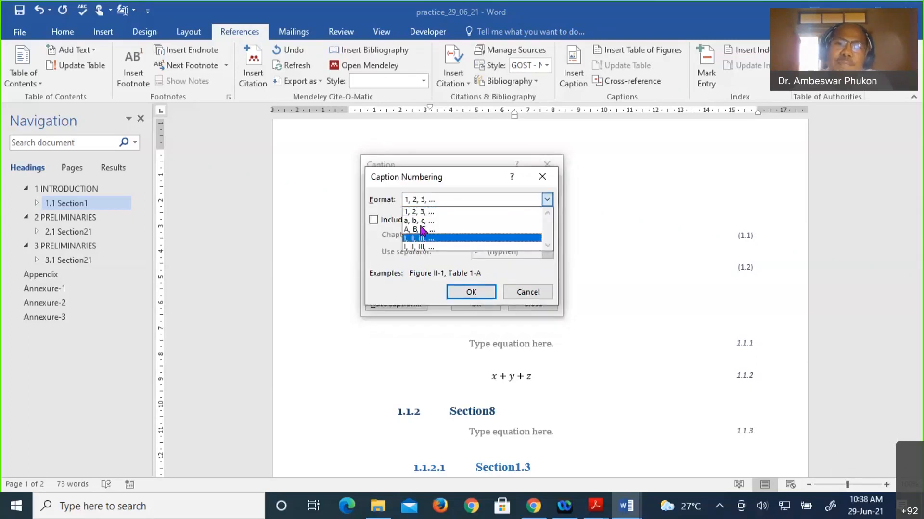
click(371, 224)
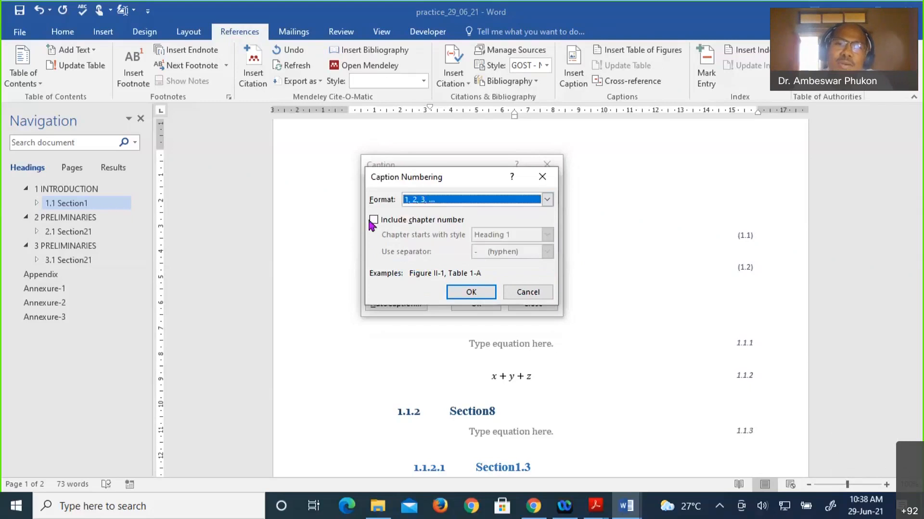
click(374, 222)
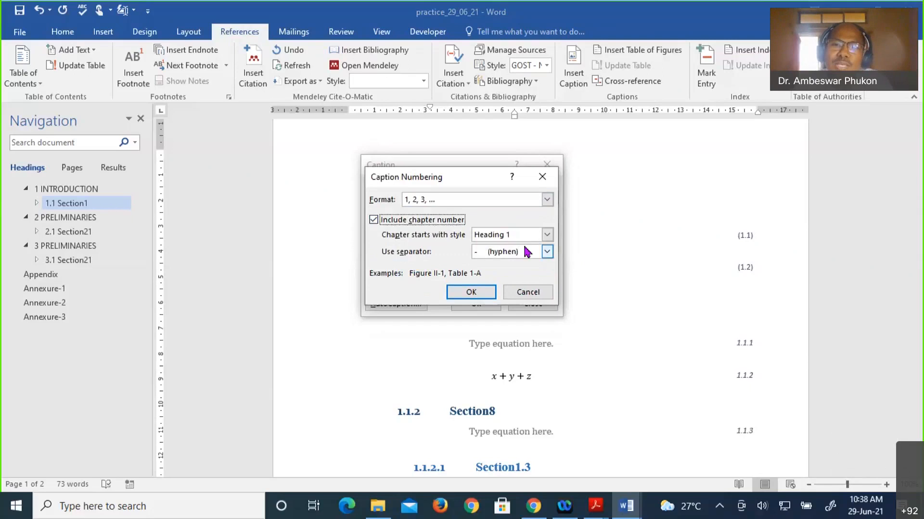
key(Tab)
key(Down)
click(547, 252)
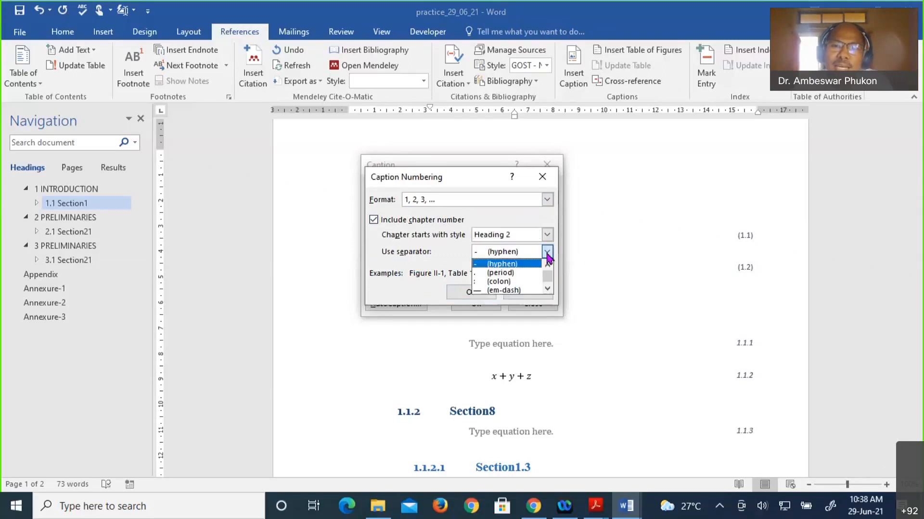
click(505, 273)
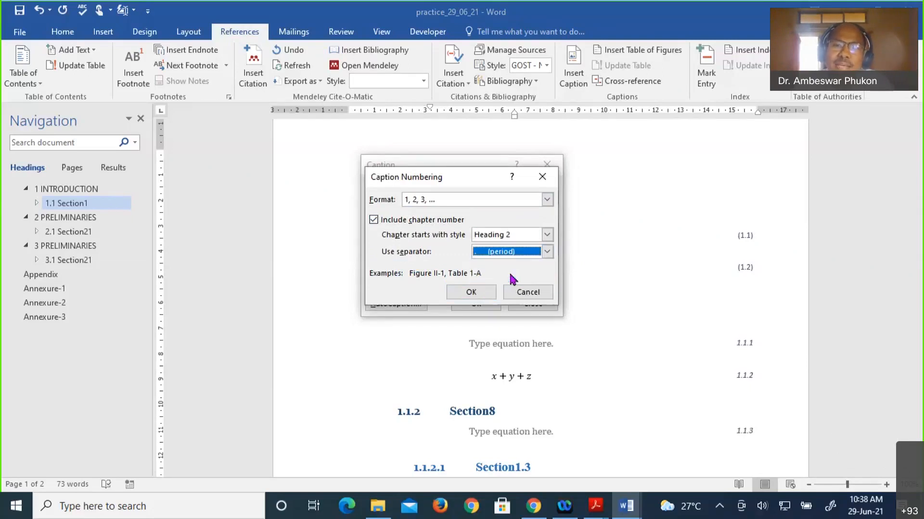
click(471, 293)
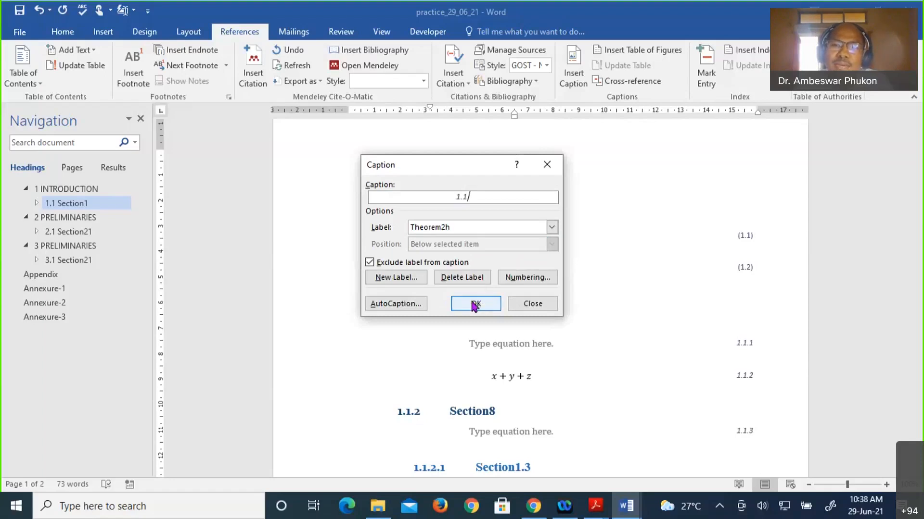
- Insert the Theorem2h caption under 1.1 Section1, add the word Theorem before its number and select the whole line
click(475, 305)
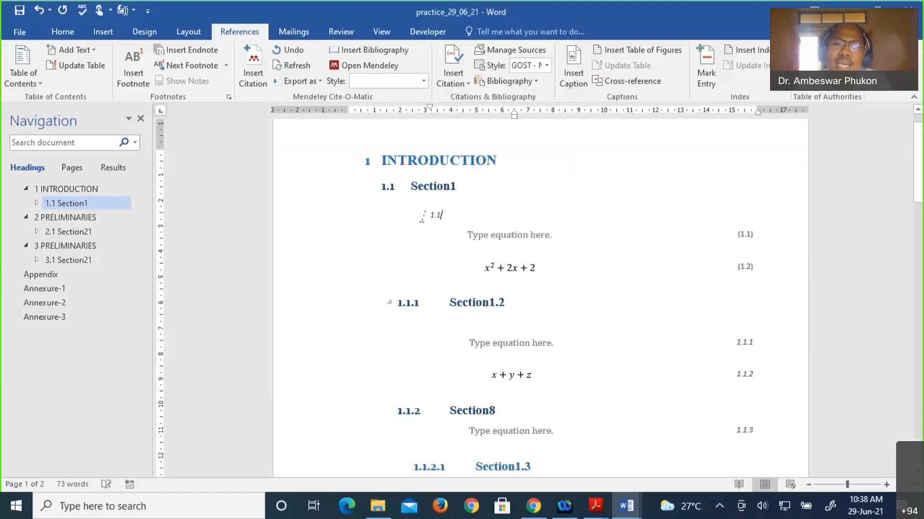
click(422, 217)
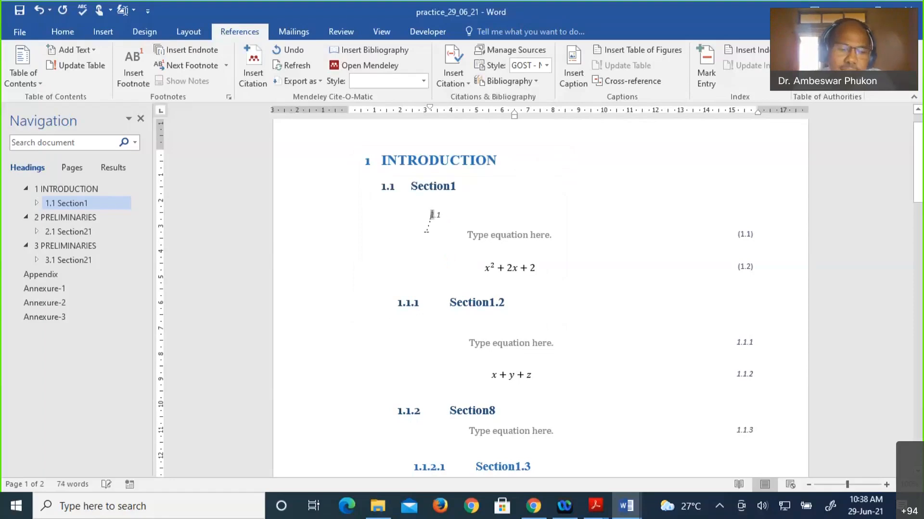
text(Theorem)
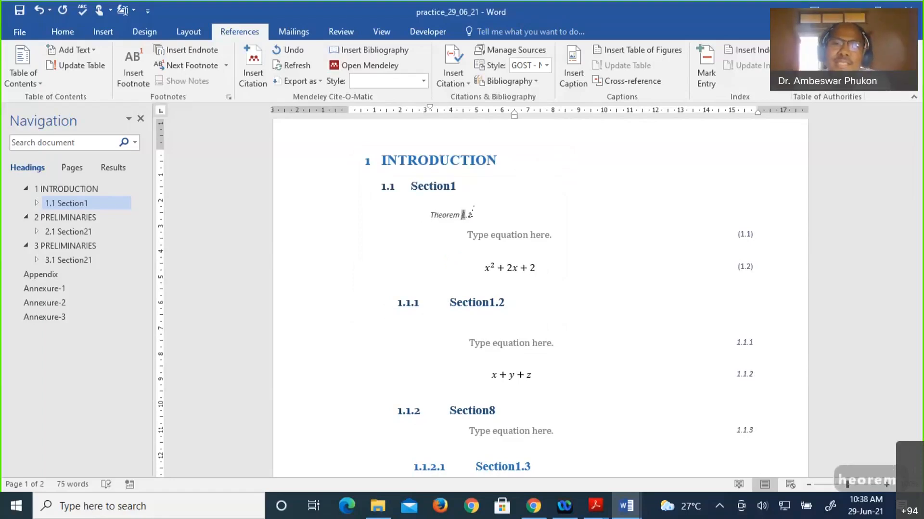
triple_click(432, 216)
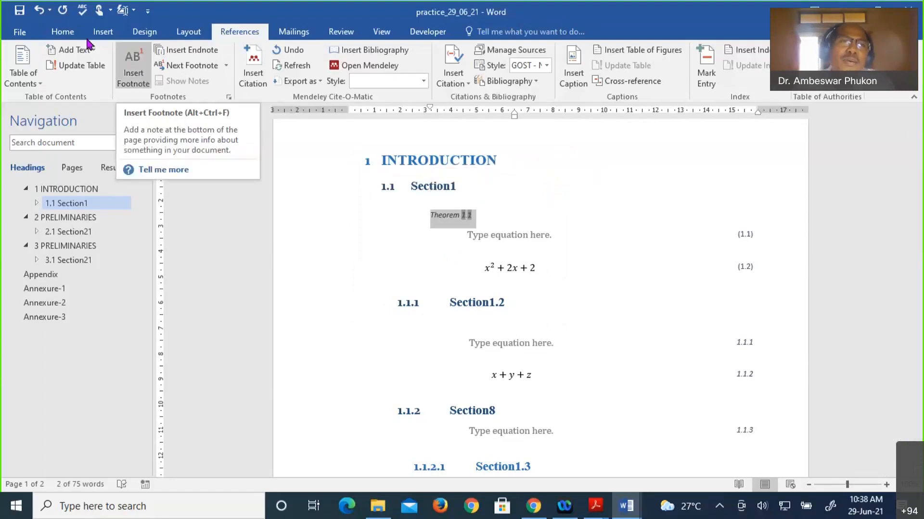
- Format the selected theorem line under 1.1 Section1 as non-italic, bold, 12 pt Times New Roman
click(66, 35)
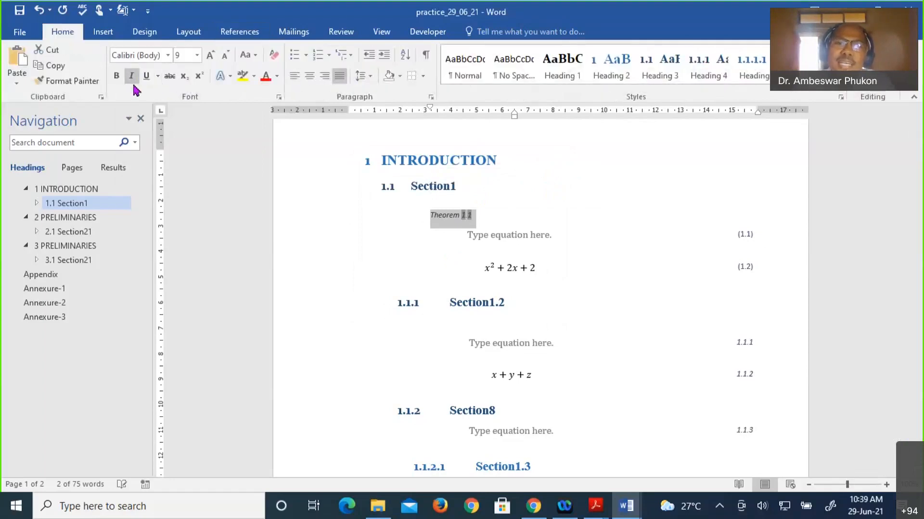
click(131, 77)
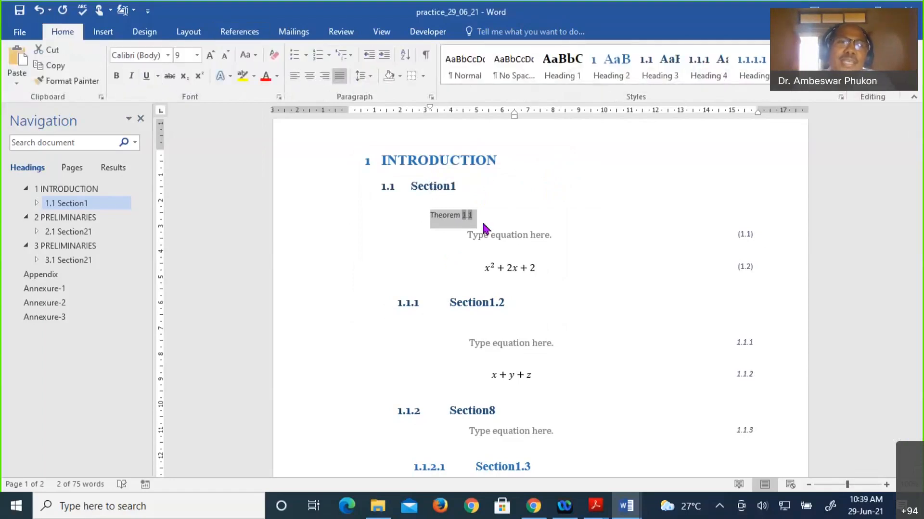
click(198, 56)
click(181, 123)
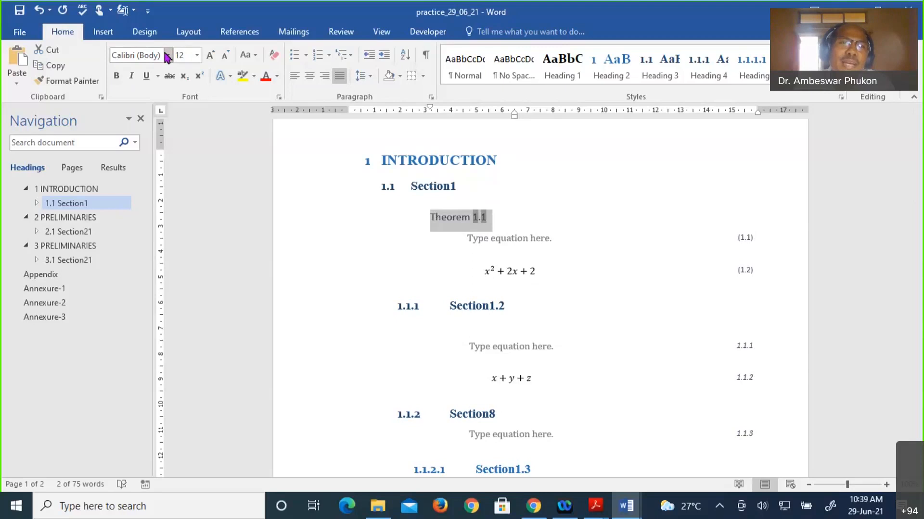
click(168, 56)
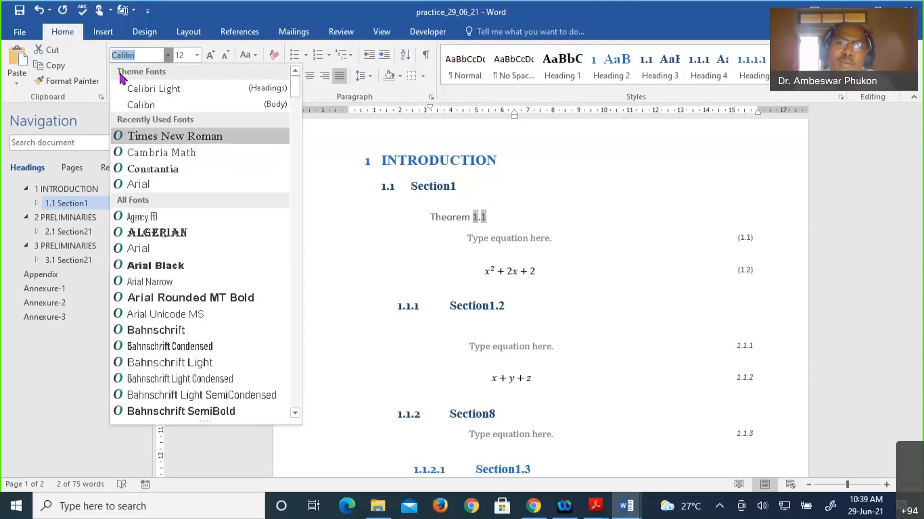
click(174, 136)
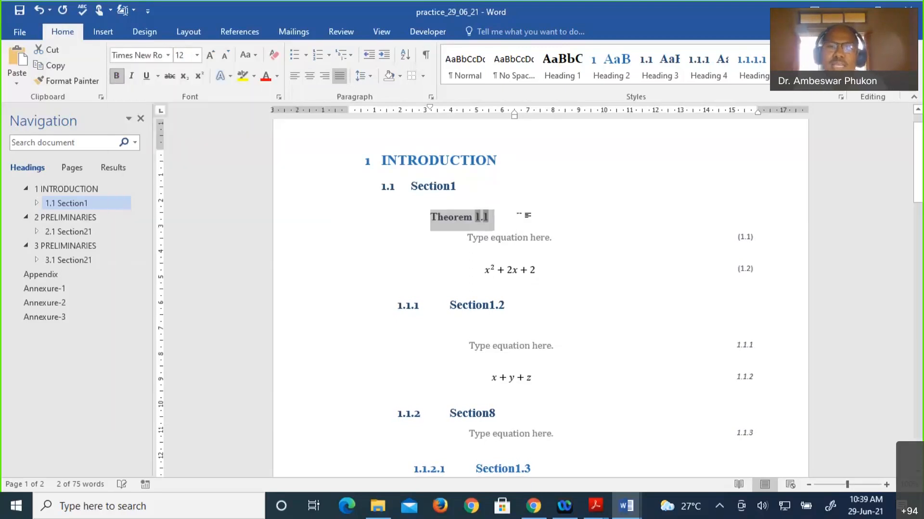
- Copy the theorem line onto a new line below the 2.1 Section21 heading and update its number field
click(519, 215)
drag(430, 217, 534, 231)
key(ctrl+c)
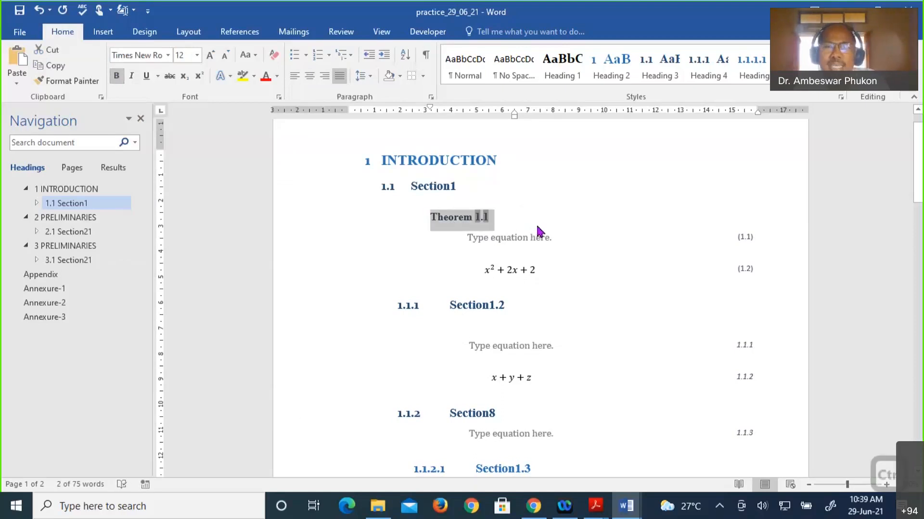
scroll(558, 260, down, 1)
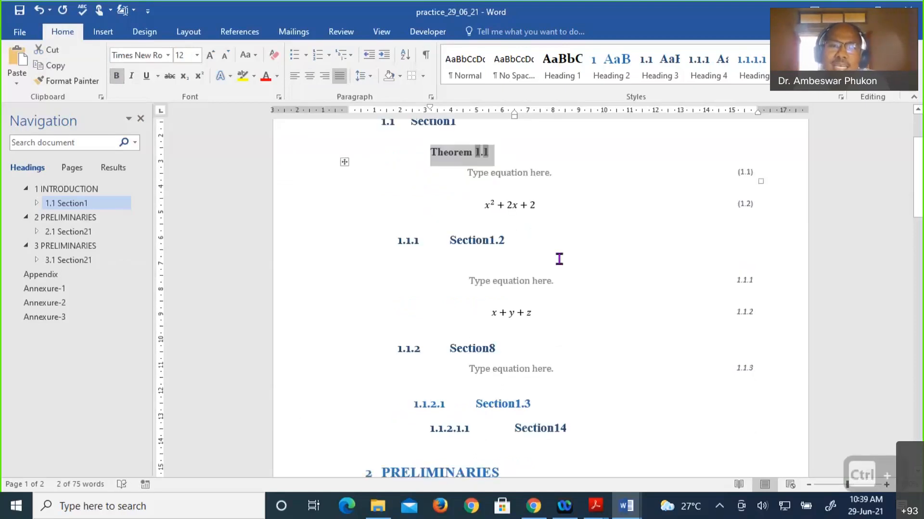
scroll(559, 259, down, 4)
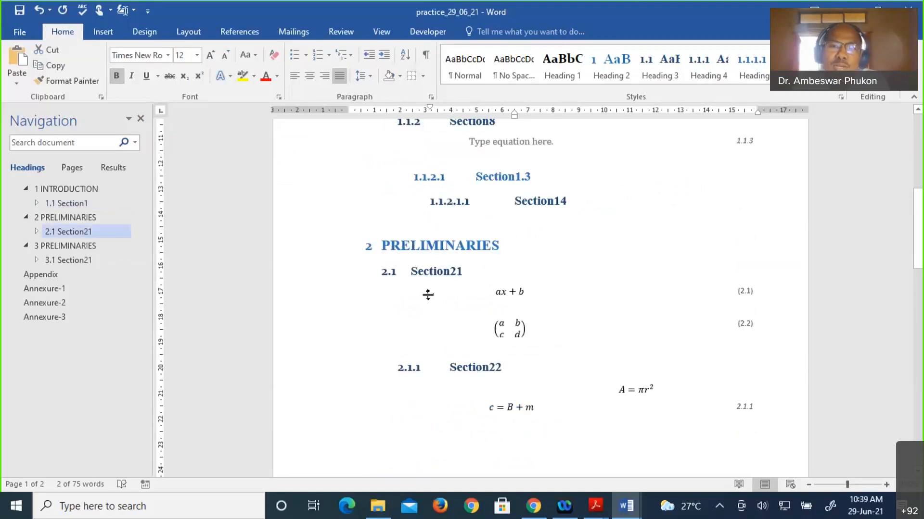
click(495, 292)
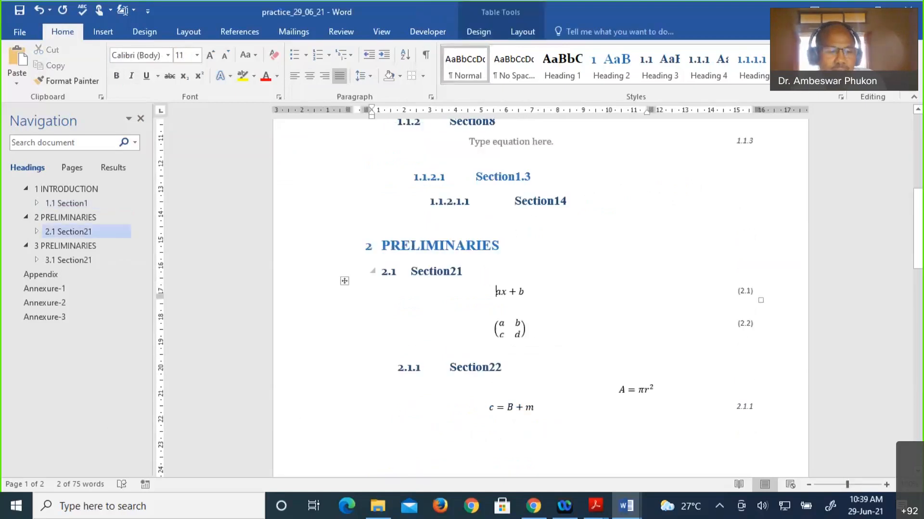
click(463, 272)
key(Return)
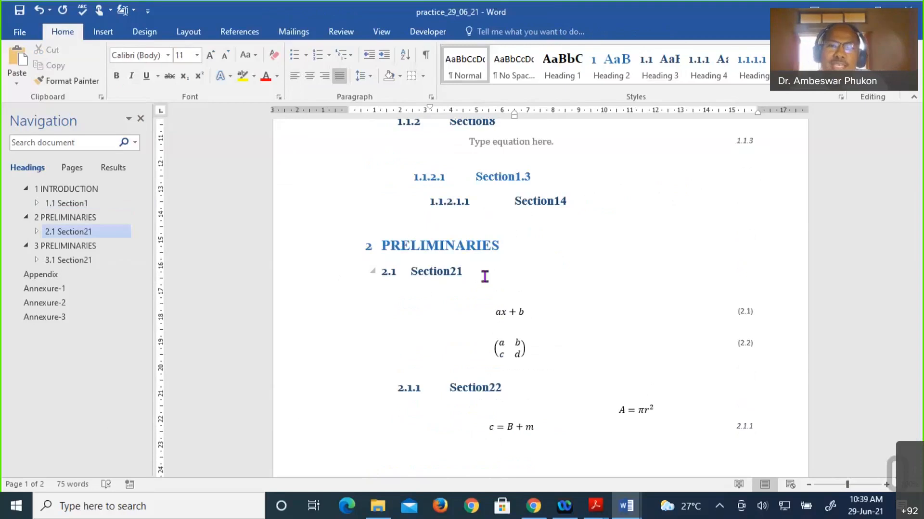
key(ctrl+v)
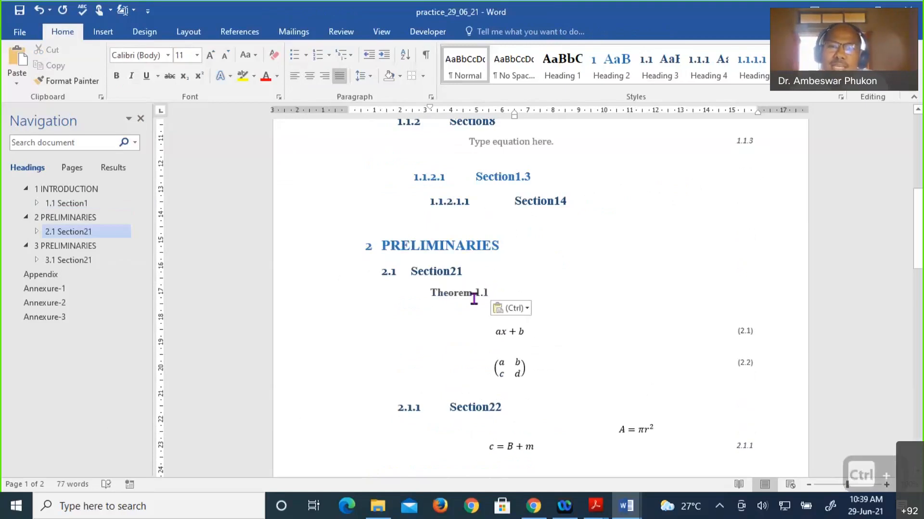
right_click(482, 295)
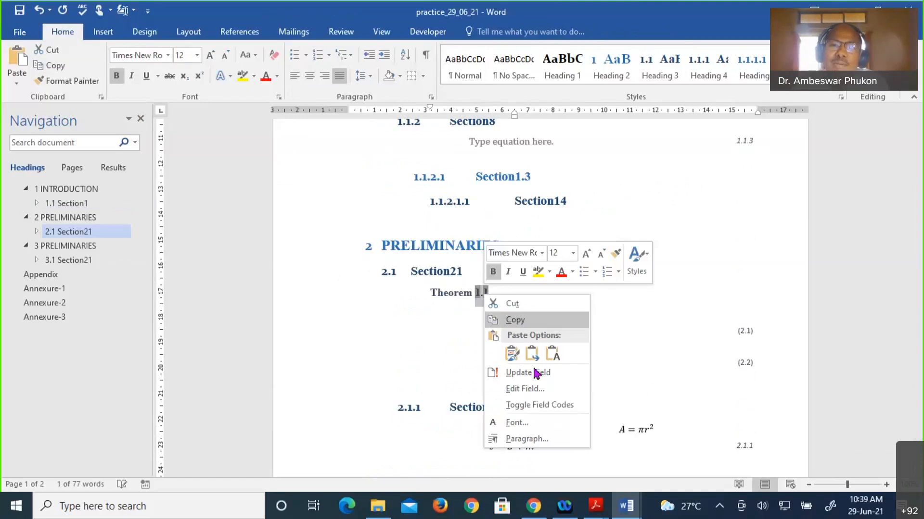
click(535, 372)
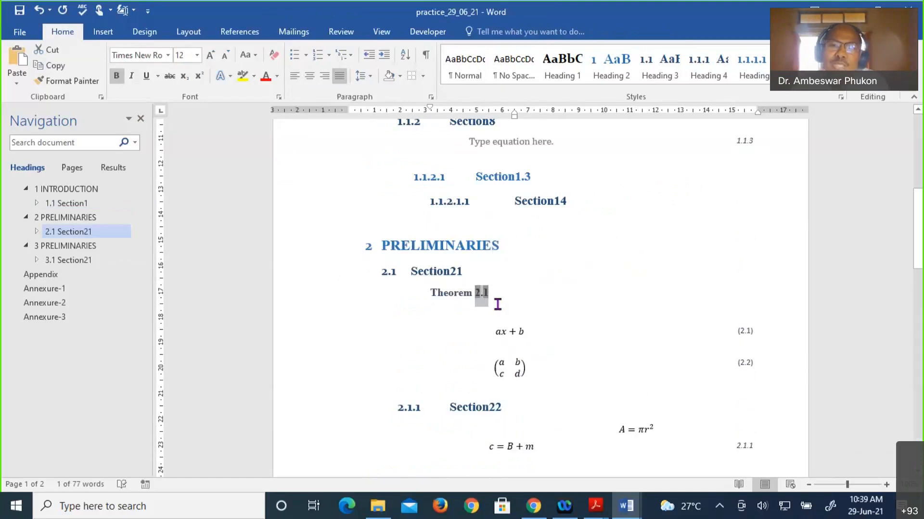
- Paste the theorem line onto a new line below the 3.1 Section21 heading and update its number field
scroll(498, 304, down, 5)
scroll(497, 304, down, 2)
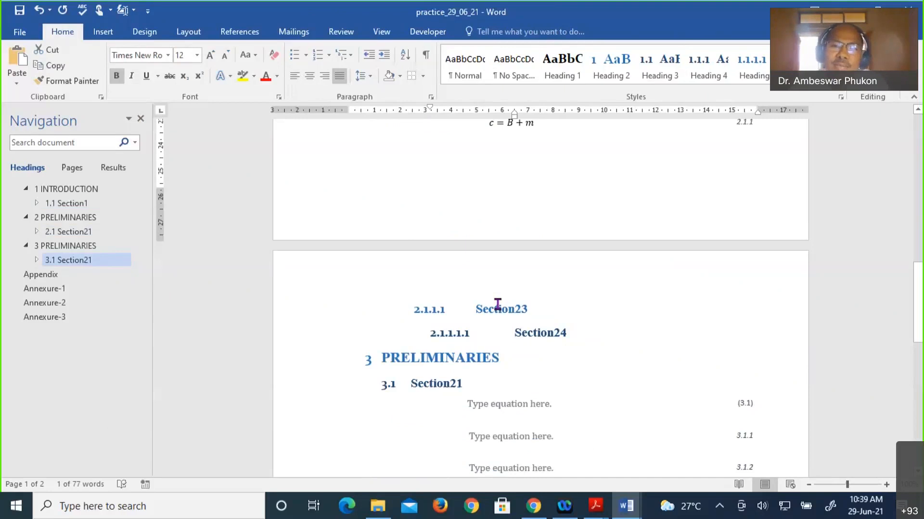
scroll(498, 304, down, 2)
click(539, 283)
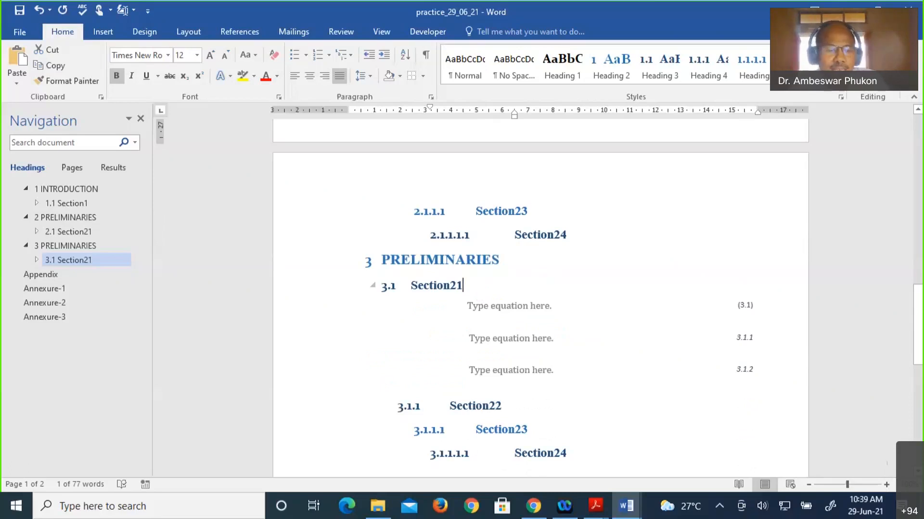
key(Return)
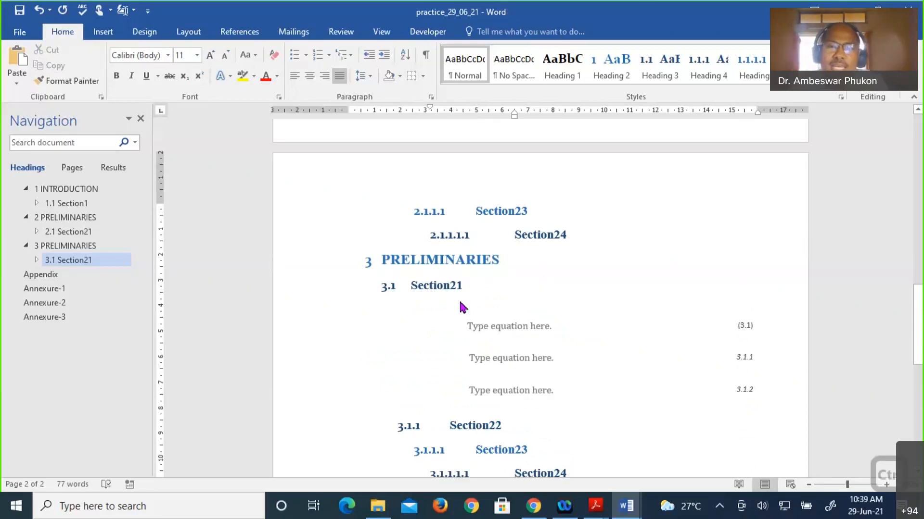
key(ctrl+v)
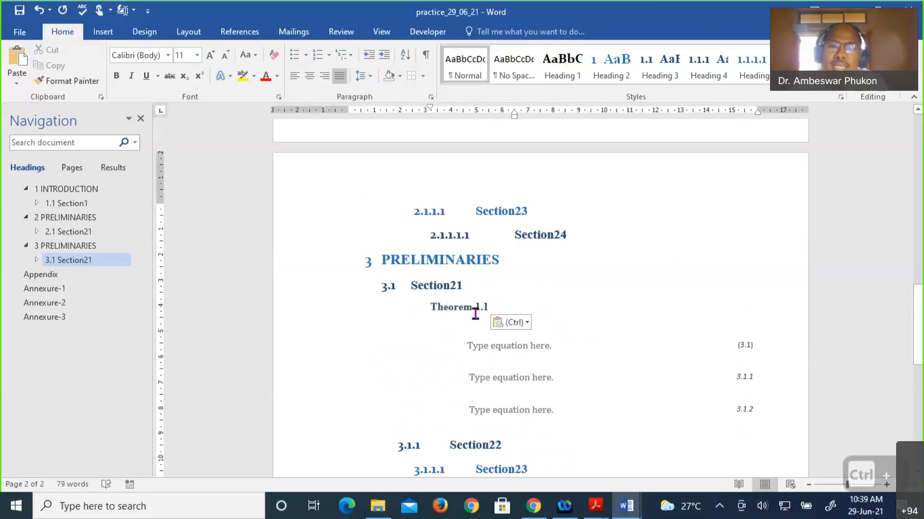
drag(475, 314, 489, 308)
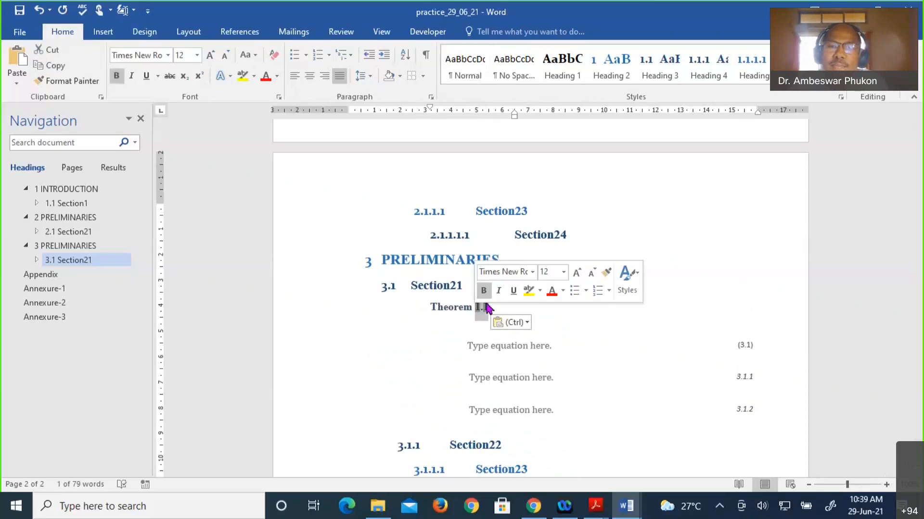
right_click(487, 308)
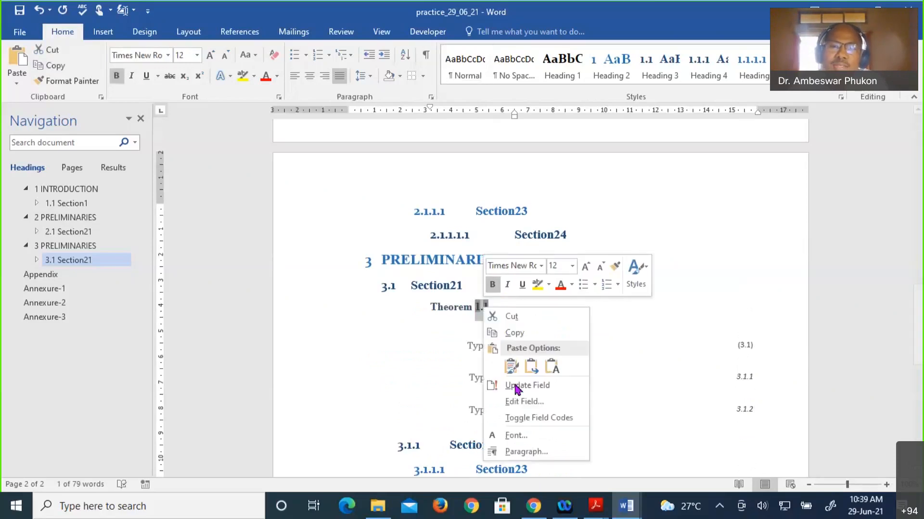
- Update the theorem number field under heading 3.1 Section21
click(516, 386)
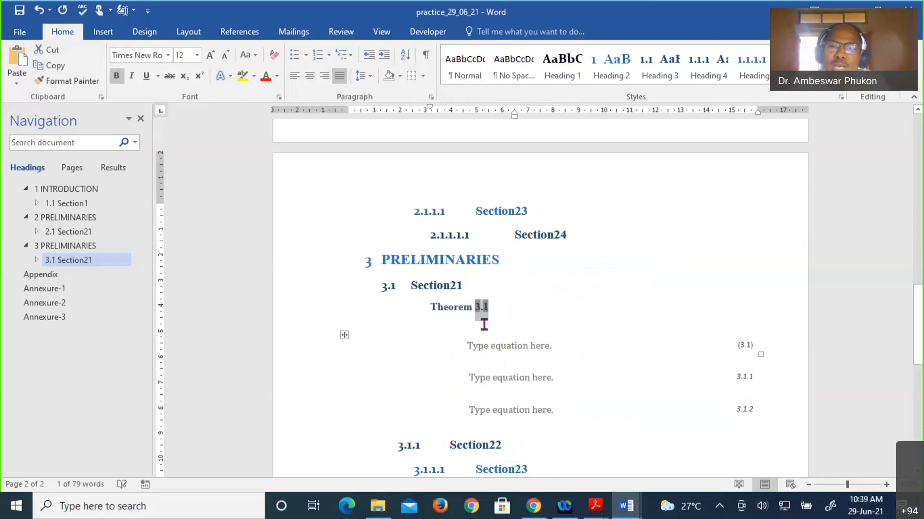
click(454, 331)
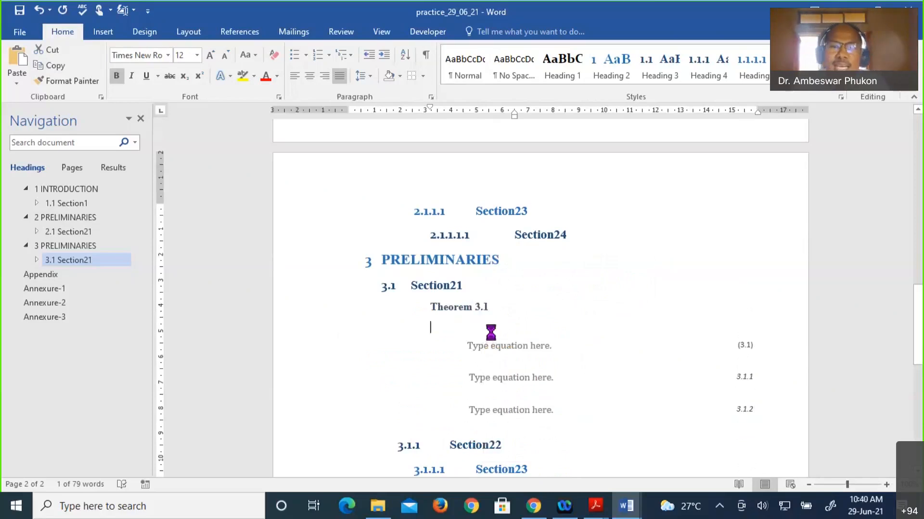
key(ctrl+v)
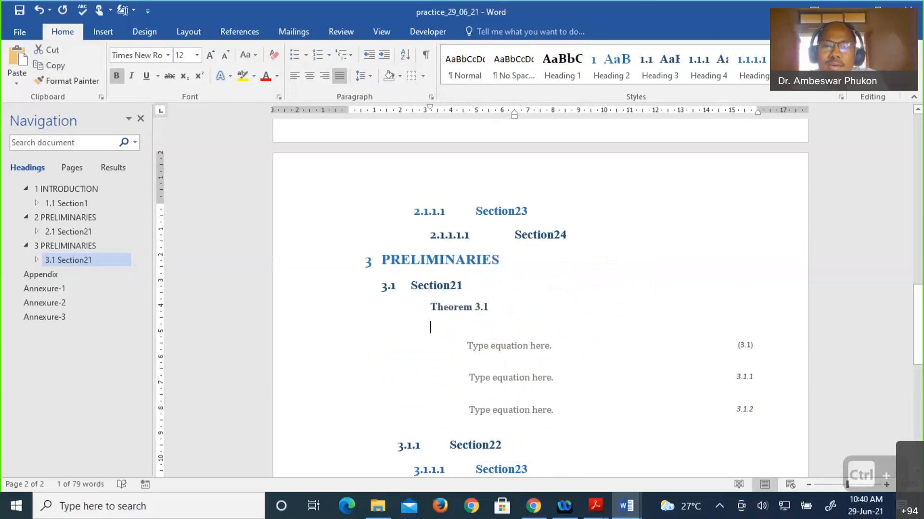
text(v)
key(BackSpace)
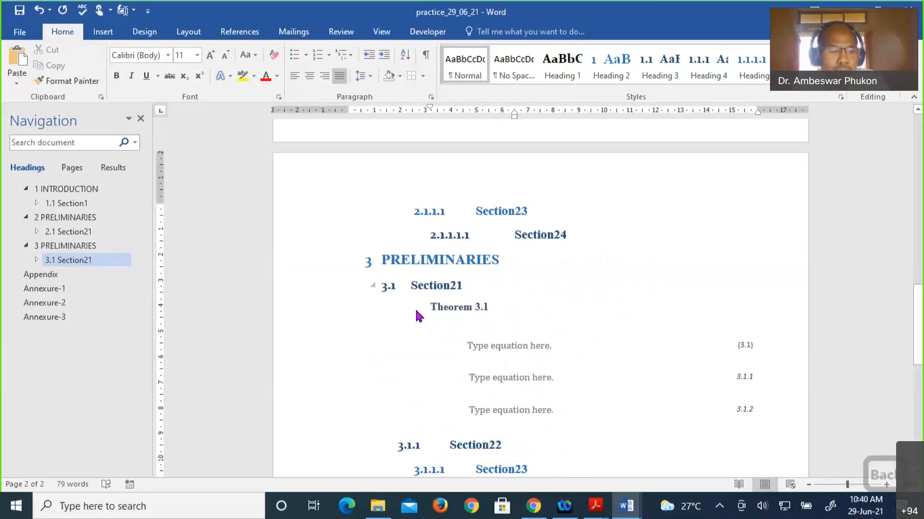
- Copy the theorem line under heading 3.1 Section21 and paste it on the blank line directly below
click(416, 311)
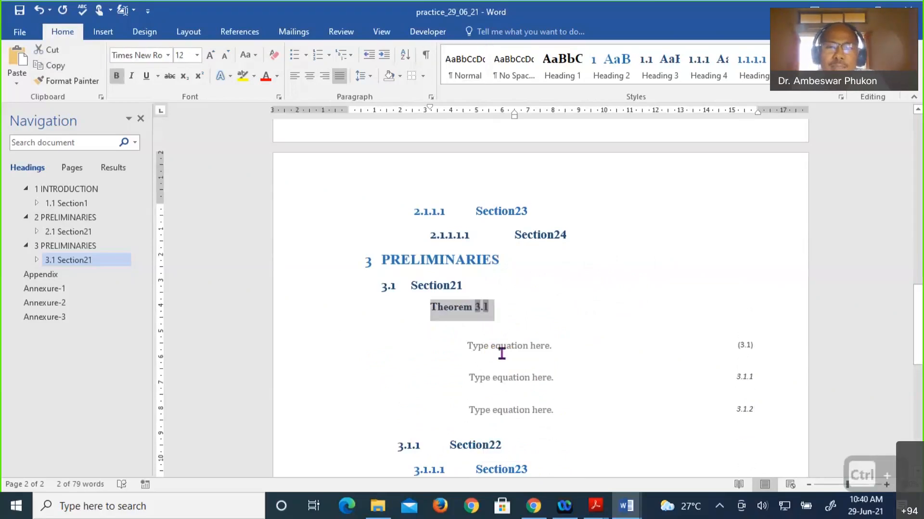
click(503, 332)
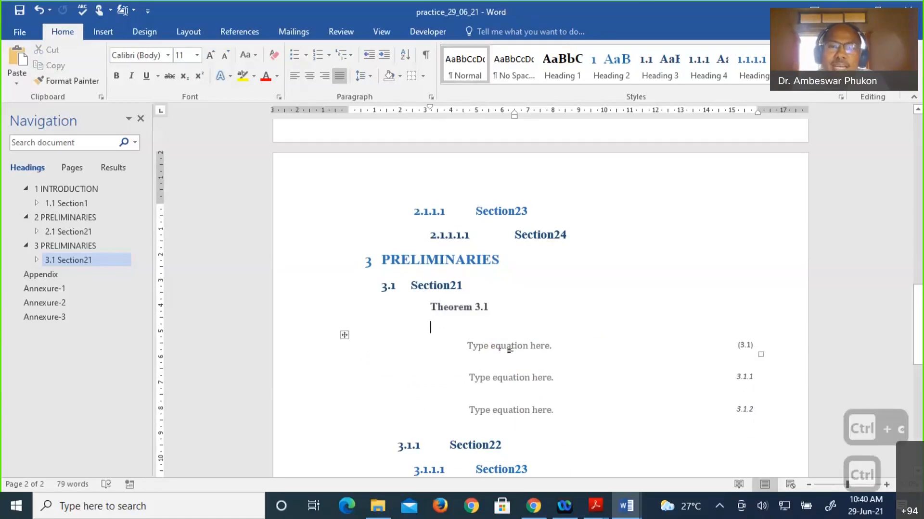
key(ctrl+v)
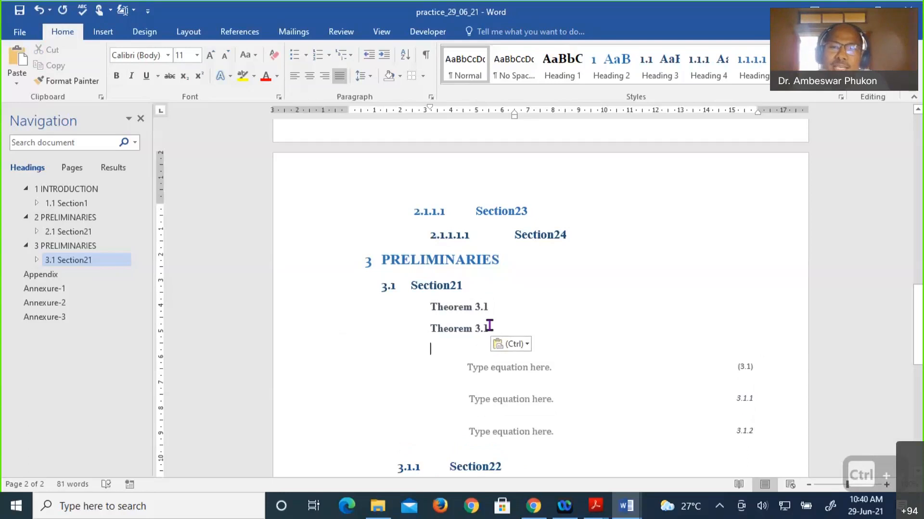
- Update the number field of the second theorem line under heading 3.1 Section21
right_click(488, 327)
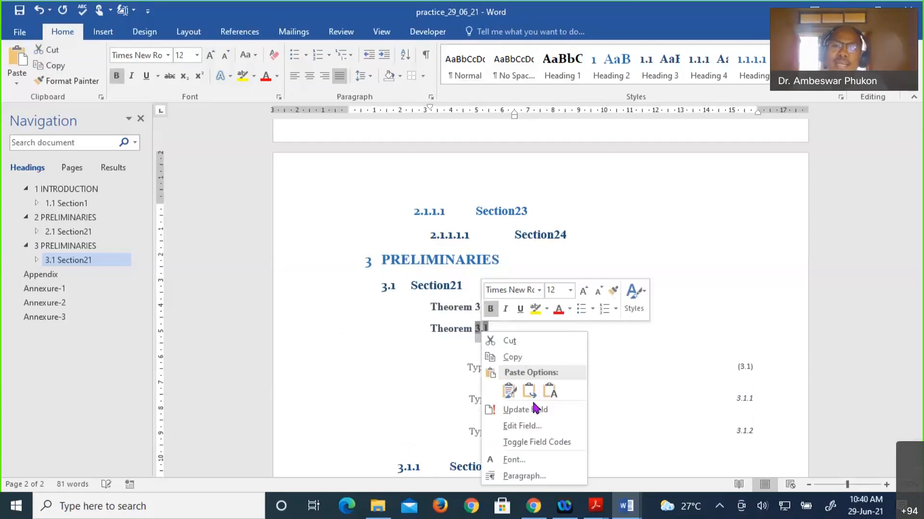
click(535, 409)
click(533, 335)
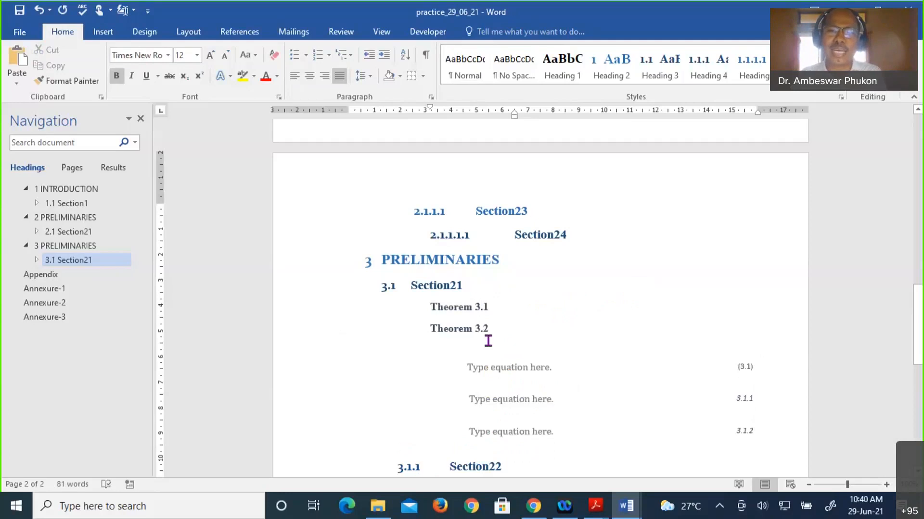
- On the blank line under heading 1.1.1 Section1.2, start a caption with a new label Theorem3h and exclude the label from the caption
scroll(488, 340, up, 2)
scroll(487, 341, up, 1)
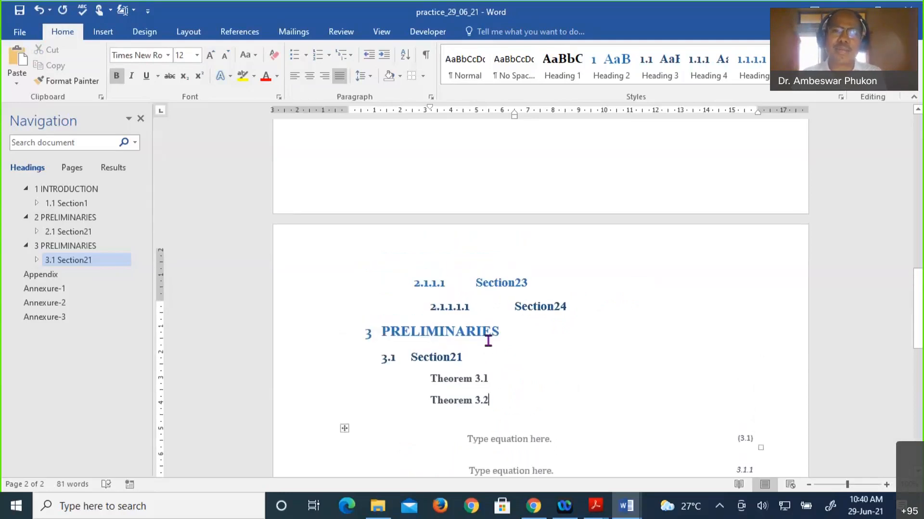
scroll(487, 341, up, 10)
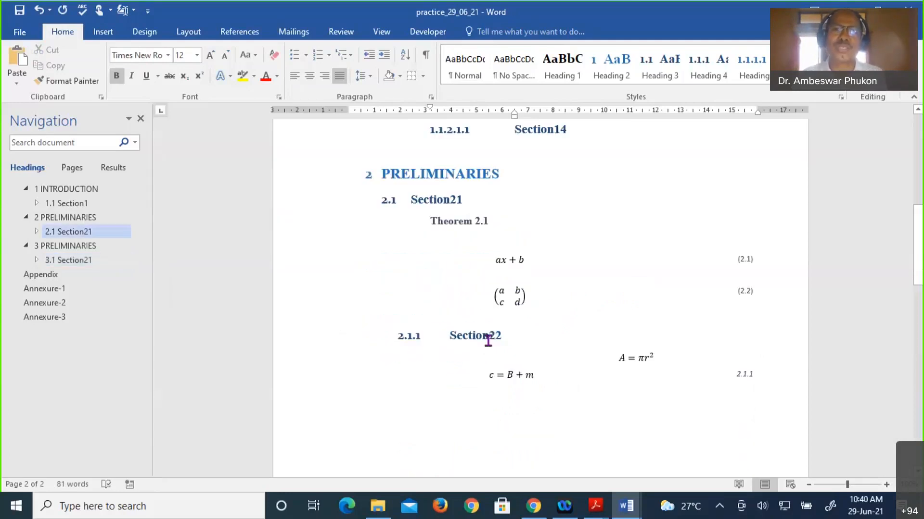
scroll(488, 340, up, 5)
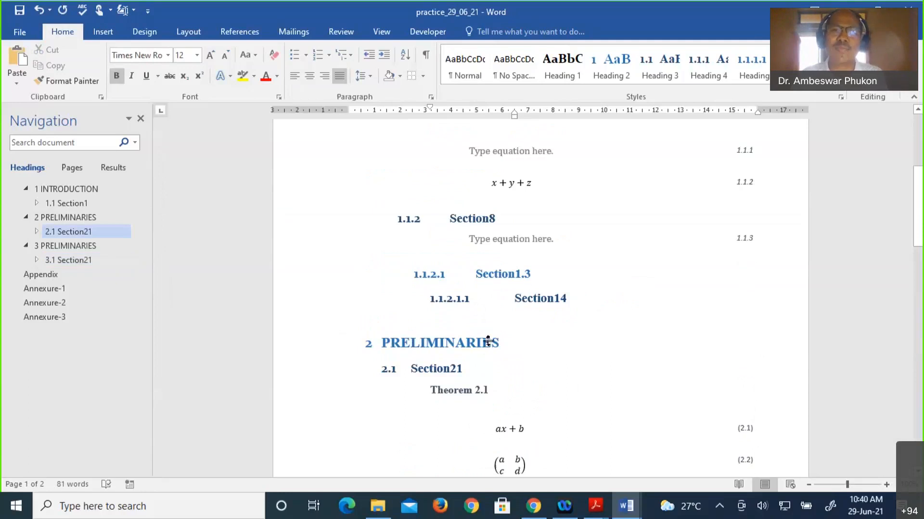
scroll(488, 340, up, 3)
scroll(488, 341, up, 4)
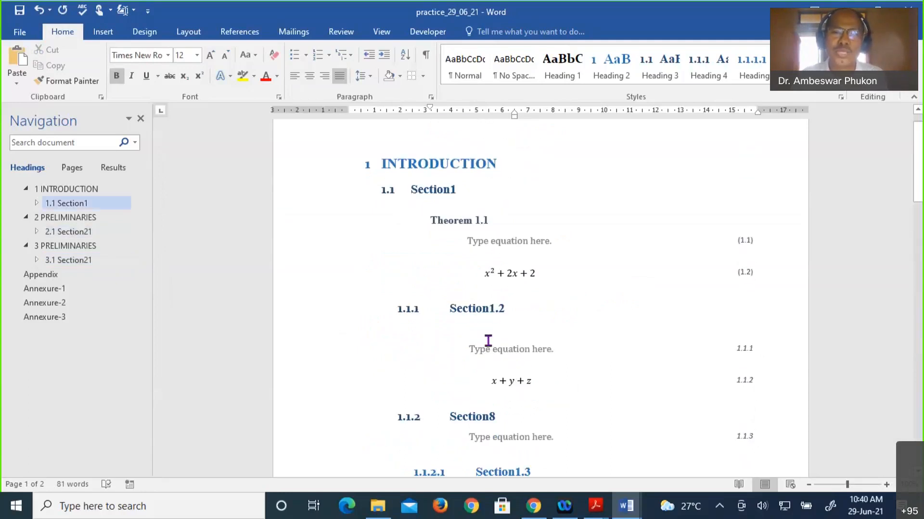
scroll(503, 317, down, 3)
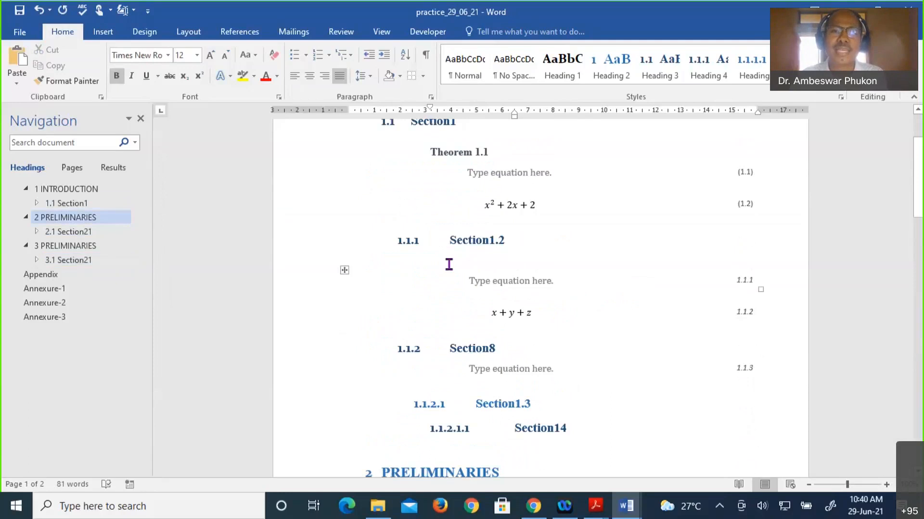
click(449, 264)
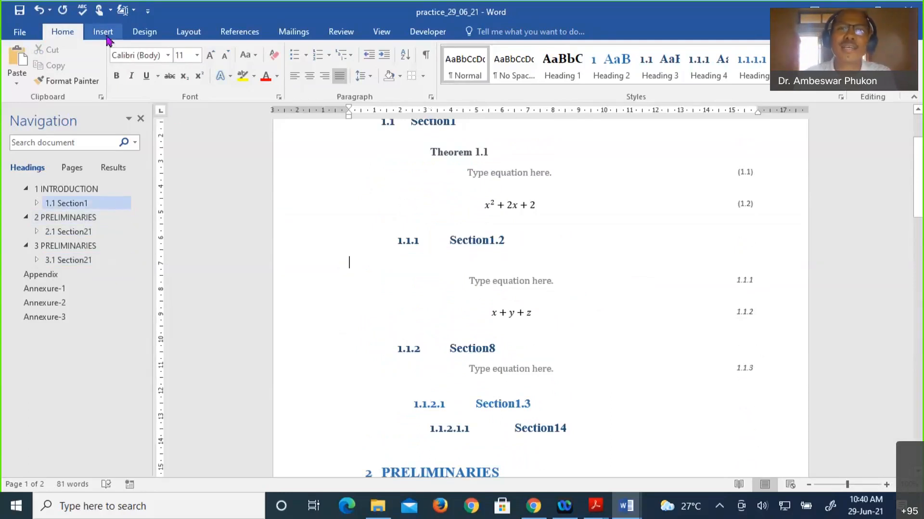
click(103, 33)
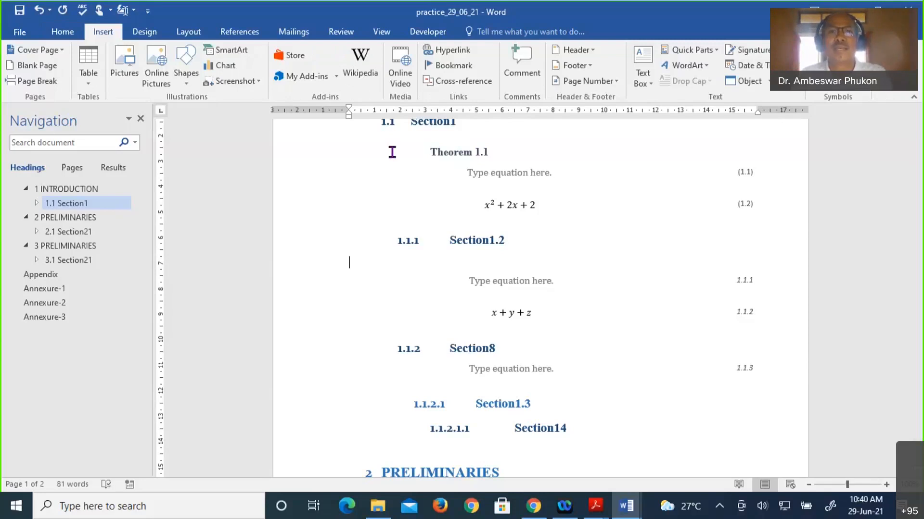
click(252, 34)
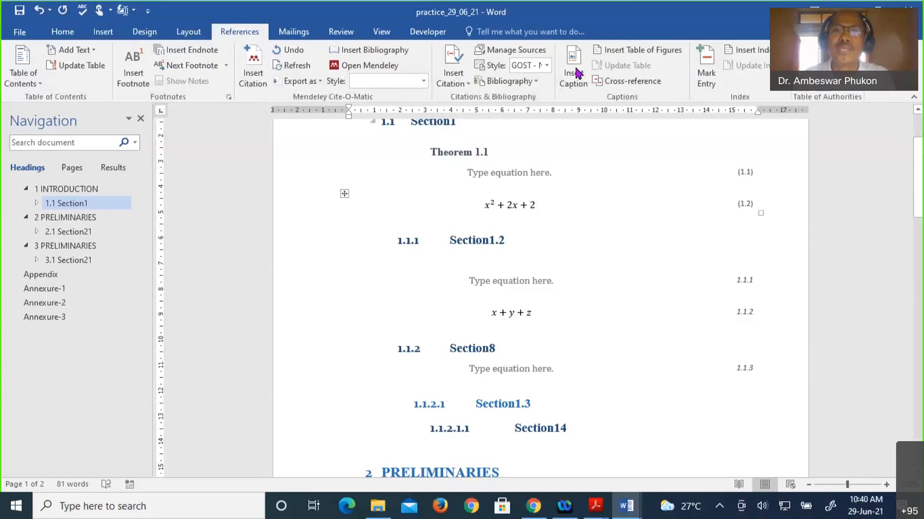
click(575, 72)
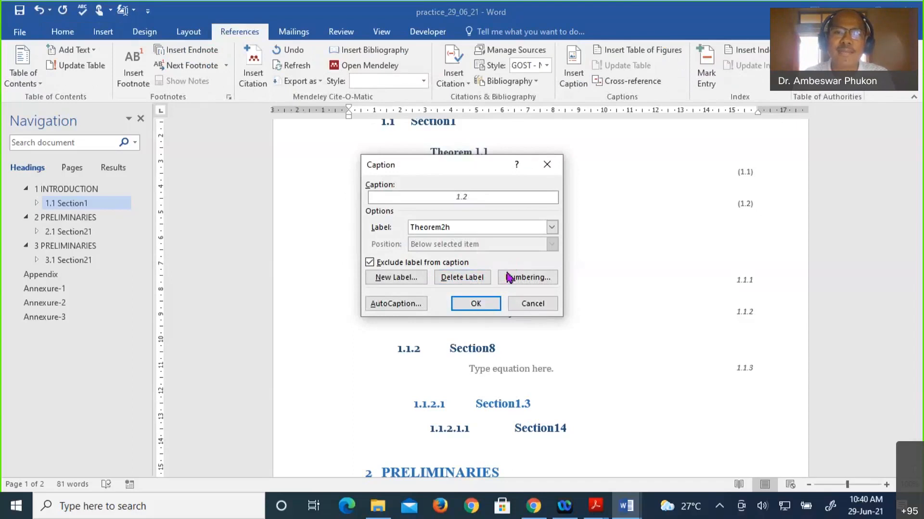
click(395, 278)
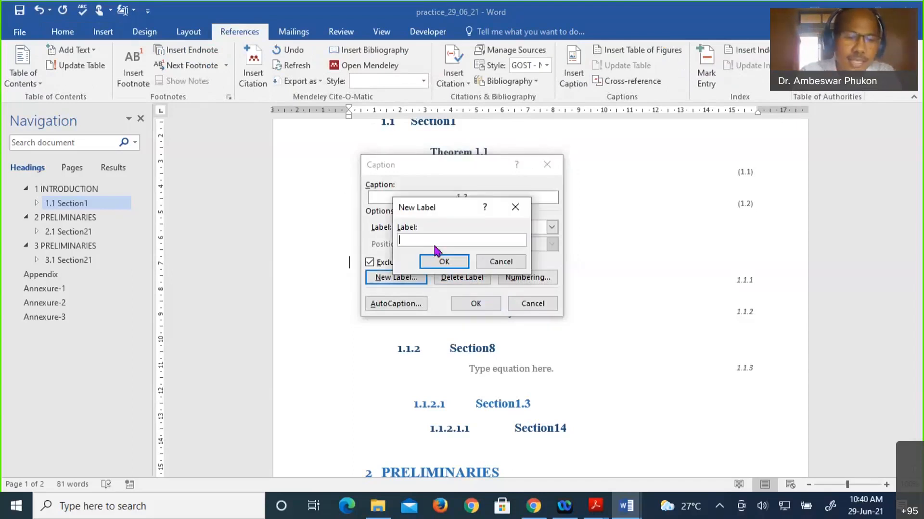
text(The)
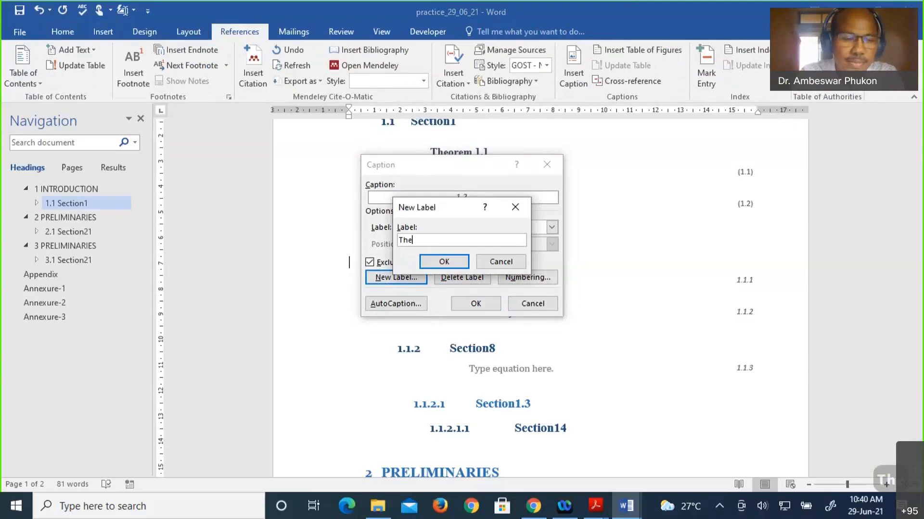
text(orem3h)
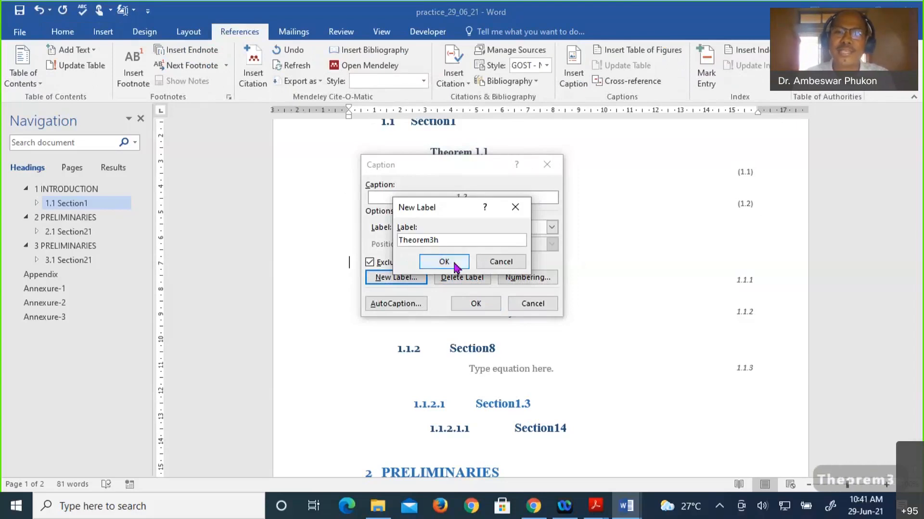
click(443, 261)
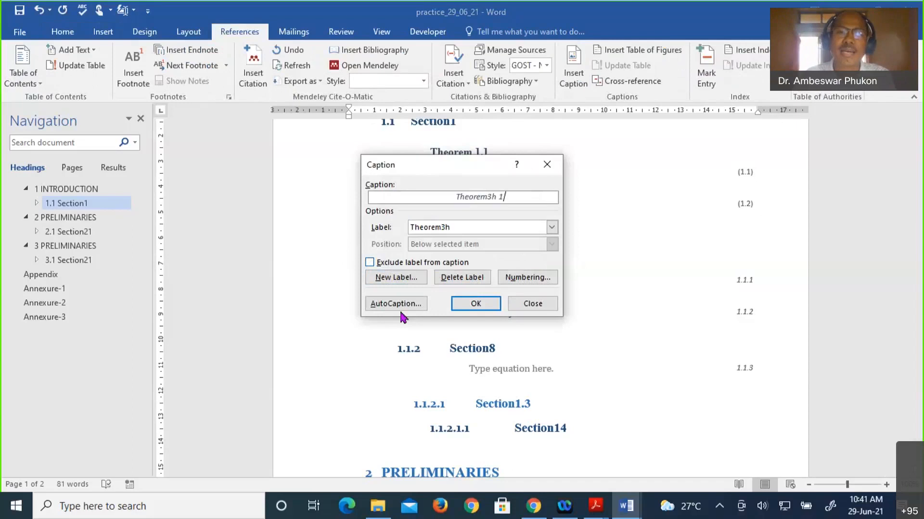
click(369, 263)
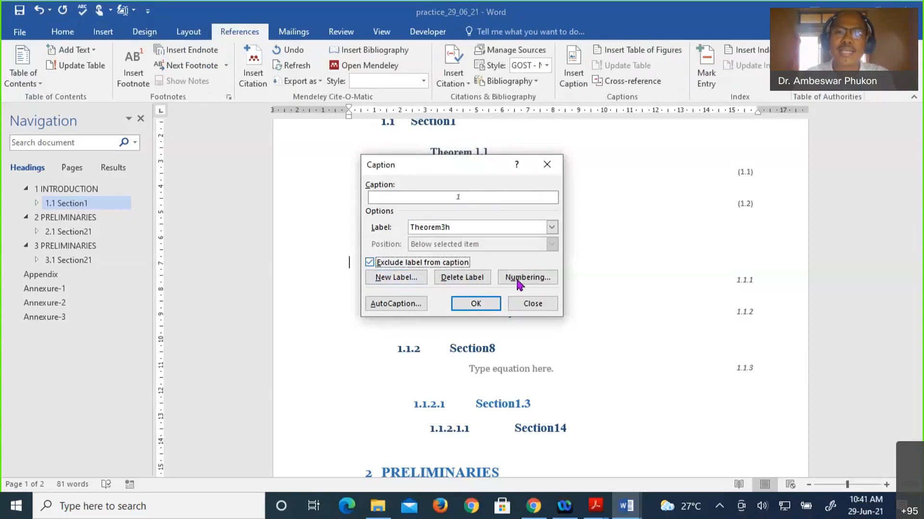
- Set the caption numbering to include the chapter number from Heading 3 with a period separator, and insert the caption
click(518, 282)
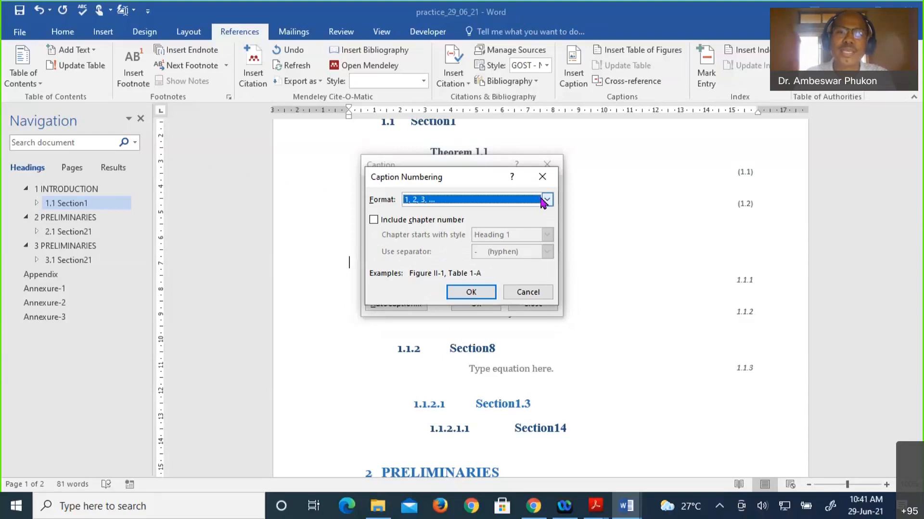
click(374, 219)
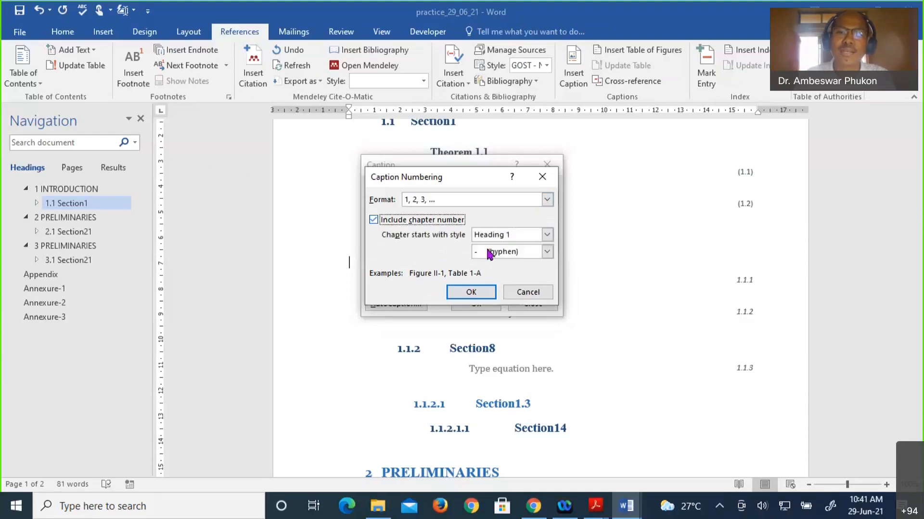
click(547, 234)
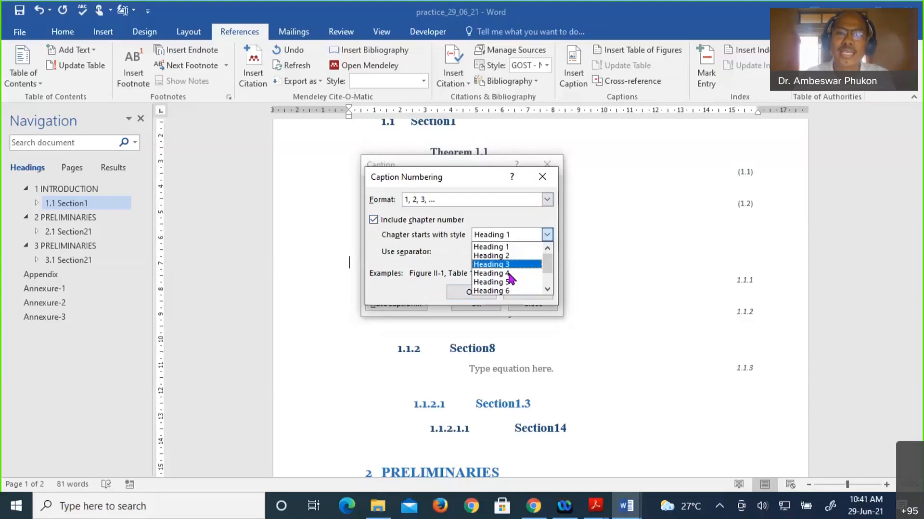
click(511, 265)
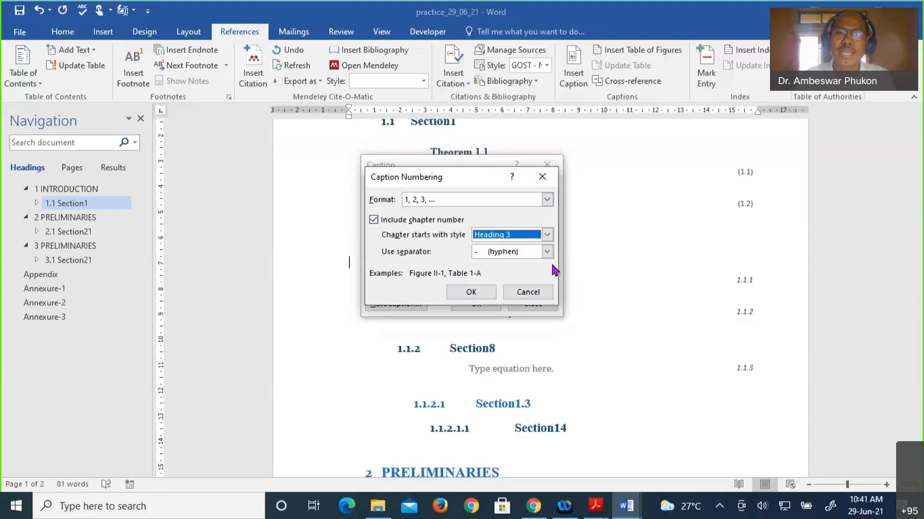
click(547, 252)
click(513, 273)
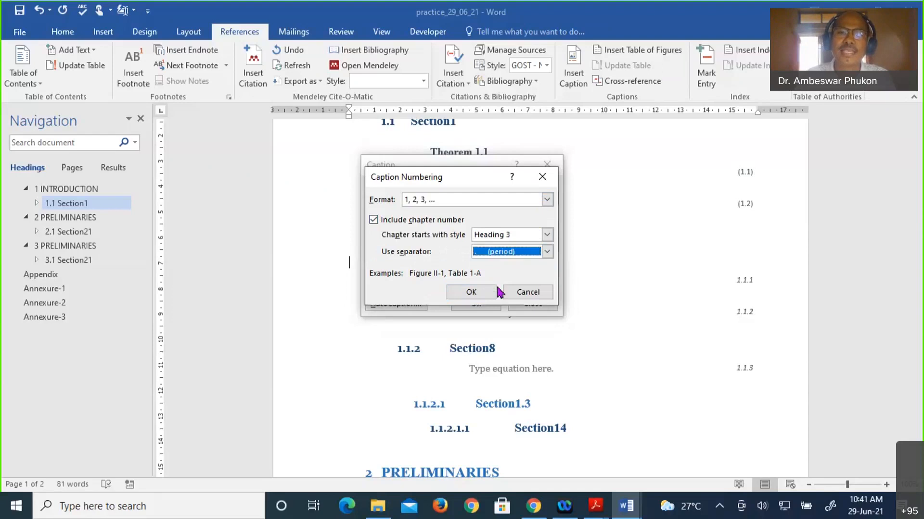
click(470, 292)
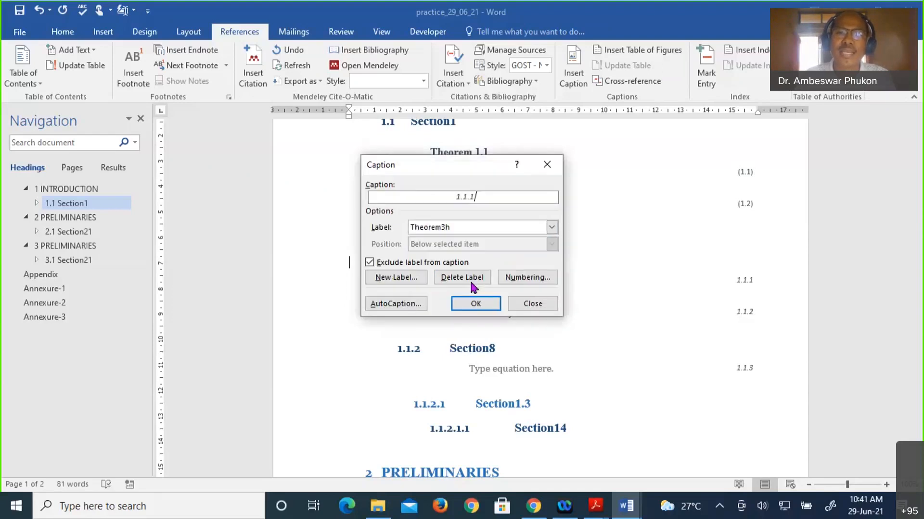
key(Return)
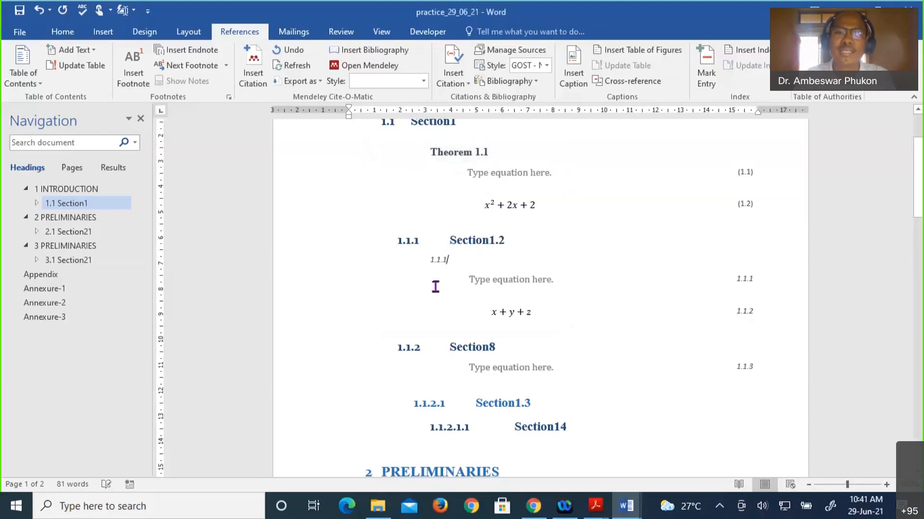
- Add the word "Theorem" before the caption number under heading 1.1.1 Section1.2
key(Home)
text(Theorem)
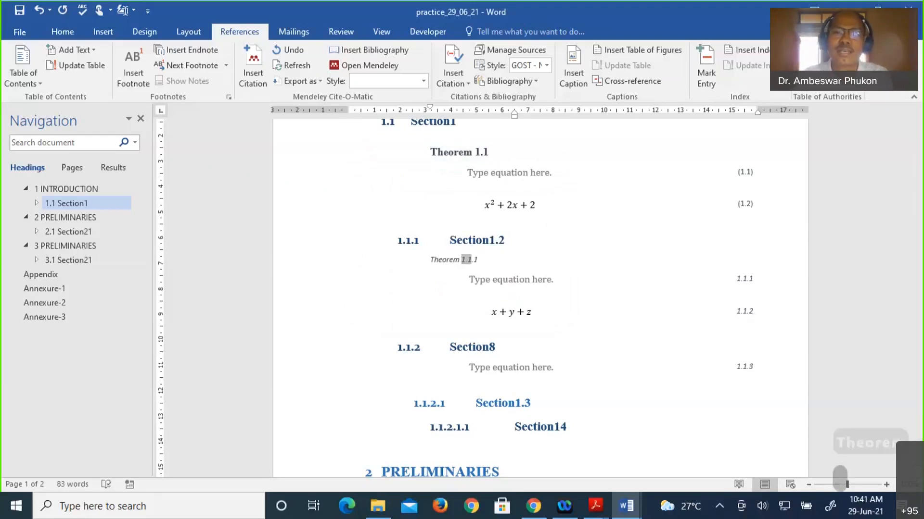
click(484, 302)
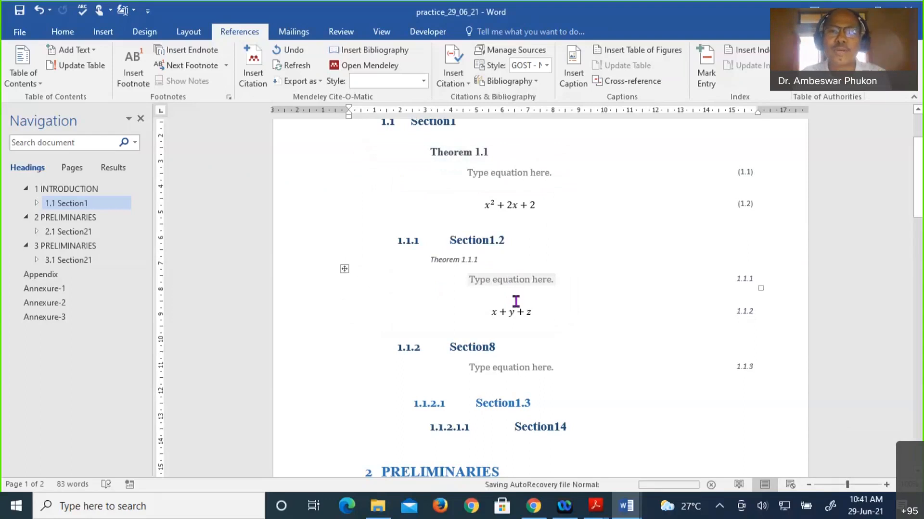
scroll(516, 301, down, 2)
click(468, 213)
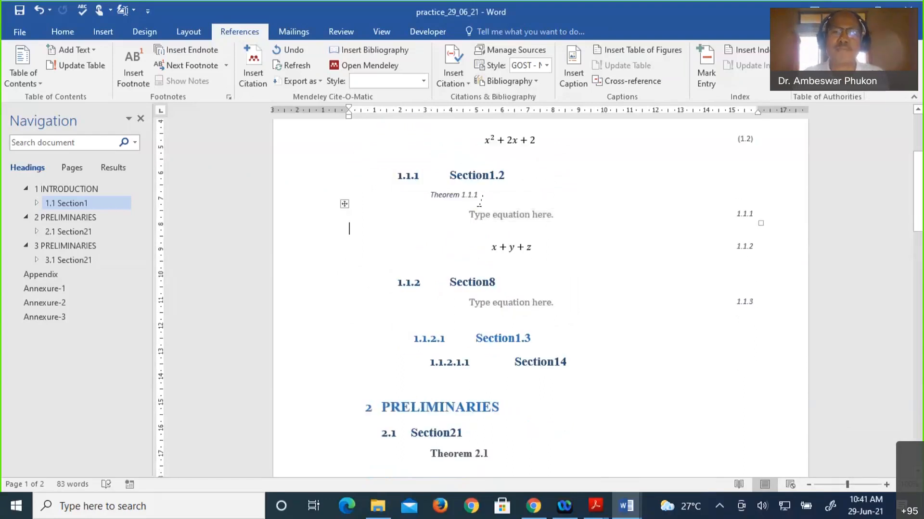
scroll(481, 202, down, 2)
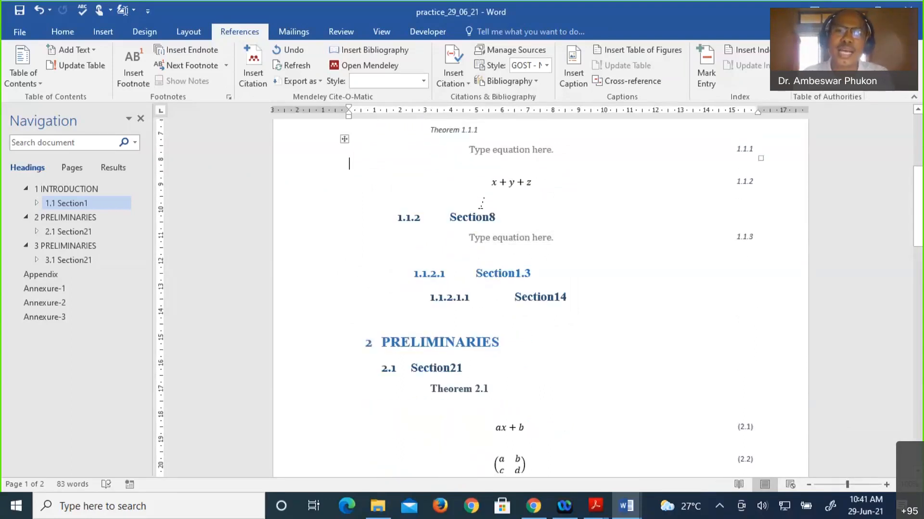
scroll(481, 203, up, 7)
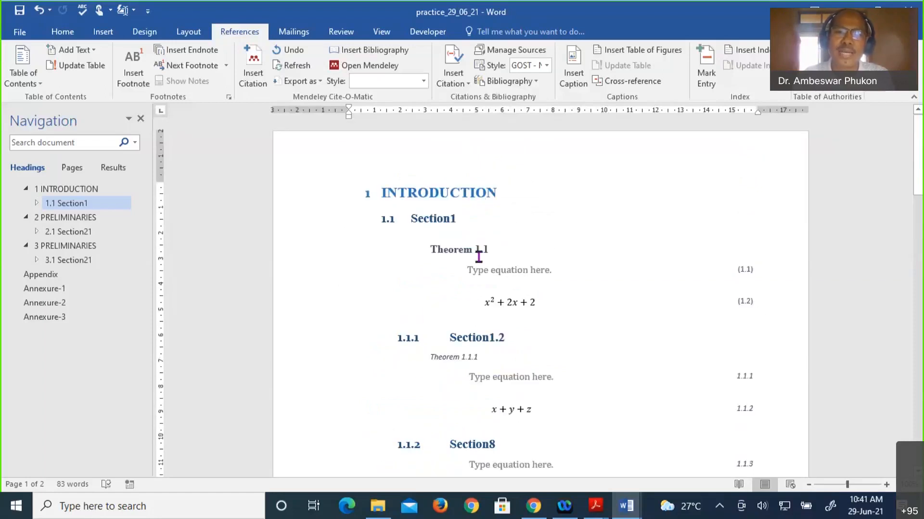
- Paste the copied theorem line on a new line directly under heading 2.1.1 Section22
scroll(481, 262, down, 2)
scroll(484, 268, down, 2)
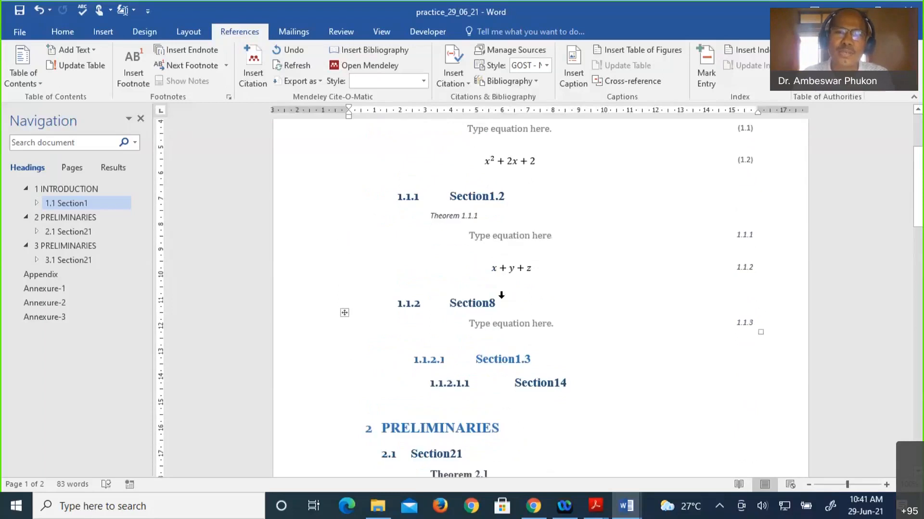
scroll(502, 296, down, 2)
scroll(502, 298, down, 3)
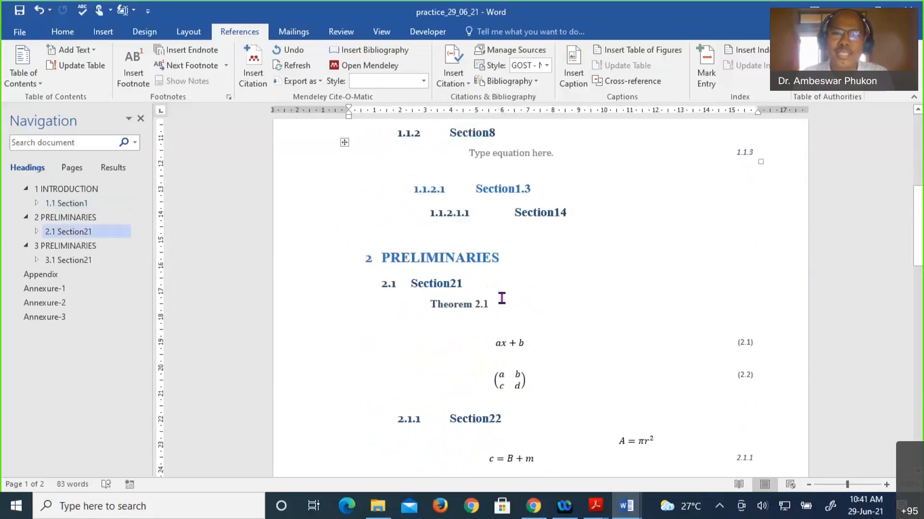
click(498, 285)
scroll(555, 322, down, 2)
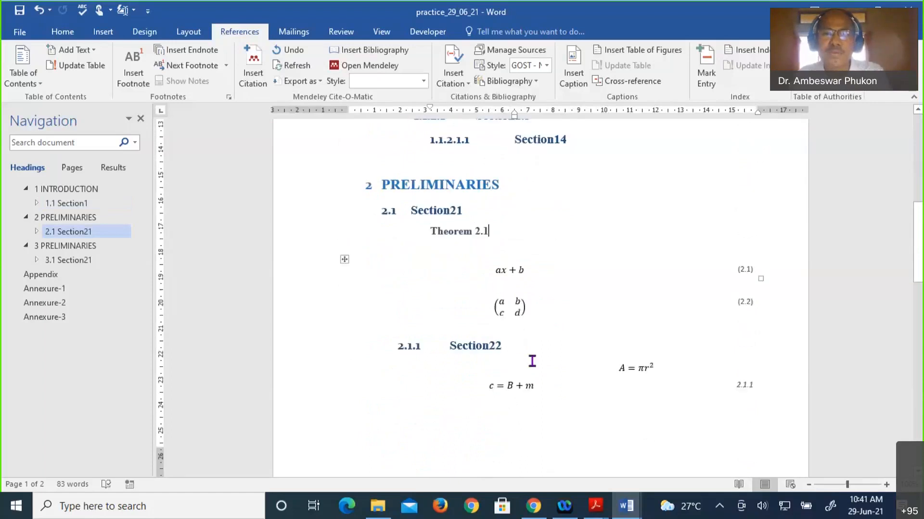
scroll(532, 361, down, 2)
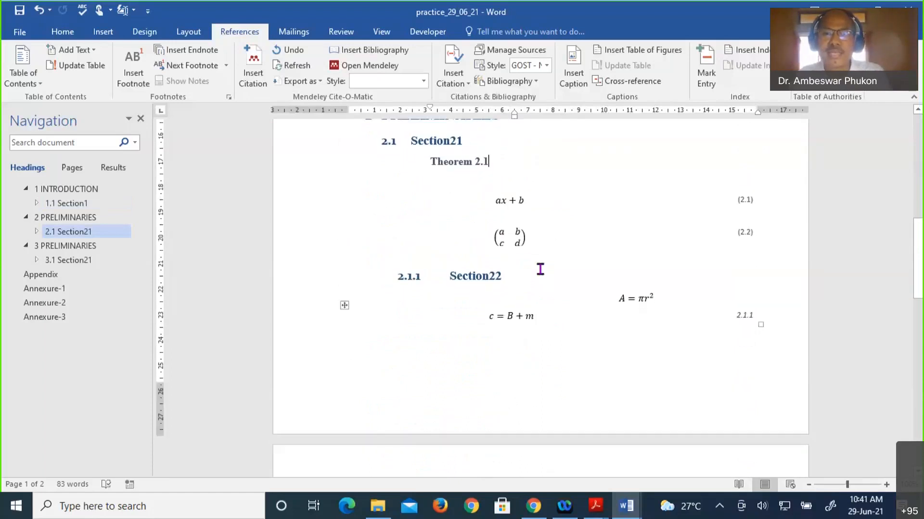
click(571, 299)
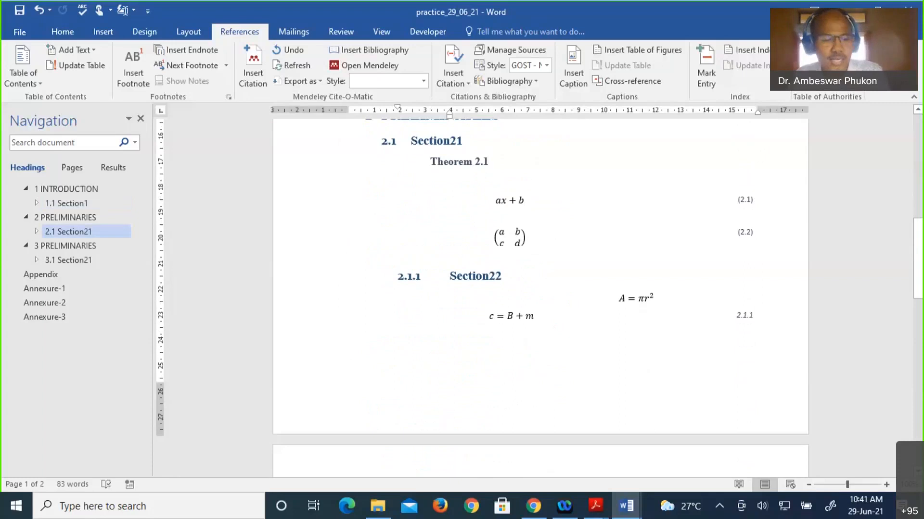
key(Return)
key(ctrl+v)
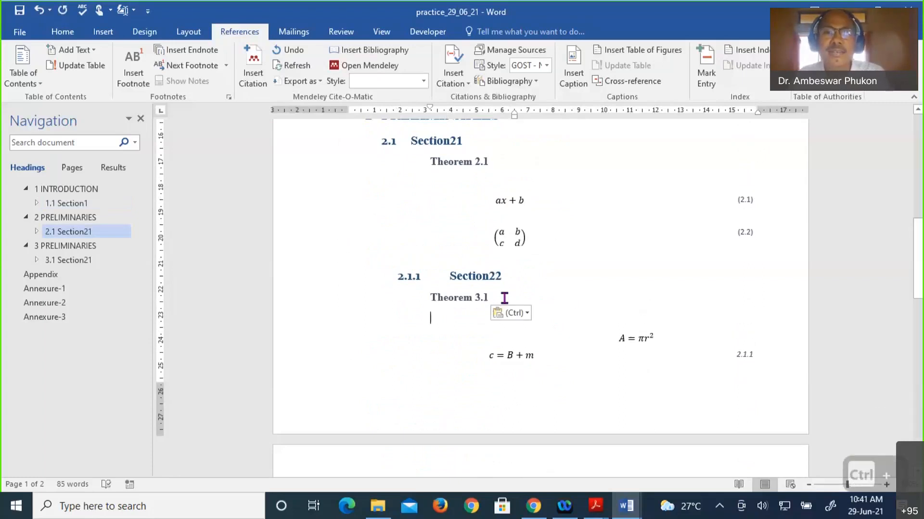
- Copy the theorem caption under heading 1.1.1 Section1.2 and paste it over the theorem line under heading 2.1 Section21
scroll(504, 298, up, 5)
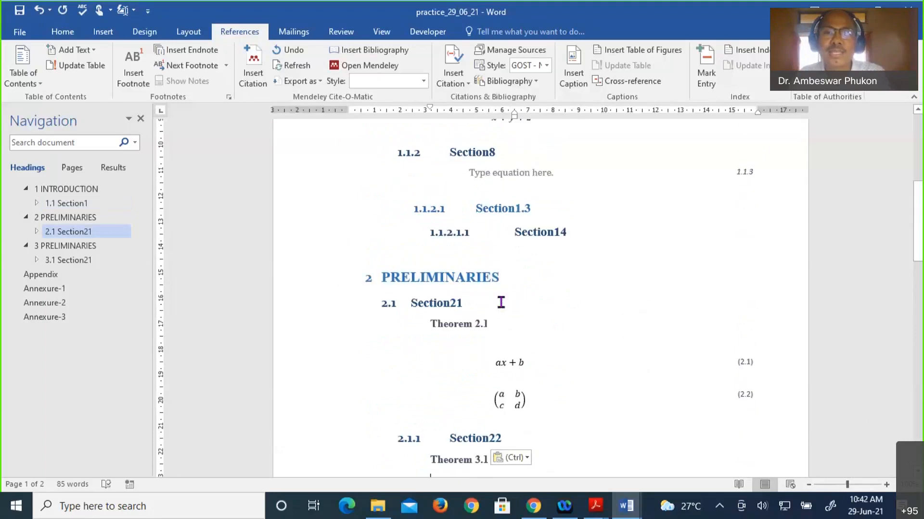
scroll(500, 302, up, 5)
scroll(501, 302, up, 3)
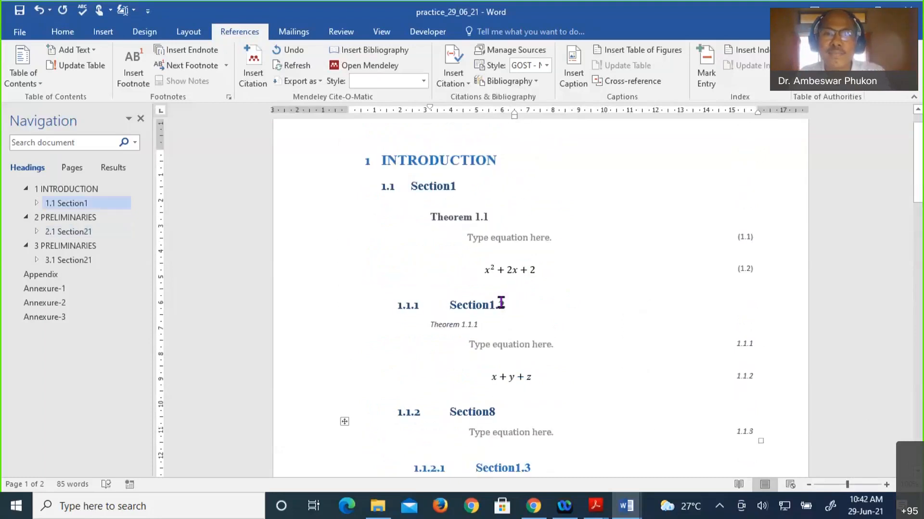
scroll(500, 302, down, 1)
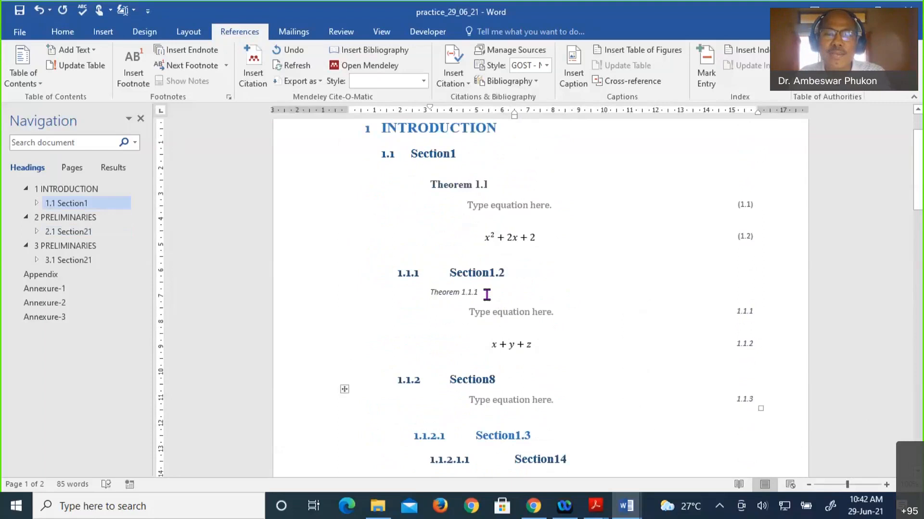
ctrl+click(420, 302)
key(ctrl+c)
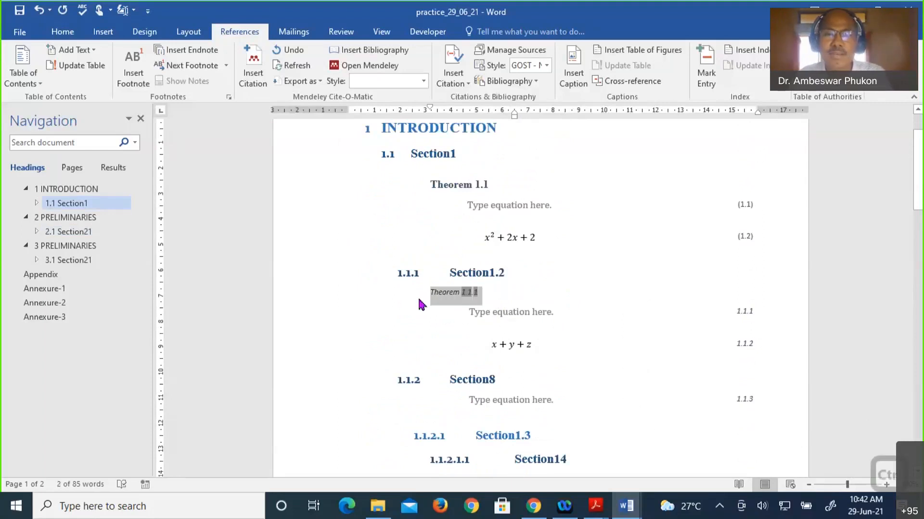
scroll(625, 400, down, 6)
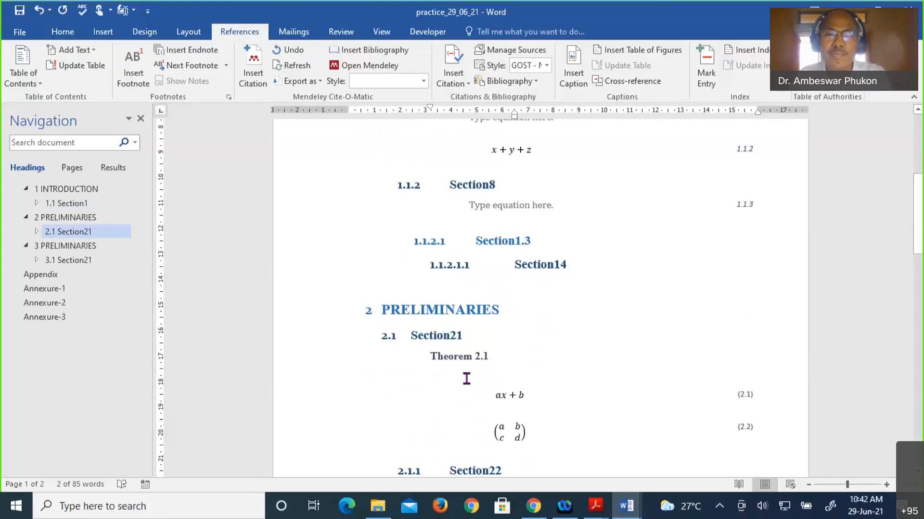
click(489, 356)
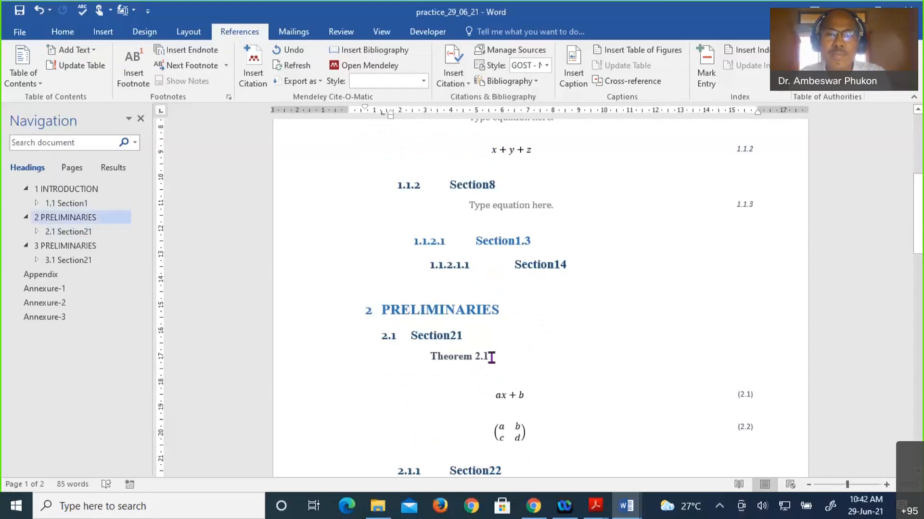
drag(489, 356, 423, 360)
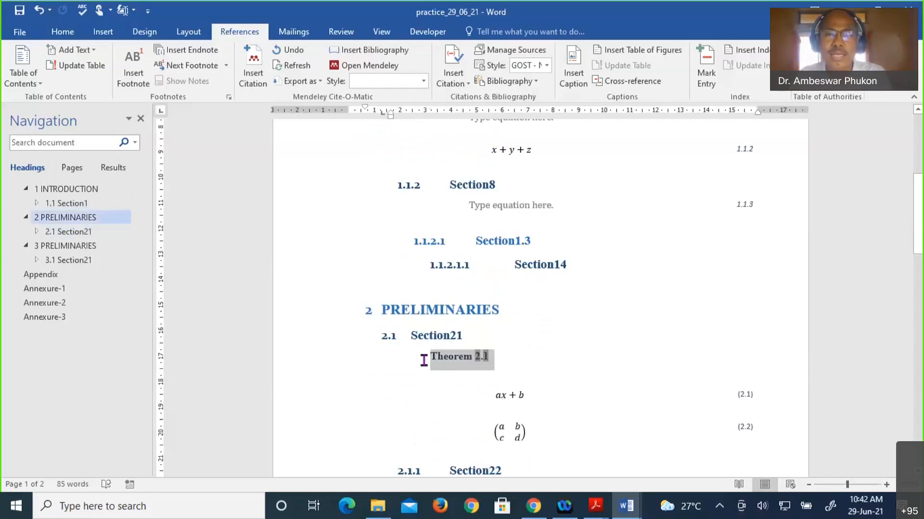
key(ctrl+v)
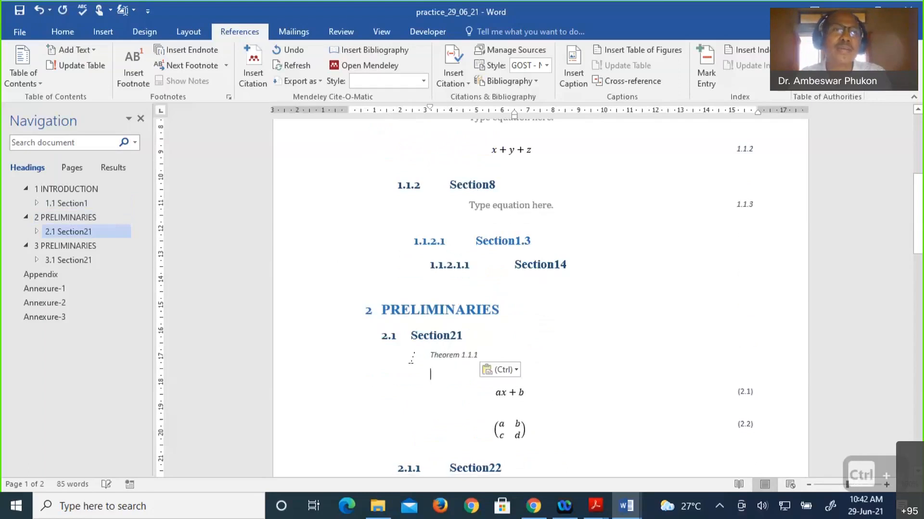
- Format the pasted theorem caption under 2.1 Section21 as Times New Roman, size 12, bold and without italics
click(411, 359)
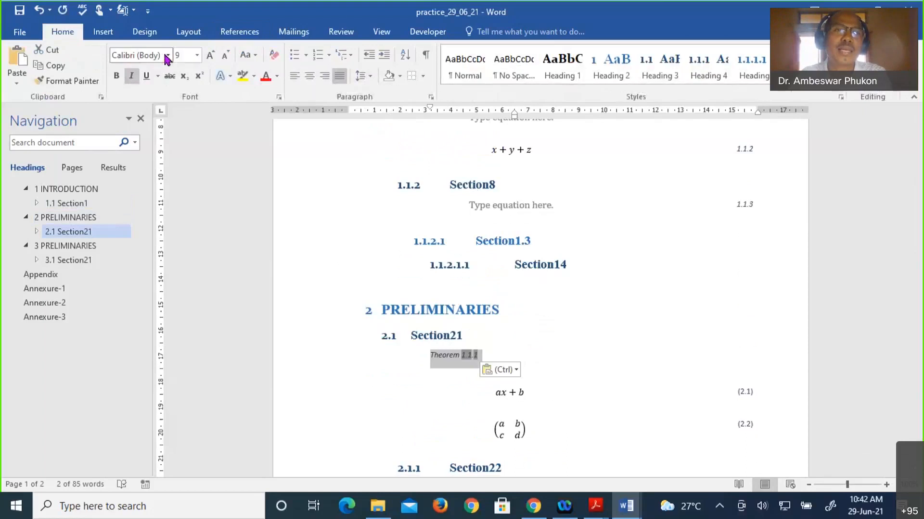
click(167, 55)
click(174, 136)
click(196, 56)
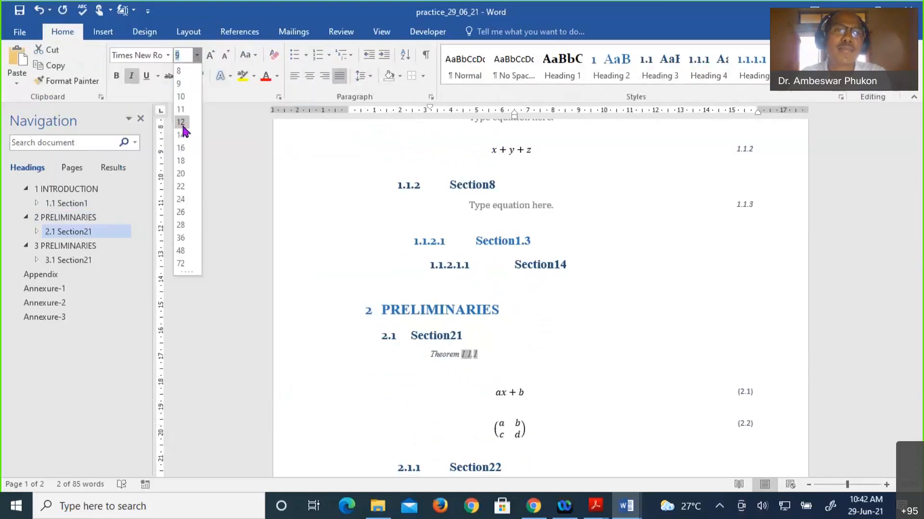
click(183, 126)
click(128, 78)
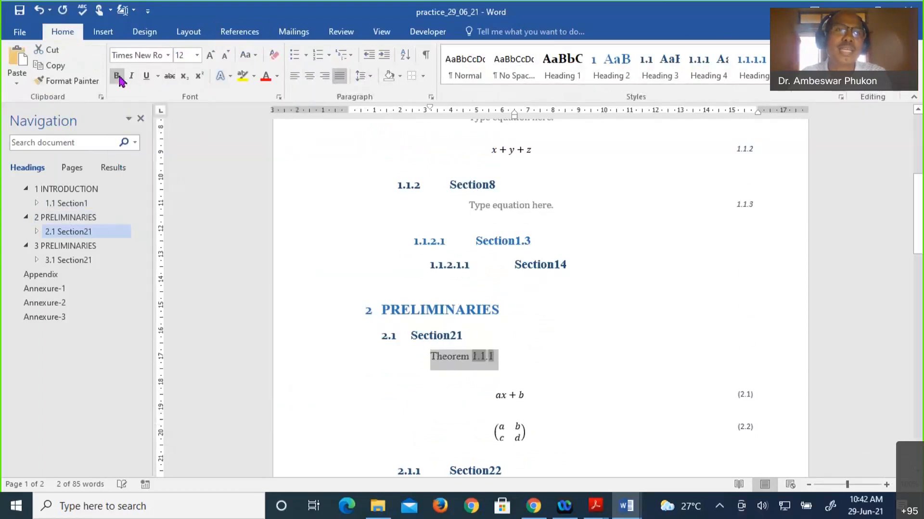
click(117, 76)
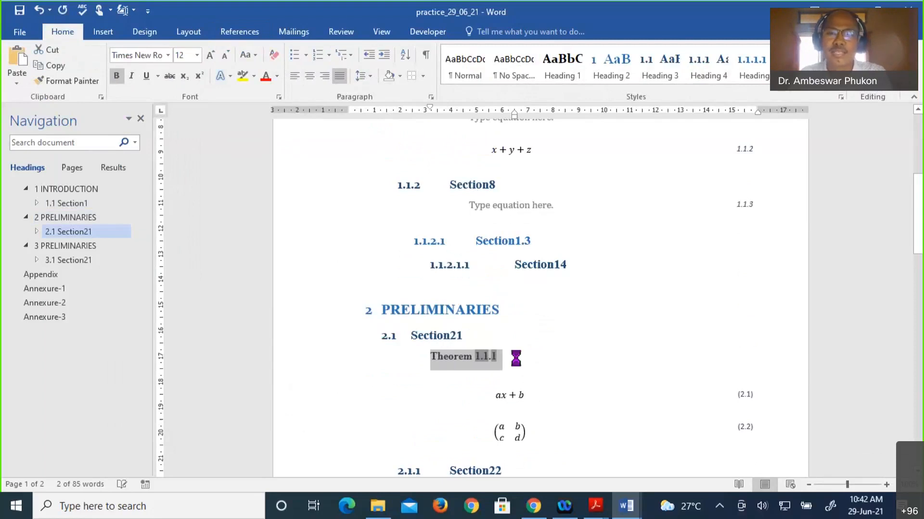
- Update the number field of the theorem caption under heading 2.1 Section21
click(491, 360)
right_click(491, 363)
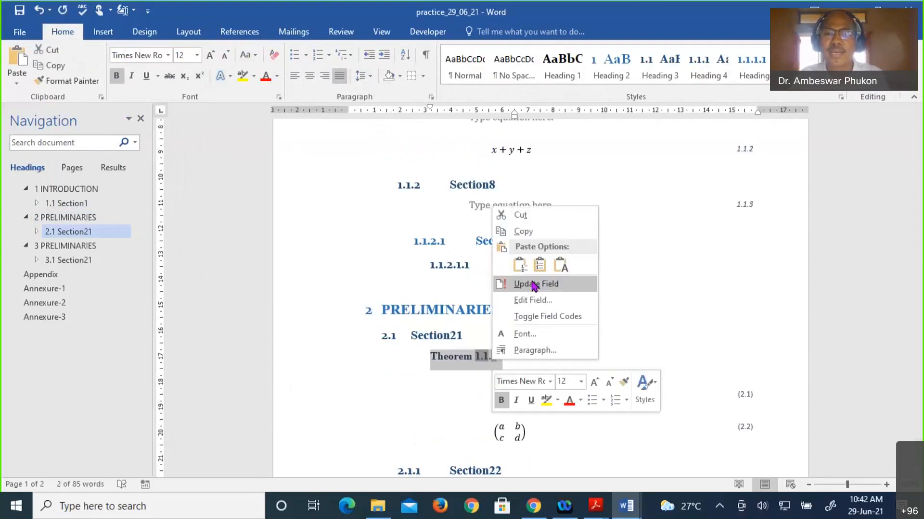
click(534, 284)
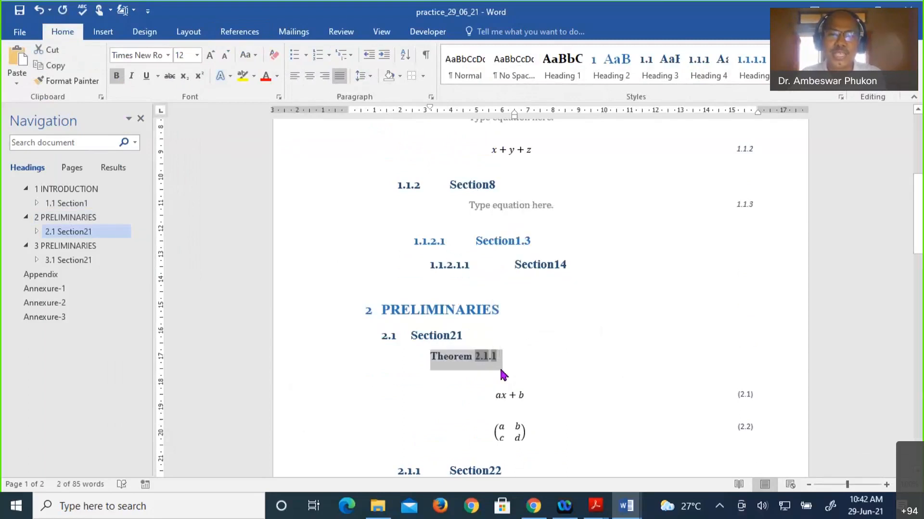
scroll(464, 443, down, 2)
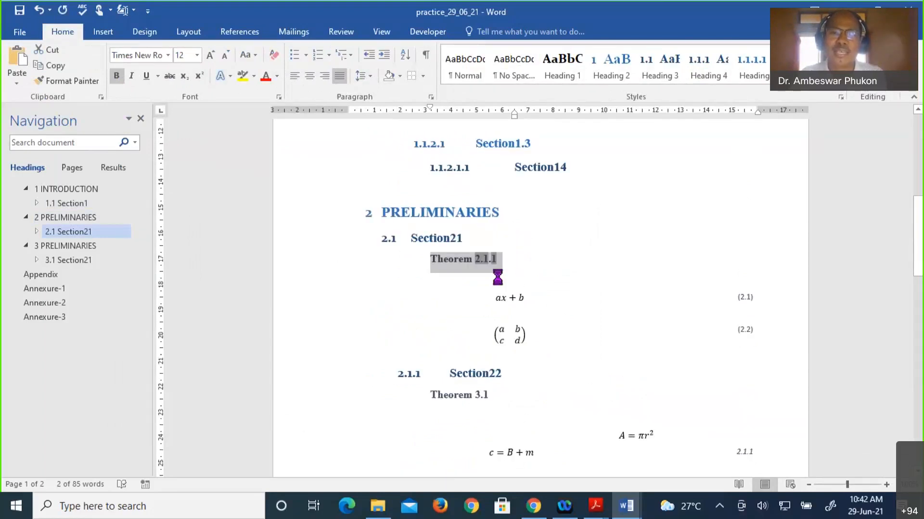
- Add two new lines below the theorem caption under 2.1 Section21 and write "Add reference" on the second
click(497, 277)
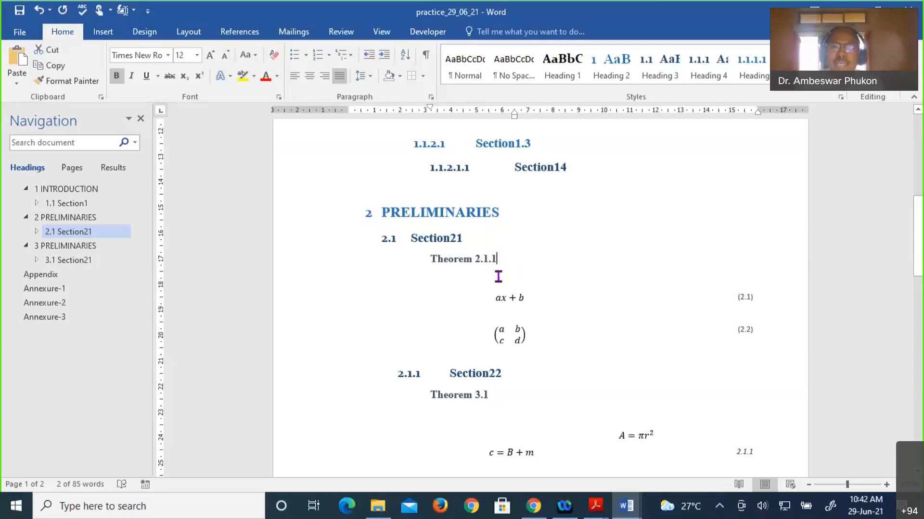
scroll(444, 266, down, 1)
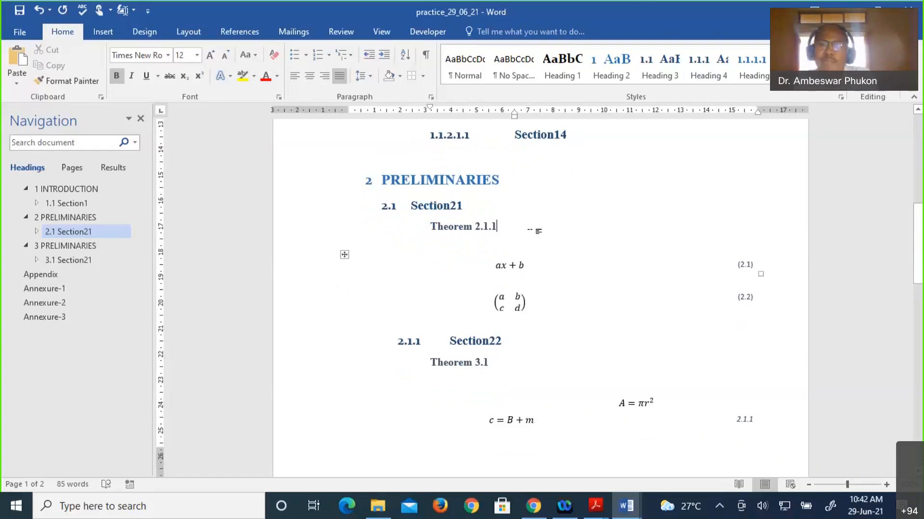
key(Return)
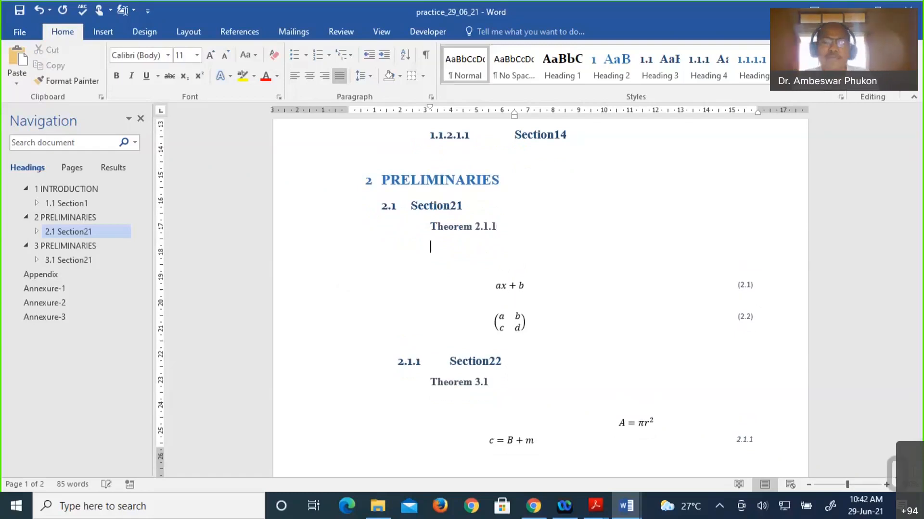
key(Return)
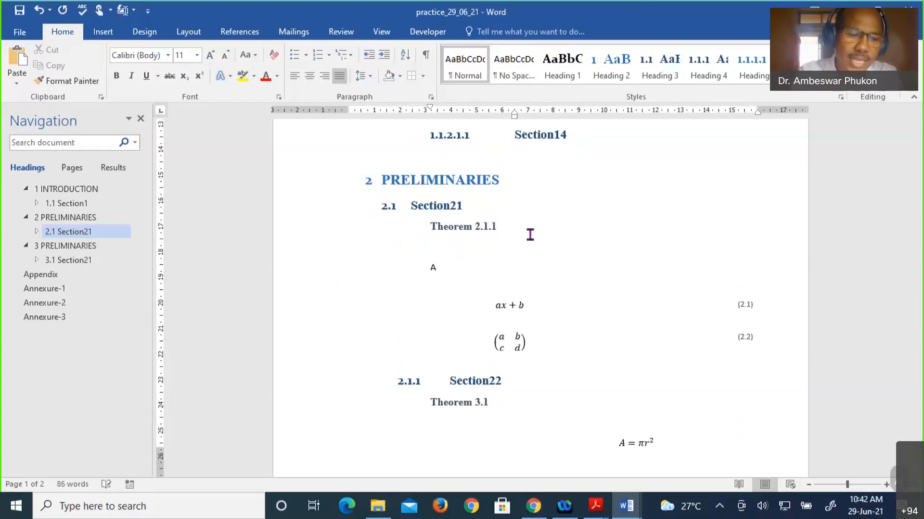
text(dd)
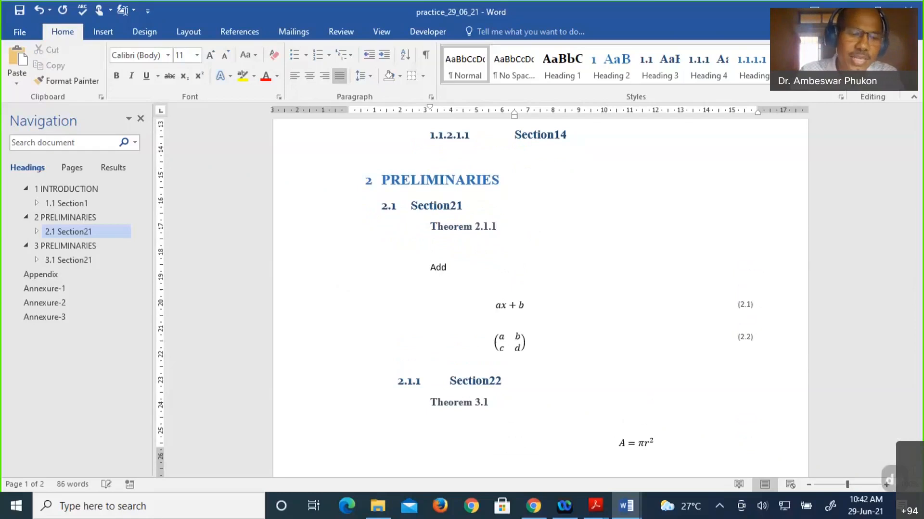
text(d)
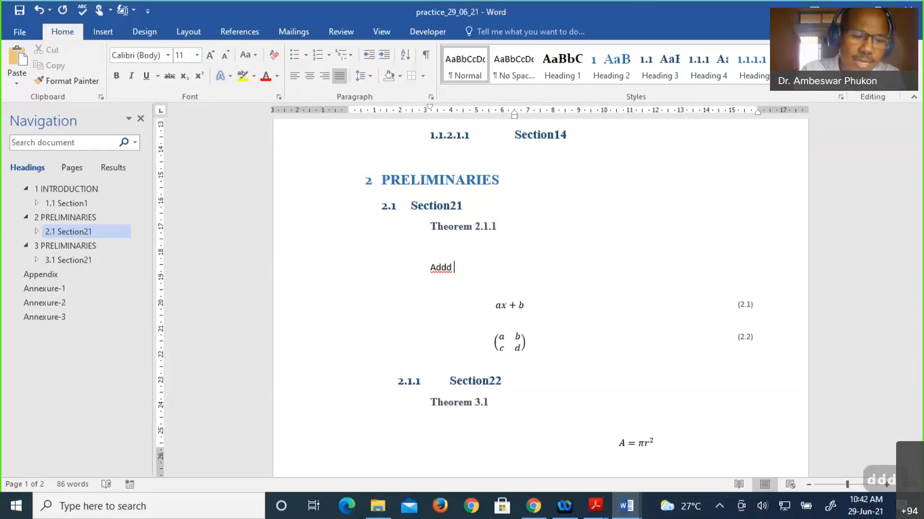
text( reference)
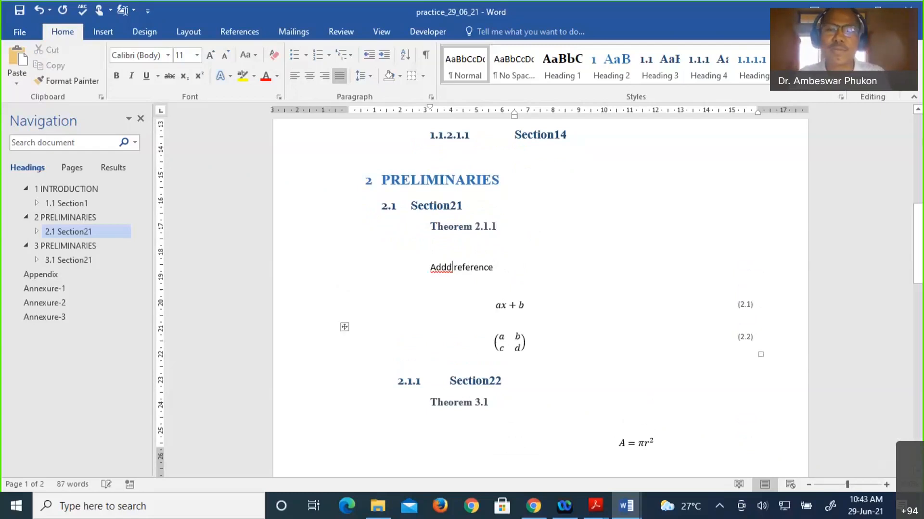
key(BackSpace)
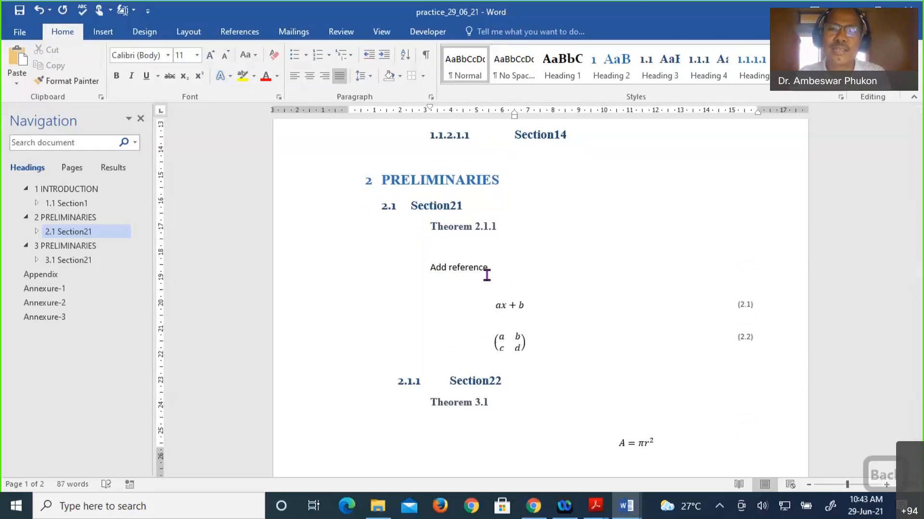
key(End)
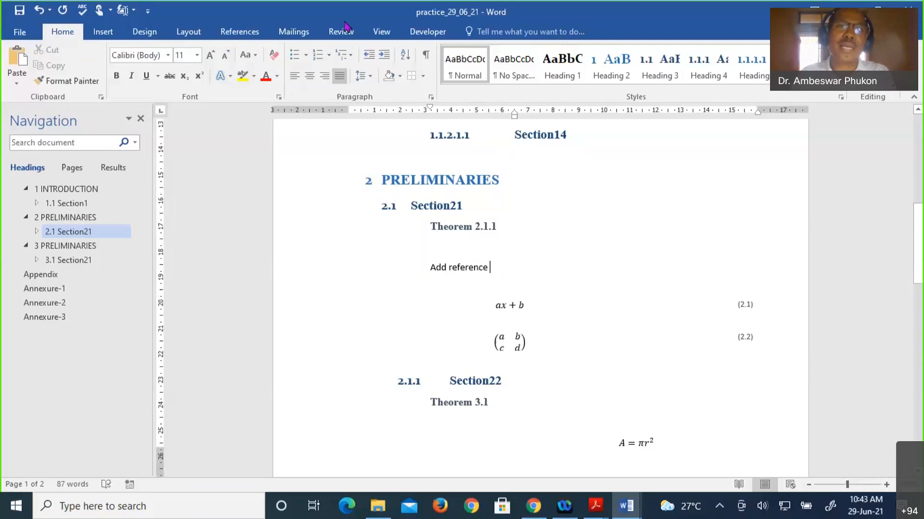
- Insert a hyperlinked cross-reference to the entire caption of Theorem 3.2, reference type Theorem2h, after "Add reference" under 2.1 Section21
click(246, 32)
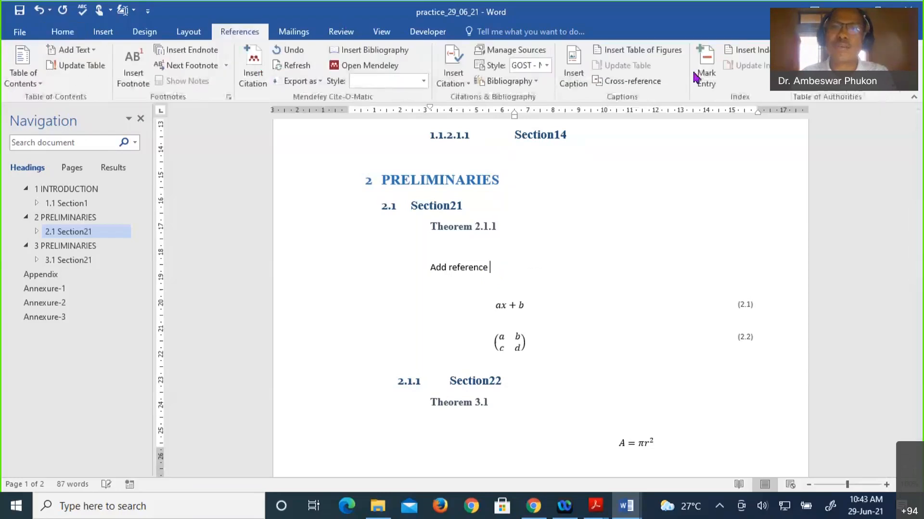
click(636, 83)
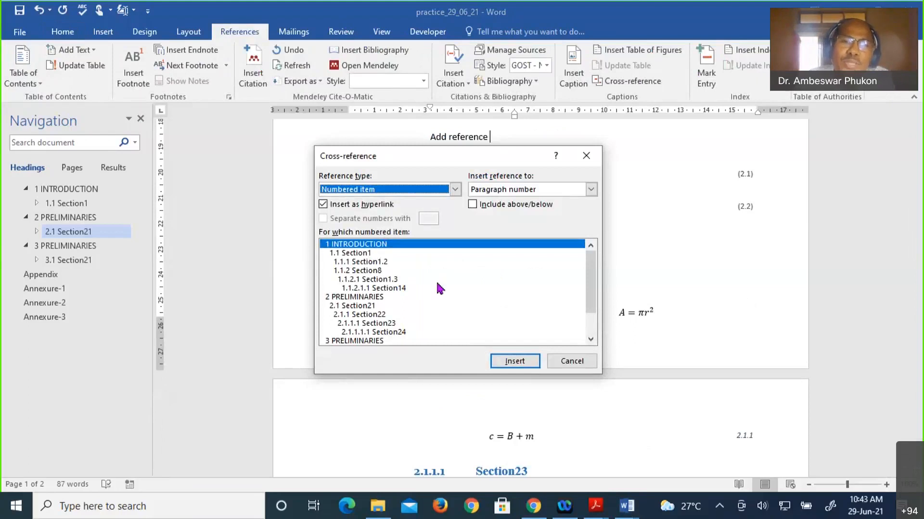
click(455, 189)
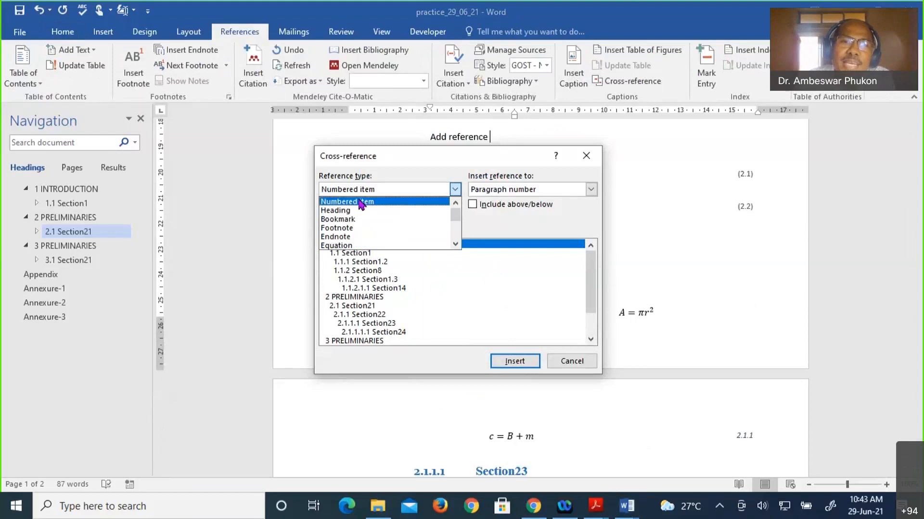
click(455, 190)
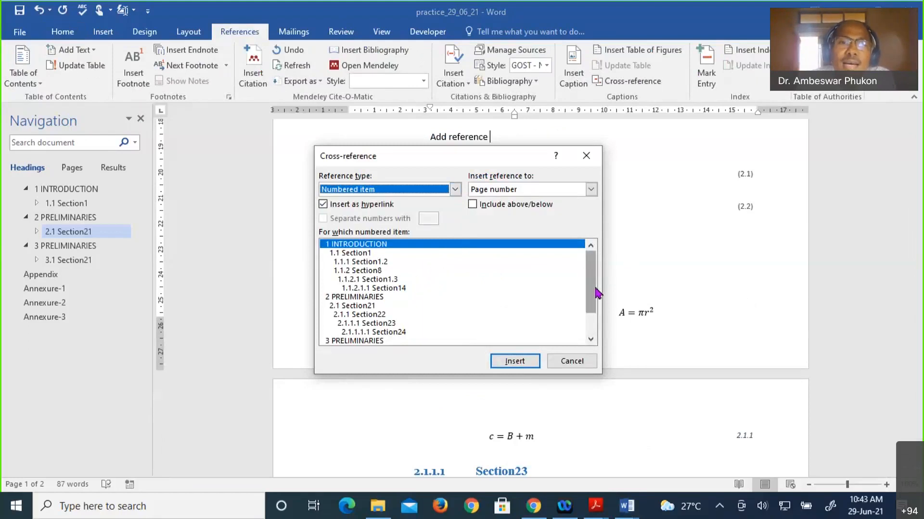
click(452, 190)
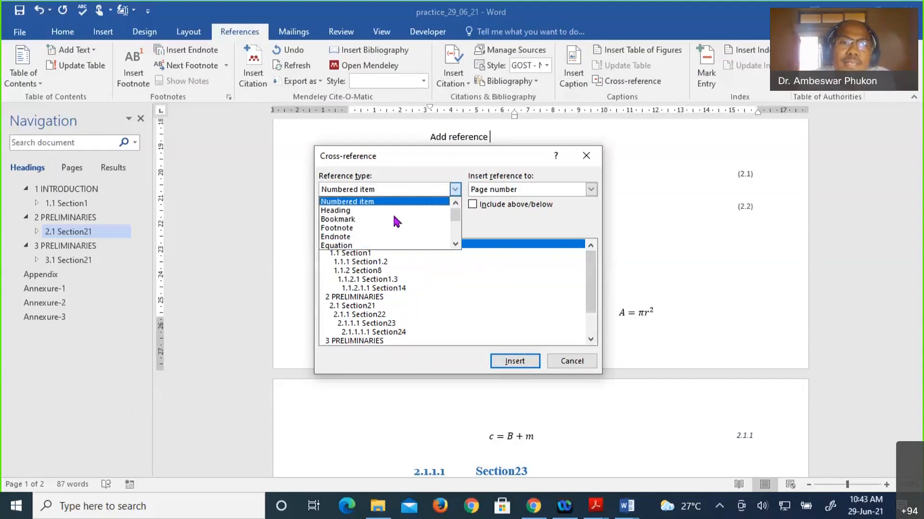
scroll(374, 226, down, 1)
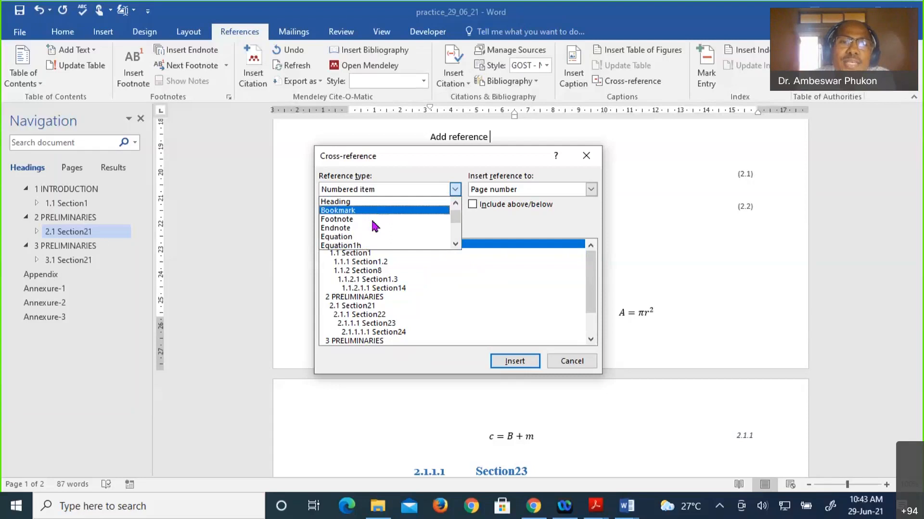
scroll(374, 226, down, 1)
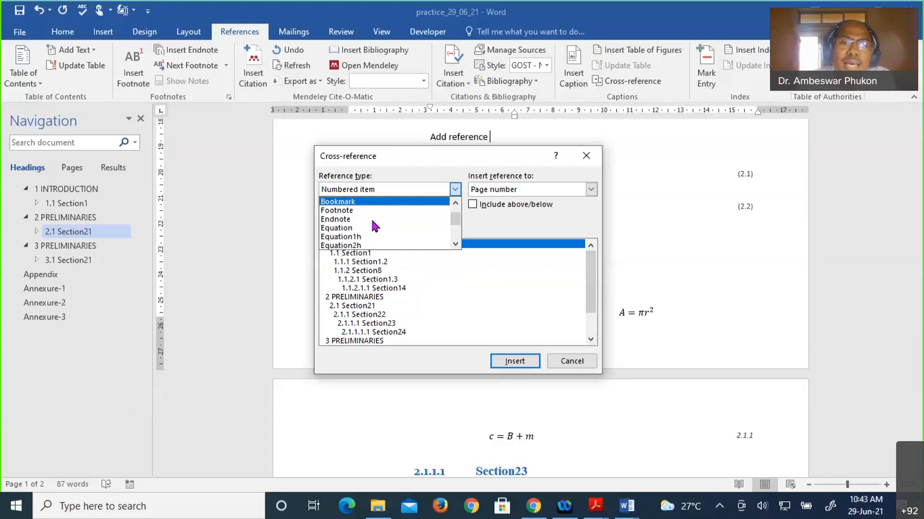
scroll(375, 226, down, 1)
scroll(375, 226, down, 1)
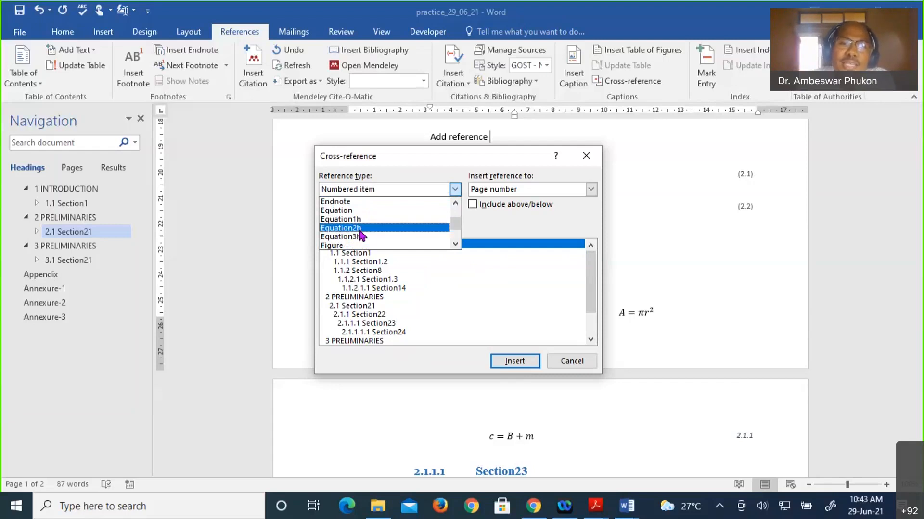
click(360, 229)
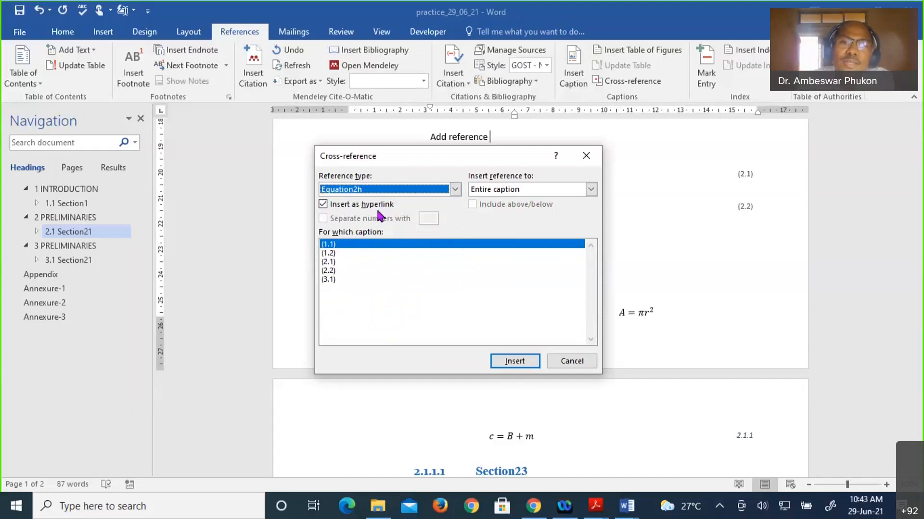
click(454, 189)
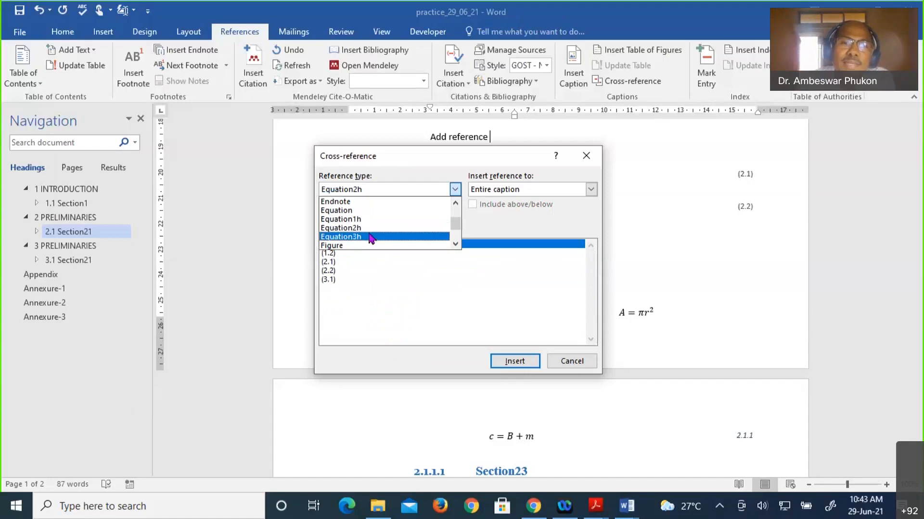
scroll(370, 238, down, 1)
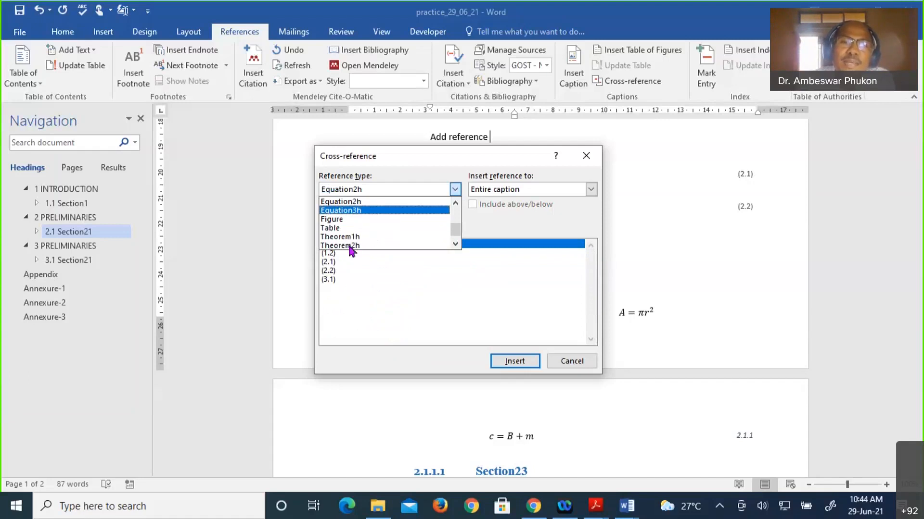
click(351, 246)
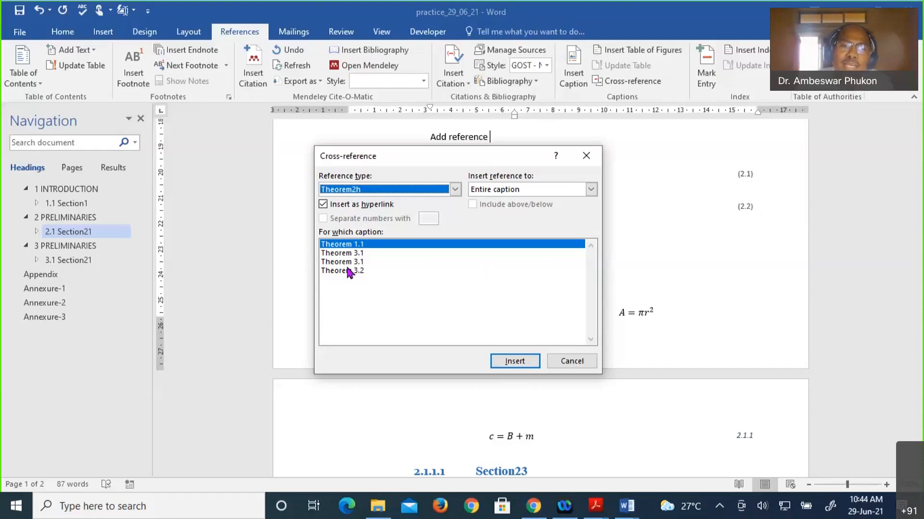
click(349, 271)
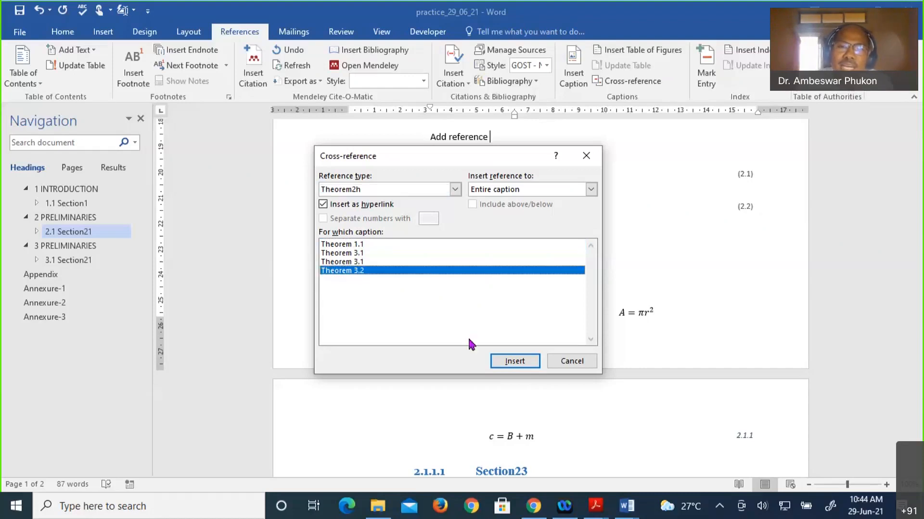
click(507, 361)
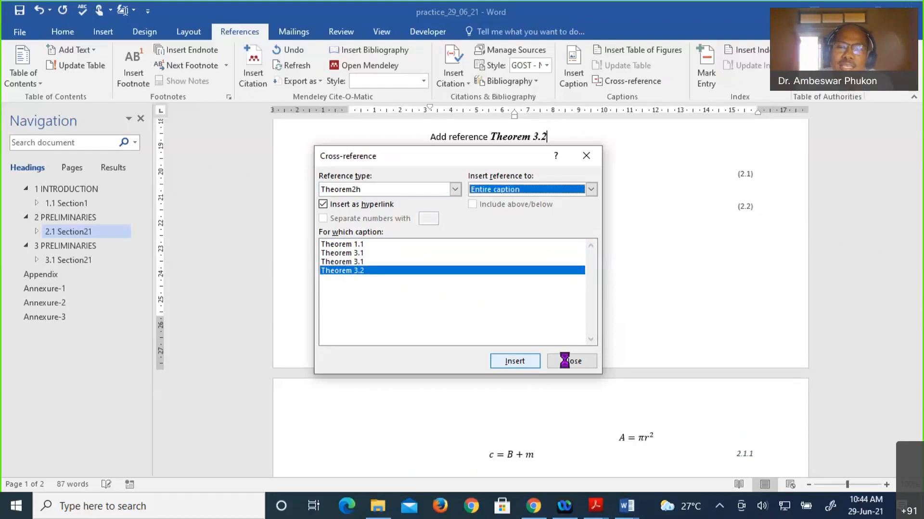
click(568, 364)
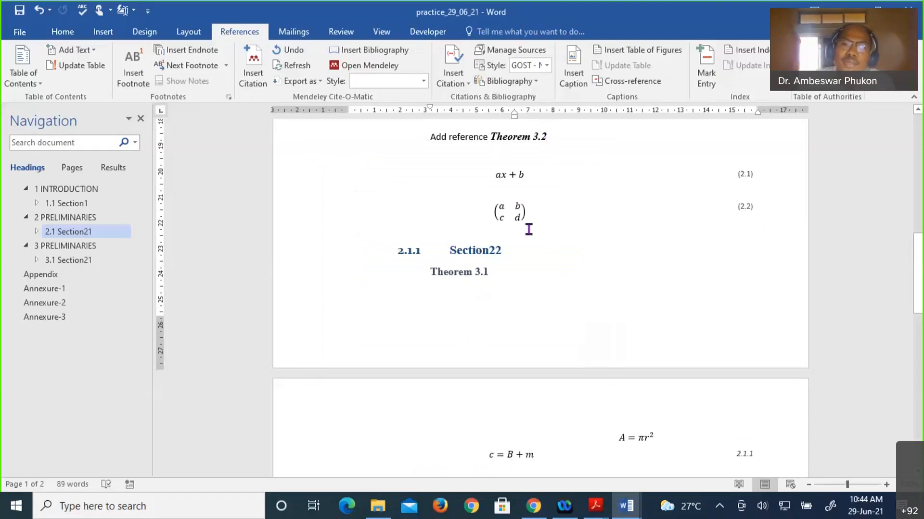
- Add two new lines below heading 3.1 Section21 and write "Add Ref" on the second
scroll(529, 229, down, 3)
scroll(472, 337, down, 1)
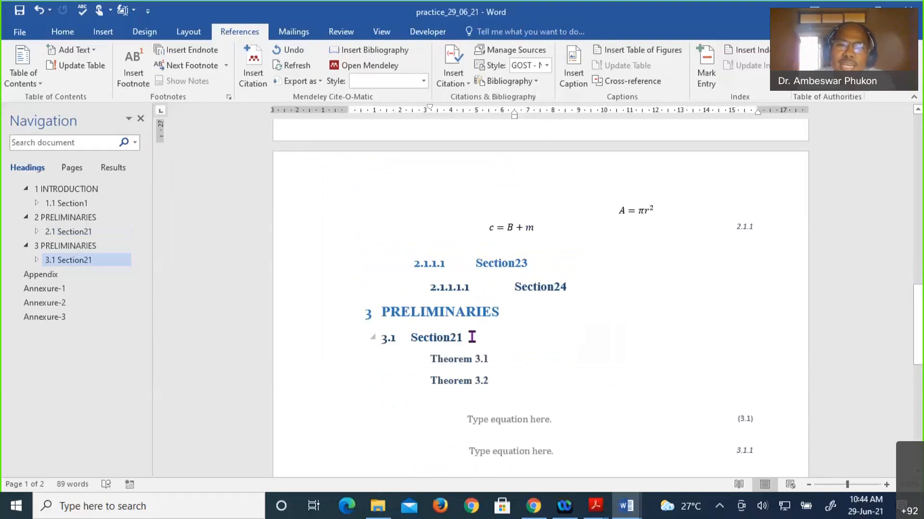
scroll(472, 337, down, 1)
click(502, 310)
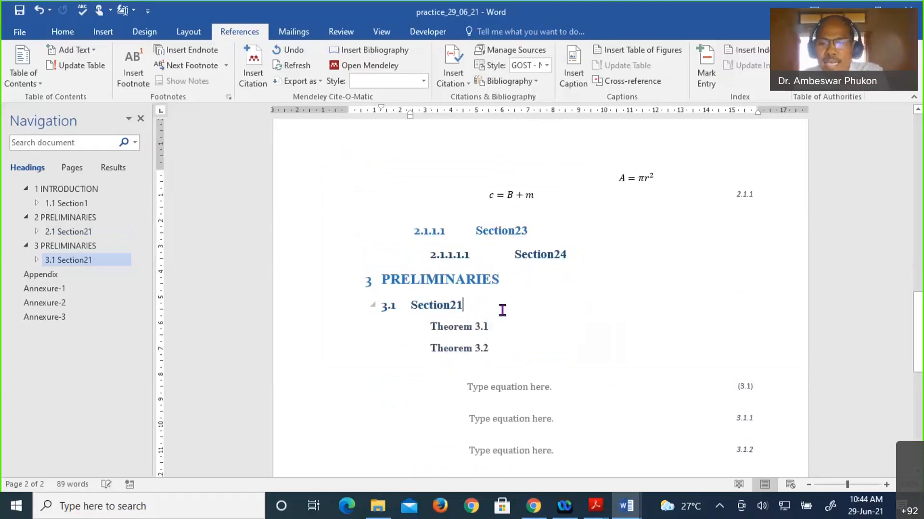
key(Return)
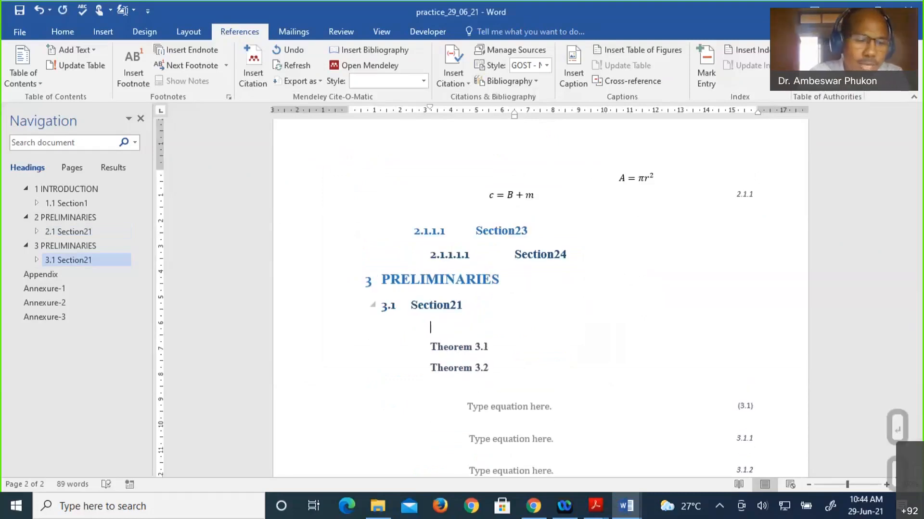
key(Return)
text(Ad)
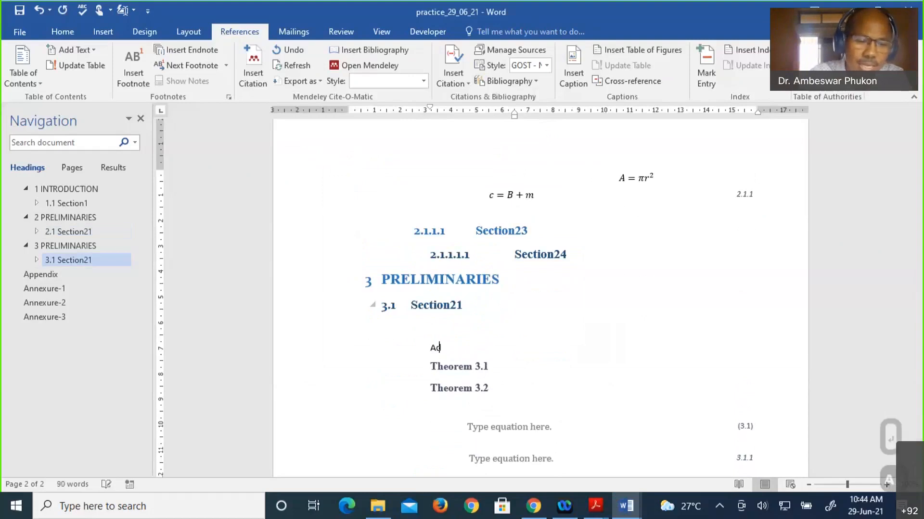
text(d Ref)
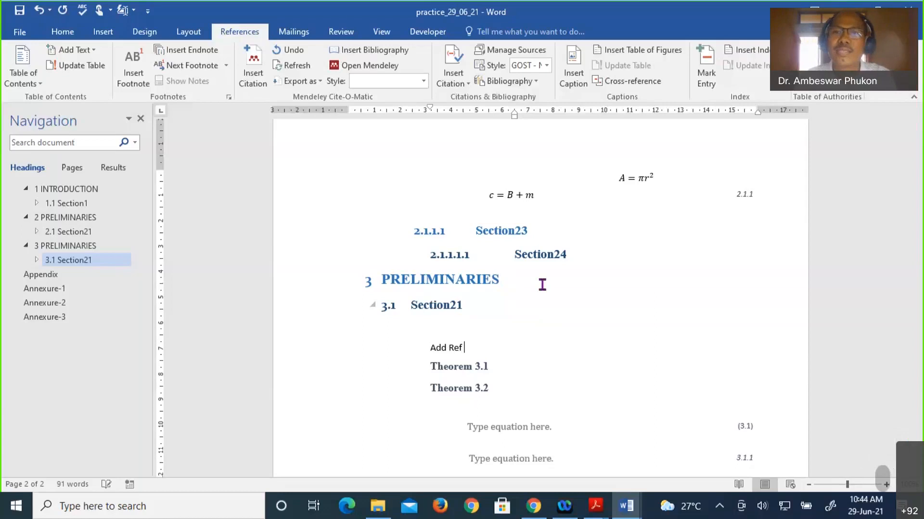
- Insert a hyperlinked cross-reference to the entire caption of Theorem 2.1.1, reference type Theorem3h, after "Add Ref"
click(631, 81)
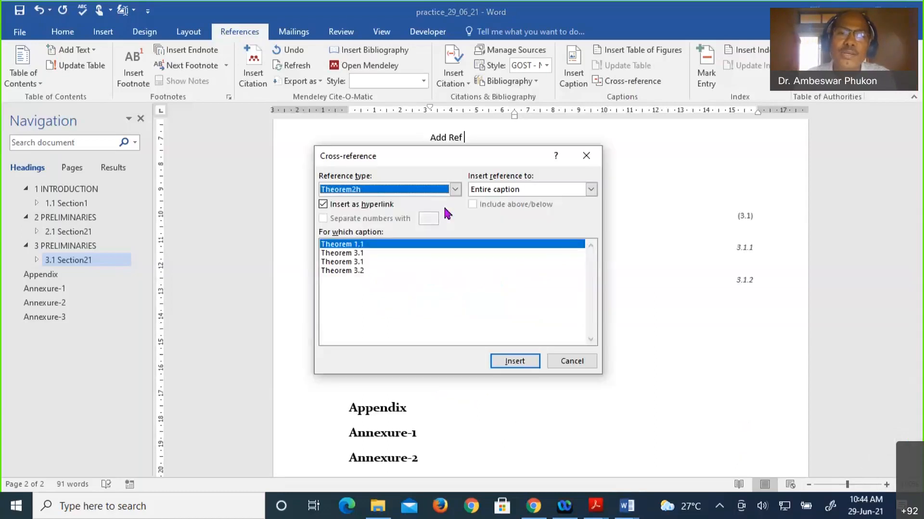
click(455, 190)
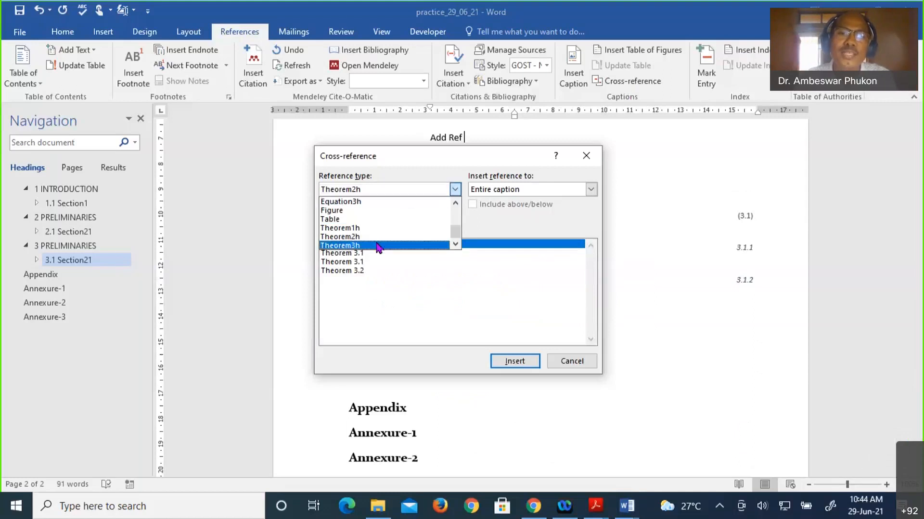
click(375, 245)
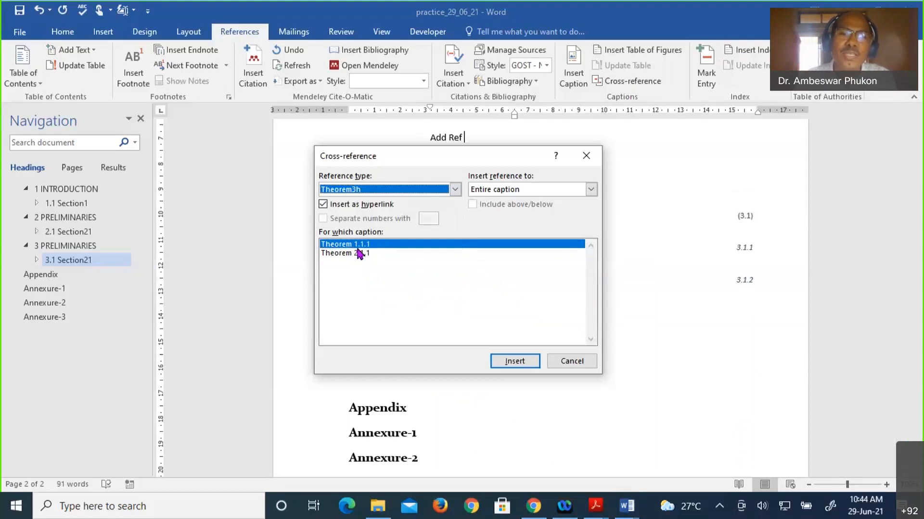
click(358, 255)
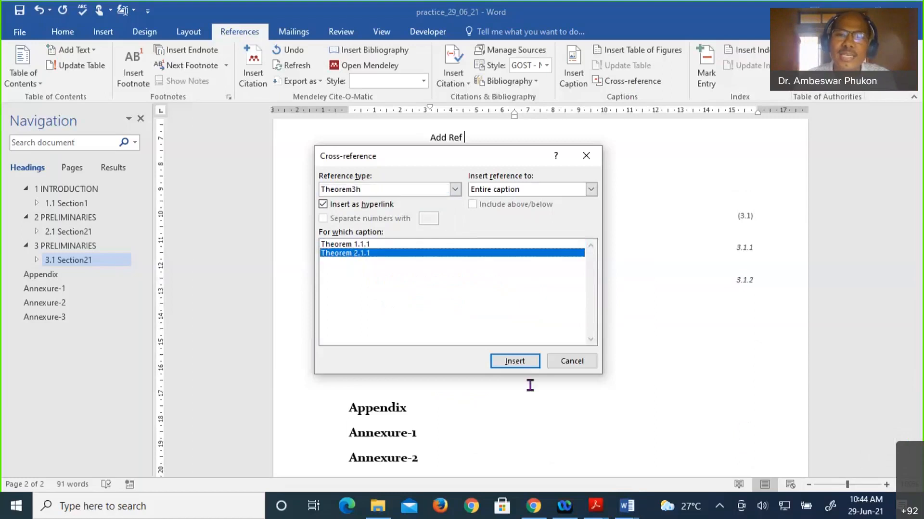
click(515, 363)
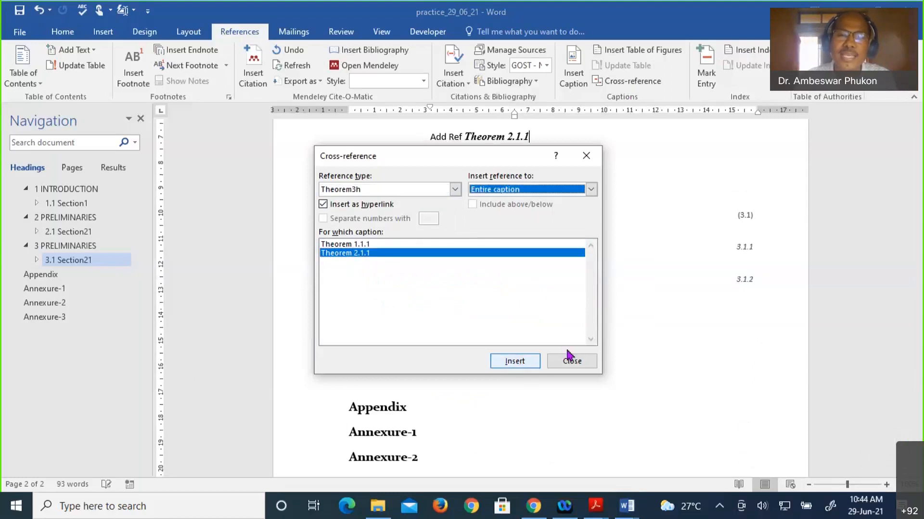
click(570, 359)
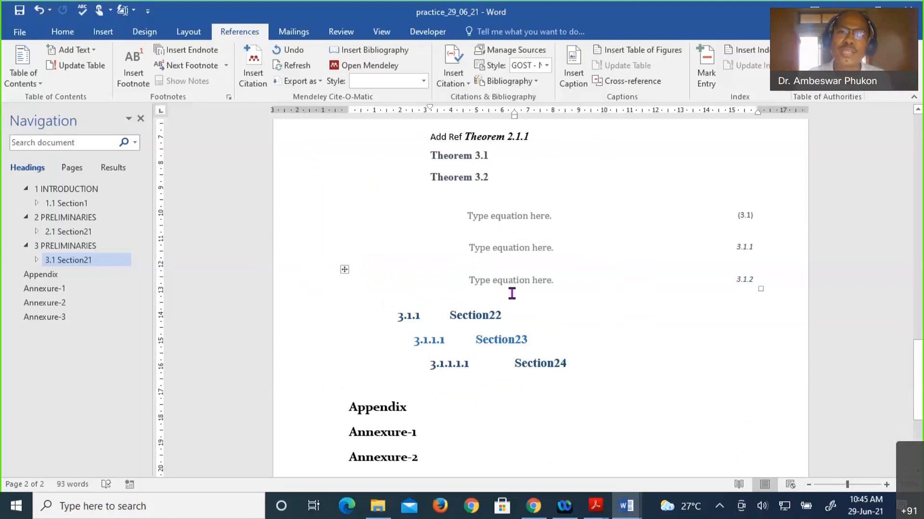
- Write "Theorem" on the blank line between heading 3.1 Section21 and the "Add Ref" line
scroll(493, 286, up, 2)
click(464, 211)
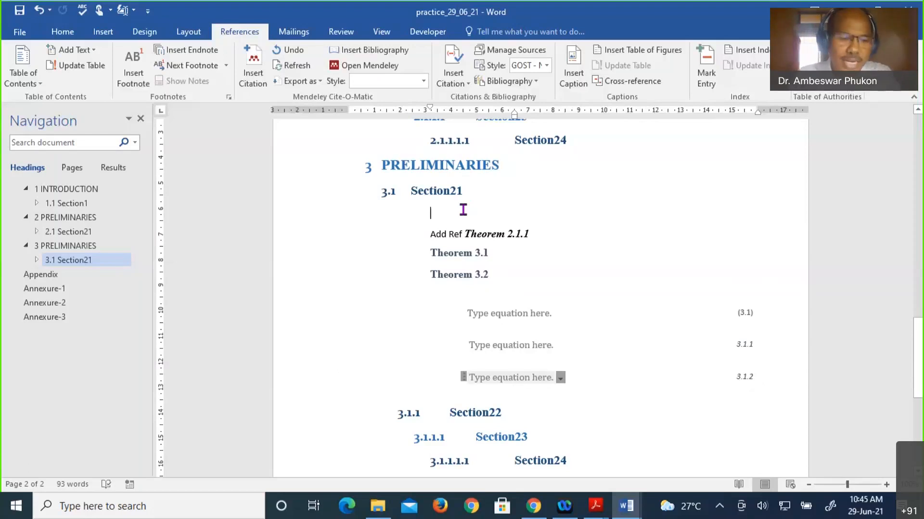
text(Th)
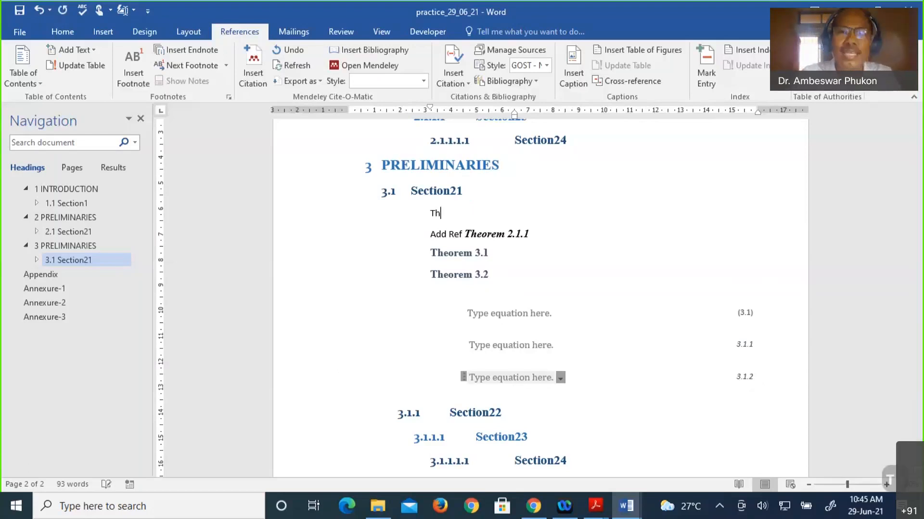
text(eorem)
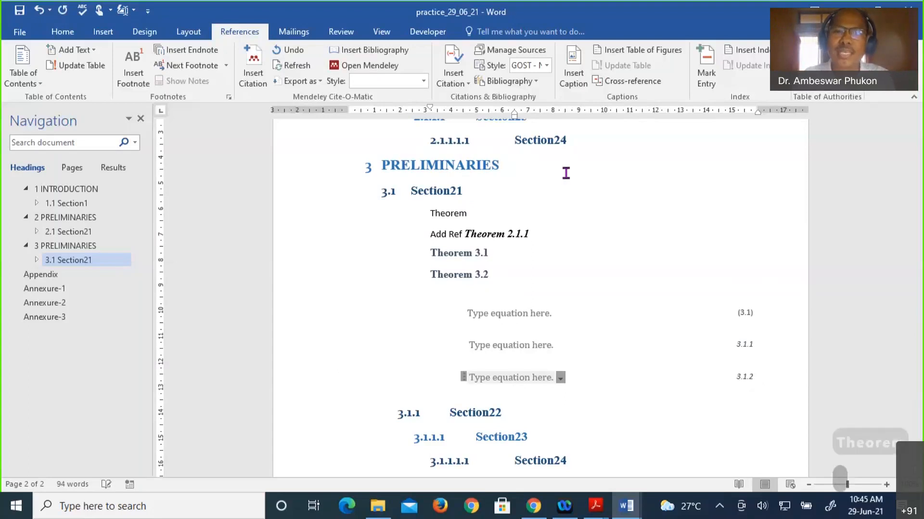
- Examine the theorem captions and inserted cross-references throughout chapters 2 and 3 of the document
click(536, 238)
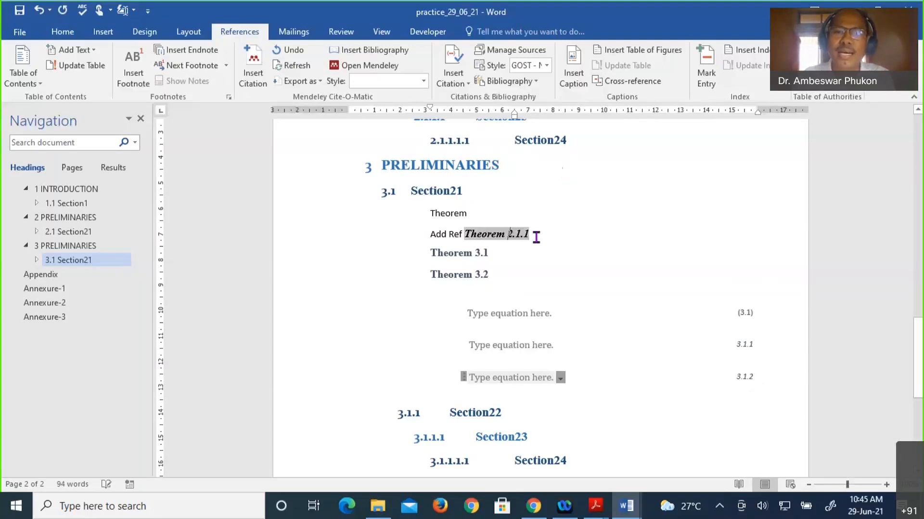
scroll(519, 285, up, 10)
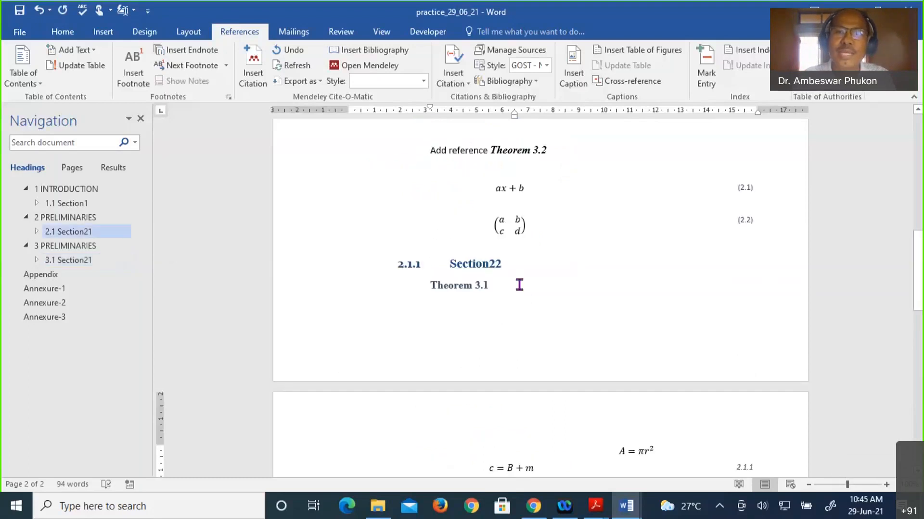
scroll(523, 297, down, 8)
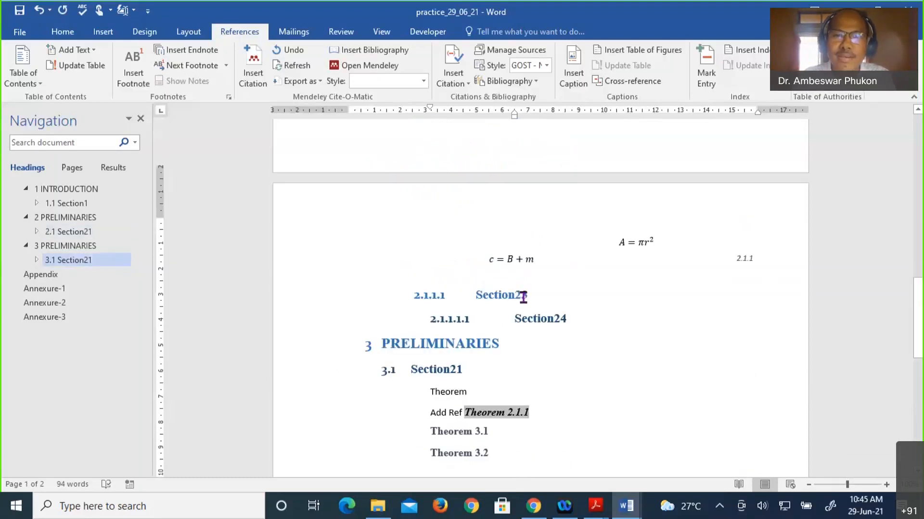
scroll(523, 298, down, 10)
scroll(523, 297, down, 4)
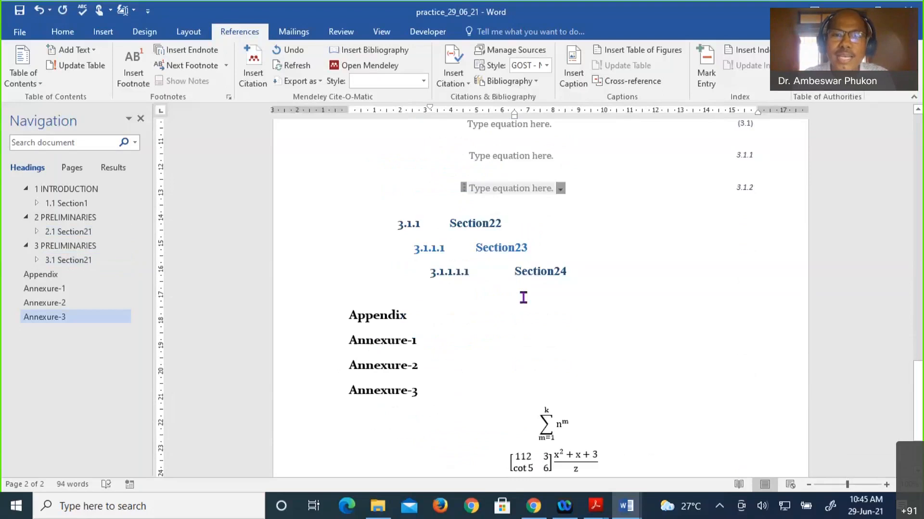
scroll(571, 297, up, 12)
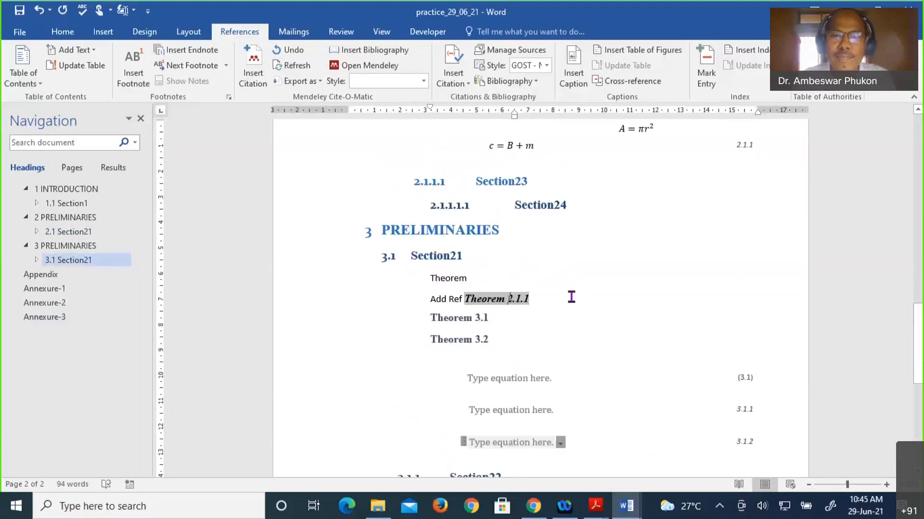
scroll(571, 297, up, 4)
scroll(570, 297, up, 7)
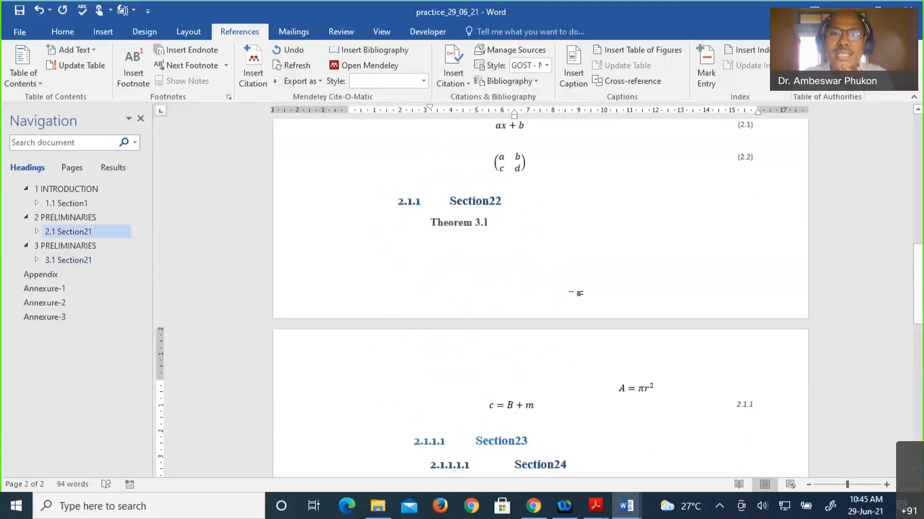
- Copy the number field of the Theorem 2.1.1 caption below heading 2.1 Section21
scroll(574, 294, up, 7)
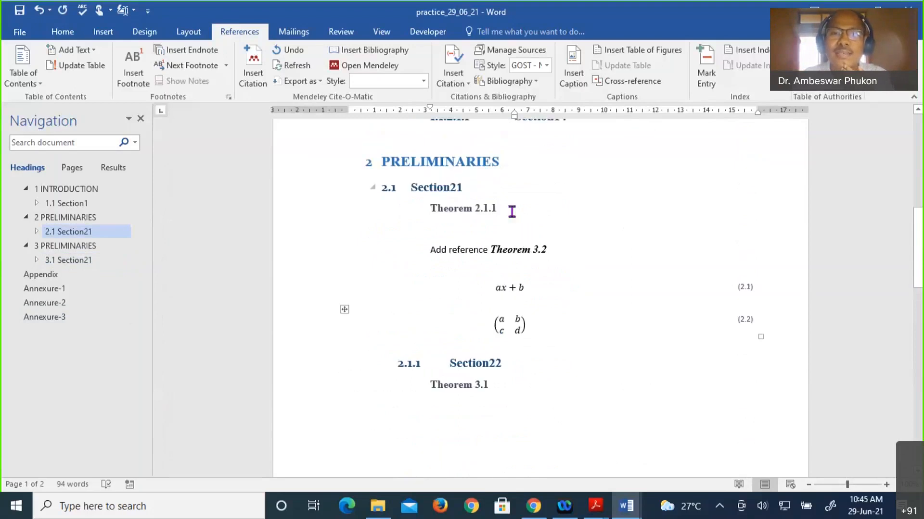
double_click(480, 209)
key(ctrl+c)
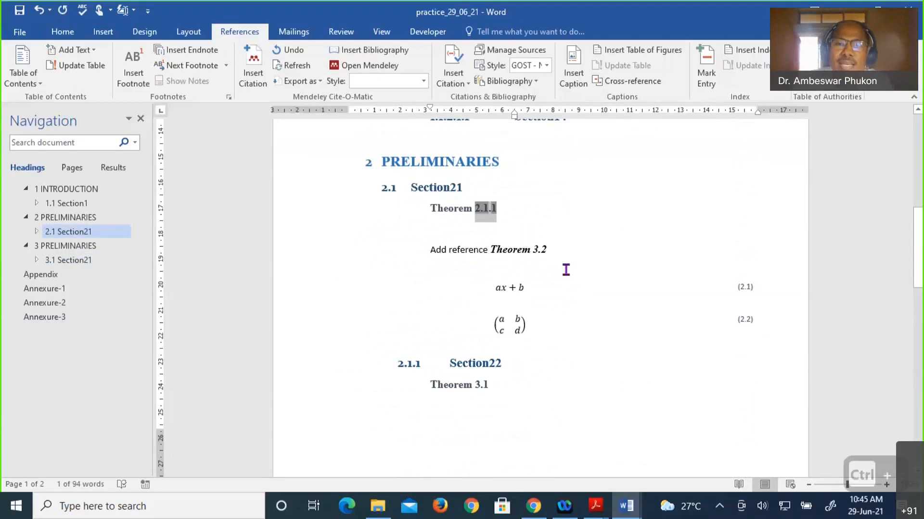
- Paste the copied number field after the word "Theorem" below heading 3.1 Section21
scroll(565, 270, down, 8)
scroll(566, 270, down, 2)
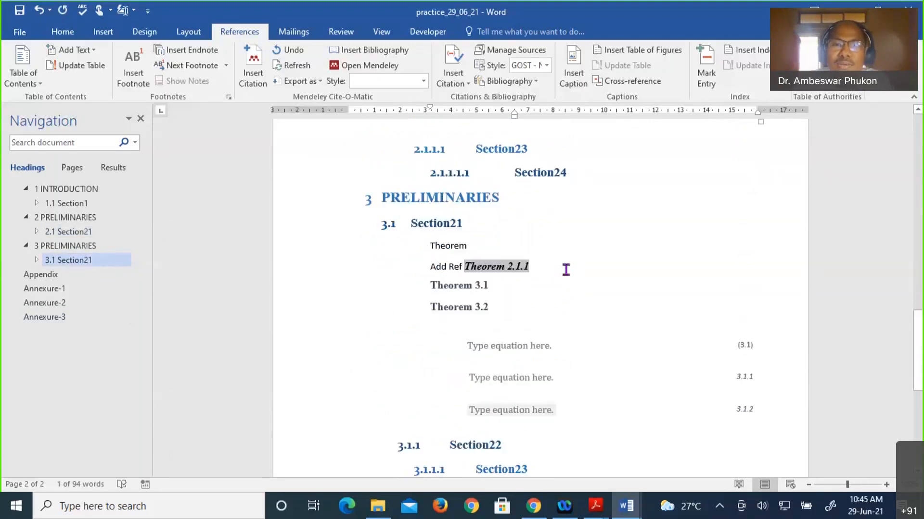
scroll(565, 269, down, 2)
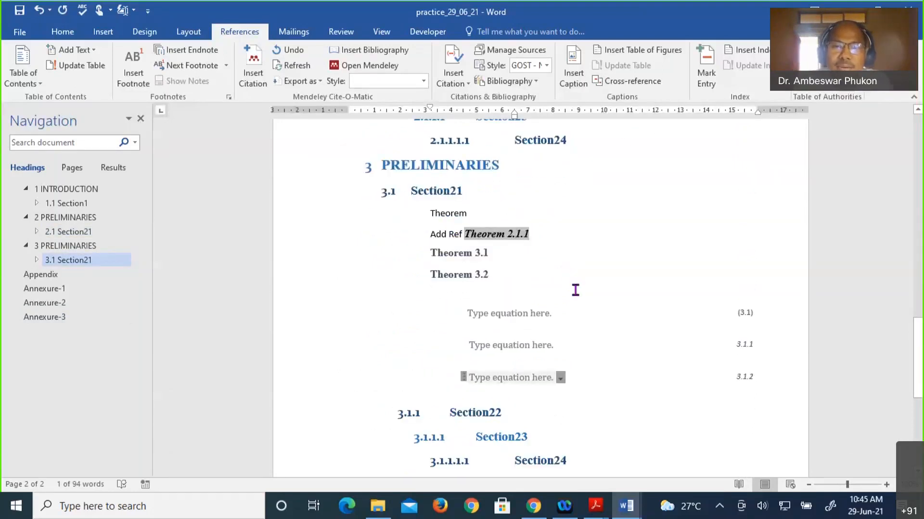
scroll(575, 290, down, 4)
scroll(575, 290, up, 6)
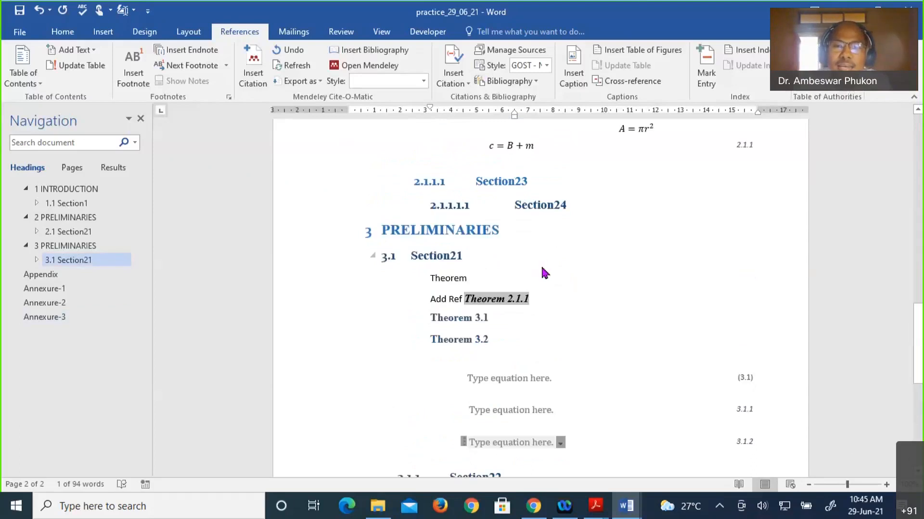
scroll(542, 268, up, 10)
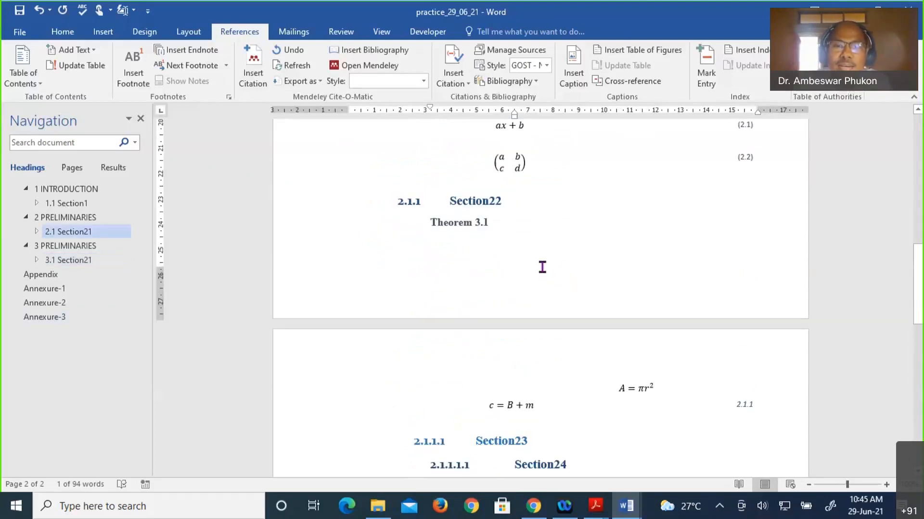
scroll(564, 291, down, 6)
scroll(564, 291, down, 1)
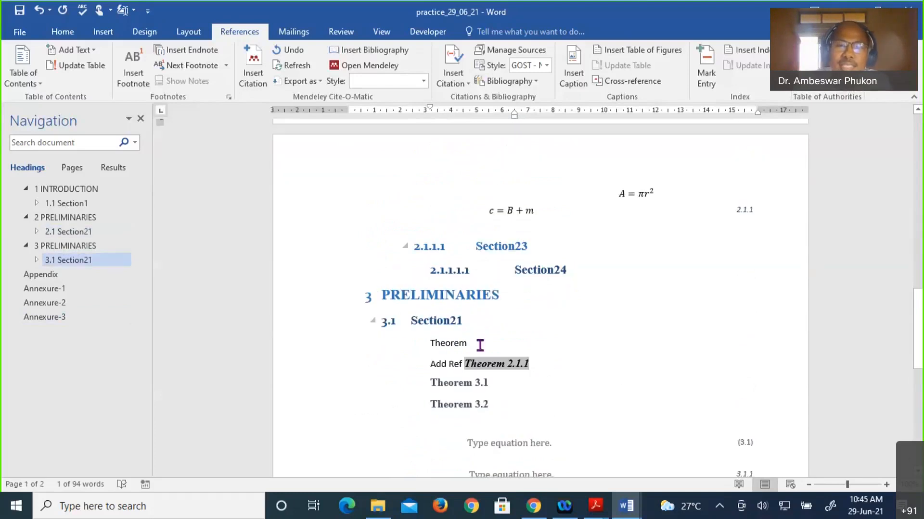
click(479, 344)
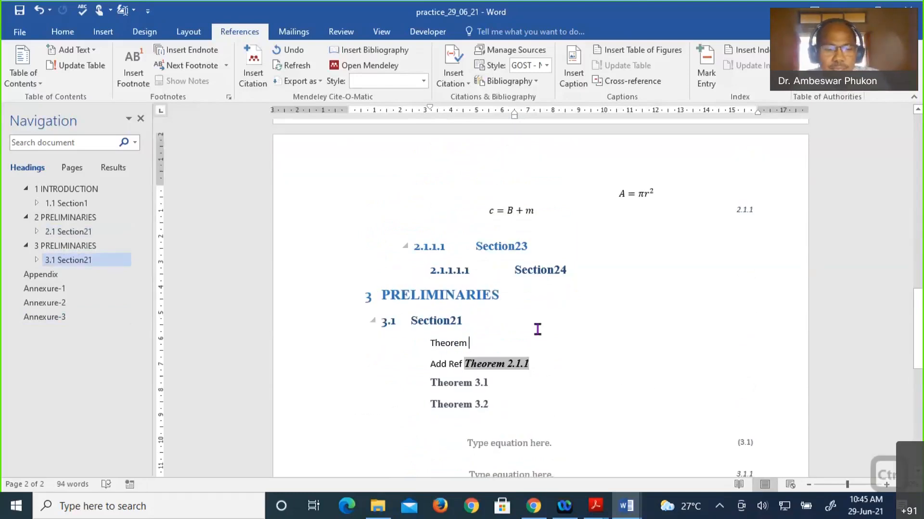
key(ctrl)
key(ctrl+v)
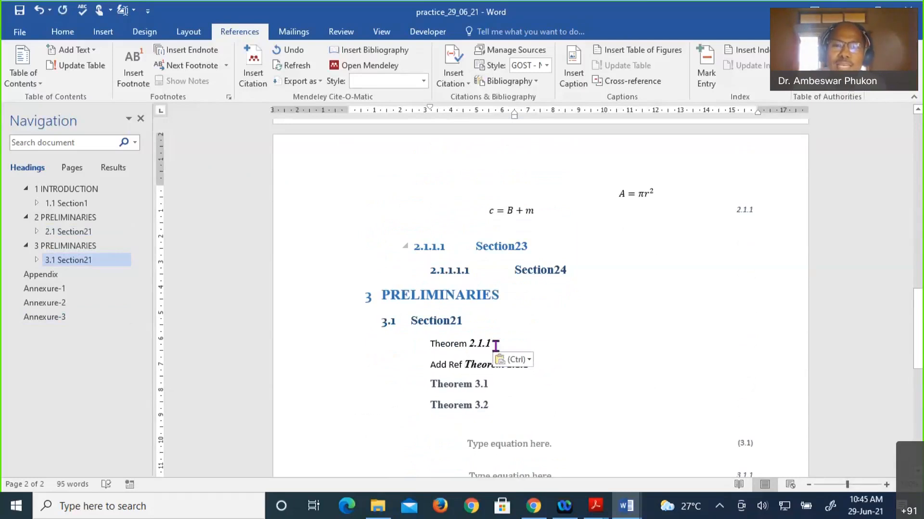
- Update the pasted number field after "Theorem" below heading 3.1 Section21 so it follows the current heading
drag(496, 345, 468, 347)
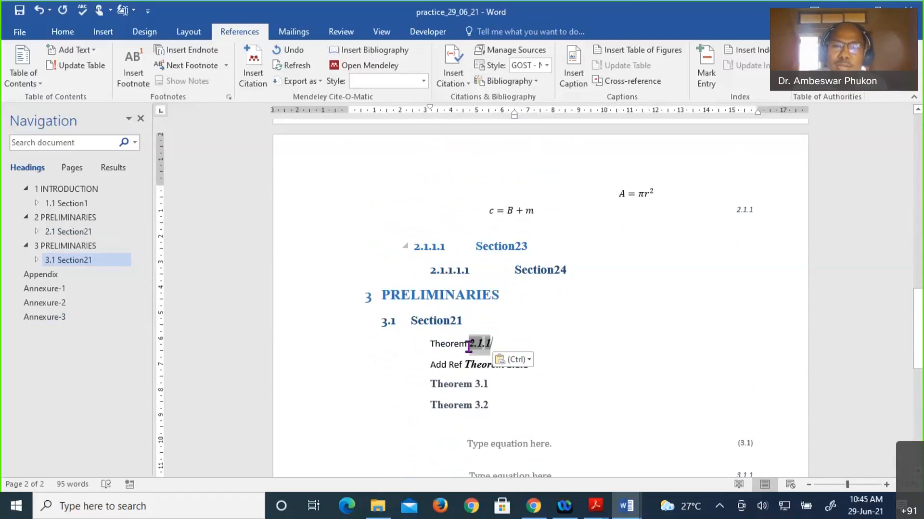
right_click(484, 347)
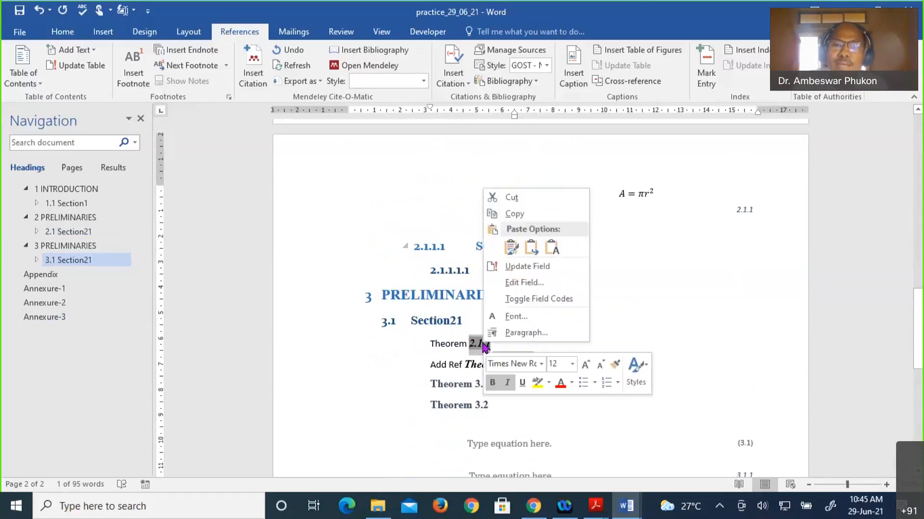
click(521, 267)
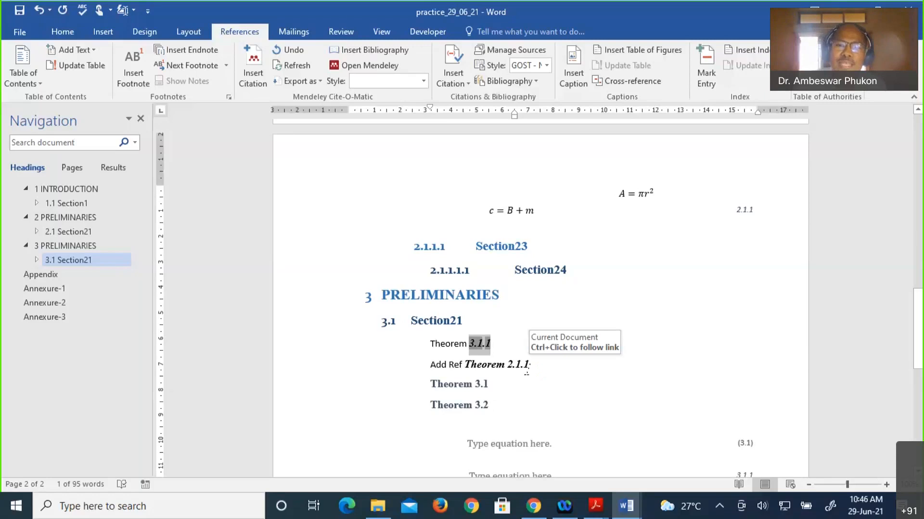
right_click(475, 344)
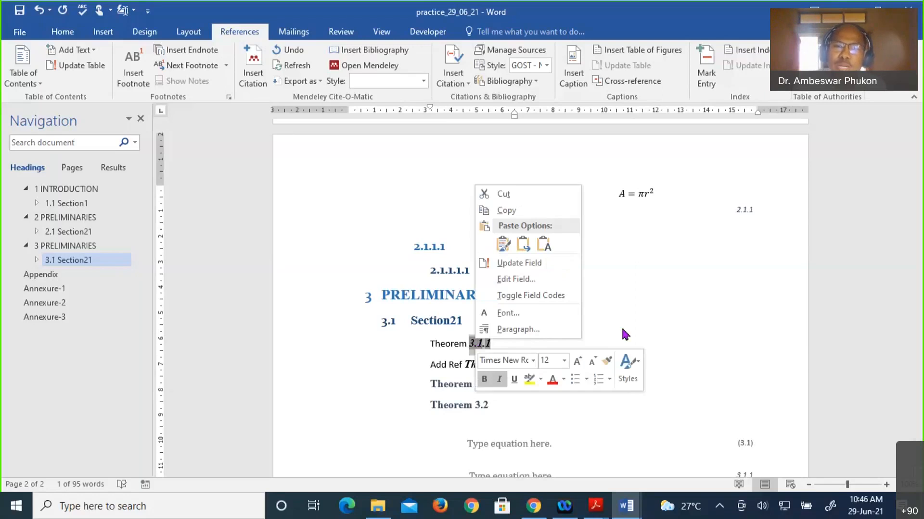
click(624, 335)
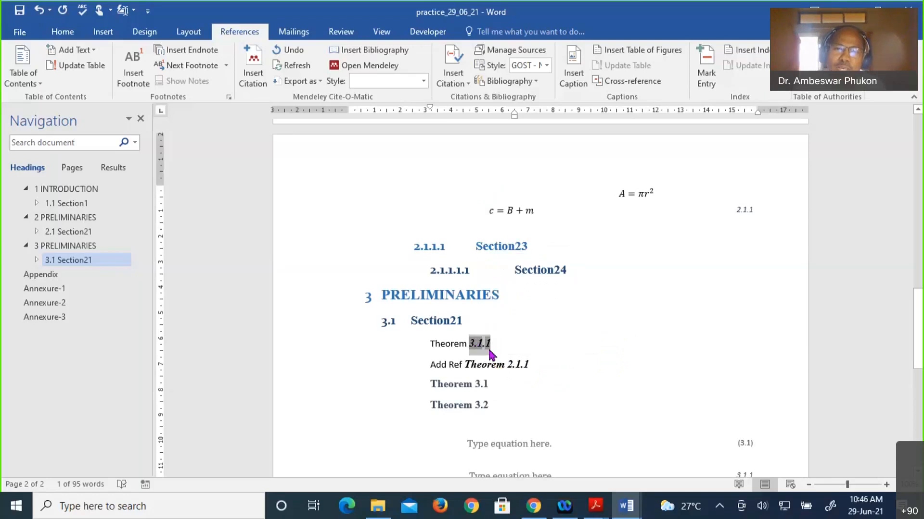
- Add a new line reading "Add ref" below the "Add Ref Theorem 2.1.1" line in section 3.1
click(591, 364)
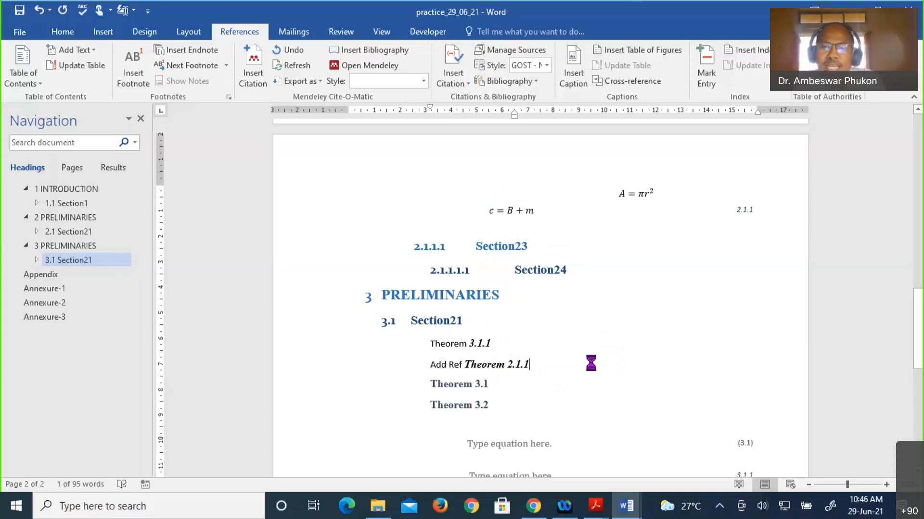
key(shift)
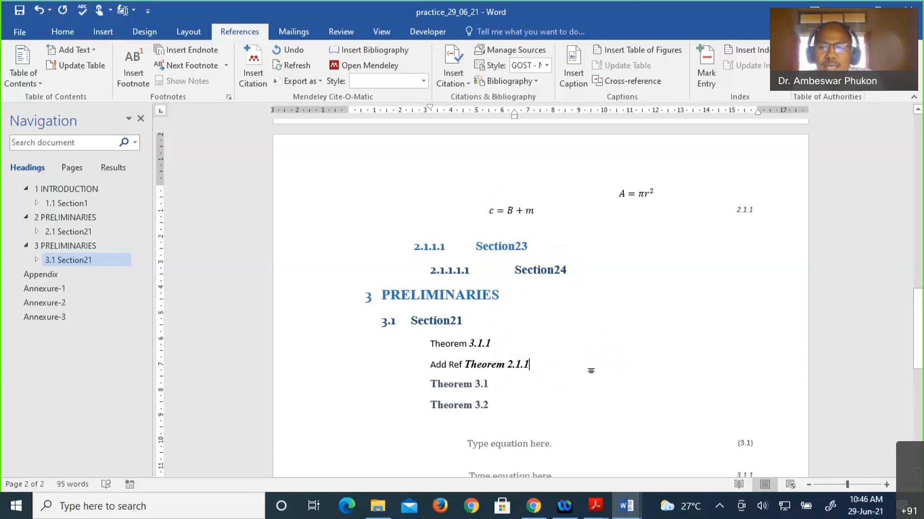
key(Return)
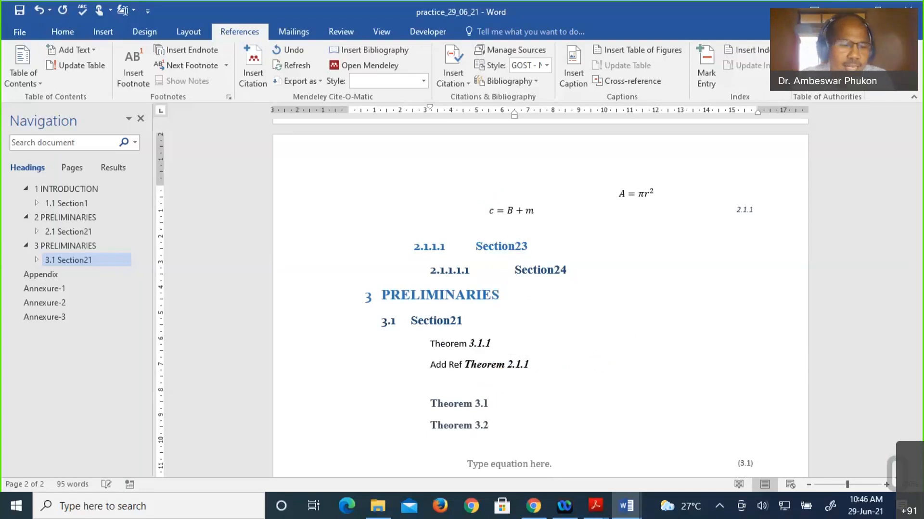
text(A)
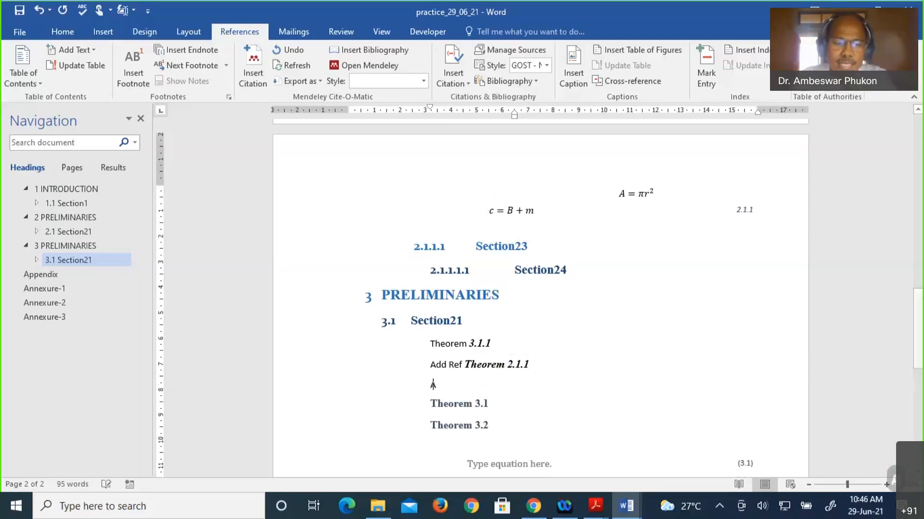
text(dd)
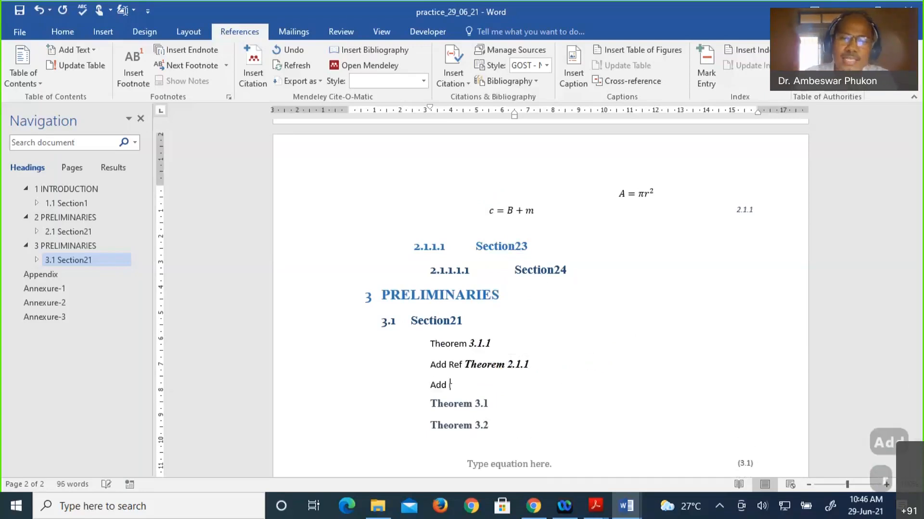
text( ref)
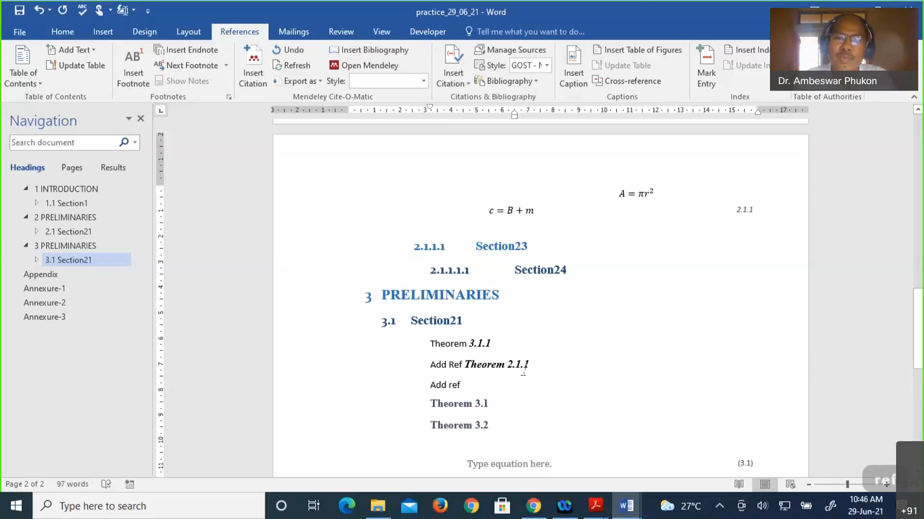
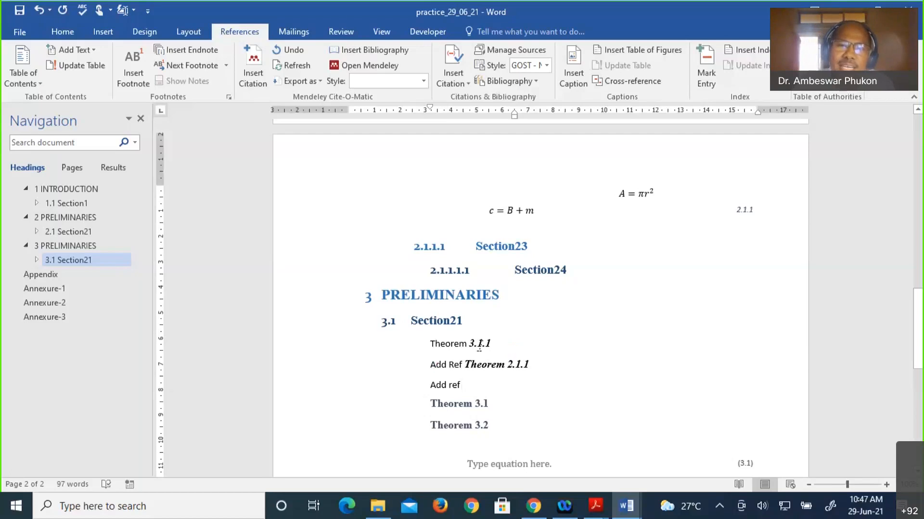
- Insert the Eqution1h AutoText entry at the end of the new "Add ref" line
triple_click(446, 351)
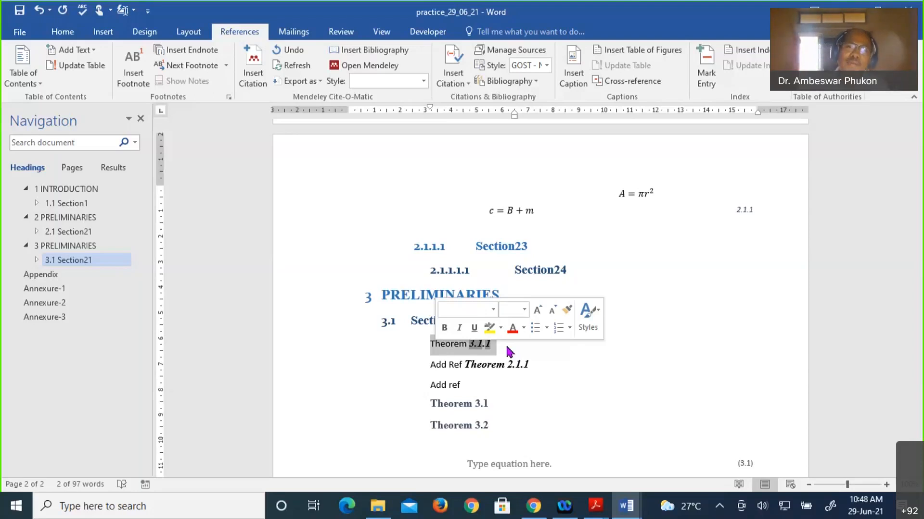
click(581, 388)
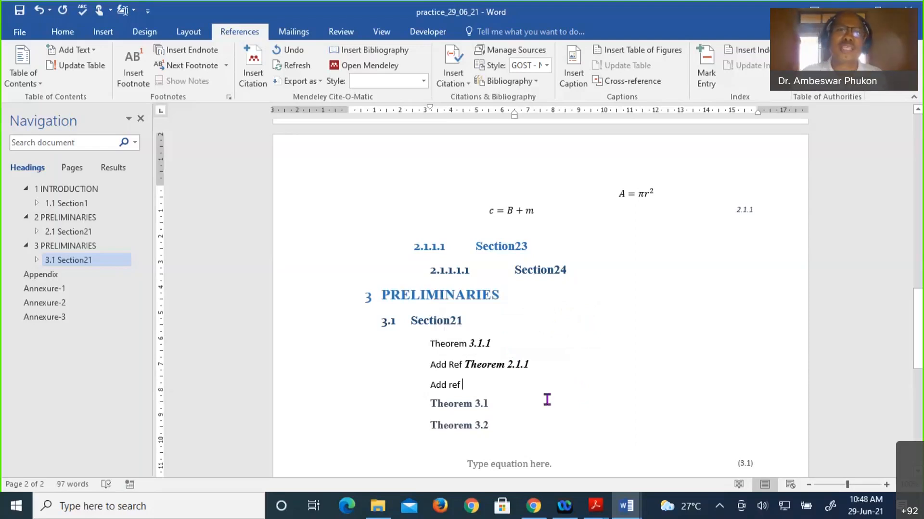
click(133, 12)
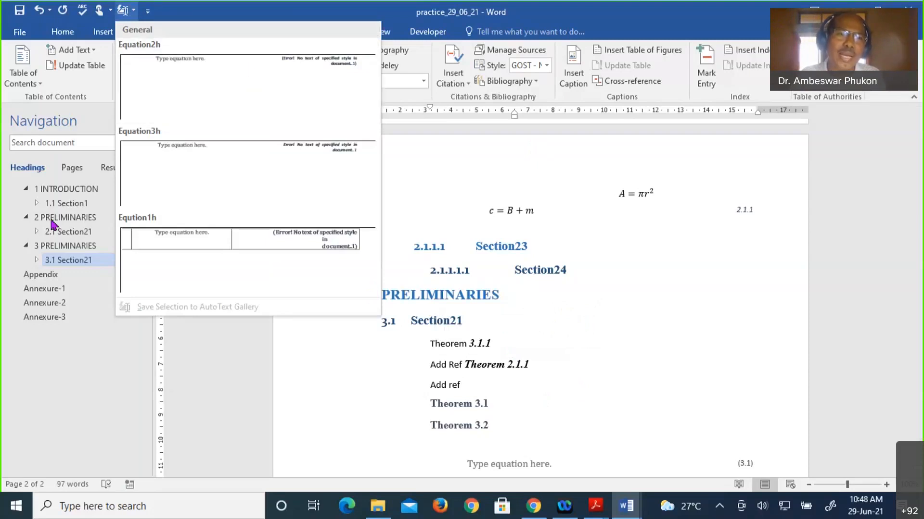
click(212, 266)
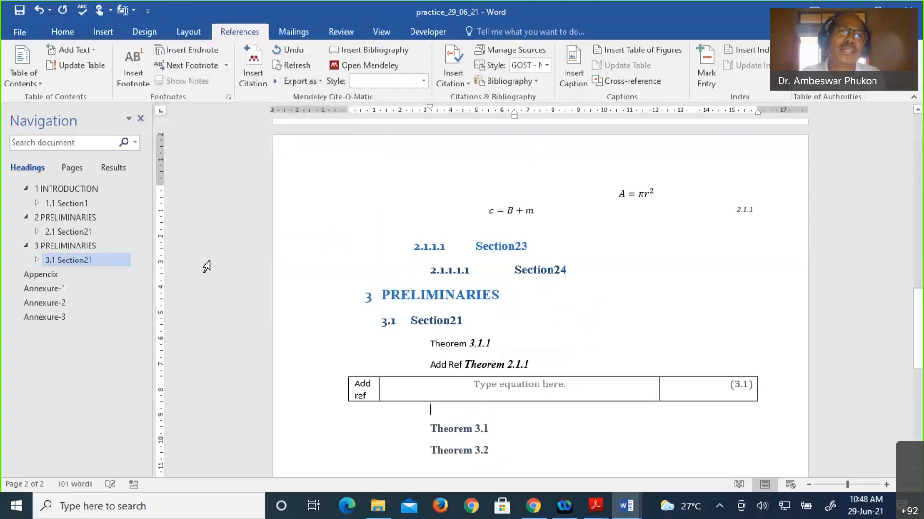
- Delete the Eqution1h building block from the AutoText gallery and check the remaining entries
click(134, 11)
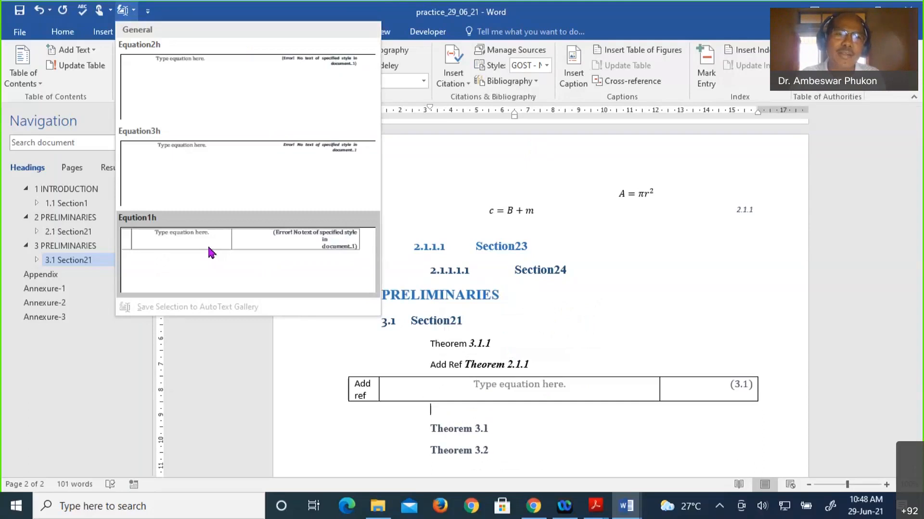
right_click(209, 247)
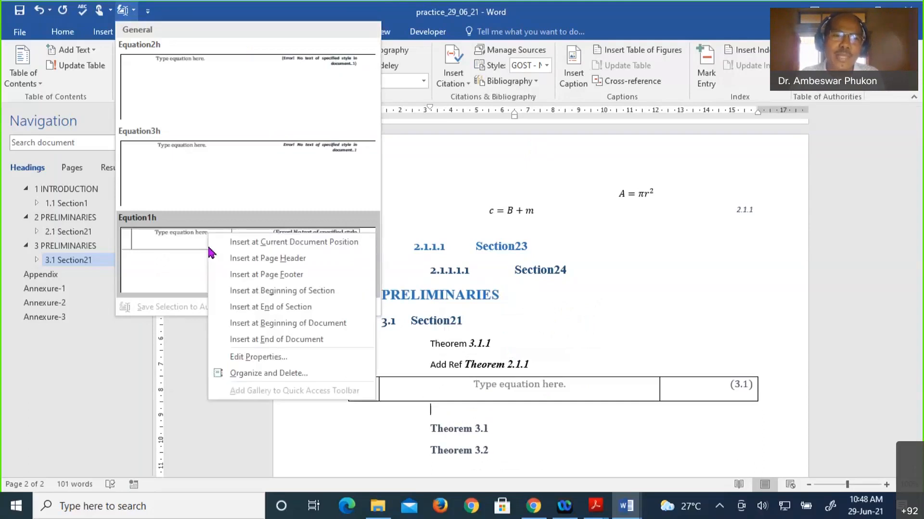
click(240, 374)
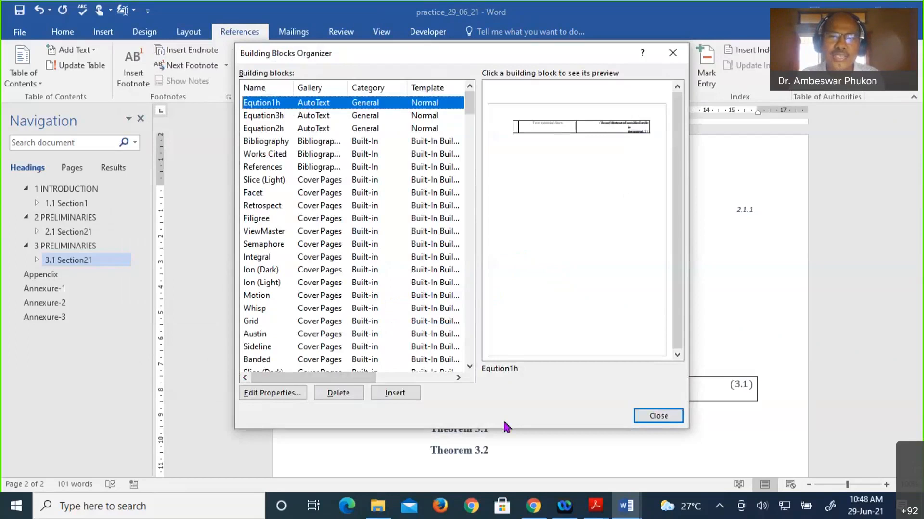
click(339, 394)
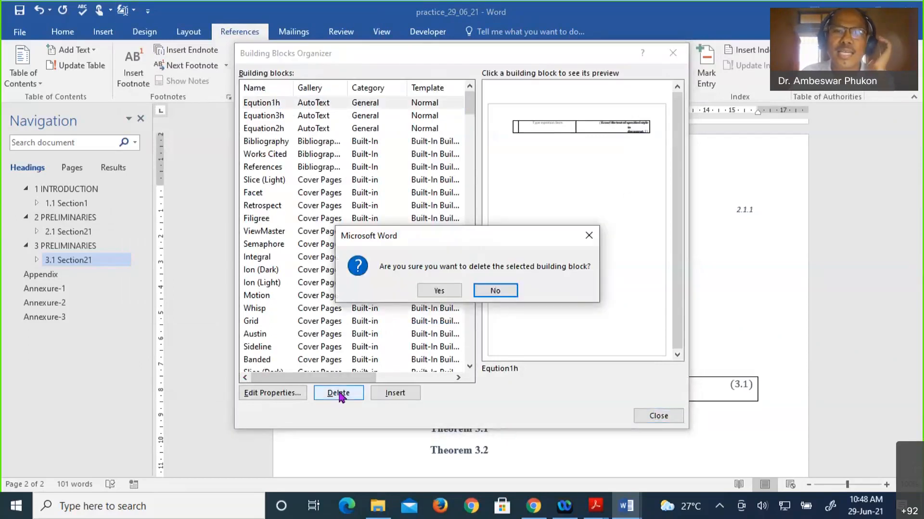
click(438, 292)
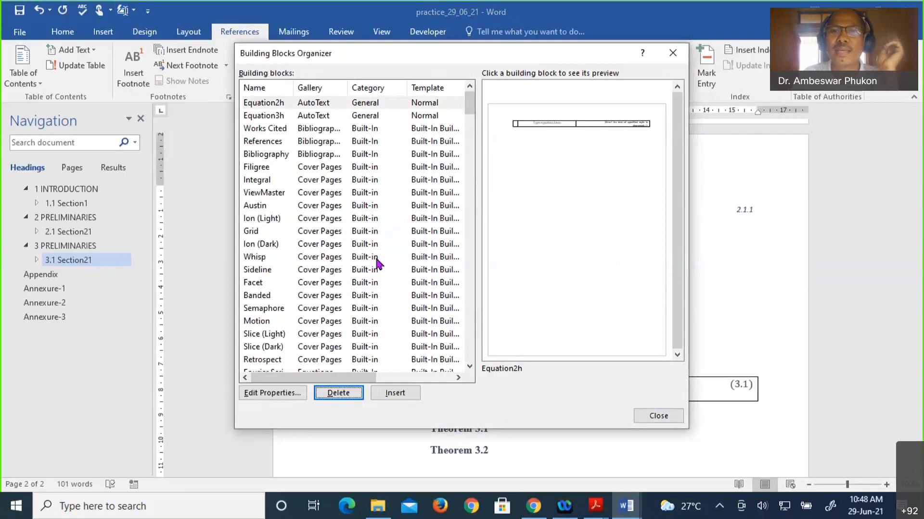
click(673, 53)
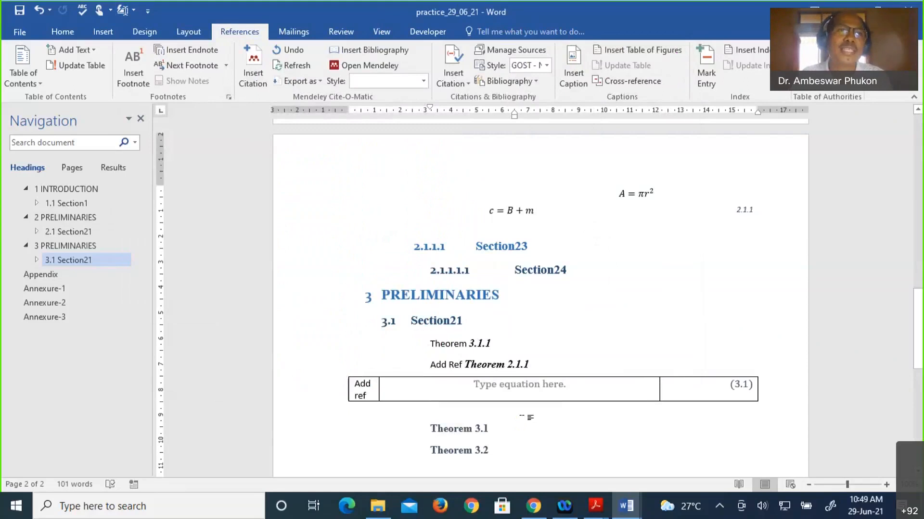
click(134, 10)
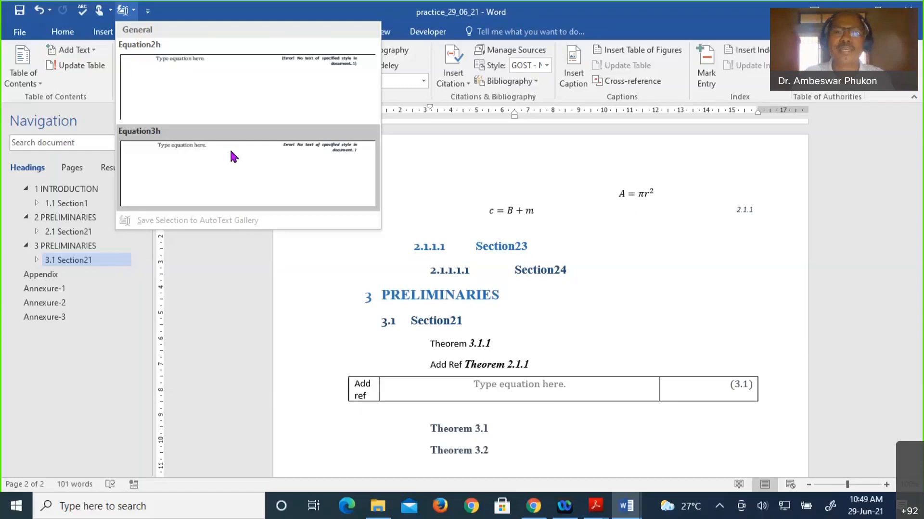
click(584, 244)
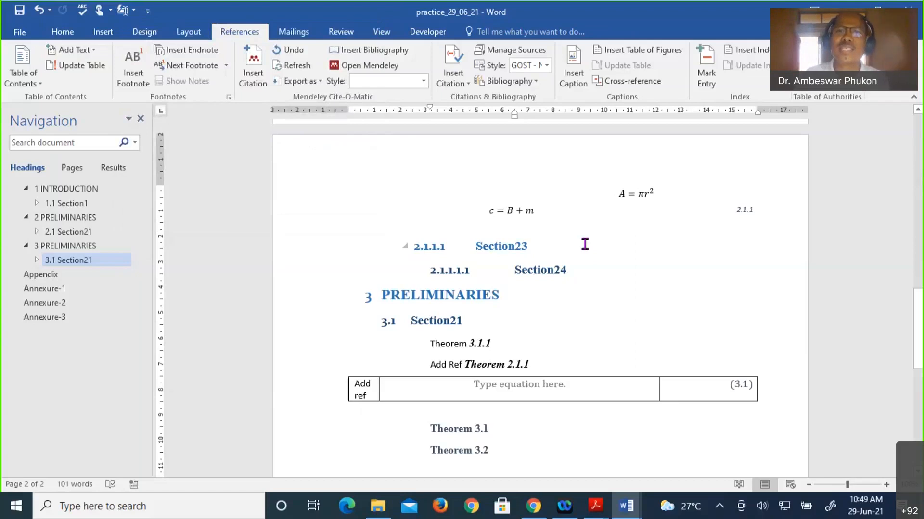
- Review the list of available caption labels, from Equation to Theorem3h, without inserting a caption
click(572, 65)
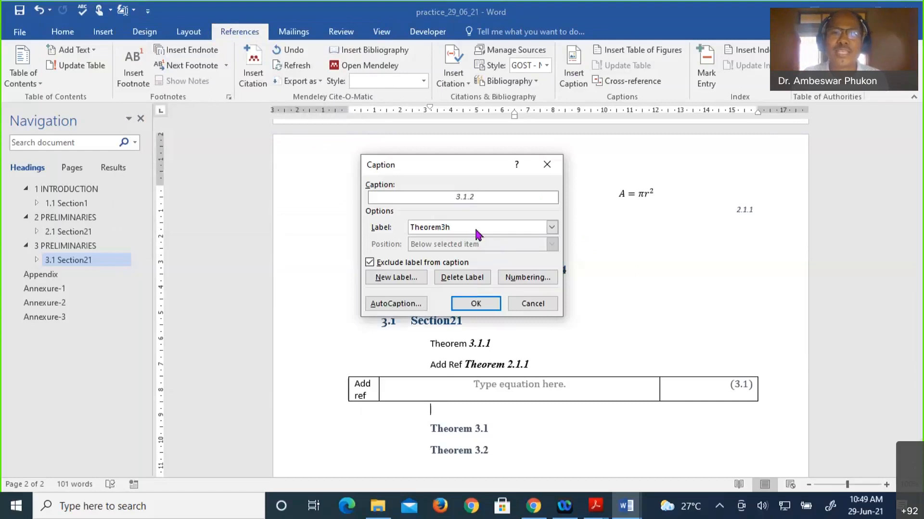
click(551, 228)
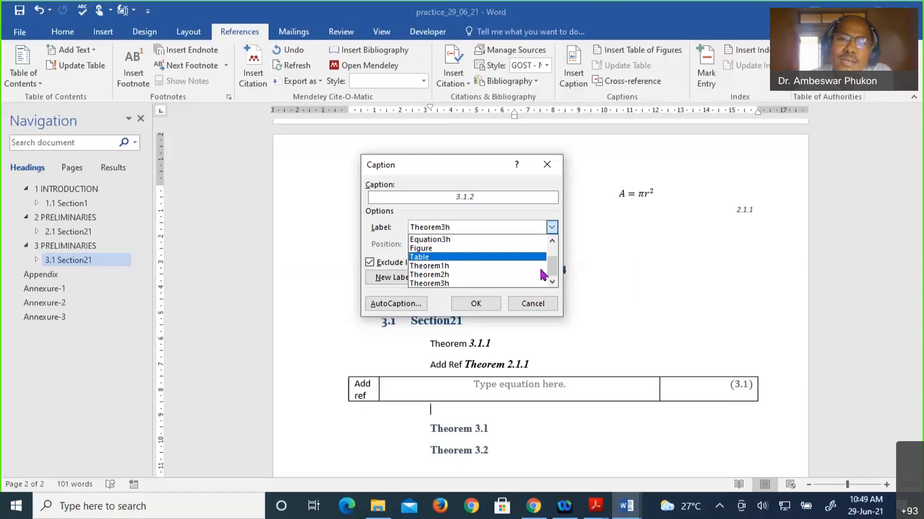
scroll(445, 248, up, 1)
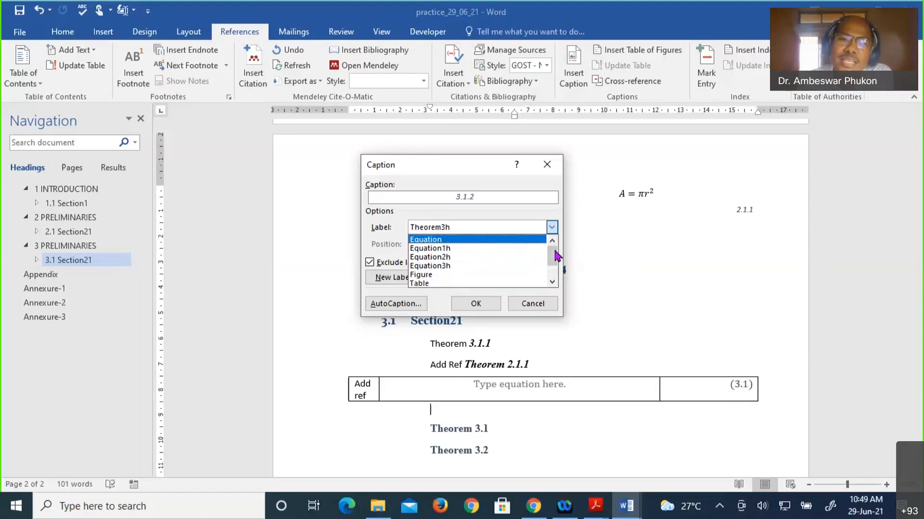
drag(555, 256, 556, 263)
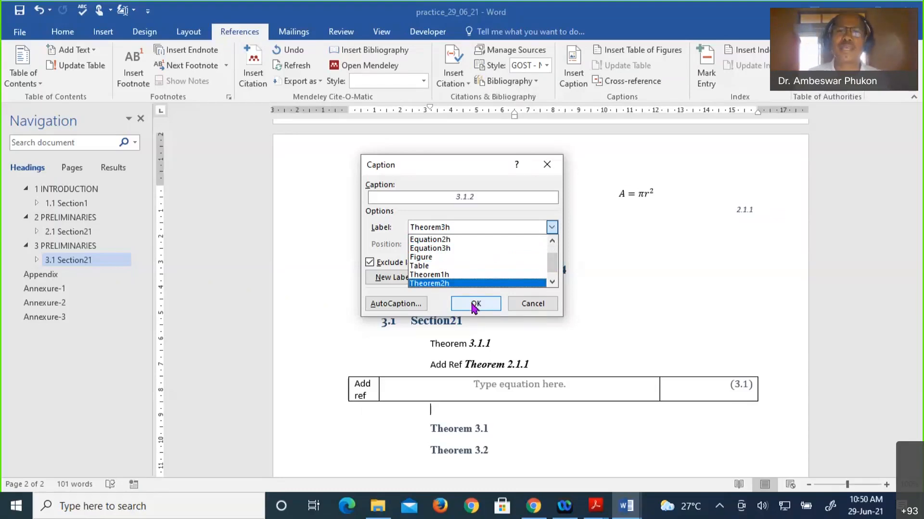
click(552, 165)
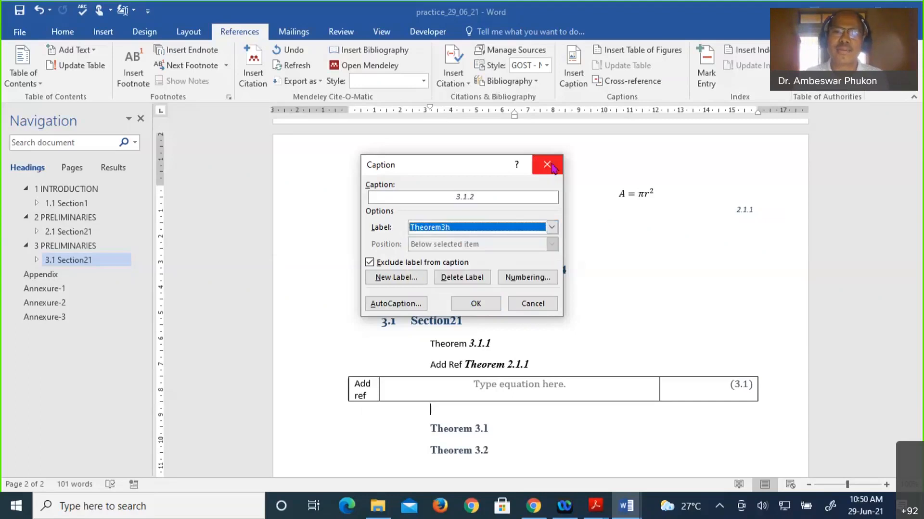
click(532, 304)
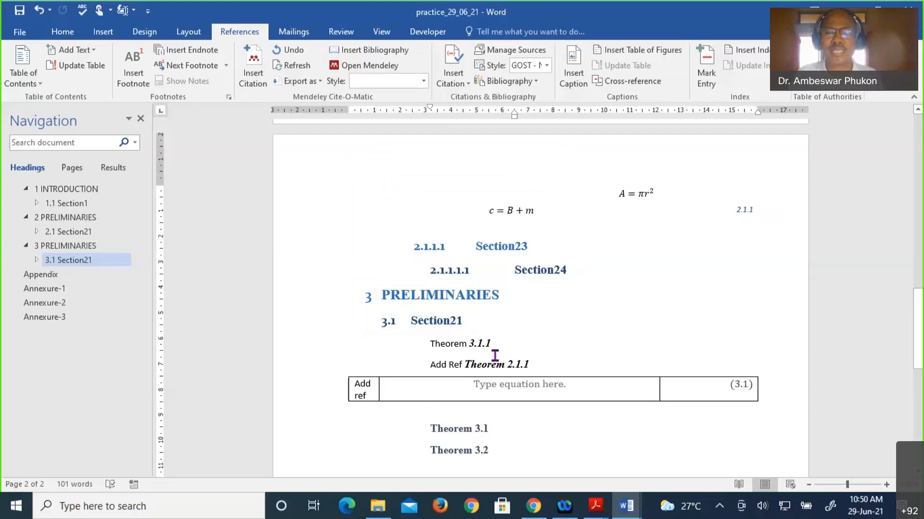
- Add an empty line directly below heading 1.1 Section1 on the first page
scroll(495, 355, down, 1)
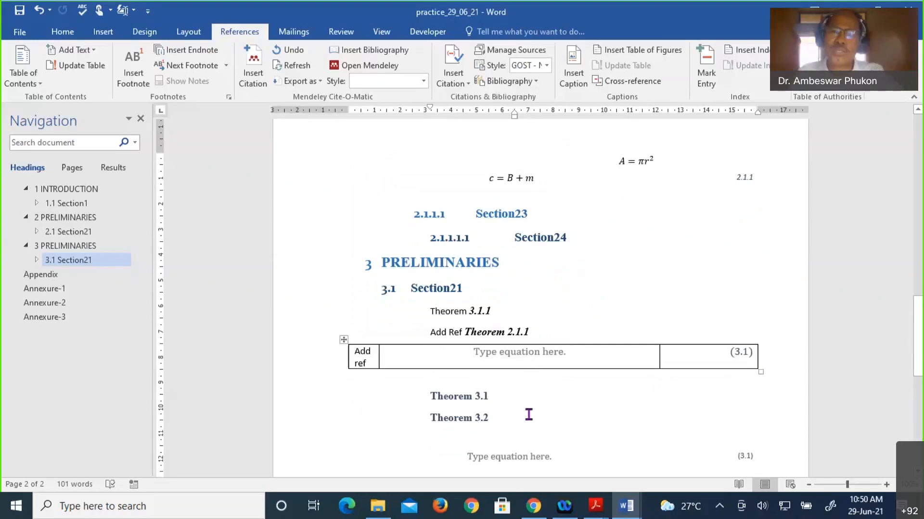
scroll(563, 363, down, 3)
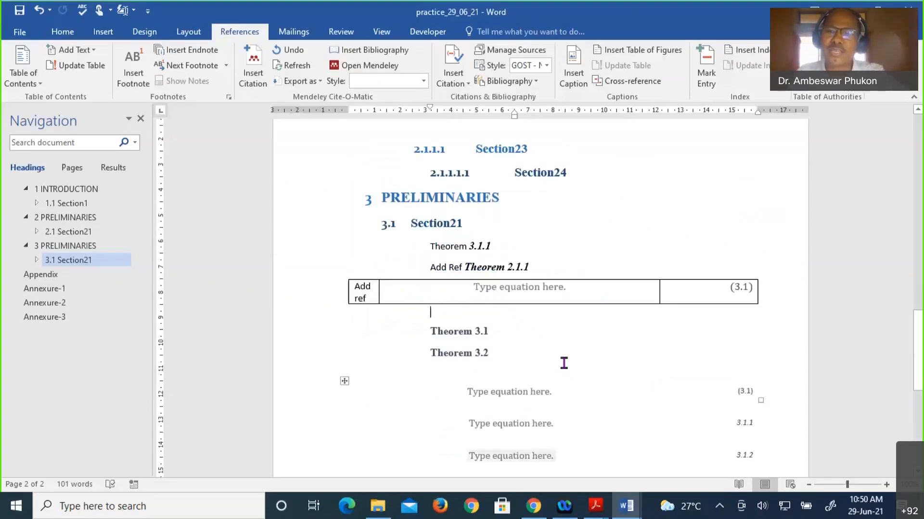
scroll(564, 363, down, 7)
scroll(563, 363, down, 7)
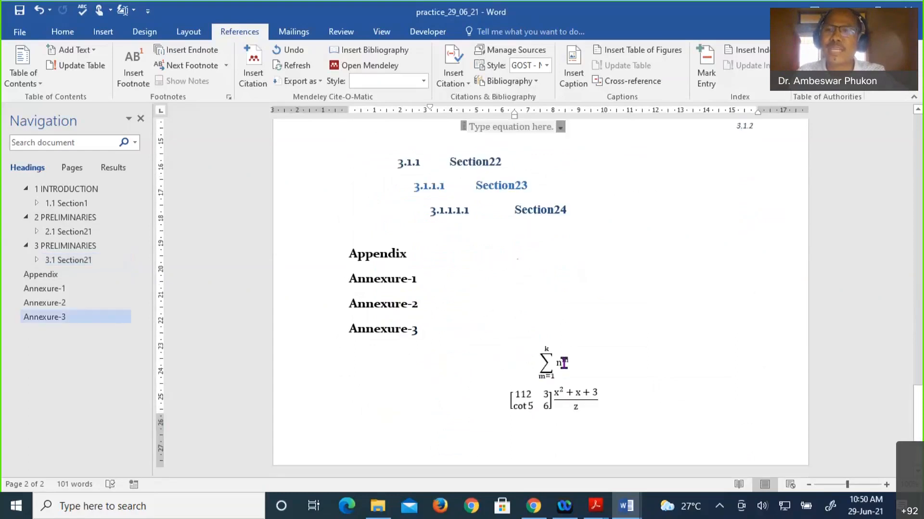
scroll(563, 363, up, 10)
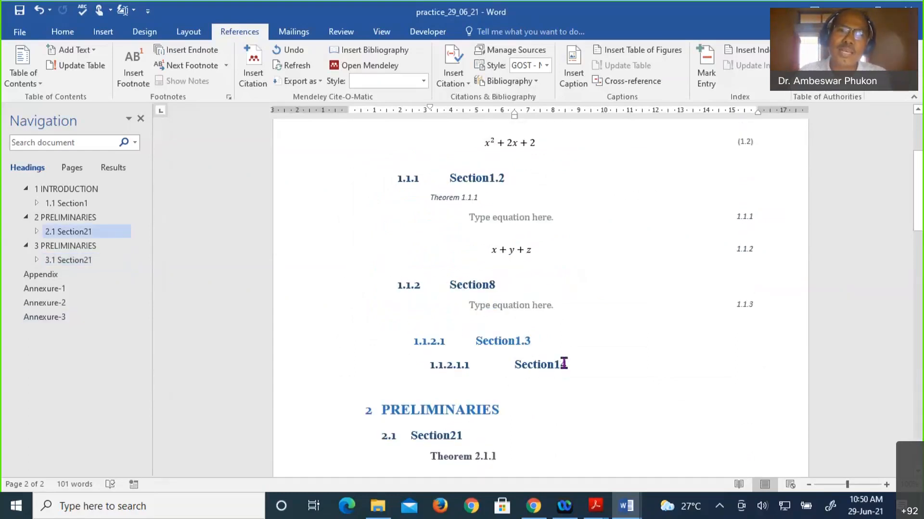
scroll(564, 363, up, 7)
scroll(543, 360, down, 4)
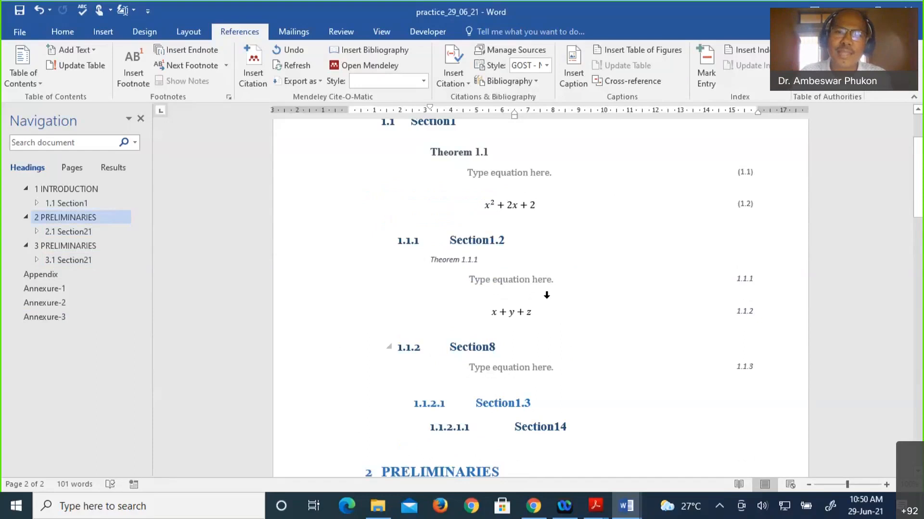
scroll(546, 294, up, 4)
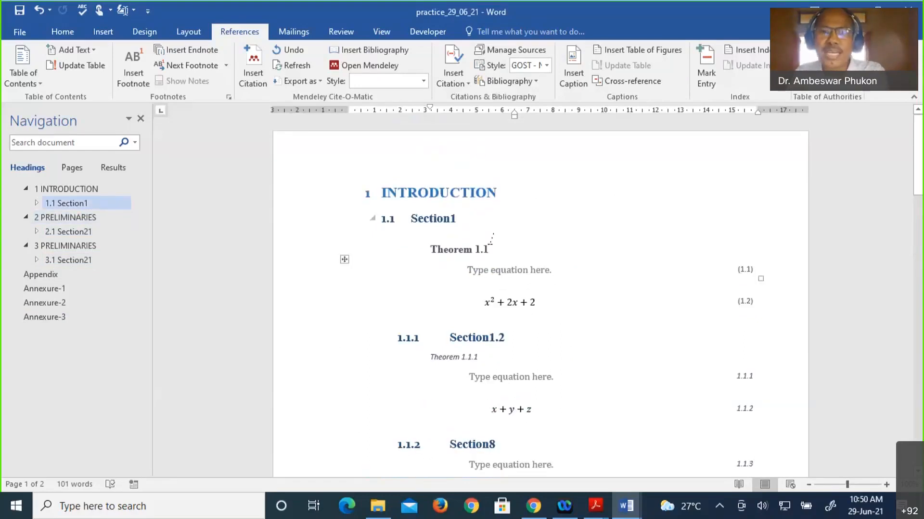
click(491, 239)
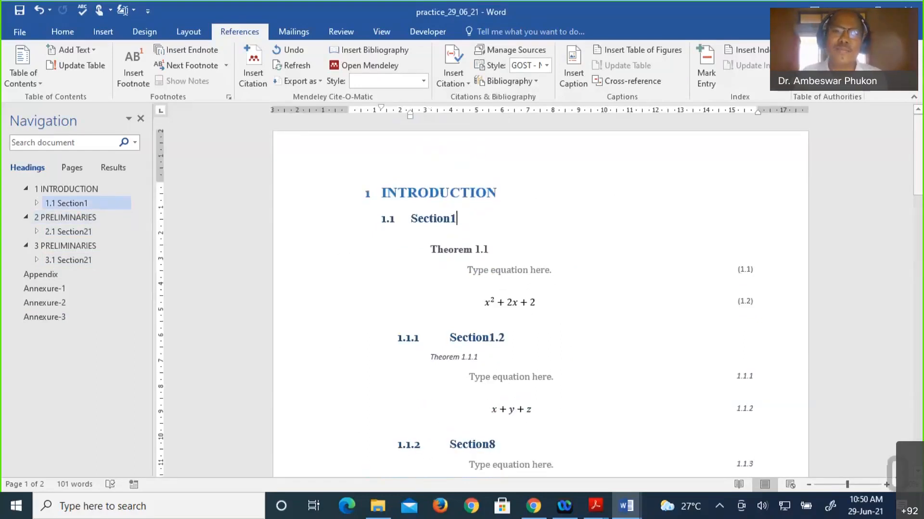
key(Return)
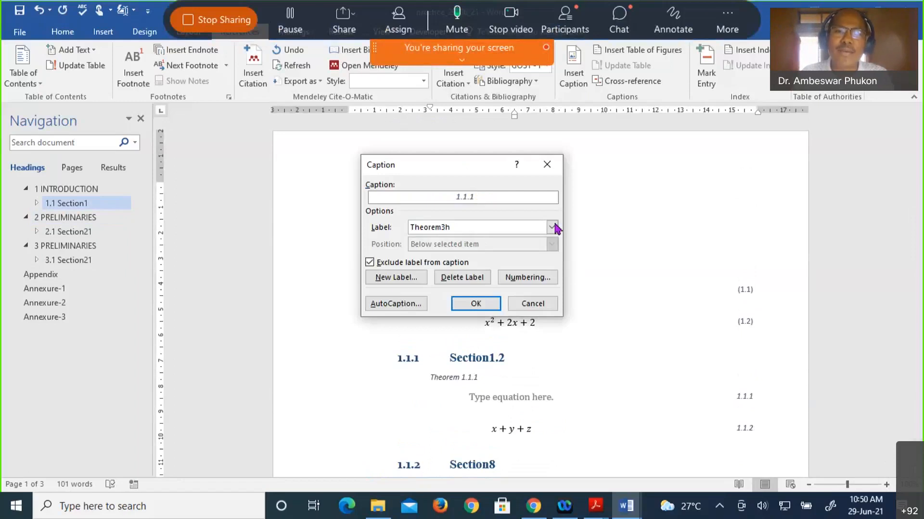
- Create a new caption label named Table2h
click(396, 283)
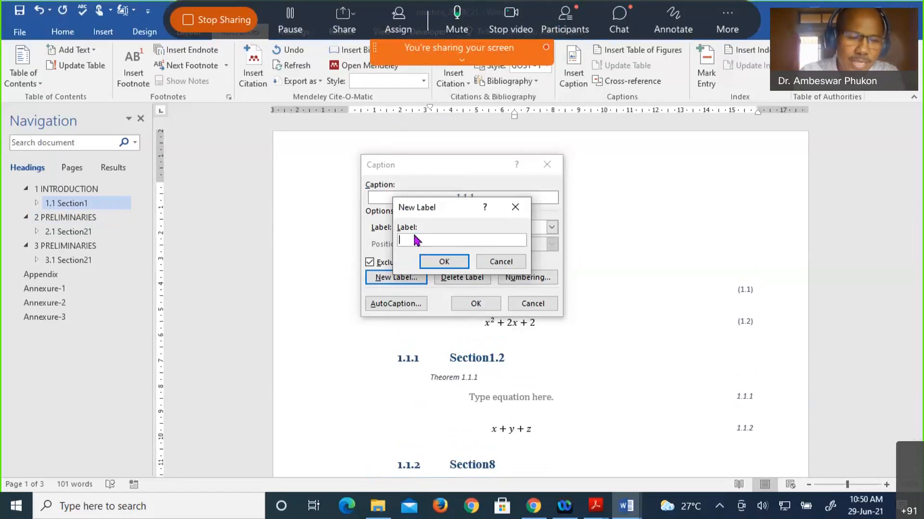
text(table)
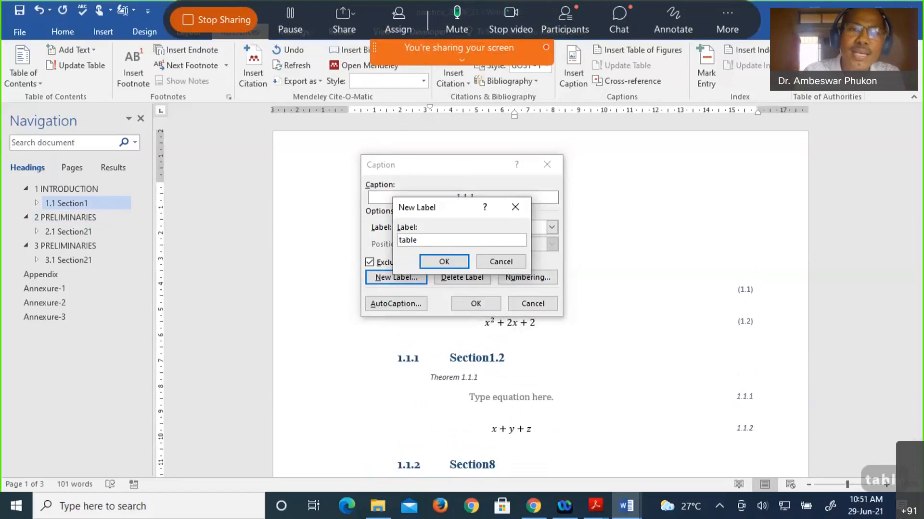
key(BackSpace)
key(BackSpace)
key(BackSpace)
key(BackSpace)
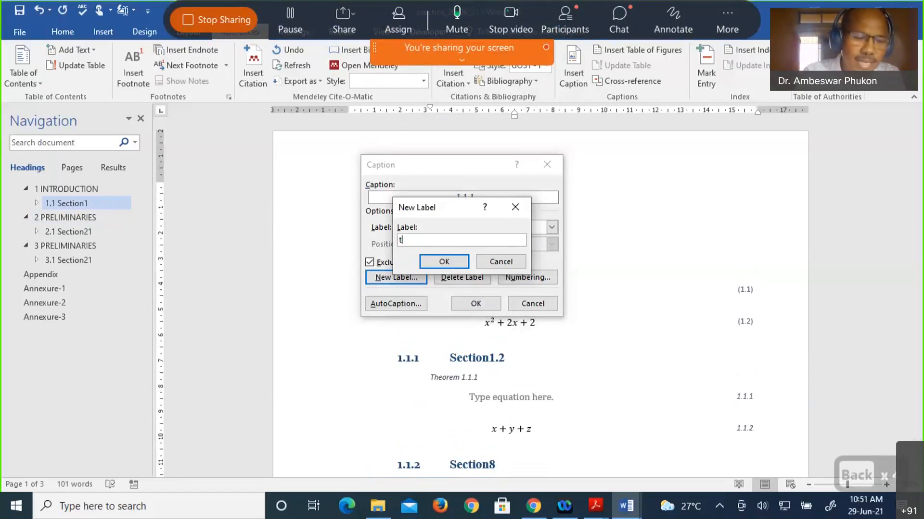
key(BackSpace)
text(Ta)
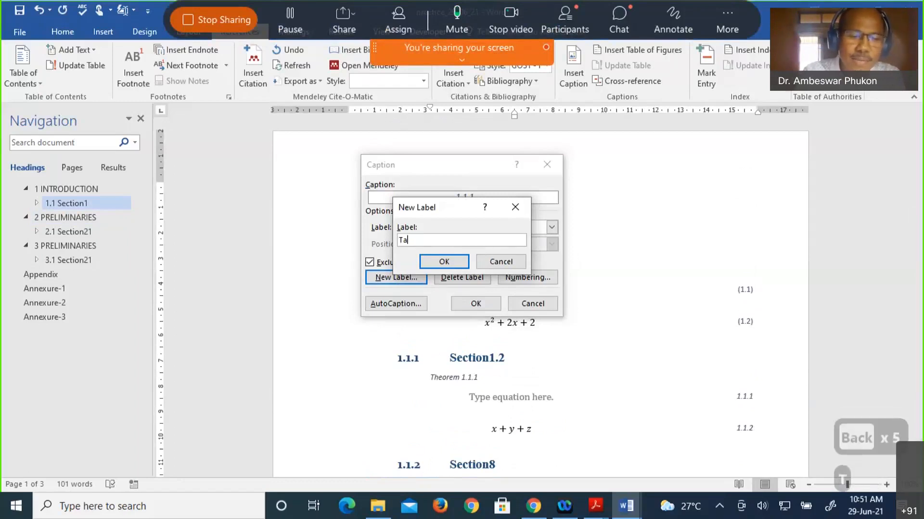
text(ble)
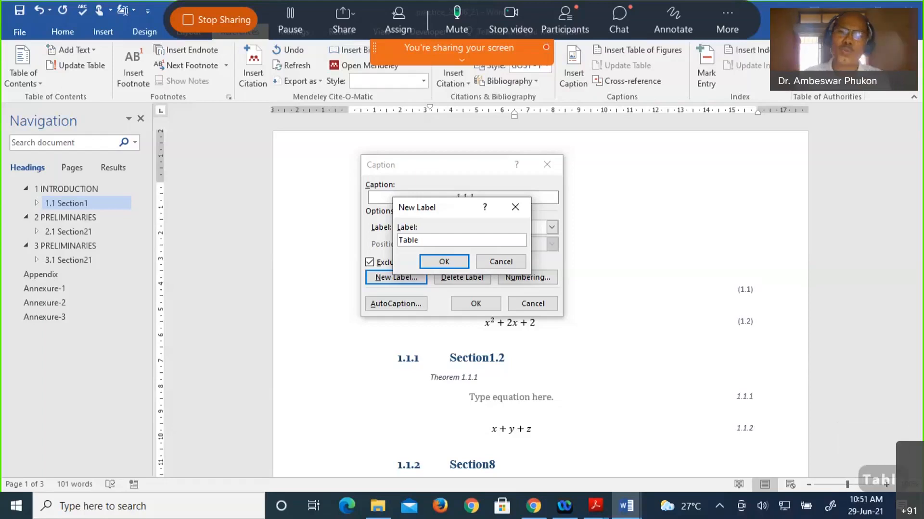
text(2h)
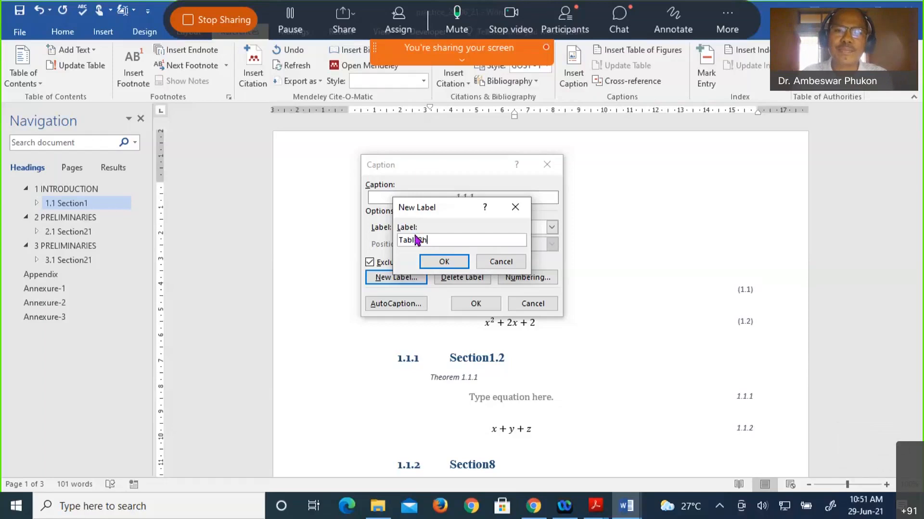
click(447, 267)
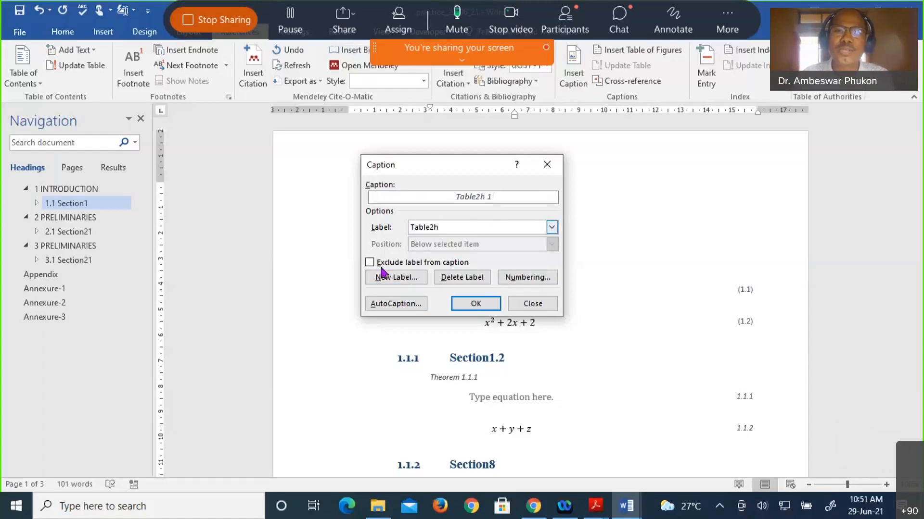
- Insert a Table2h caption below heading 1.1 Section1, excluding the label and including the chapter number with a period separator
key(alt+e)
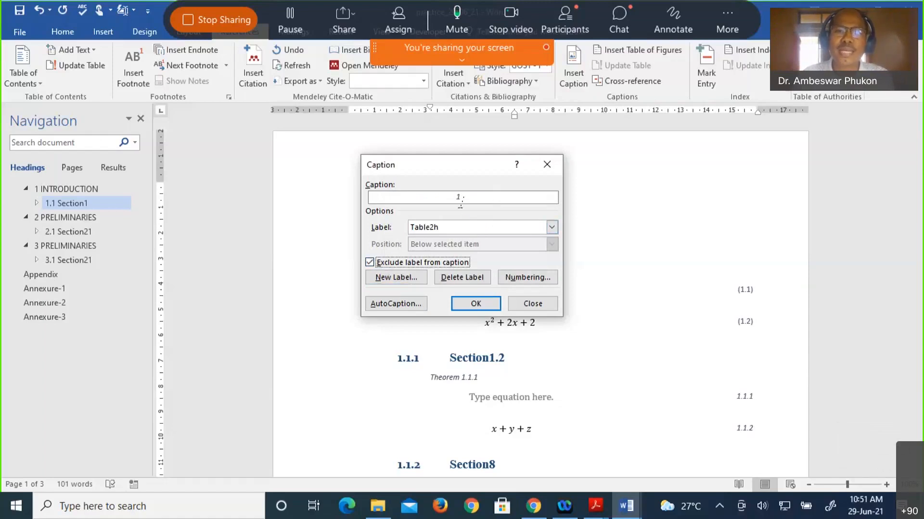
click(407, 281)
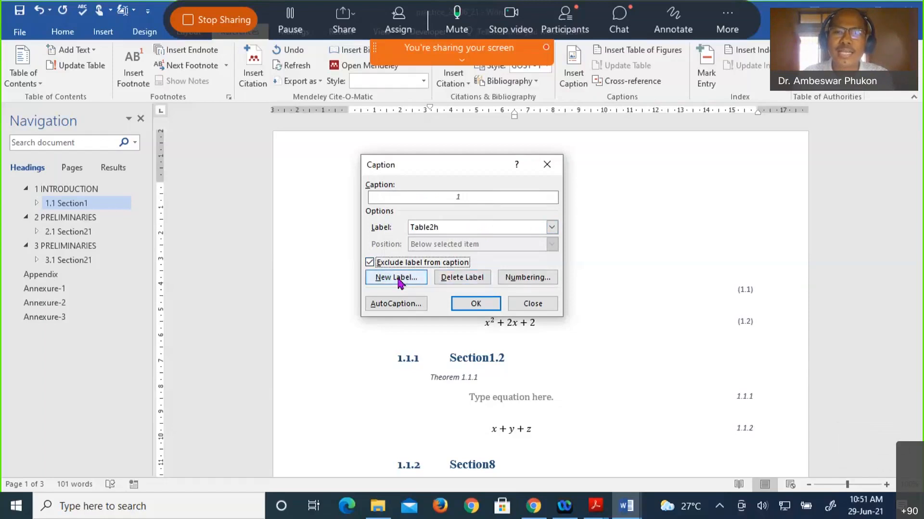
click(522, 277)
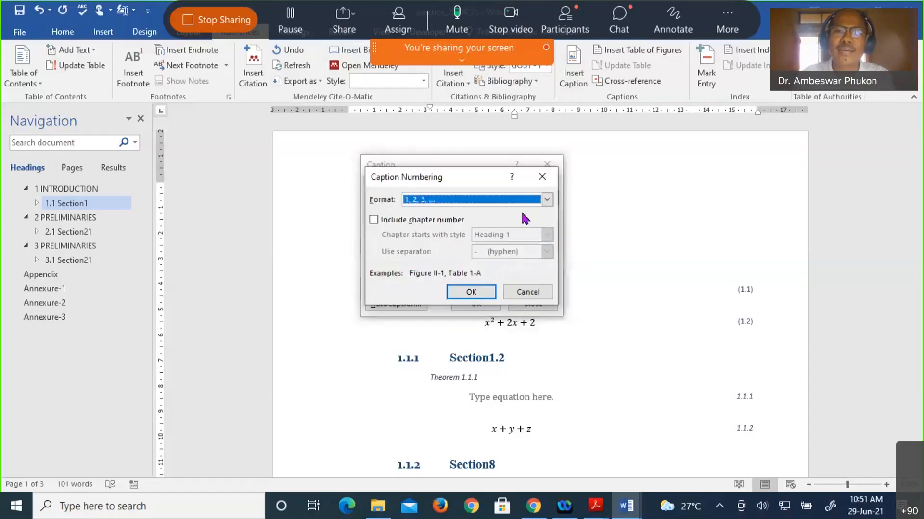
click(374, 219)
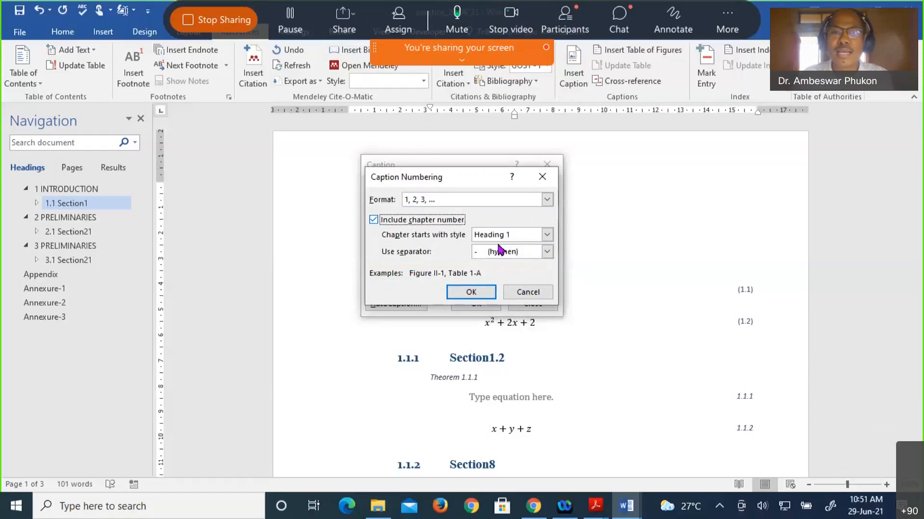
click(547, 235)
click(515, 256)
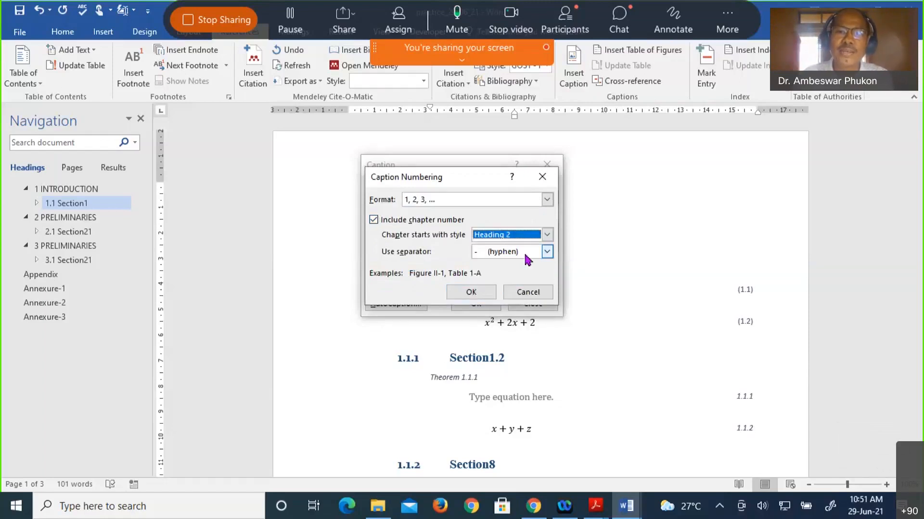
click(471, 292)
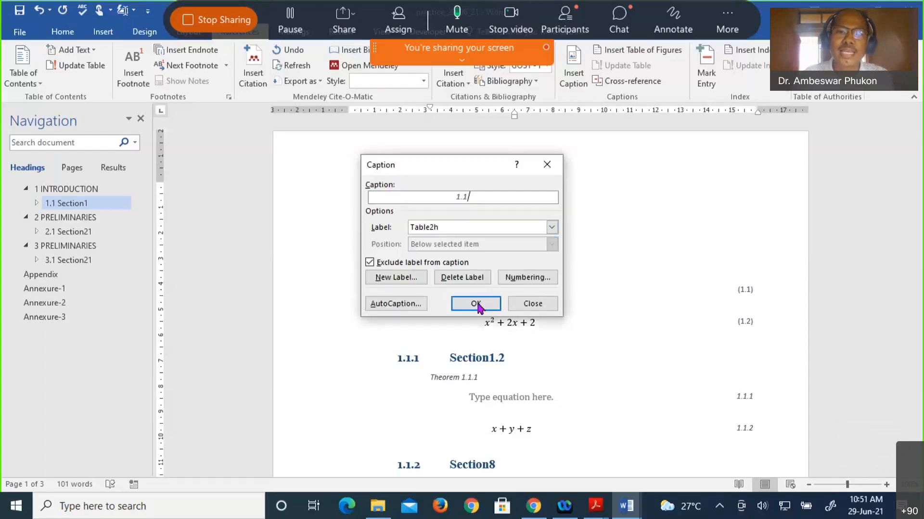
click(476, 304)
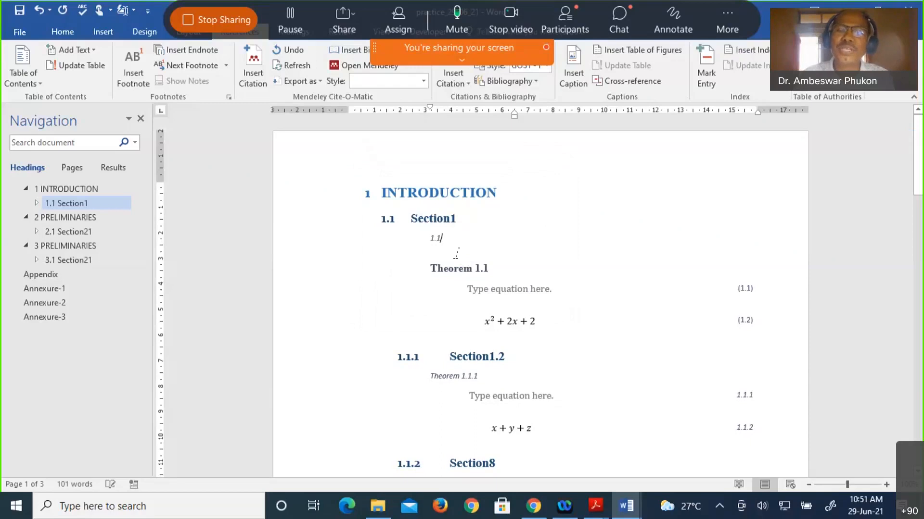
- Check which Table2h captions are available for cross-referencing from the empty line above heading 1.1.1 Section1.2, without inserting one
click(478, 289)
scroll(478, 290, down, 3)
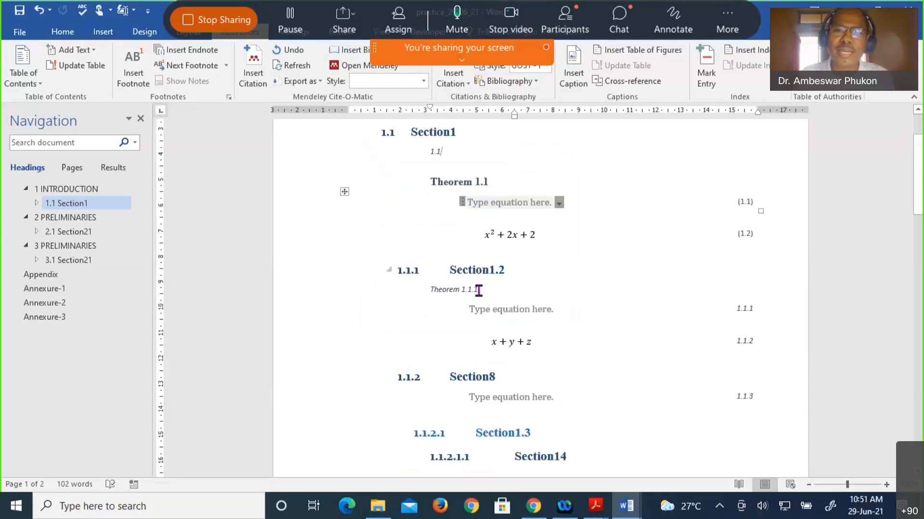
scroll(478, 290, down, 5)
scroll(518, 249, up, 4)
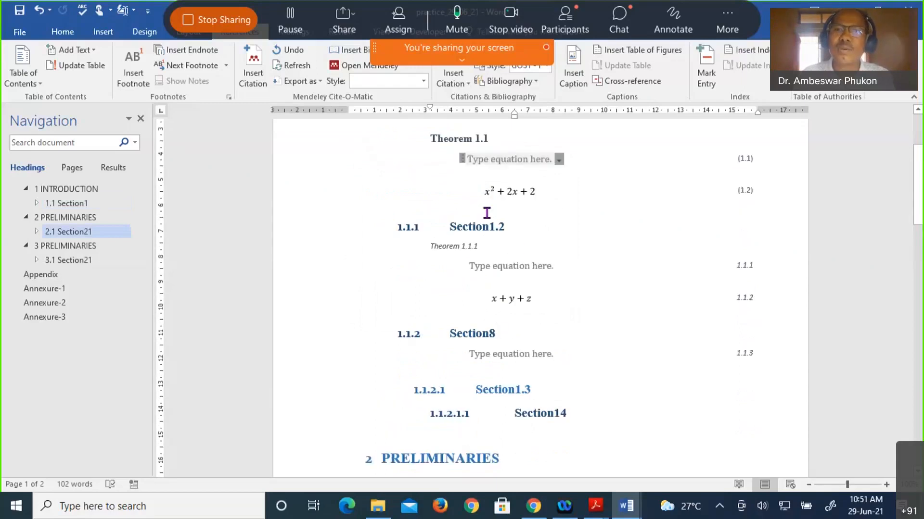
click(494, 210)
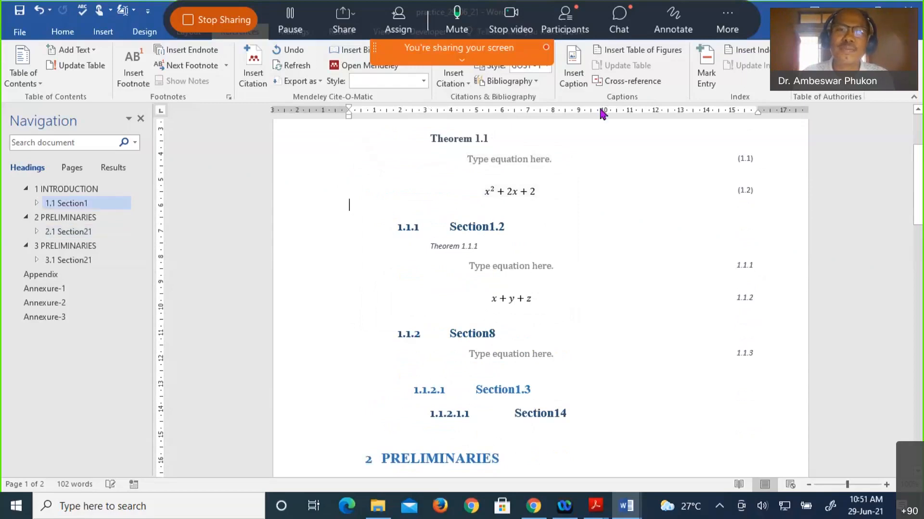
click(626, 81)
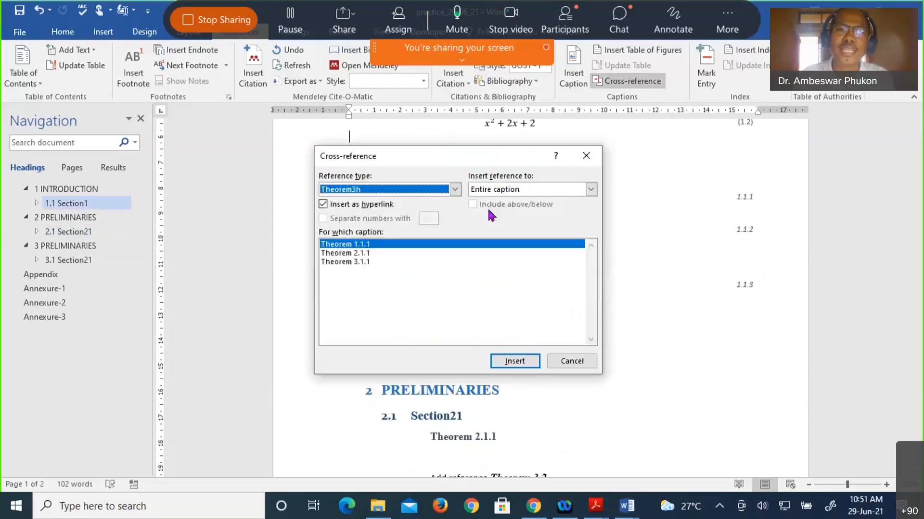
click(454, 189)
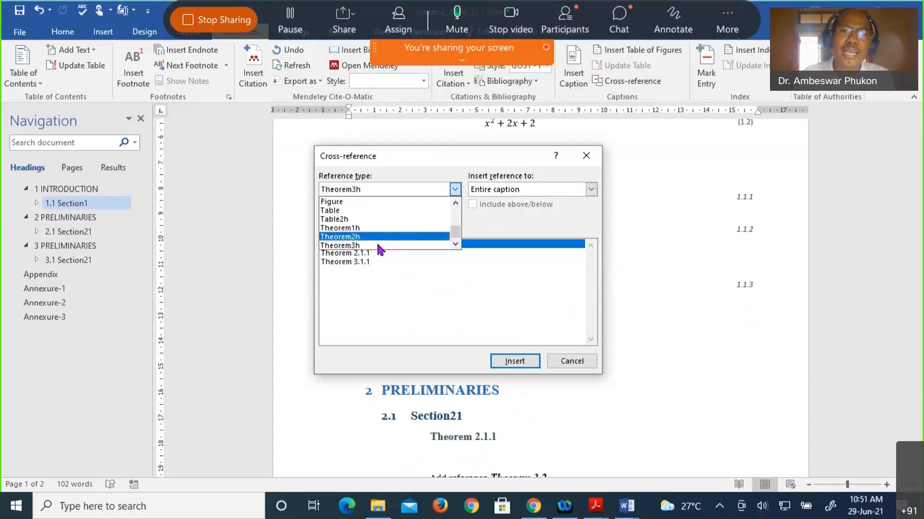
click(350, 222)
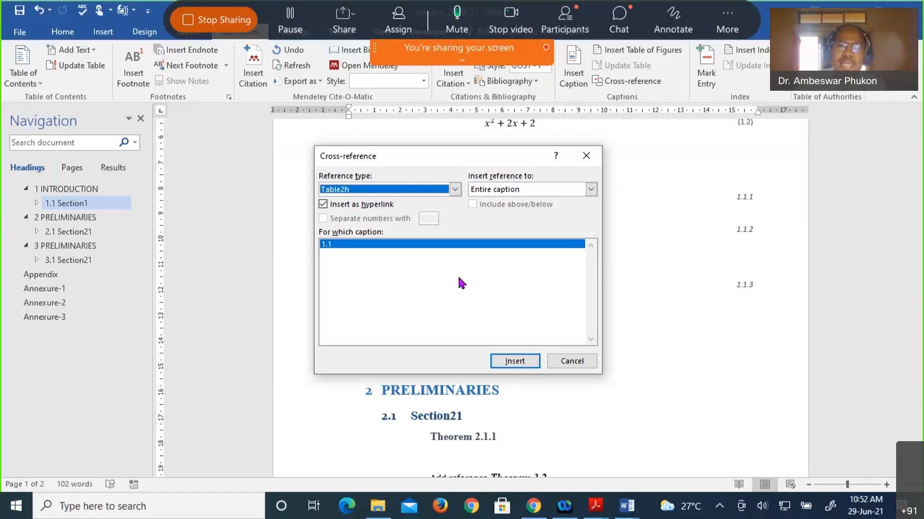
click(579, 365)
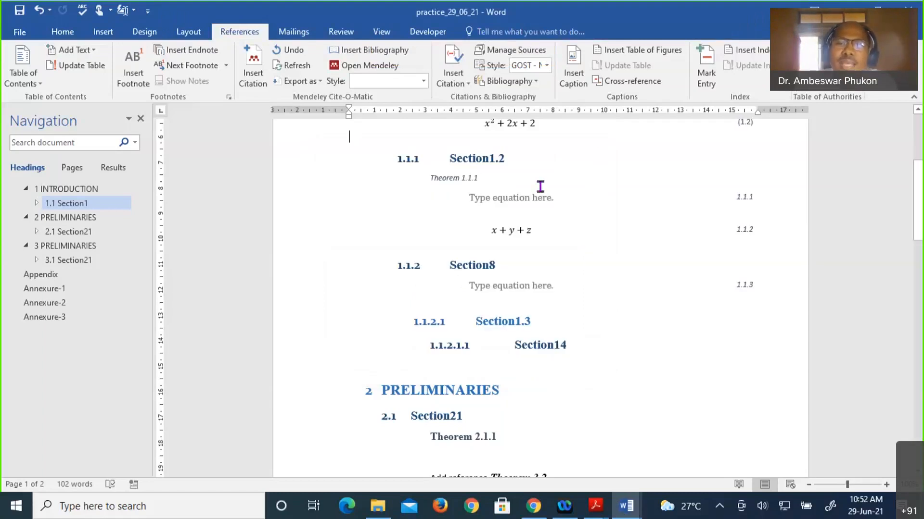
- Create a new caption label named Figure2h
scroll(540, 186, up, 3)
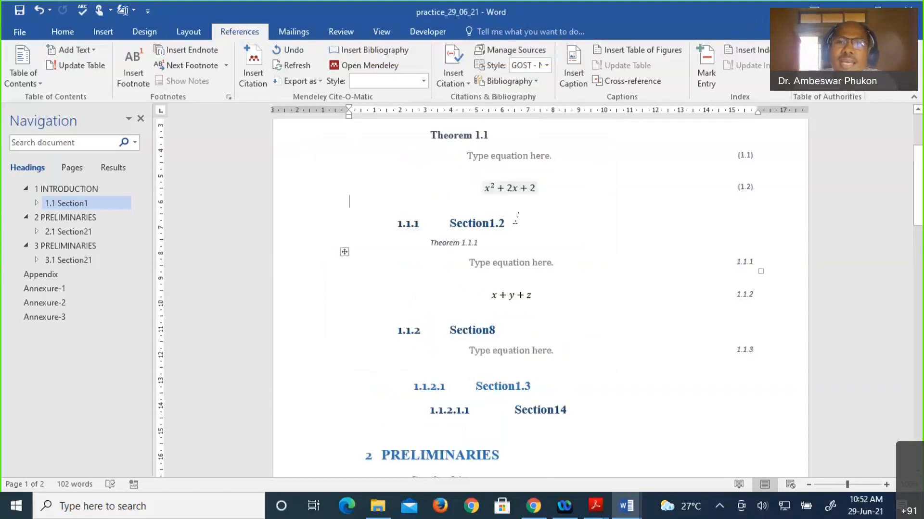
click(579, 61)
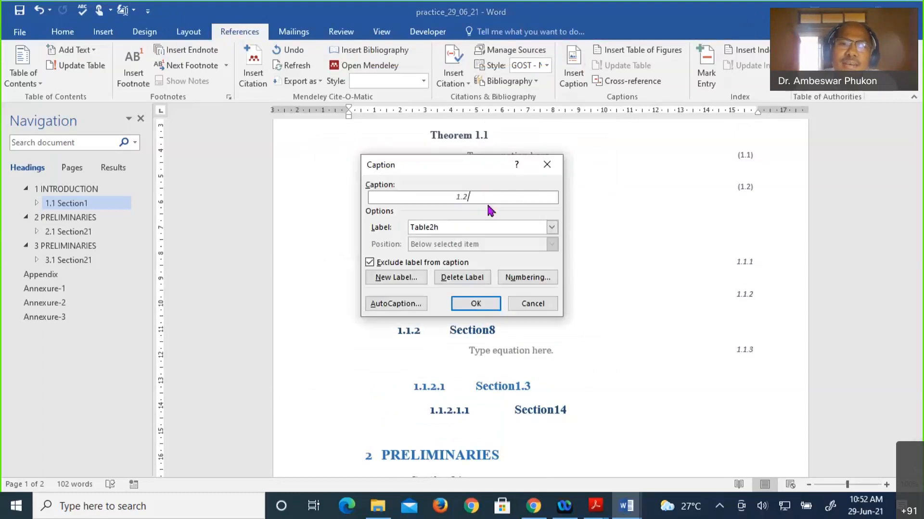
click(551, 228)
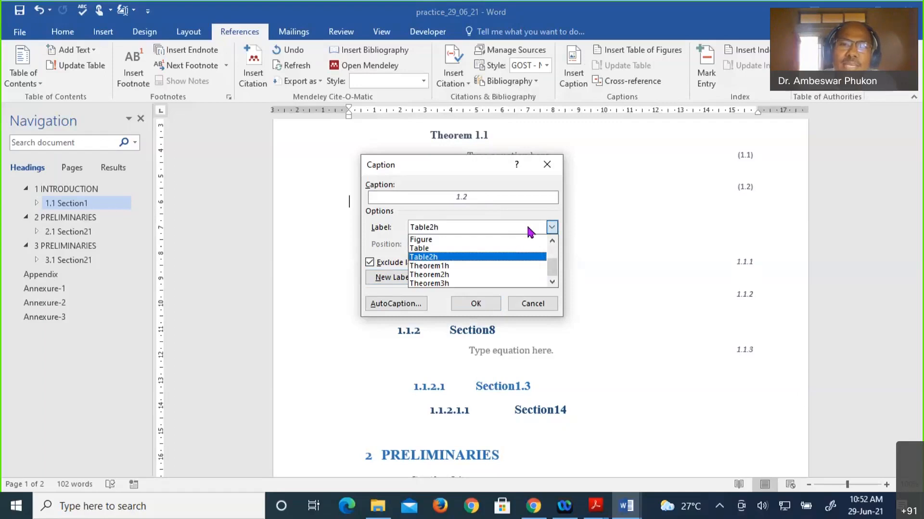
click(529, 230)
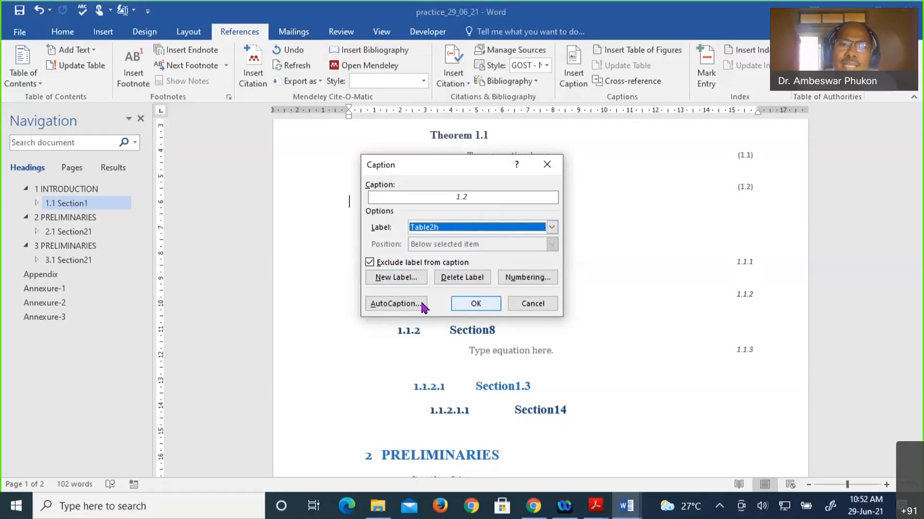
click(396, 277)
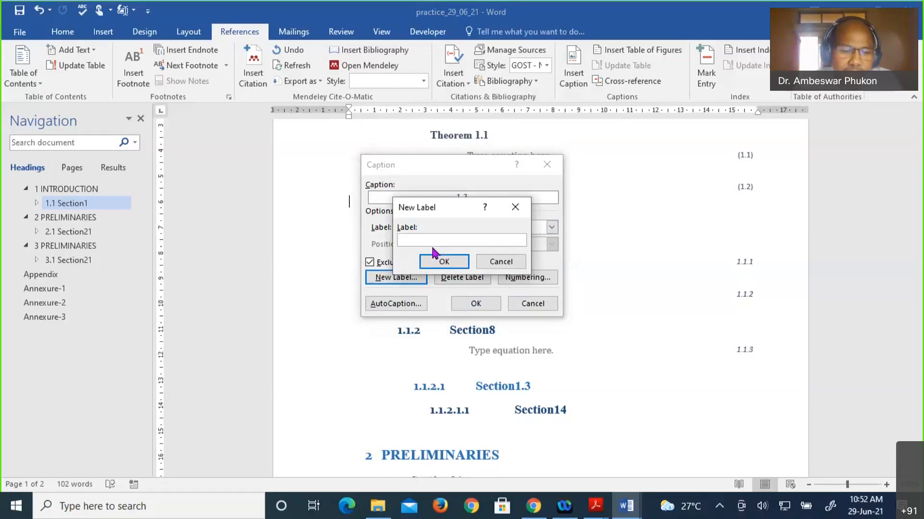
text(F)
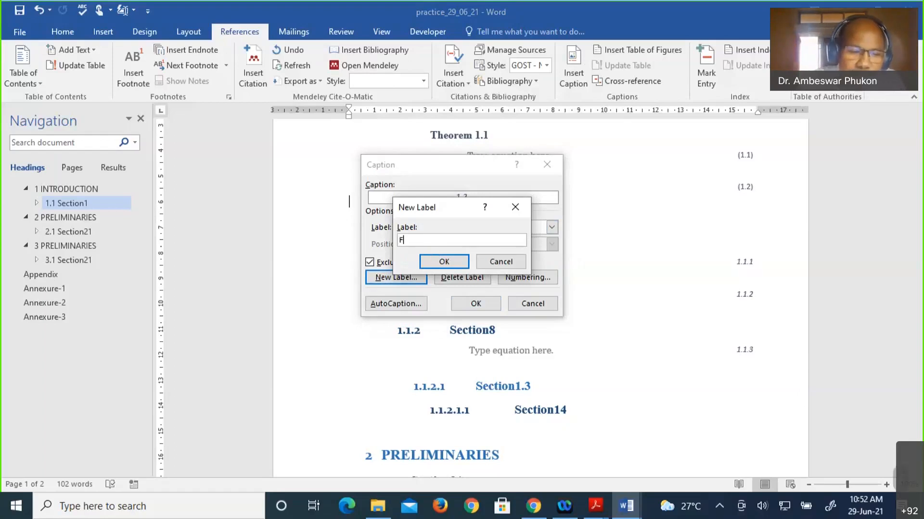
text(igure)
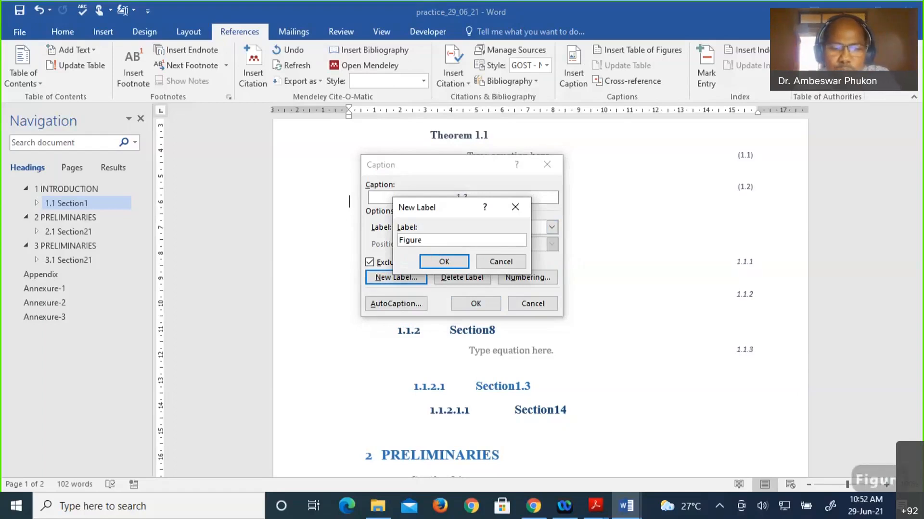
text(2h)
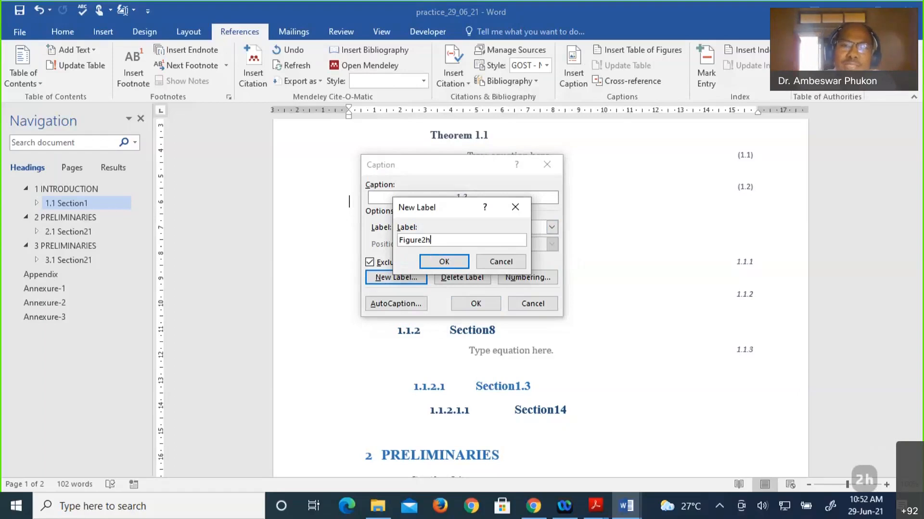
click(450, 266)
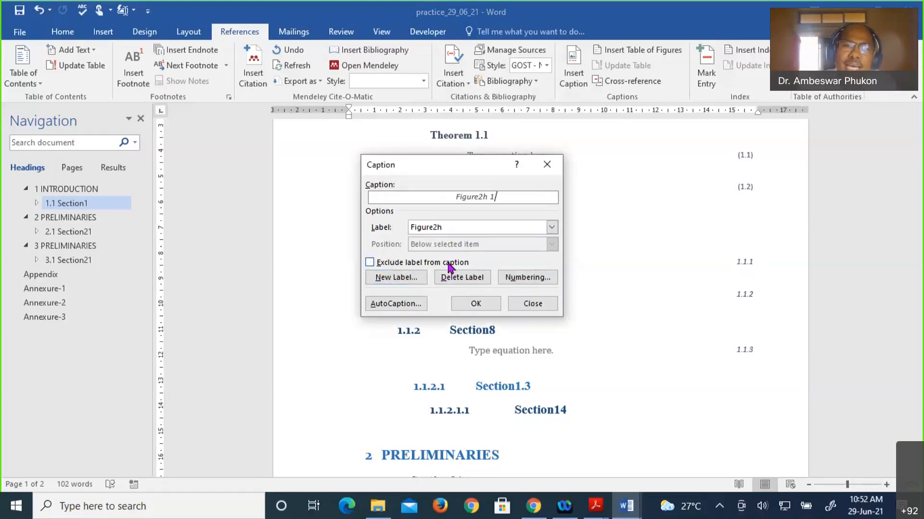
- Insert a Figure2h caption above heading 1.1.1 Section1.2, excluding the label and including the Heading 2 chapter number with a period separator
click(370, 264)
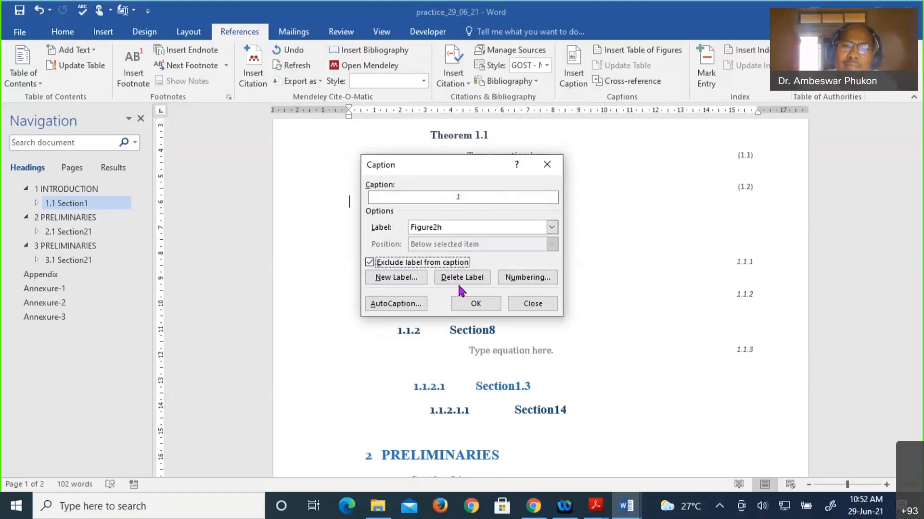
click(532, 283)
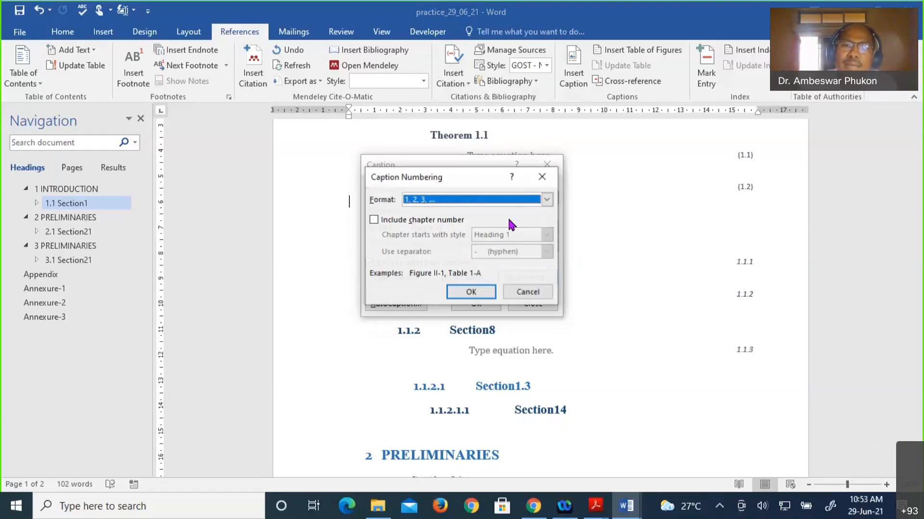
click(539, 204)
click(462, 212)
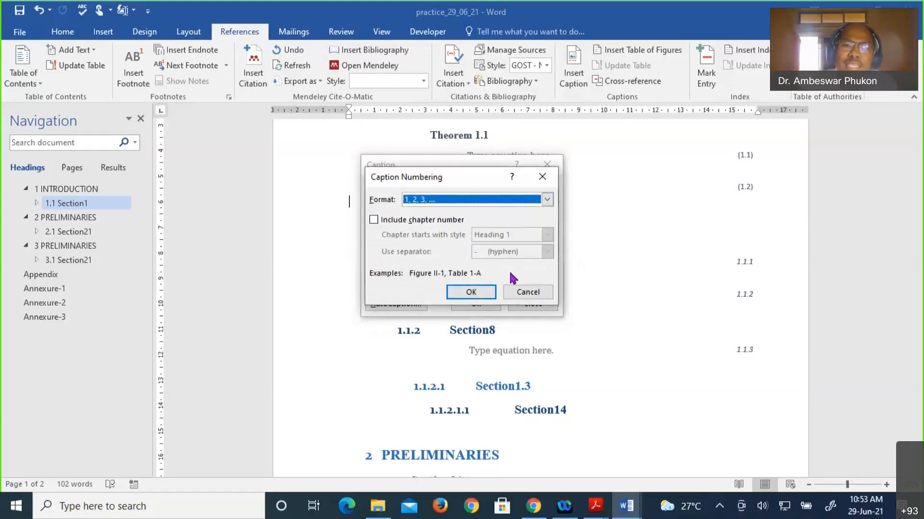
click(373, 220)
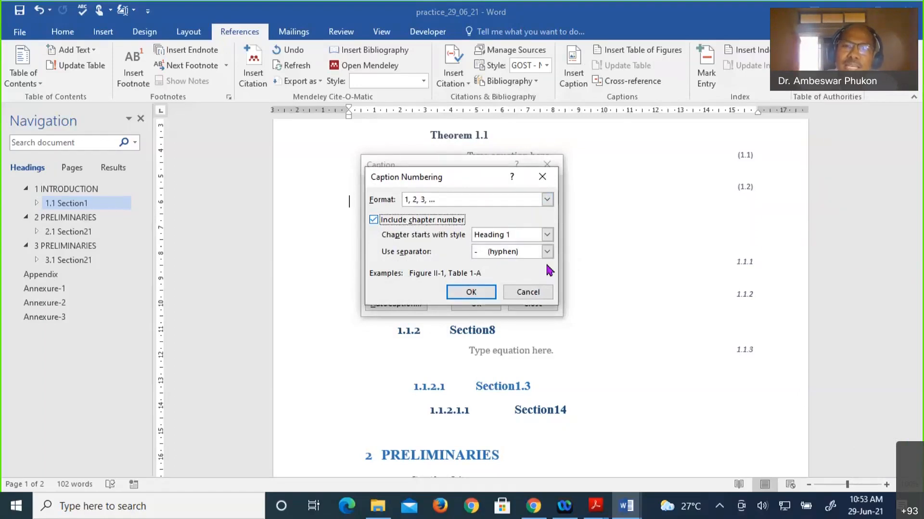
click(547, 235)
click(527, 255)
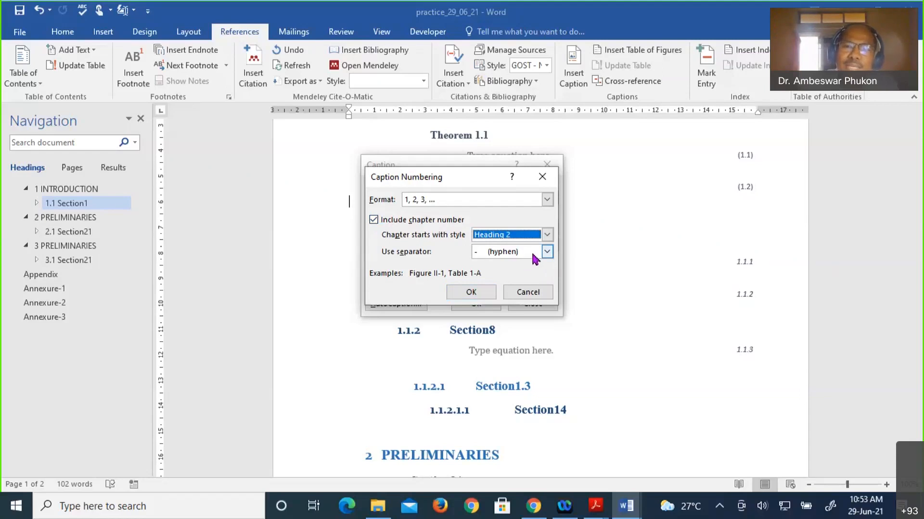
click(533, 255)
click(504, 273)
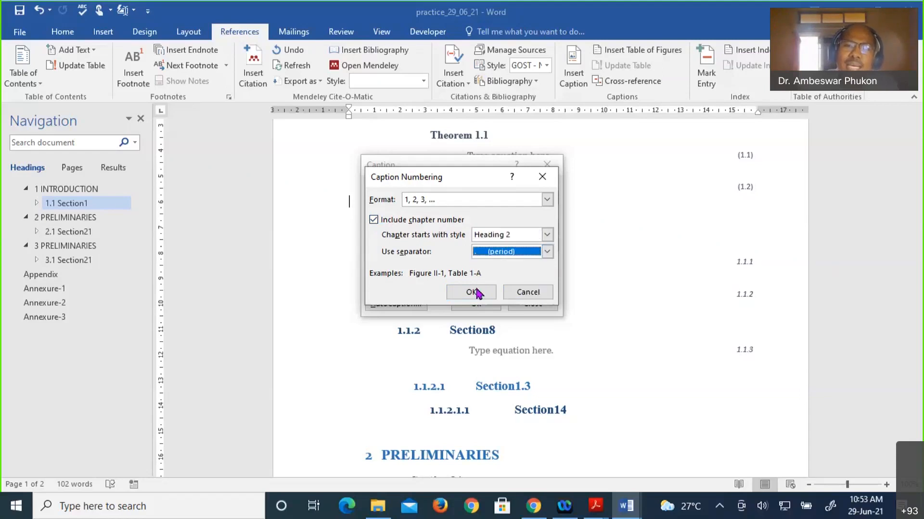
click(473, 292)
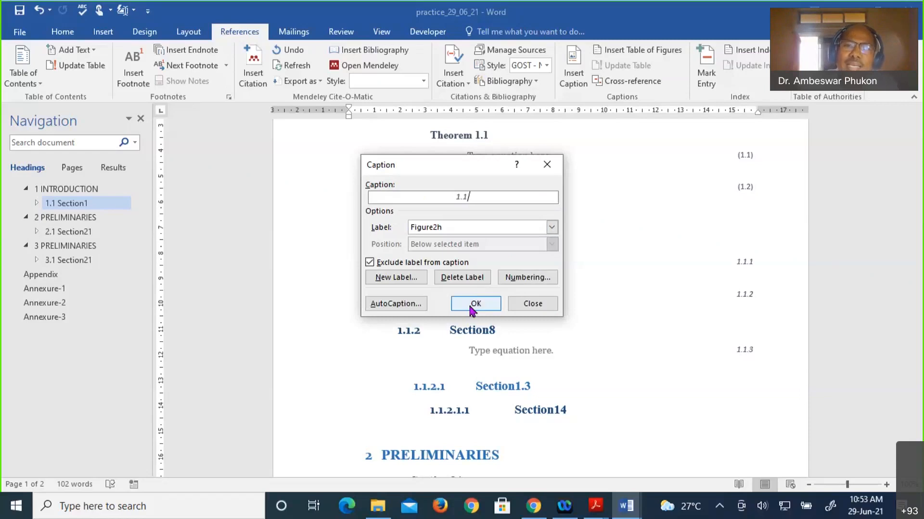
click(473, 308)
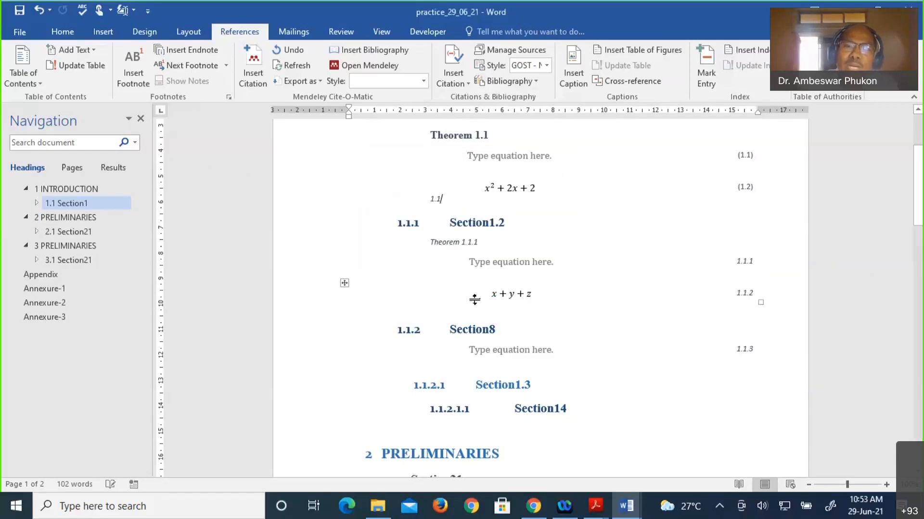
- Insert a cross-reference to the entire Figure2h caption 1.1 on the empty line above the x+y+z equation
click(442, 298)
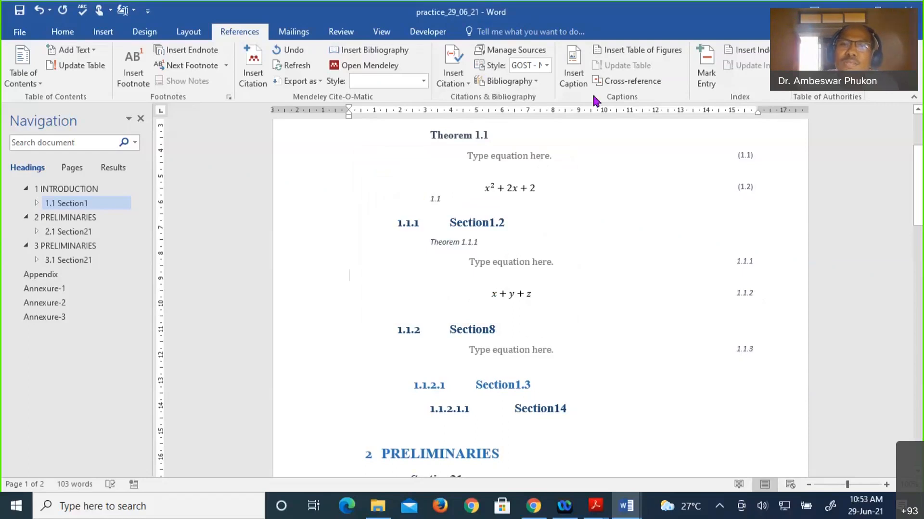
click(614, 81)
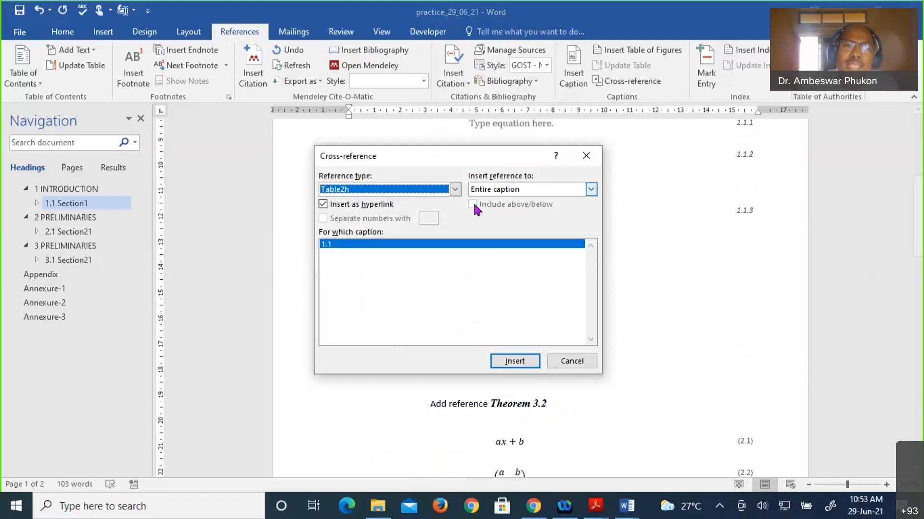
click(455, 189)
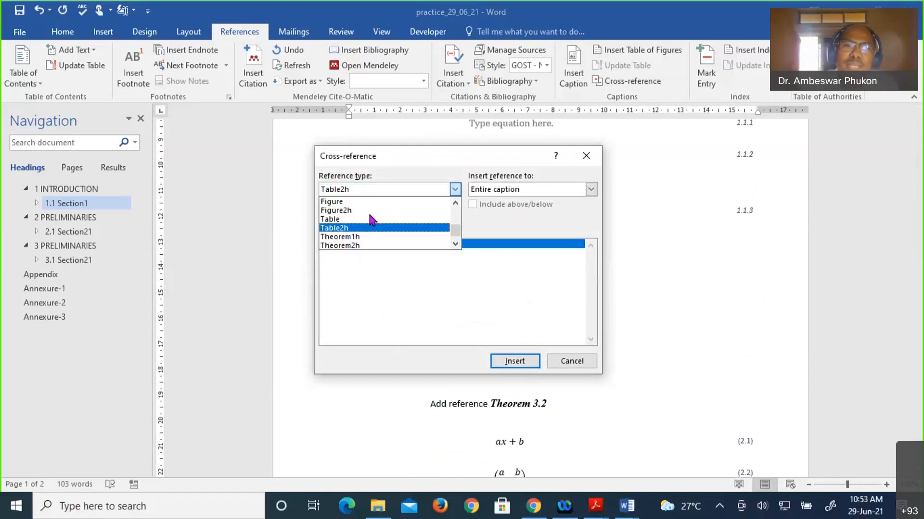
click(337, 210)
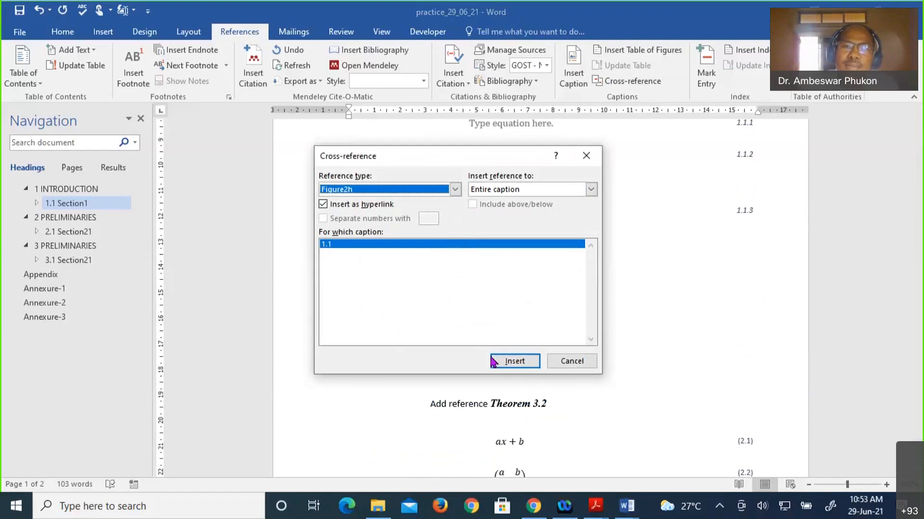
click(513, 361)
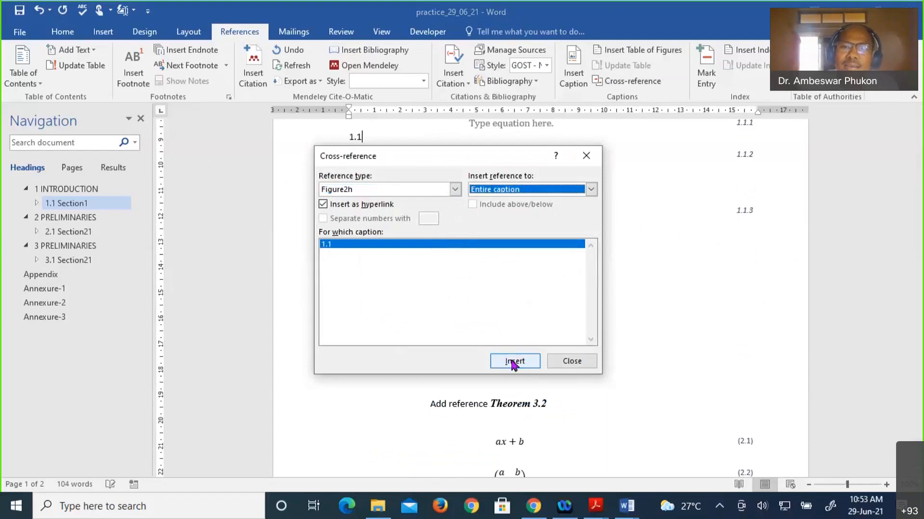
click(571, 360)
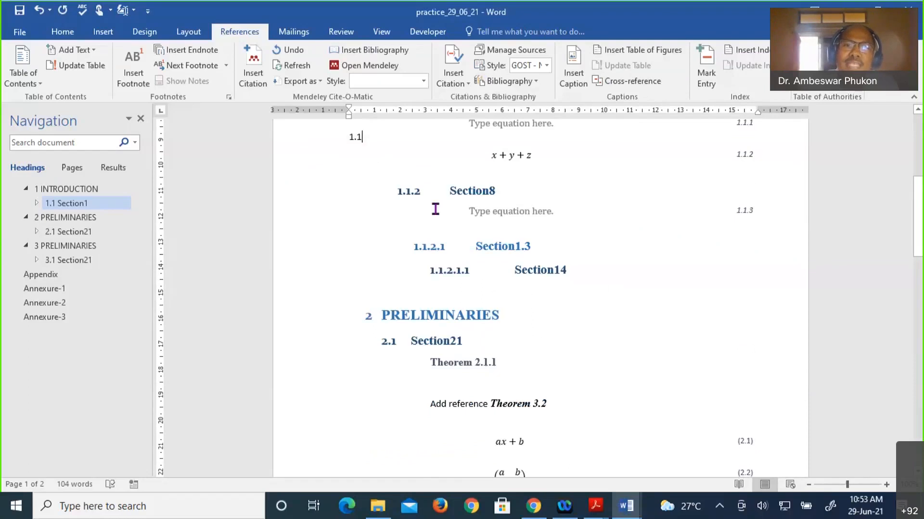
- Insert a table with four columns and three rows on a new line below the cross-reference, and move it directly below heading 1 INTRODUCTION
scroll(435, 209, up, 3)
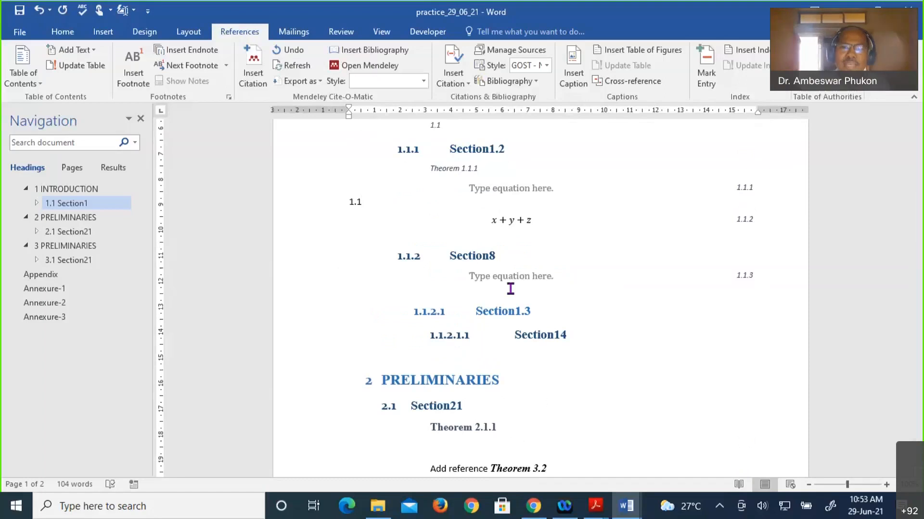
scroll(511, 289, down, 1)
scroll(511, 289, up, 1)
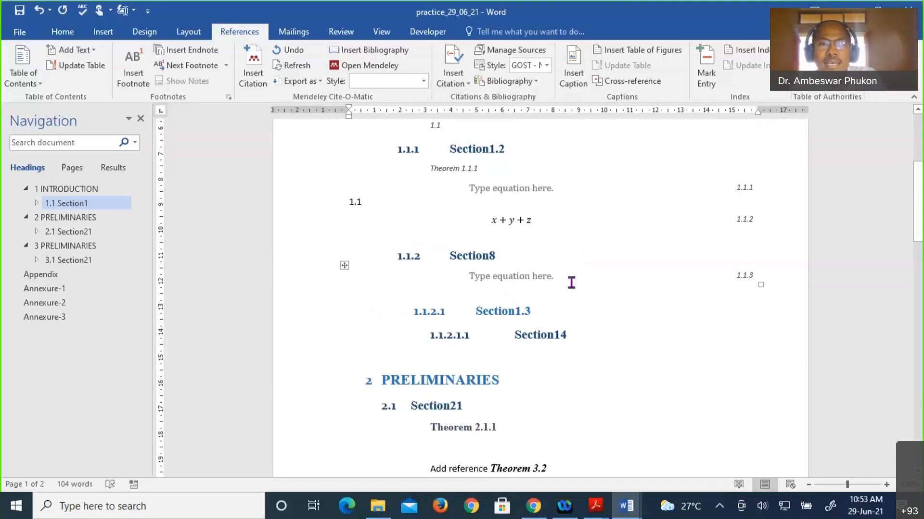
key(Return)
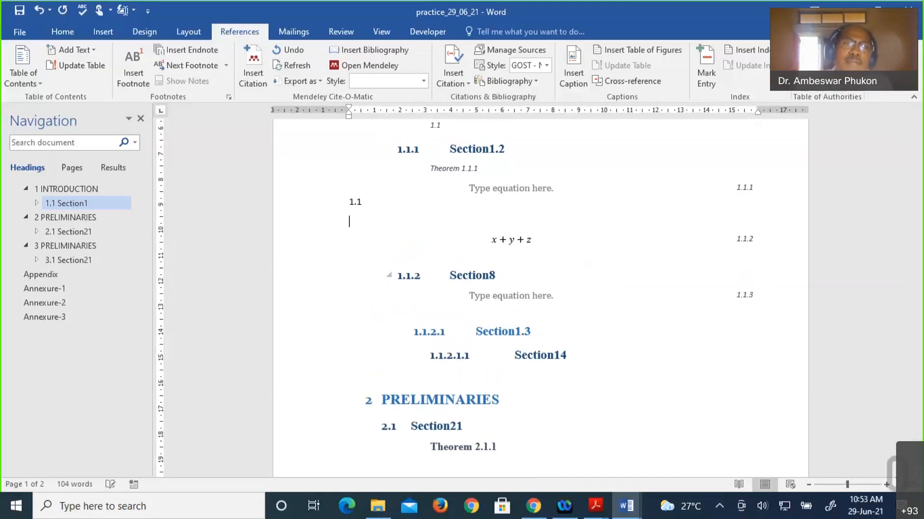
click(100, 33)
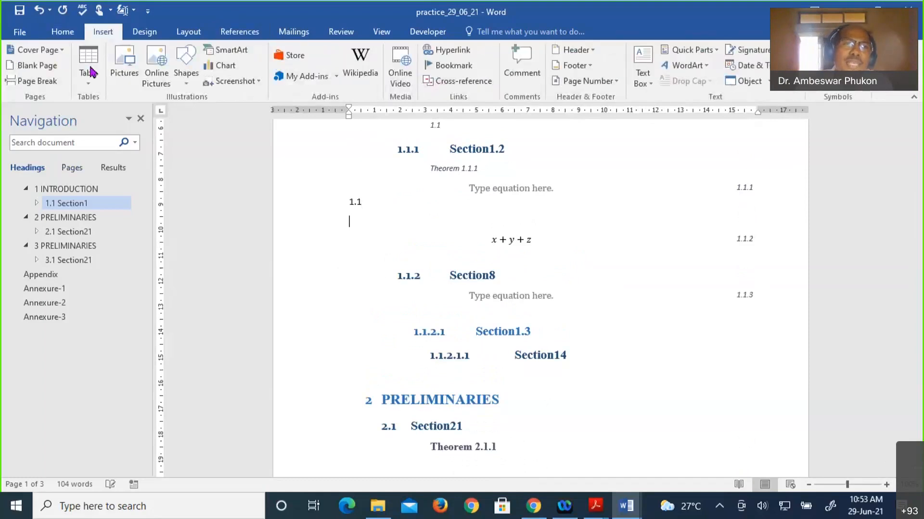
click(90, 72)
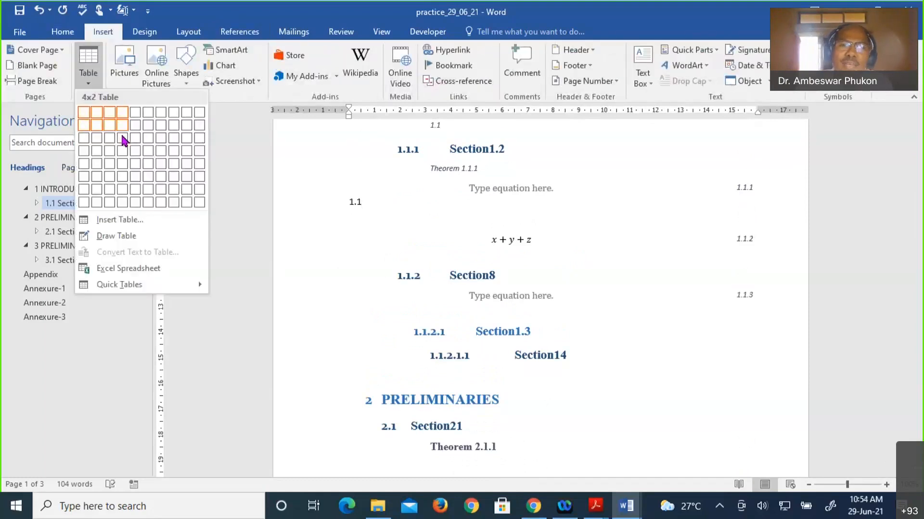
click(731, 227)
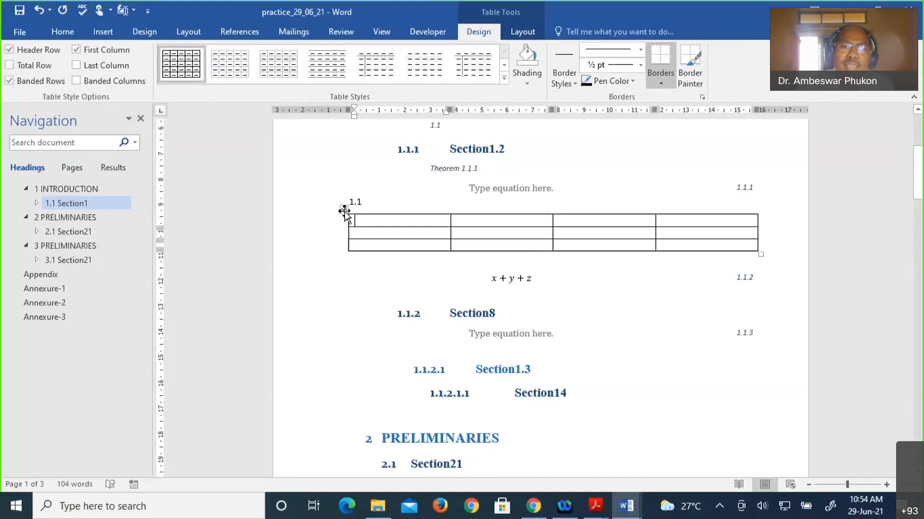
drag(344, 219, 346, 233)
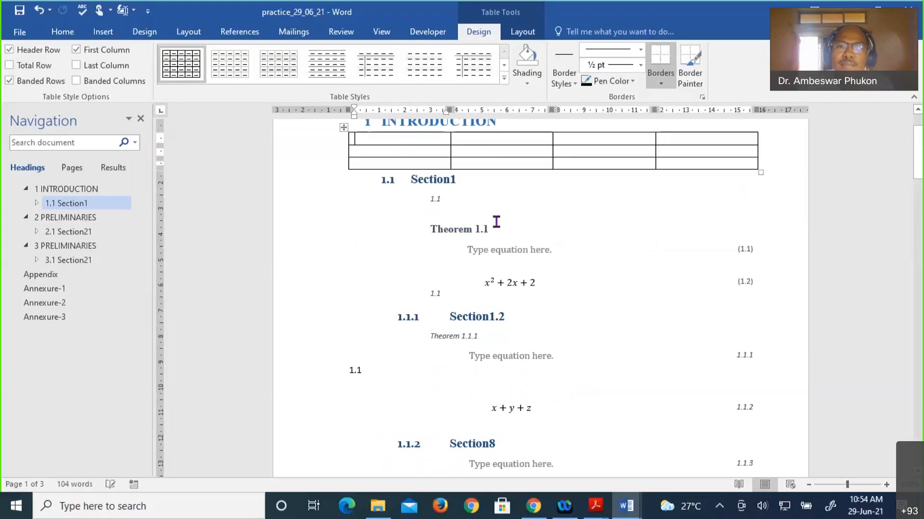
- Add six empty lines after heading 1 INTRODUCTION and move the table down so that blank lines separate it from the heading
scroll(534, 194, up, 2)
click(535, 194)
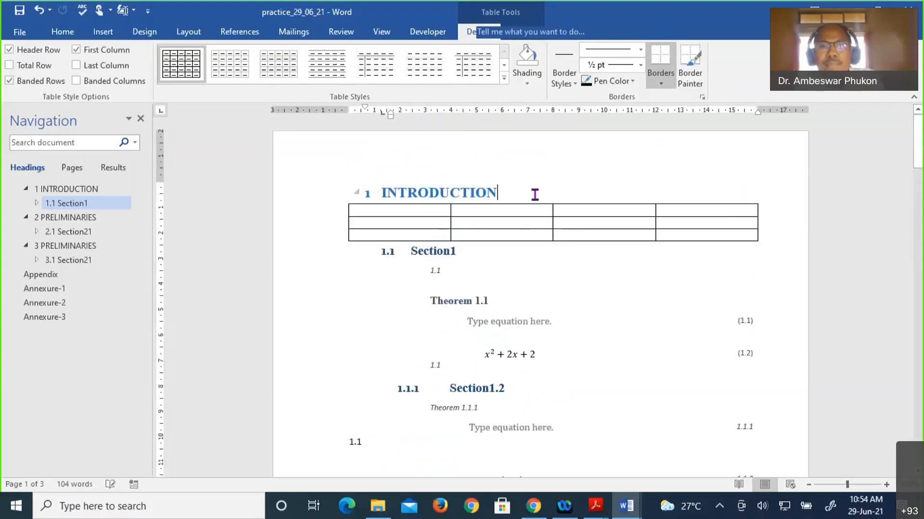
key(Return)
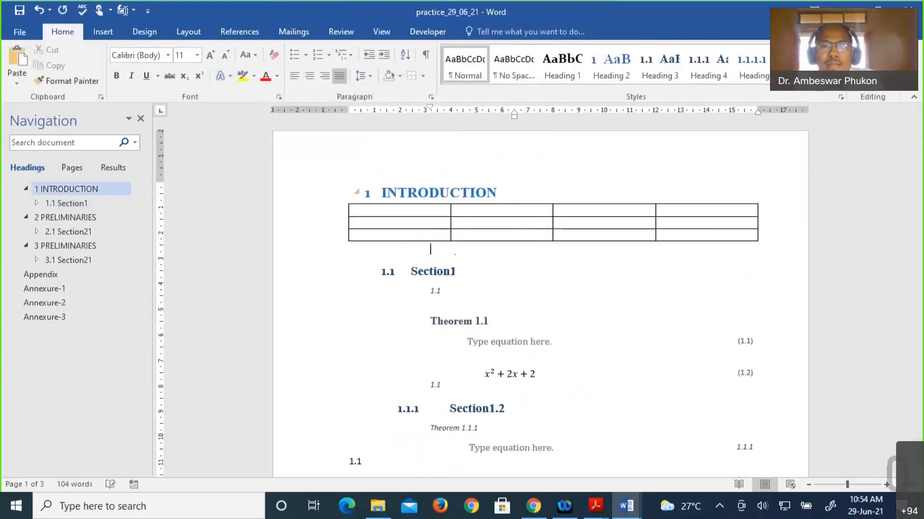
key(Return)
key(Return)
key(Return)
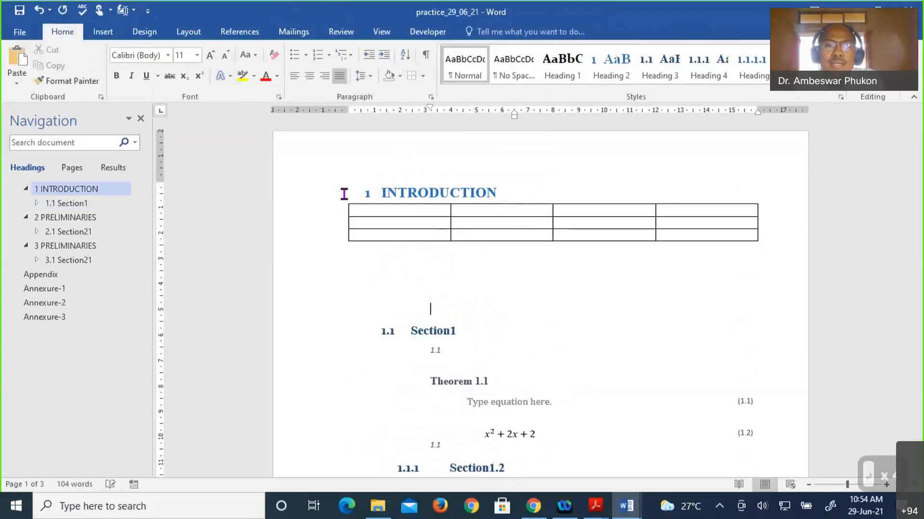
key(Return)
key(Return)
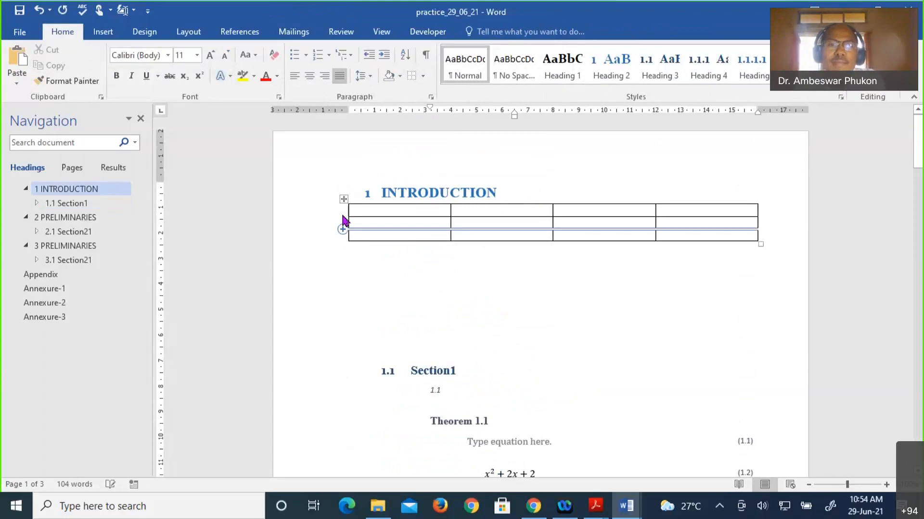
drag(343, 199, 347, 255)
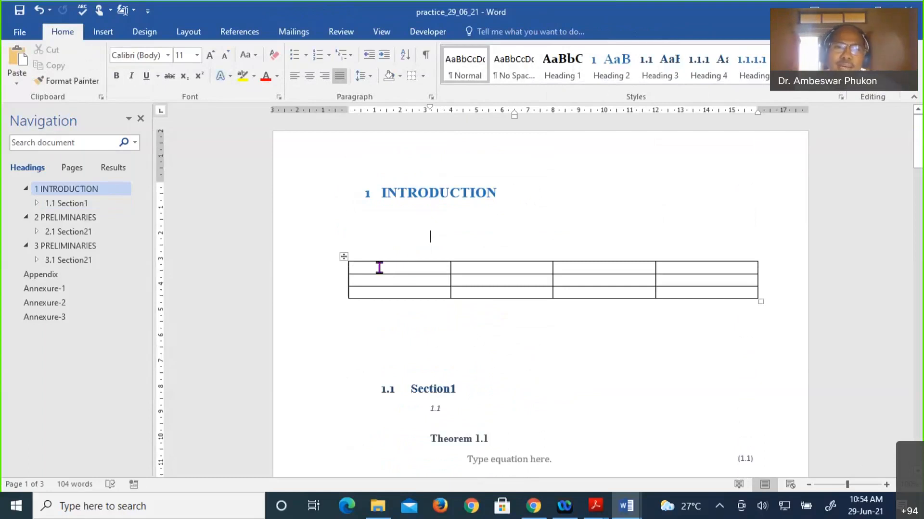
mouse_move(343, 279)
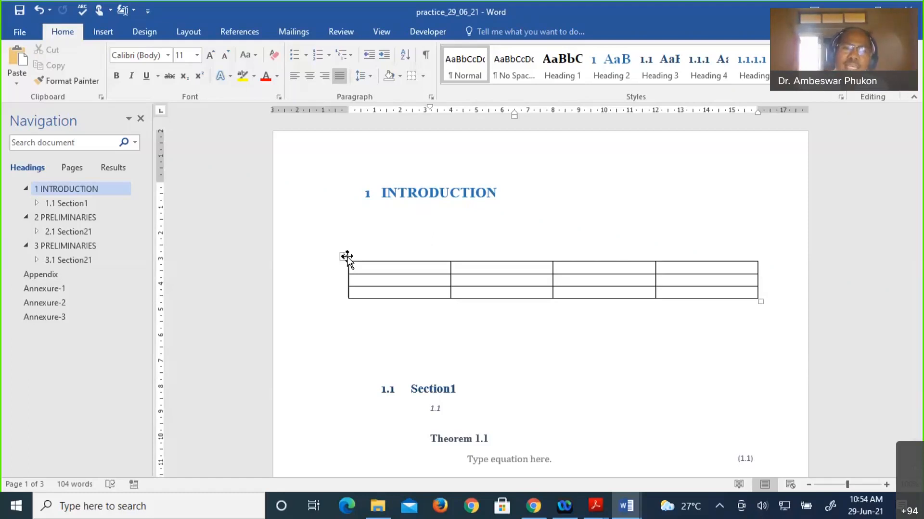
click(344, 257)
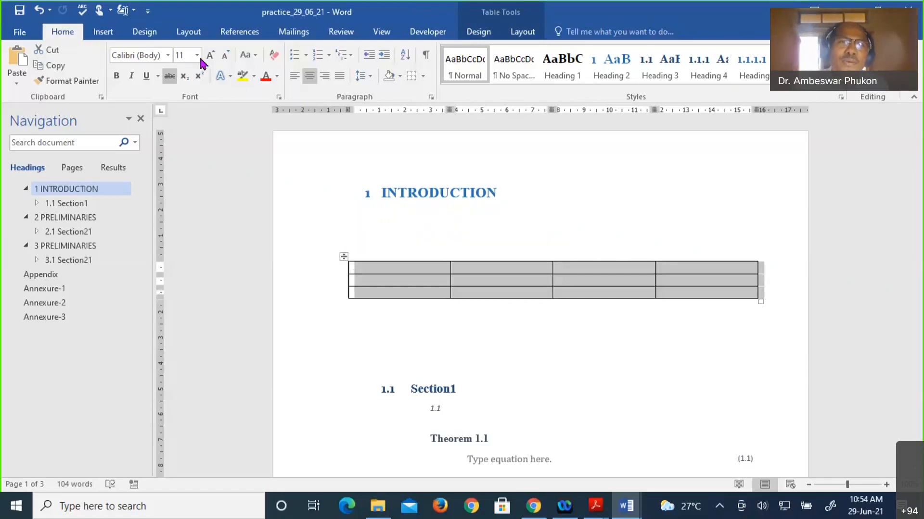
click(240, 32)
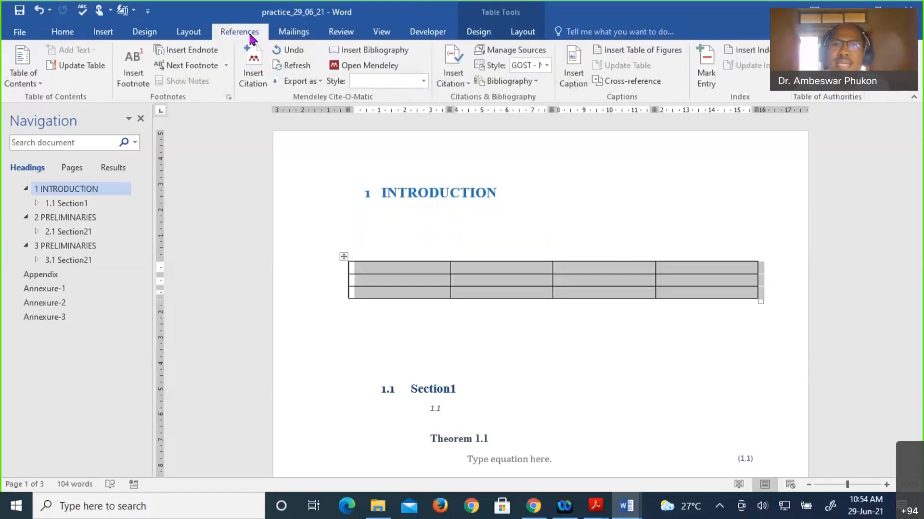
click(574, 76)
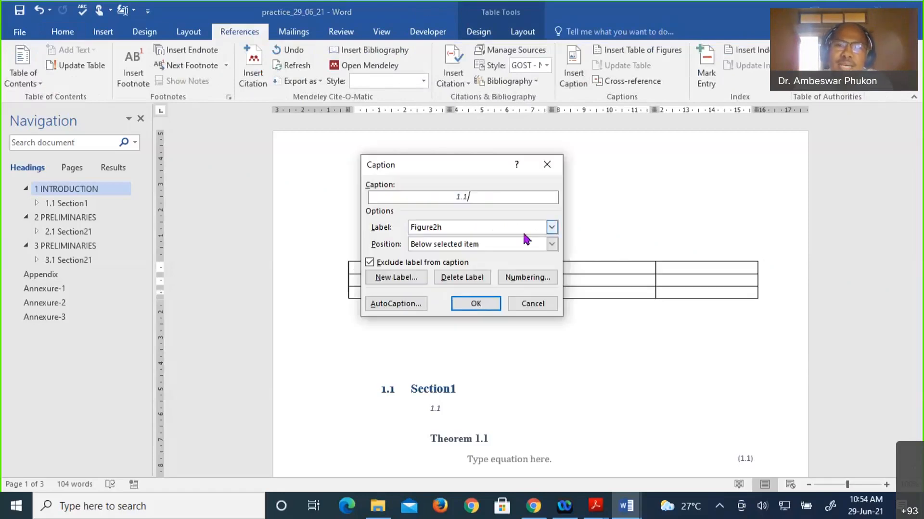
click(552, 228)
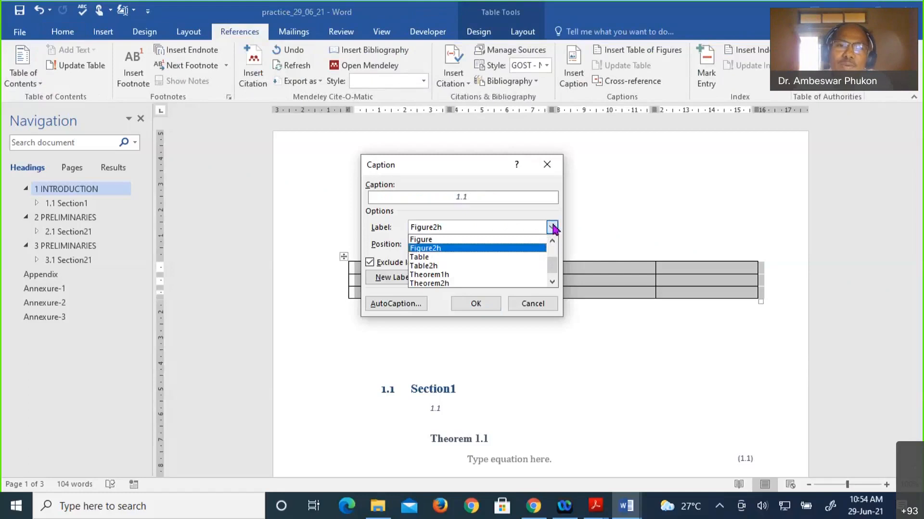
click(443, 268)
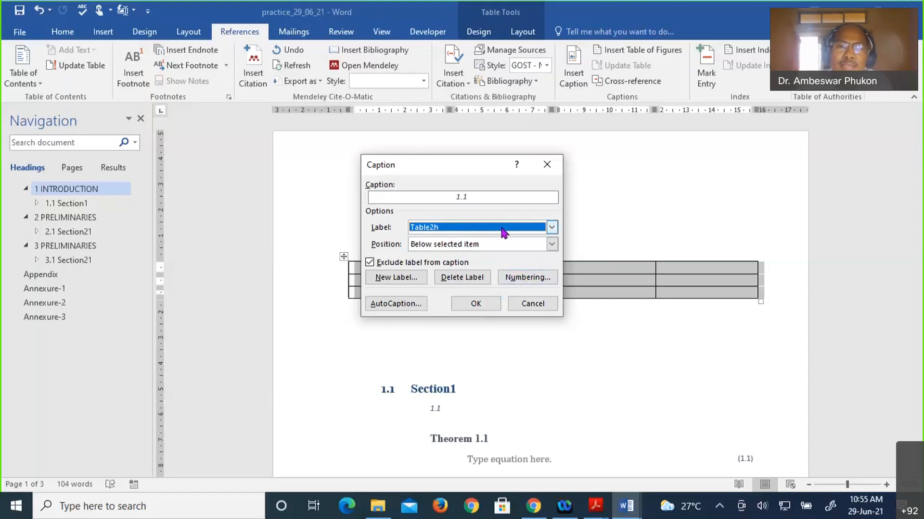
click(547, 166)
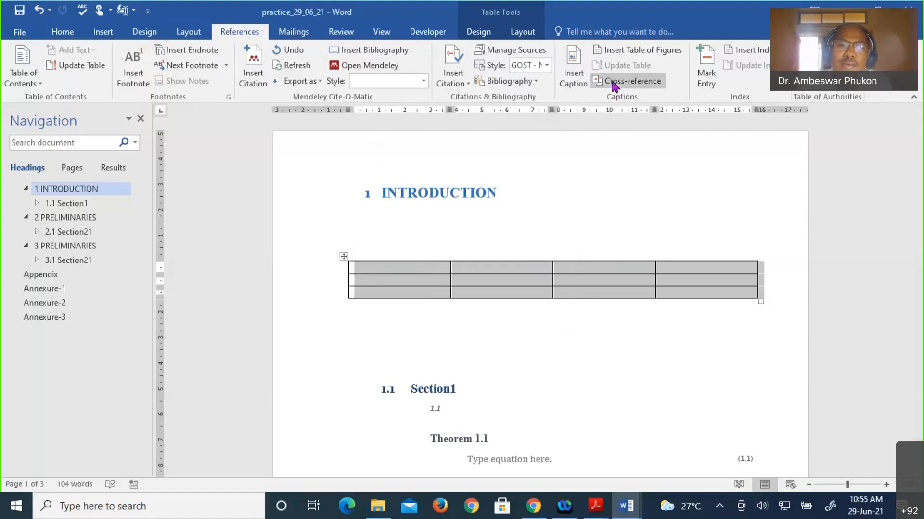
click(614, 82)
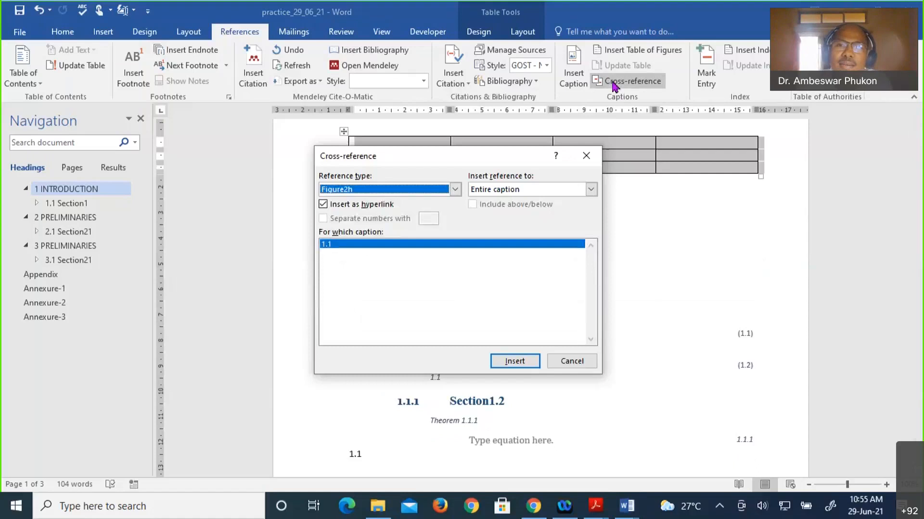
click(586, 157)
scroll(337, 270, up, 3)
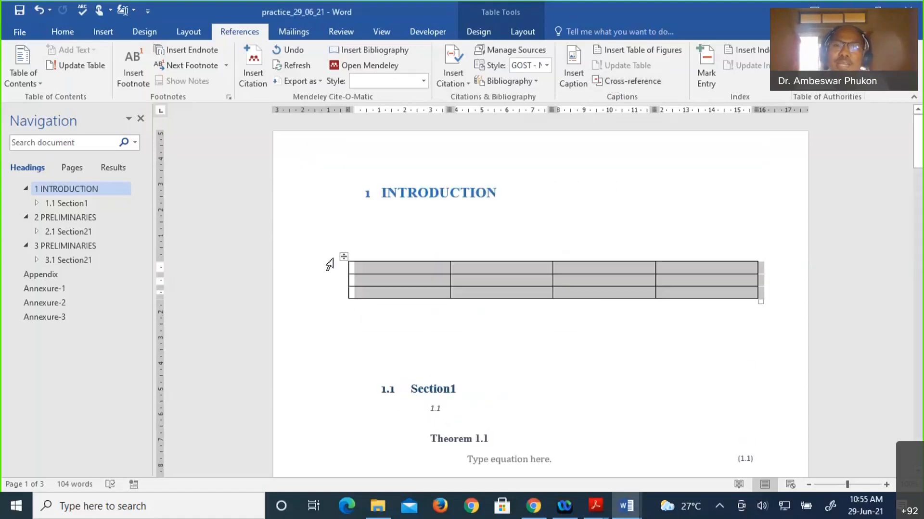
- Insert a Figure2h caption below the selected table, excluding the label and including the Heading 2 chapter number with a period separator
click(573, 67)
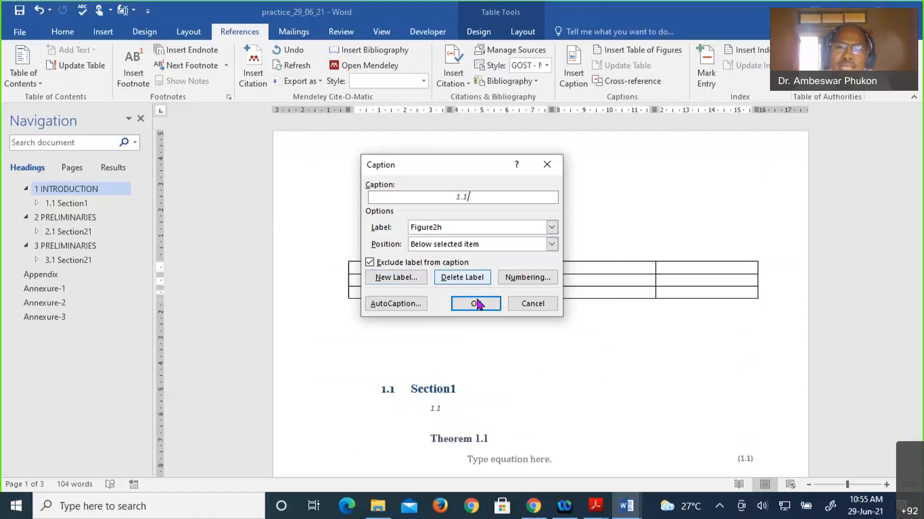
click(524, 281)
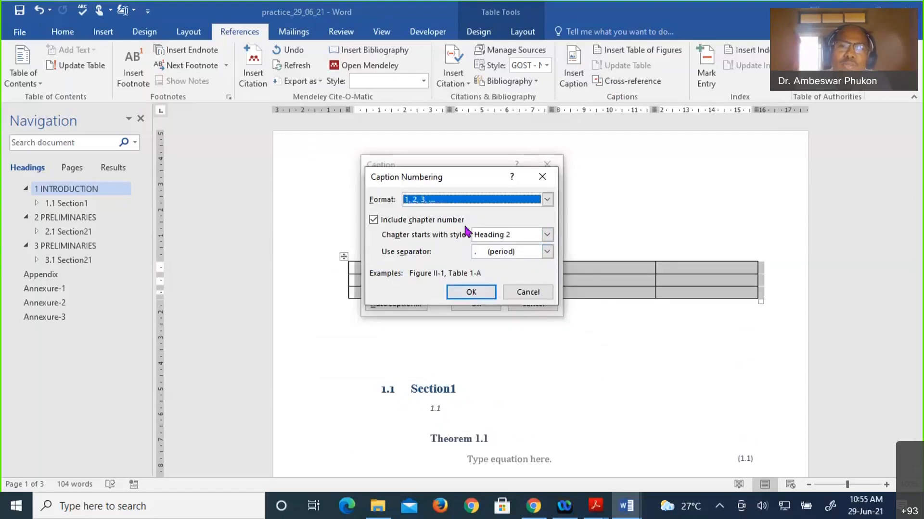
click(471, 292)
click(476, 304)
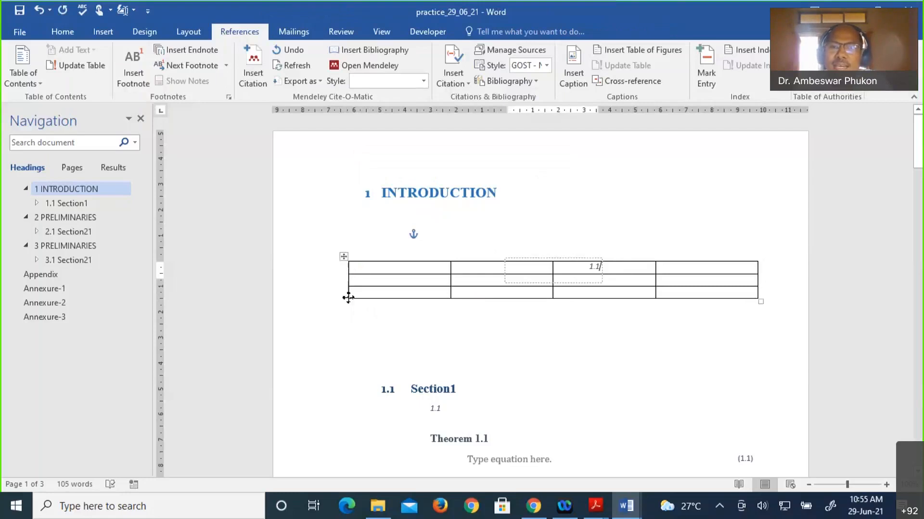
- Move the table down below its floating caption, and undo the caption and table changes
drag(348, 297, 354, 313)
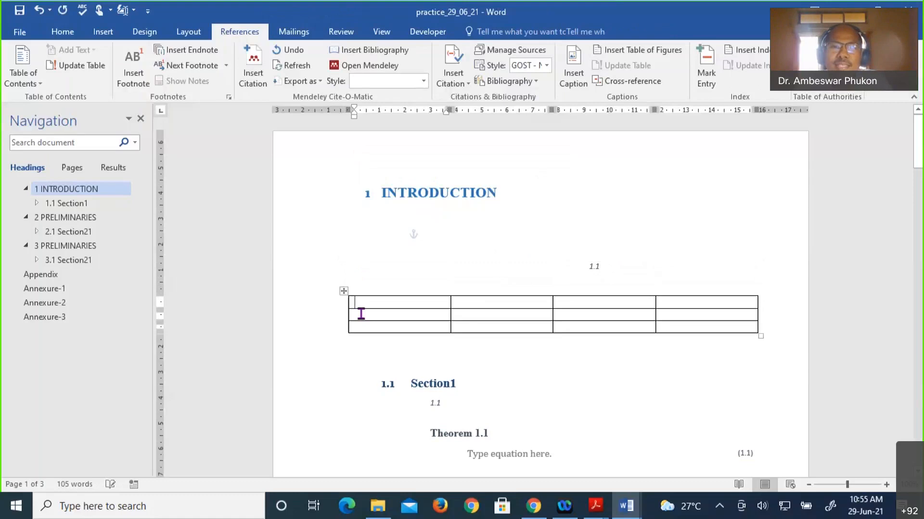
click(343, 284)
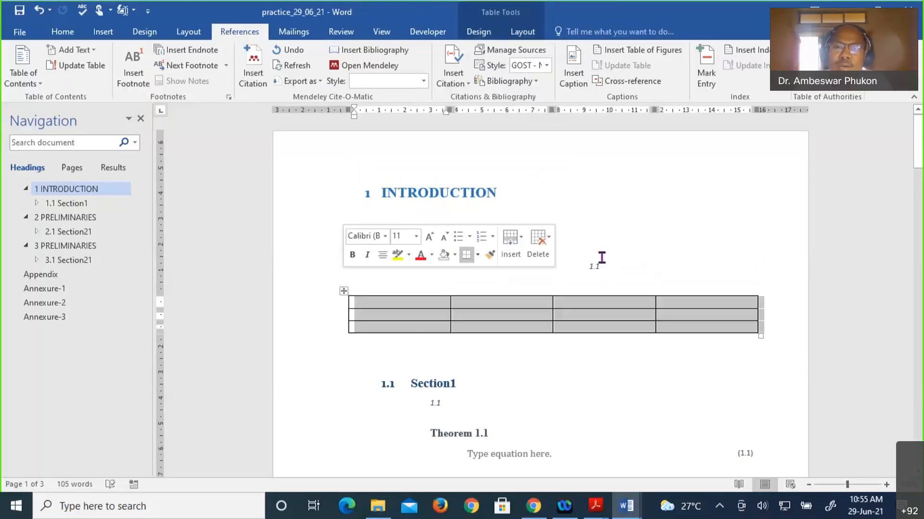
click(354, 283)
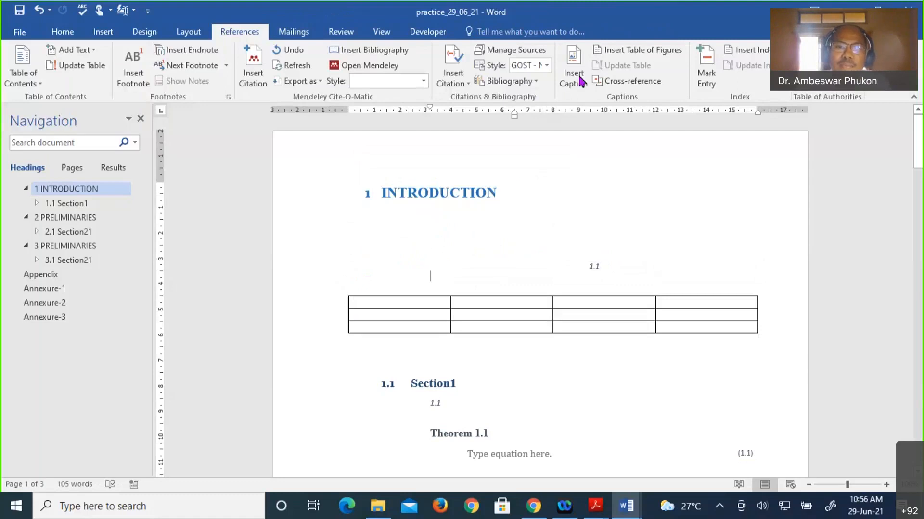
mouse_move(348, 293)
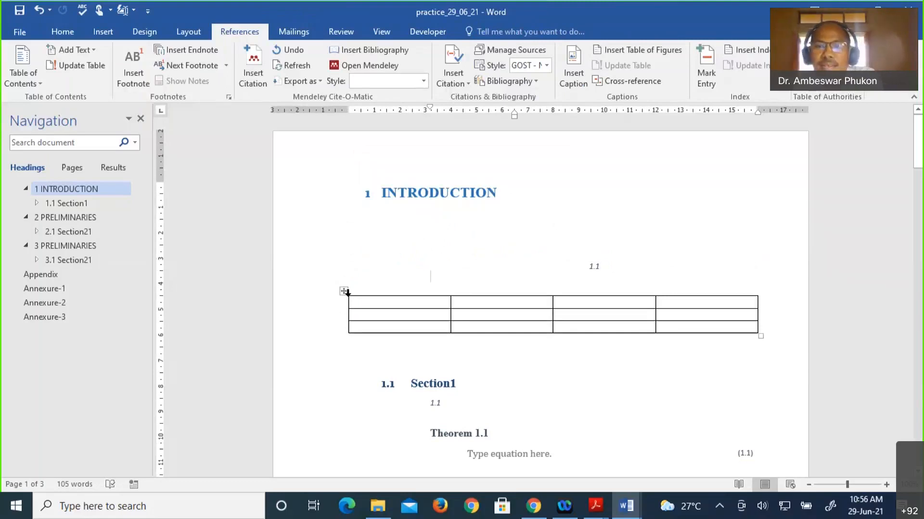
key(ctrl+z)
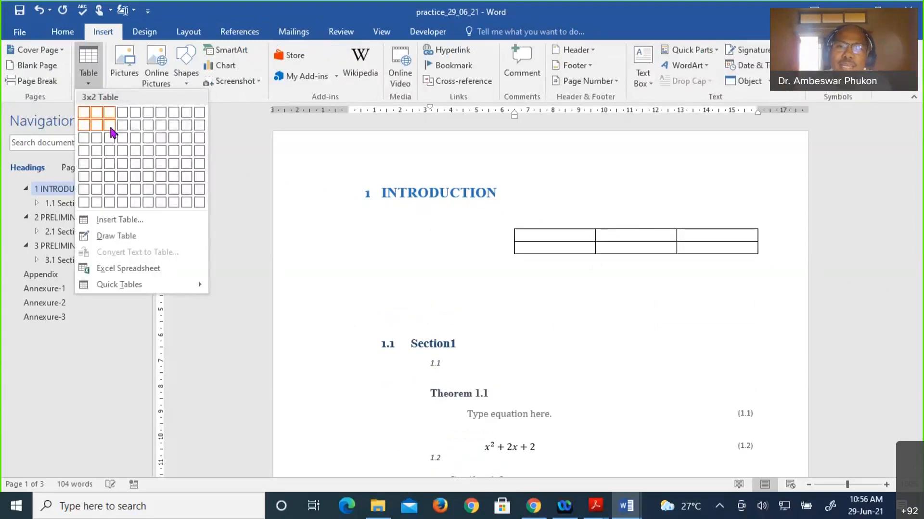
- Insert a table with three columns and two rows below heading 1 INTRODUCTION and align its left edge with the heading text
click(110, 126)
drag(509, 224, 376, 246)
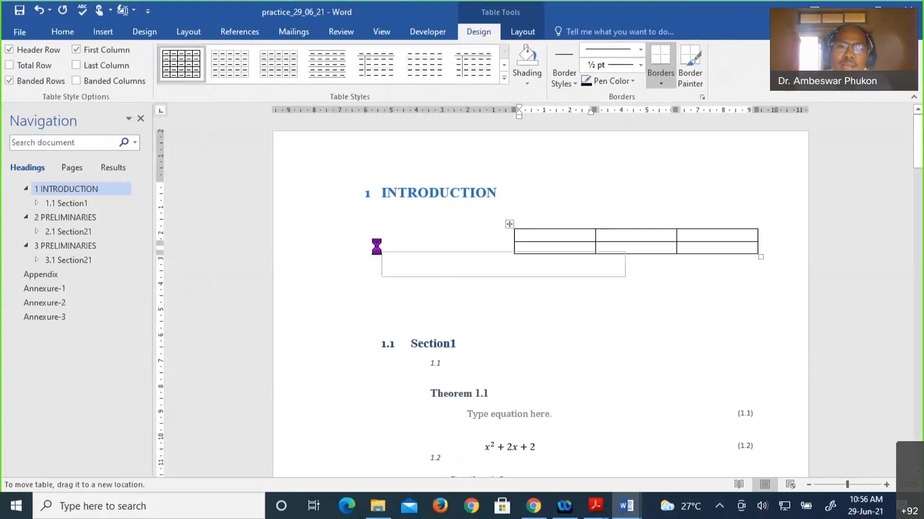
click(453, 274)
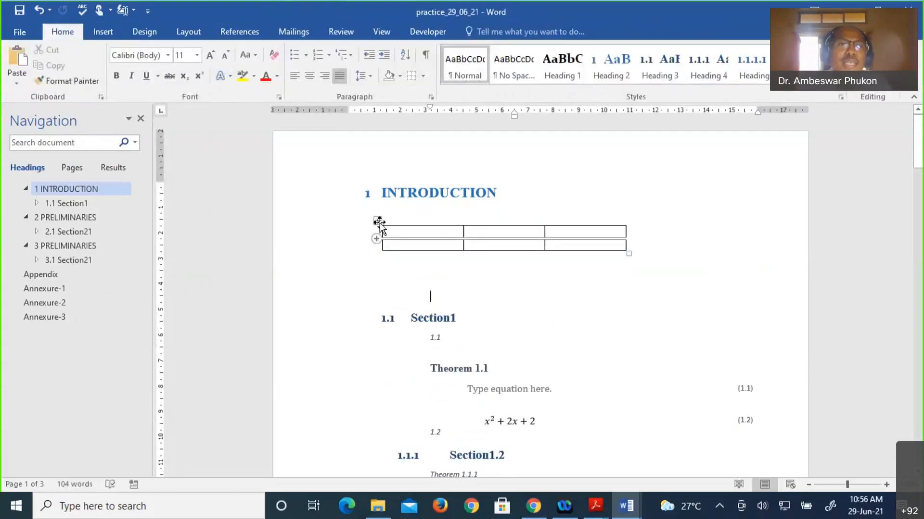
- Insert a Table2h caption above the three-column table, with the label excluded from the caption
click(379, 222)
click(240, 32)
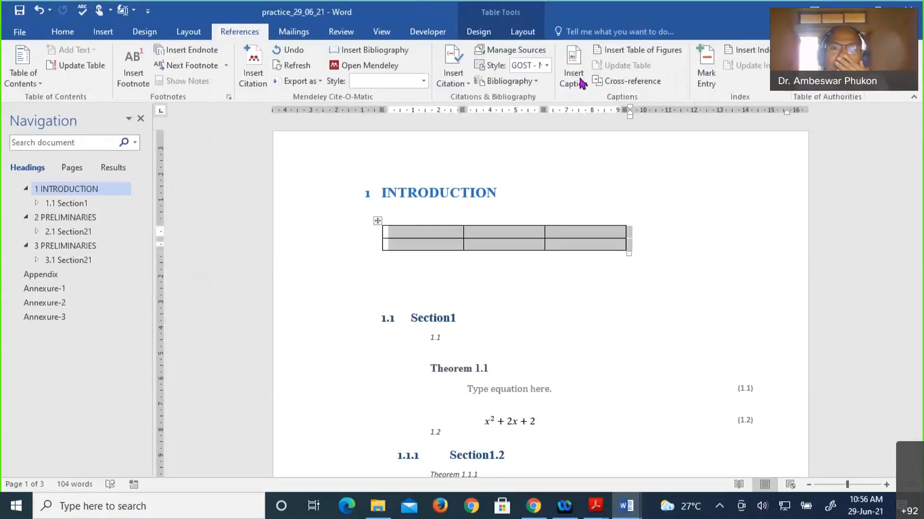
click(573, 76)
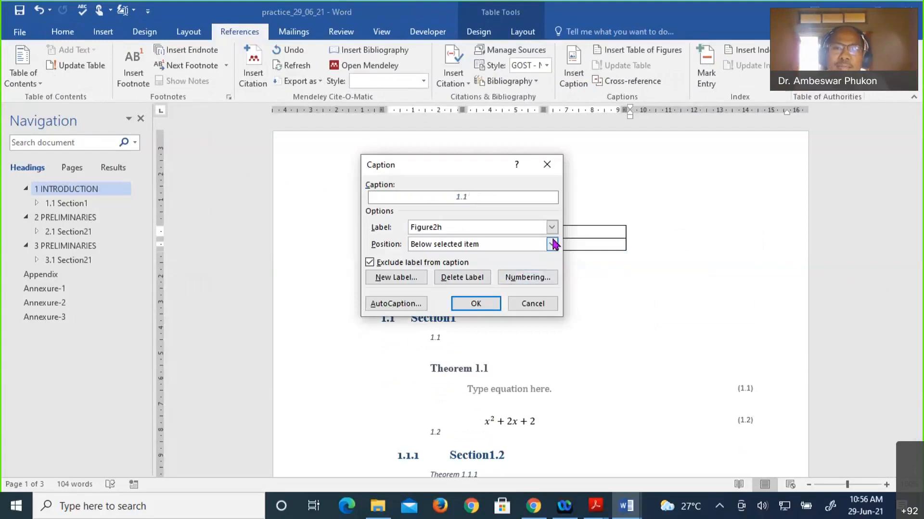
click(551, 244)
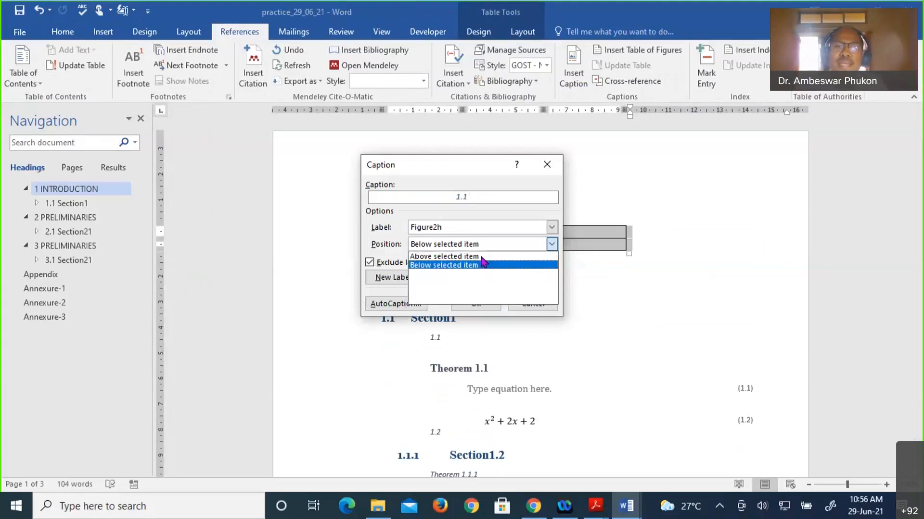
click(481, 257)
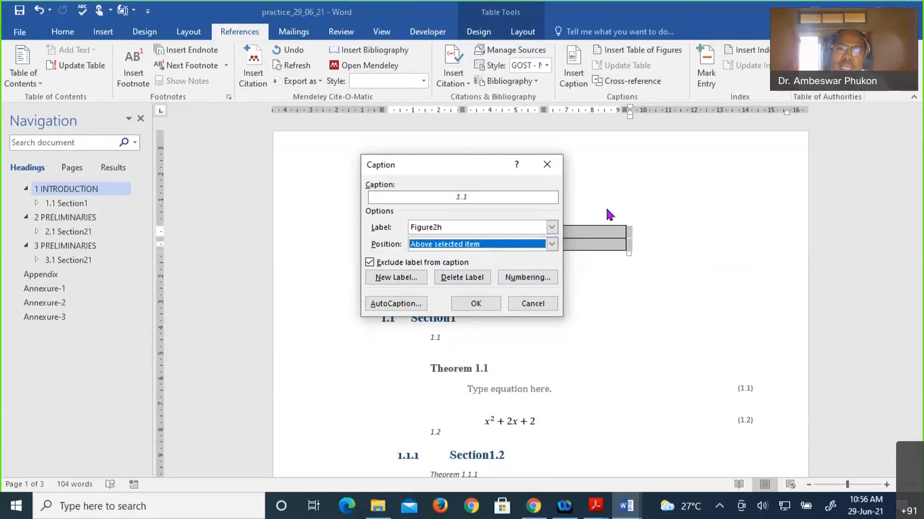
click(551, 227)
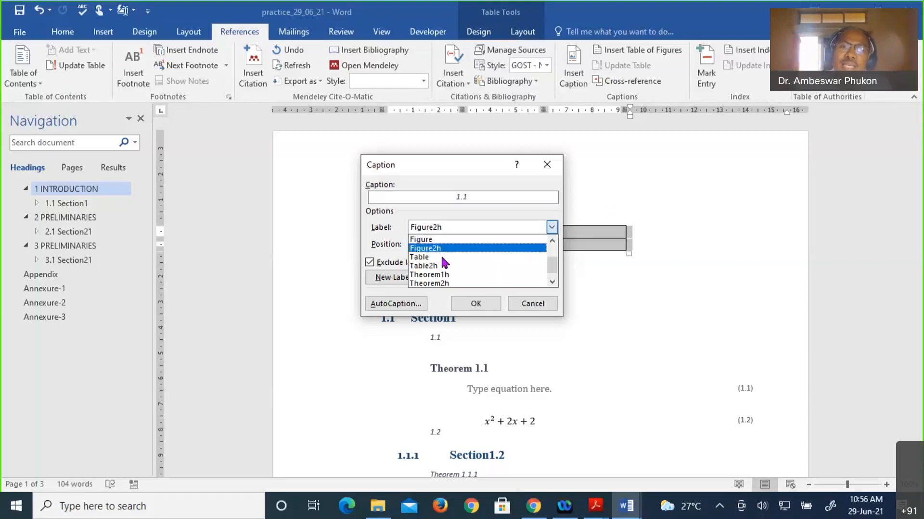
click(442, 265)
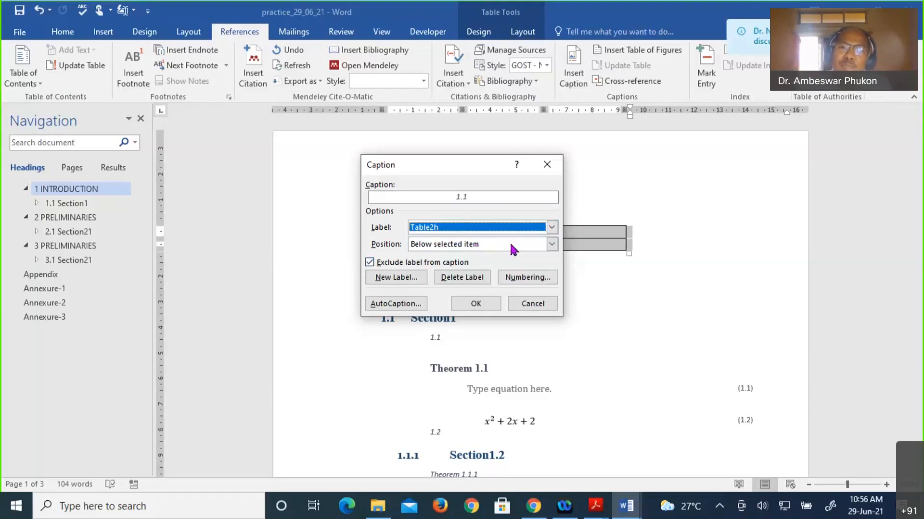
click(552, 244)
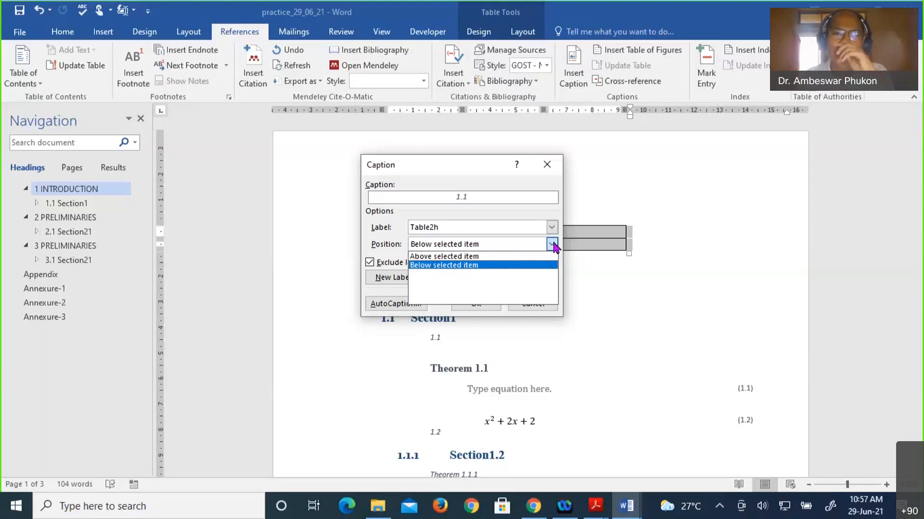
click(465, 260)
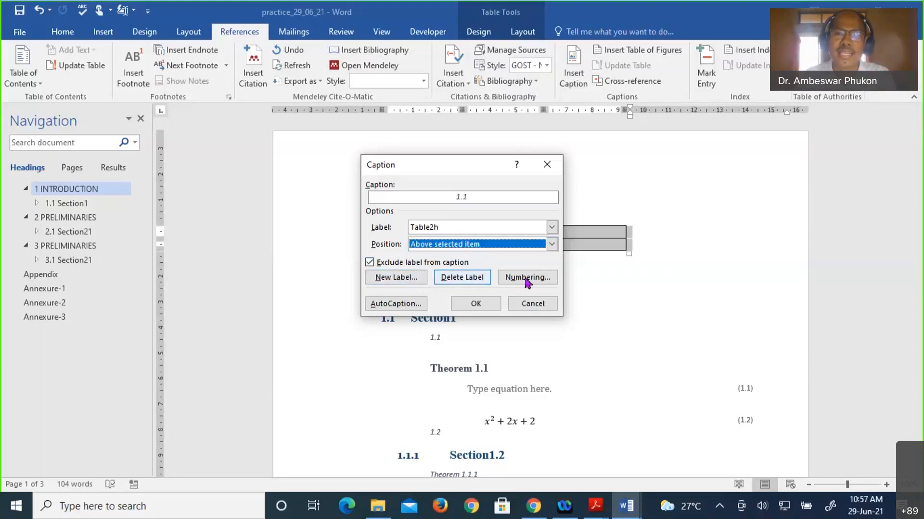
click(475, 305)
- Confirm the caption above the three-column table and add the text "Table: " before its number
click(441, 244)
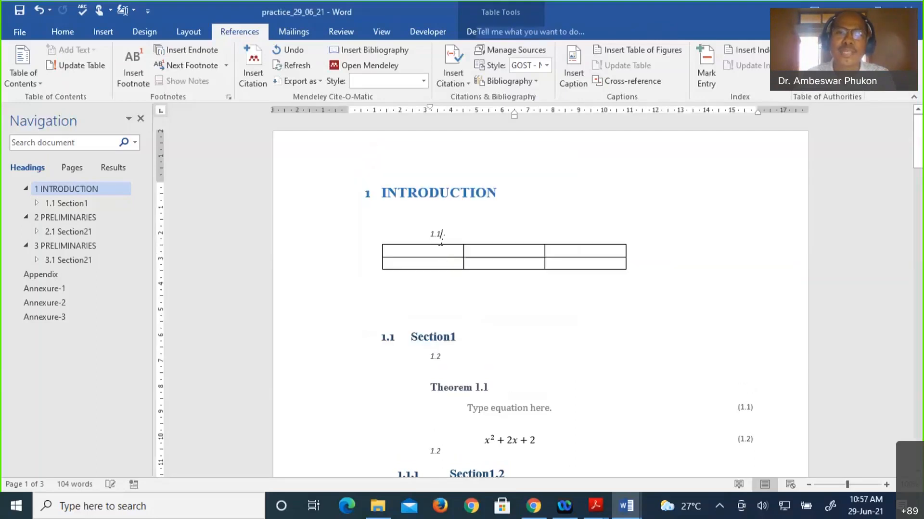
key(Home)
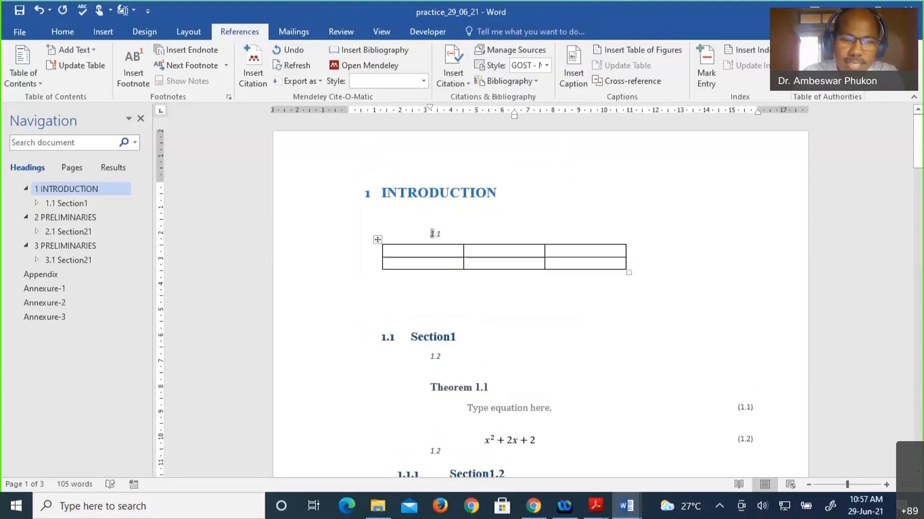
text(Table)
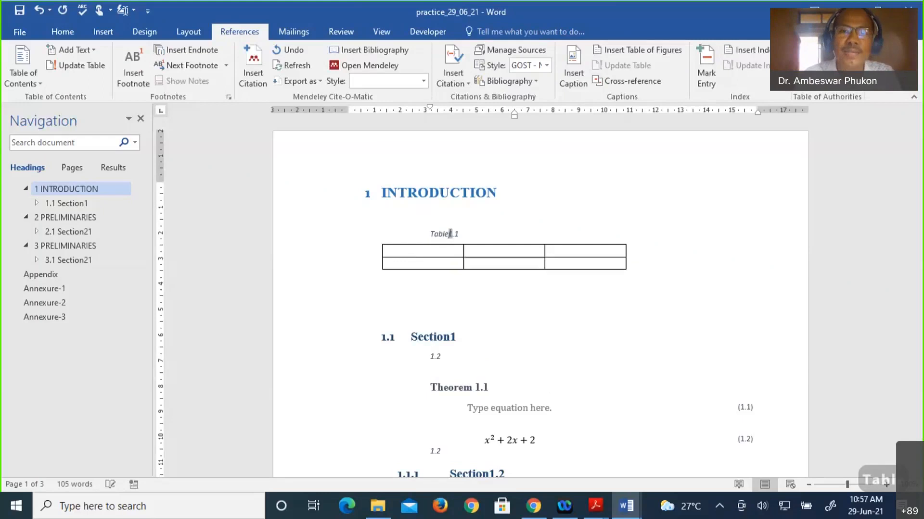
text(:)
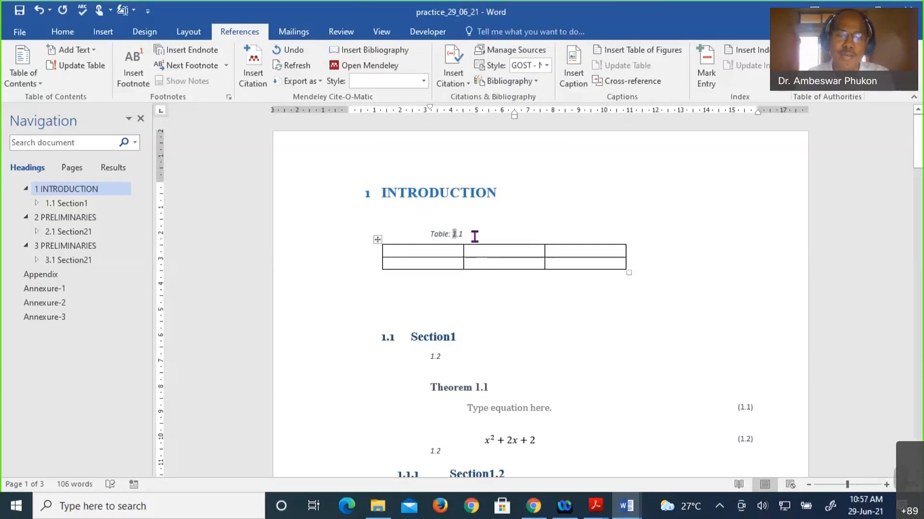
- Add the title "Population study" after the number in the table caption, with a space between the two words
key(End)
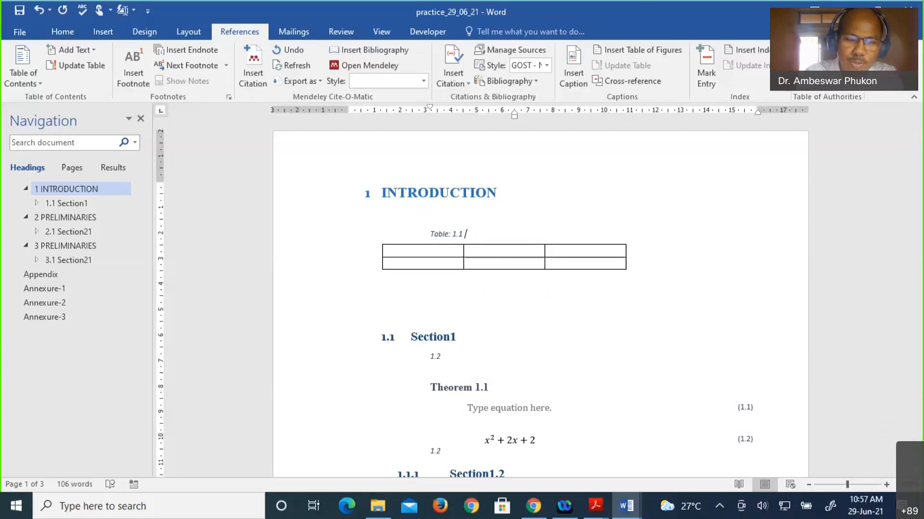
key(shift)
text(Popu)
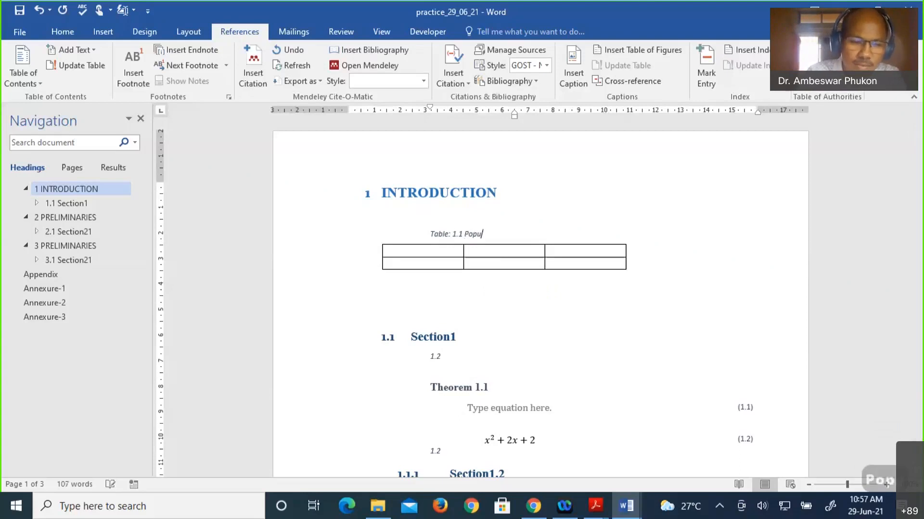
text(lation)
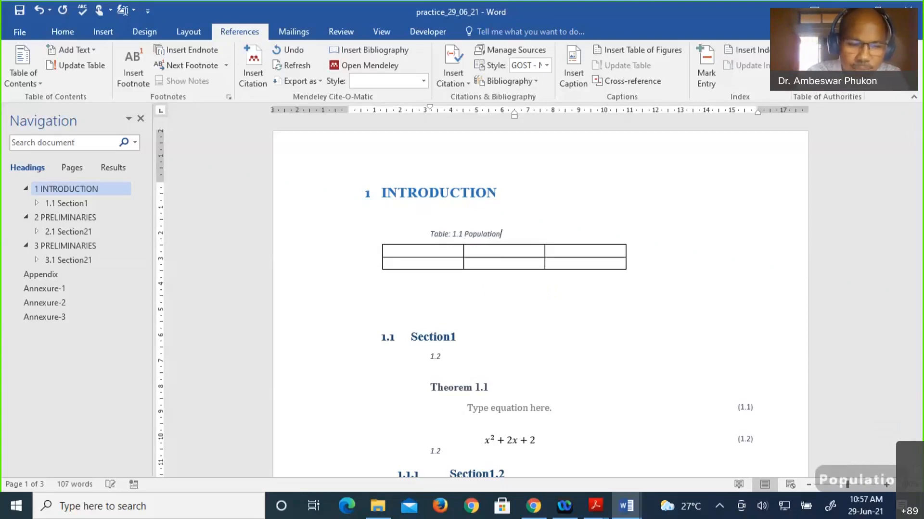
text(st)
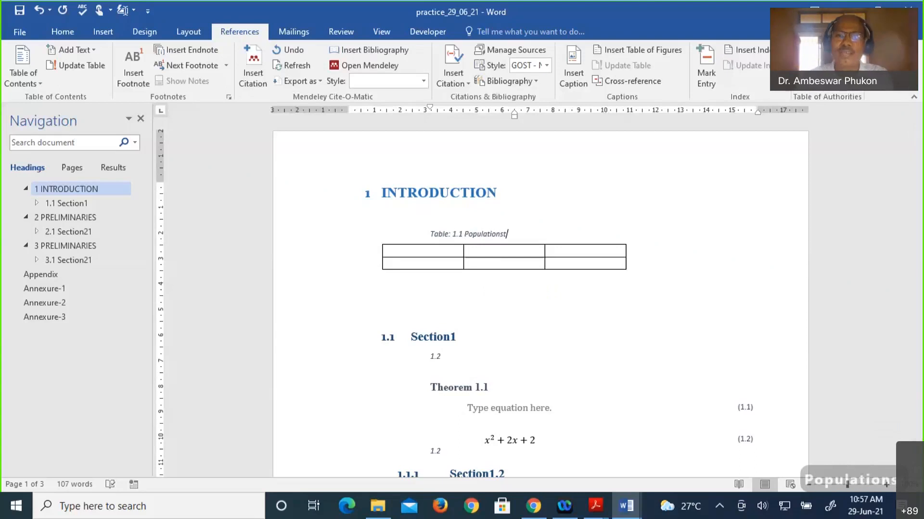
text(udy)
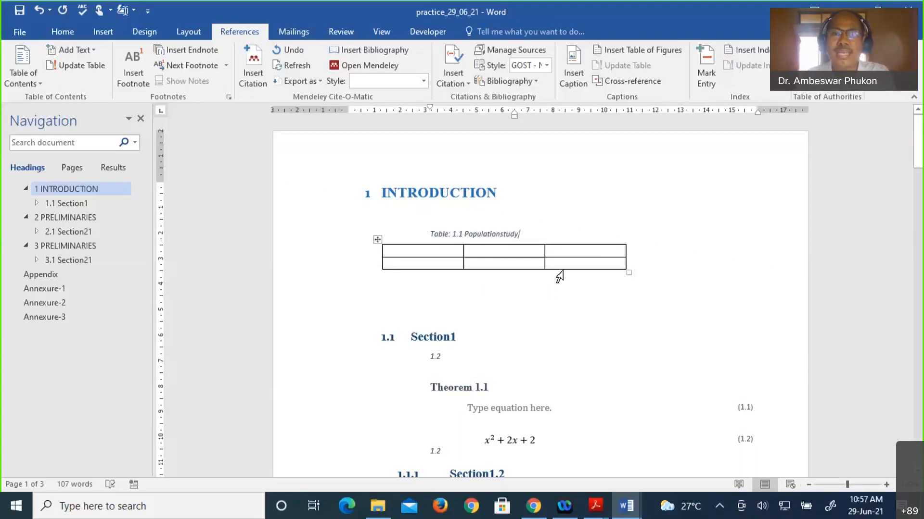
key(Left)
key(Left)
key(Left)
key(Left)
key(Left)
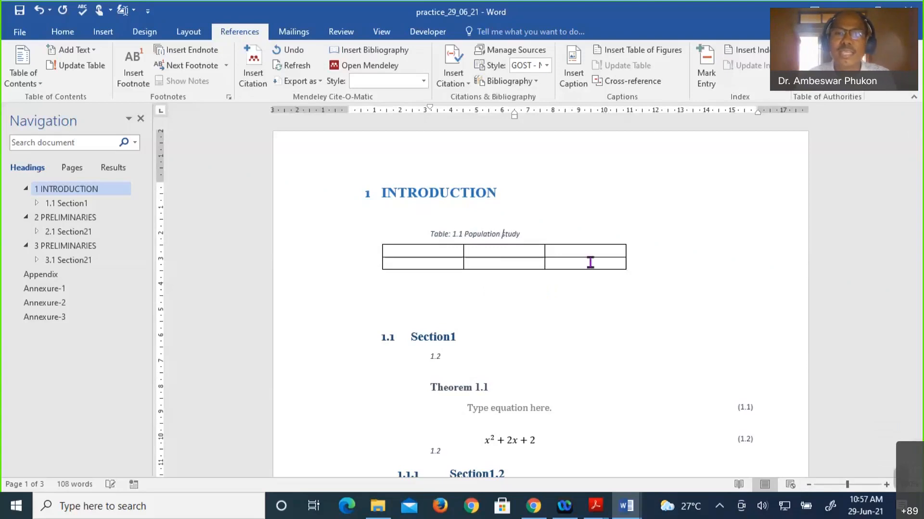
- Format the whole table caption as non-italic, bold, 12 pt text in a serif font
triple_click(433, 233)
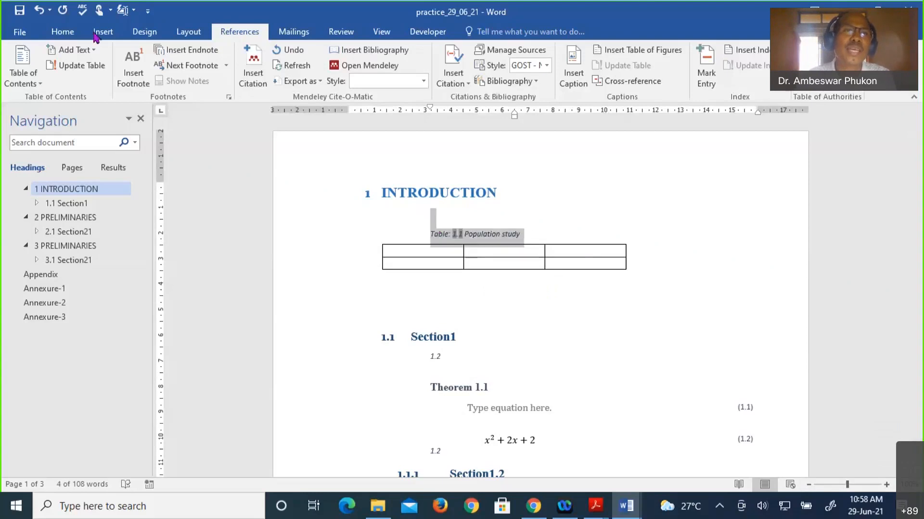
click(63, 33)
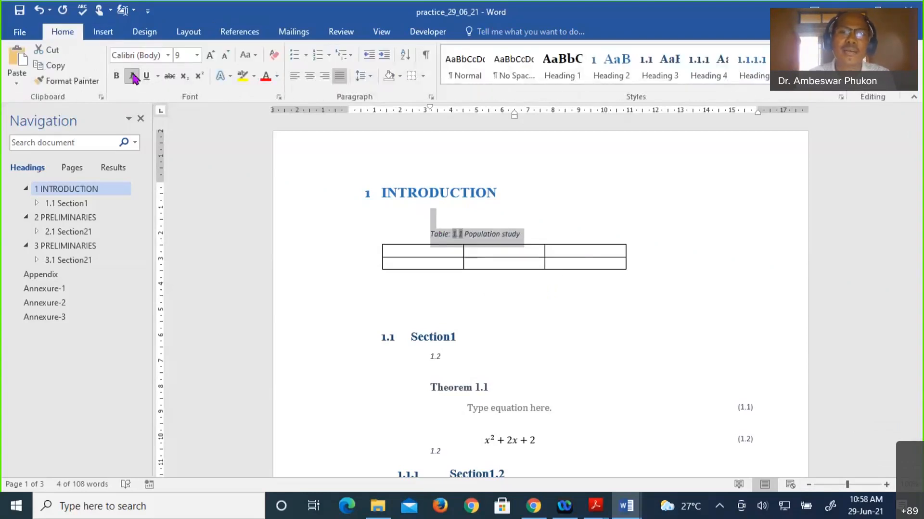
click(134, 77)
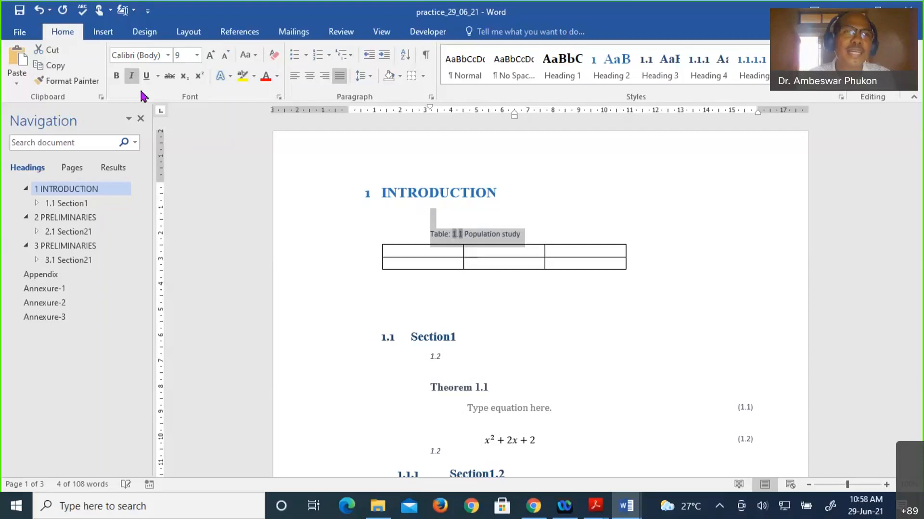
click(117, 77)
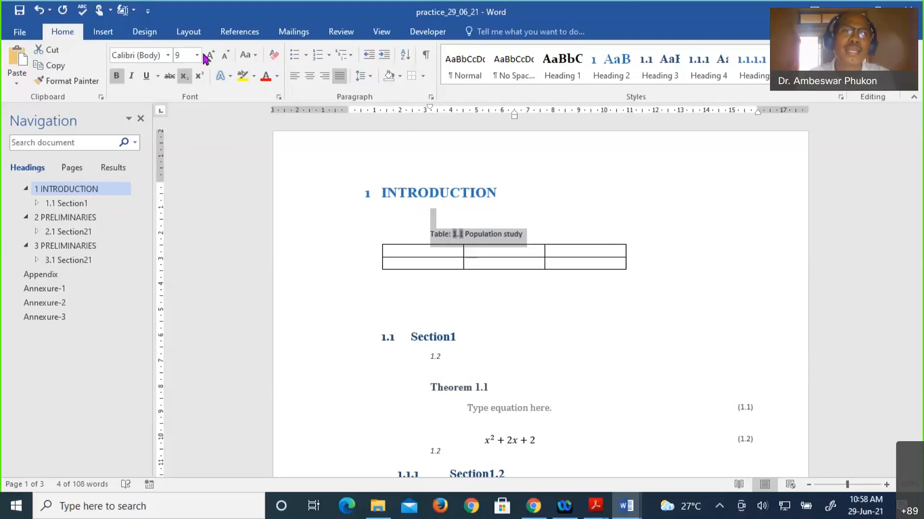
click(198, 56)
click(180, 121)
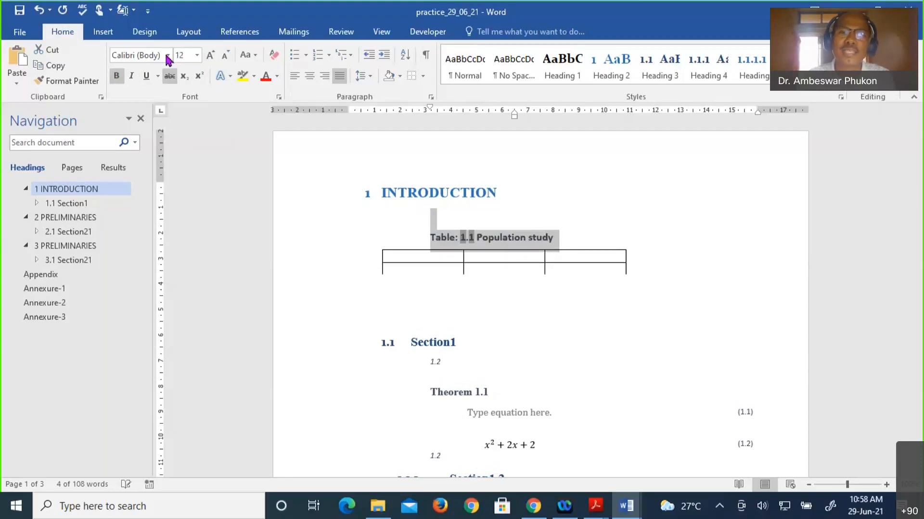
click(168, 56)
click(144, 124)
click(552, 299)
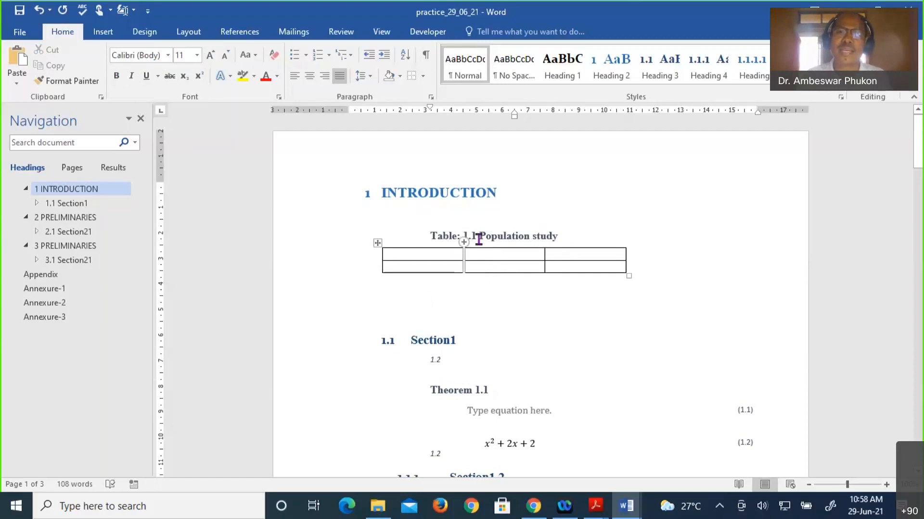
- Insert a hyperlinked Table2h cross-reference to the entire Population study caption on the blank line above heading 1.1 Section1
scroll(488, 296, down, 1)
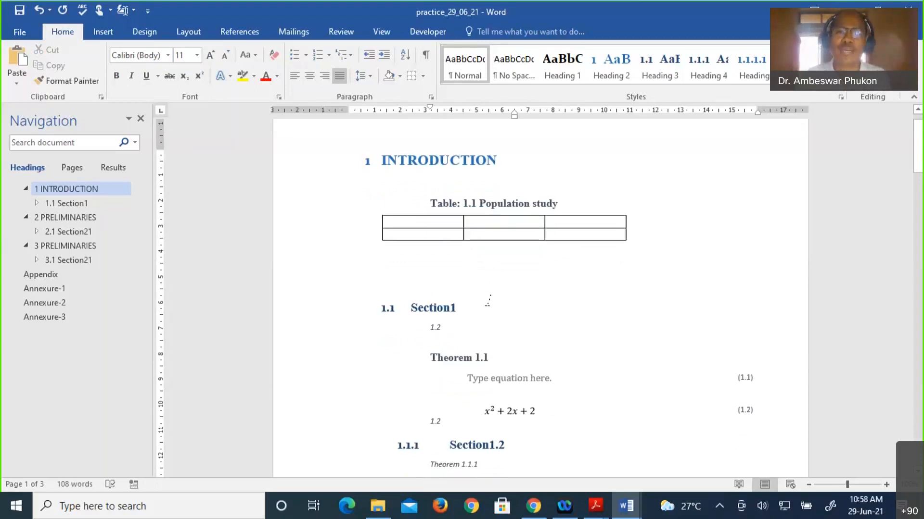
click(429, 268)
scroll(430, 266, down, 1)
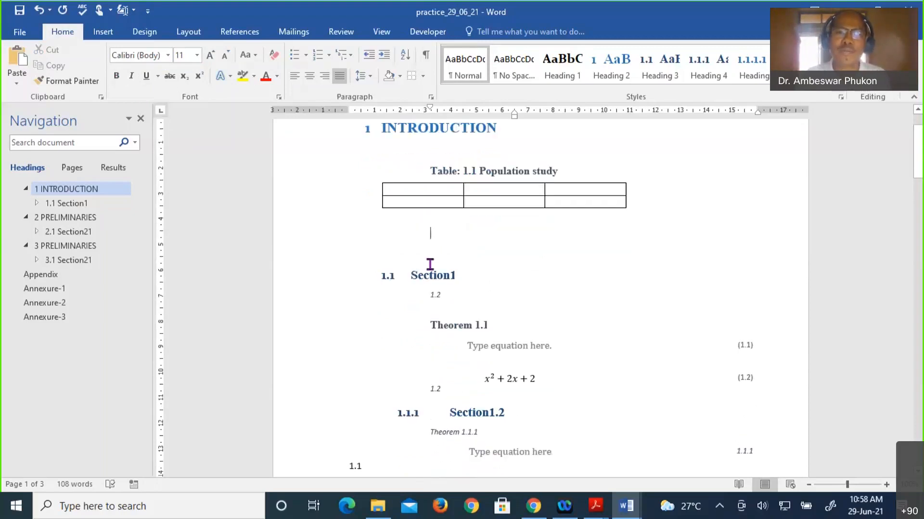
click(430, 264)
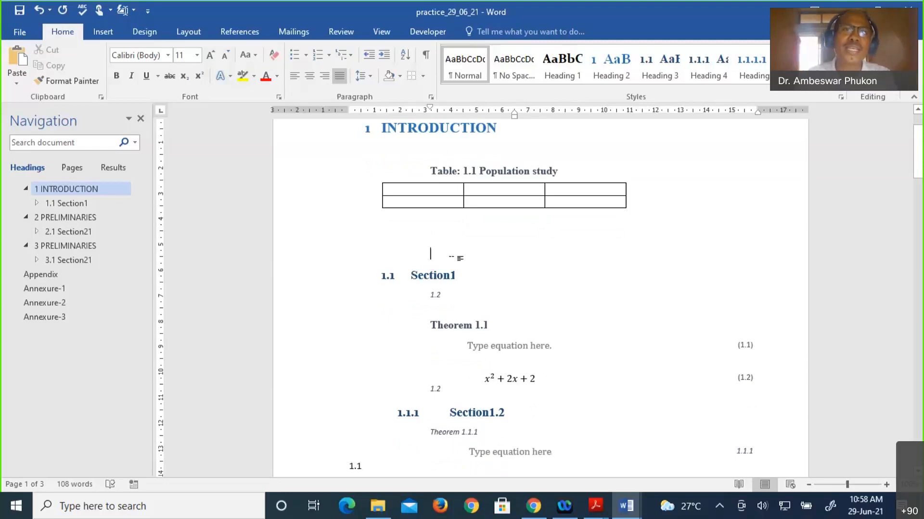
click(239, 32)
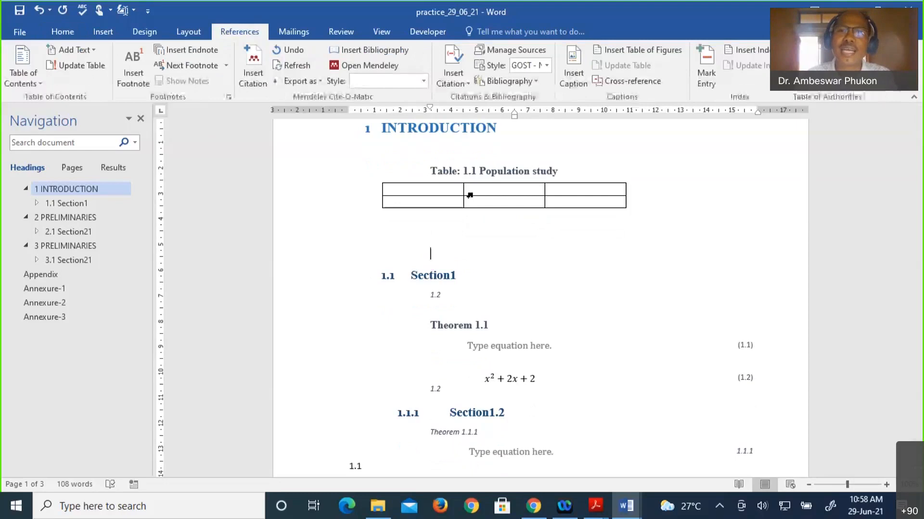
click(620, 83)
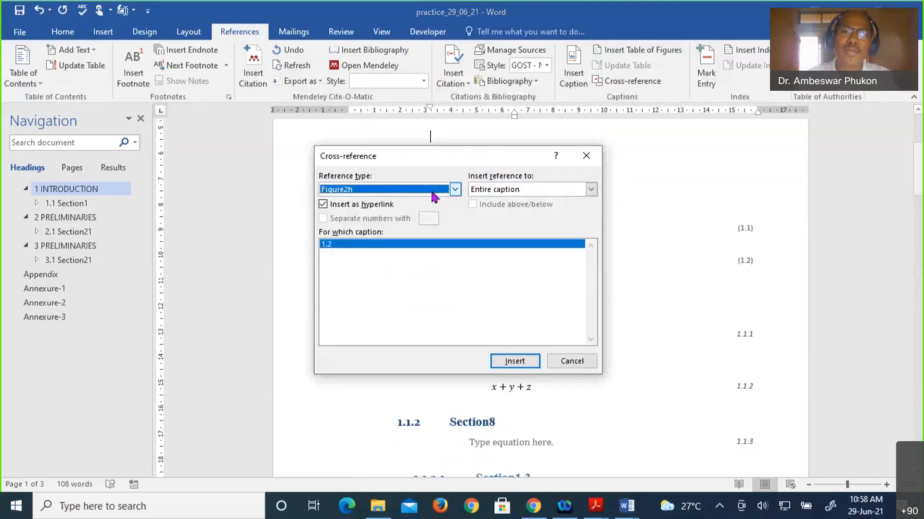
click(432, 192)
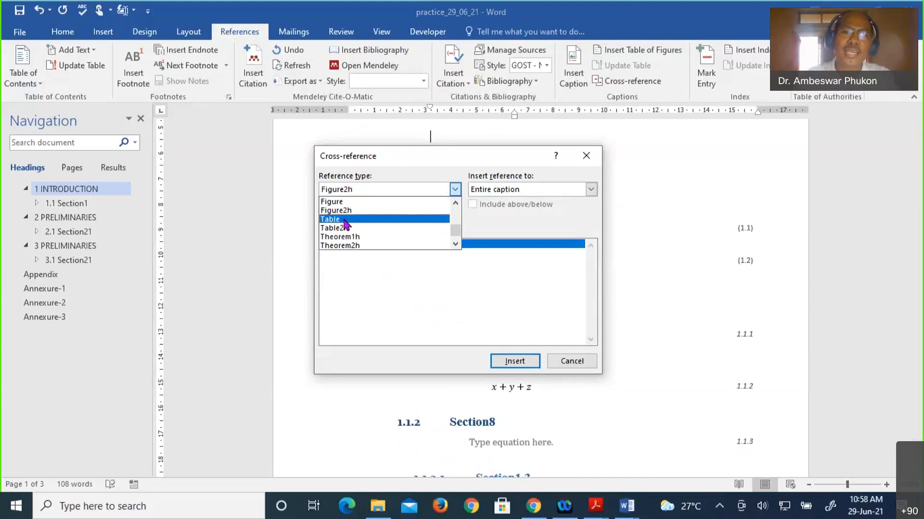
click(346, 228)
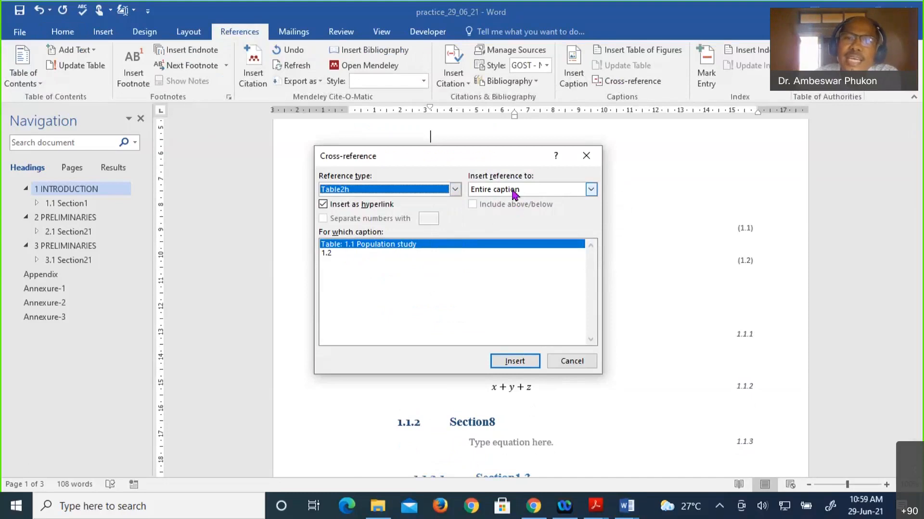
click(591, 190)
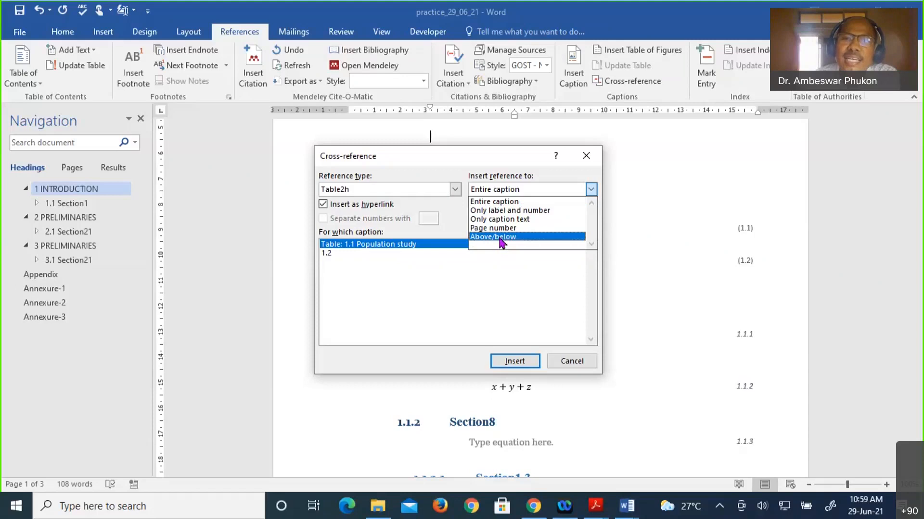
click(496, 202)
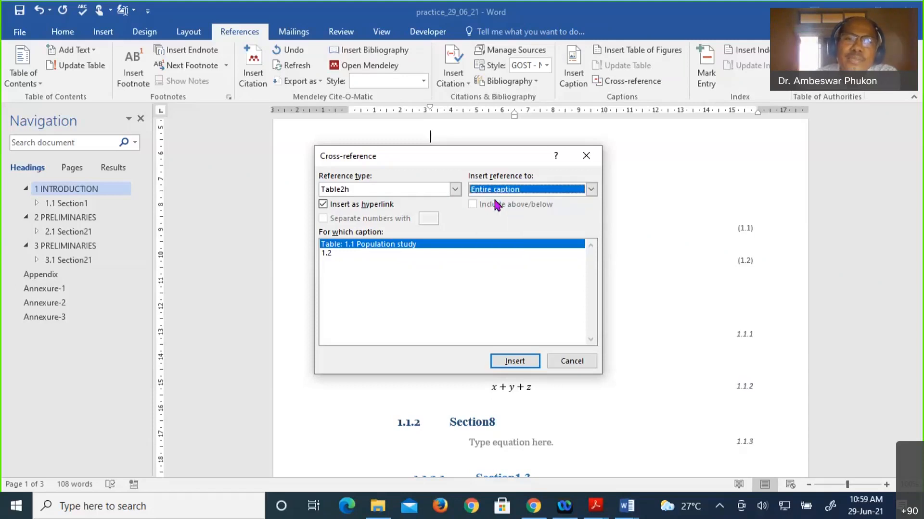
click(511, 363)
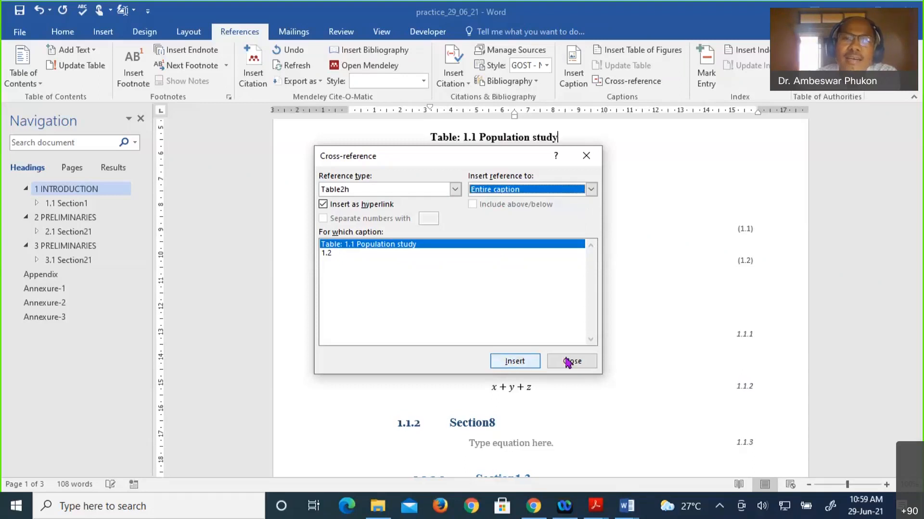
click(568, 362)
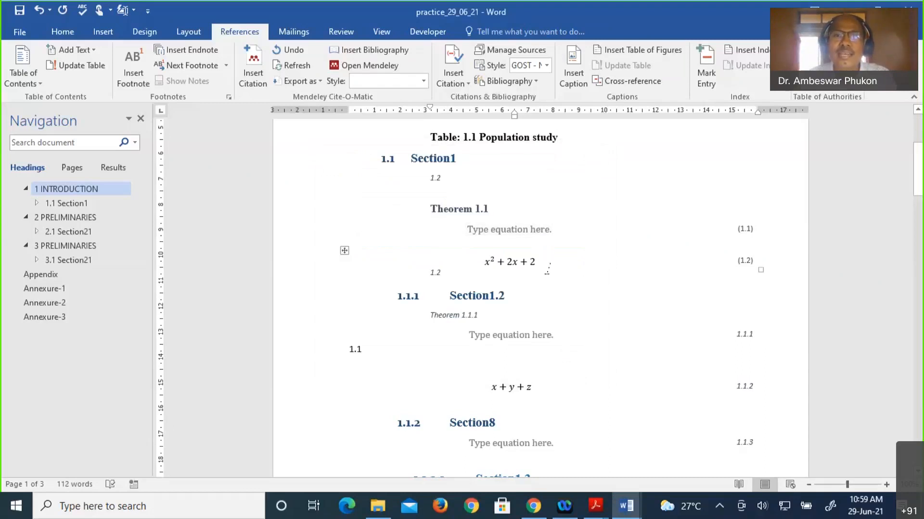
scroll(547, 269, up, 3)
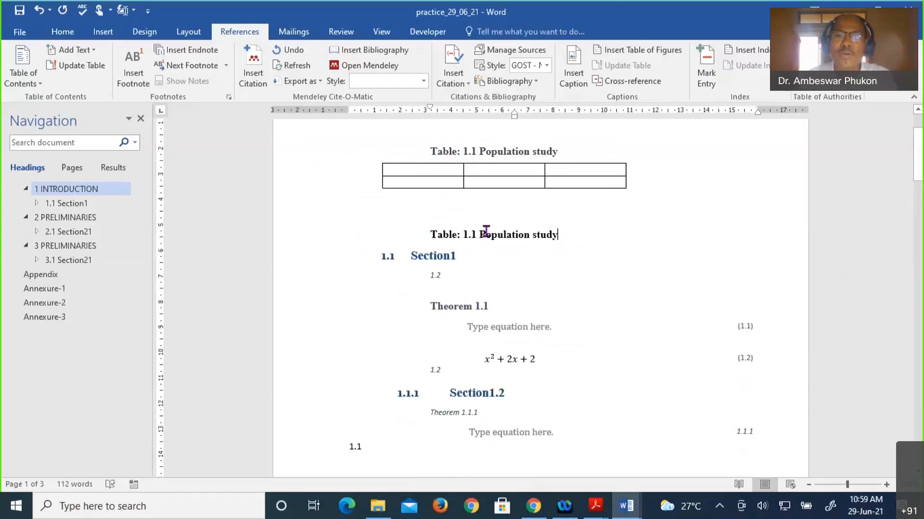
key(Down)
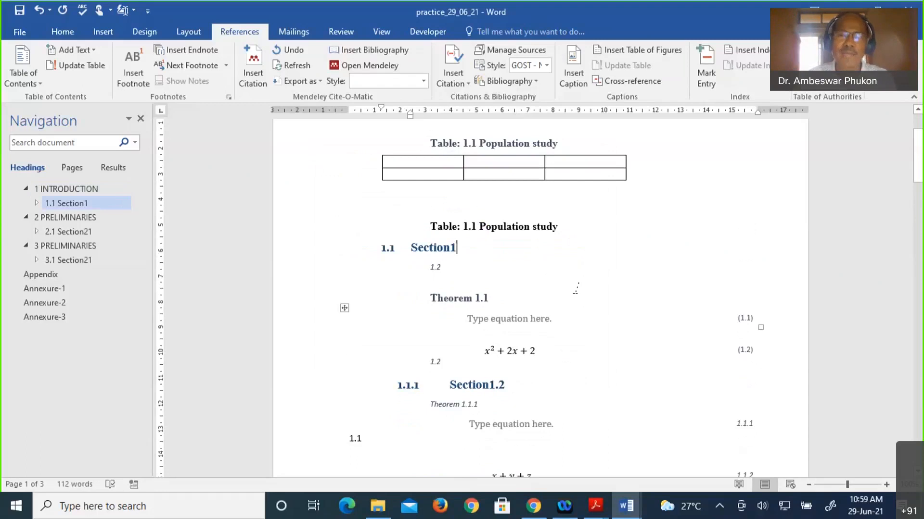
scroll(576, 288, up, 1)
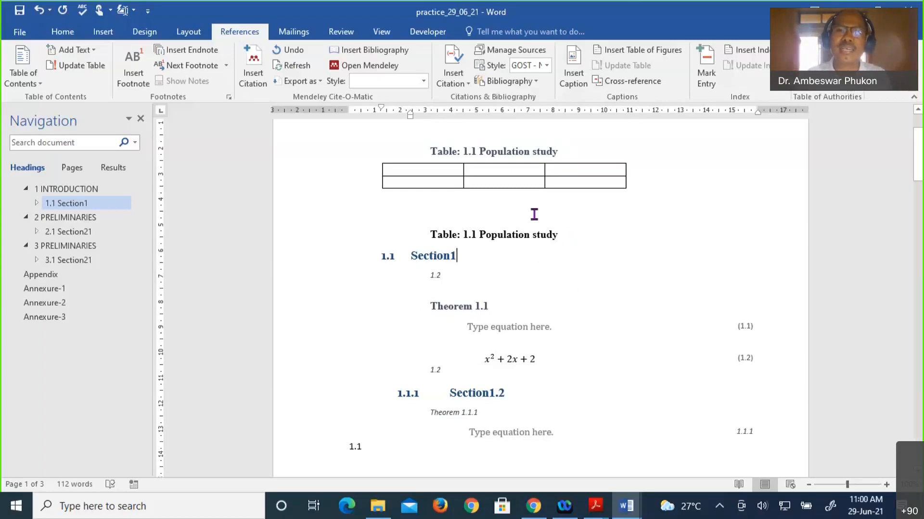
mouse_move(381, 163)
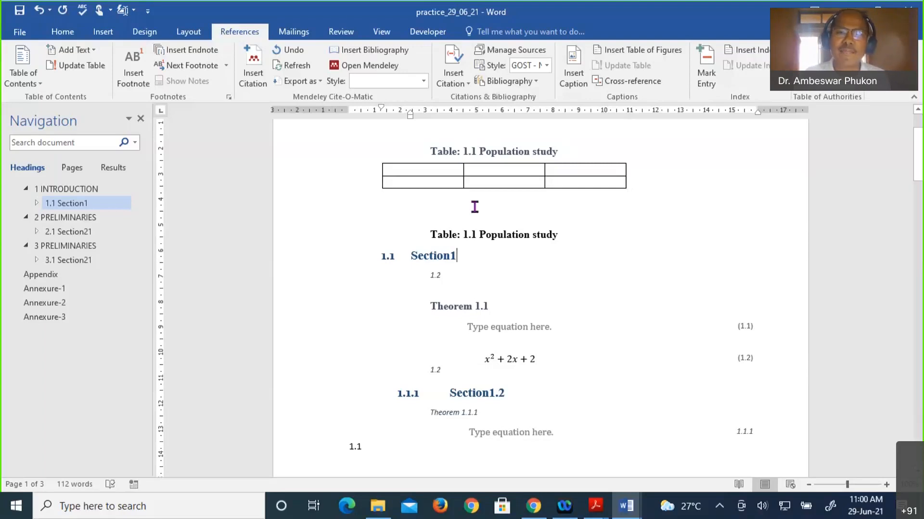
- Add two blank lines under heading 2 PRELIMINARIES and insert a table with three columns and two rows there
scroll(535, 239, down, 6)
scroll(496, 332, down, 3)
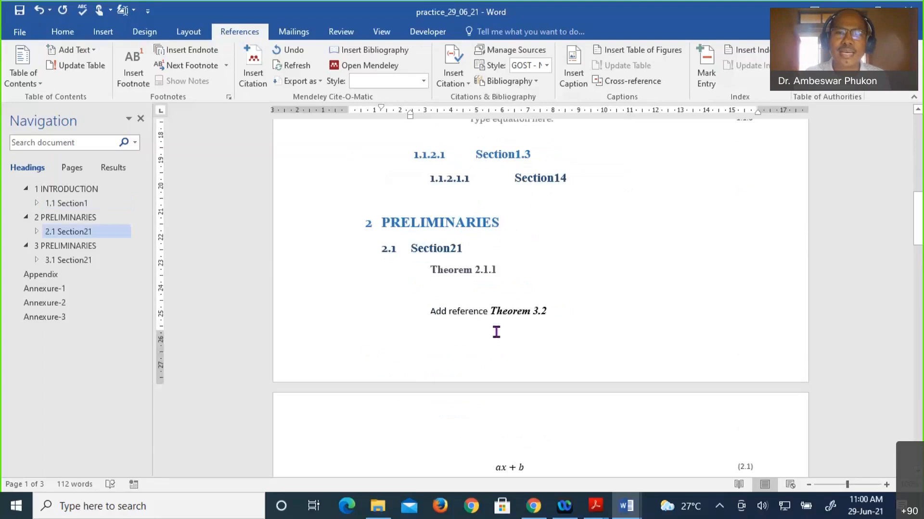
click(551, 223)
key(Return)
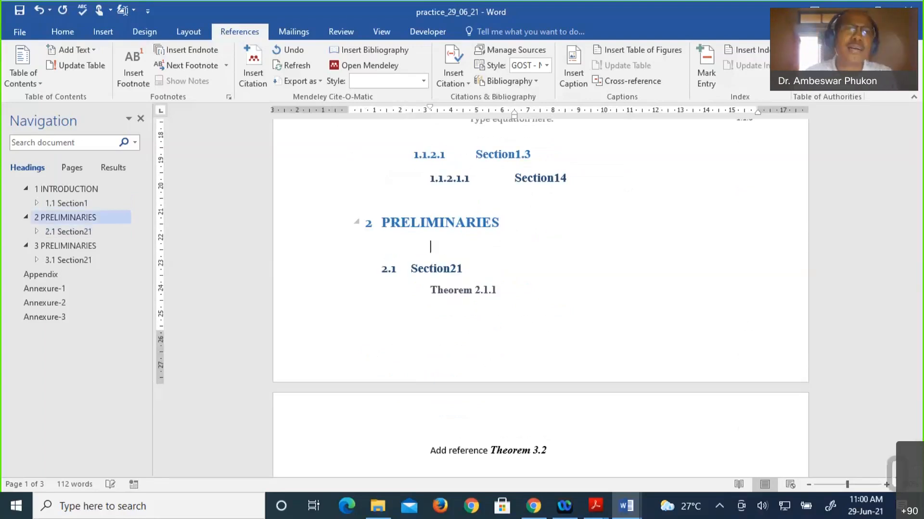
key(Return)
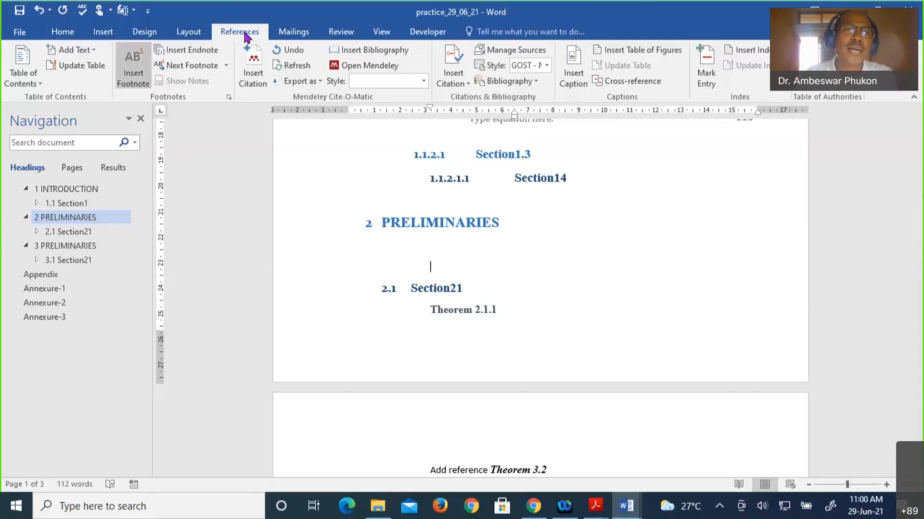
click(103, 32)
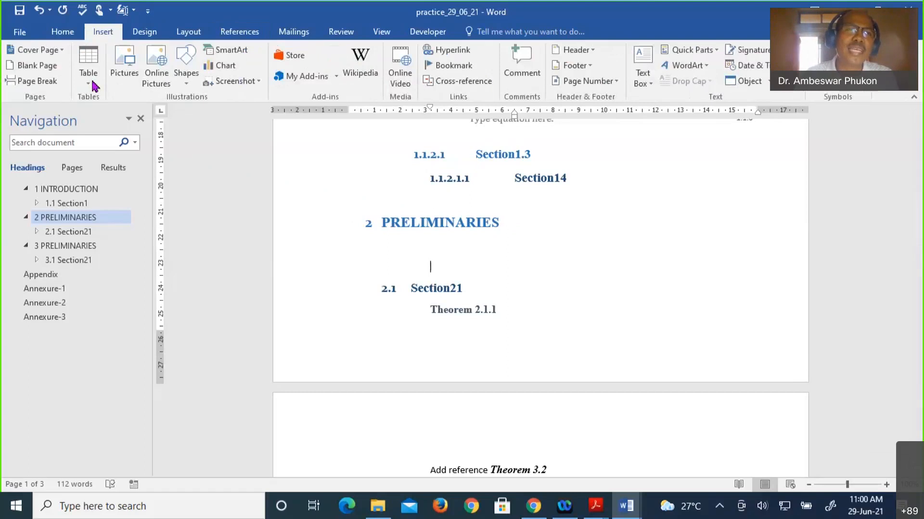
click(89, 84)
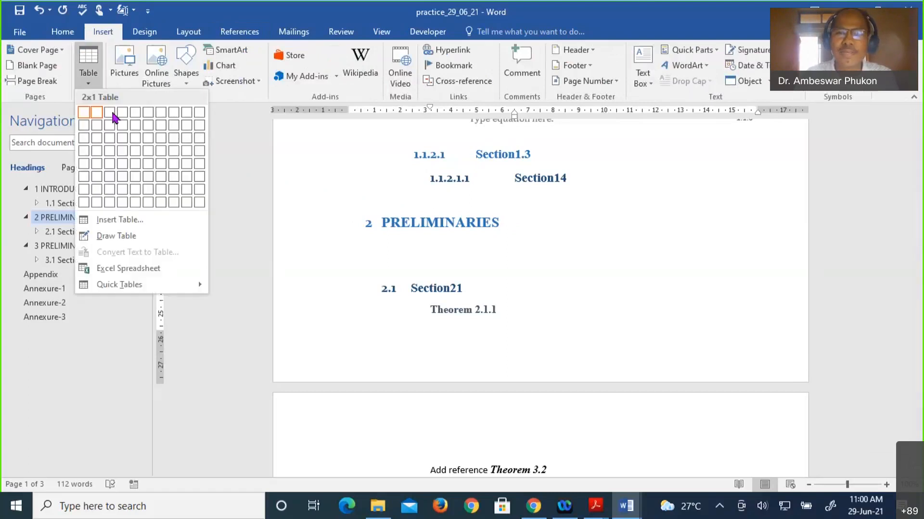
click(111, 124)
- Try to move the new table further left and undo the misplaced move
drag(510, 256, 383, 266)
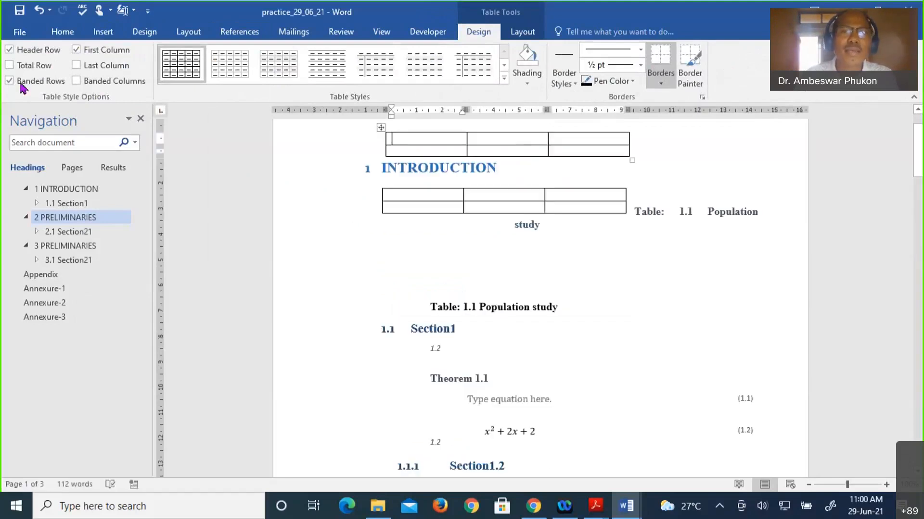
key(ctrl+z)
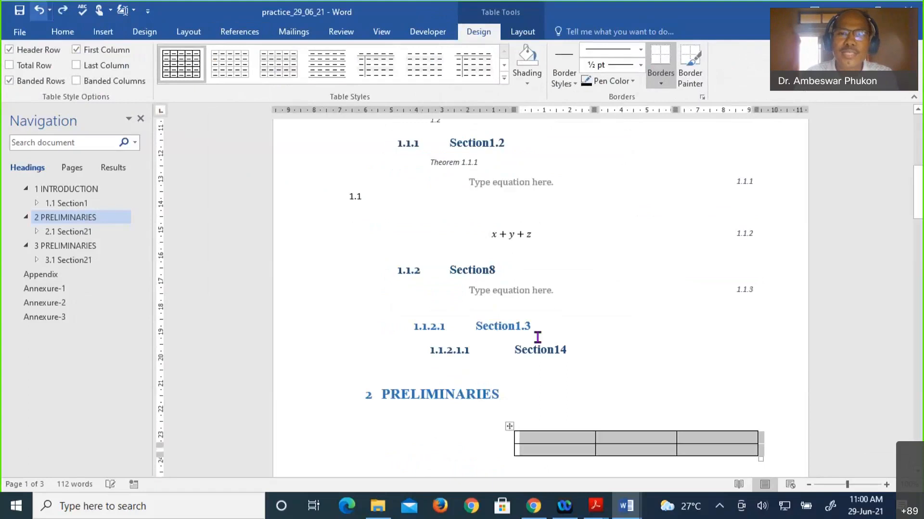
scroll(537, 336, down, 4)
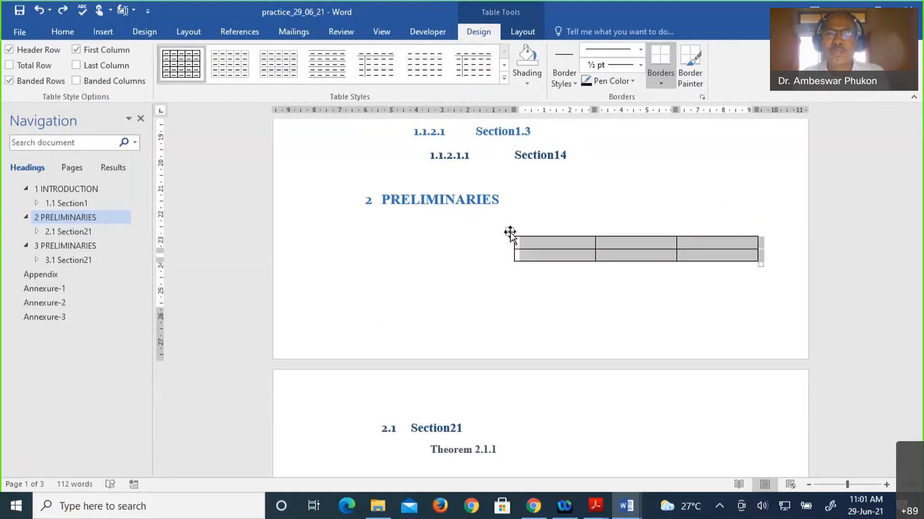
- Reduce the left and first-line indents of the blank line below the table, and shift the table left toward the page centre
click(586, 316)
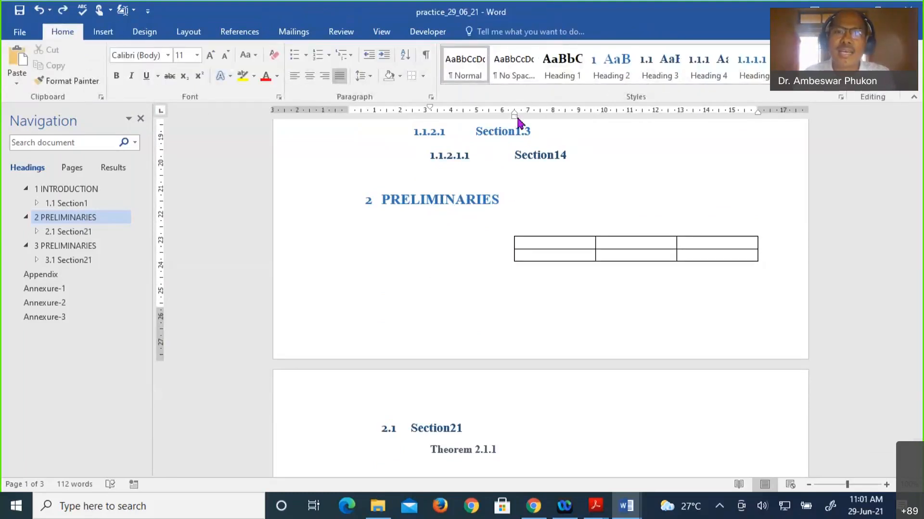
click(431, 143)
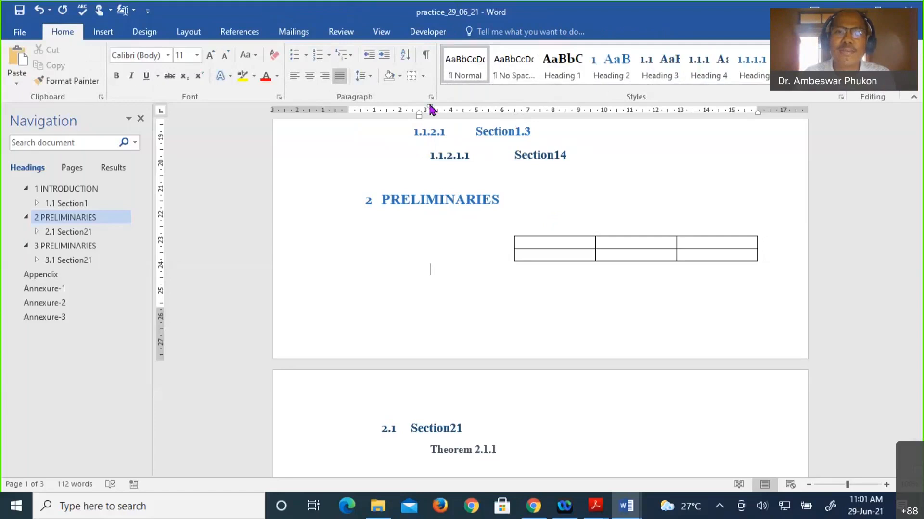
drag(431, 110, 362, 110)
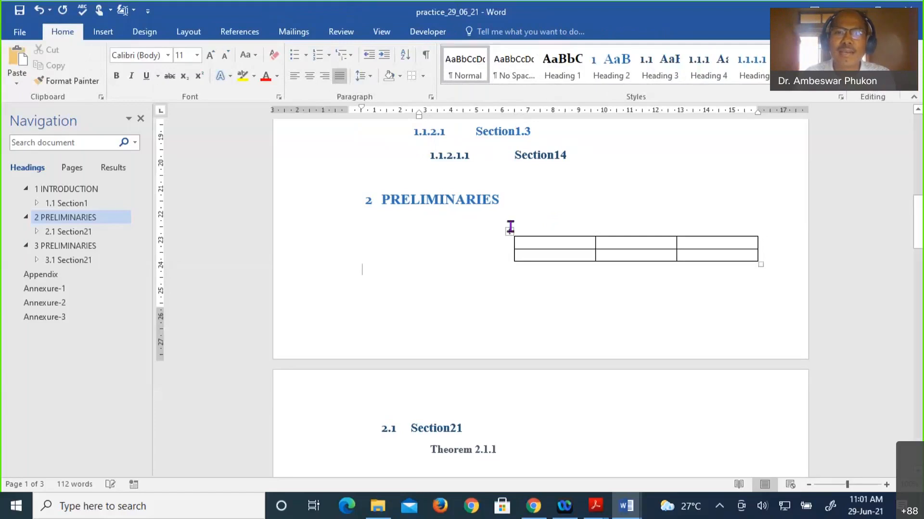
drag(455, 239, 438, 240)
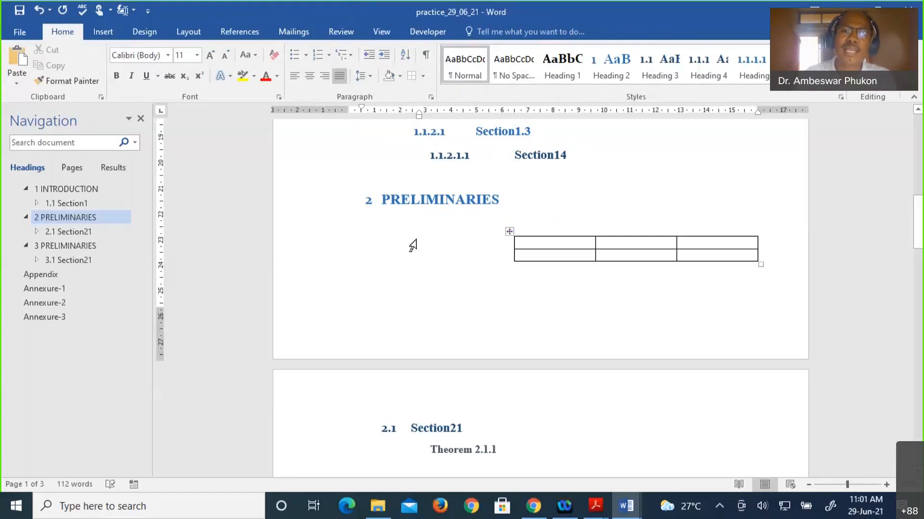
click(458, 264)
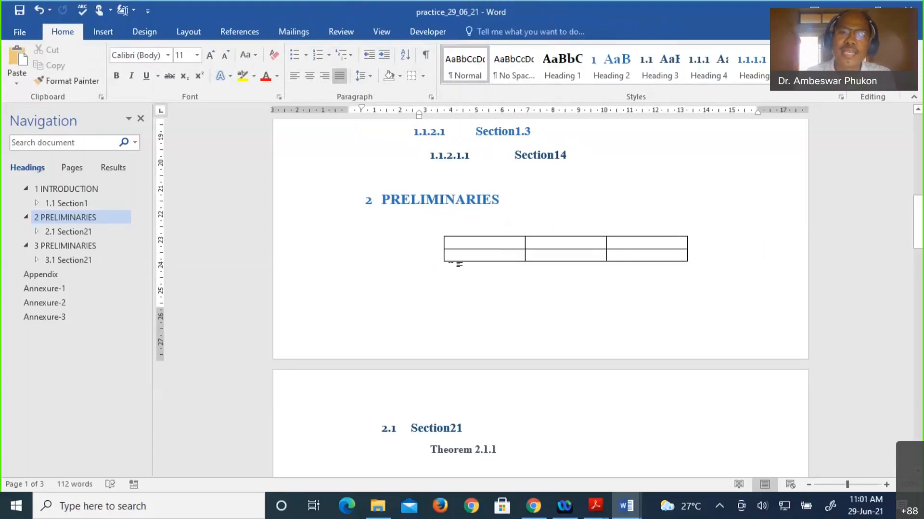
- Insert a Figure2h caption below the table under heading 2 PRELIMINARIES, with the label excluded from the caption
mouse_move(438, 234)
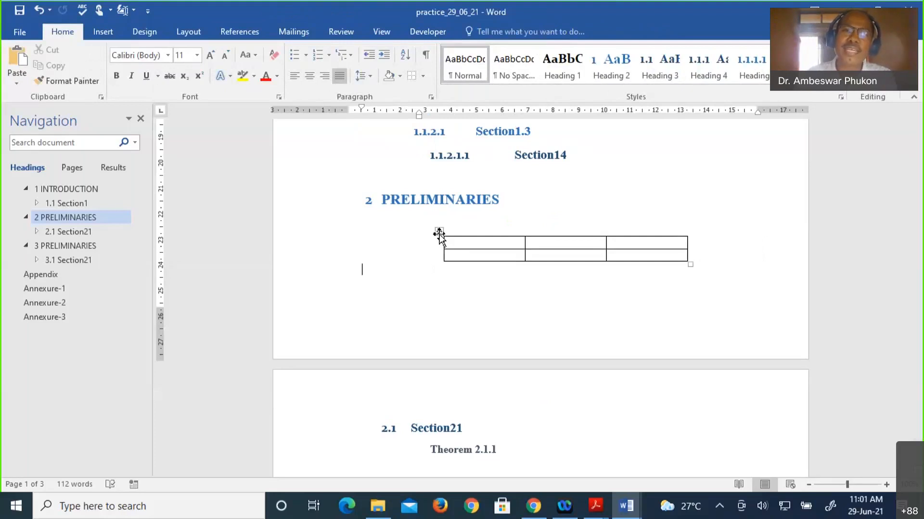
click(438, 233)
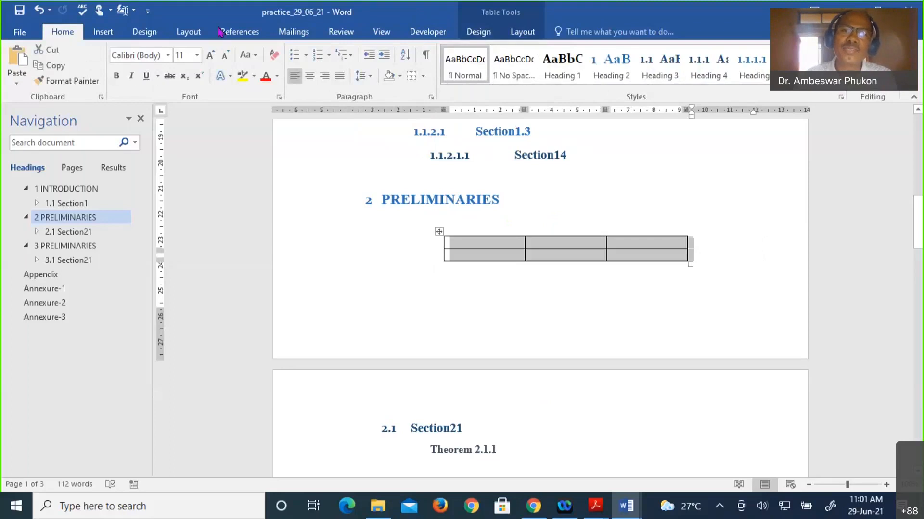
click(230, 33)
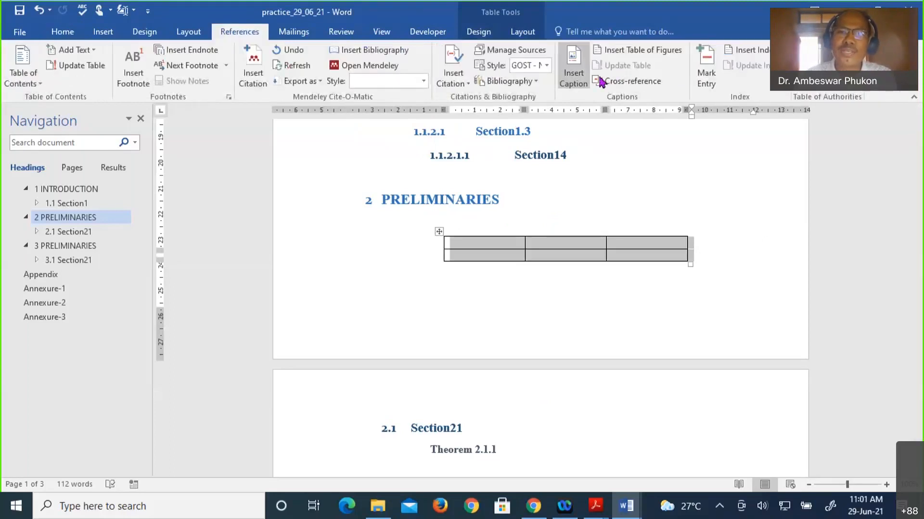
click(574, 68)
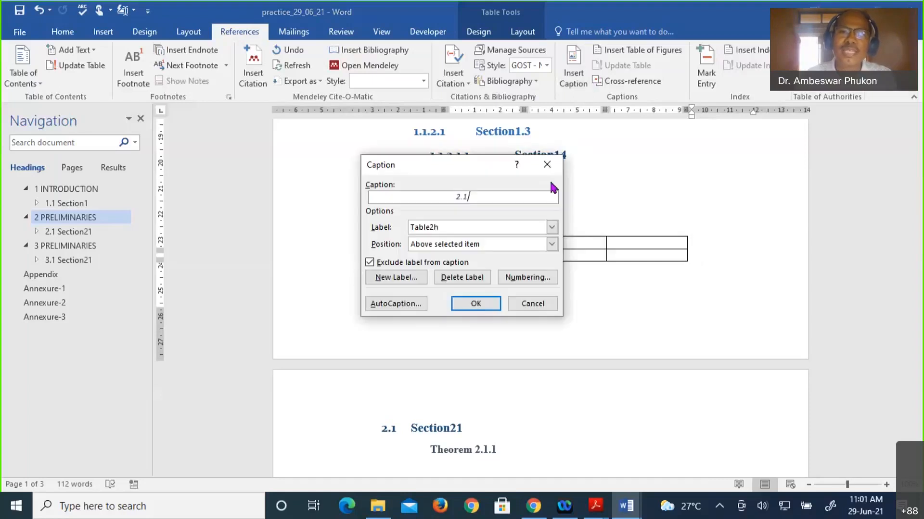
click(551, 228)
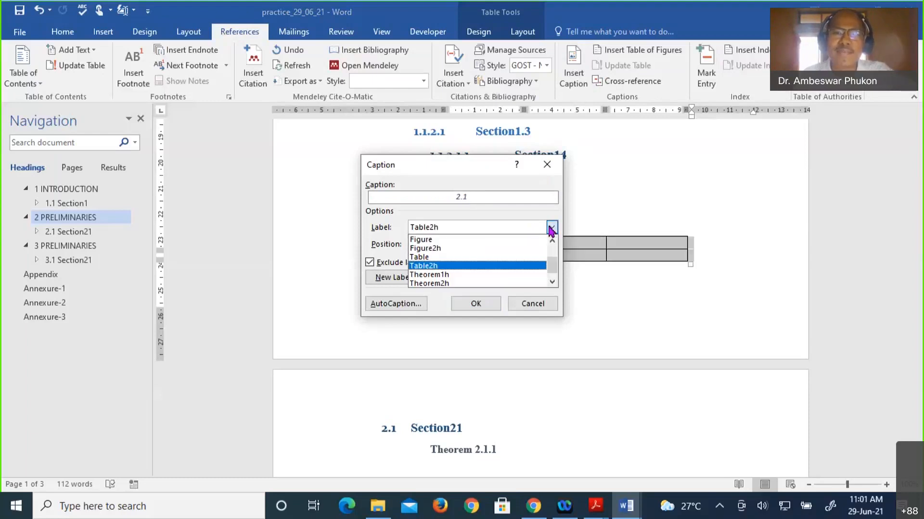
click(447, 249)
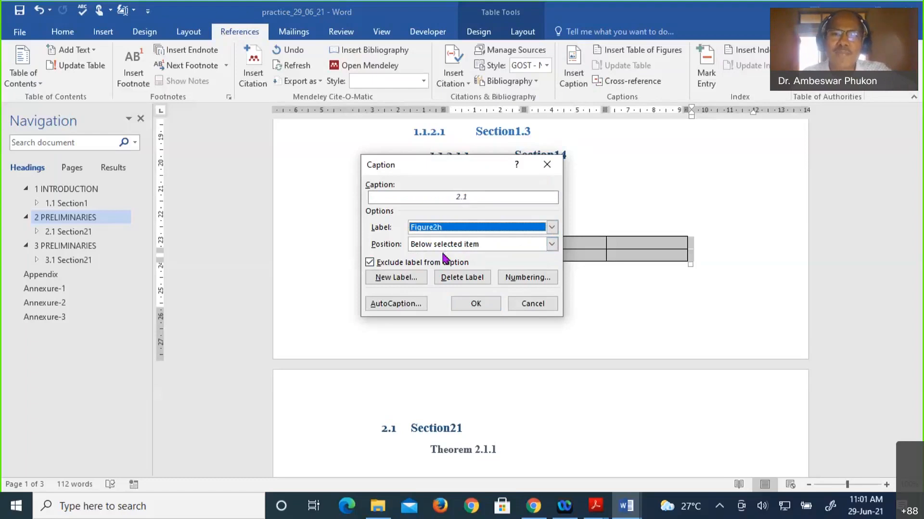
click(476, 306)
key(Return)
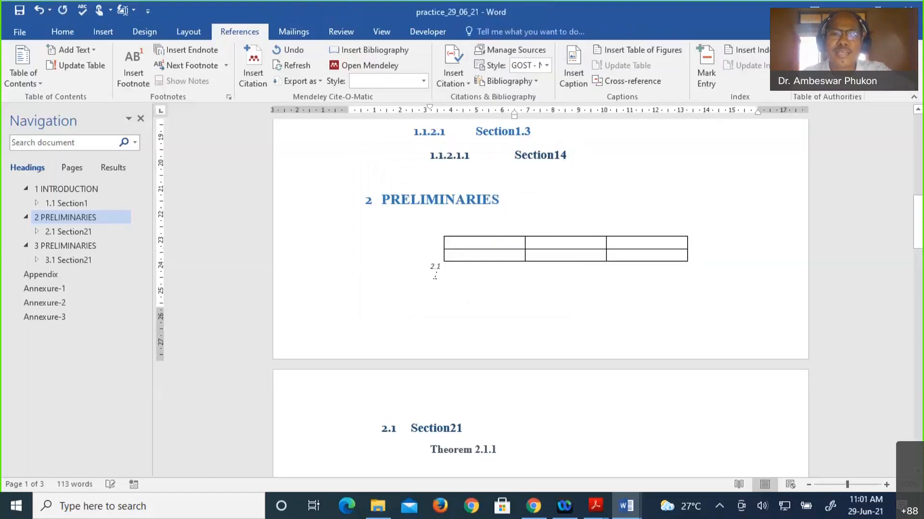
- Add a blank line above the new figure caption and put the text "Figure:" before its number
click(432, 268)
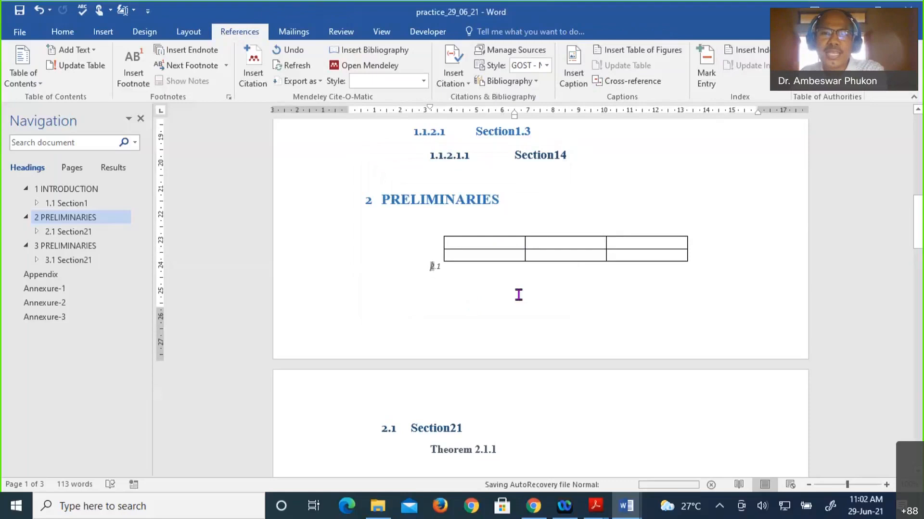
key(Return)
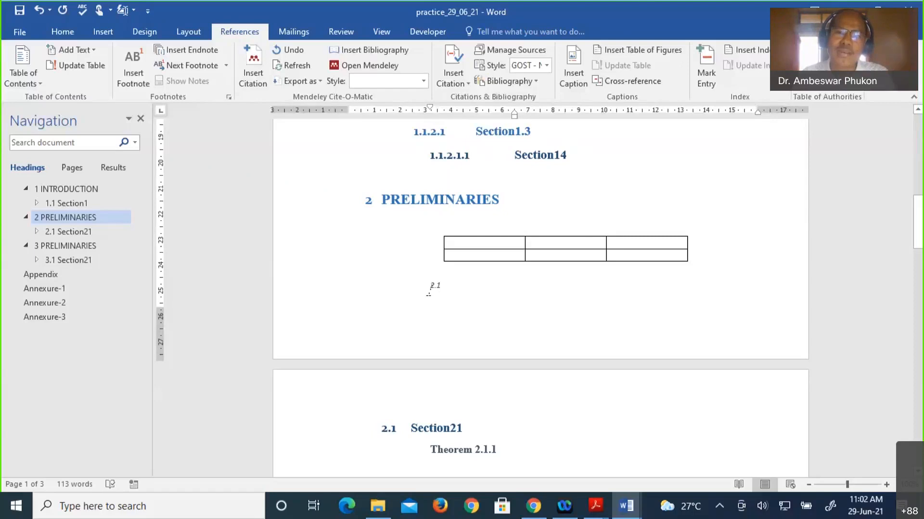
click(427, 287)
text(Fig)
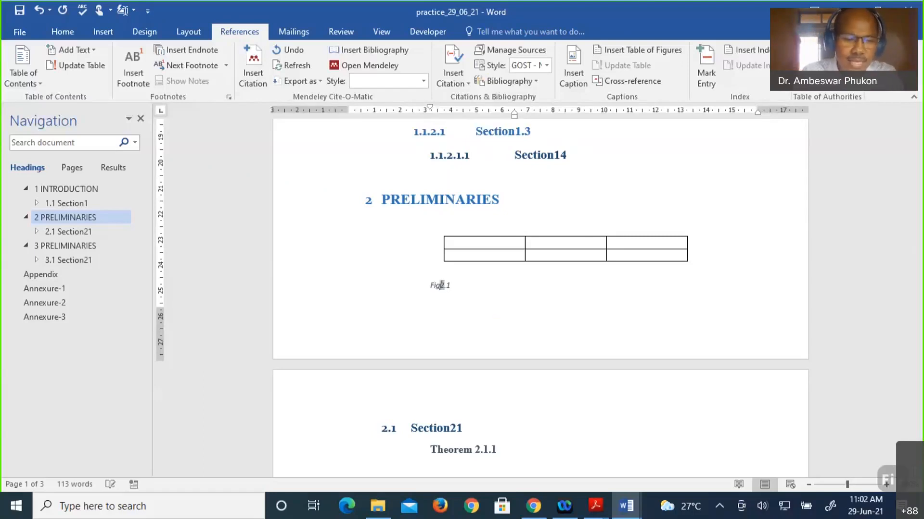
text(ure:)
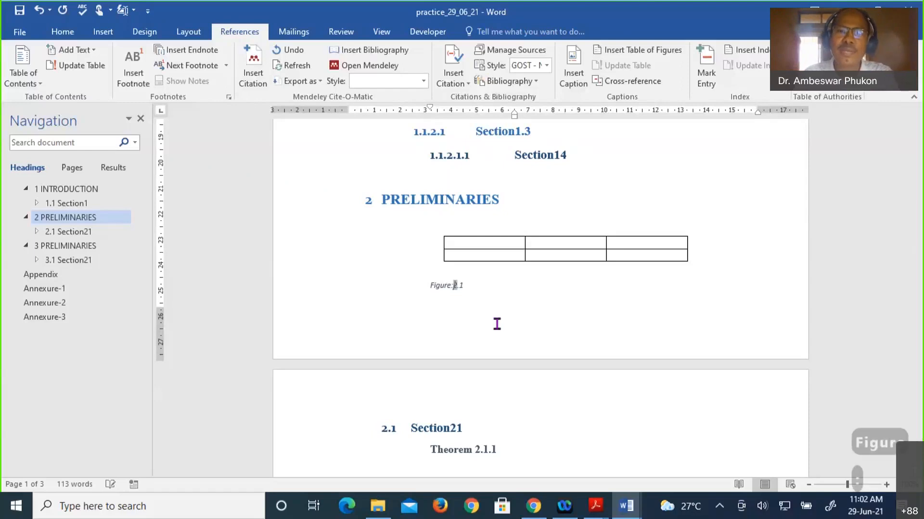
- Add the title "Graphical representation of population denity" after the number in the figure caption
click(468, 288)
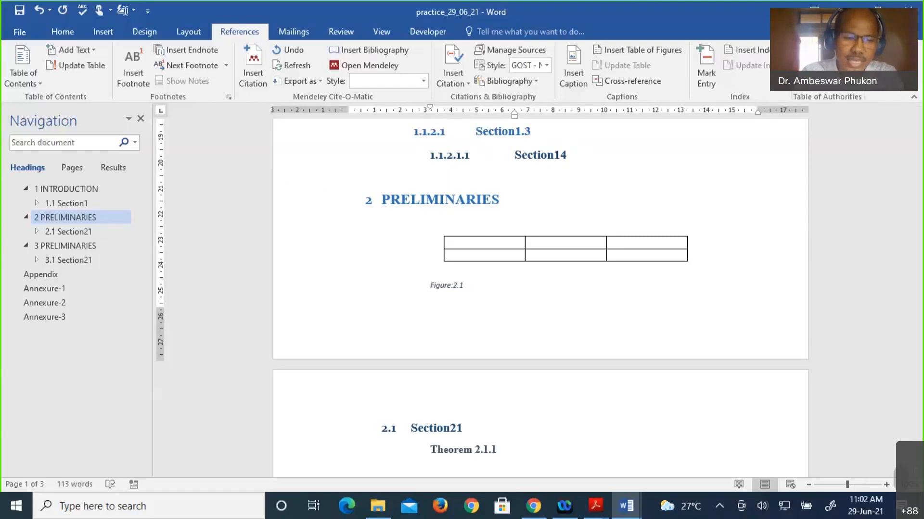
text(Gra)
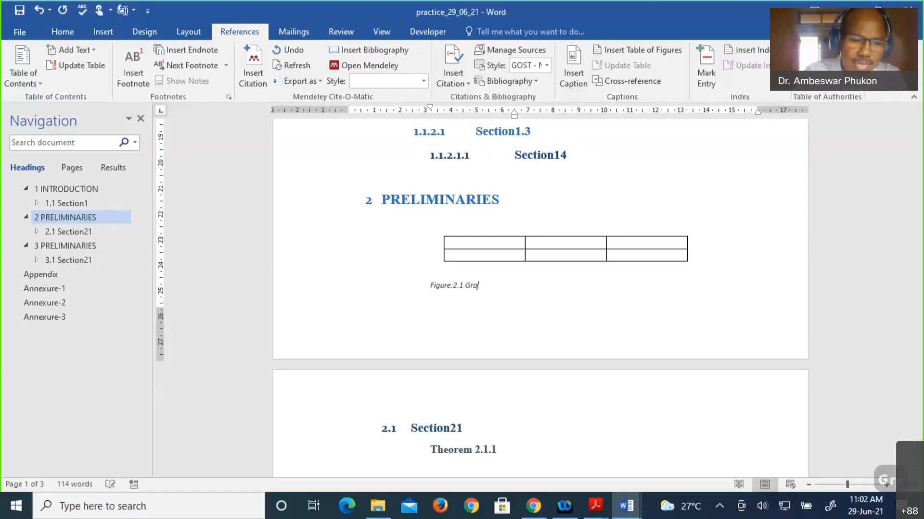
text(phical)
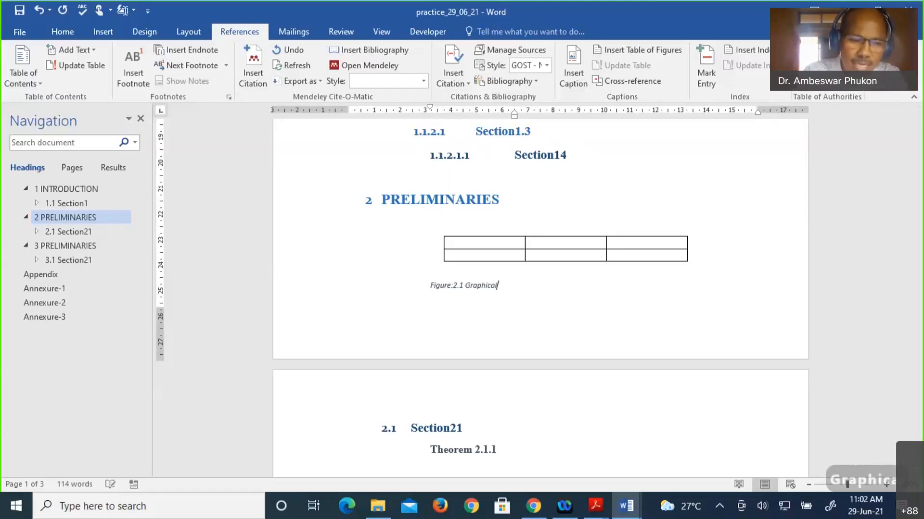
text( represe)
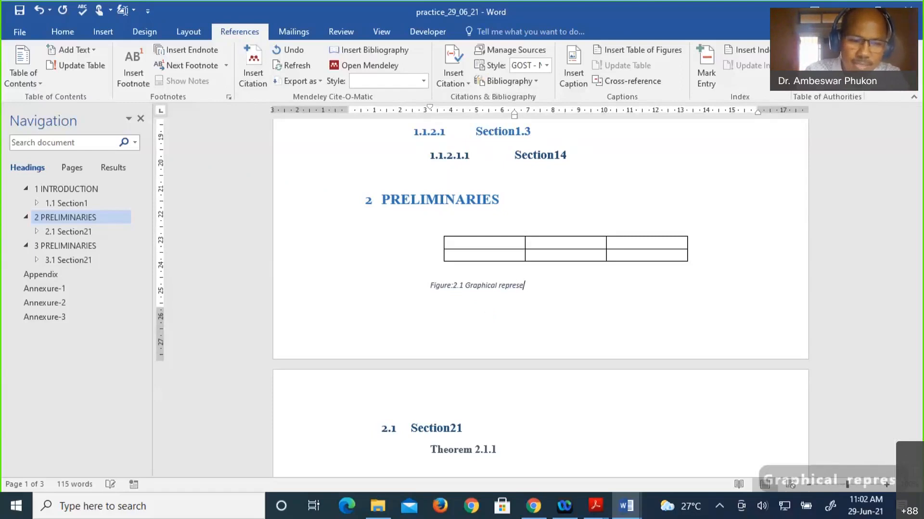
text(ntation of d)
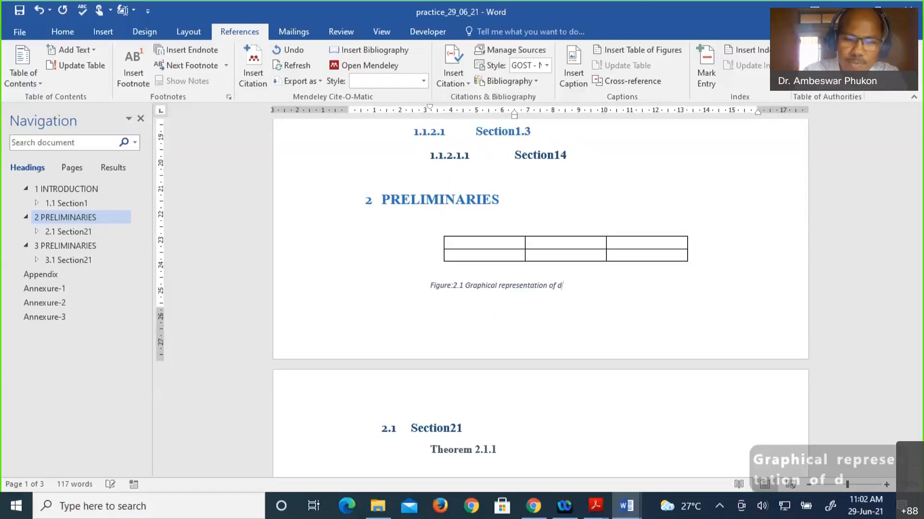
key(BackSpace)
text(popu)
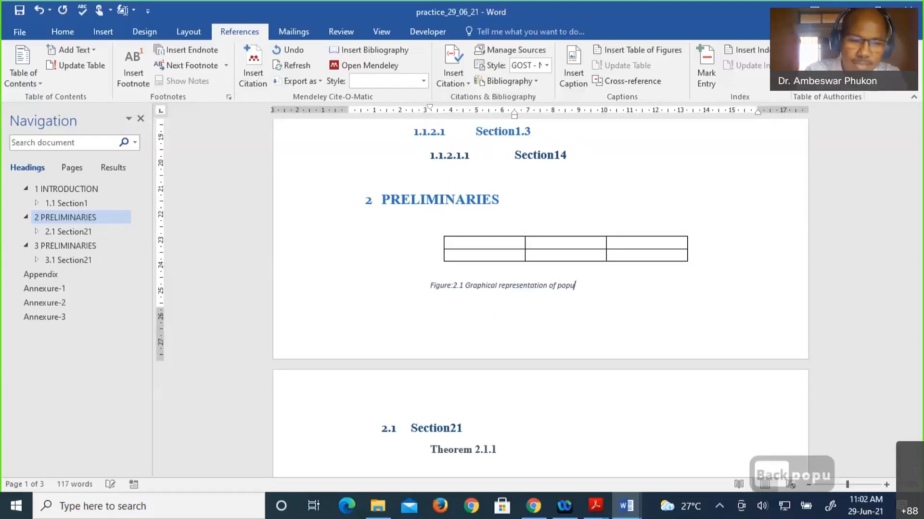
text(lata)
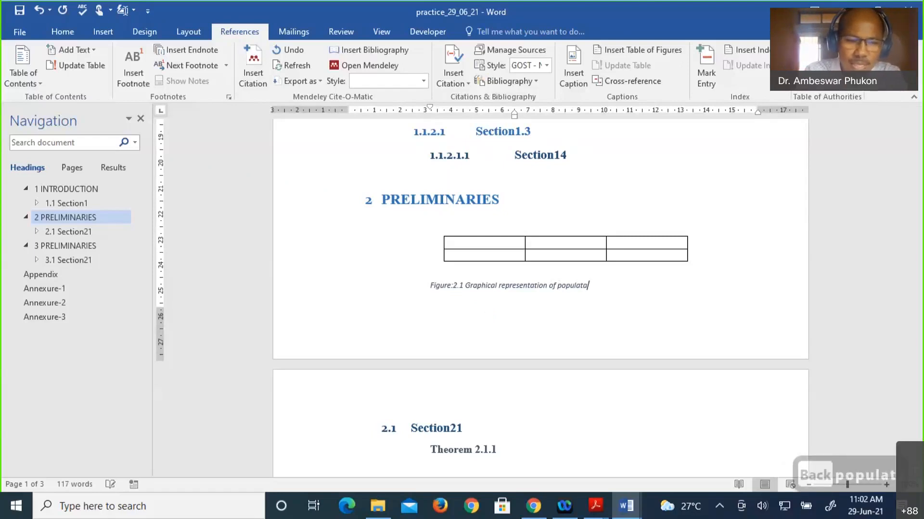
key(BackSpace)
text(ion denity)
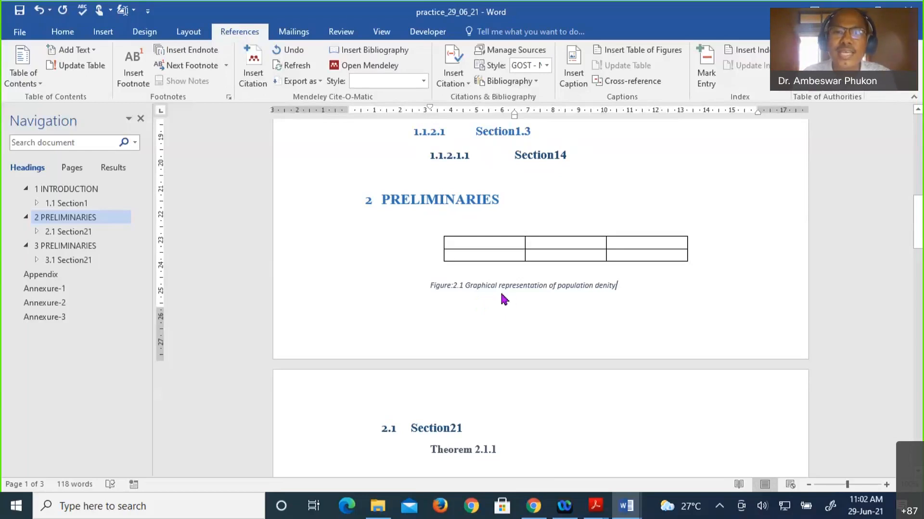
- Format the figure caption under heading 2 PRELIMINARIES as 12 pt Times New Roman, bold and without italics
click(413, 291)
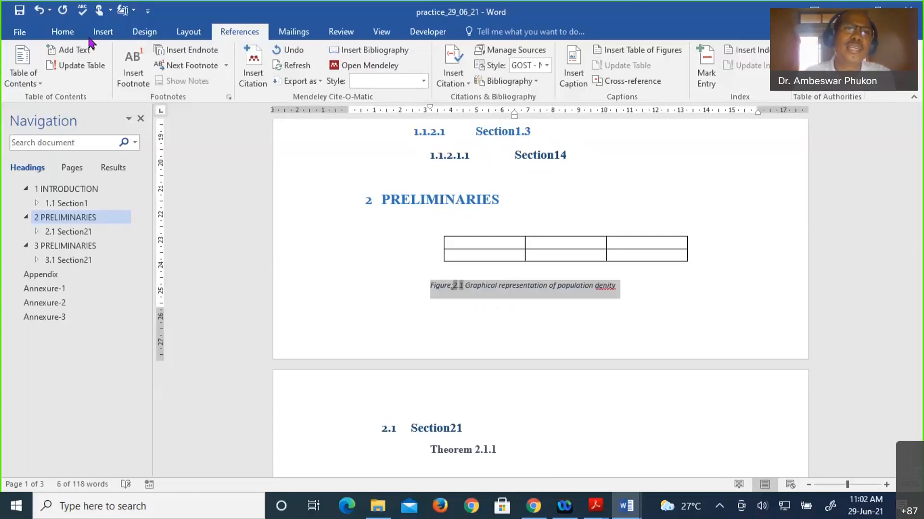
click(63, 32)
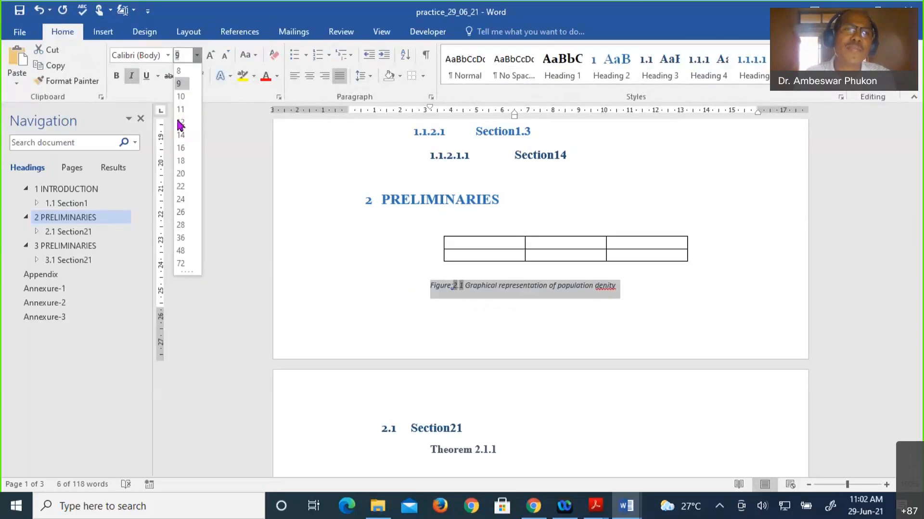
click(181, 123)
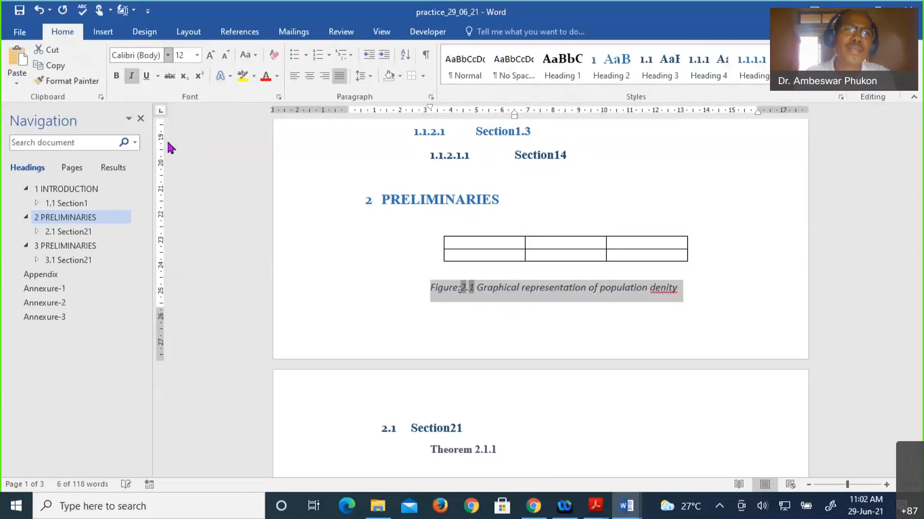
click(144, 137)
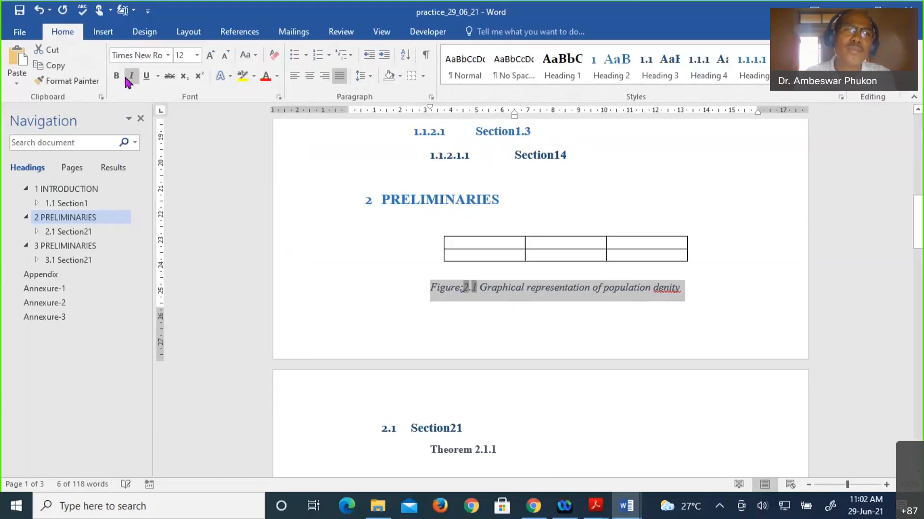
click(130, 77)
click(130, 77)
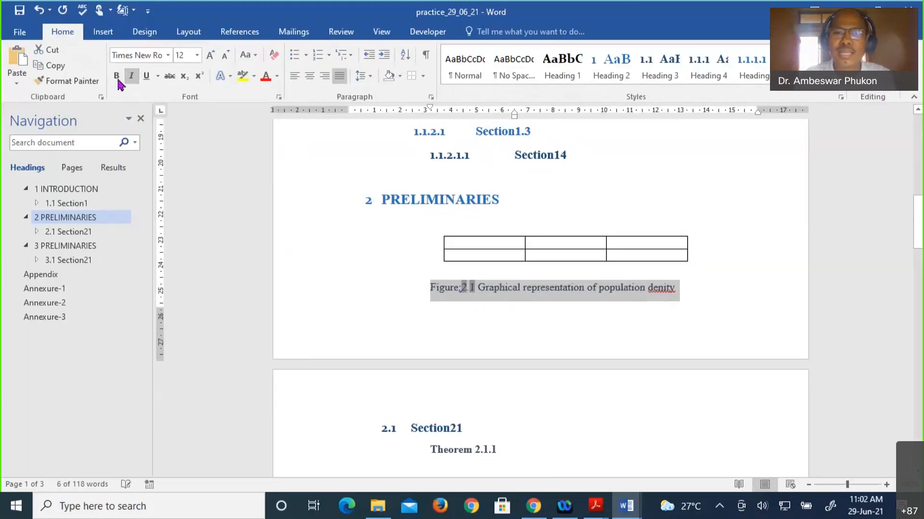
click(116, 78)
click(580, 337)
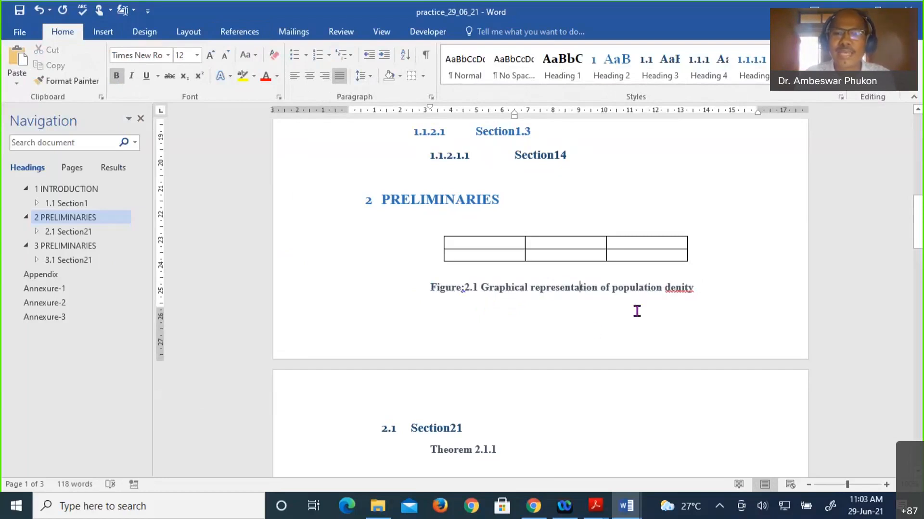
- Review the captions, theorems and equation numbers from heading 2.1 Section21 back up to heading 1 INTRODUCTION
scroll(637, 311, down, 3)
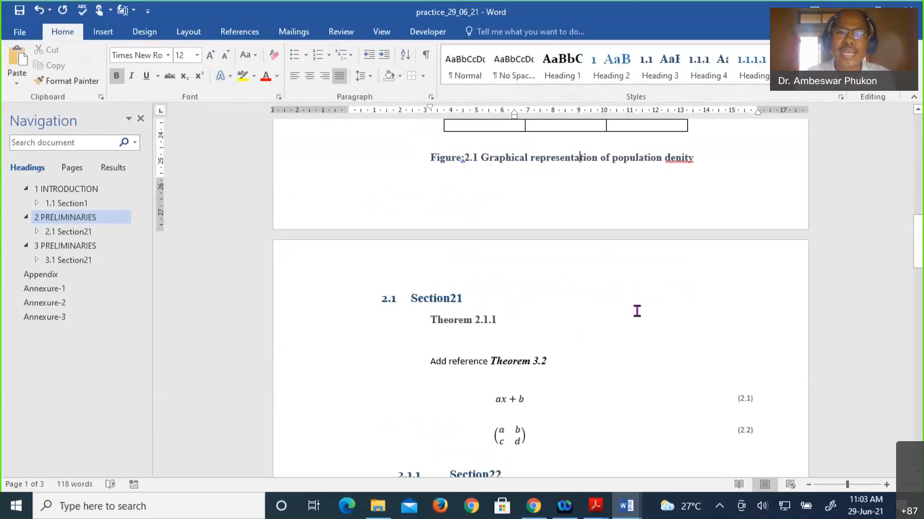
scroll(568, 245, up, 2)
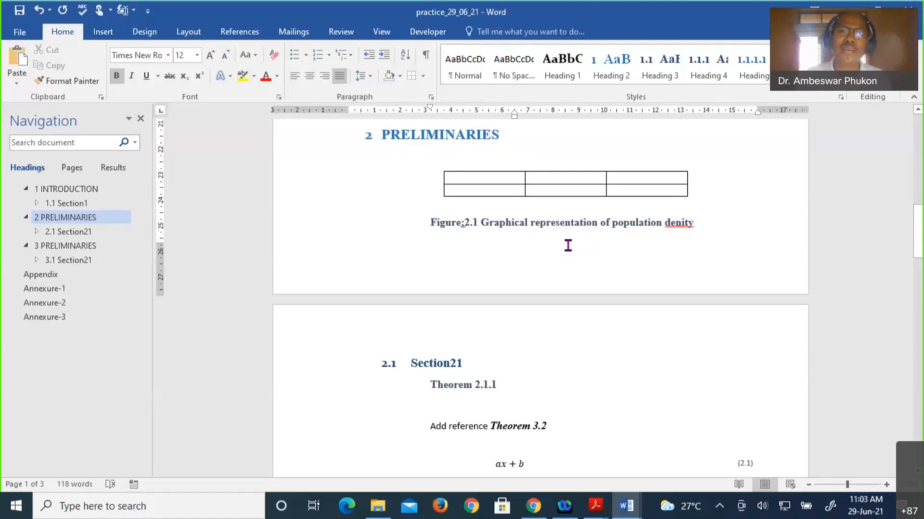
scroll(521, 235, up, 3)
scroll(521, 235, up, 1)
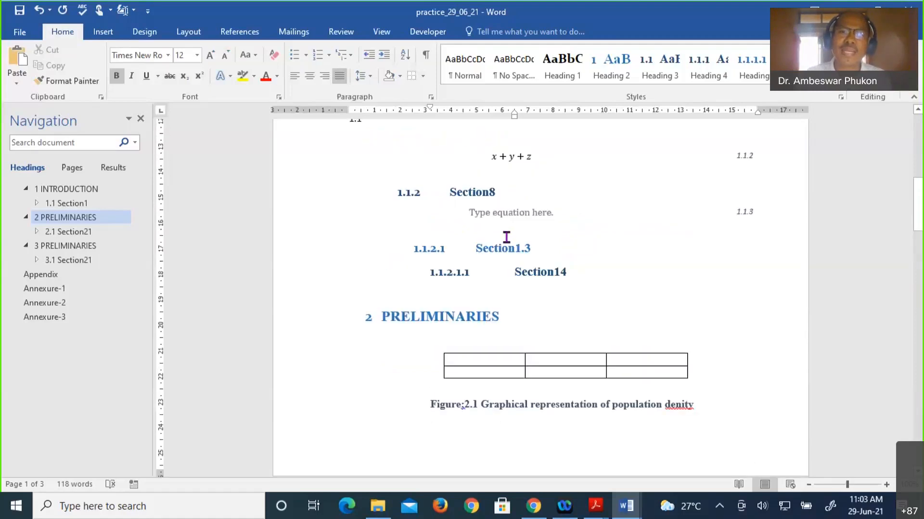
scroll(506, 237, up, 3)
scroll(506, 237, up, 2)
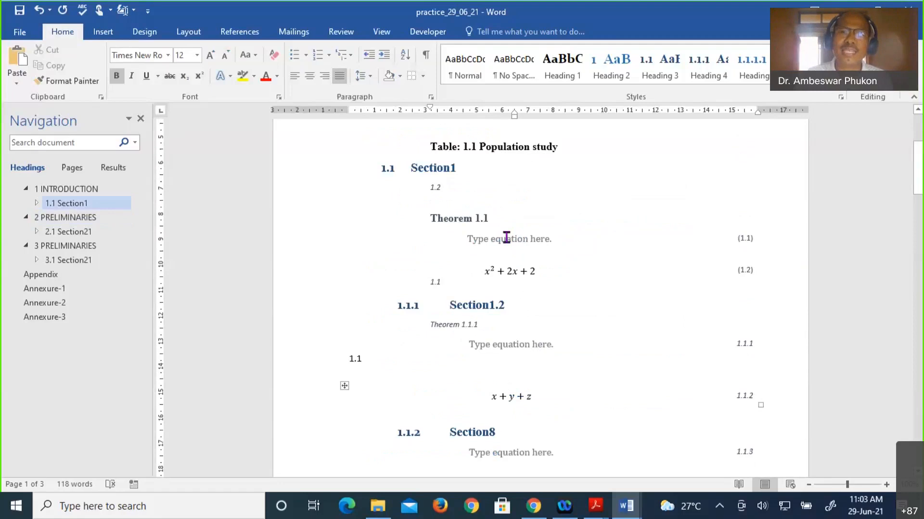
scroll(506, 237, up, 3)
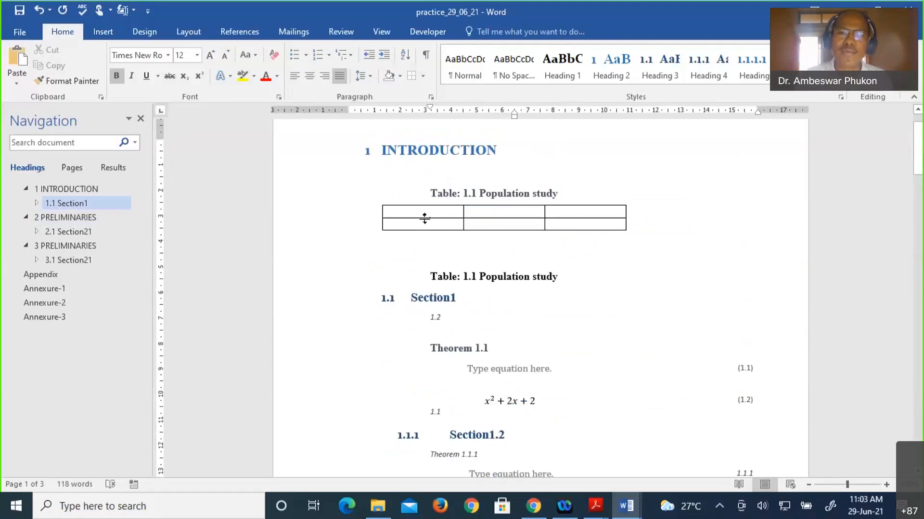
- Add a line with the text "Add Ref Figure" directly below heading 3.1.1 Section22
scroll(564, 307, down, 12)
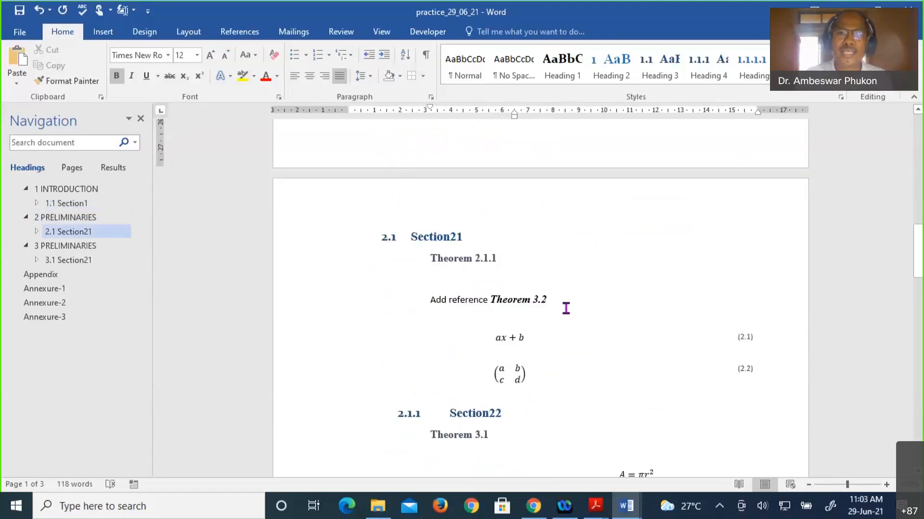
scroll(566, 308, down, 2)
scroll(565, 308, down, 2)
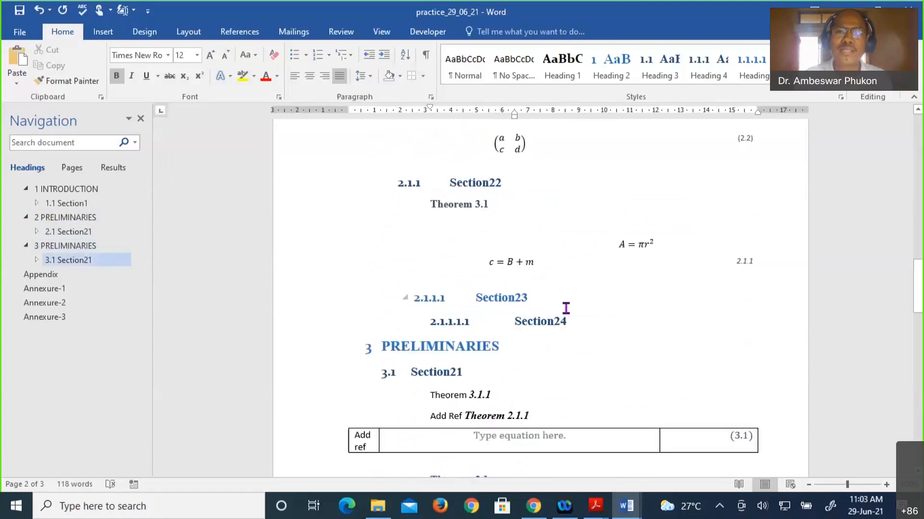
scroll(566, 309, down, 2)
scroll(574, 397, up, 4)
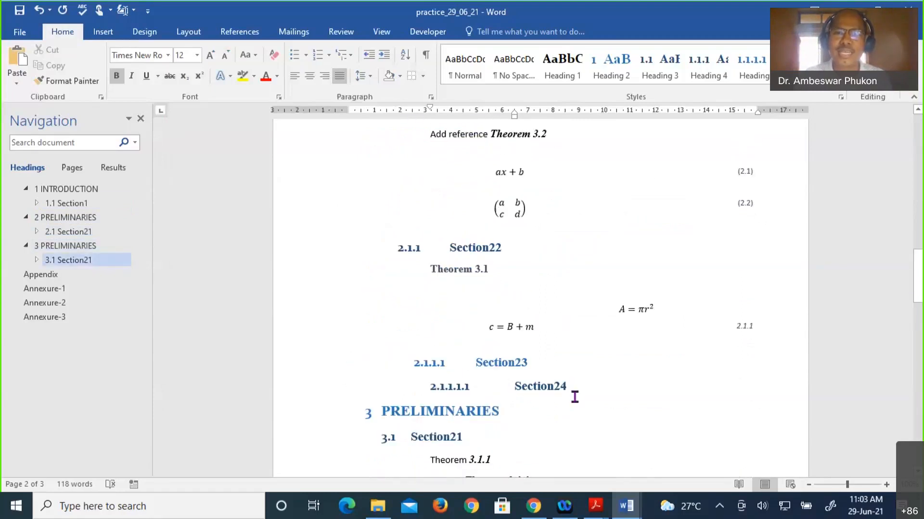
scroll(574, 396, down, 5)
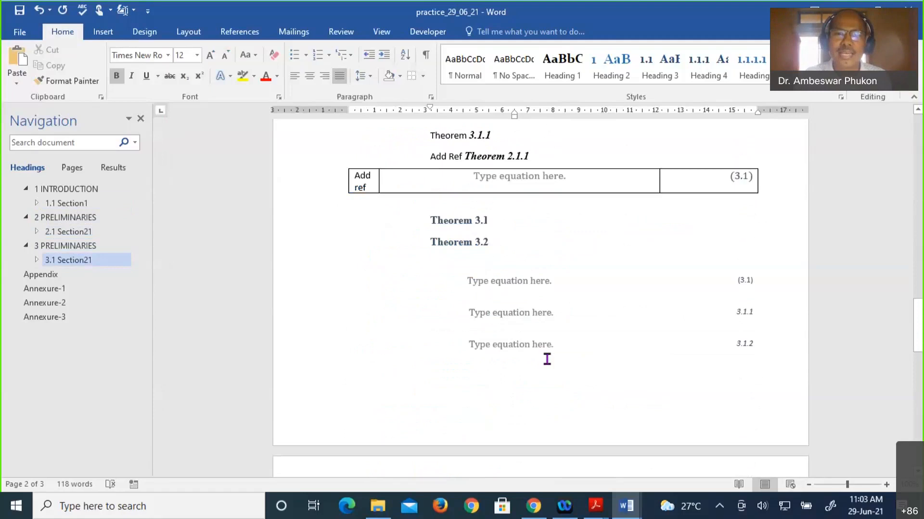
scroll(547, 360, down, 3)
scroll(476, 379, down, 7)
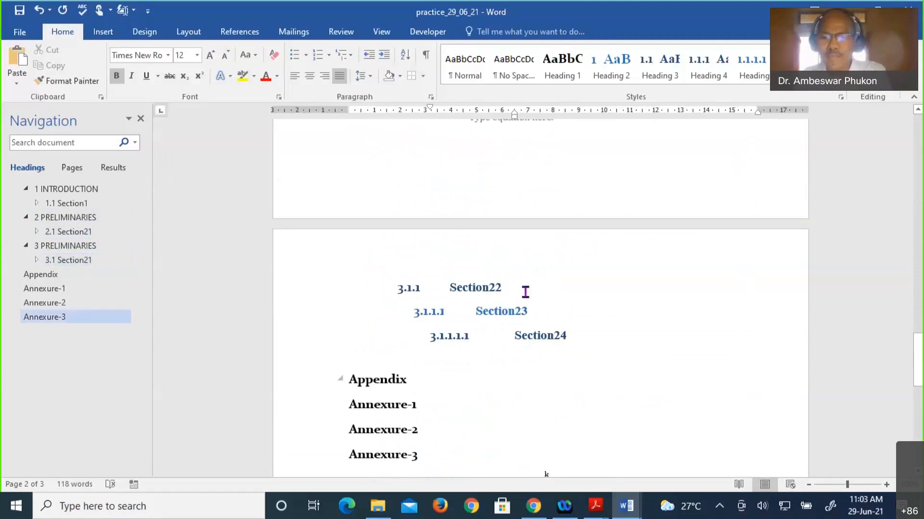
click(685, 310)
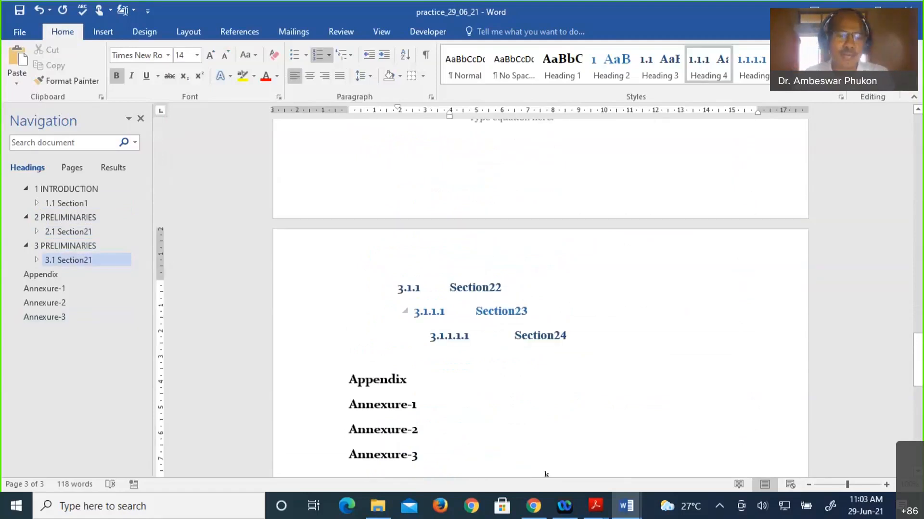
key(Return)
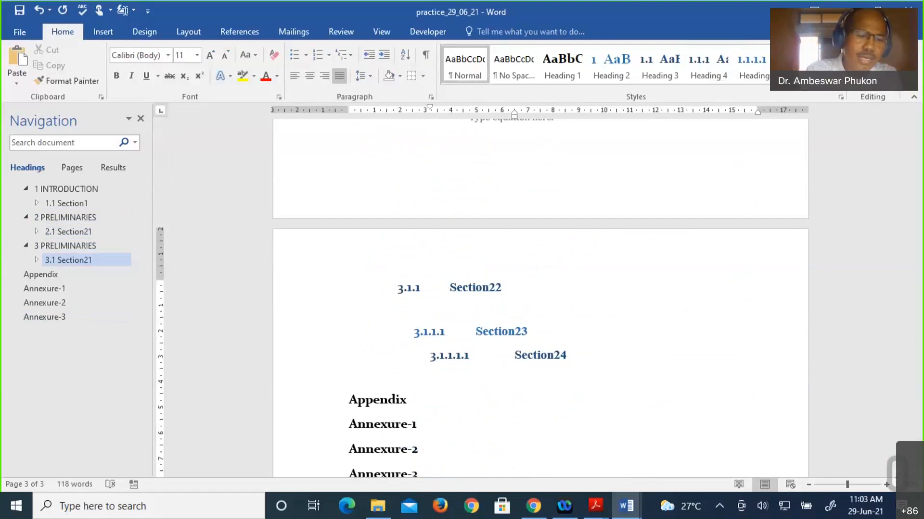
text(Add R)
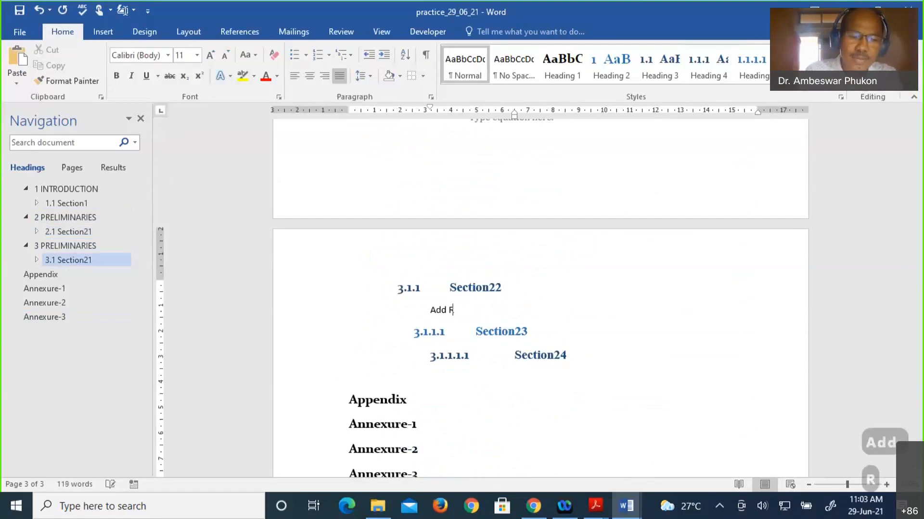
text(ef F)
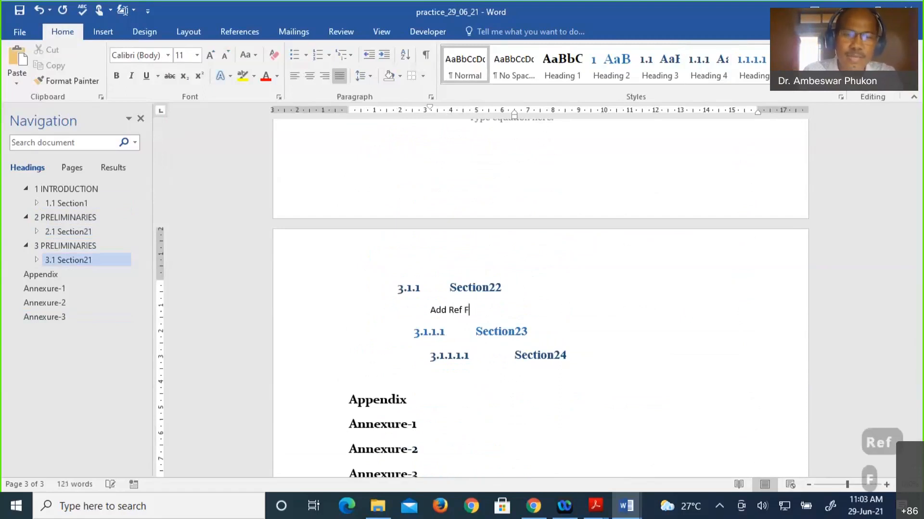
text(igure)
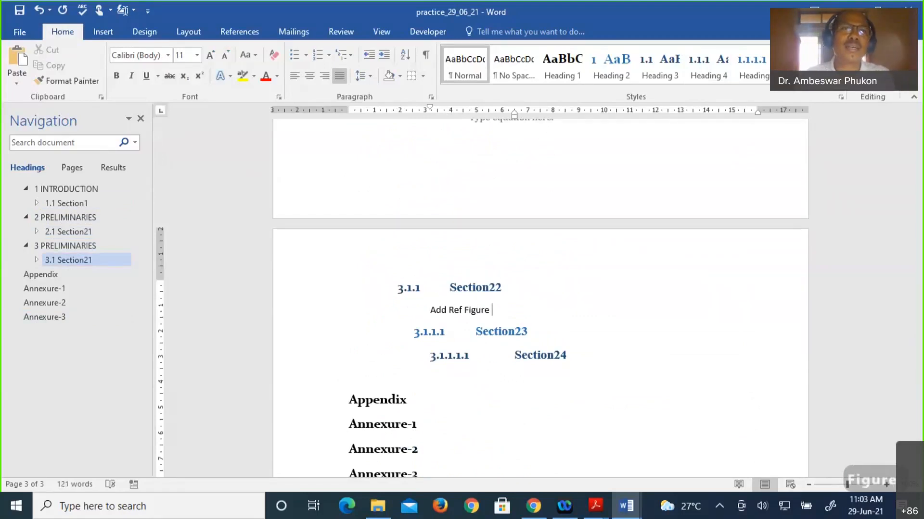
- Insert a hyperlinked cross-reference to the entire Figure2h caption "Figure:2.1 Graphical representation of population denity" after "Add Ref Figure"
click(243, 33)
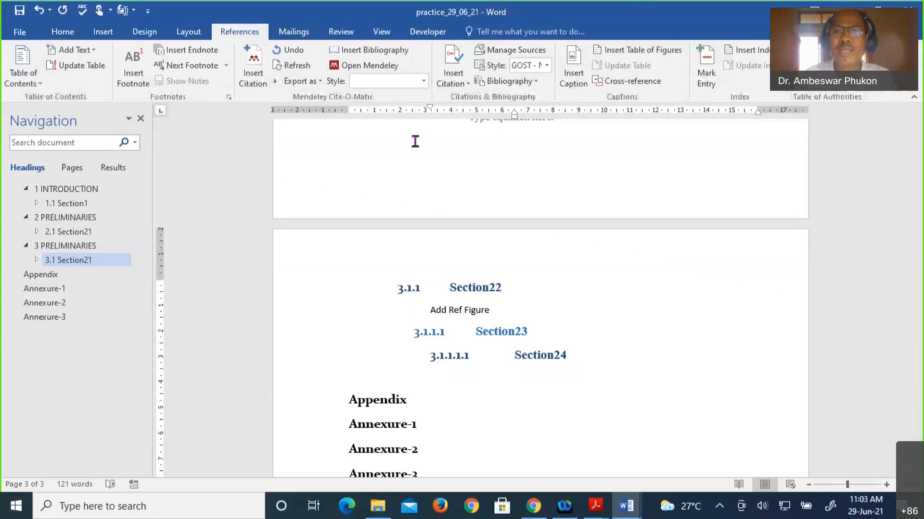
click(615, 80)
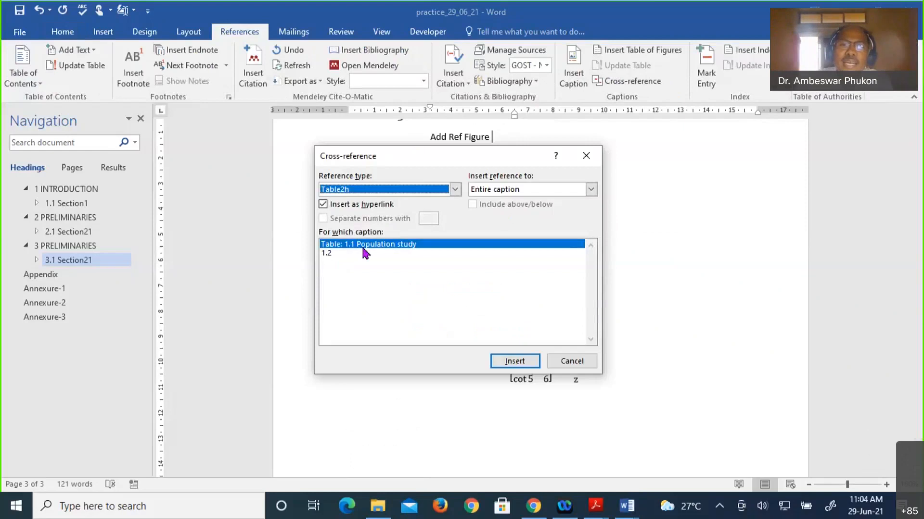
click(455, 190)
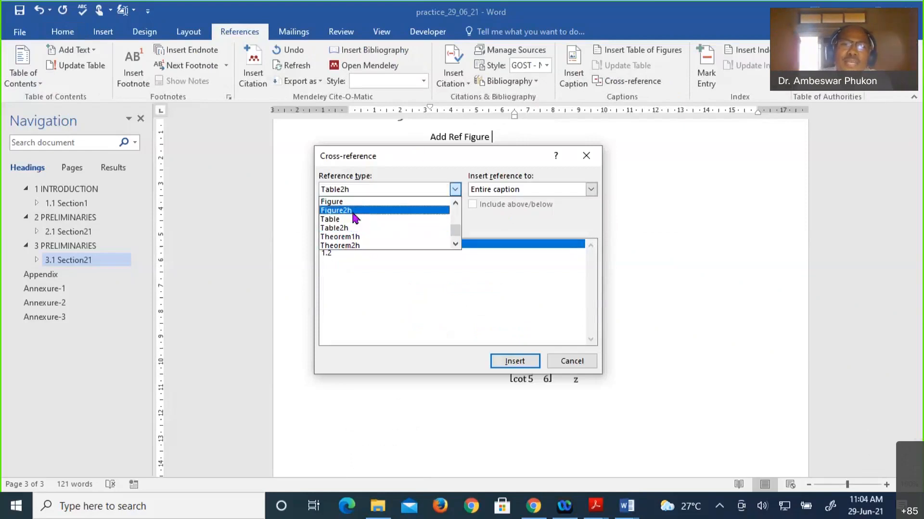
click(354, 212)
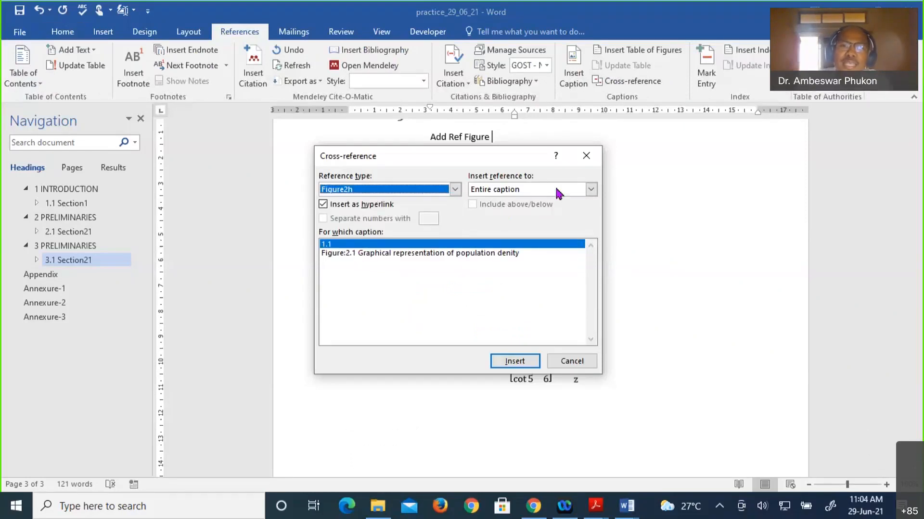
click(591, 190)
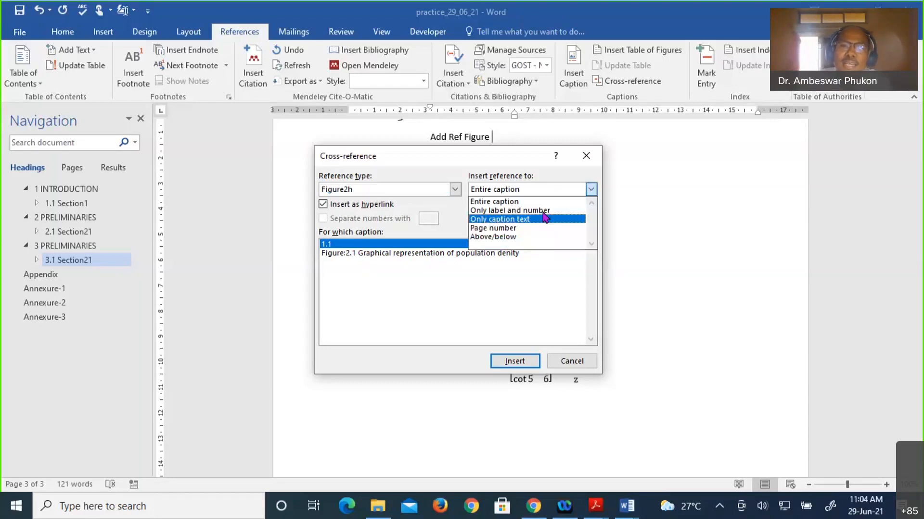
click(539, 211)
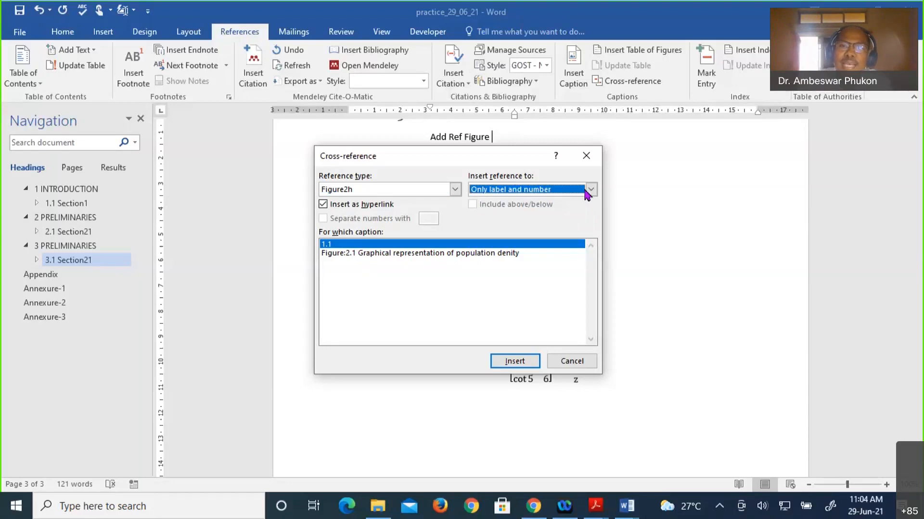
click(589, 191)
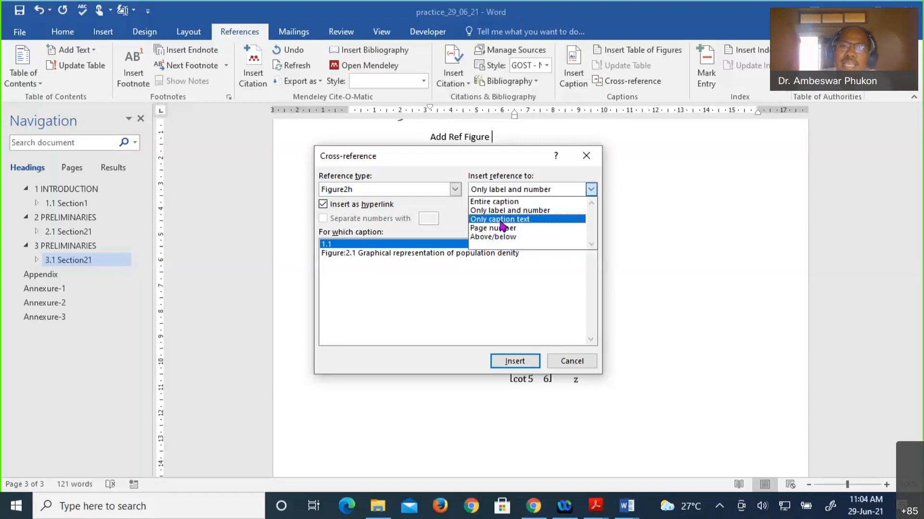
click(500, 220)
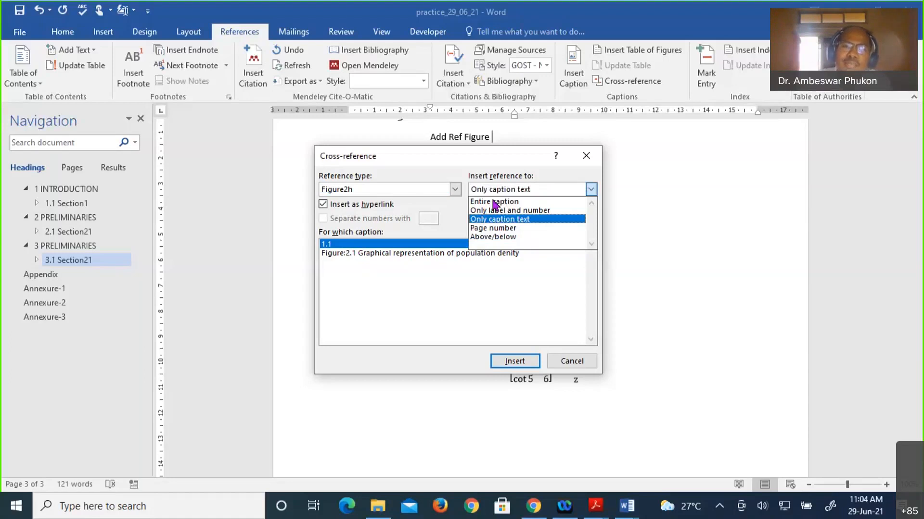
click(495, 202)
click(393, 254)
click(514, 362)
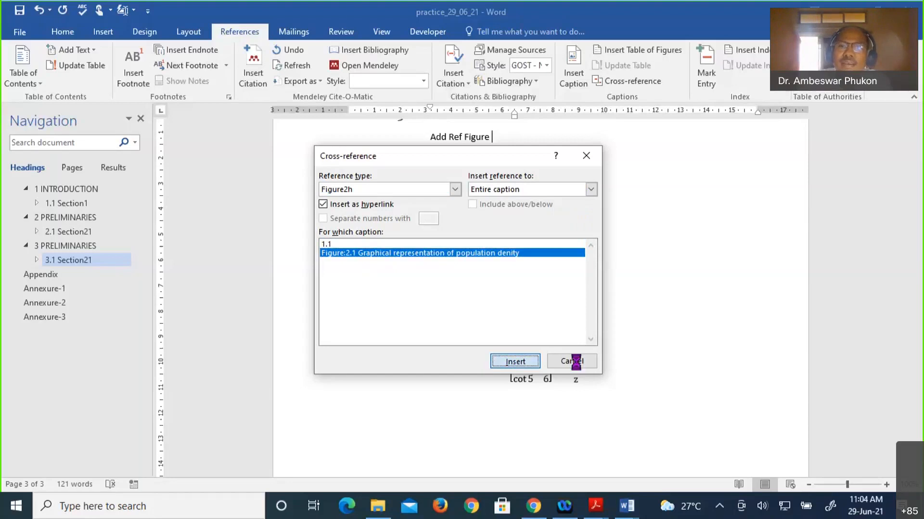
click(572, 362)
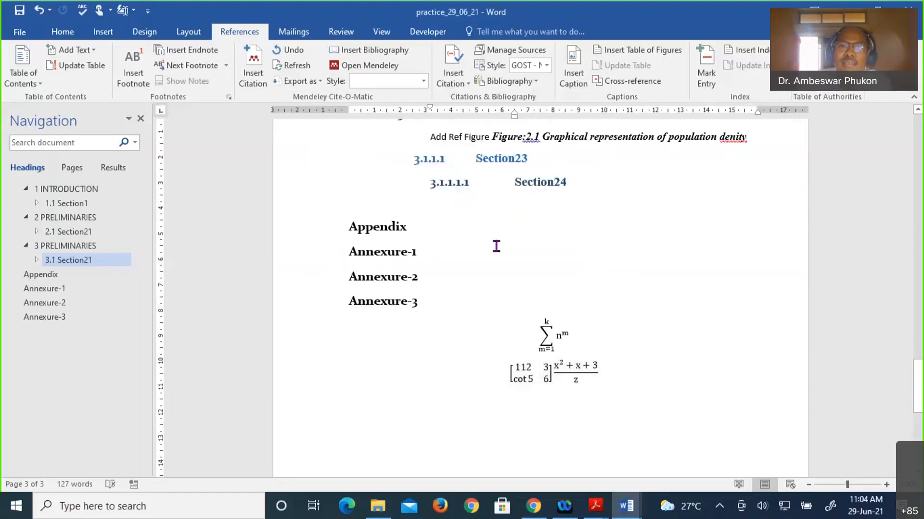
- Delete the redundant word "Figure" and the spaces around it between "Add Ref" and the inserted cross-reference
key(ctrl+z)
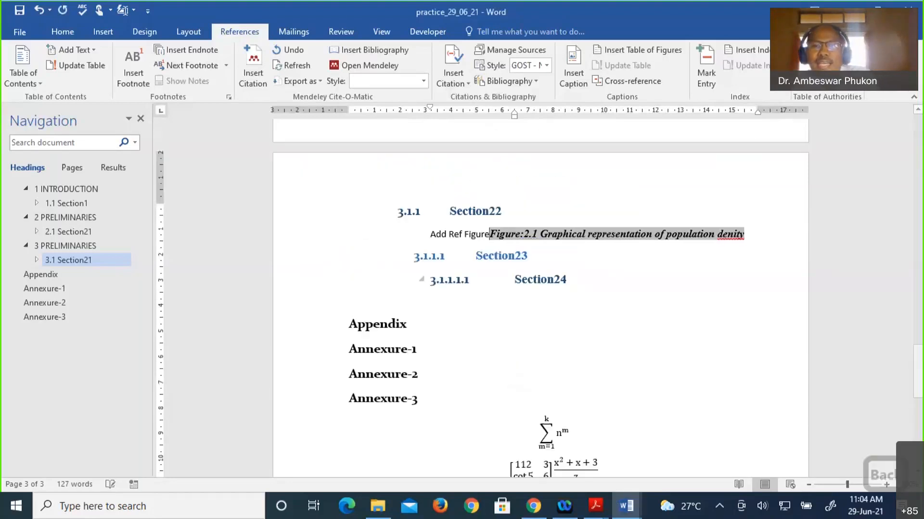
key(ctrl+BackSpace)
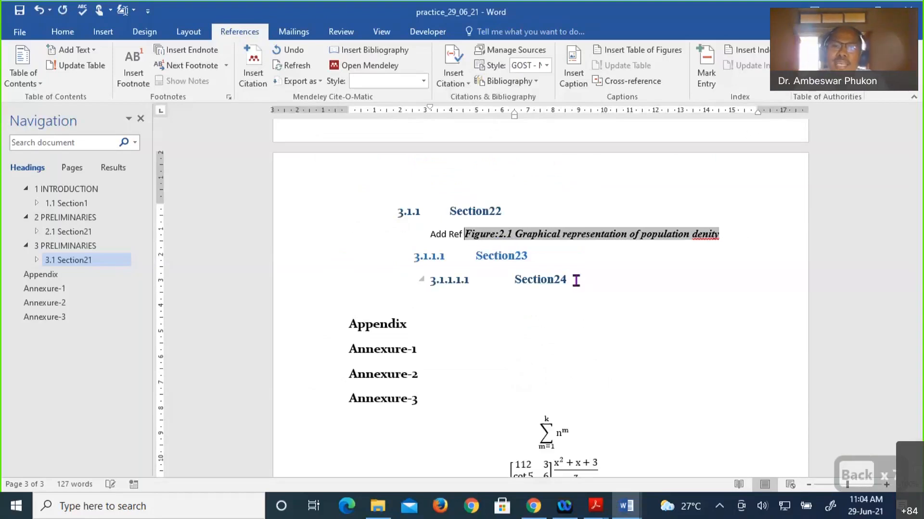
key(BackSpace)
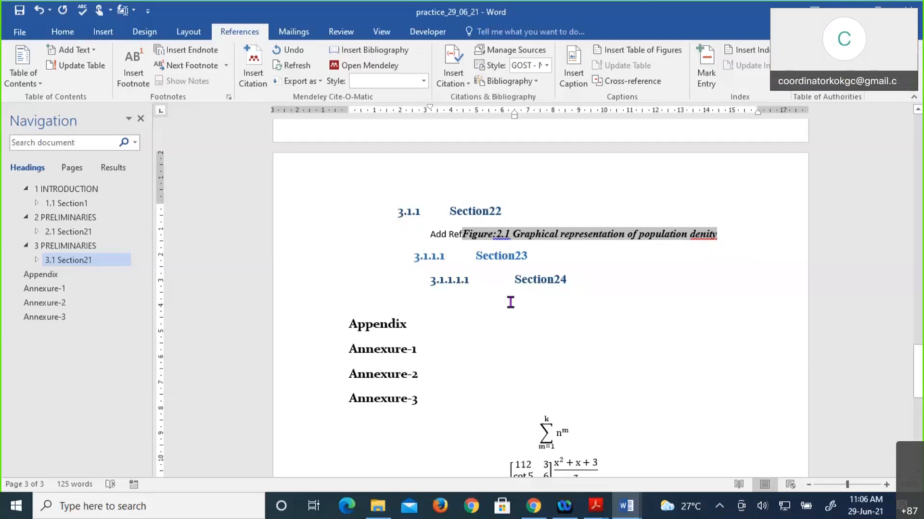
scroll(511, 302, down, 2)
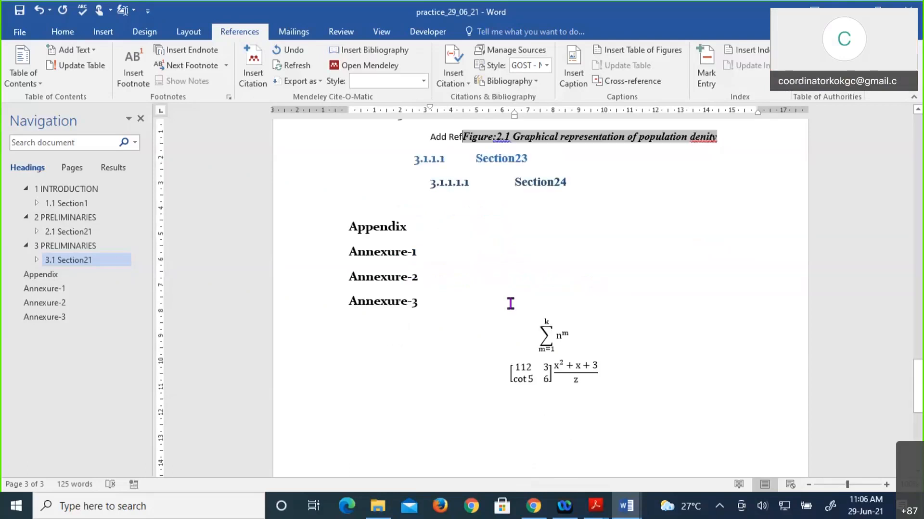
scroll(511, 302, down, 1)
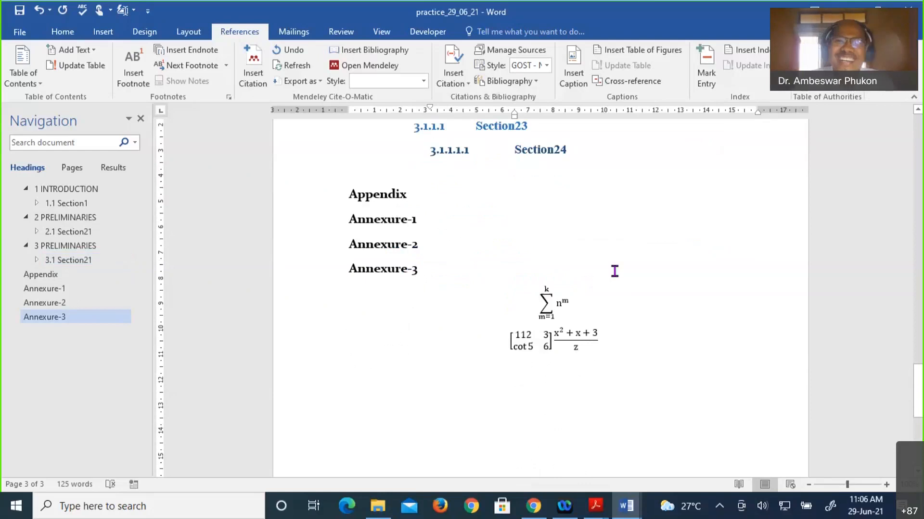
scroll(486, 273, up, 3)
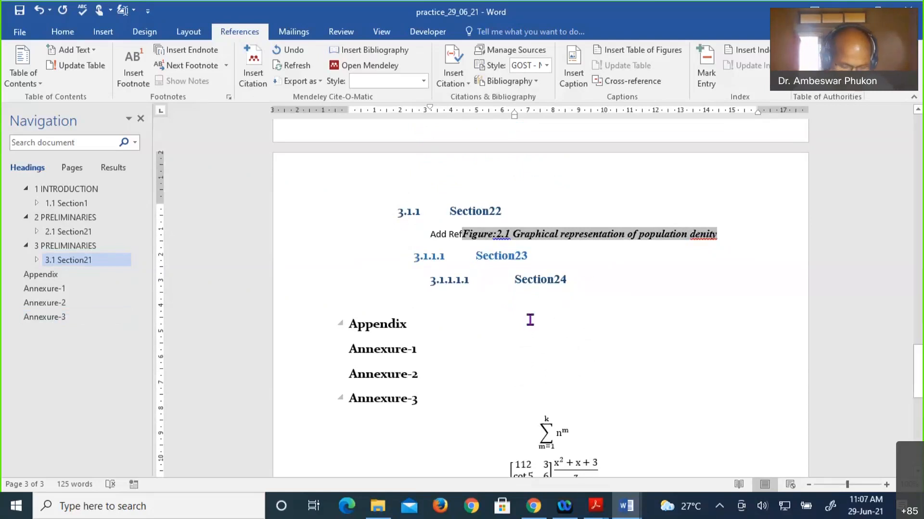
scroll(530, 320, down, 1)
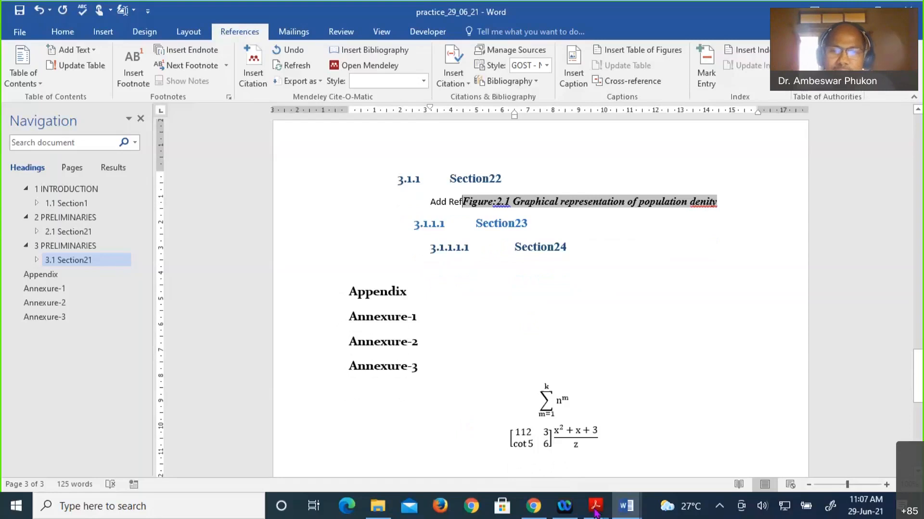
- Switch to the Outline document and review its list of workshop subtopics around Cross Reference and Paragraph Marker
click(626, 506)
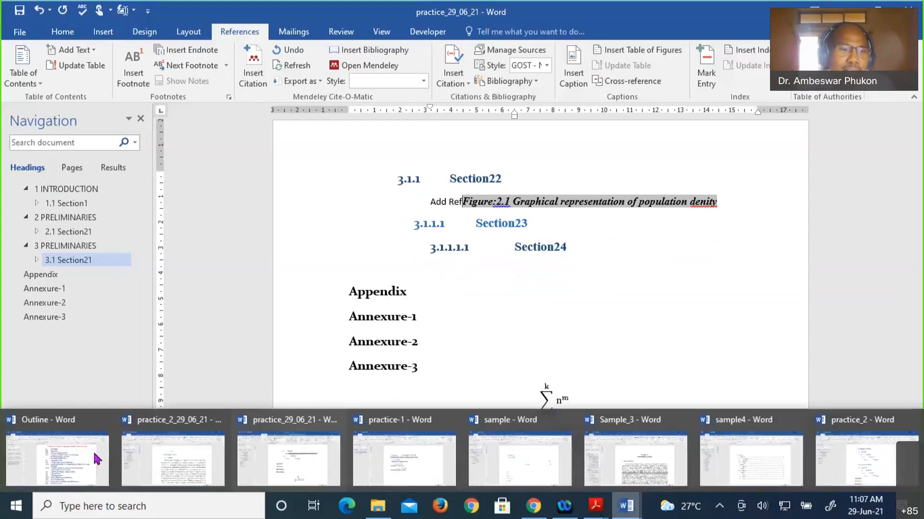
click(96, 459)
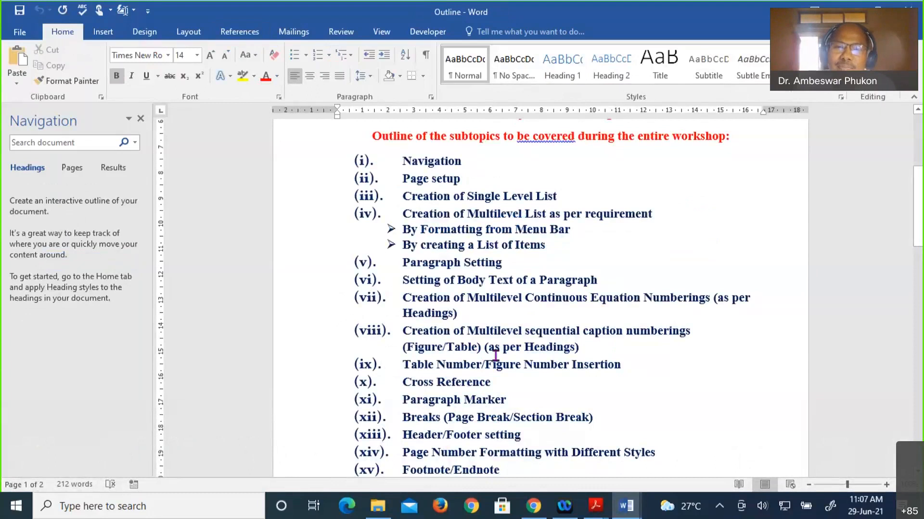
scroll(550, 355, down, 1)
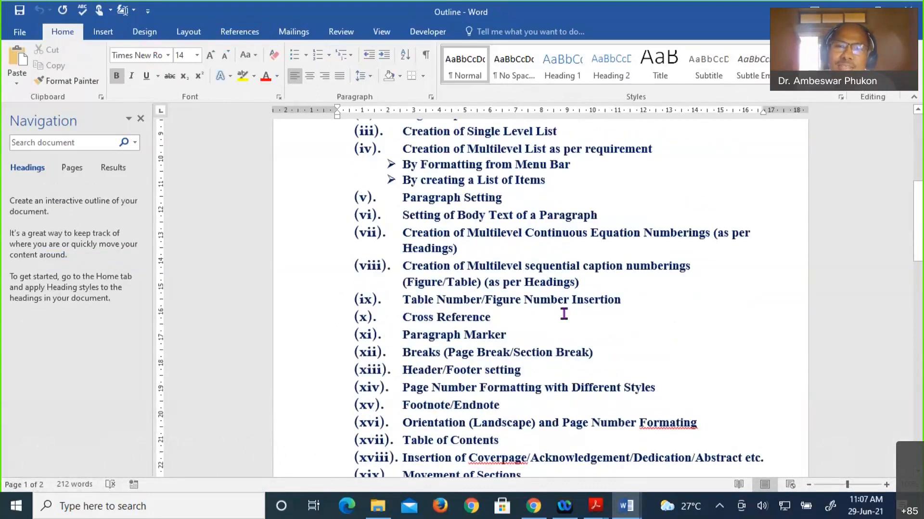
scroll(568, 309, down, 1)
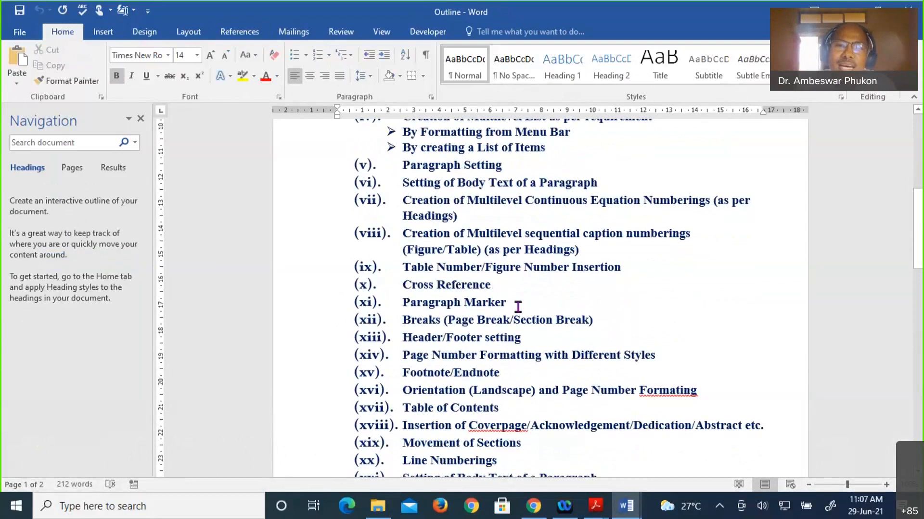
scroll(518, 306, down, 1)
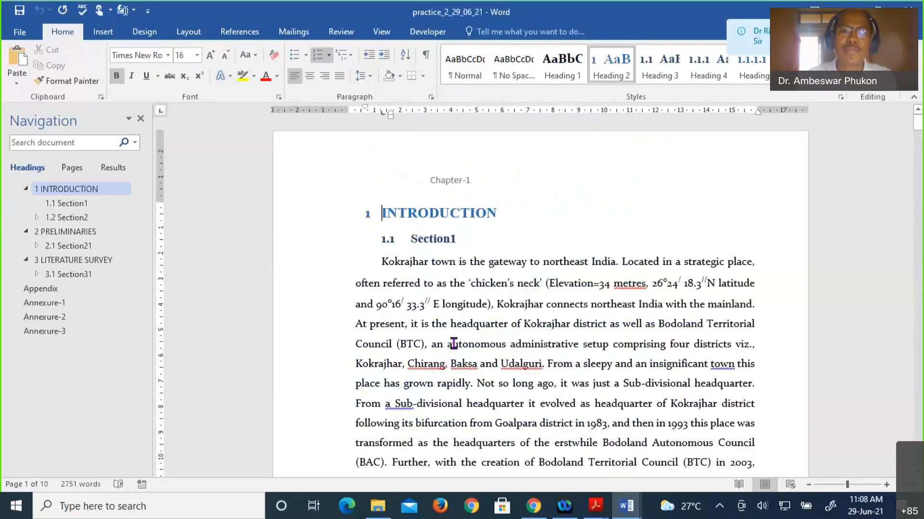
- Look through the chapter 1 INTRODUCTION text of practice_2_29_06_21, covering Section1 and Section2, and return to its start
scroll(452, 344, down, 4)
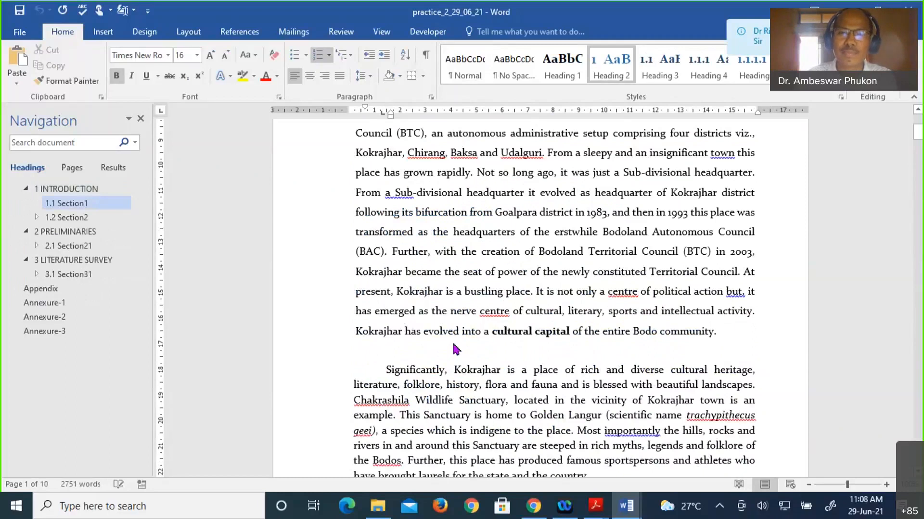
scroll(454, 346, down, 10)
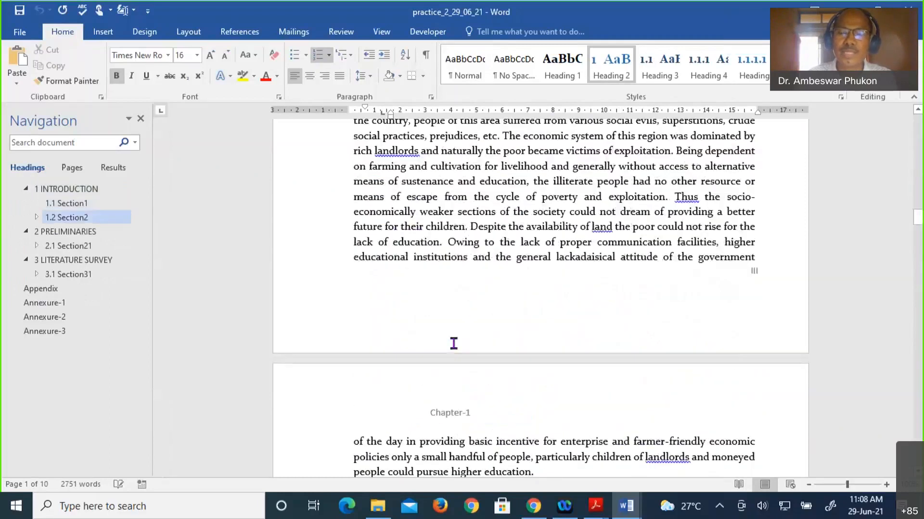
scroll(454, 344, up, 15)
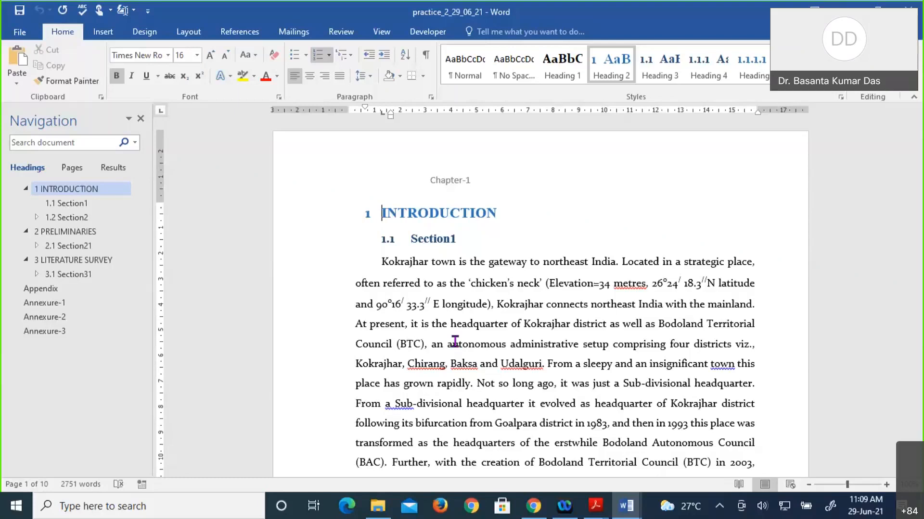
scroll(455, 341, down, 2)
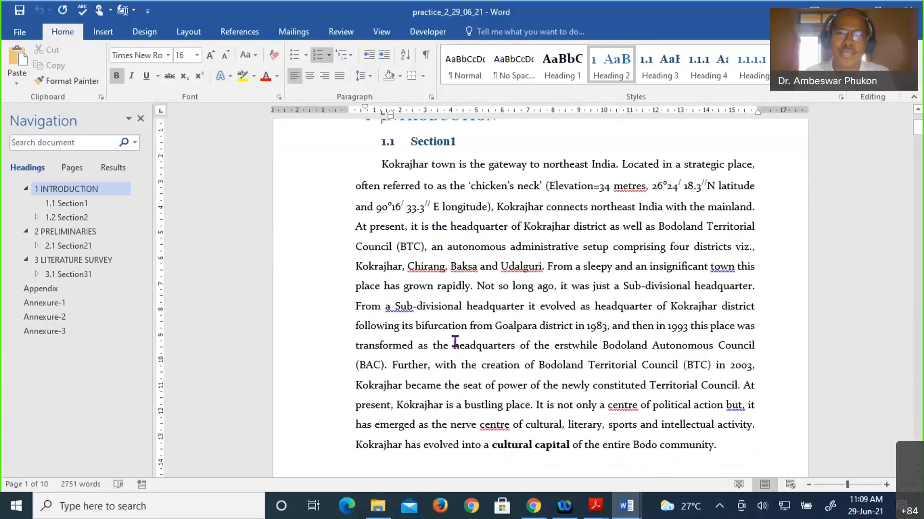
scroll(454, 341, up, 2)
scroll(455, 342, down, 4)
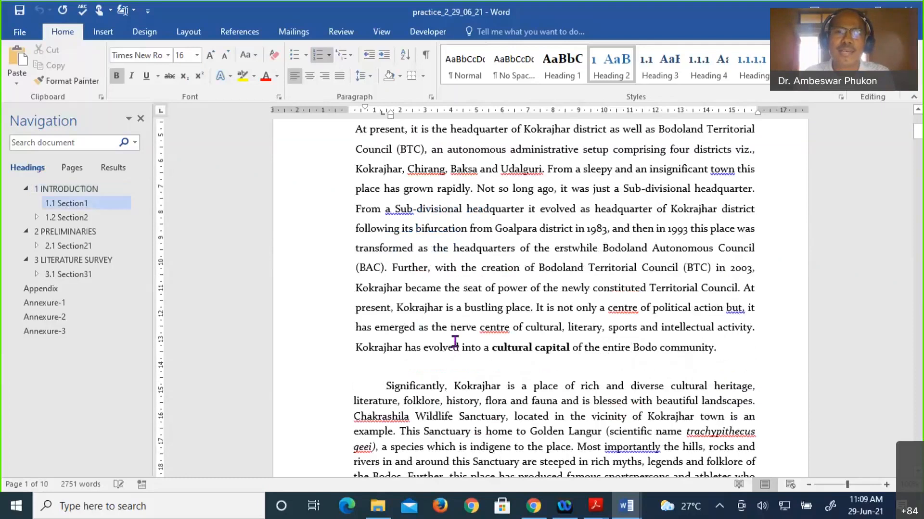
scroll(455, 342, up, 2)
scroll(454, 341, up, 1)
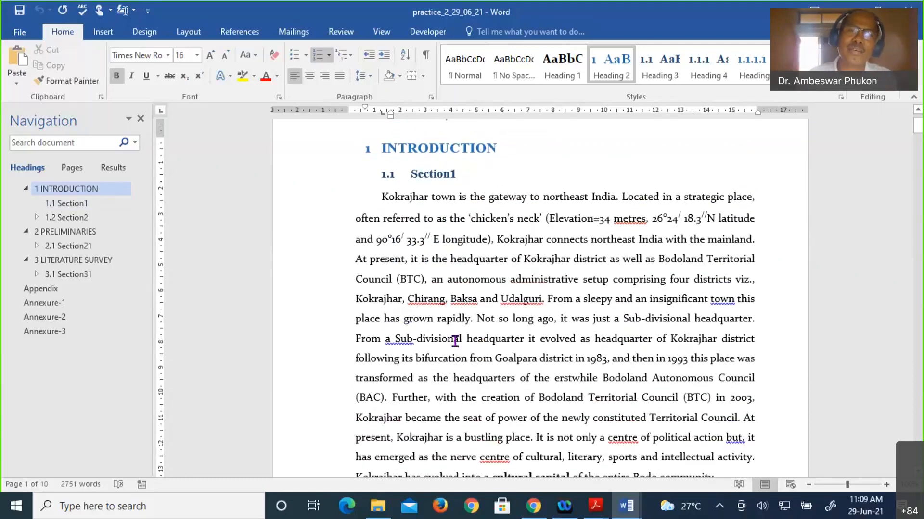
scroll(495, 338, up, 1)
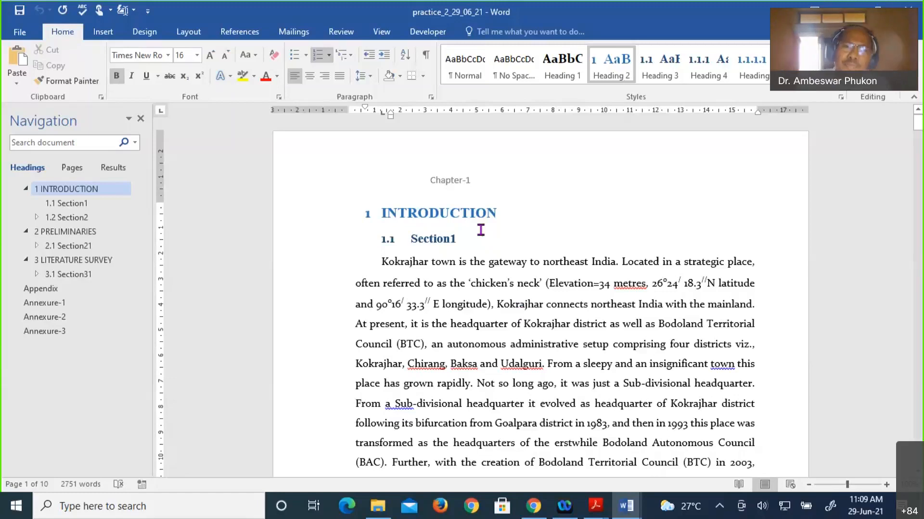
scroll(544, 258, down, 2)
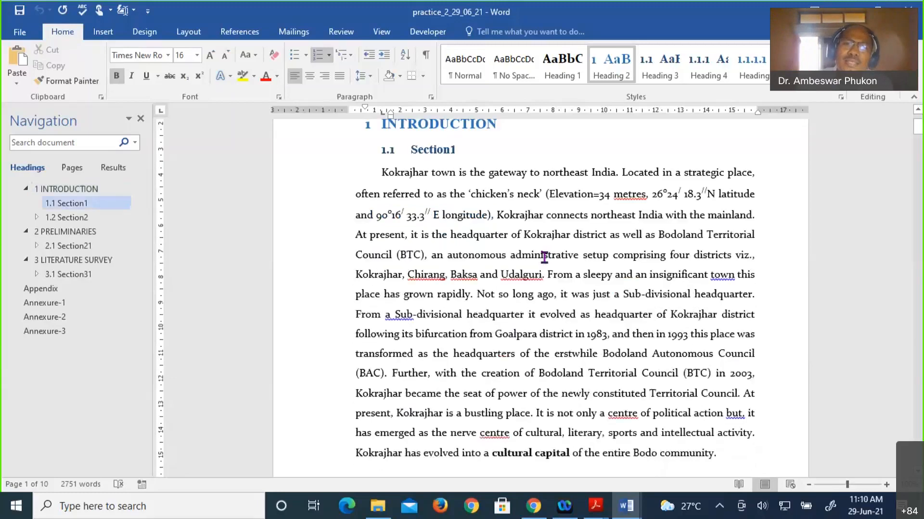
scroll(544, 257, up, 2)
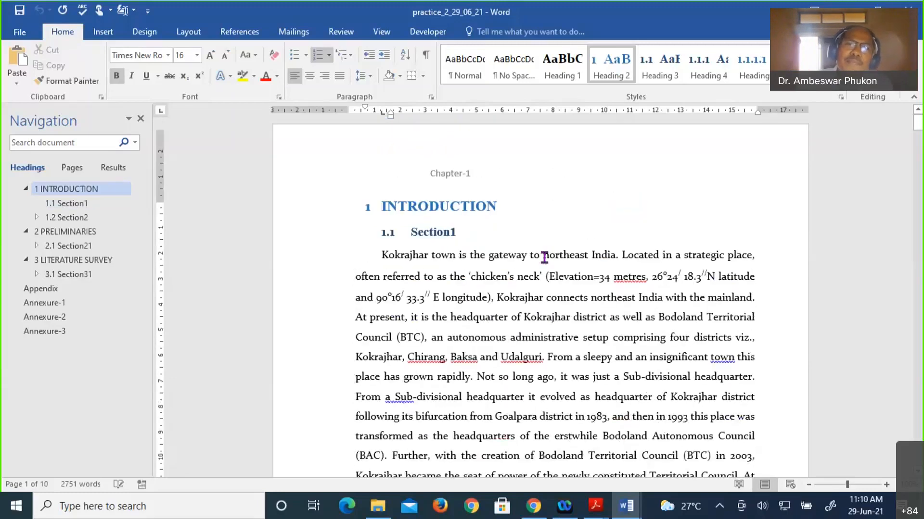
- Toggle the display of paragraph marks and other formatting symbols, examining them around the INTRODUCTION heading and the Section1 text
click(425, 55)
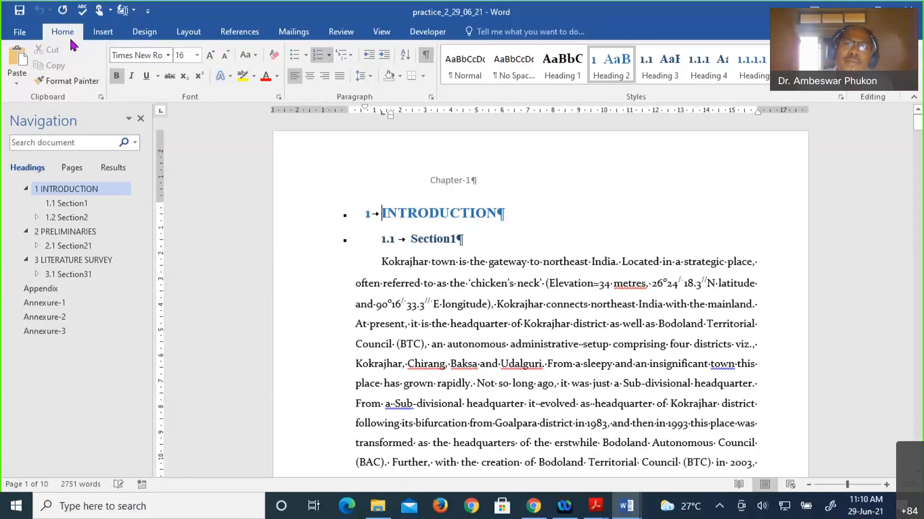
key(ctrl+shift+8)
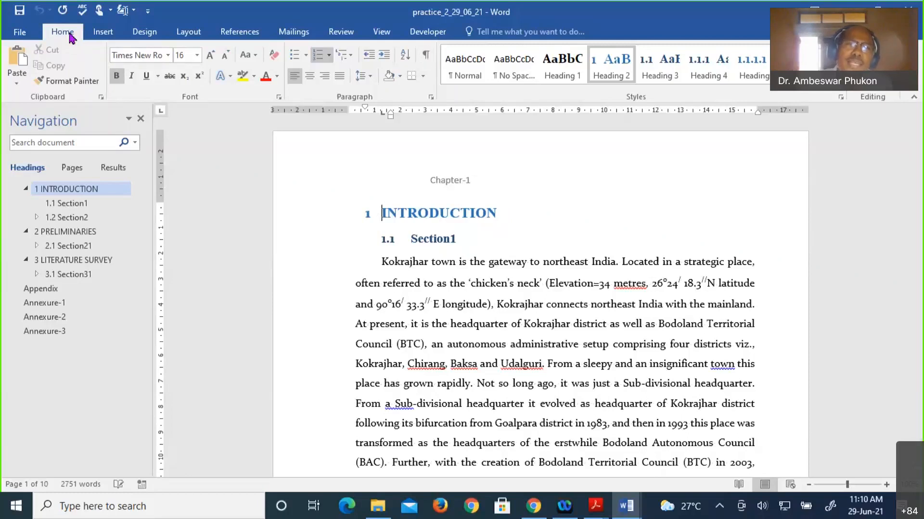
click(425, 57)
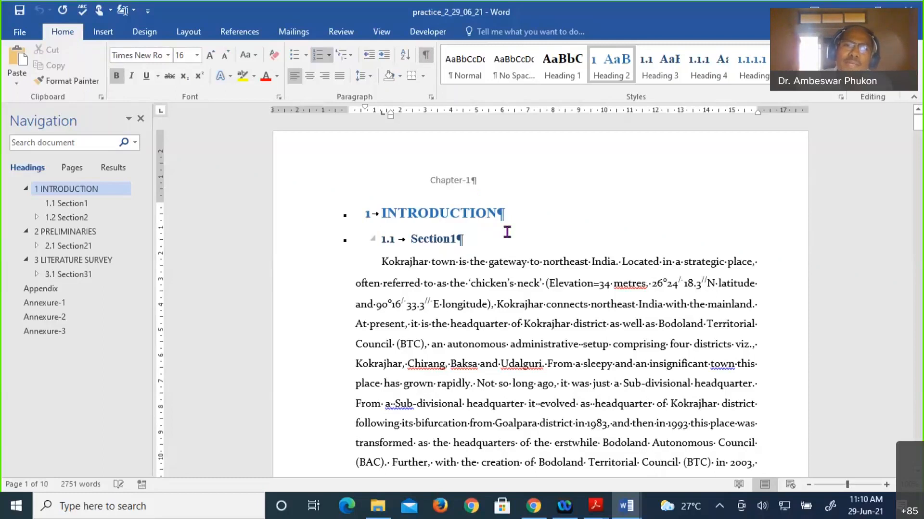
click(382, 213)
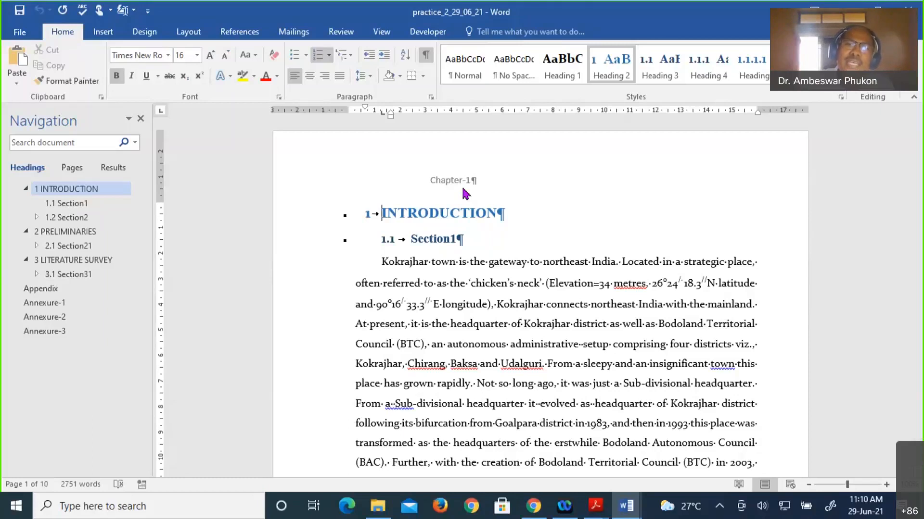
click(425, 57)
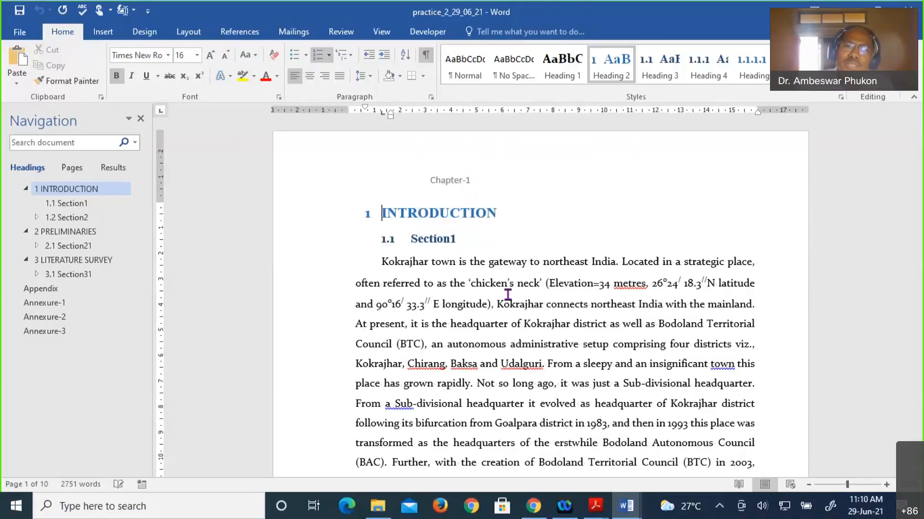
key(ctrl+shift+8)
scroll(520, 341, down, 3)
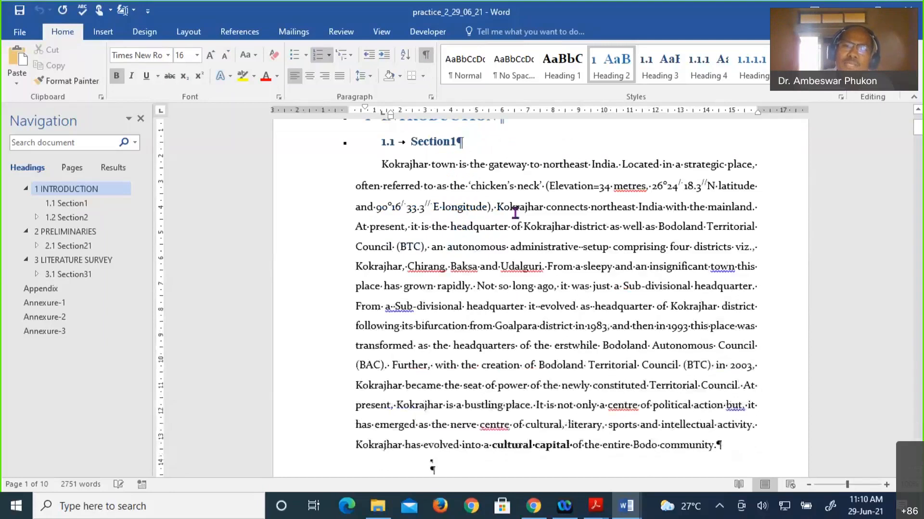
scroll(525, 222, up, 3)
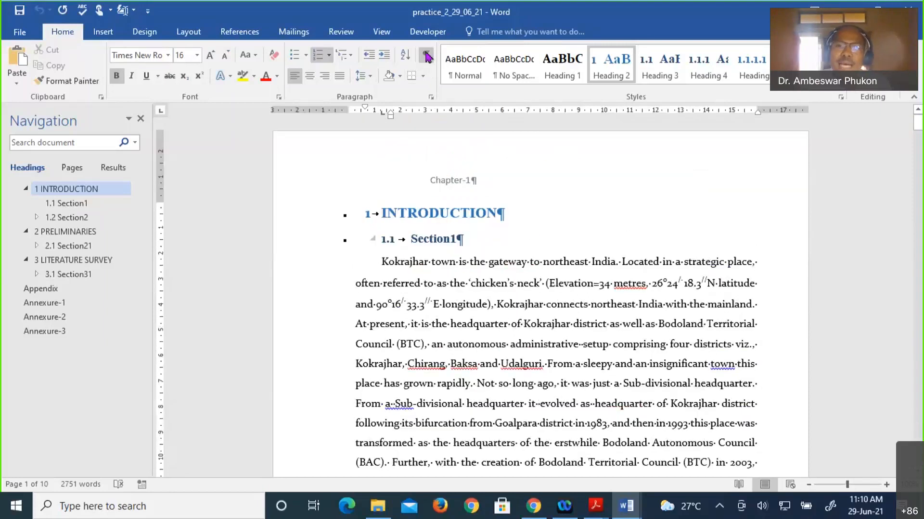
- Hide the formatting marks and insert an empty paragraph directly below heading 1 INTRODUCTION
key(End)
key(ctrl+shift+8)
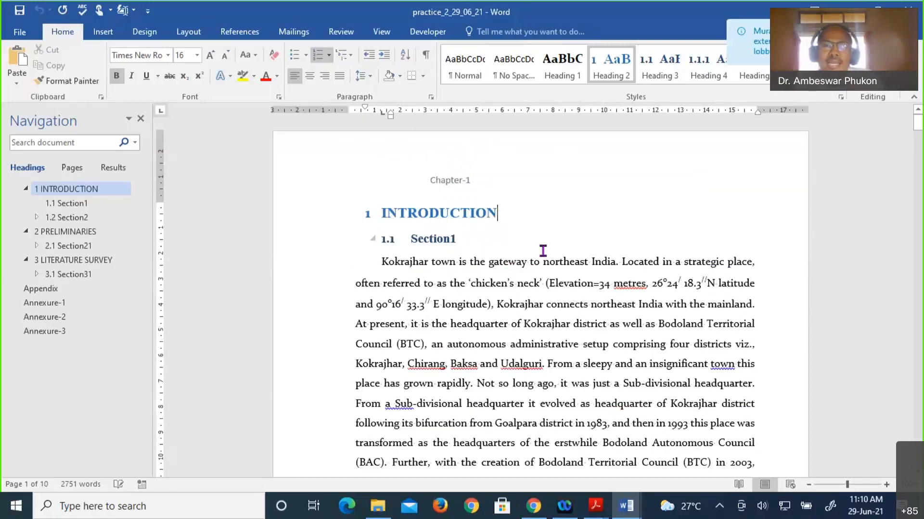
key(Return)
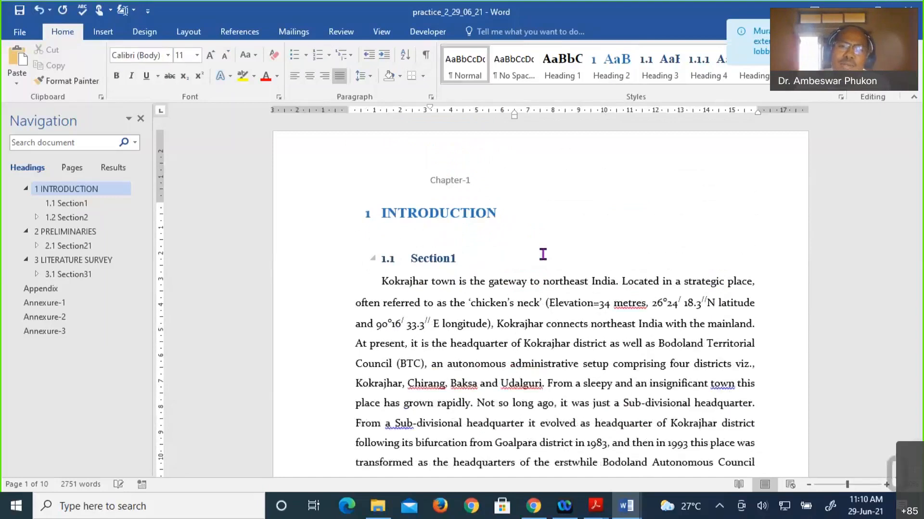
click(472, 281)
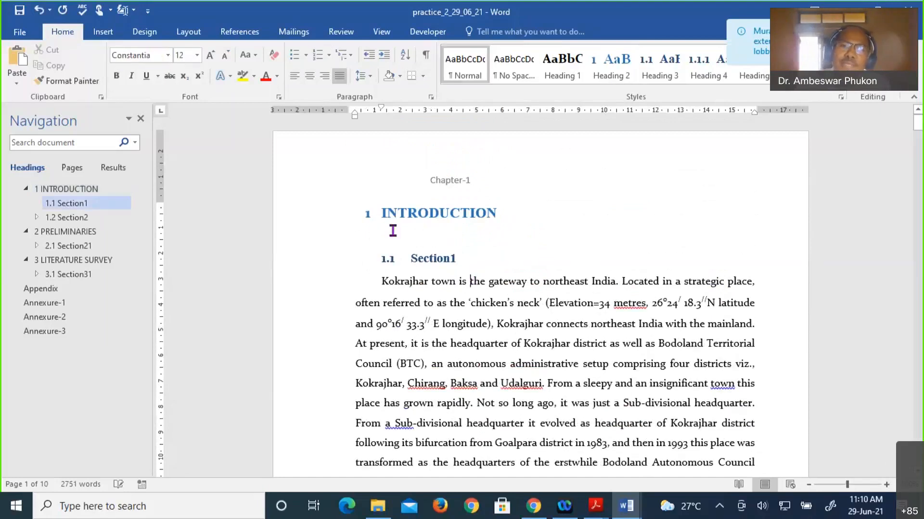
double_click(440, 244)
key(Left)
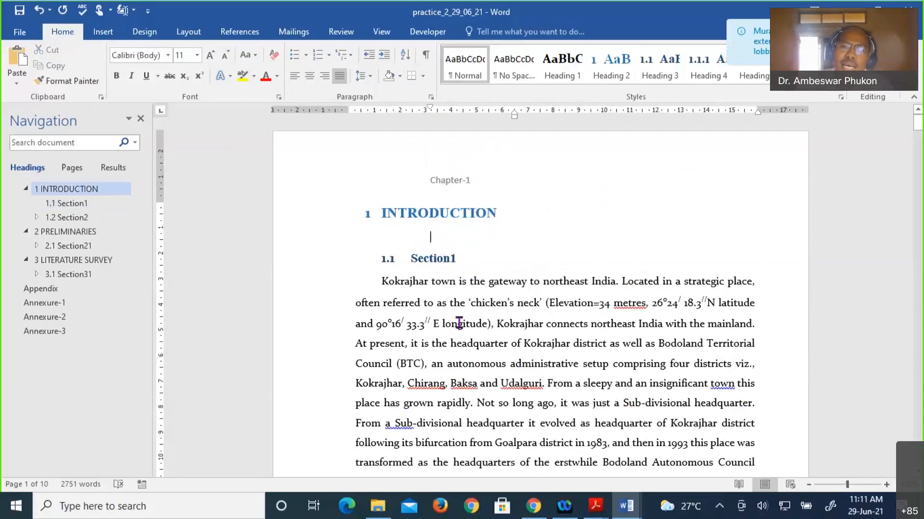
click(486, 275)
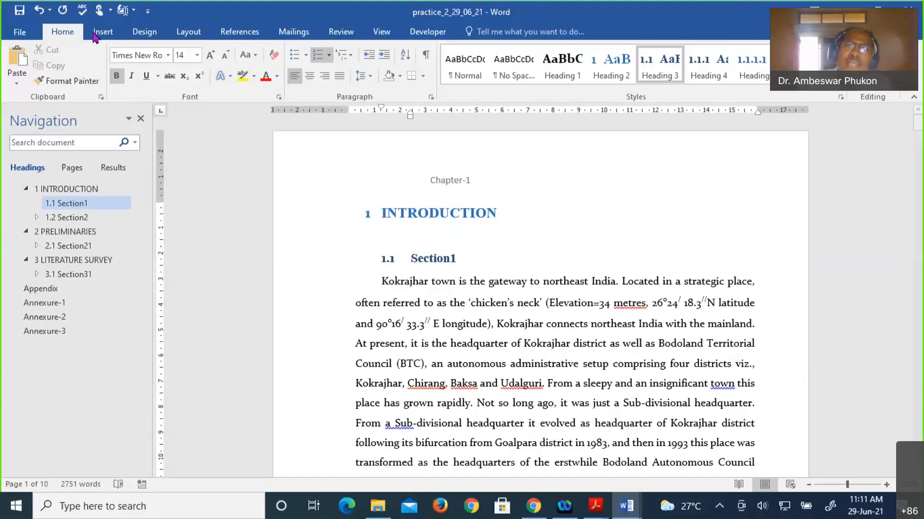
- Show the formatting marks and enter "dfhfhfgjgfgdgff" in the empty paragraph below heading 1 INTRODUCTION
click(426, 57)
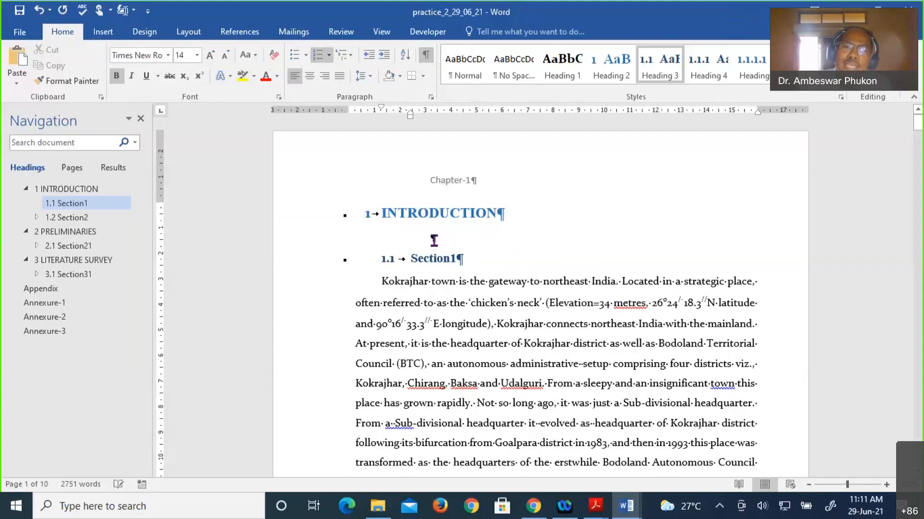
click(432, 237)
text(dfhfhfgjgfgdgff)
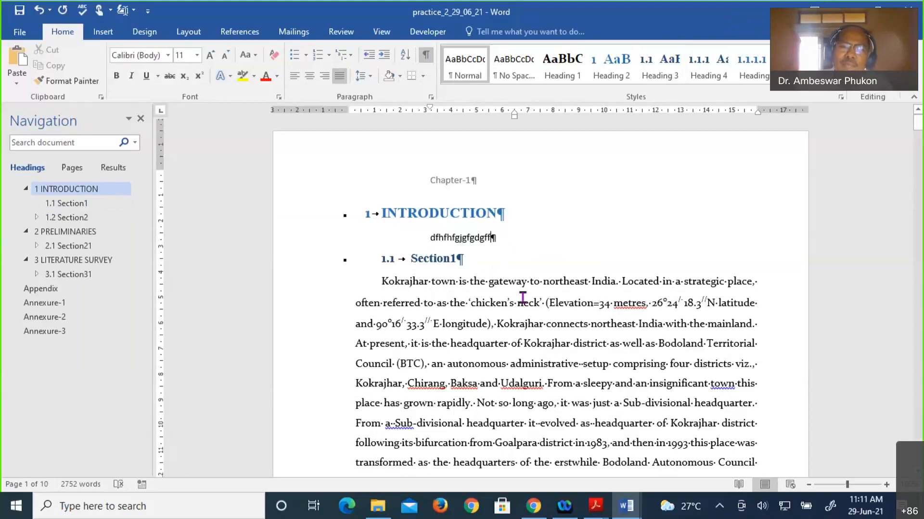
- Examine the formatting marks from Section1 through Section2 down to the theorems and equation (1.1)
scroll(523, 299, down, 5)
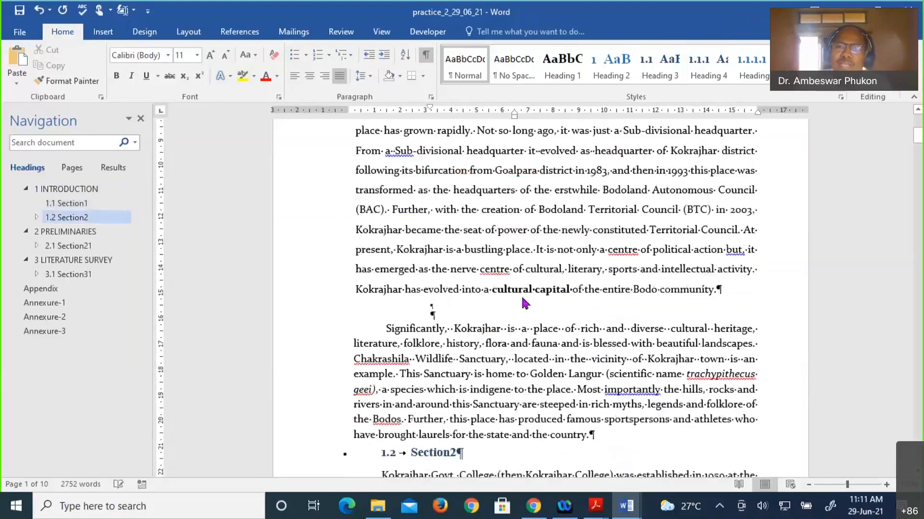
scroll(525, 302, down, 5)
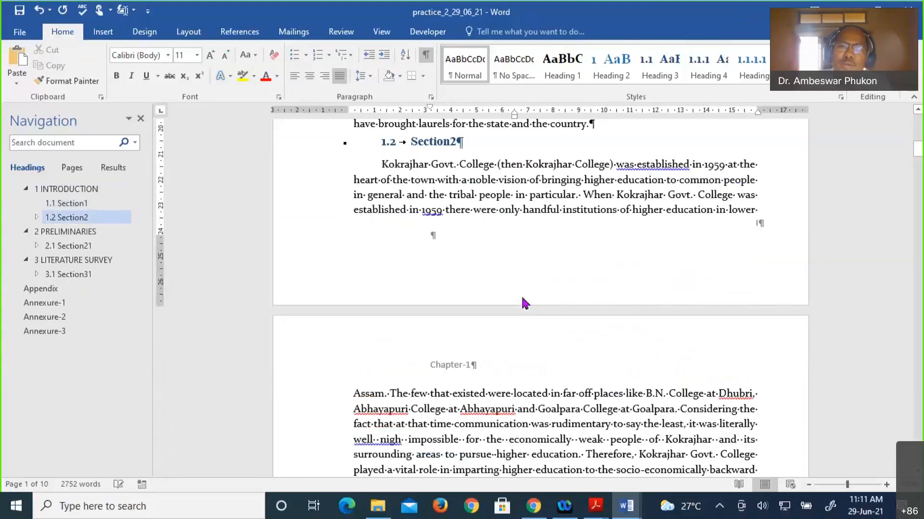
scroll(524, 303, down, 8)
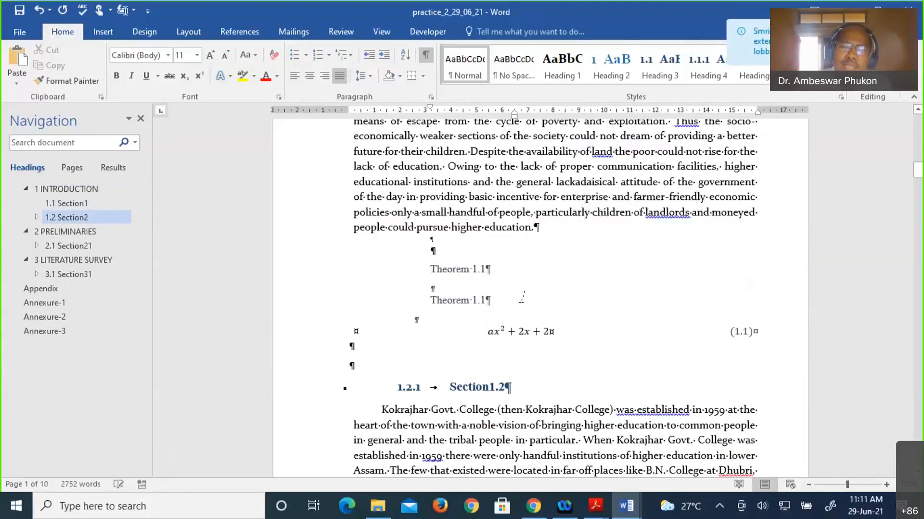
- Insert a next-page section break at the end of the paragraph preceding the 1.2.1.1 Section1.3 heading
scroll(523, 298, down, 5)
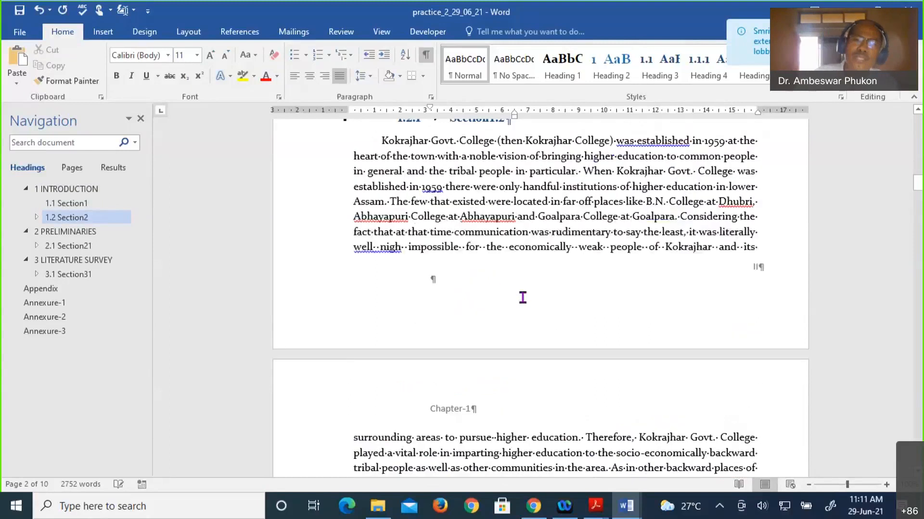
scroll(522, 299, down, 6)
scroll(523, 298, down, 3)
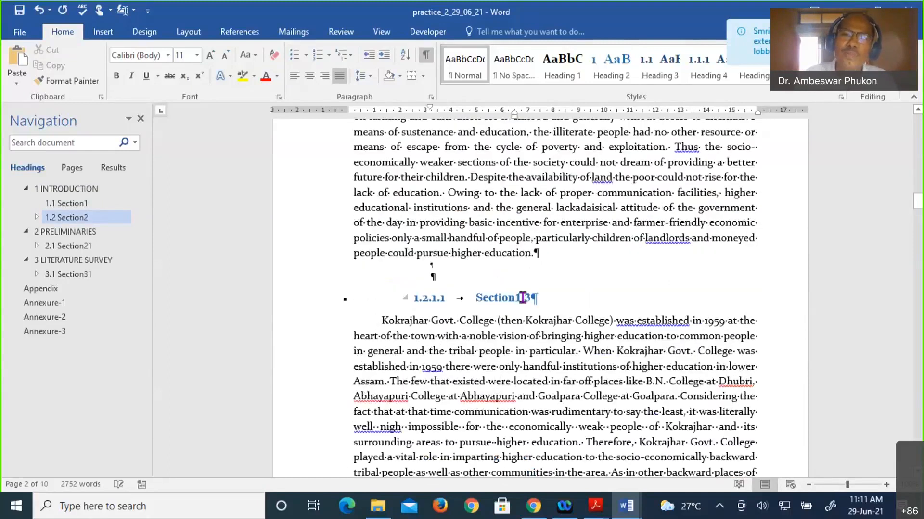
scroll(523, 298, down, 1)
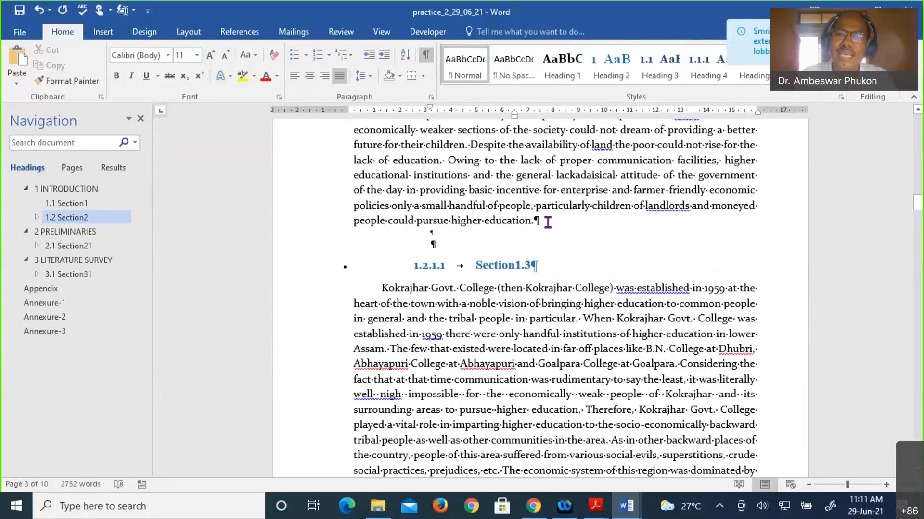
click(582, 287)
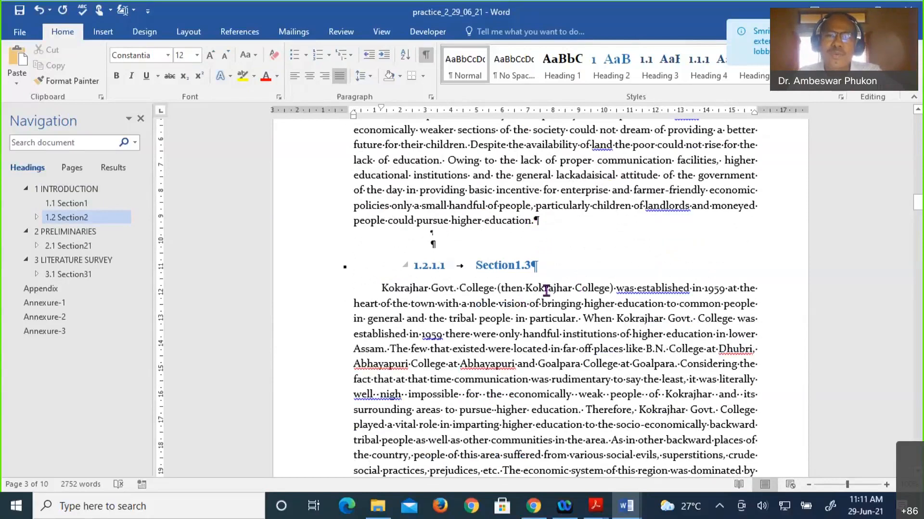
click(188, 34)
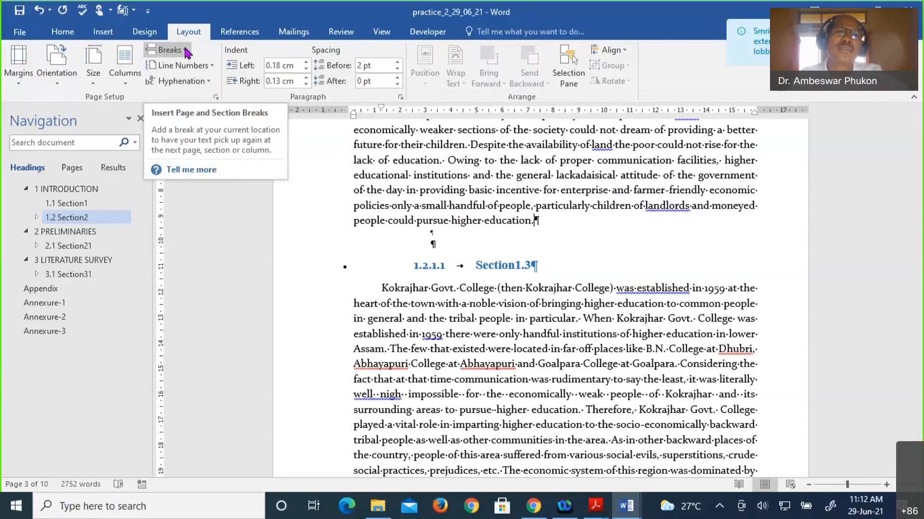
click(187, 51)
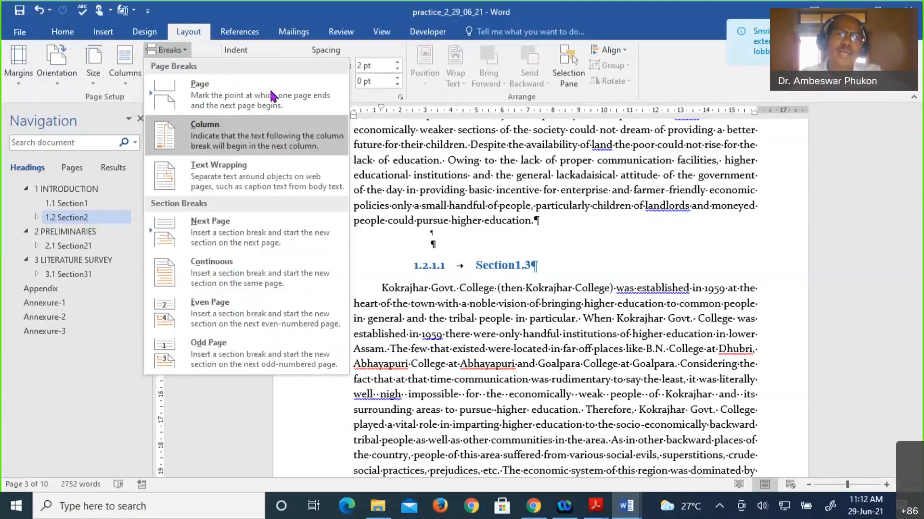
click(214, 230)
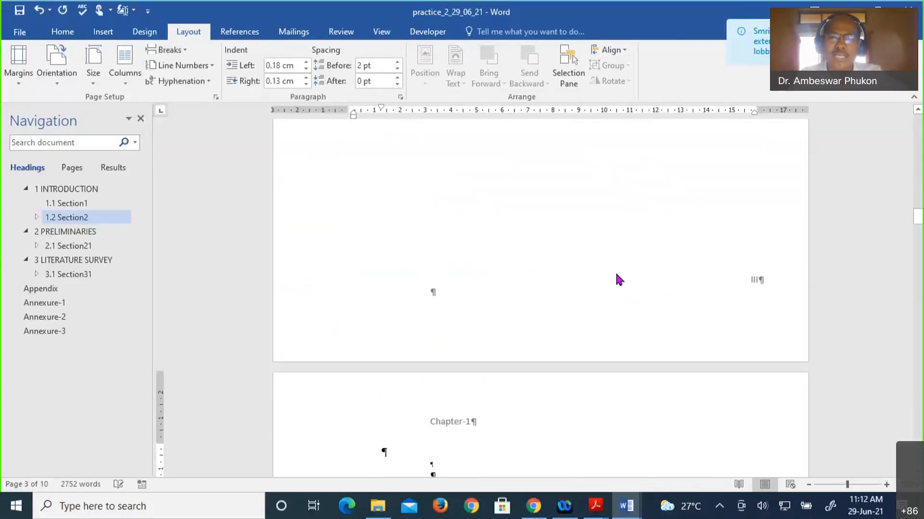
- Delete blank paragraphs above the 1.2.1.1 Section1.3 heading, leaving a single empty one
scroll(618, 276, down, 3)
scroll(616, 272, down, 1)
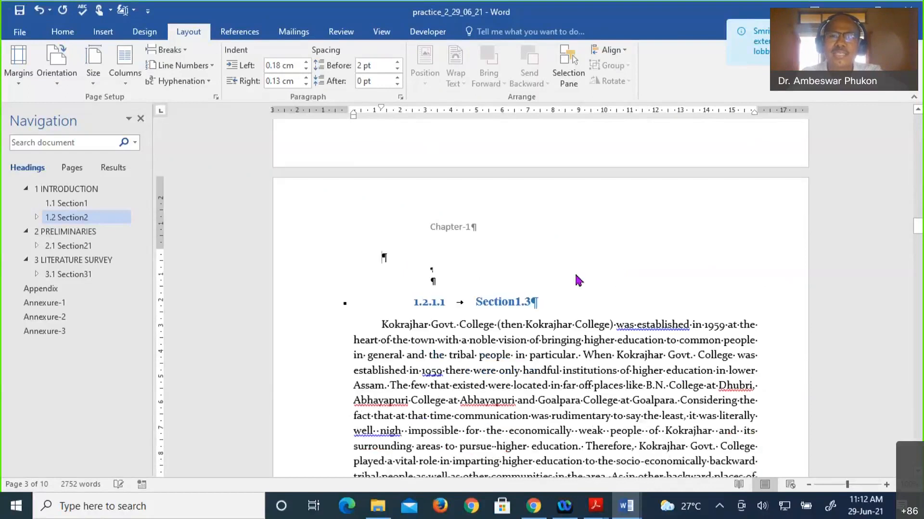
scroll(576, 276, down, 9)
scroll(575, 276, up, 15)
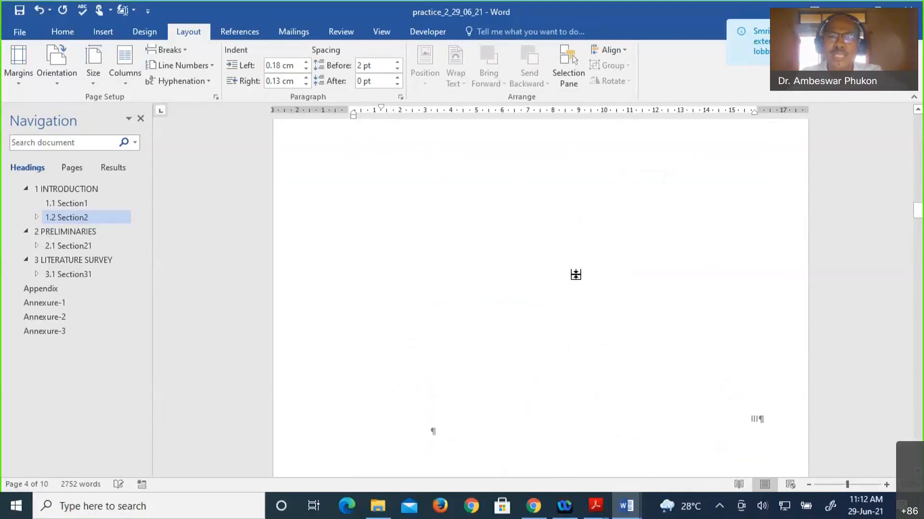
scroll(575, 274, down, 8)
scroll(575, 235, up, 1)
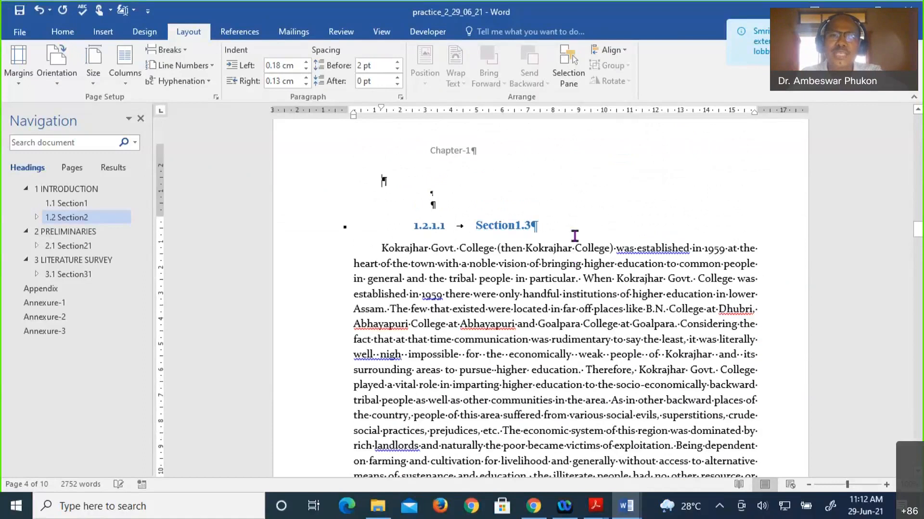
scroll(575, 236, up, 2)
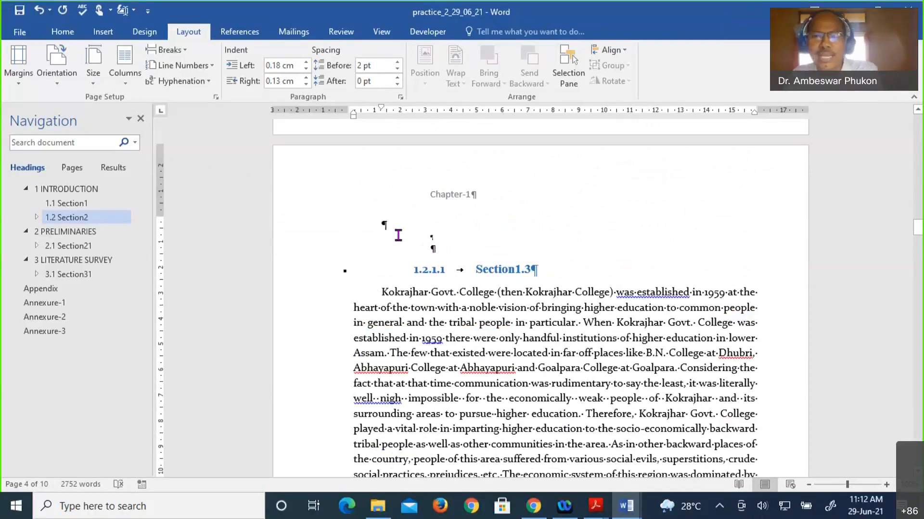
click(432, 250)
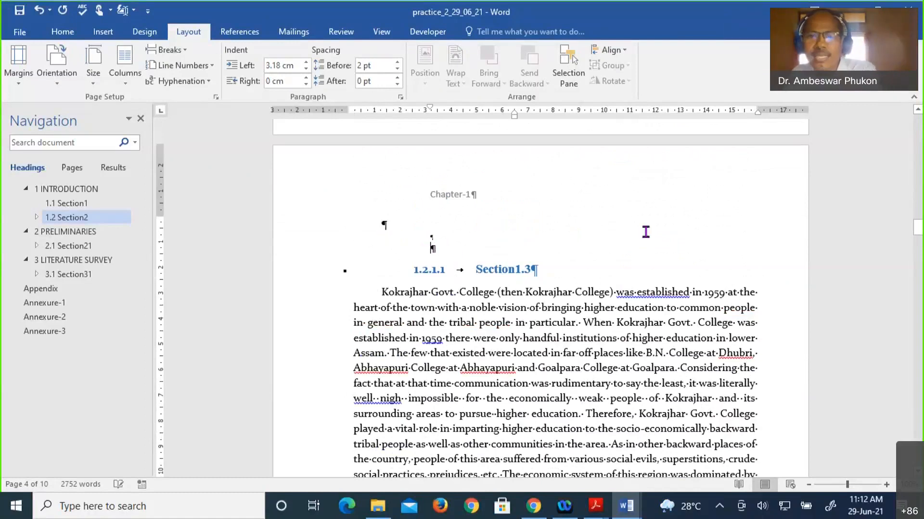
key(BackSpace)
key(BackSpace)
key(BackSpace)
key(BackSpace)
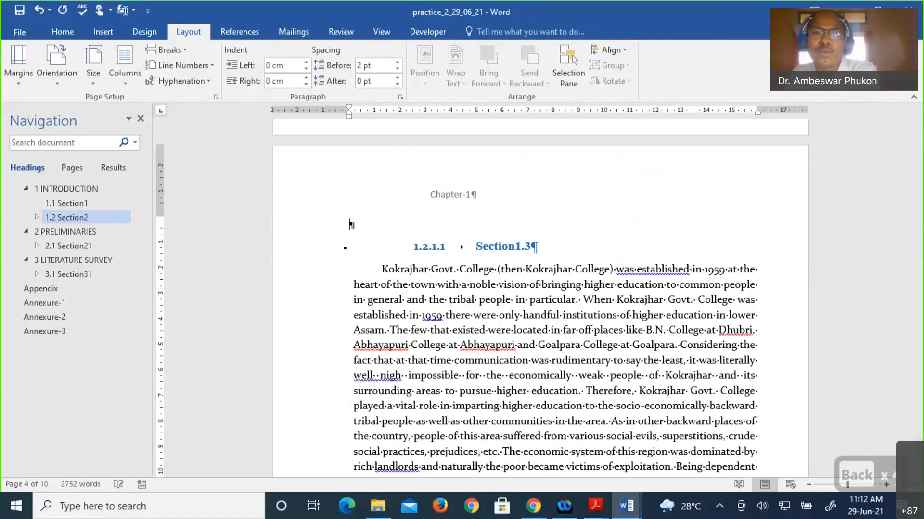
- Remove the last empty paragraph above the Section1.3 heading so that the heading starts the page
scroll(574, 277, up, 3)
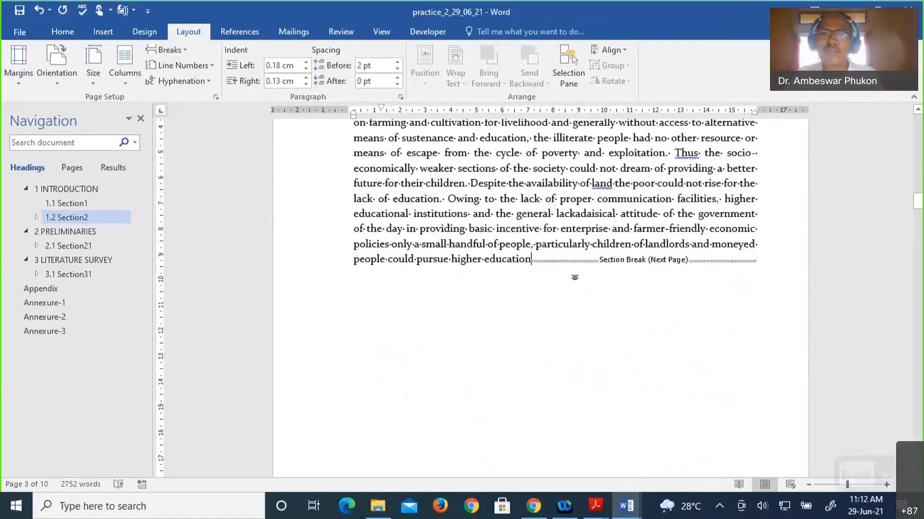
scroll(574, 277, up, 8)
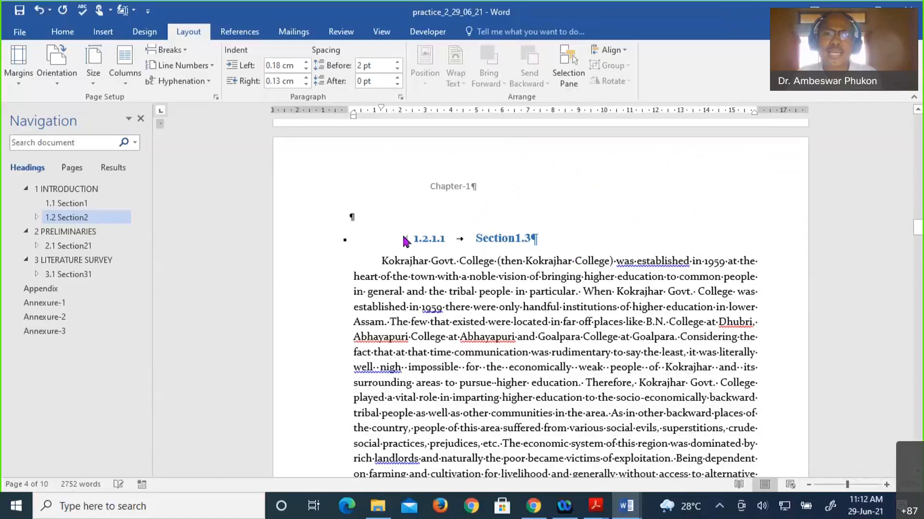
click(350, 216)
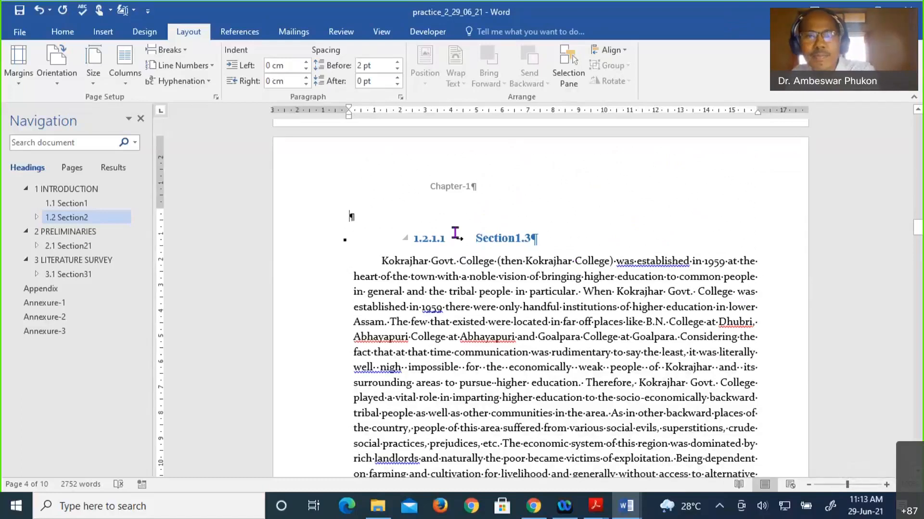
key(Delete)
click(473, 202)
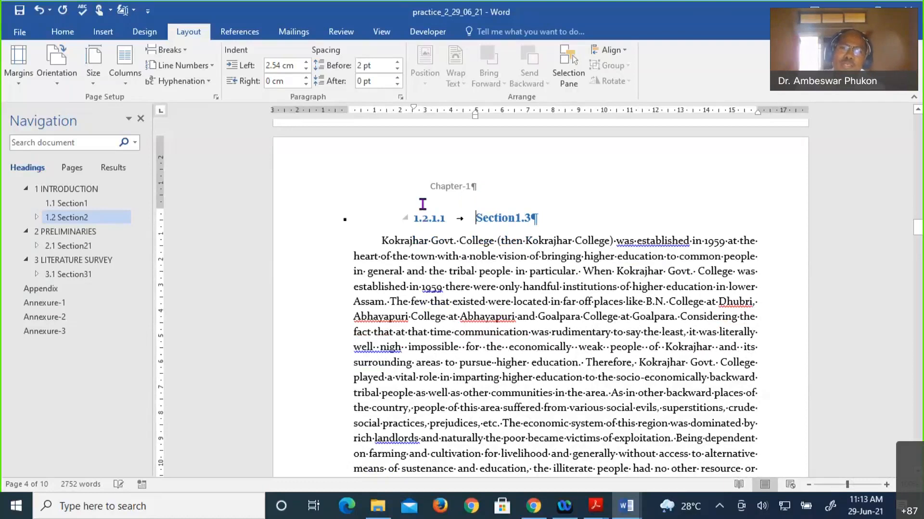
click(485, 206)
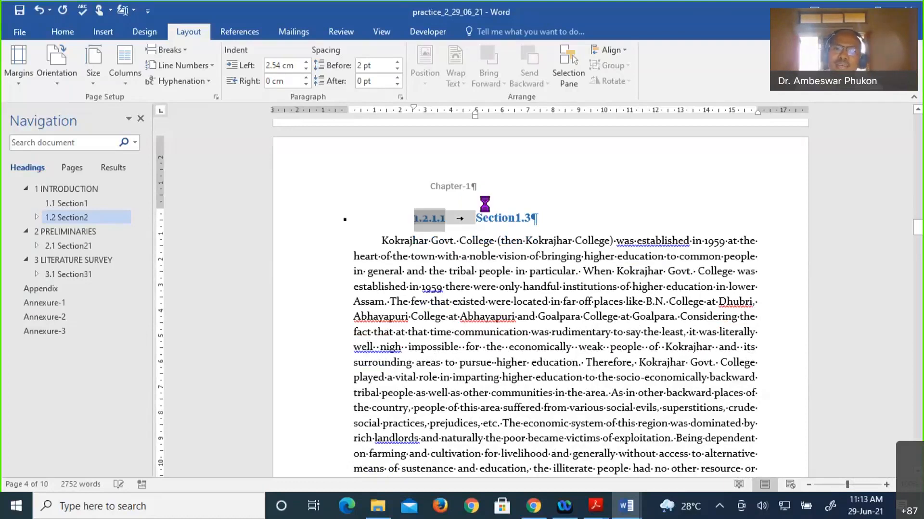
click(484, 205)
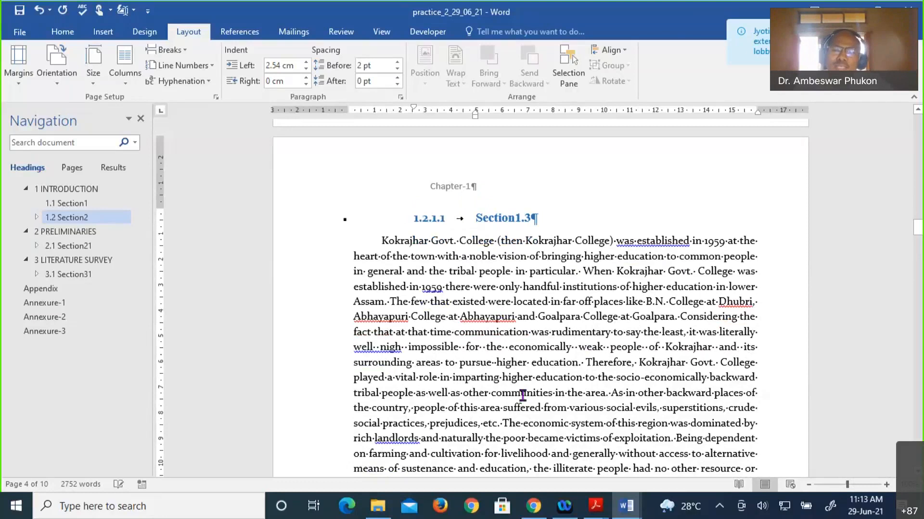
- Hide the formatting marks at the section break before Section1.3, and show them again
scroll(523, 396, up, 2)
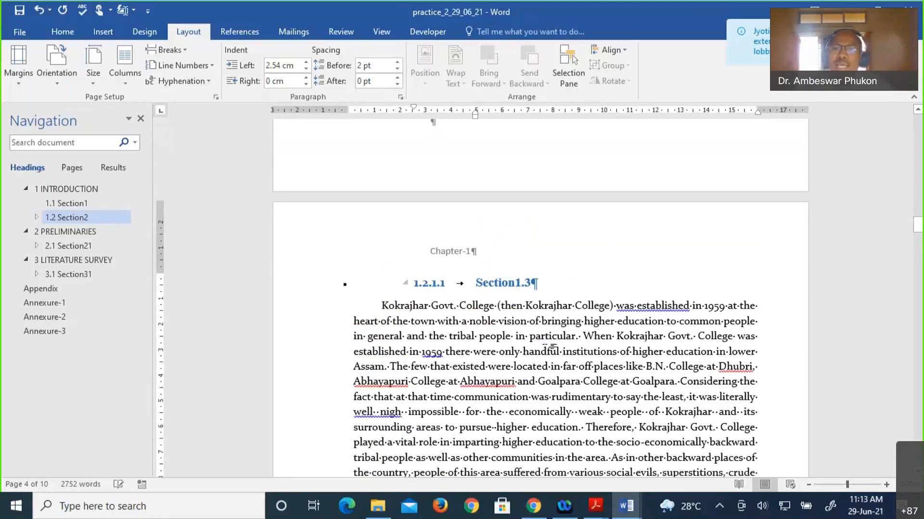
scroll(552, 346, up, 5)
scroll(553, 346, up, 1)
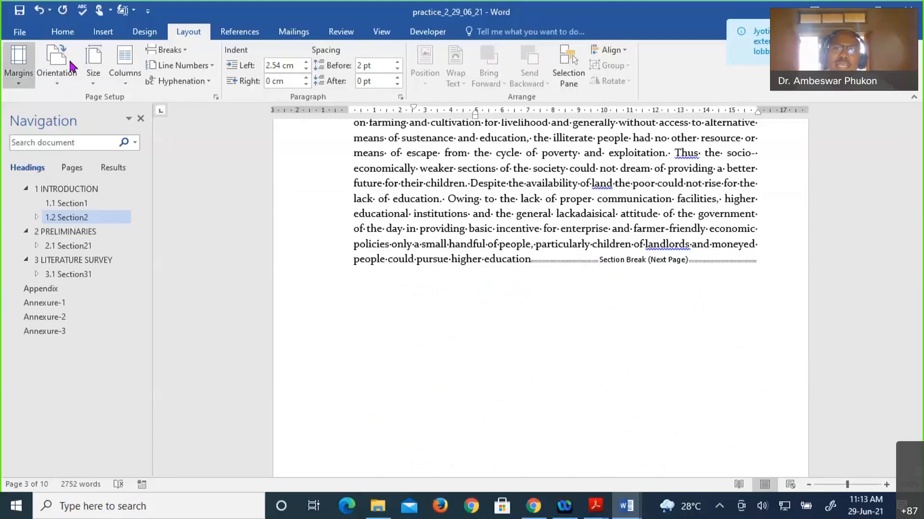
click(63, 32)
click(425, 57)
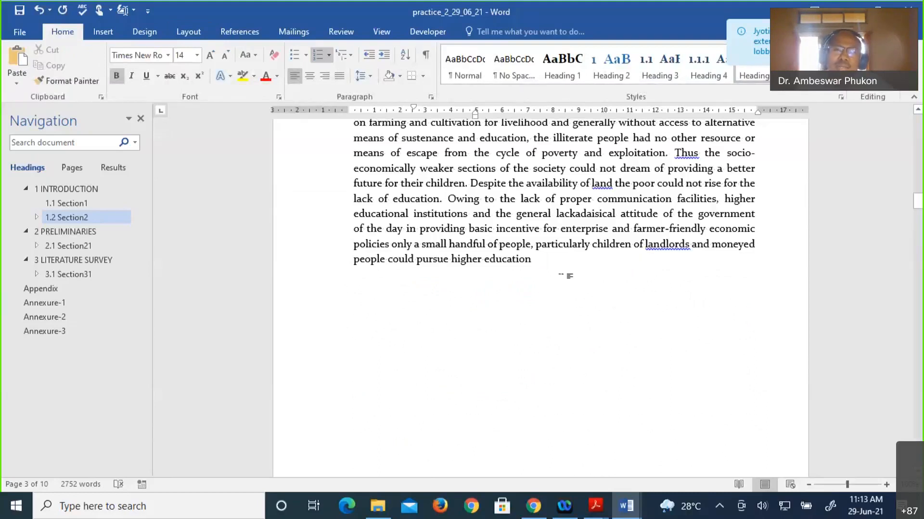
click(569, 276)
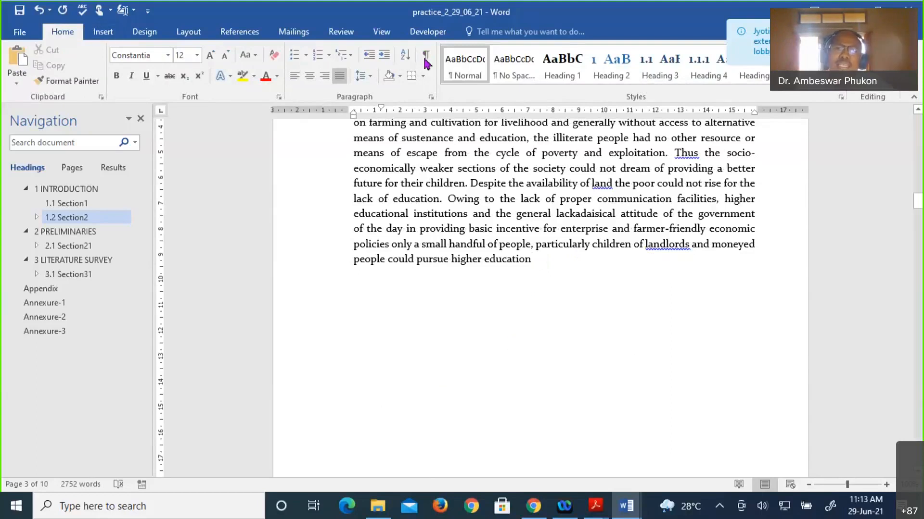
key(ctrl+shift+8)
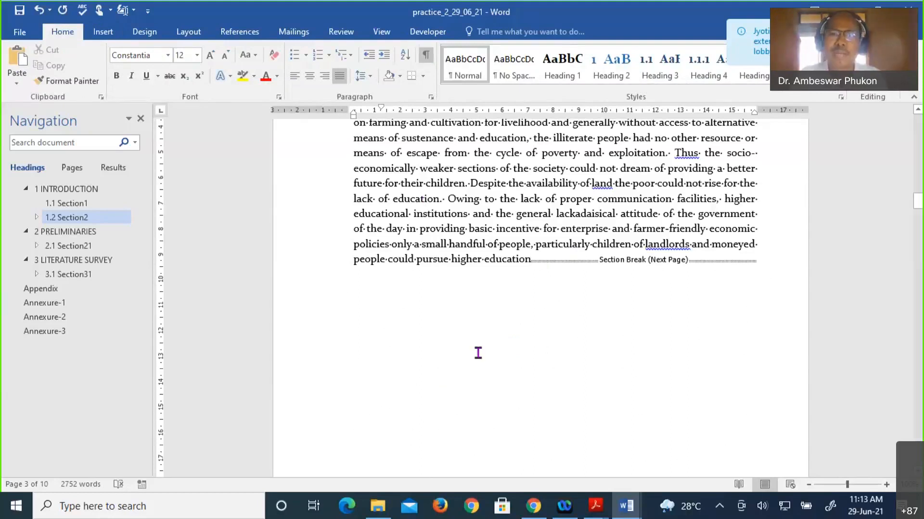
- Examine the section breaks, chapter headers and page numbers from chapter 1 through the start of the LITERATURE SURVEY chapter
scroll(477, 353, up, 2)
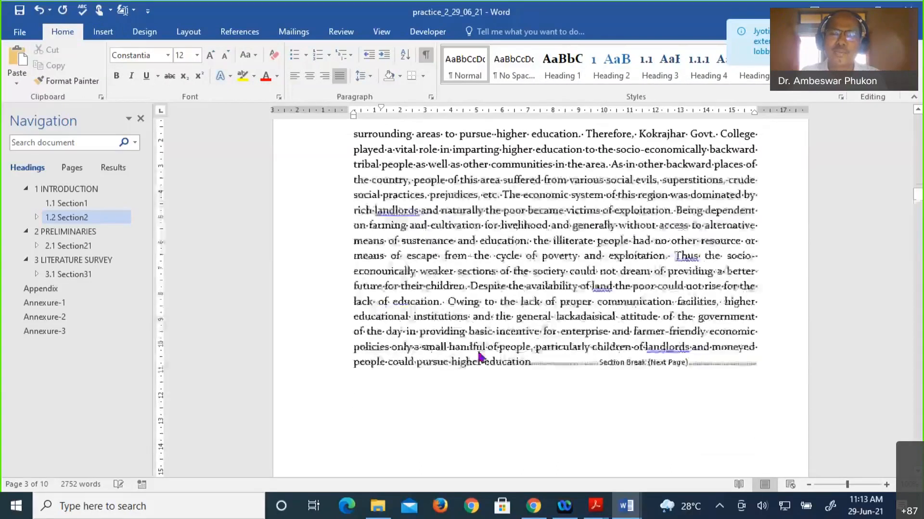
scroll(479, 354, down, 10)
scroll(478, 353, down, 11)
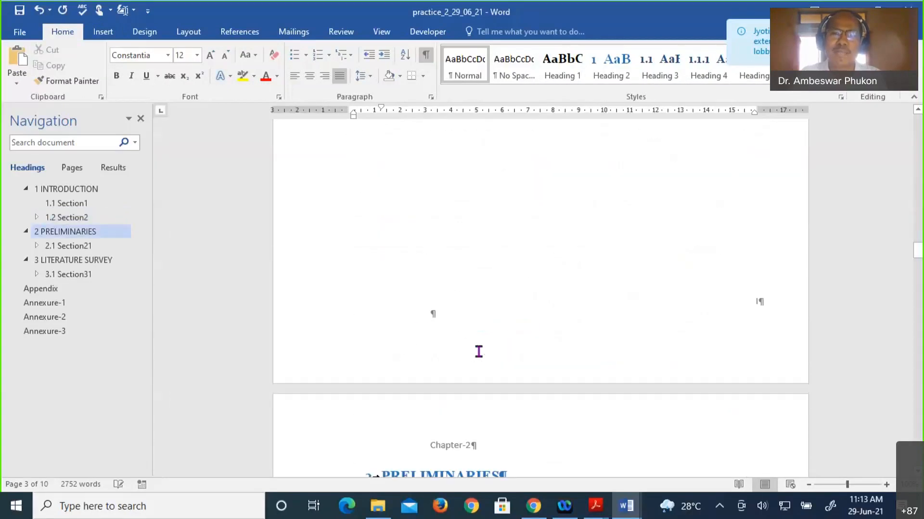
scroll(479, 352, down, 11)
scroll(478, 352, up, 3)
scroll(478, 352, down, 10)
scroll(479, 352, up, 5)
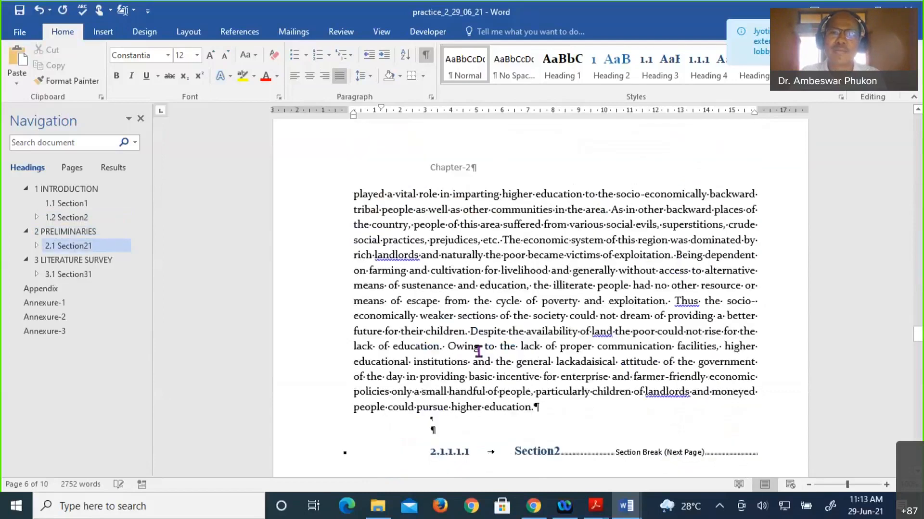
scroll(479, 351, down, 5)
scroll(478, 351, down, 8)
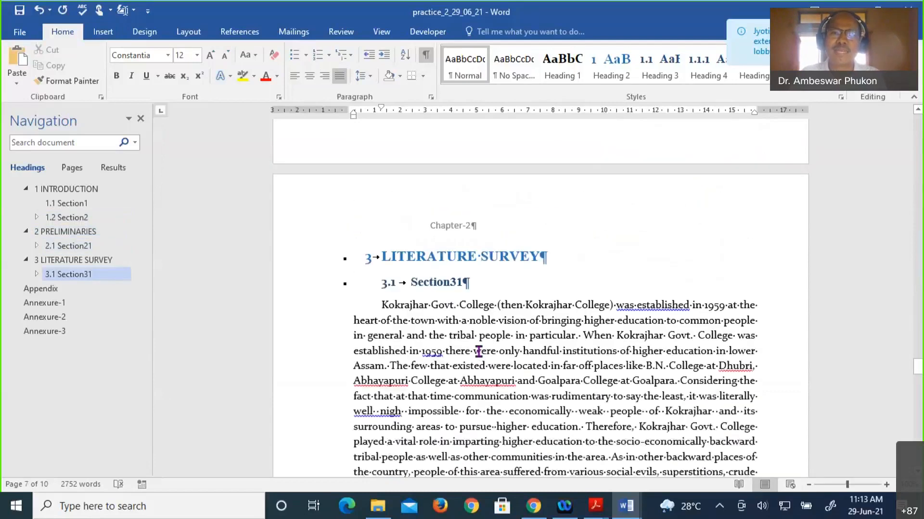
scroll(479, 352, down, 3)
scroll(480, 355, up, 6)
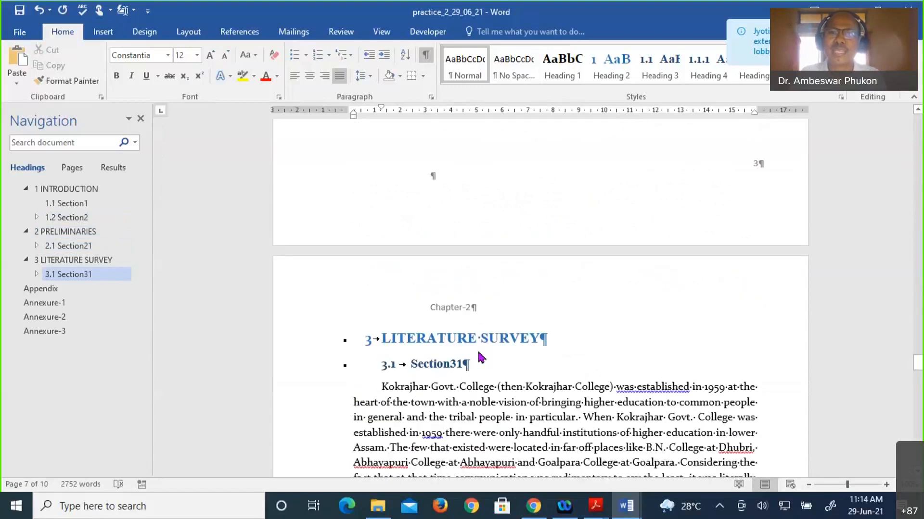
scroll(480, 355, up, 5)
scroll(478, 353, up, 3)
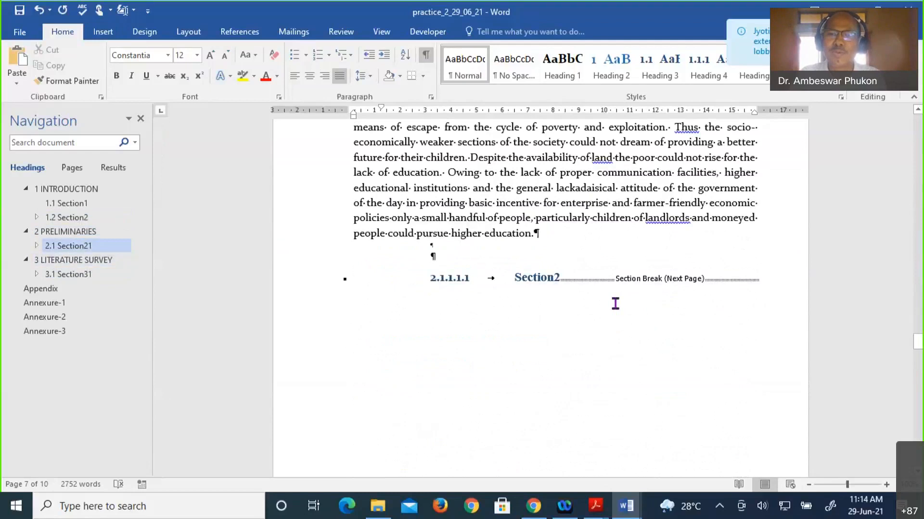
scroll(614, 303, down, 6)
scroll(615, 303, up, 5)
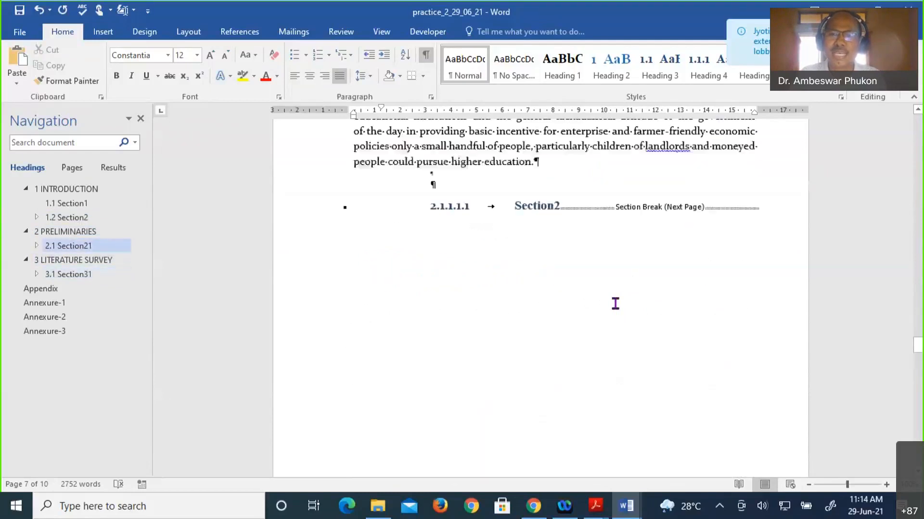
- Delete the next-page section break after the 2.1.1.1.1 Section2 heading and put LITERATURE SURVEY on its own line
click(568, 214)
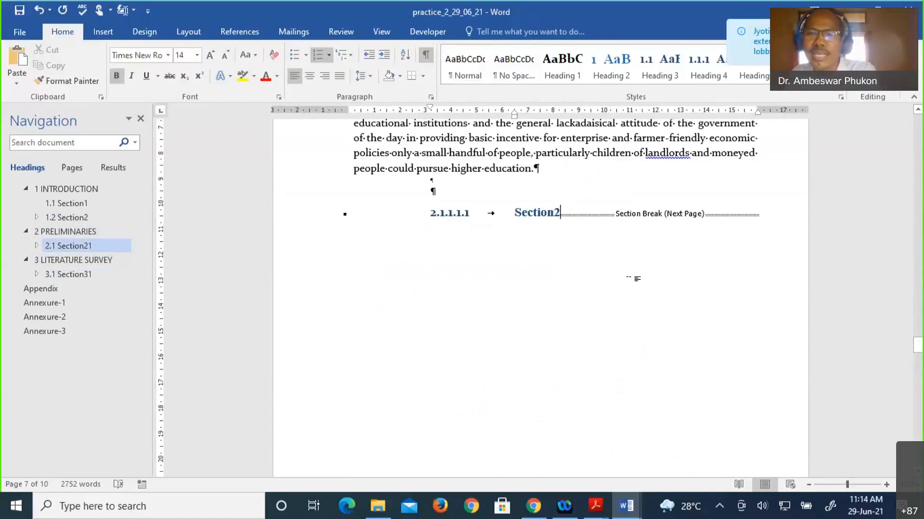
key(Delete)
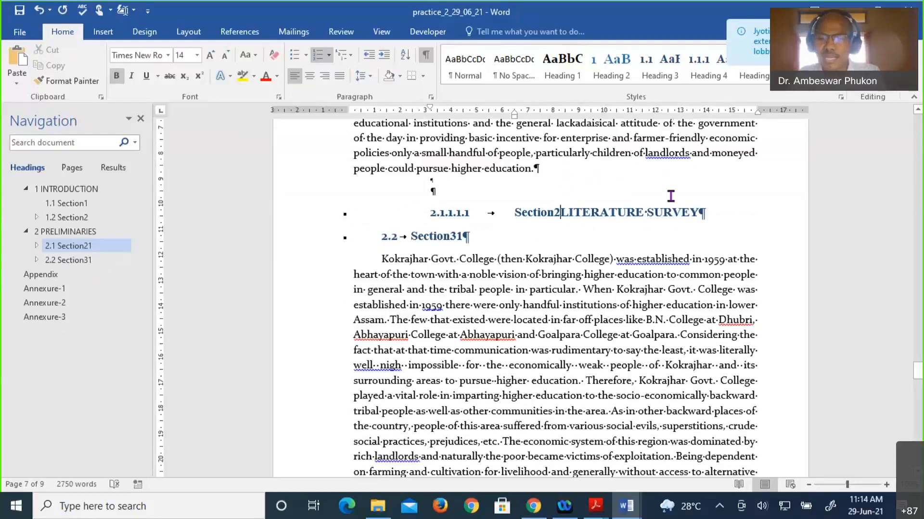
key(Return)
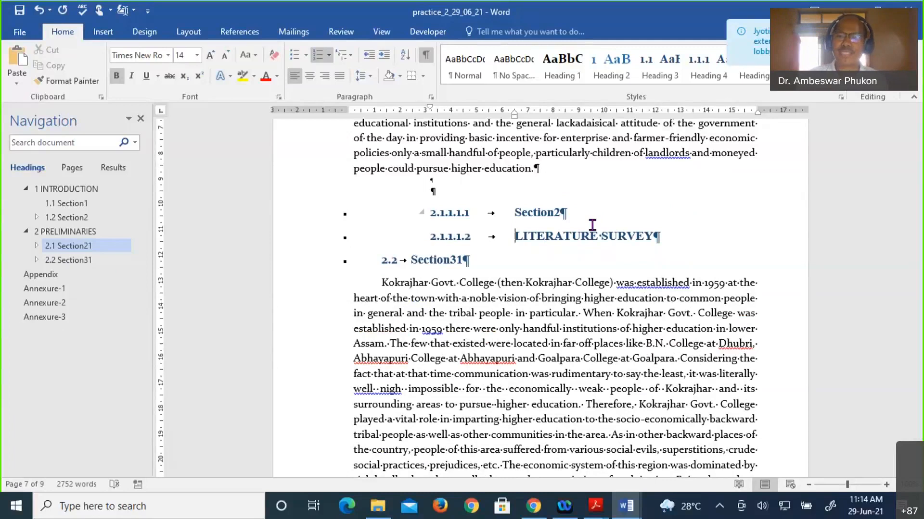
click(563, 214)
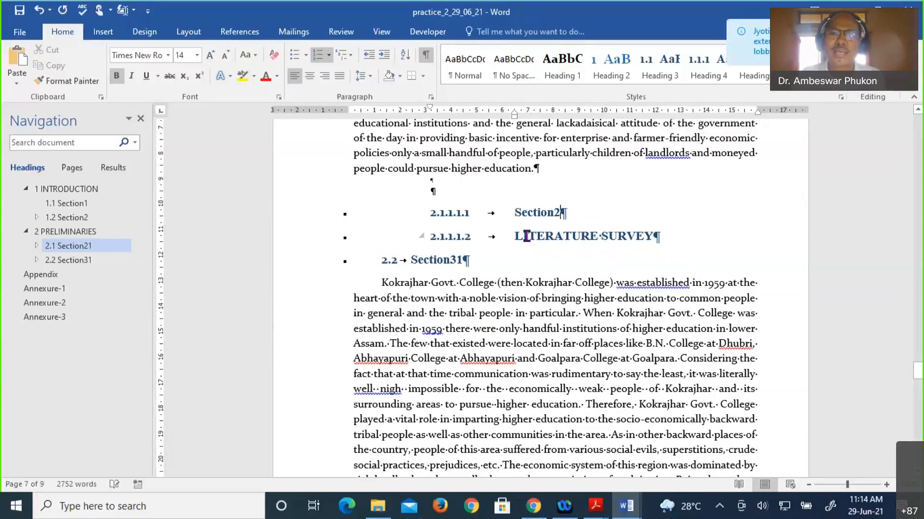
- Apply the Heading 2 style to LITERATURE SURVEY and insert a page break after the 2.1.1.1.1 Section2 heading above it
click(658, 238)
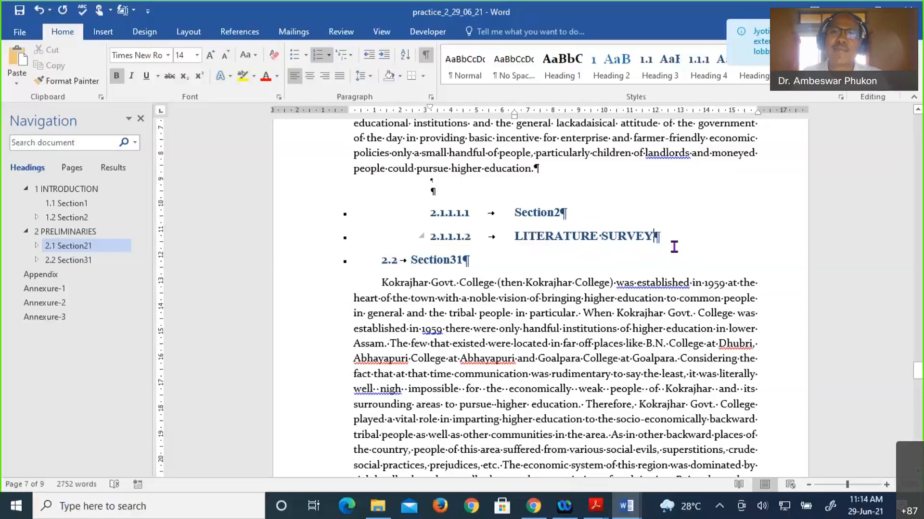
click(610, 65)
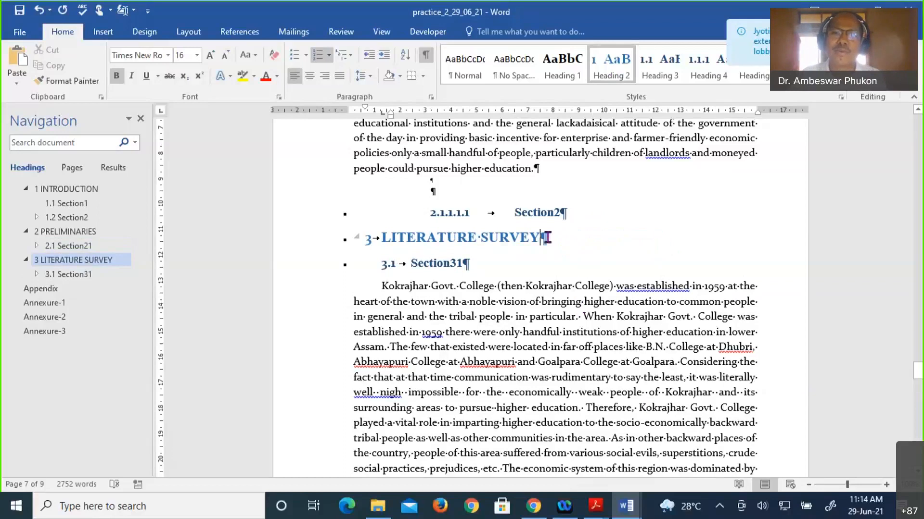
click(561, 213)
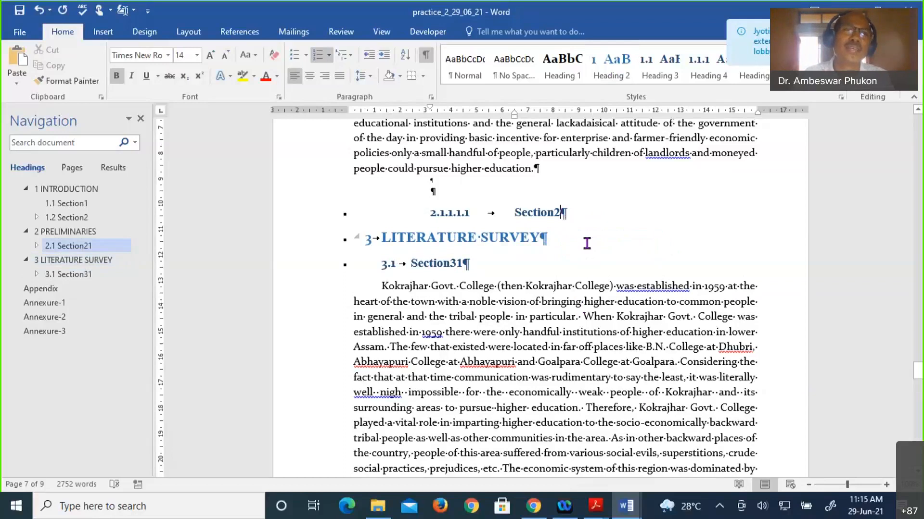
click(188, 33)
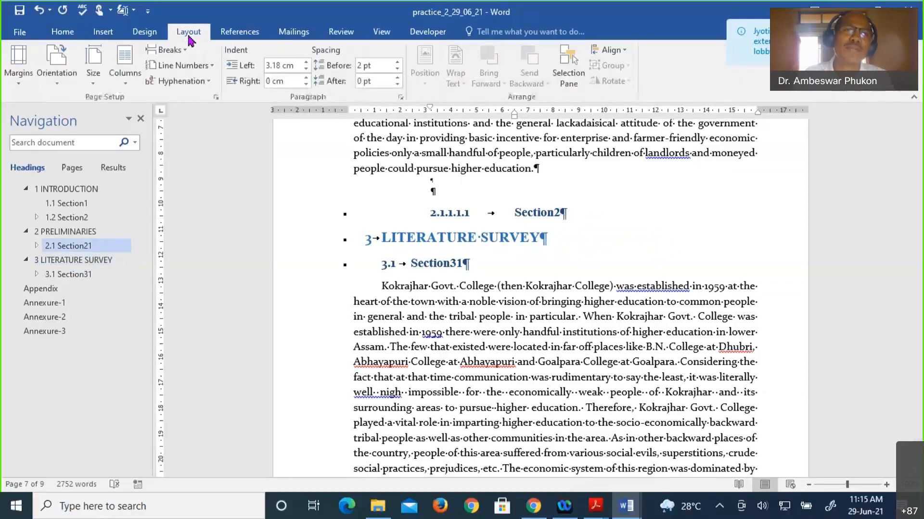
click(185, 51)
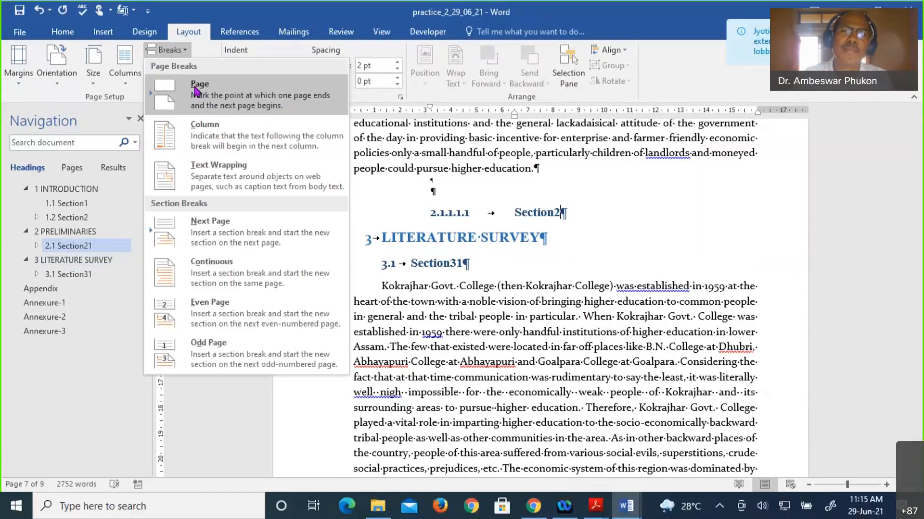
click(196, 88)
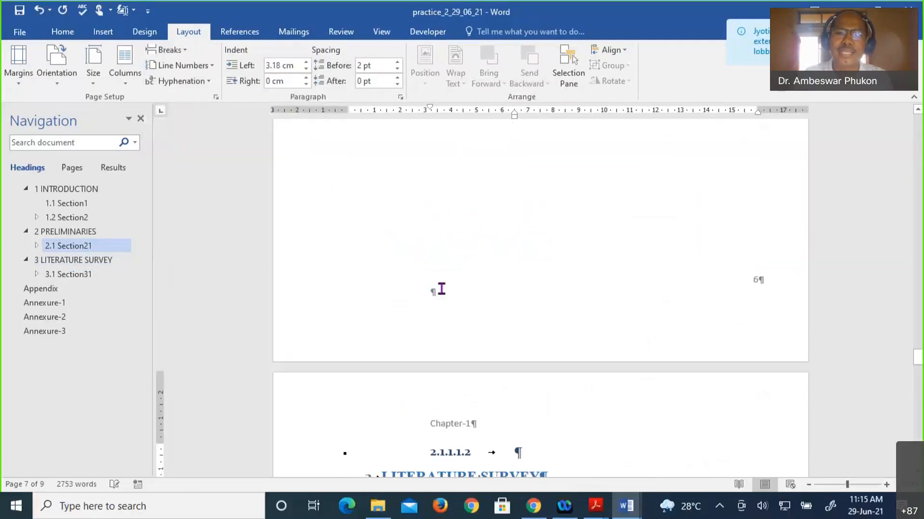
- Remove the empty numbered 2.1.1.1.2 paragraph above LITERATURE SURVEY so that the chapter heading starts the page
scroll(441, 289, down, 4)
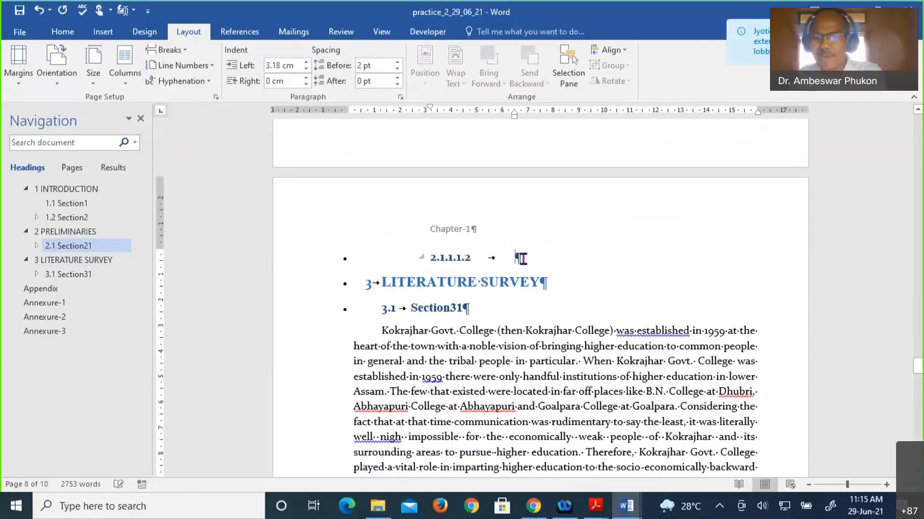
key(BackSpace)
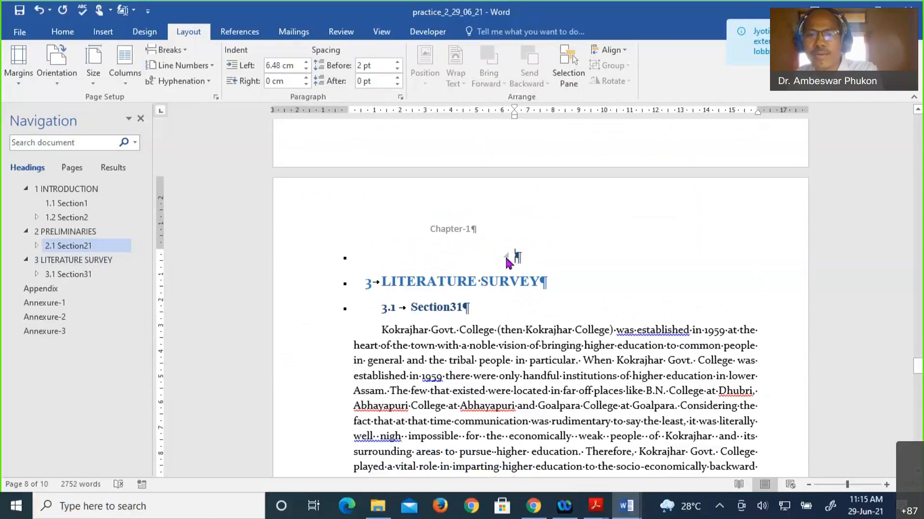
key(Delete)
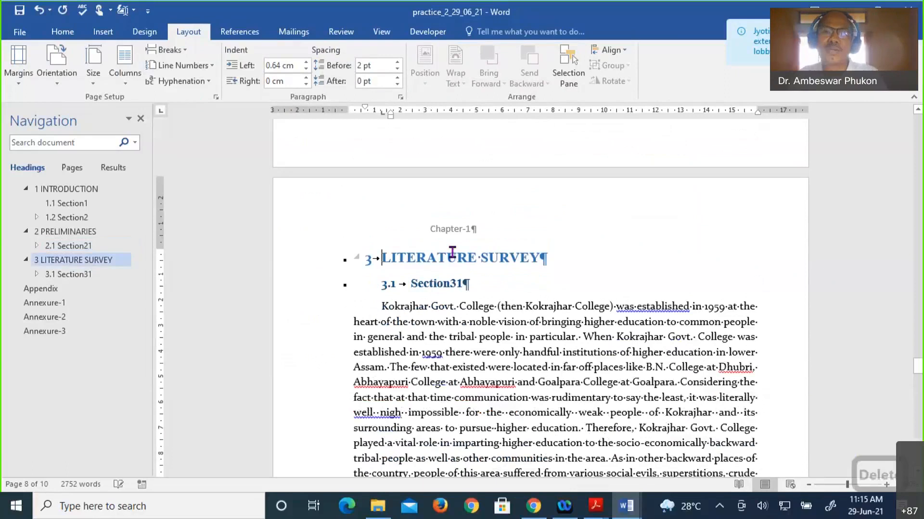
- Examine the page break after the 2.1.1.1.1 Section2 heading and the headers and page numbers of the pages around it
scroll(509, 252, up, 2)
scroll(509, 252, up, 5)
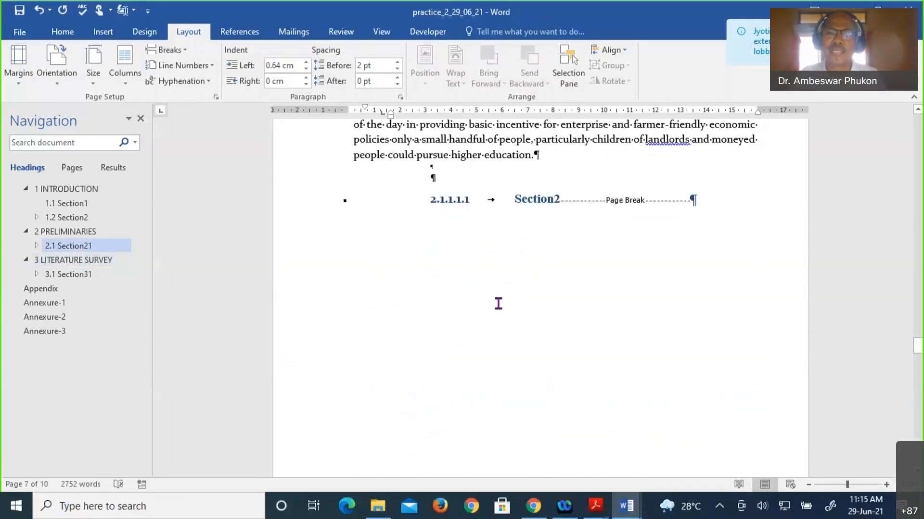
scroll(499, 304, down, 4)
scroll(494, 311, up, 4)
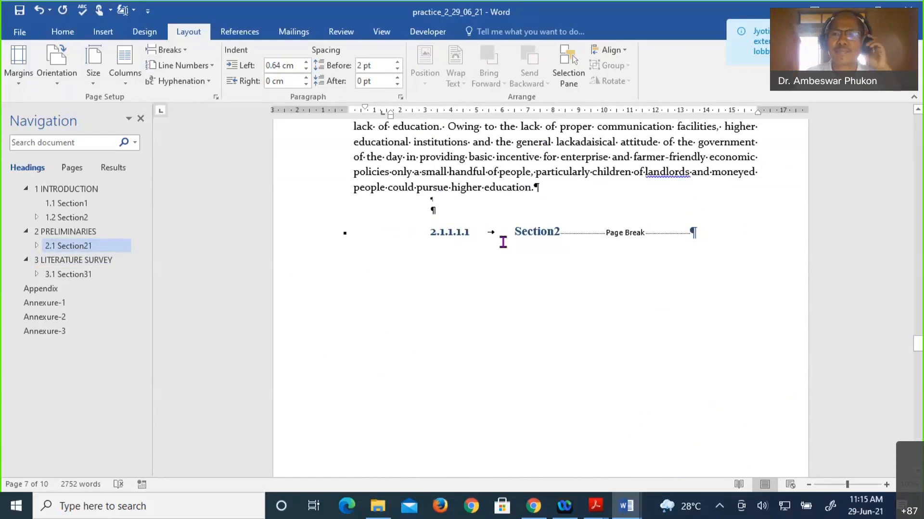
scroll(531, 334, up, 2)
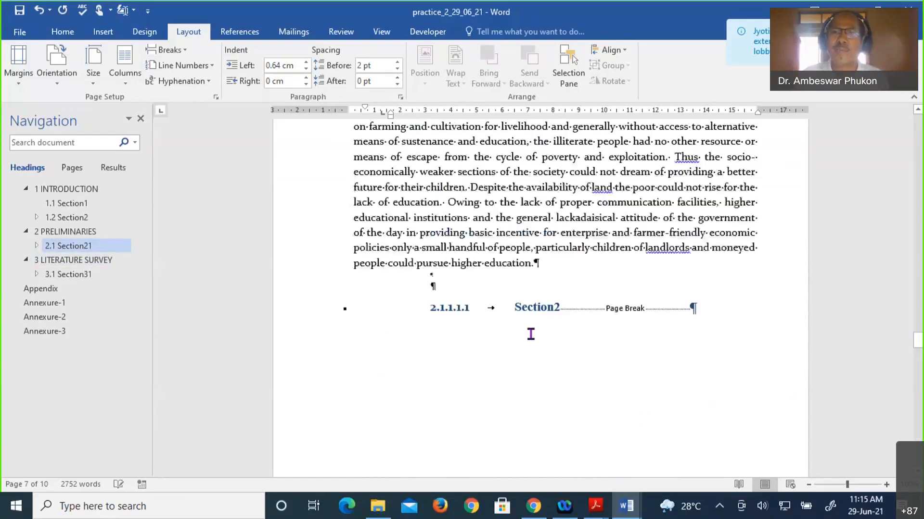
scroll(531, 334, up, 10)
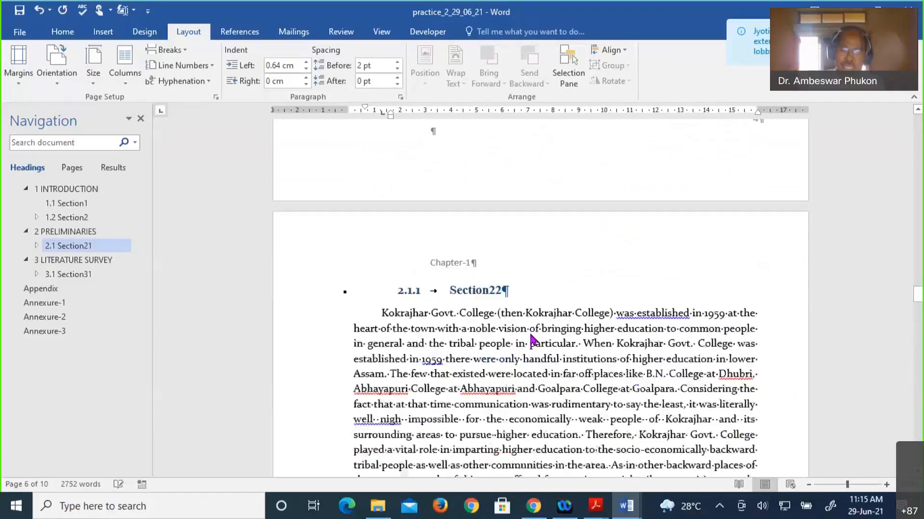
scroll(532, 340, up, 2)
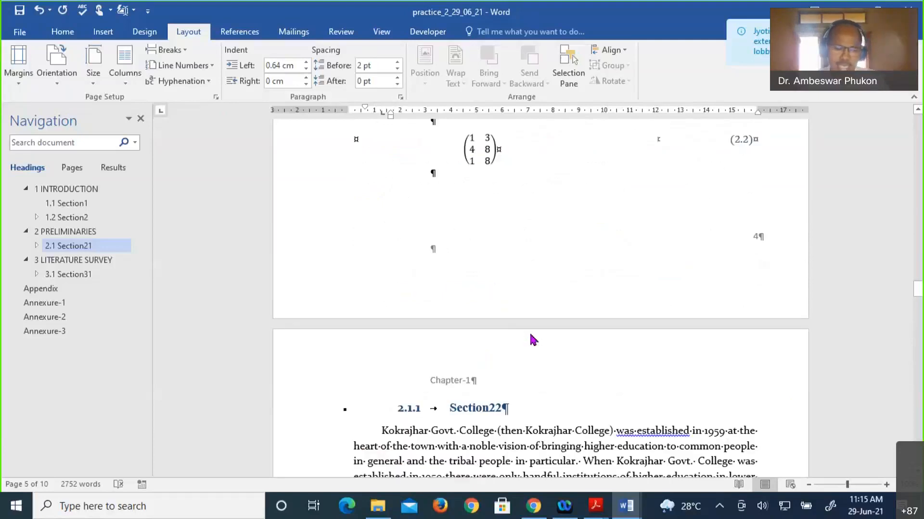
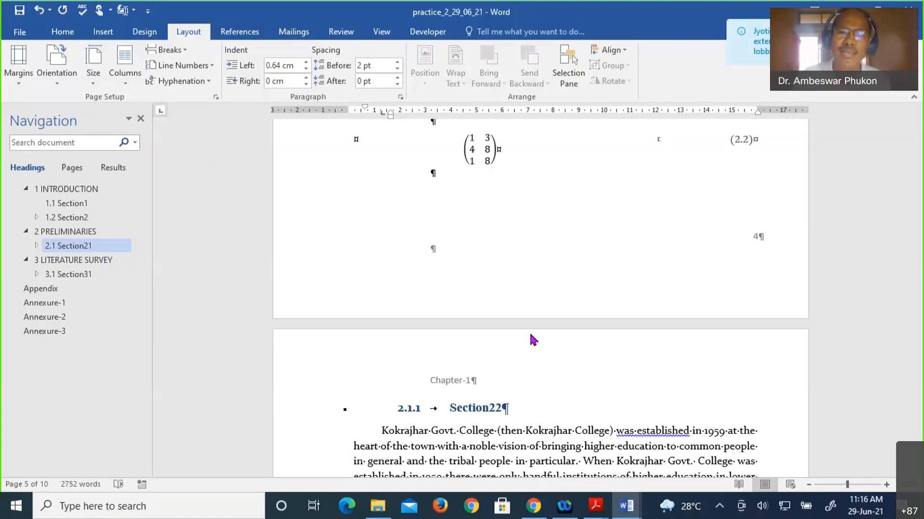
- Review chapter 1 from the INTRODUCTION heading onward, checking its next-page section breaks and page numbers
scroll(531, 334, up, 5)
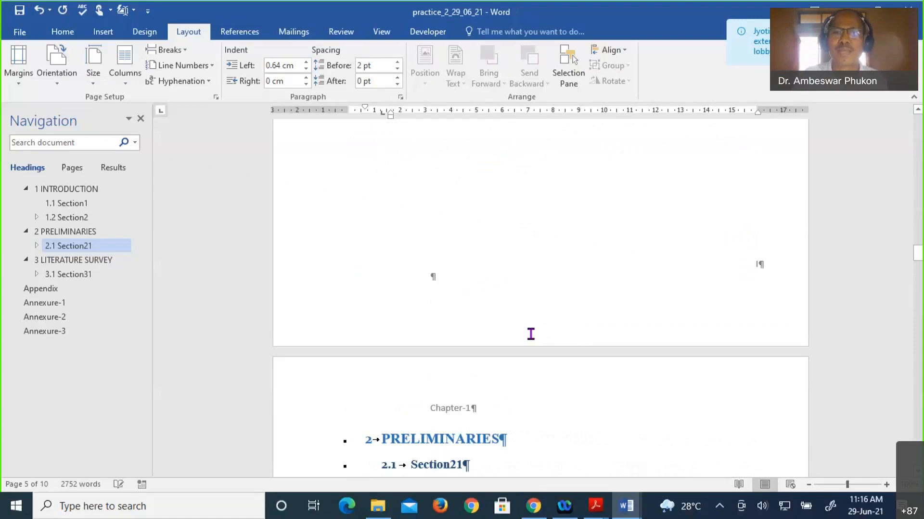
scroll(530, 333, up, 10)
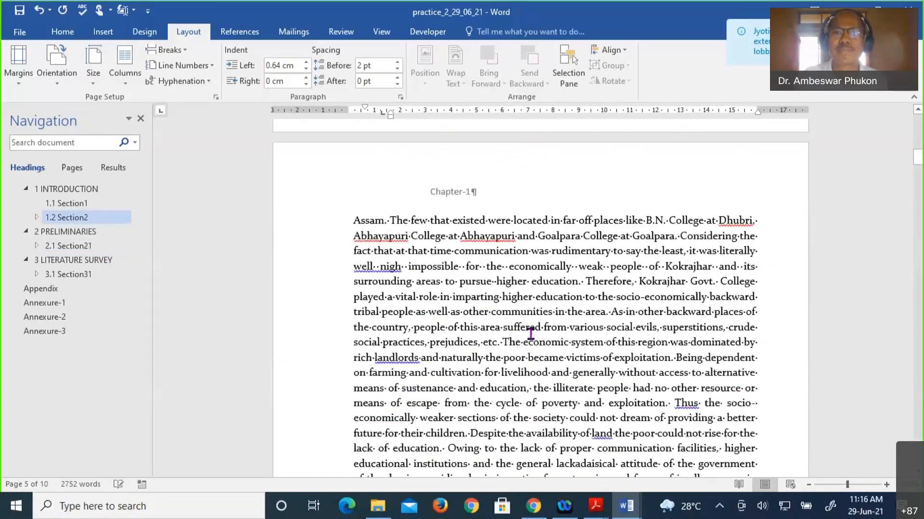
scroll(530, 334, up, 15)
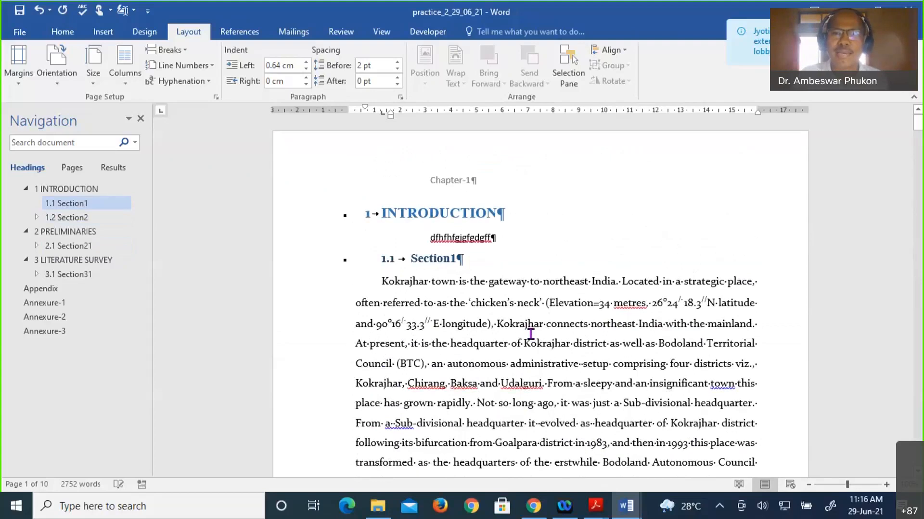
scroll(531, 334, down, 6)
scroll(531, 334, down, 6)
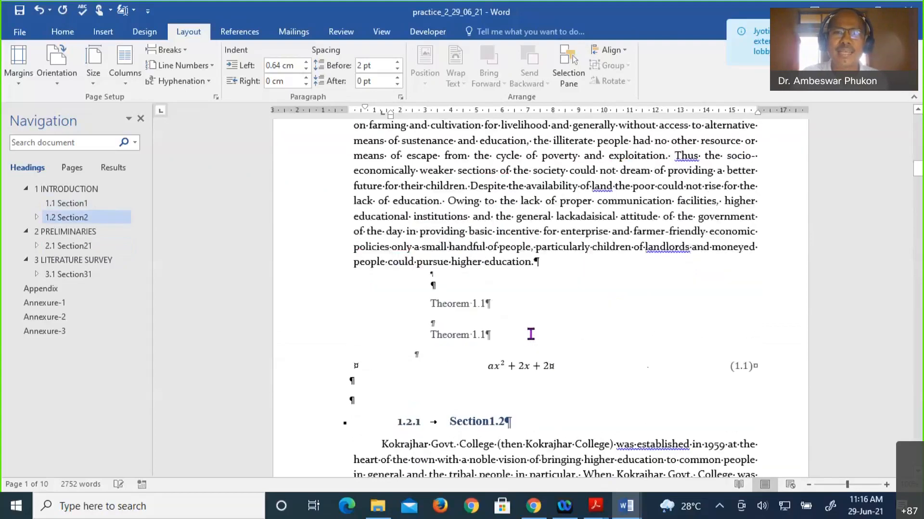
scroll(531, 334, down, 9)
scroll(530, 334, up, 6)
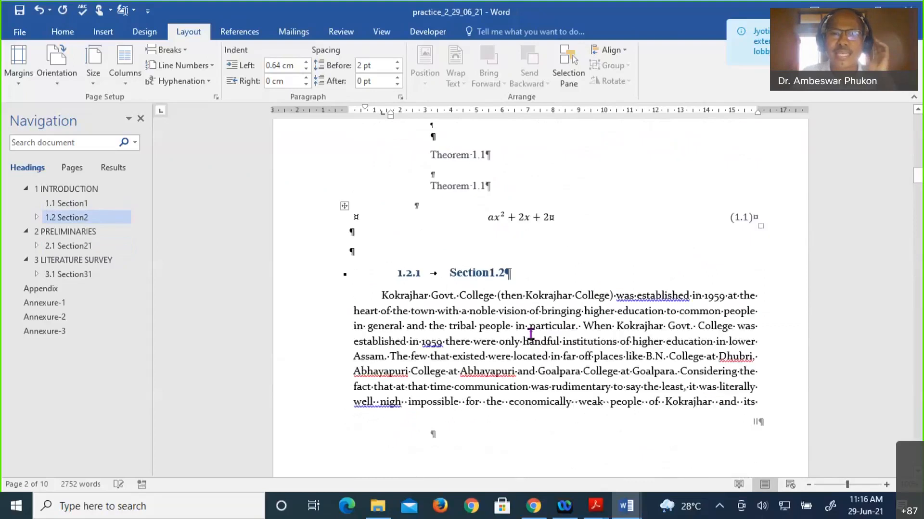
scroll(531, 334, down, 6)
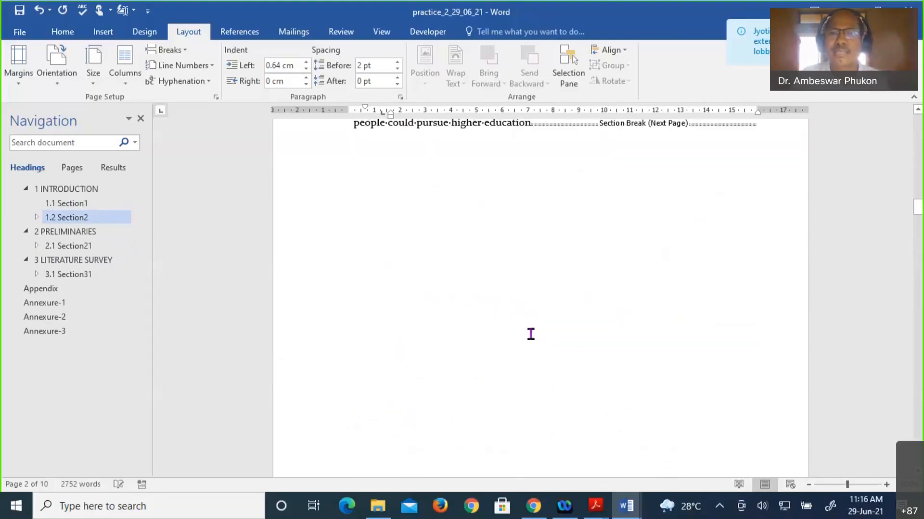
scroll(617, 276, up, 2)
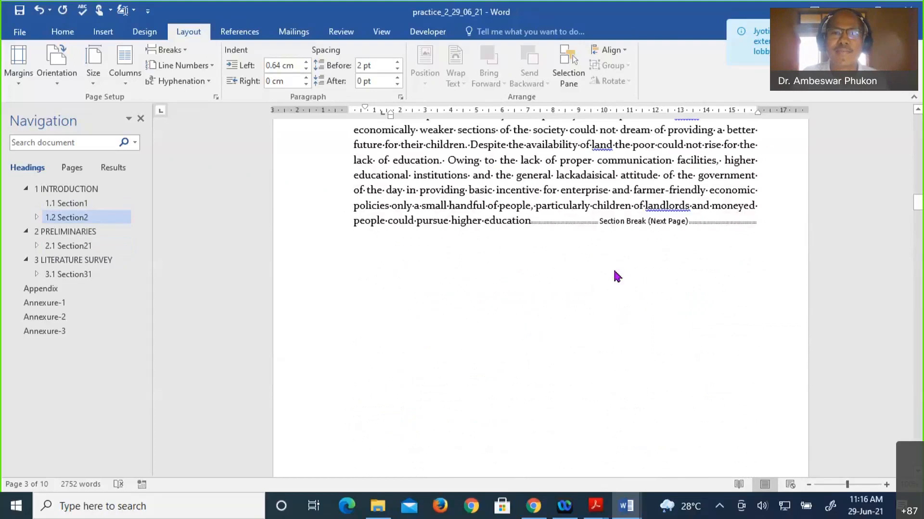
scroll(617, 276, down, 6)
scroll(619, 269, down, 7)
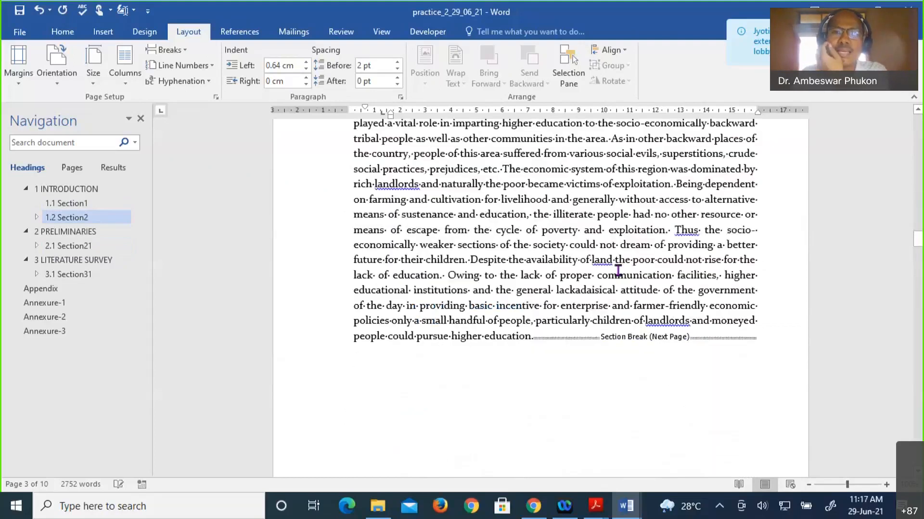
- Examine the section break at the end of chapter 1 and the header and numbering of the pages around the PRELIMINARIES heading
scroll(618, 270, up, 4)
scroll(617, 270, down, 2)
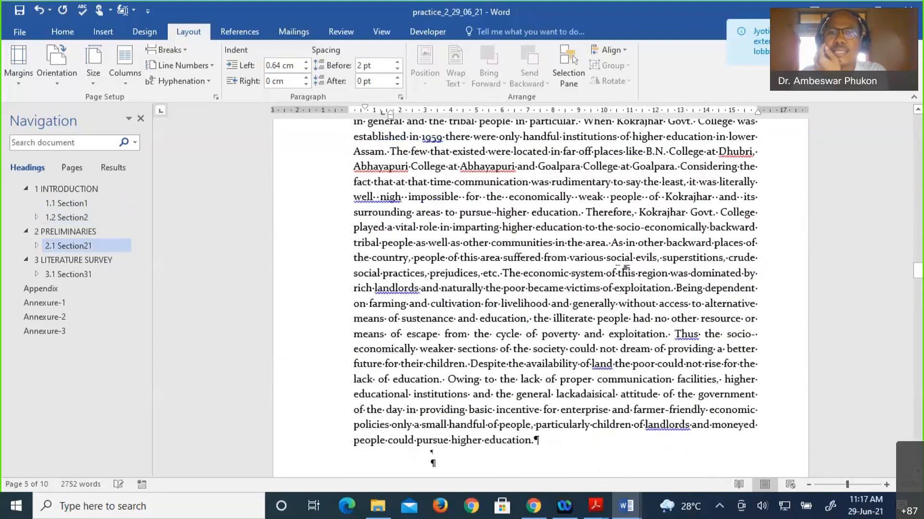
scroll(657, 221, up, 7)
scroll(658, 219, up, 2)
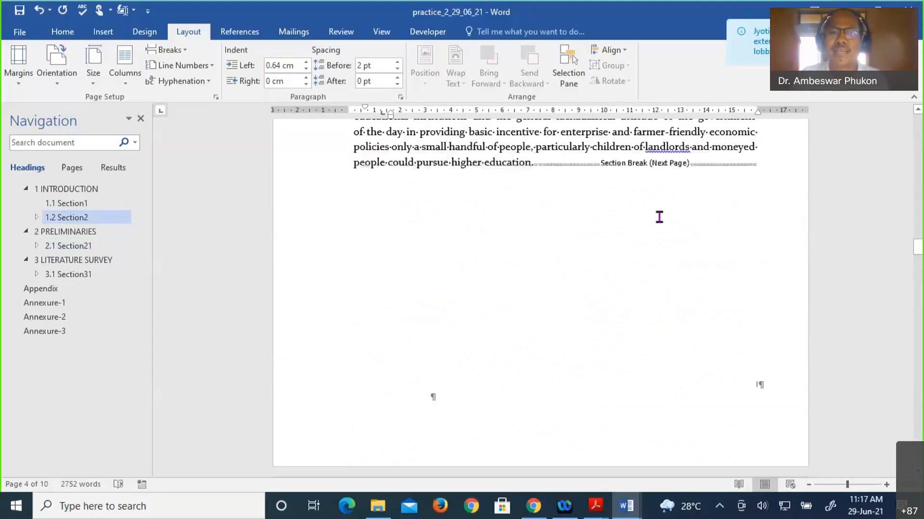
scroll(659, 217, down, 5)
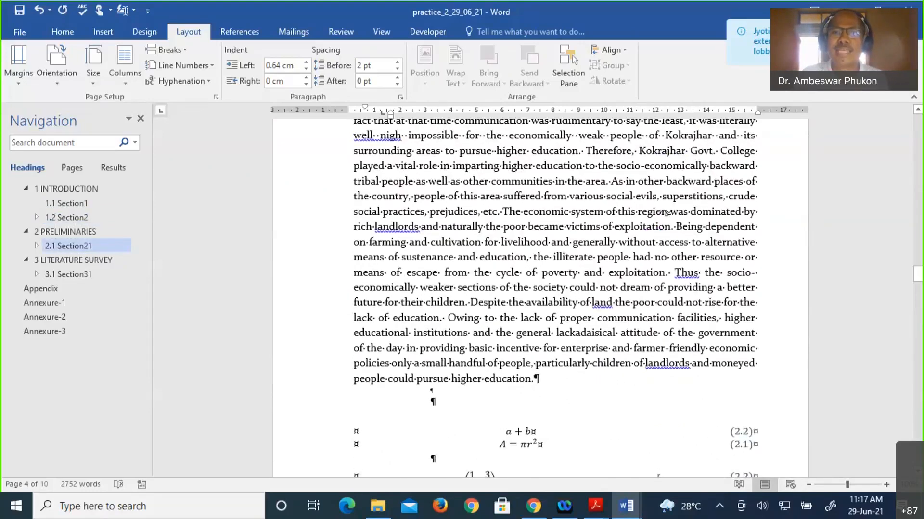
scroll(659, 218, down, 5)
scroll(659, 217, up, 5)
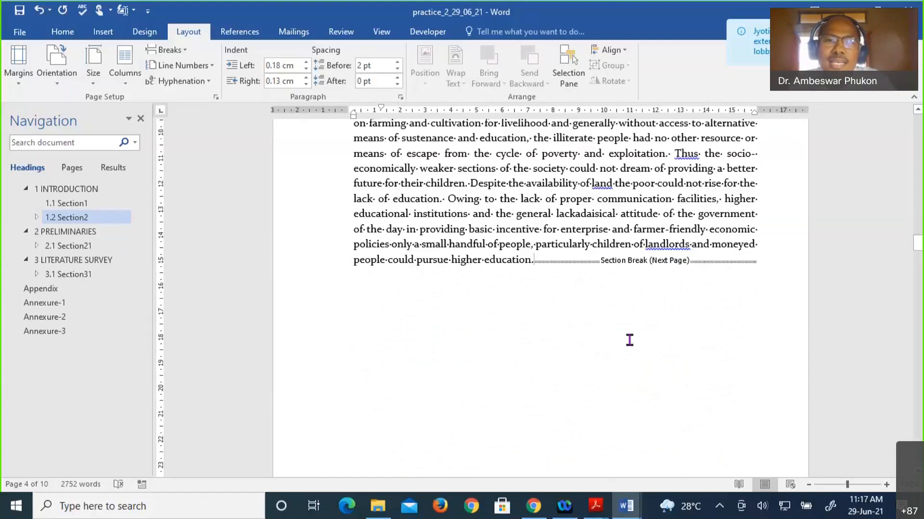
scroll(629, 340, down, 6)
scroll(544, 351, up, 2)
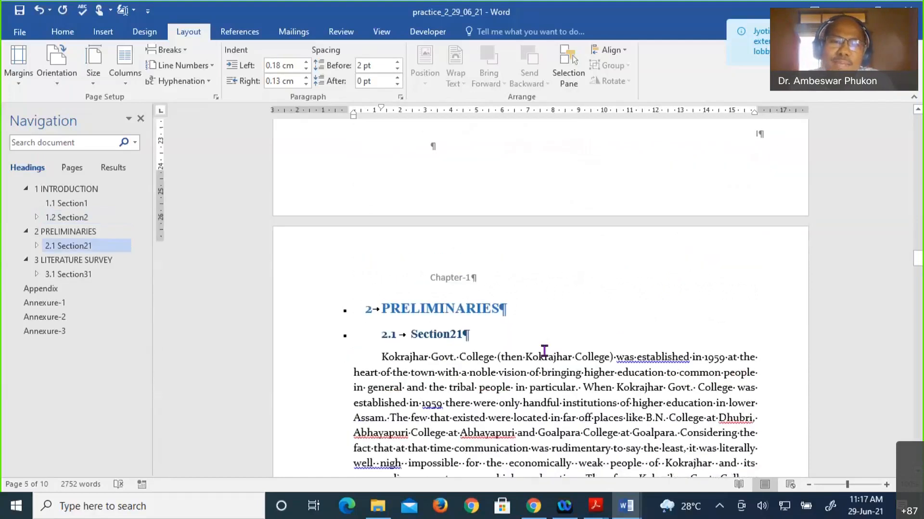
scroll(545, 351, up, 1)
scroll(558, 353, up, 5)
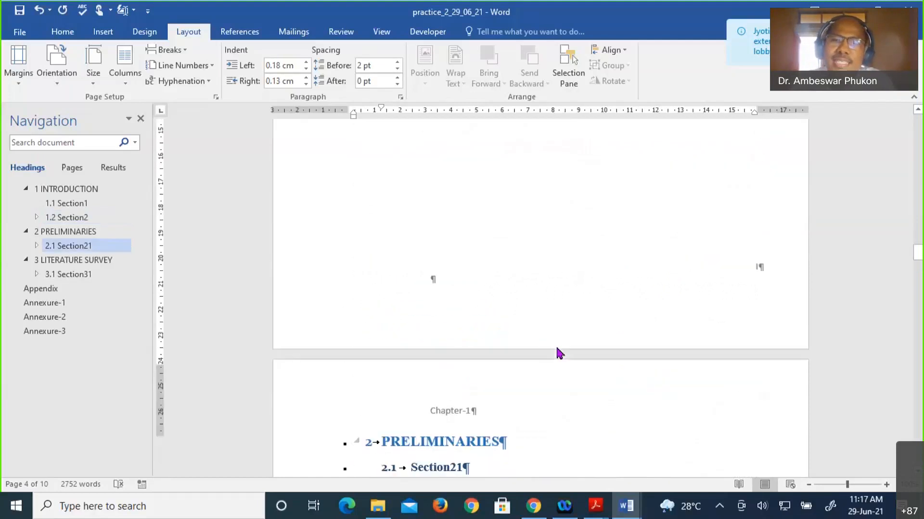
- Delete the next-page section break between the end of the Section1.2 text and the Section1.3 heading
scroll(558, 351, up, 20)
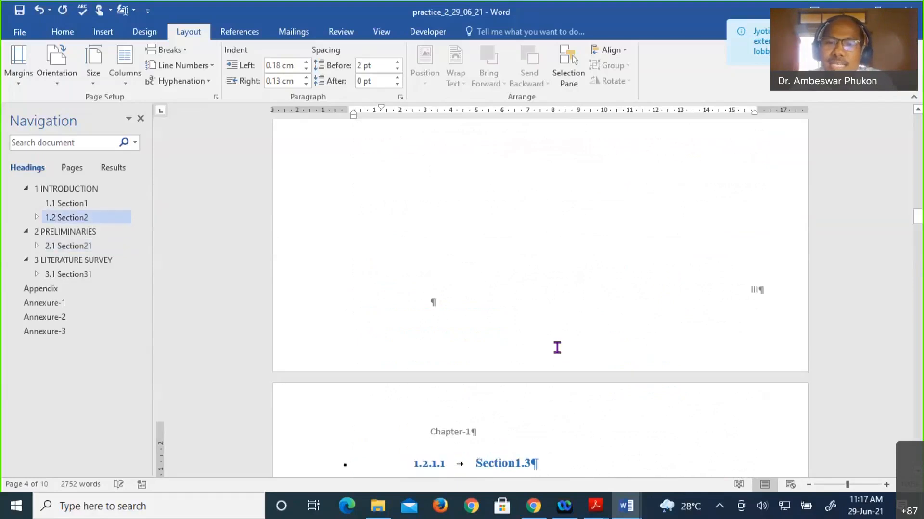
scroll(557, 347, up, 10)
scroll(577, 317, down, 3)
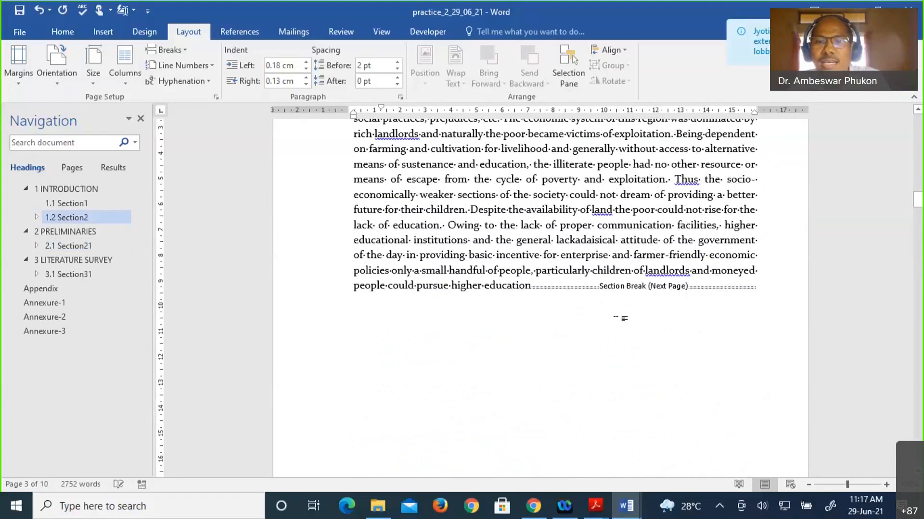
key(Delete)
key(Delete)
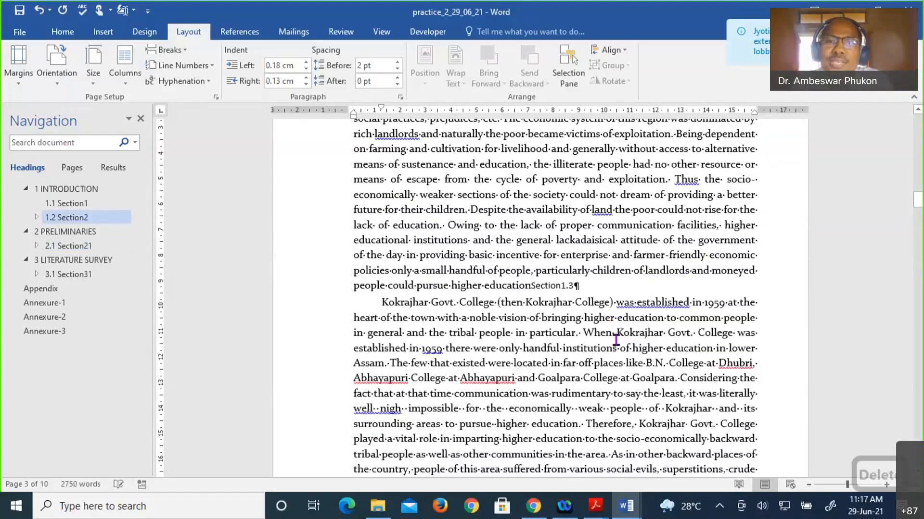
key(ctrl+z)
scroll(616, 340, down, 4)
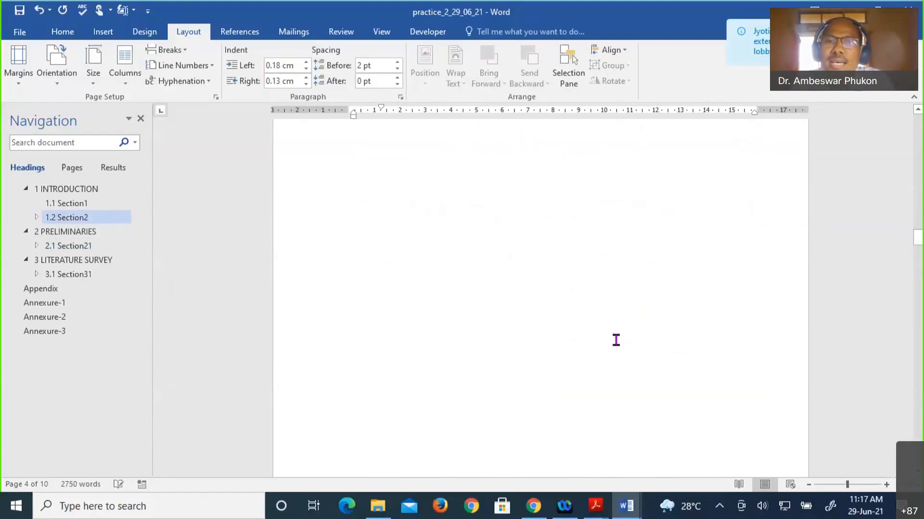
scroll(616, 340, up, 6)
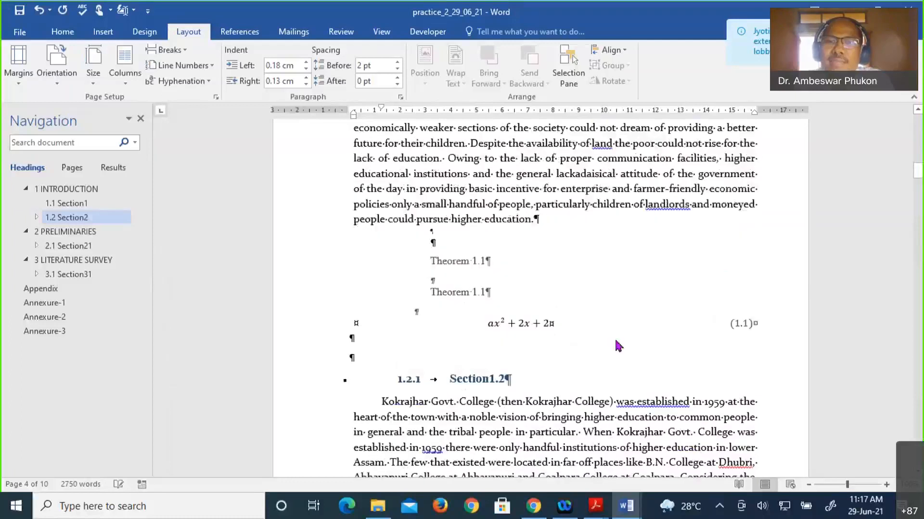
scroll(616, 340, down, 5)
scroll(616, 340, up, 10)
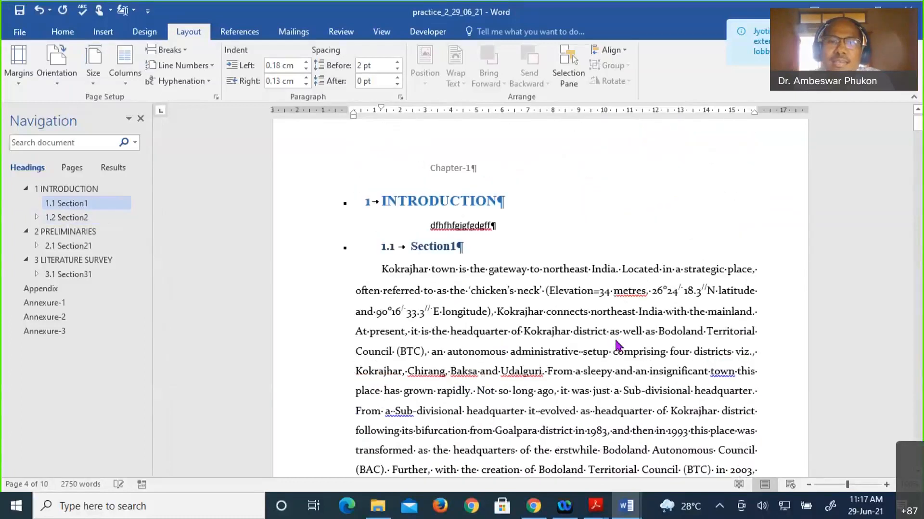
- Delete the page break after the 2.1.1.1.1 Section2 heading, just before the LITERATURE SURVEY chapter
scroll(617, 345, down, 15)
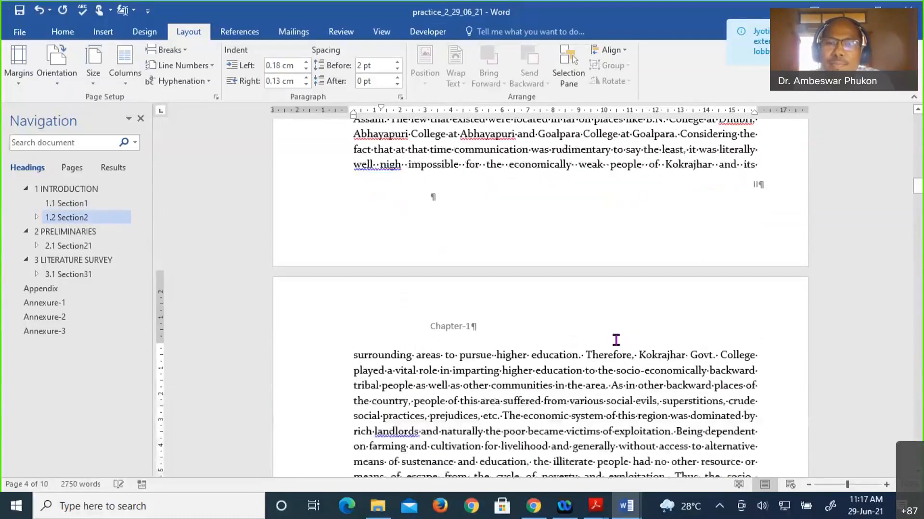
scroll(615, 339, down, 10)
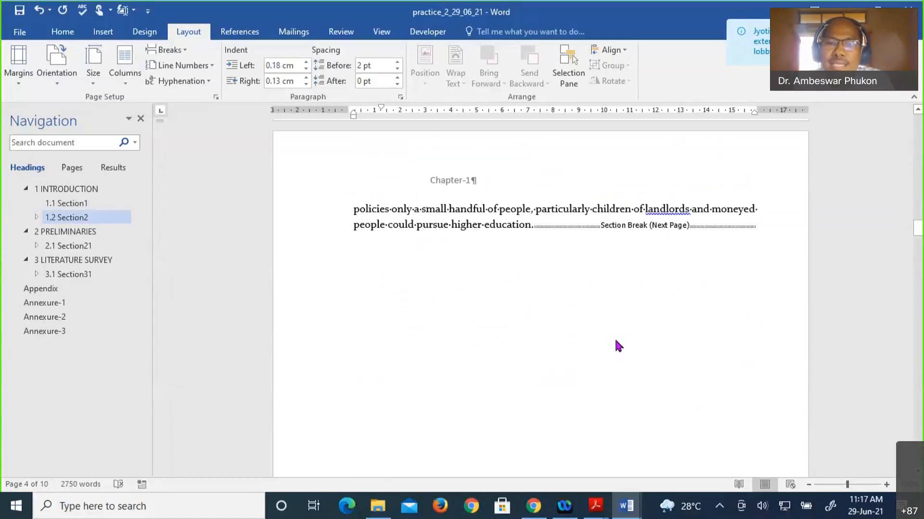
scroll(608, 311, down, 8)
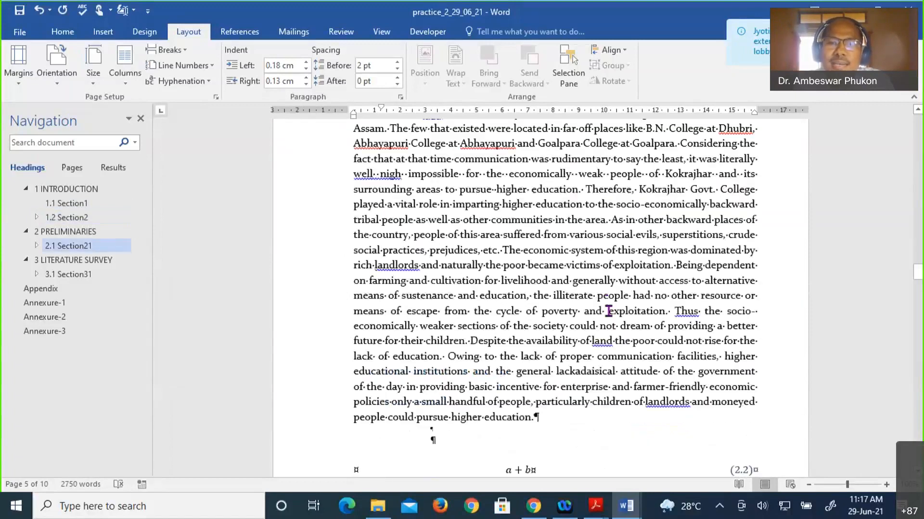
scroll(608, 312, down, 10)
scroll(608, 311, down, 10)
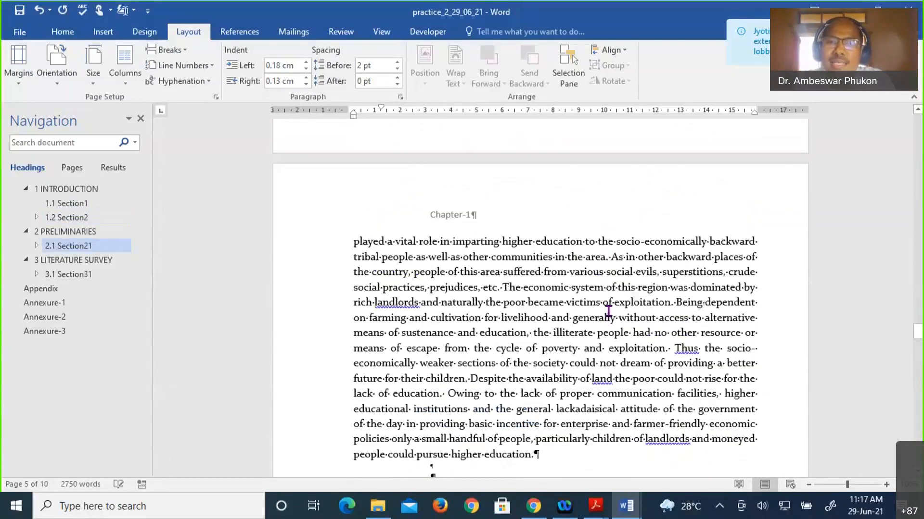
scroll(608, 311, down, 10)
scroll(608, 311, down, 10)
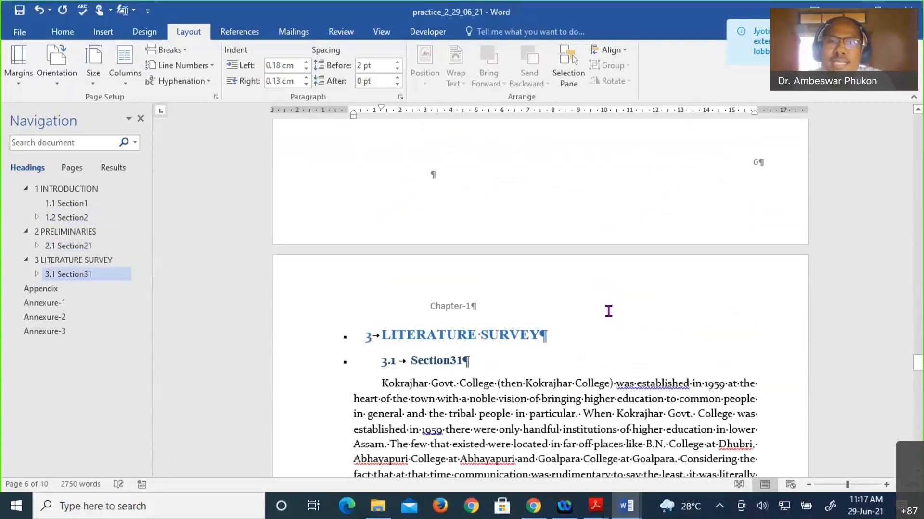
scroll(608, 311, up, 10)
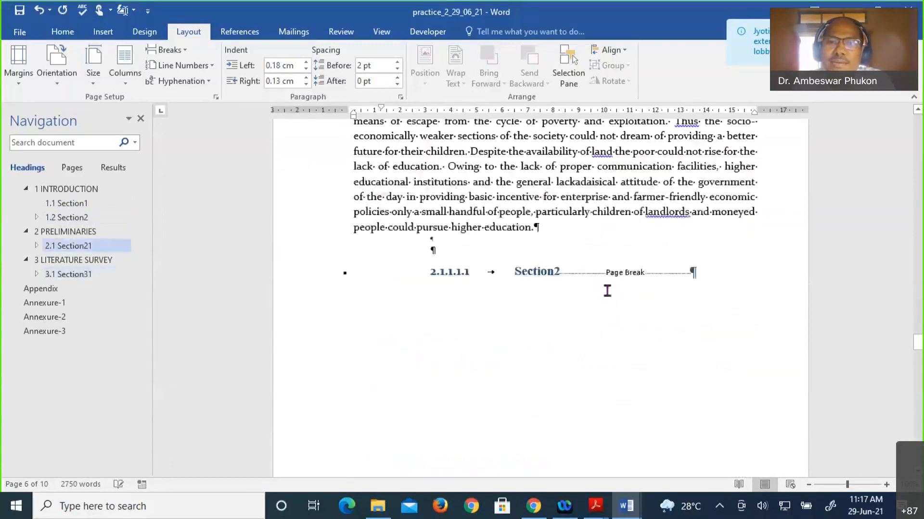
click(604, 274)
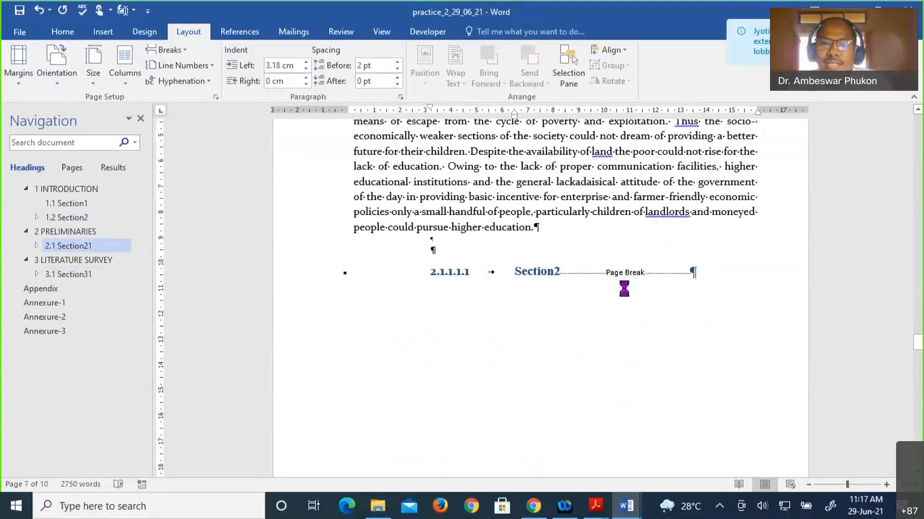
key(Delete)
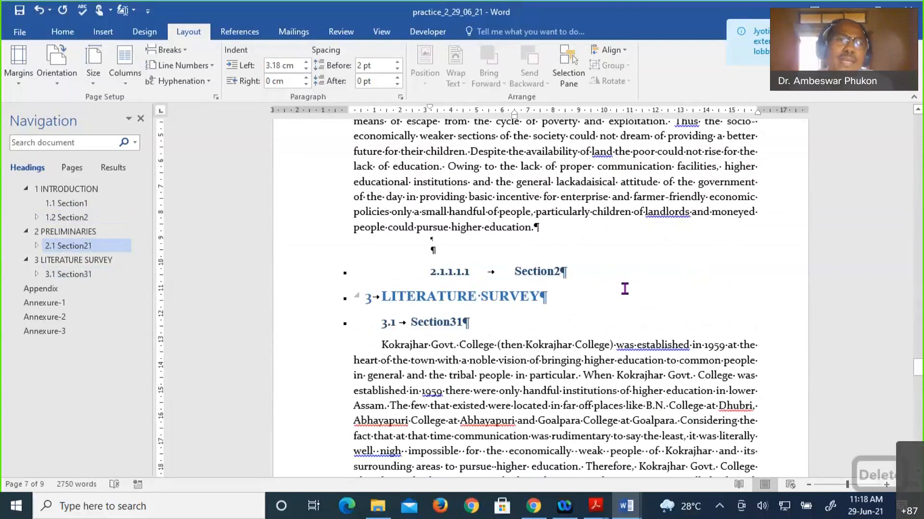
- Insert a next-page section break between the 2.1.1.1.1 Section2 heading and the LITERATURE SURVEY heading, and check the pages around it
click(174, 50)
click(176, 230)
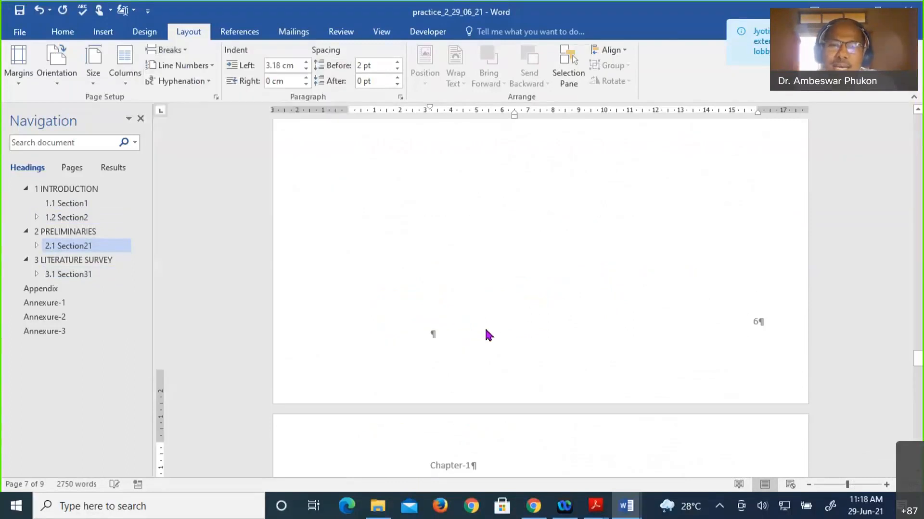
scroll(522, 331, down, 2)
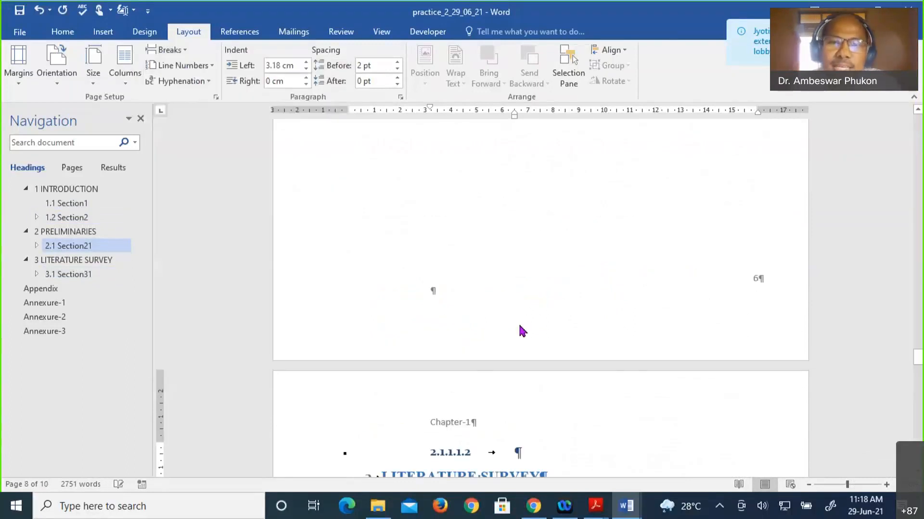
scroll(522, 331, down, 5)
scroll(523, 331, up, 8)
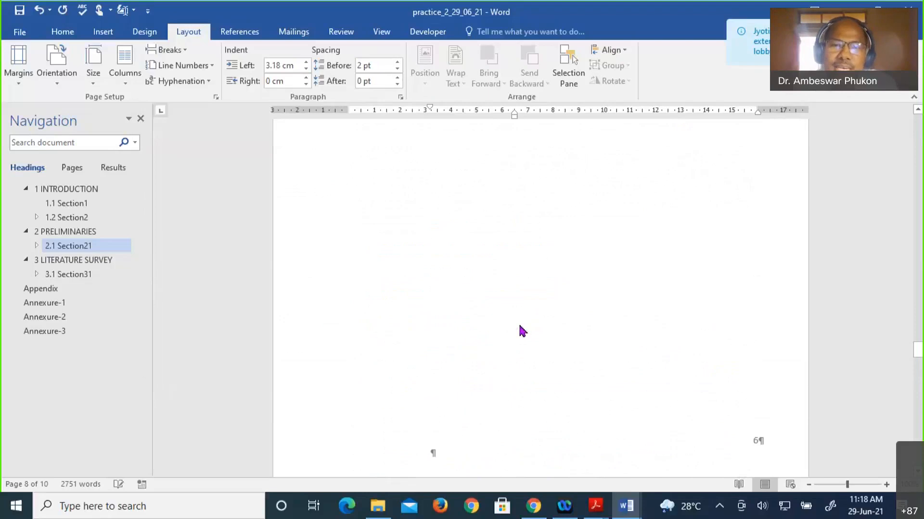
scroll(522, 331, down, 5)
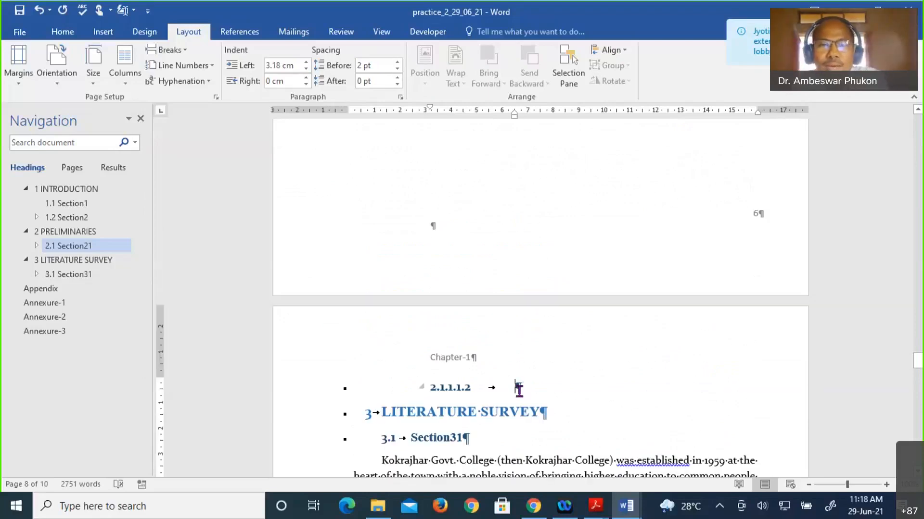
- Remove the empty numbered heading 2.1.1.1.2 and its blank paragraph above the LITERATURE SURVEY heading
key(BackSpace)
key(BackSpace)
key(BackSpace)
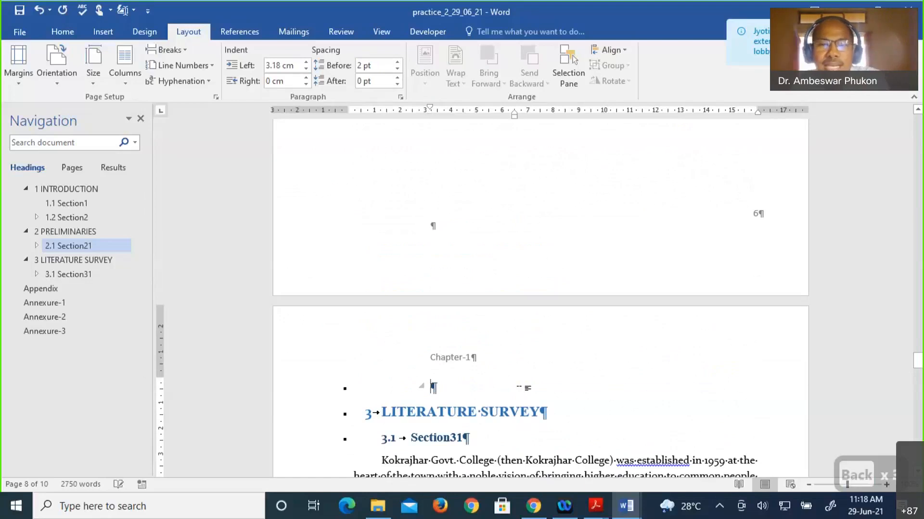
key(Delete)
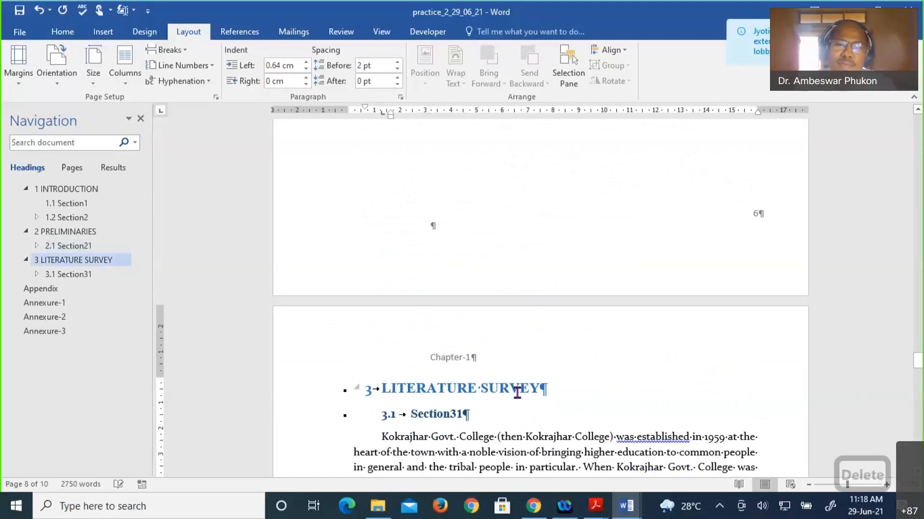
- Return to the INTRODUCTION page and open the Chapter-1 page header for editing
scroll(517, 393, up, 6)
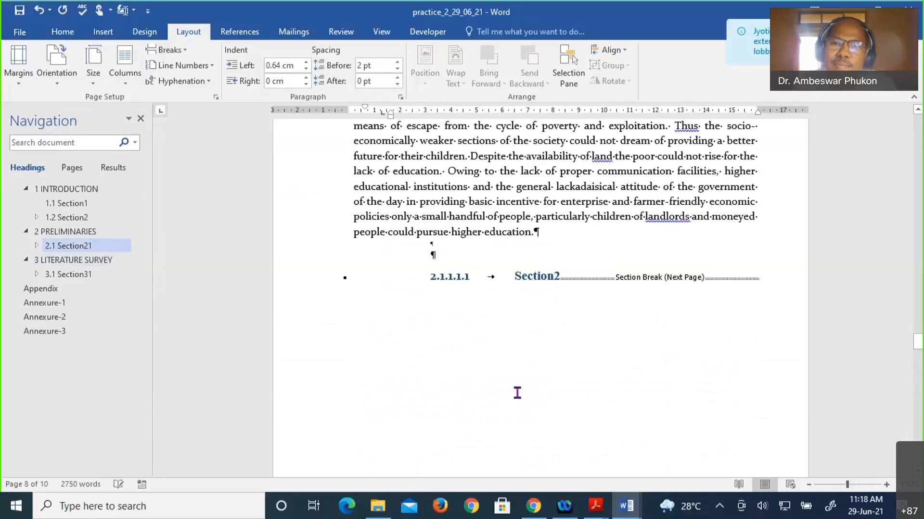
scroll(518, 393, up, 5)
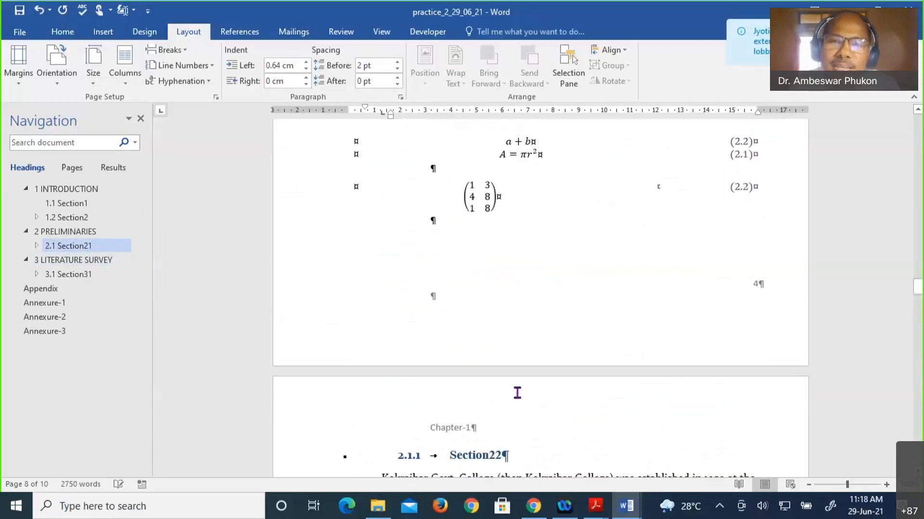
scroll(517, 392, up, 5)
scroll(518, 392, up, 5)
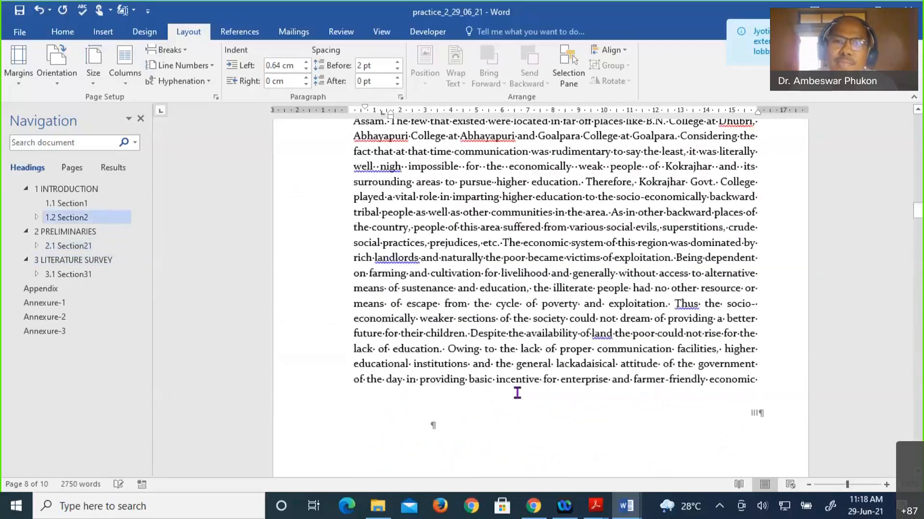
scroll(459, 231, up, 5)
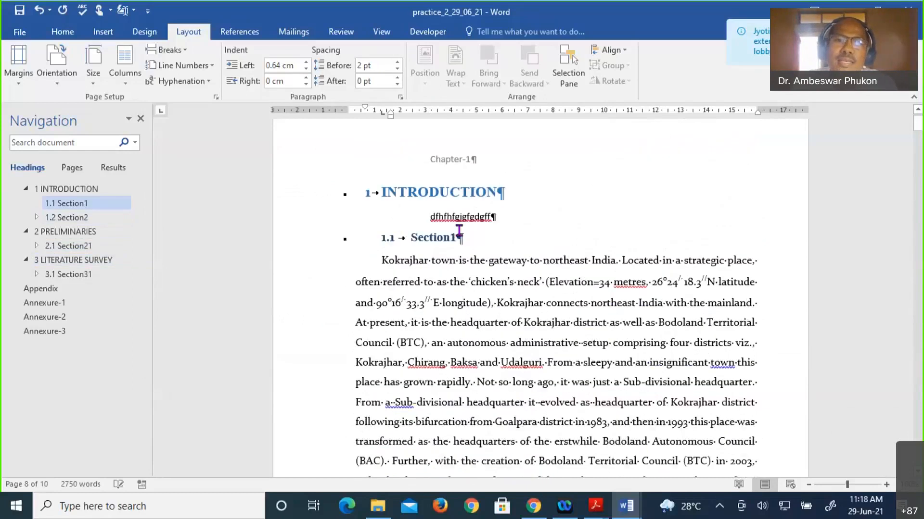
scroll(459, 231, up, 1)
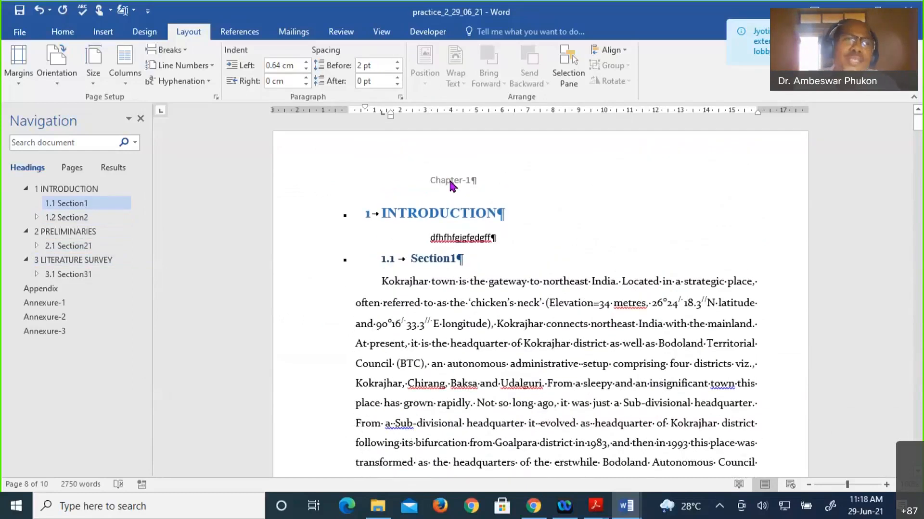
click(102, 34)
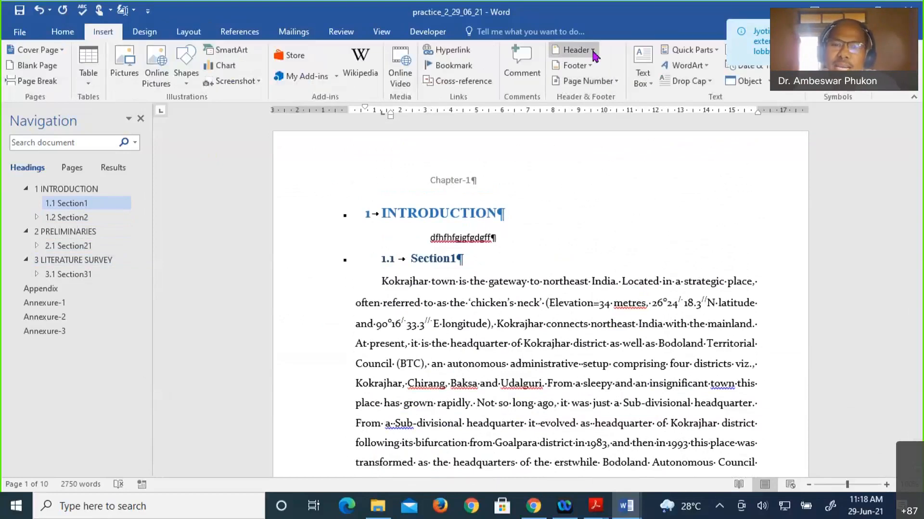
click(594, 56)
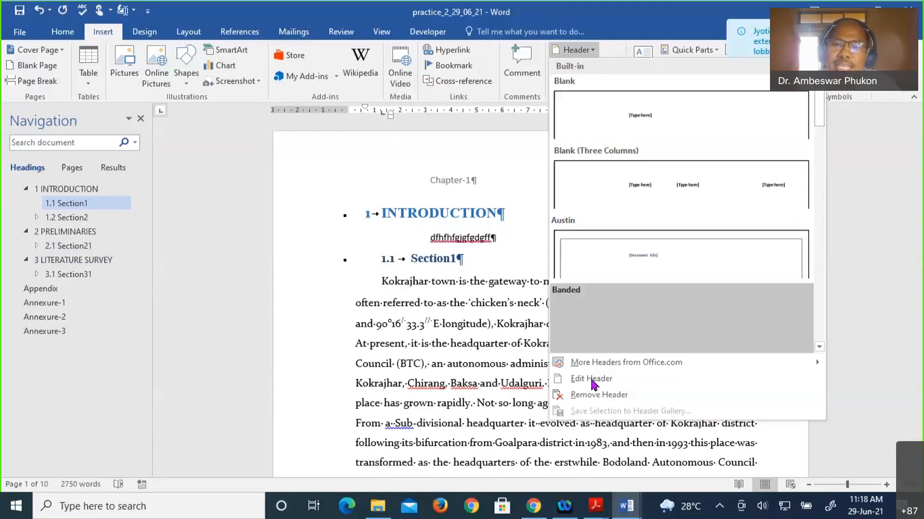
click(591, 379)
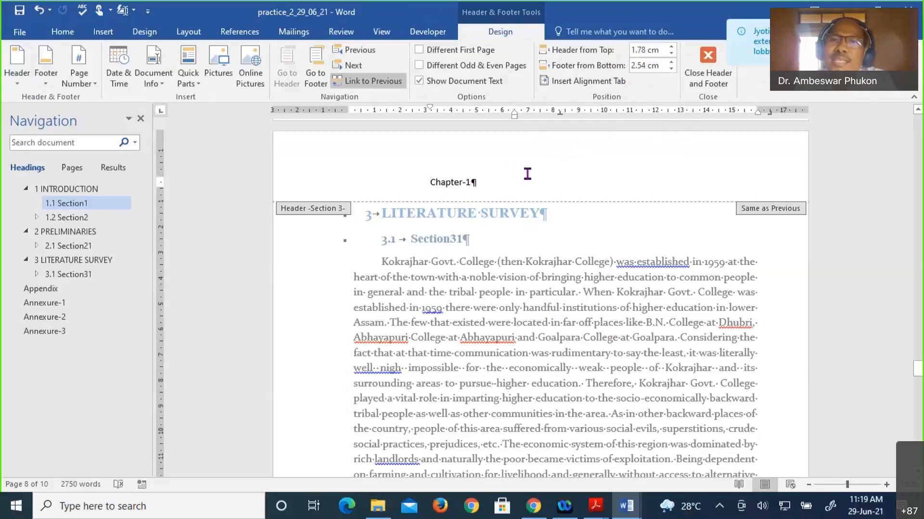
- Try a header distance of 2.1 cm from the page top, and settle on 1.7 cm for the LITERATURE SURVEY section
click(670, 48)
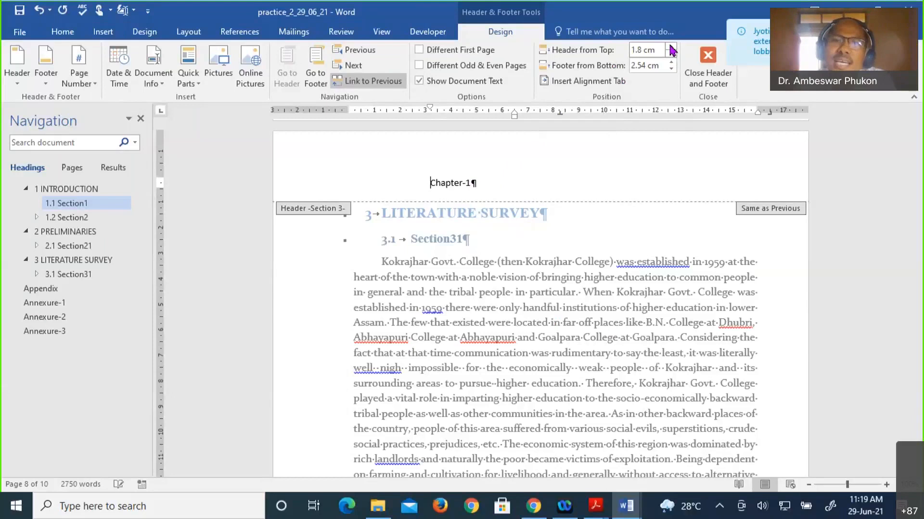
click(670, 47)
click(670, 47)
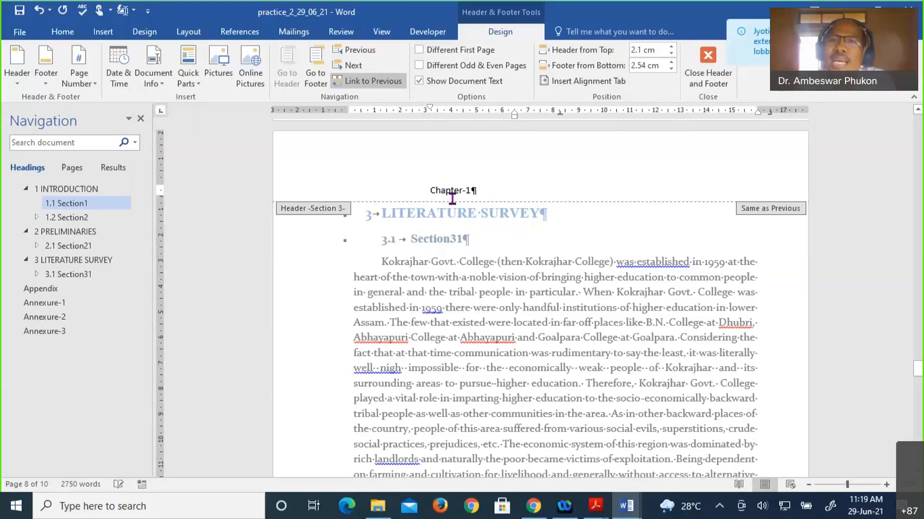
click(670, 56)
click(671, 57)
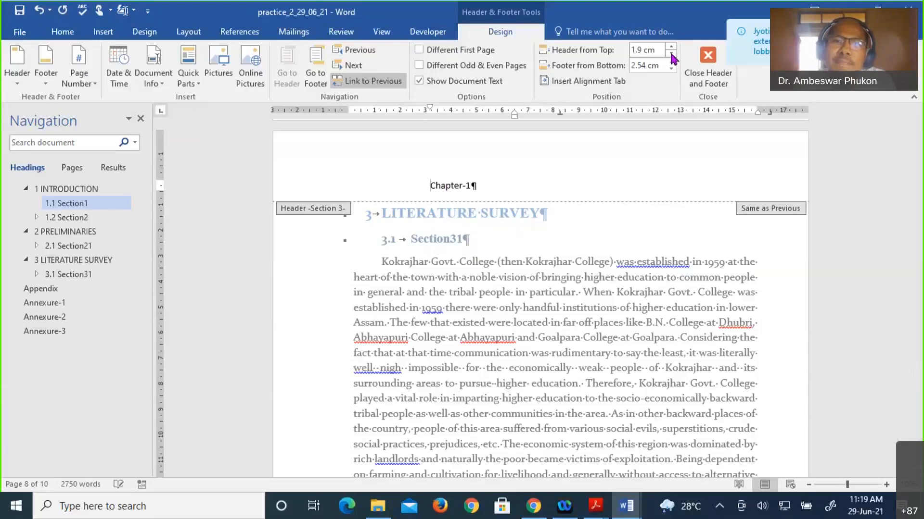
click(671, 56)
click(671, 56)
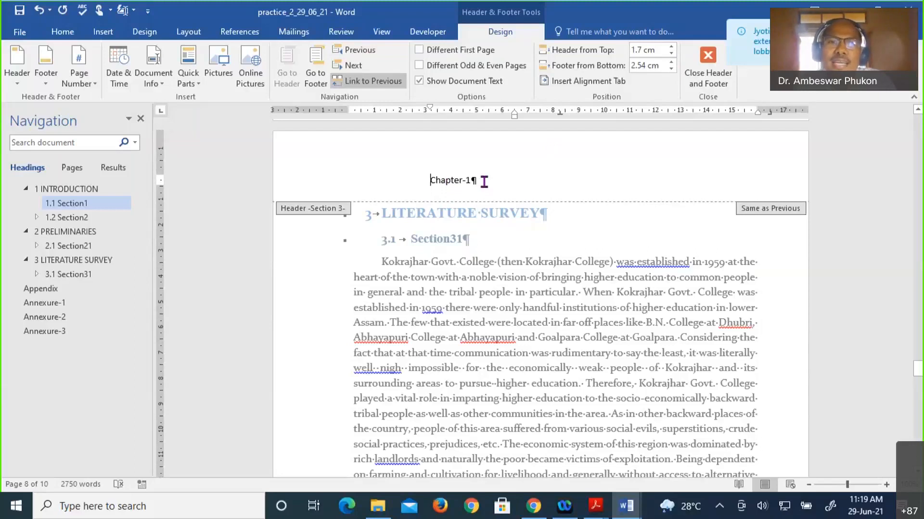
- Remove the Chapter-1 header text above the LITERATURE SURVEY heading using the Remove Header command
drag(423, 181, 501, 184)
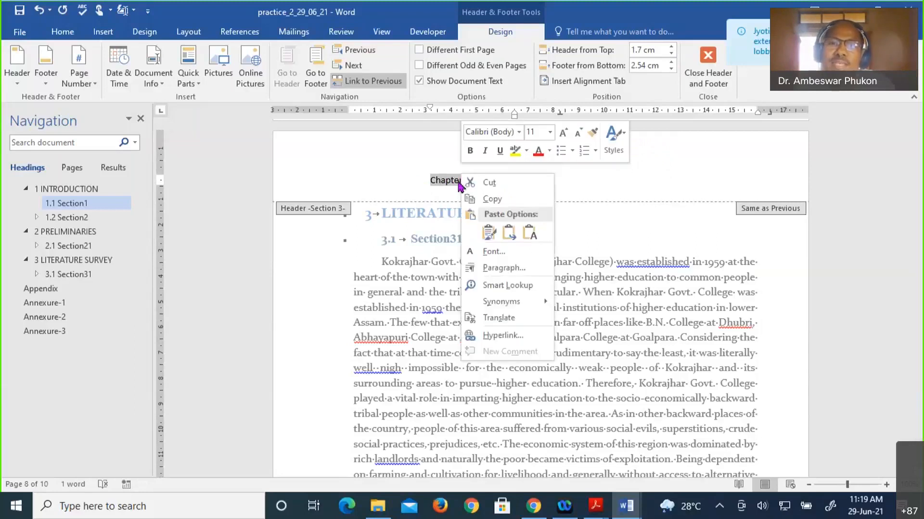
click(621, 195)
click(558, 111)
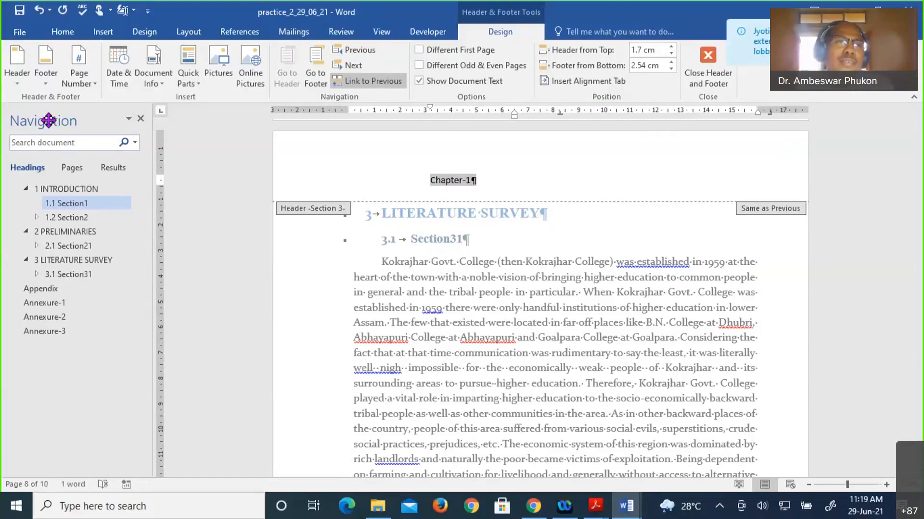
click(19, 84)
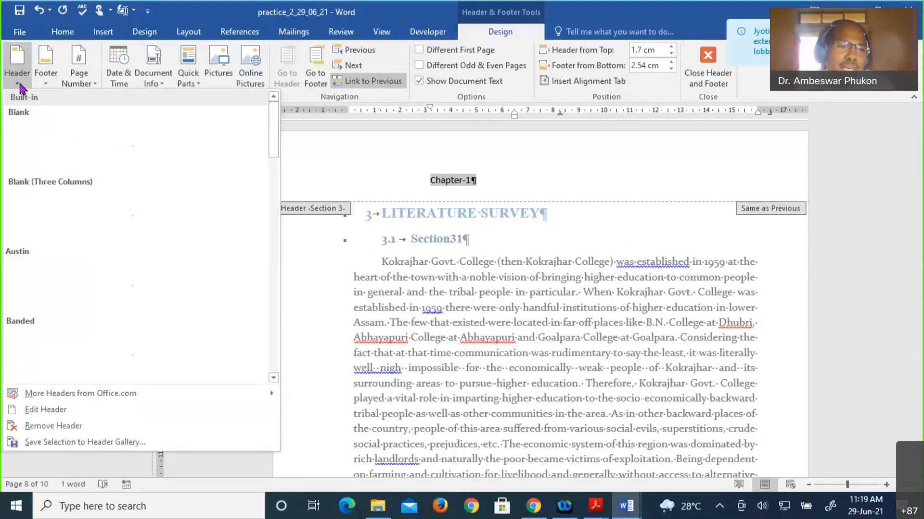
click(88, 428)
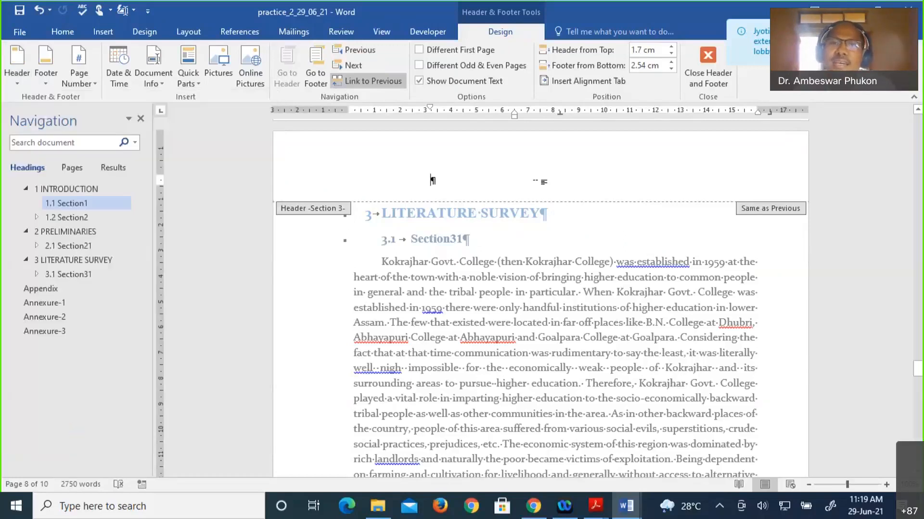
- Look at the Alignment Tab options for the LITERATURE SURVEY header, and close them without inserting a tab
click(546, 83)
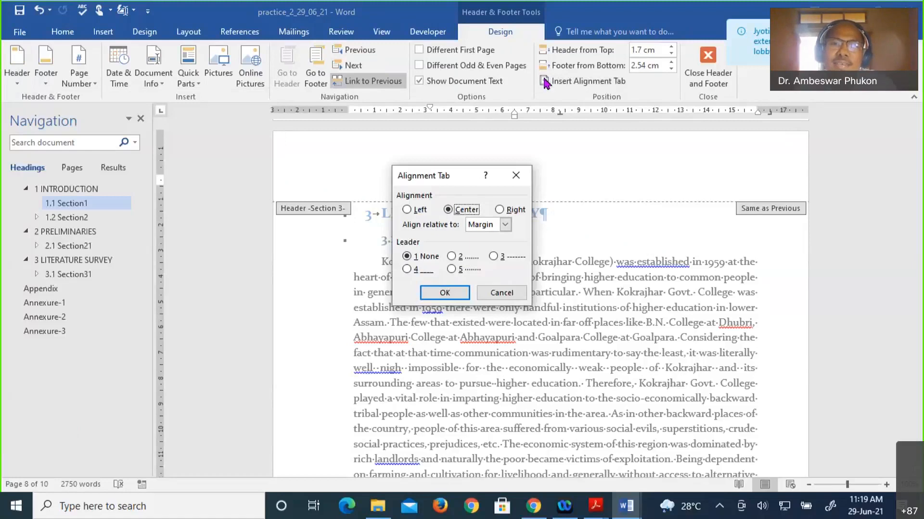
click(514, 177)
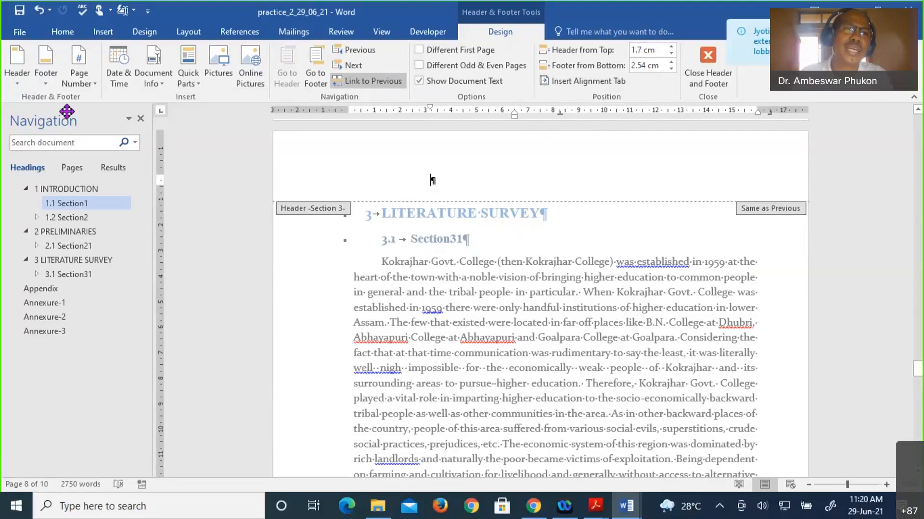
- Browse the built-in header designs and insert the Blank (Three Columns) header above the LITERATURE SURVEY heading
click(17, 79)
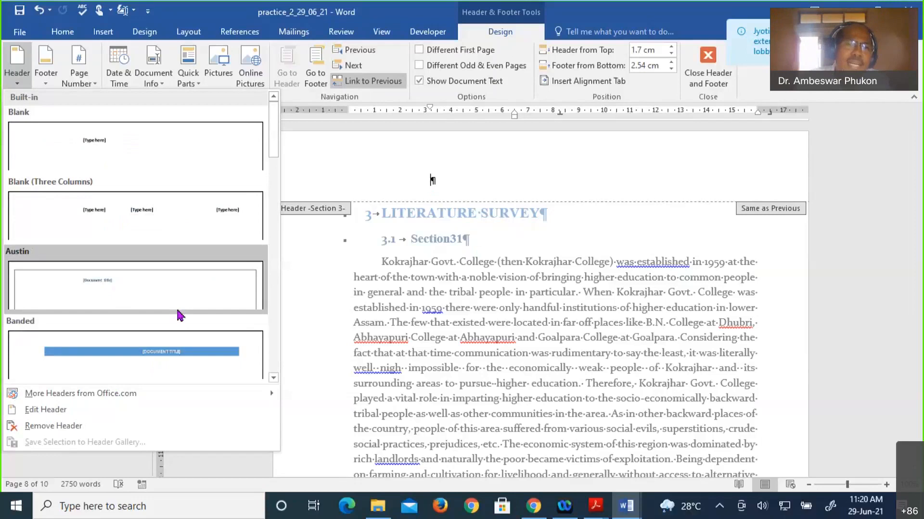
scroll(177, 315, down, 3)
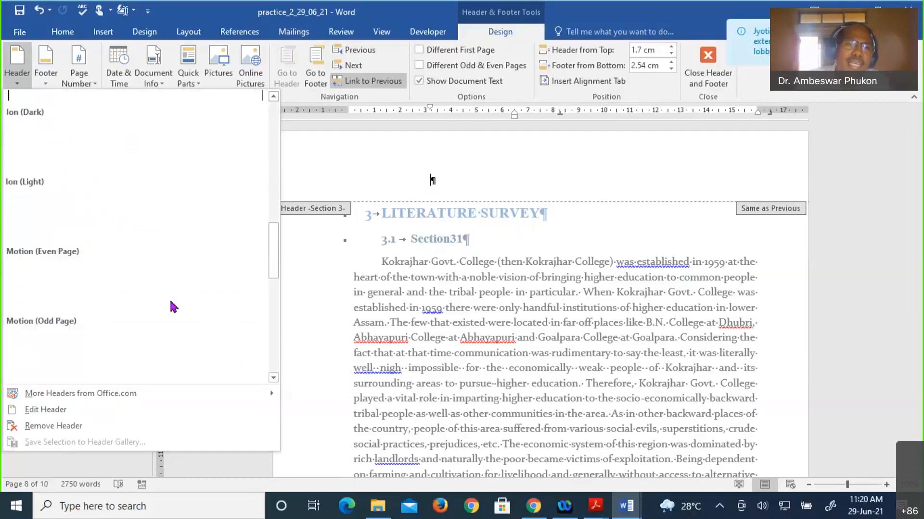
scroll(173, 306, down, 3)
scroll(181, 251, down, 3)
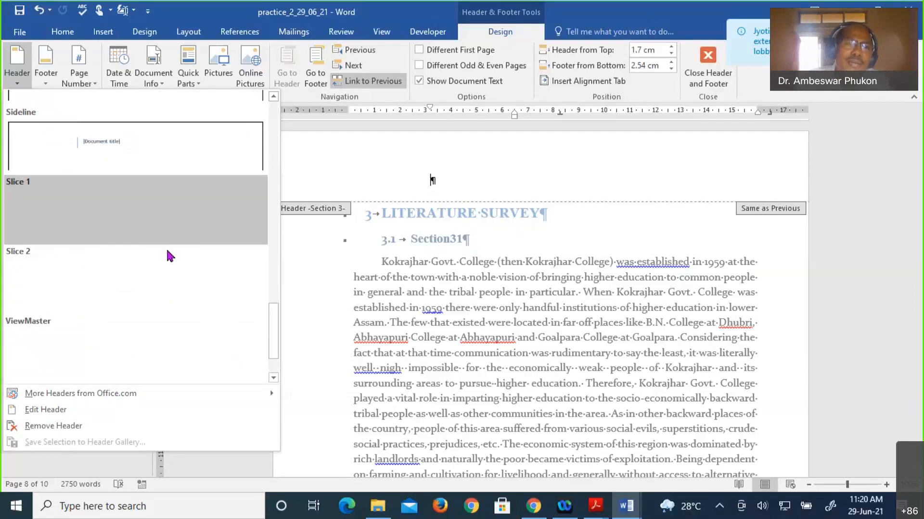
scroll(170, 256, down, 1)
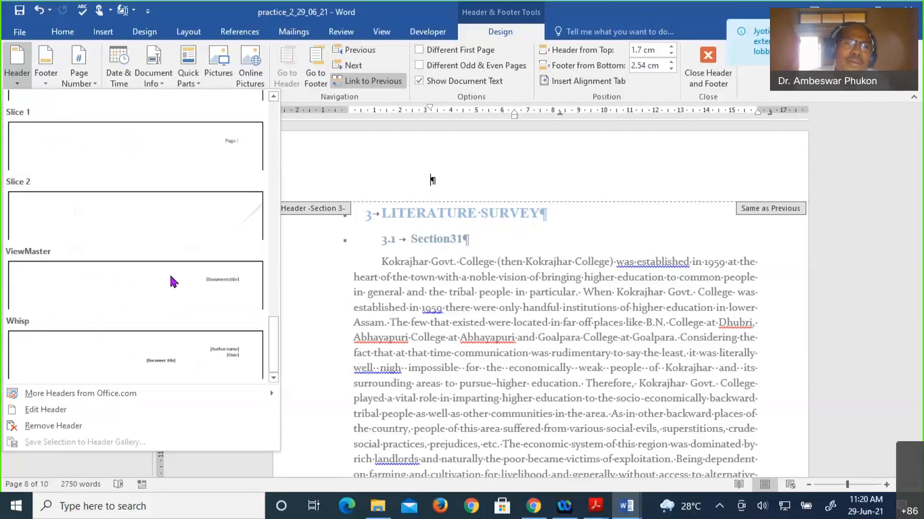
scroll(173, 282, up, 15)
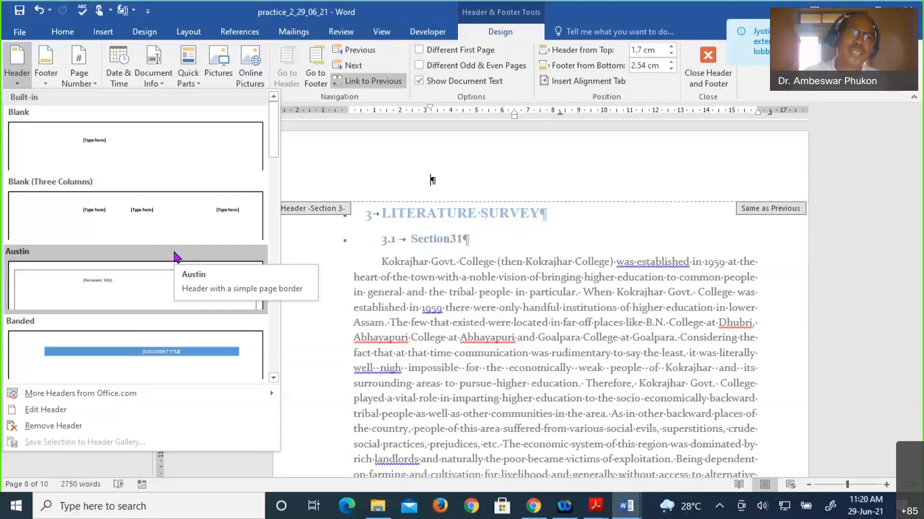
click(132, 221)
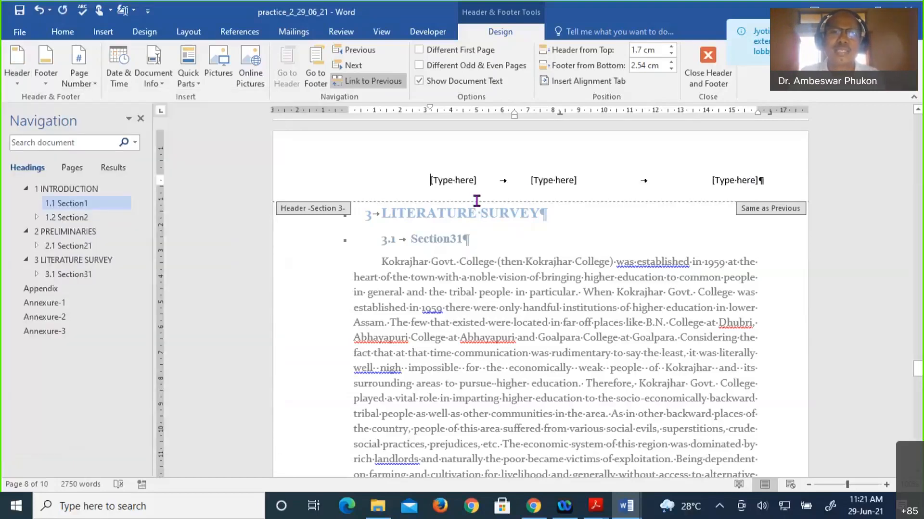
- Fill the three header placeholders with the sample texts ccbbvcvch, cgjgjg and dfdhfgfg
click(429, 181)
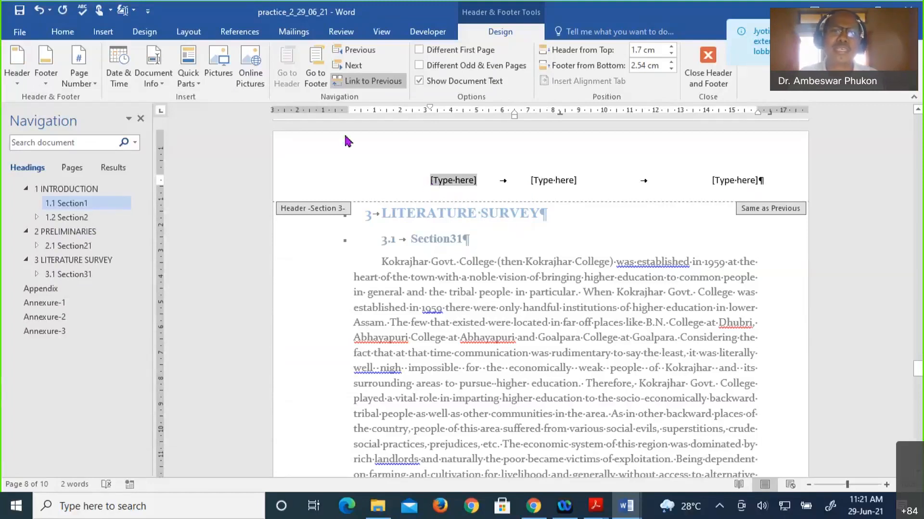
click(80, 35)
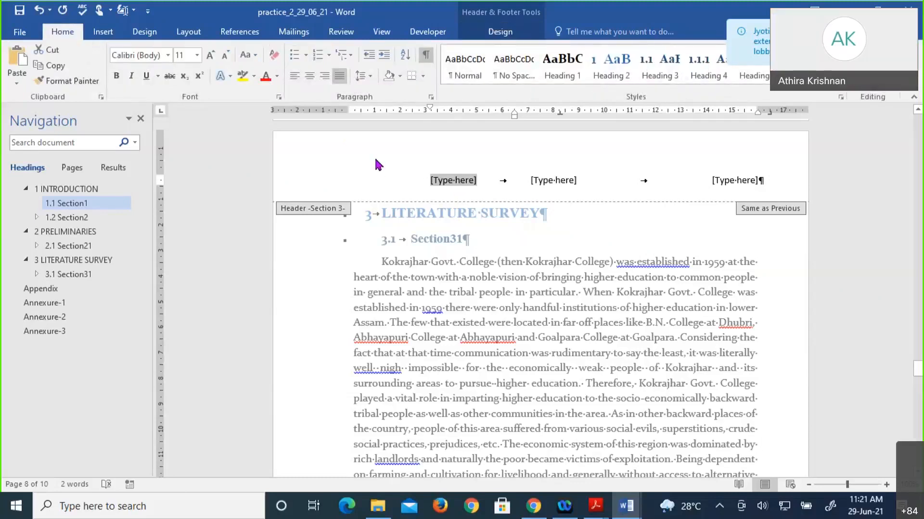
click(548, 181)
click(469, 189)
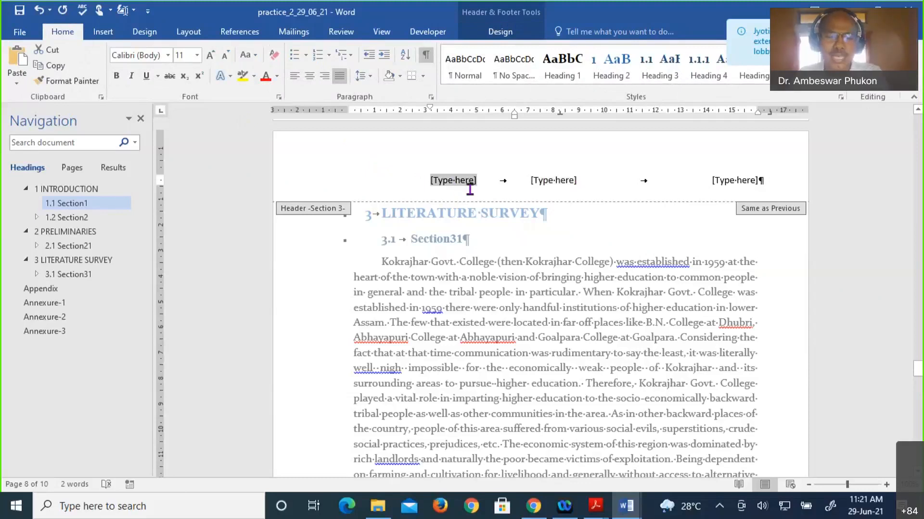
text(ccbbvcvc)
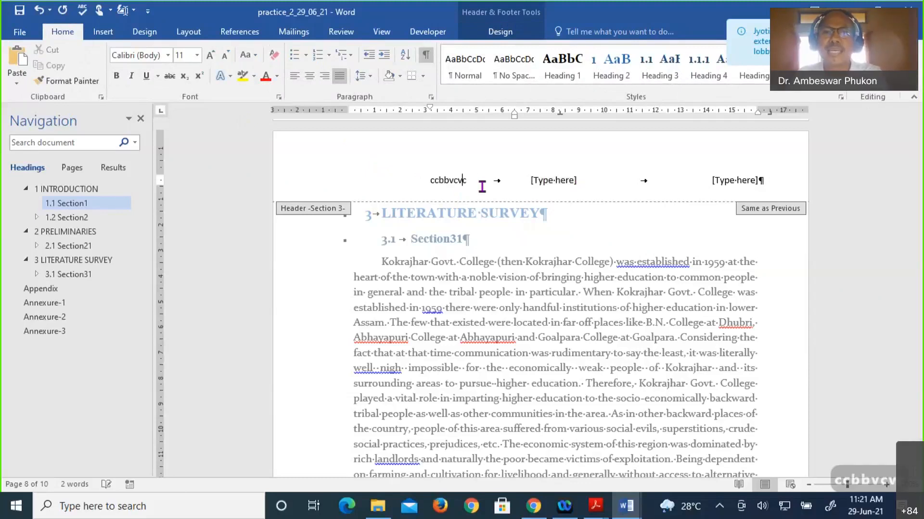
text(h)
click(548, 178)
text(c)
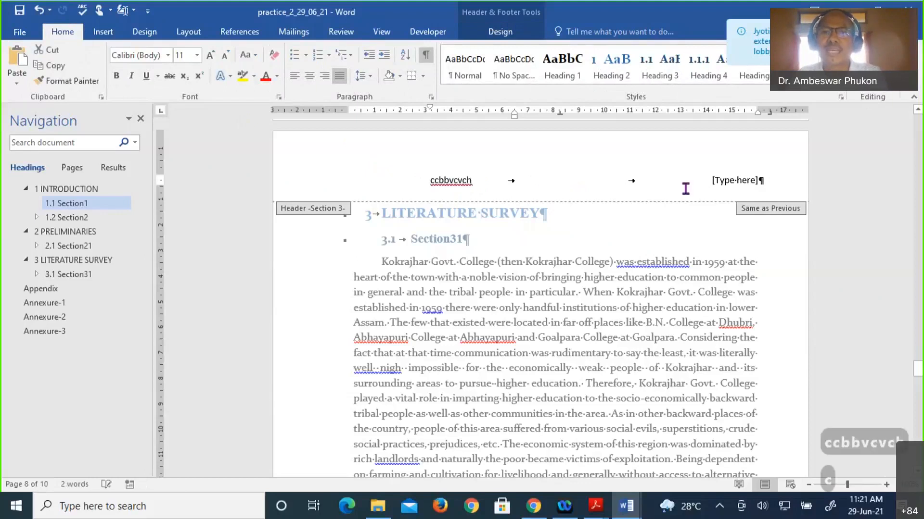
text(gjgjg)
click(745, 182)
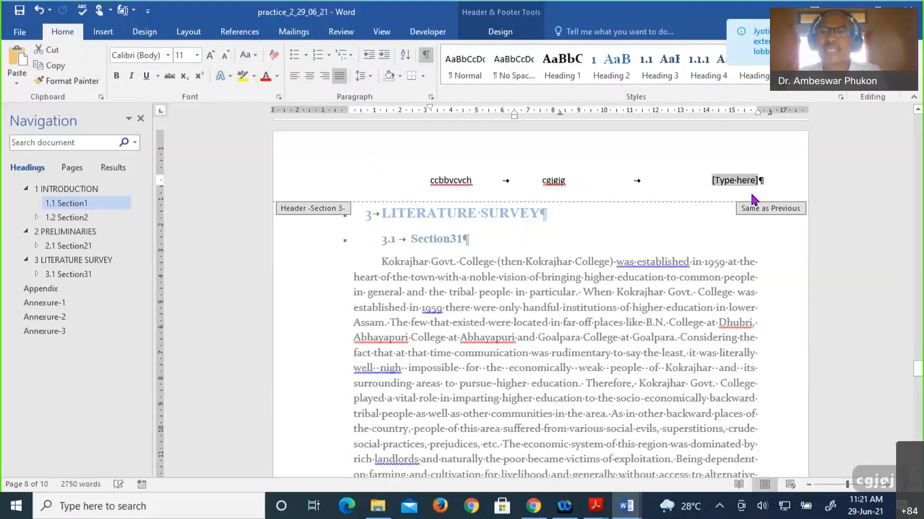
text(dfdhfgfg)
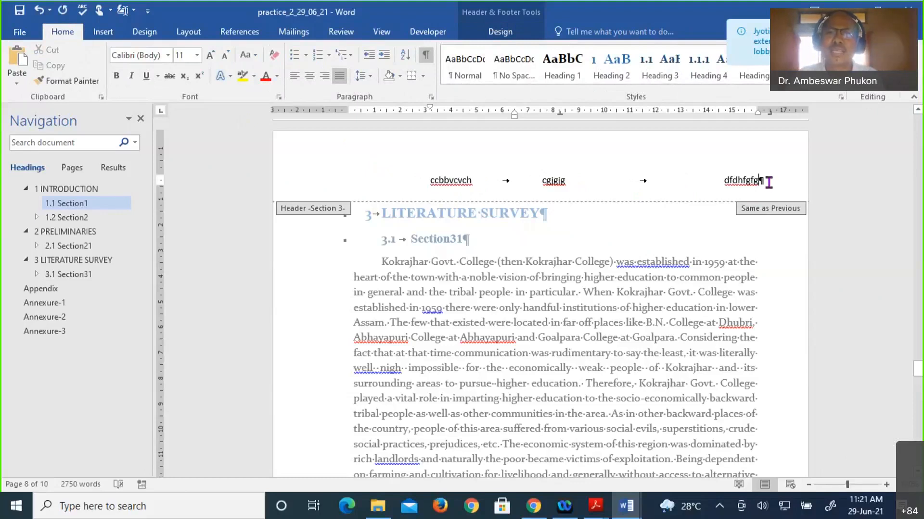
- Replace the whole three-column header text above LITERATURE SURVEY with Chapter-1
drag(513, 204, 408, 195)
drag(499, 123, 498, 124)
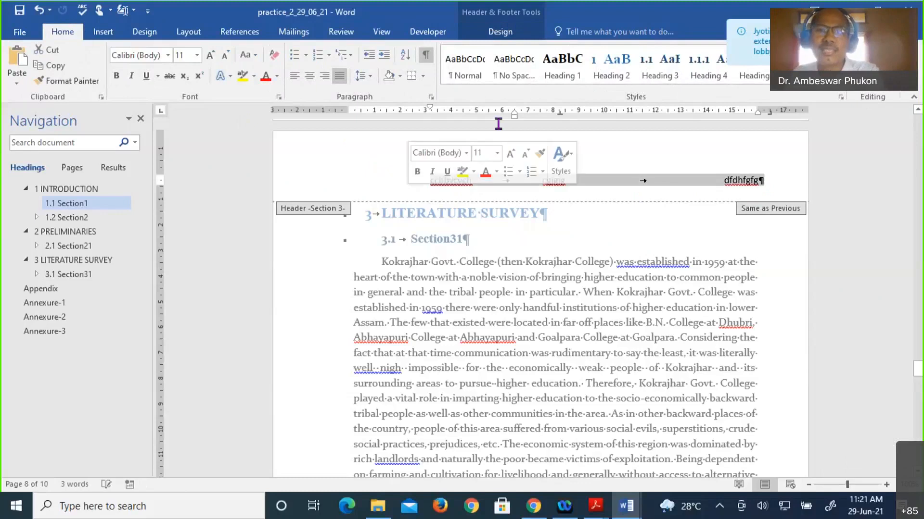
key(Delete)
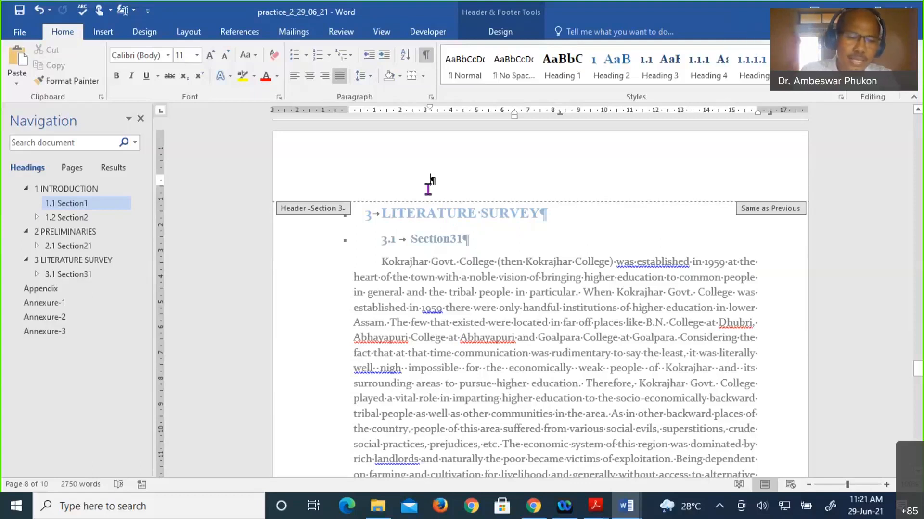
key(ctrl+z)
text(ha)
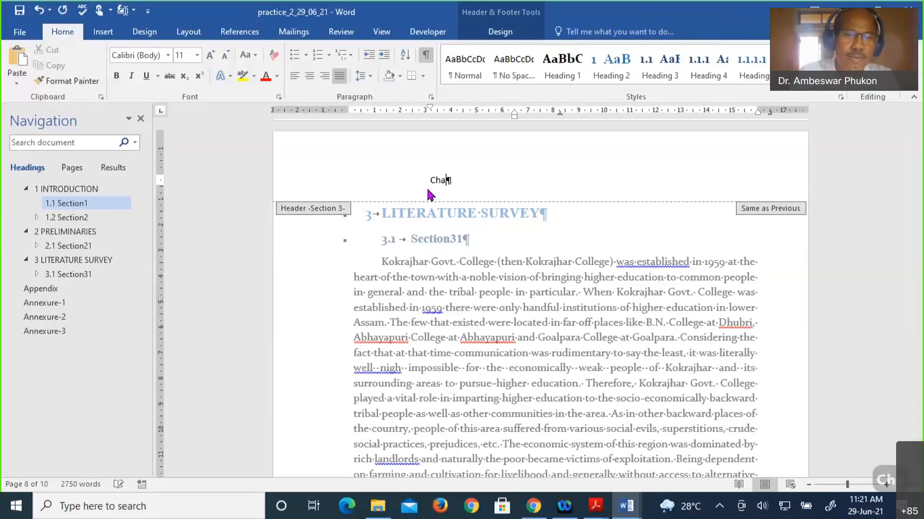
text(pter-1)
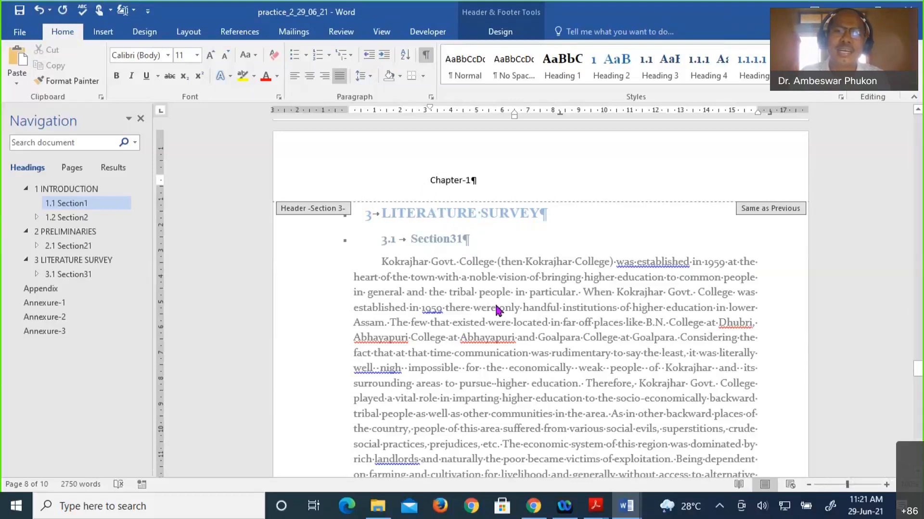
- Open the Appendix page's Section 4 first-page header for editing and unlink it from the previous section
scroll(494, 302, down, 10)
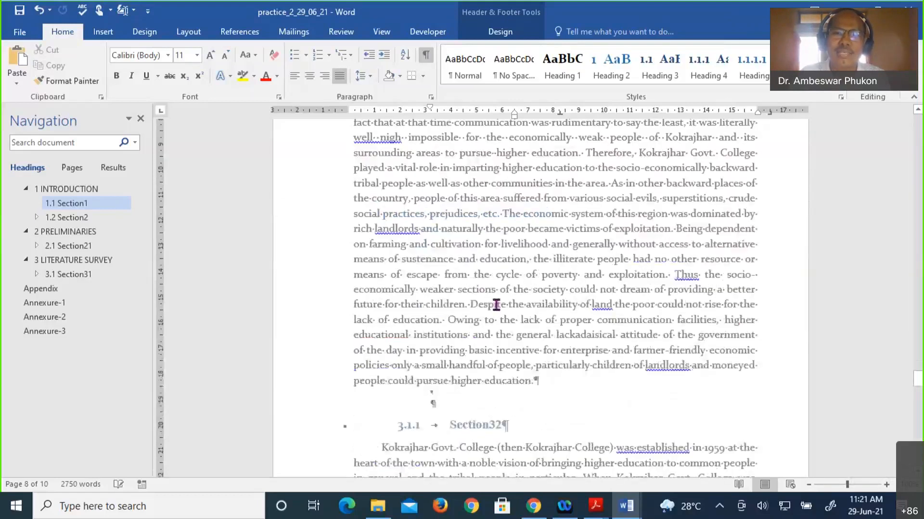
scroll(500, 302, down, 2)
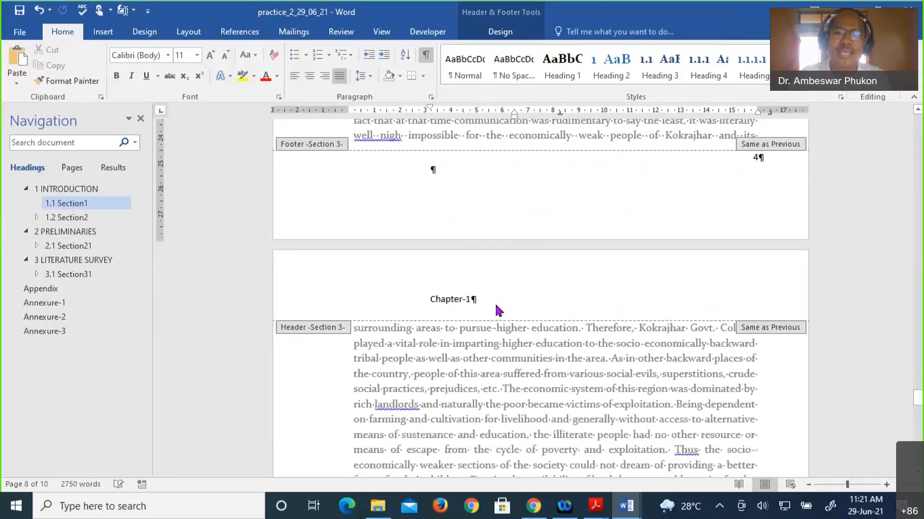
scroll(499, 310, down, 7)
scroll(497, 305, down, 7)
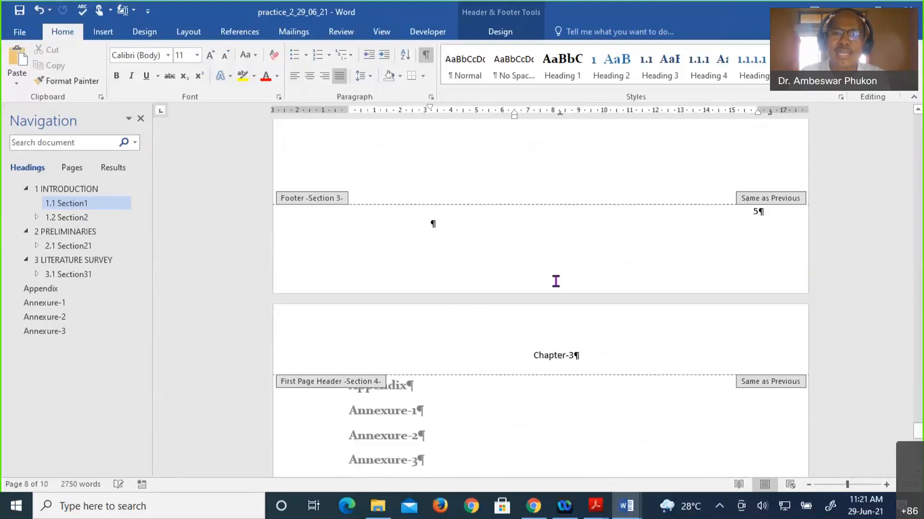
scroll(556, 284, up, 4)
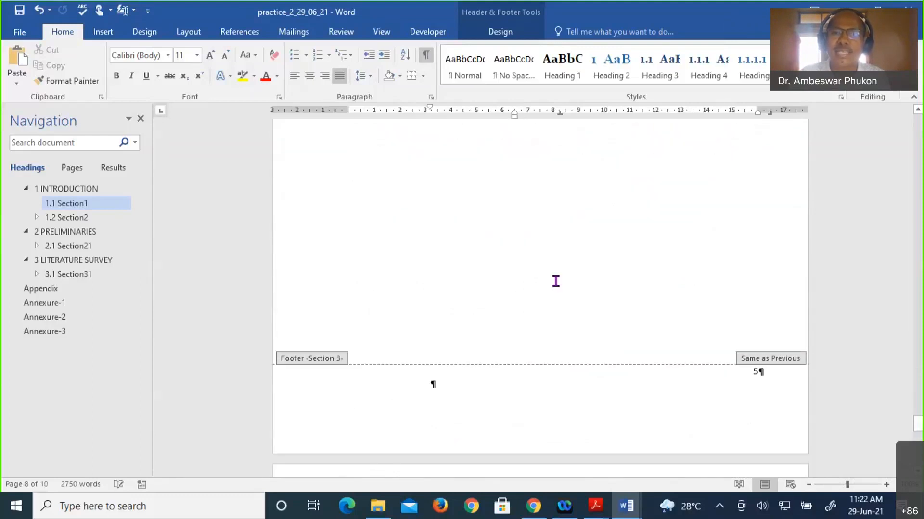
scroll(556, 281, down, 4)
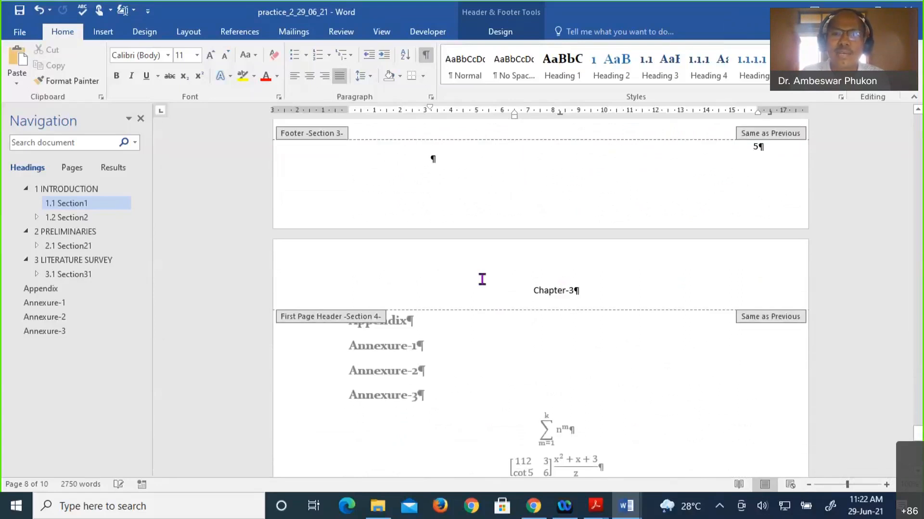
click(557, 295)
click(557, 295)
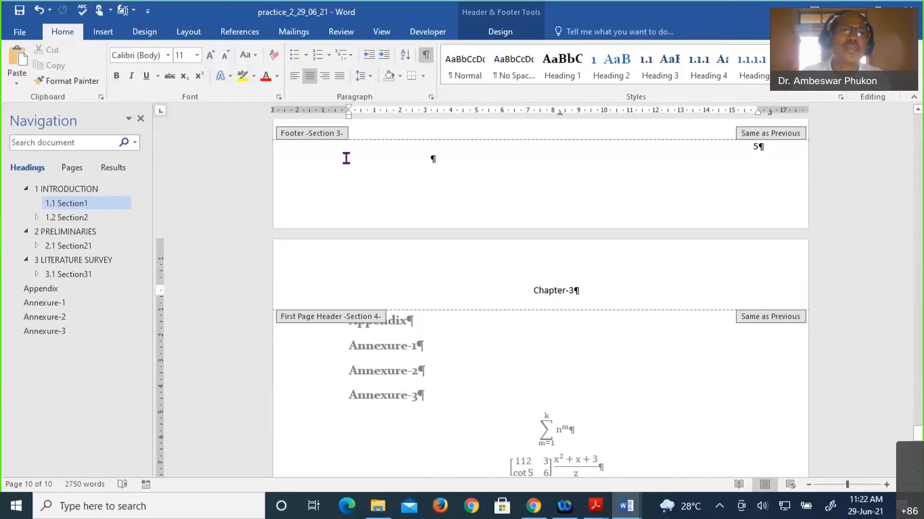
click(106, 33)
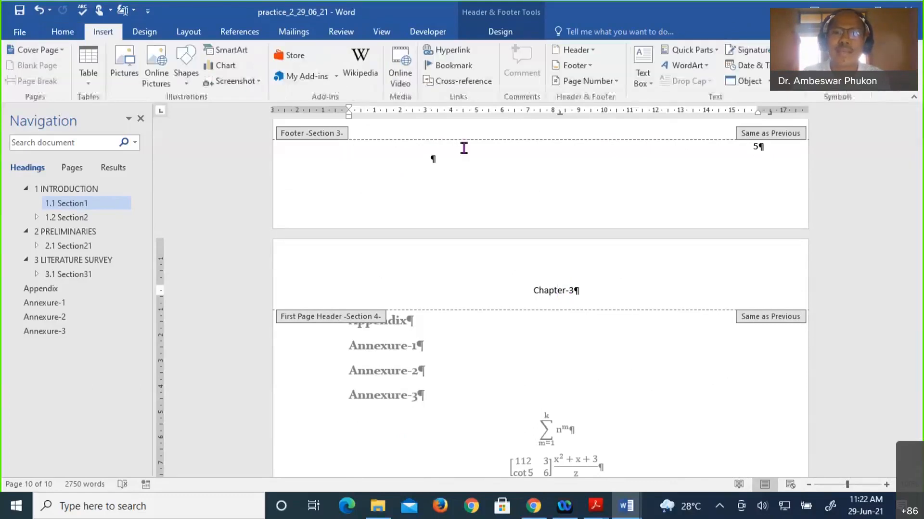
click(569, 294)
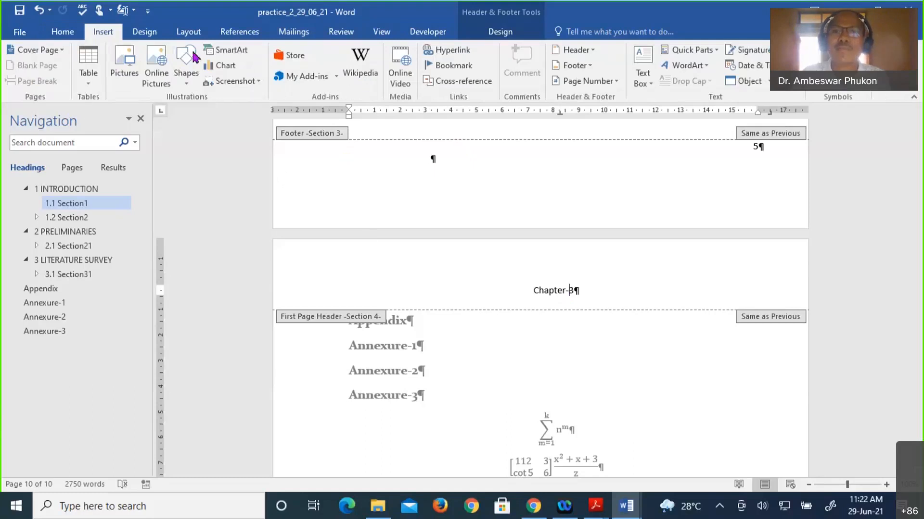
click(597, 51)
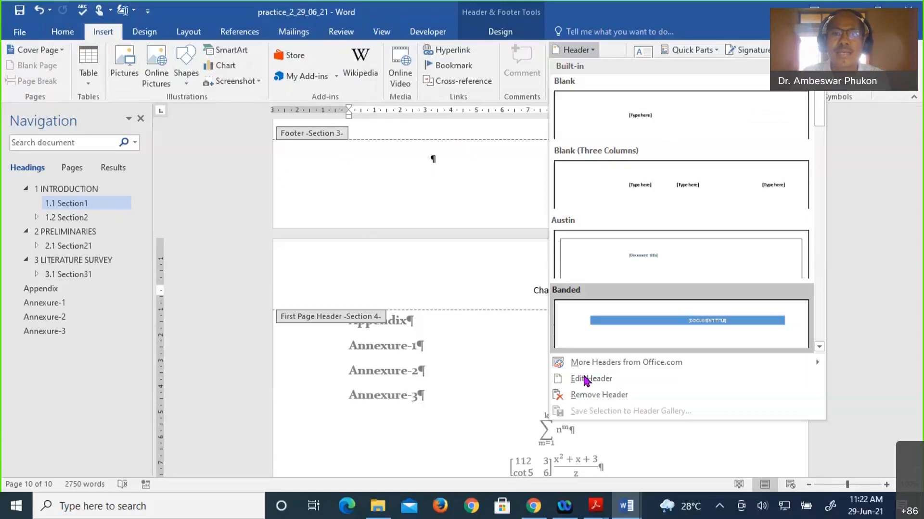
click(586, 380)
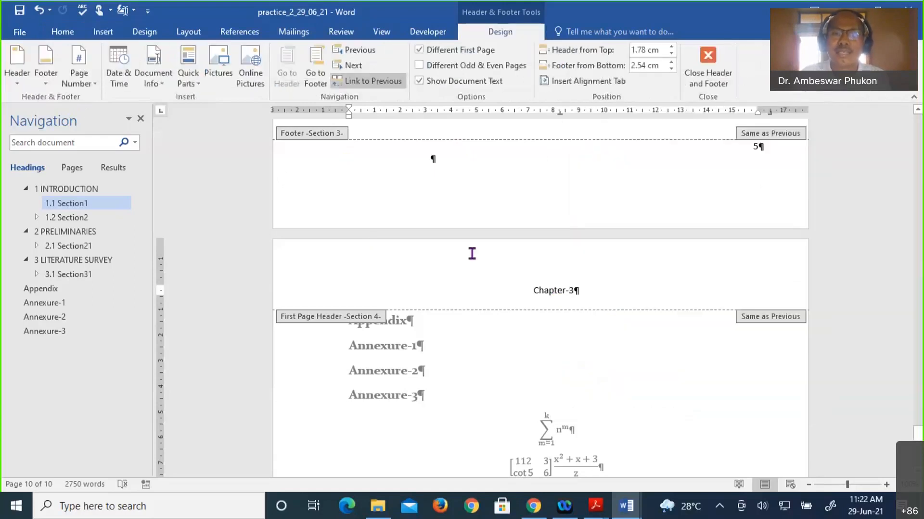
click(370, 82)
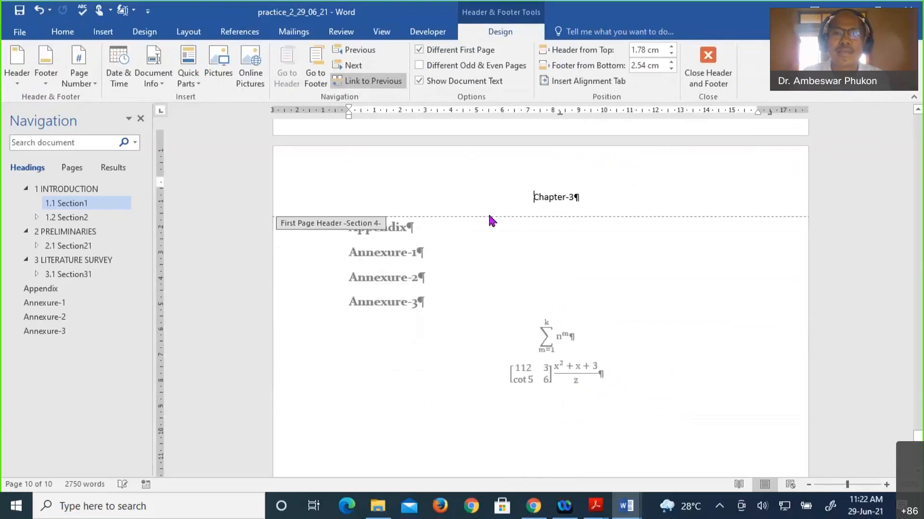
- Delete the Chapter-3 text from the Appendix page's first-page header
scroll(591, 239, up, 2)
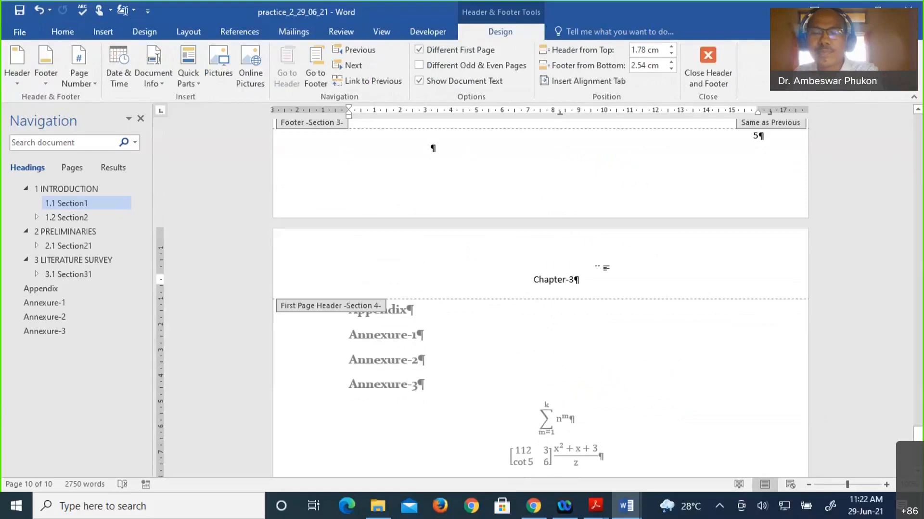
key(BackSpace)
key(BackSpace)
key(BackSpace)
key(BackSpace)
key(BackSpace)
key(BackSpace)
key(BackSpace)
key(BackSpace)
key(BackSpace)
scroll(600, 277, down, 8)
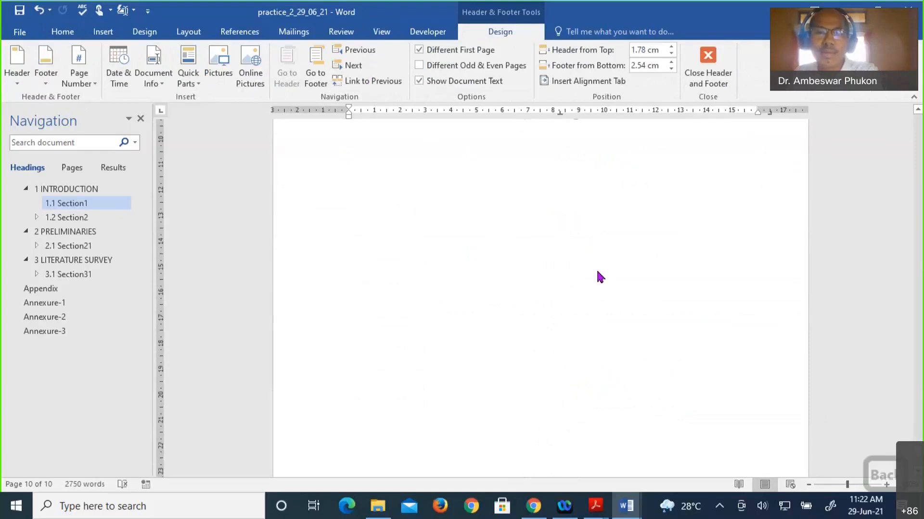
scroll(599, 277, down, 4)
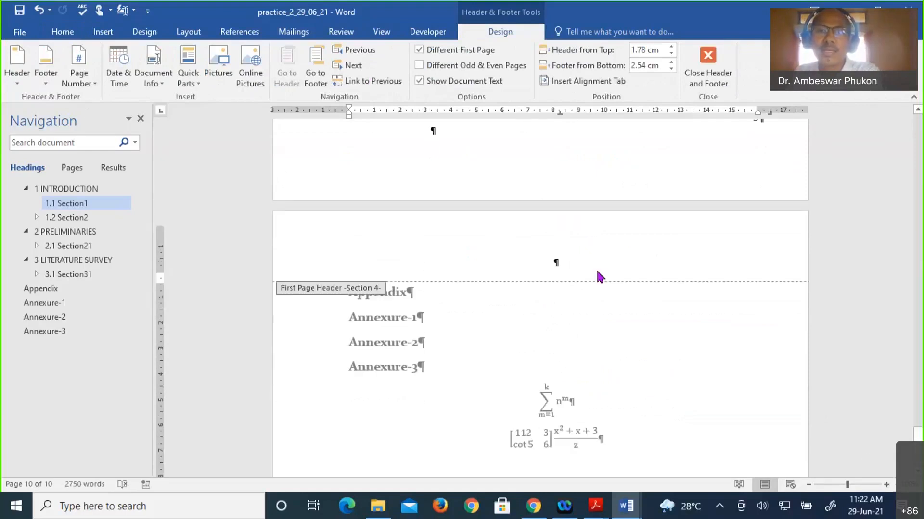
- Review the page headers between the Appendix and the LITERATURE SURVEY chapter, comparing Section 4 with Section 3
scroll(600, 277, up, 10)
scroll(597, 271, up, 7)
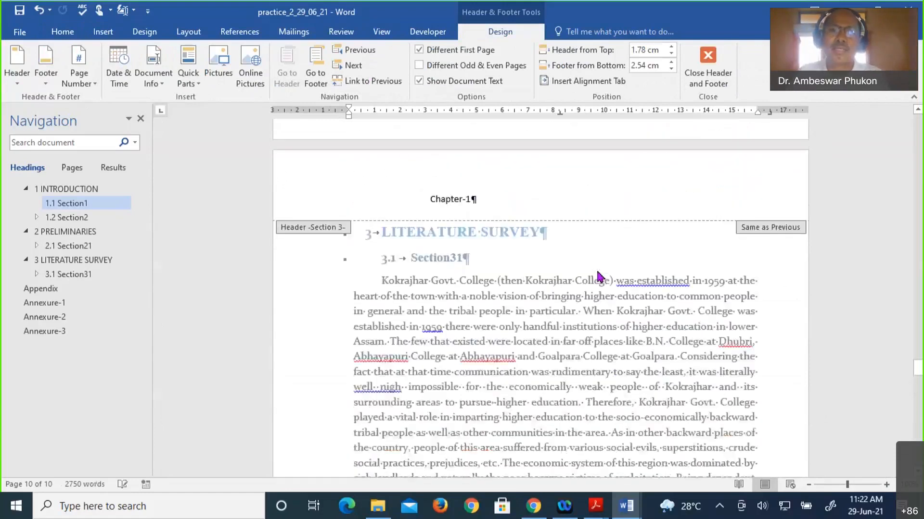
scroll(600, 277, down, 1)
scroll(598, 273, up, 6)
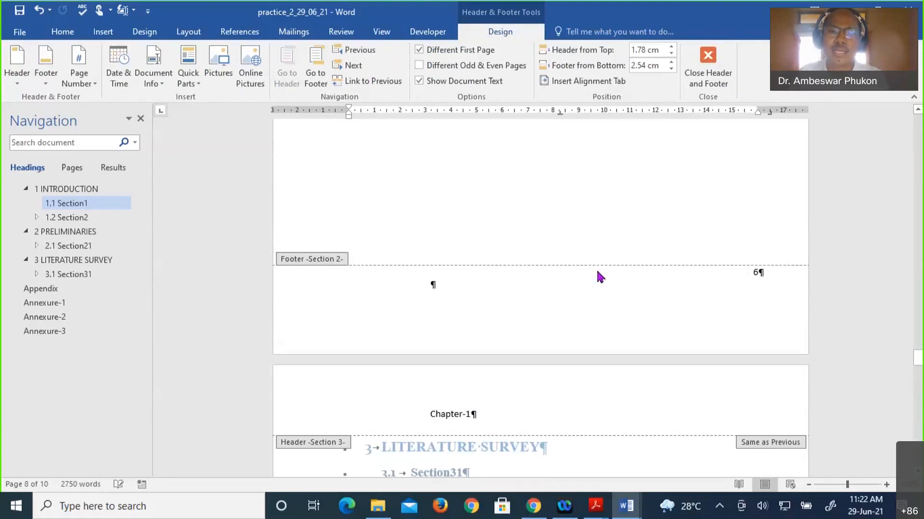
scroll(600, 277, down, 5)
scroll(598, 272, up, 6)
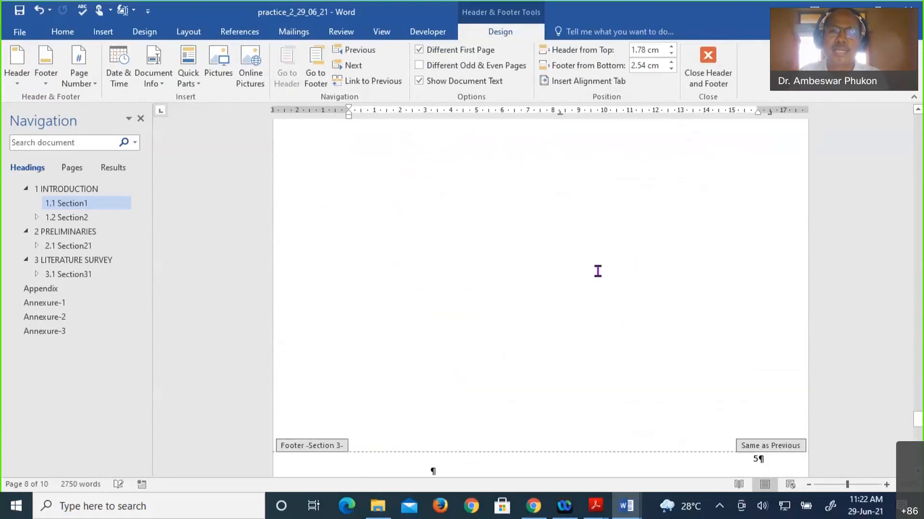
scroll(598, 272, down, 7)
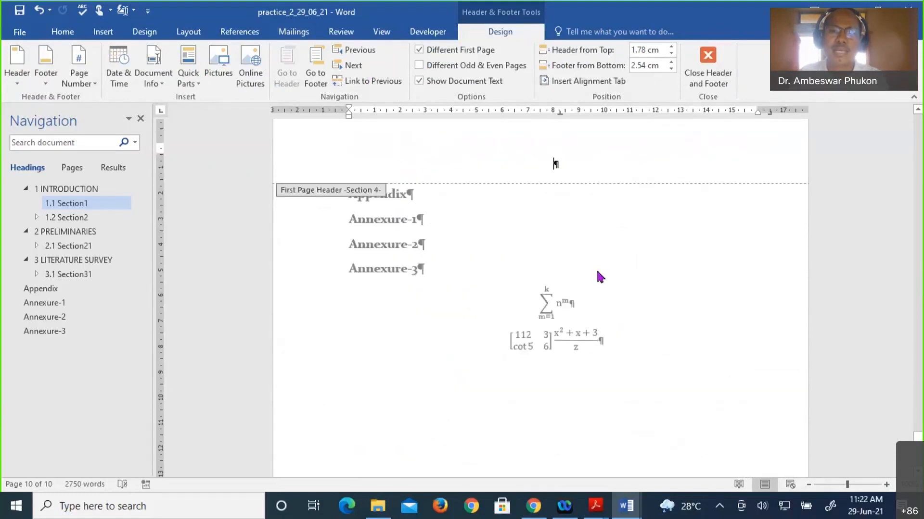
scroll(600, 277, down, 2)
scroll(600, 277, up, 1)
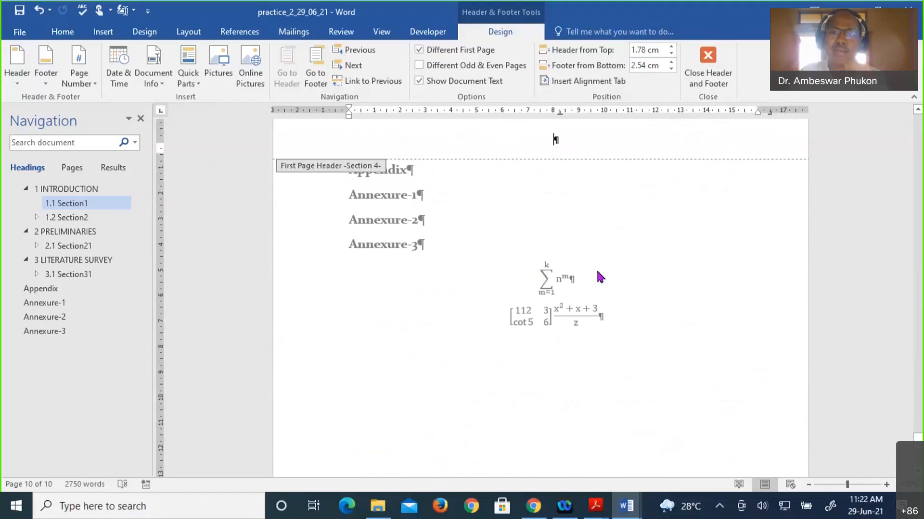
scroll(597, 272, up, 11)
scroll(598, 272, up, 7)
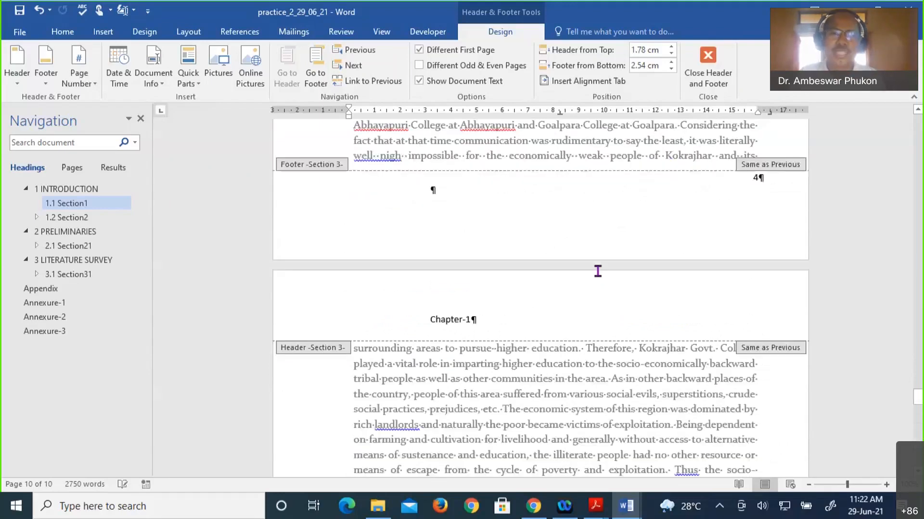
scroll(409, 383, down, 3)
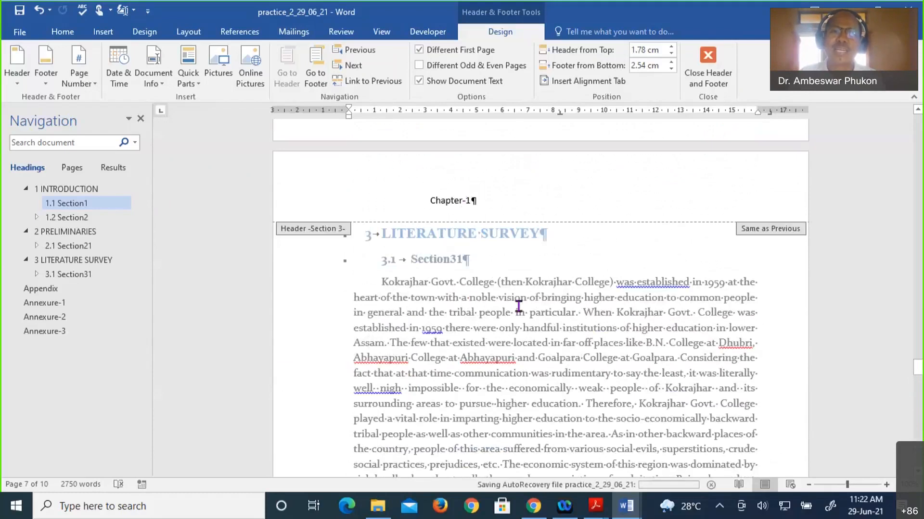
- Unlink the Section 2 header above the Section22 heading from the previous section
scroll(518, 306, up, 10)
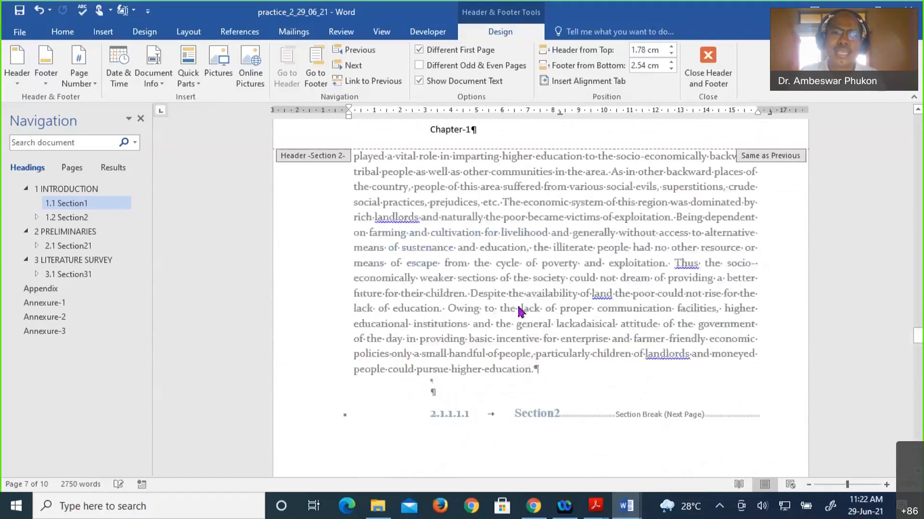
scroll(519, 311, up, 10)
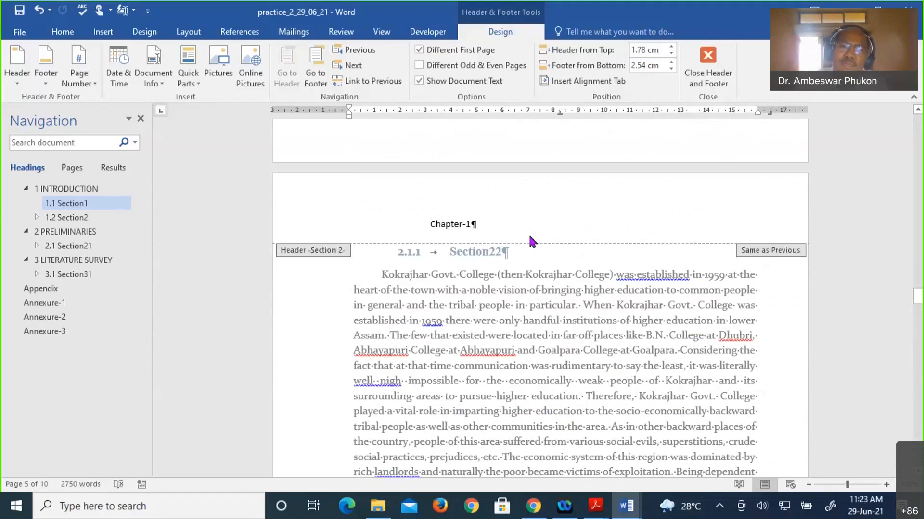
scroll(530, 238, up, 3)
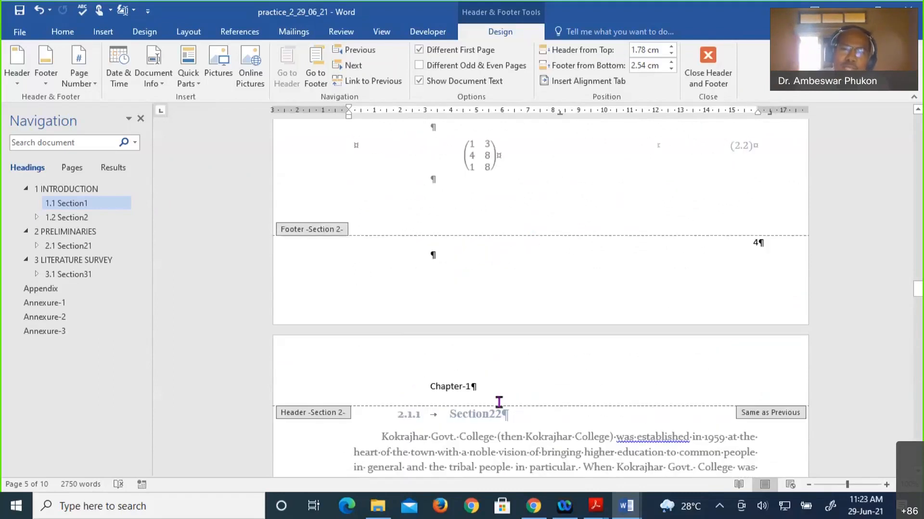
drag(431, 386, 482, 389)
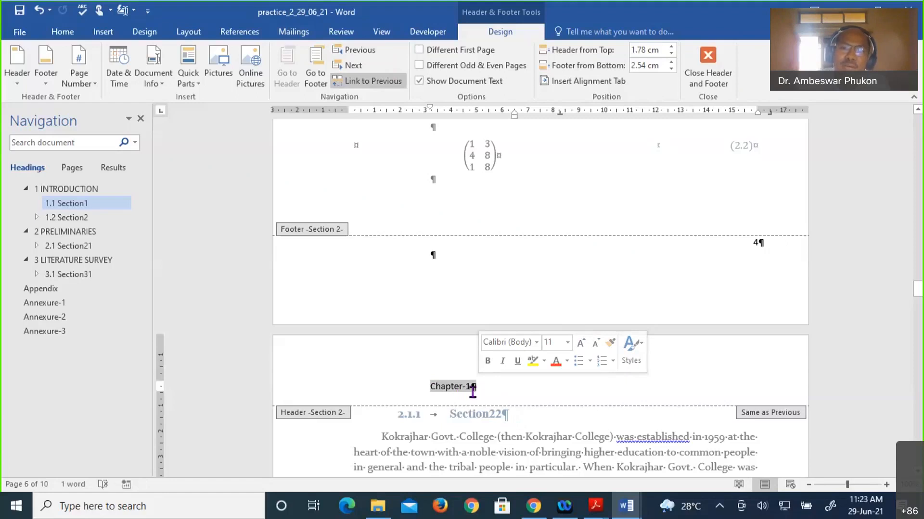
right_click(449, 396)
click(453, 401)
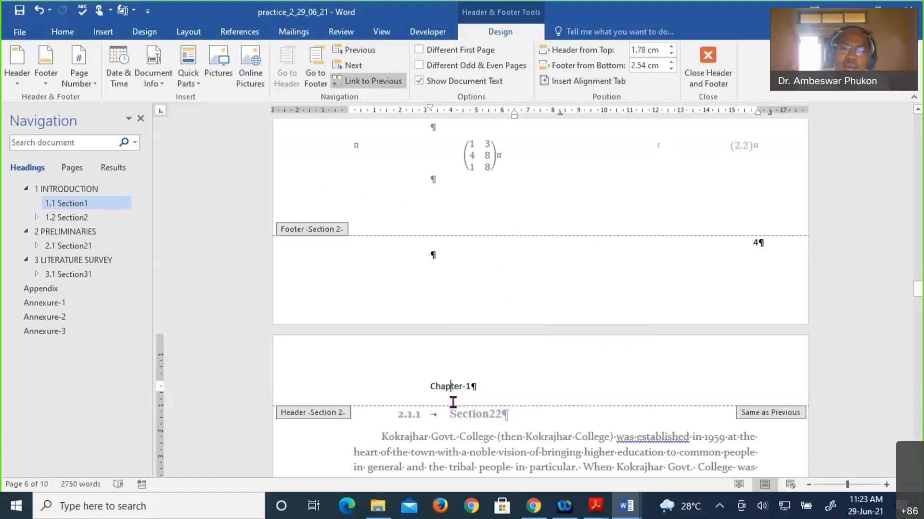
drag(427, 387, 491, 386)
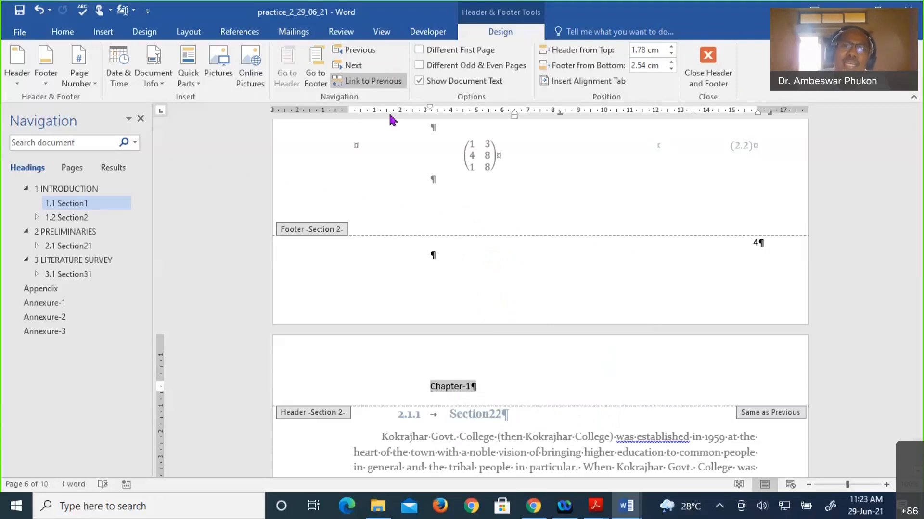
click(371, 81)
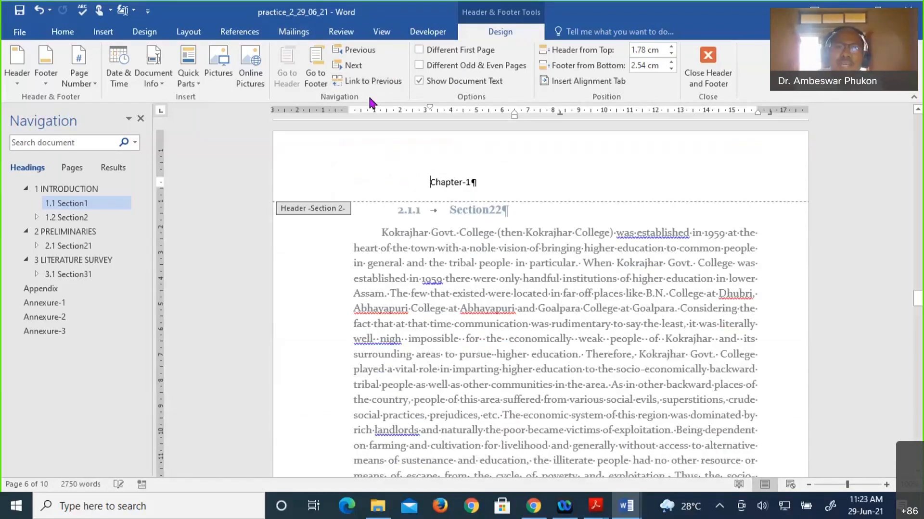
- Change the Section 2 header text to Chapter-2
drag(425, 179, 476, 182)
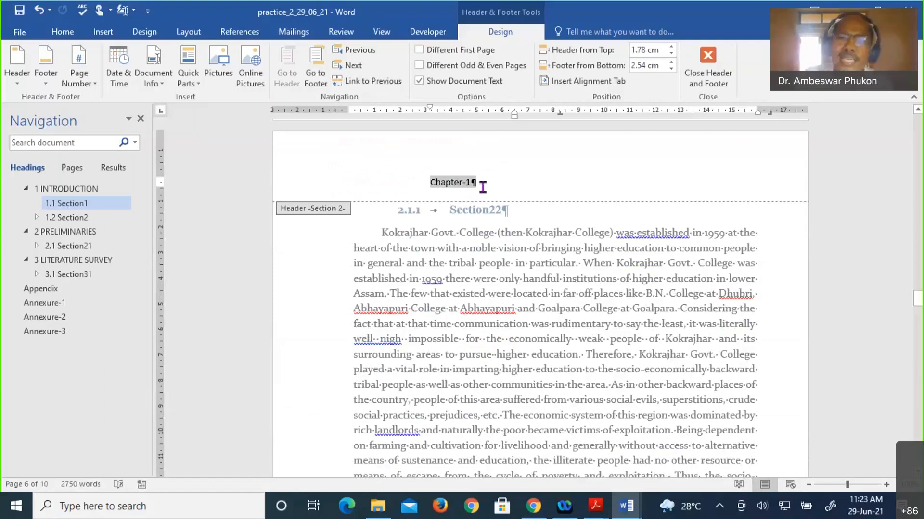
click(480, 180)
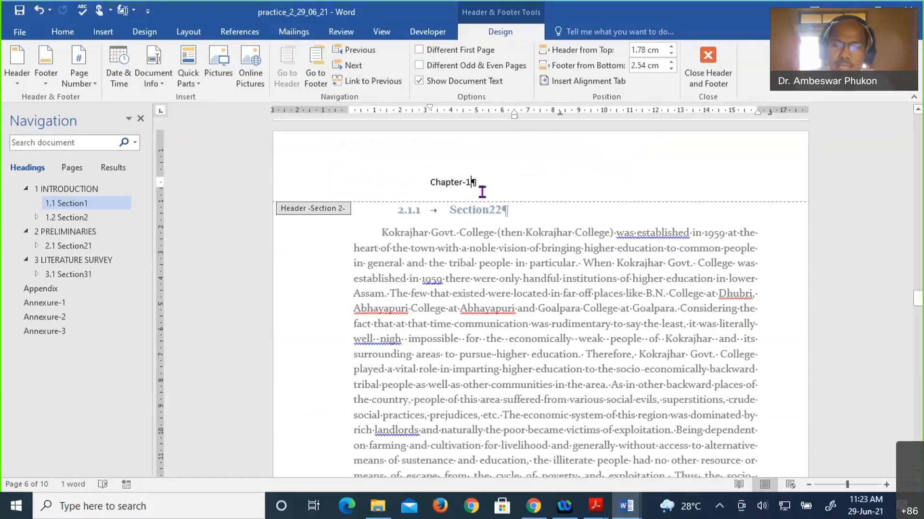
key(BackSpace)
text(2)
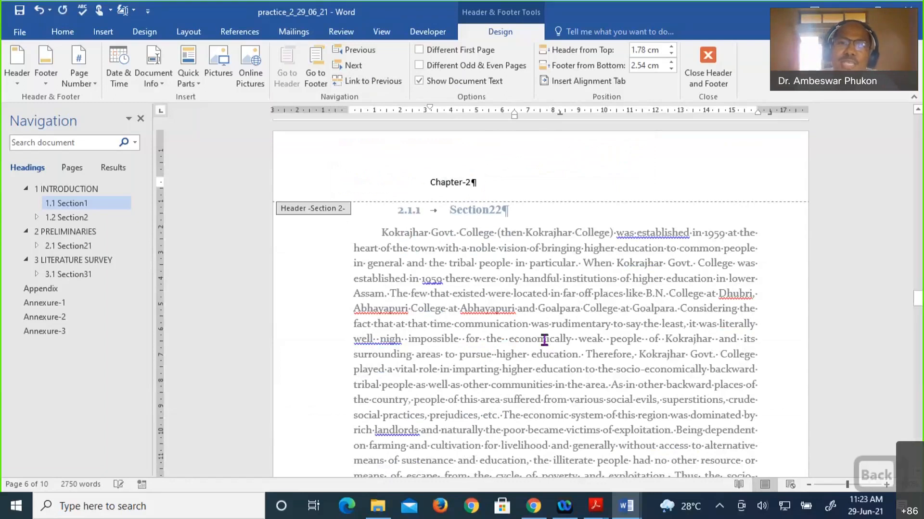
- Check the headers from the PRELIMINARIES chapter back to the INTRODUCTION page for their chapter labels
scroll(544, 339, up, 3)
scroll(547, 345, down, 5)
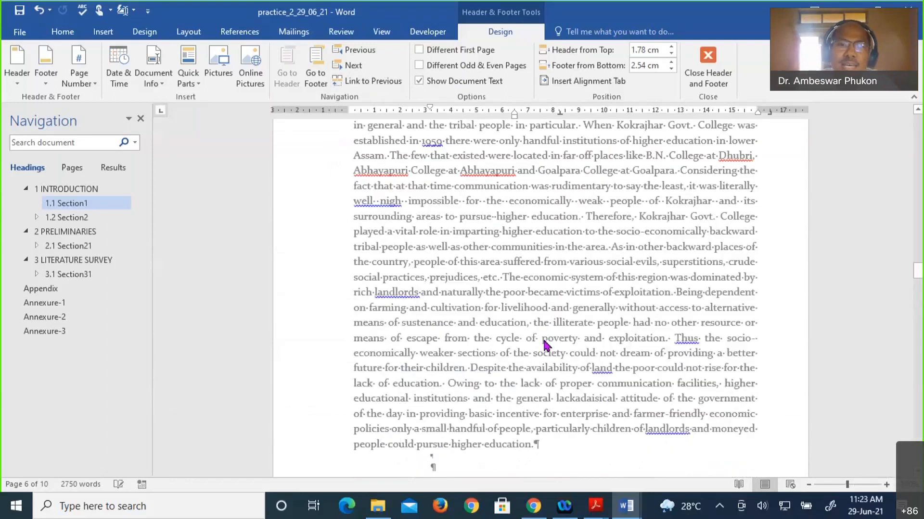
scroll(547, 346, up, 8)
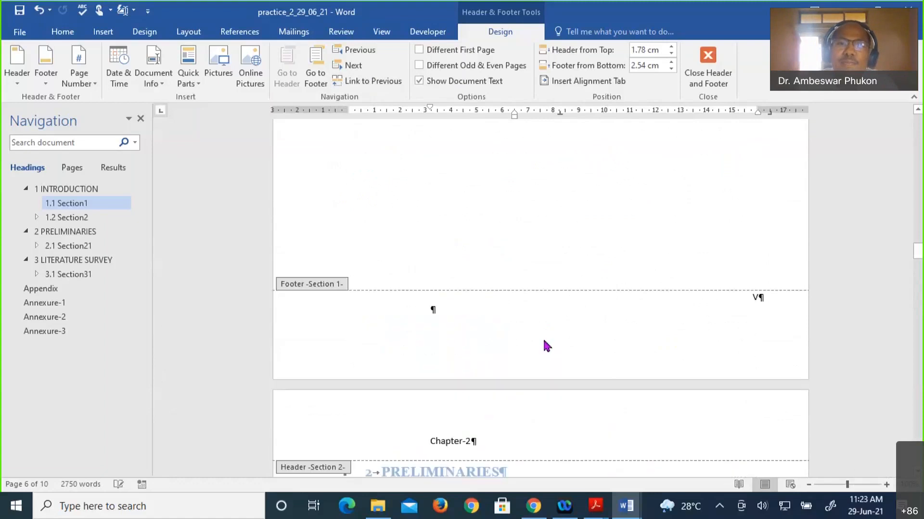
scroll(546, 345, up, 5)
scroll(546, 346, up, 3)
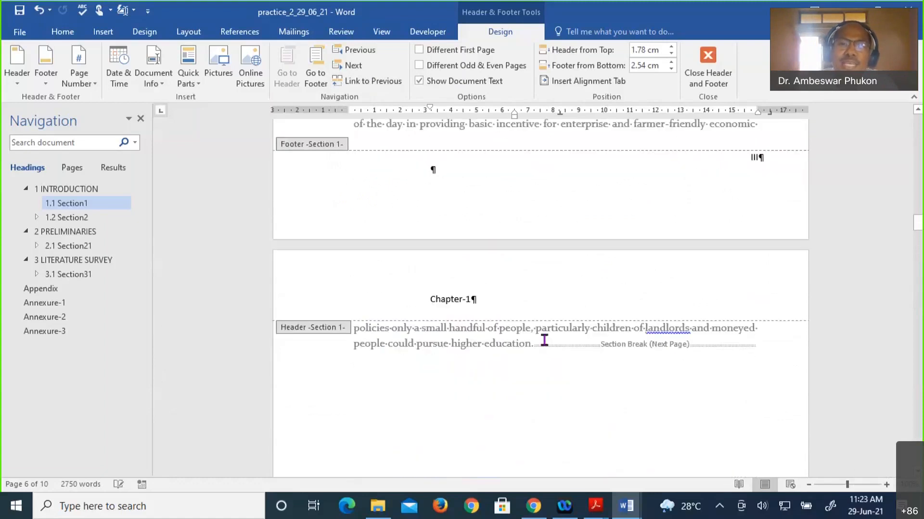
scroll(448, 264, up, 15)
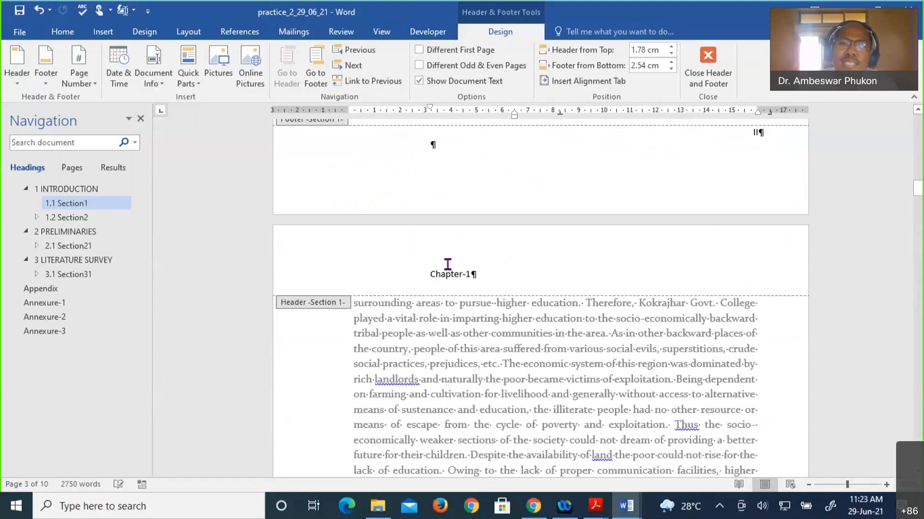
scroll(482, 282, up, 3)
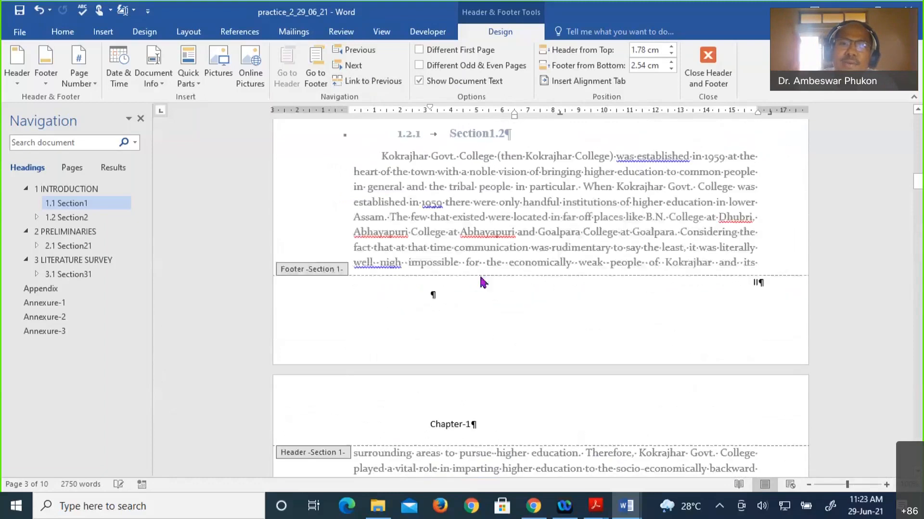
scroll(483, 282, down, 3)
scroll(481, 279, up, 8)
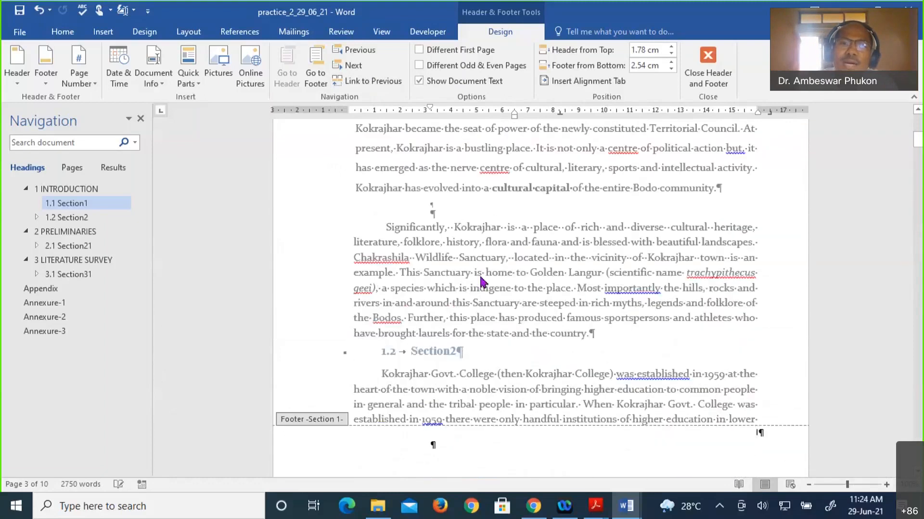
scroll(483, 282, up, 3)
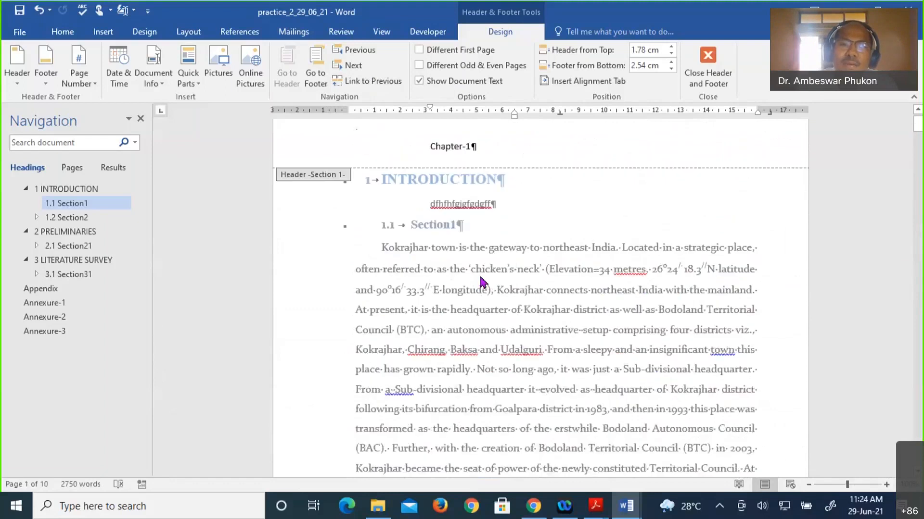
- Check the headers page by page from INTRODUCTION through PRELIMINARIES to the start of LITERATURE SURVEY
scroll(483, 283, down, 17)
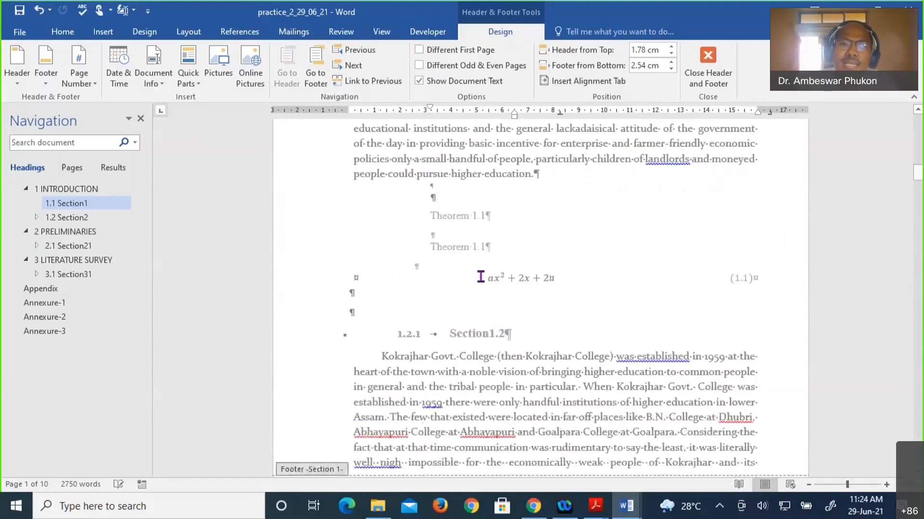
scroll(484, 282, down, 8)
scroll(481, 279, down, 6)
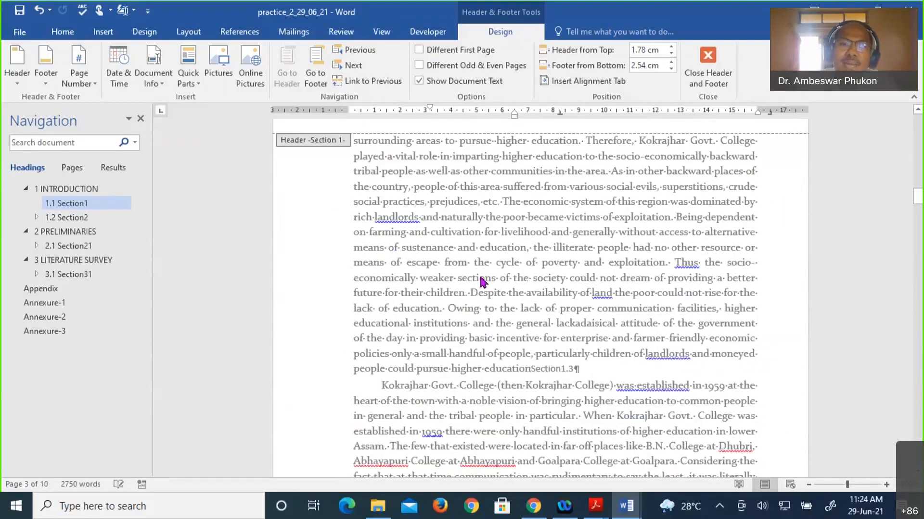
scroll(484, 283, down, 10)
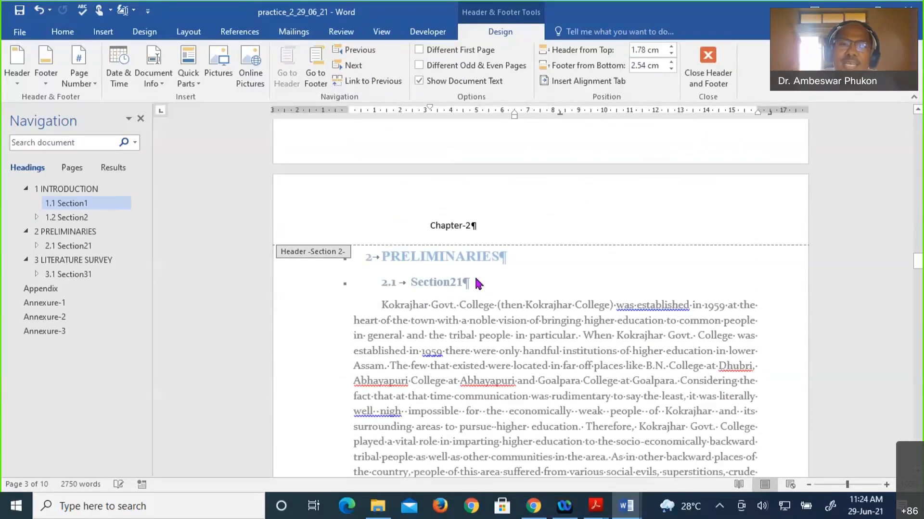
scroll(479, 285, down, 7)
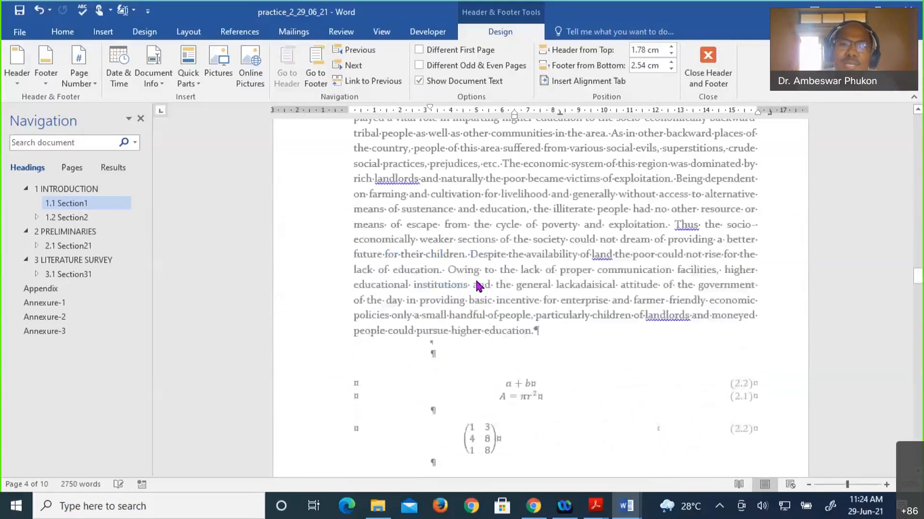
scroll(479, 285, down, 10)
scroll(570, 362, down, 5)
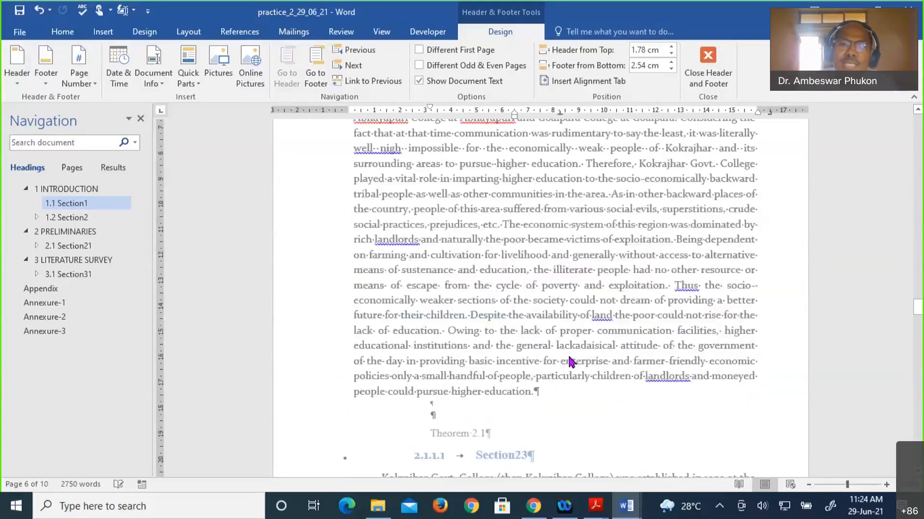
scroll(570, 362, up, 5)
scroll(571, 361, down, 7)
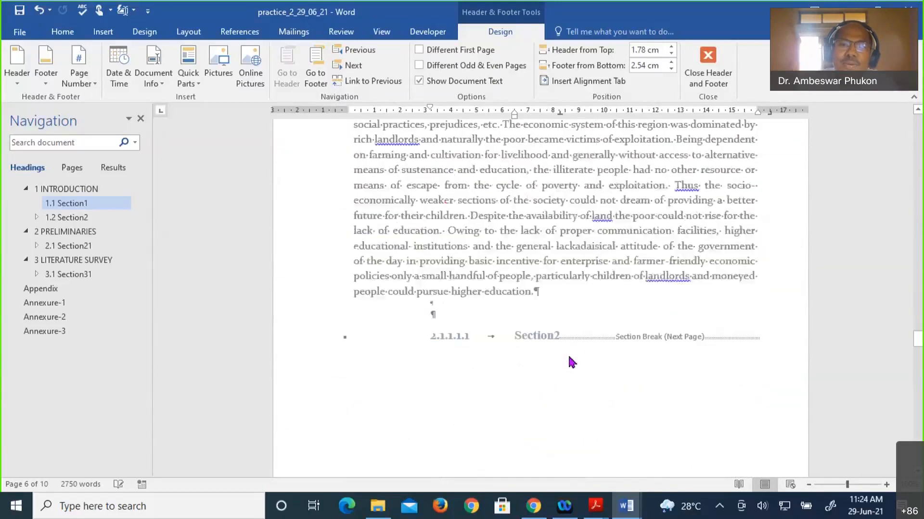
scroll(571, 362, down, 3)
scroll(571, 361, down, 4)
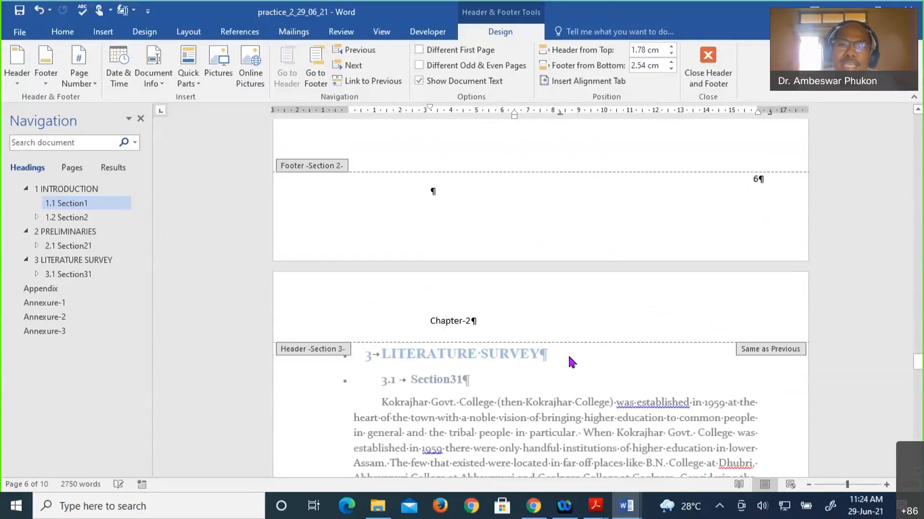
- Unlink the Section 3 header above LITERATURE SURVEY from the previous section and change its text to Chapter-3
scroll(571, 362, down, 2)
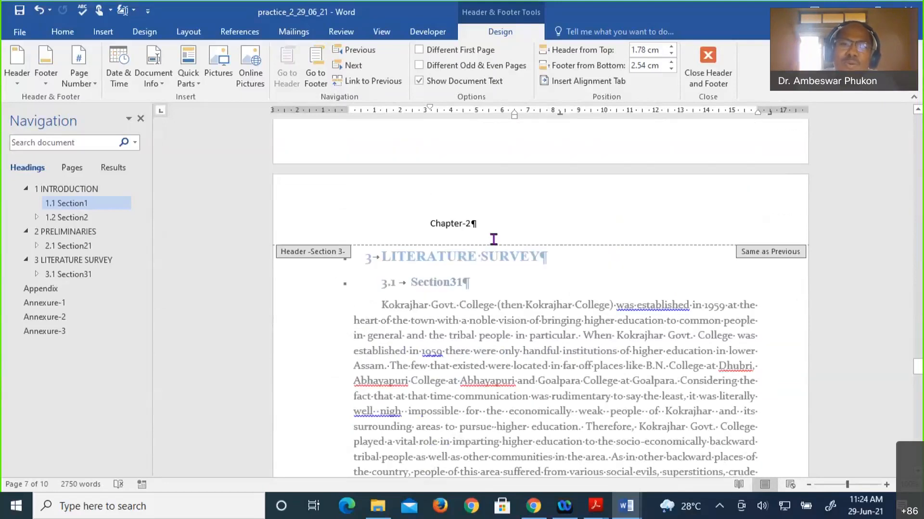
triple_click(442, 222)
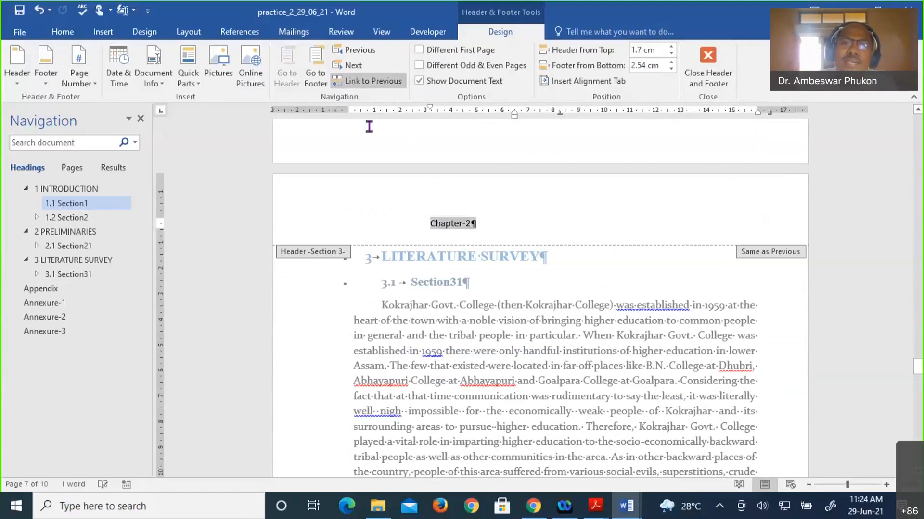
click(364, 82)
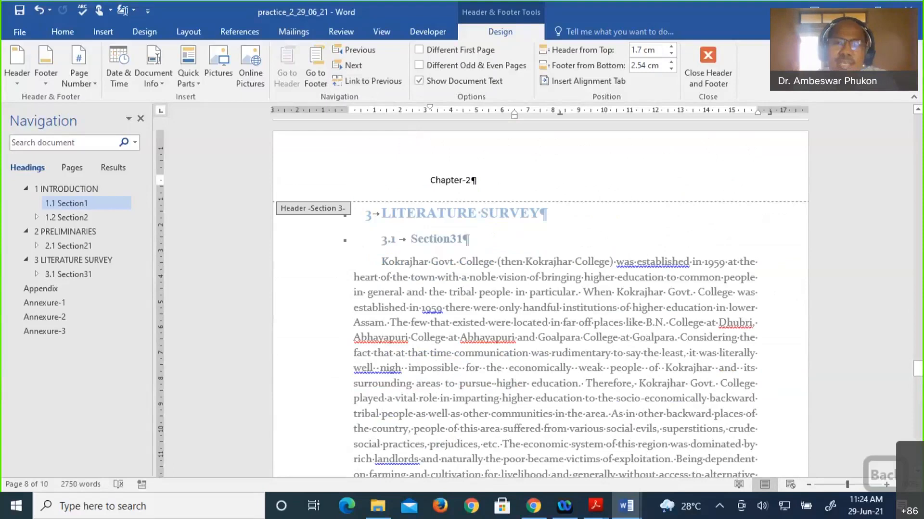
key(BackSpace)
text(3)
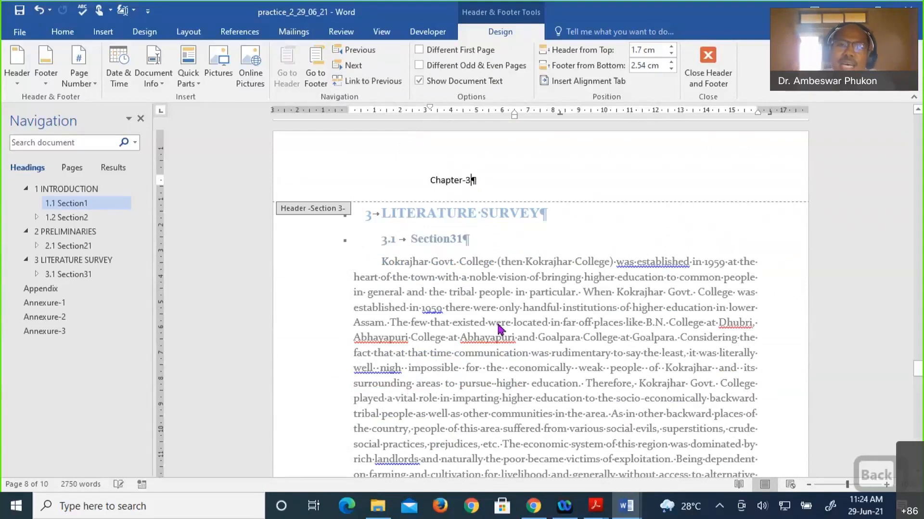
- Check the page headers from LITERATURE SURVEY to the Appendix and back through the PRELIMINARIES pages for their chapter labels
scroll(499, 337, down, 7)
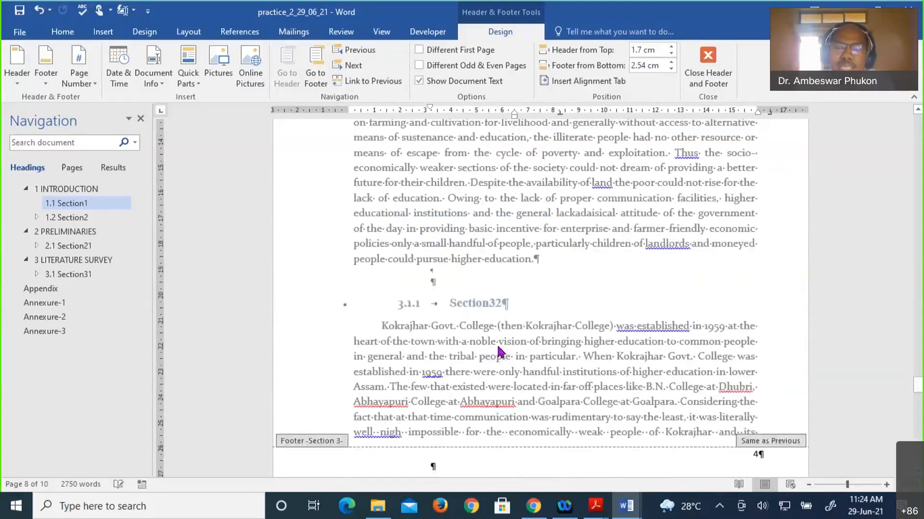
scroll(499, 351, down, 8)
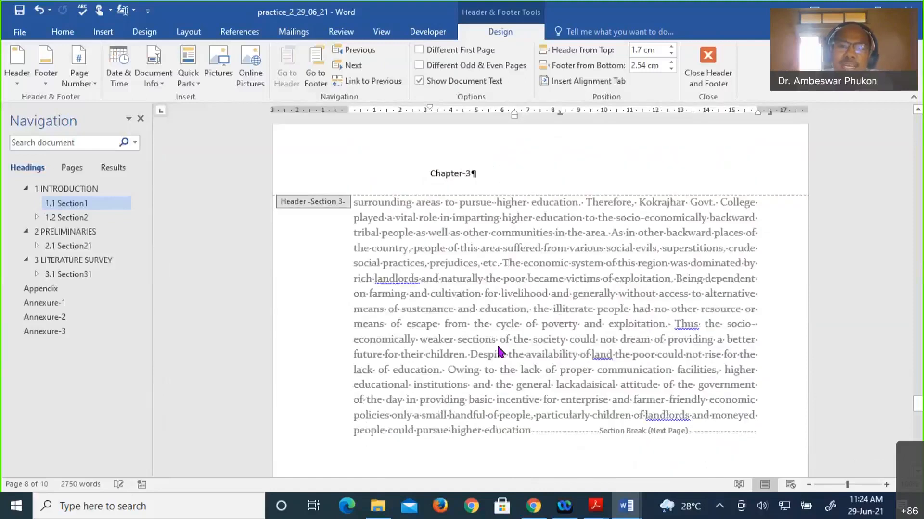
scroll(498, 344, down, 9)
scroll(498, 346, down, 2)
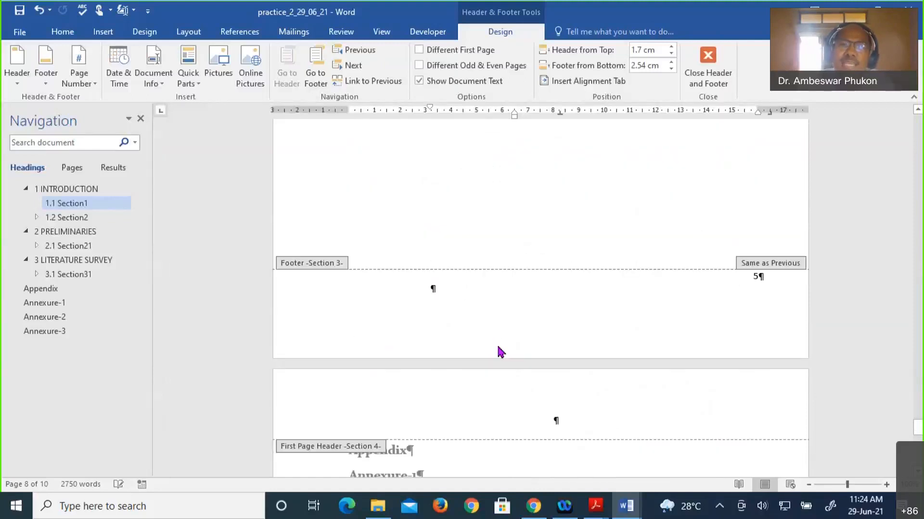
scroll(500, 352, up, 10)
scroll(500, 352, up, 10)
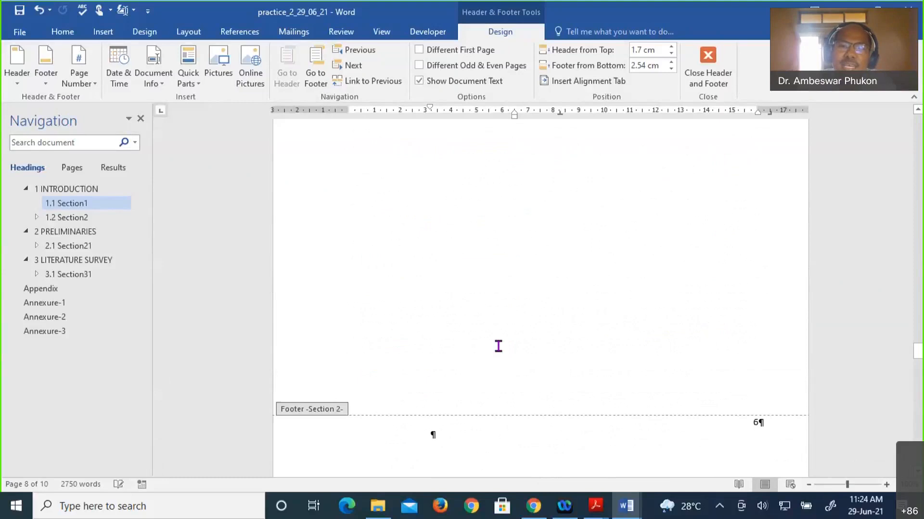
scroll(498, 346, up, 10)
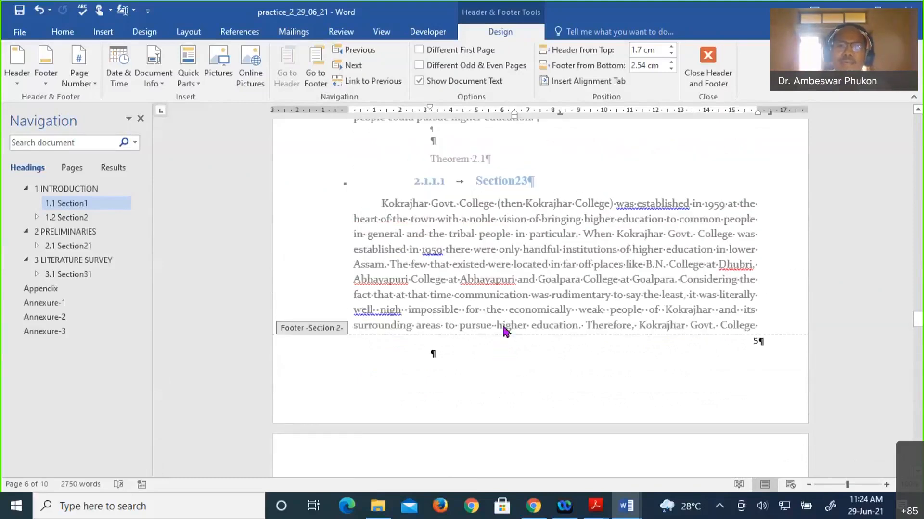
scroll(504, 330, up, 5)
scroll(504, 326, up, 3)
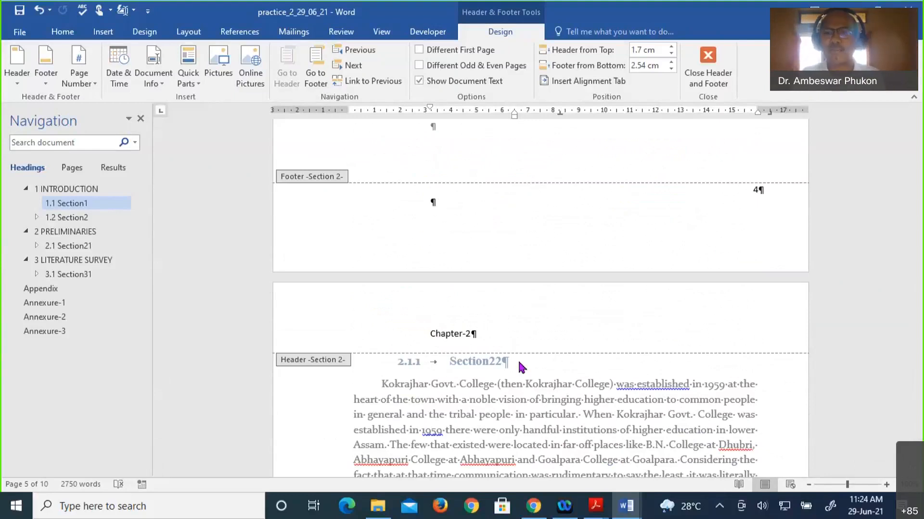
scroll(535, 383, down, 1)
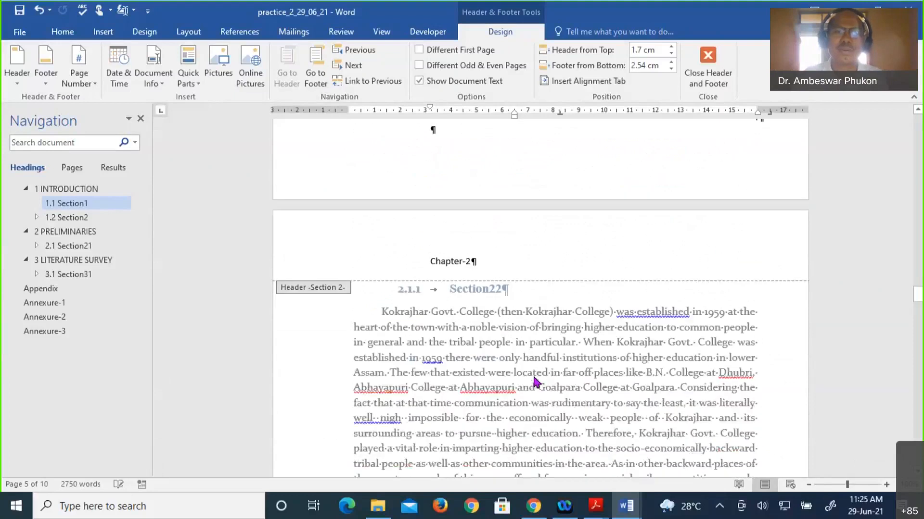
scroll(534, 382, down, 5)
scroll(535, 382, down, 5)
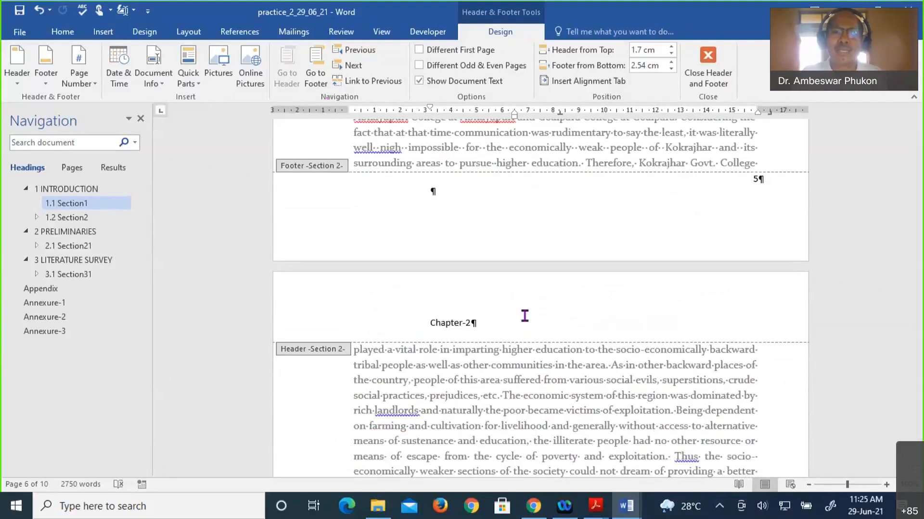
scroll(524, 316, down, 2)
scroll(492, 255, down, 1)
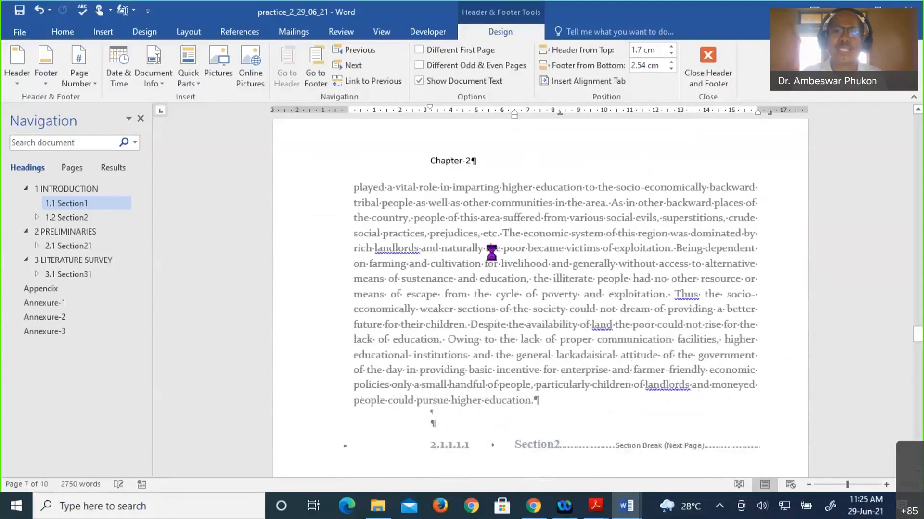
- Leave header editing in the PRELIMINARIES chapter and return to the INTRODUCTION page at the start of the document
double_click(488, 324)
scroll(518, 287, down, 3)
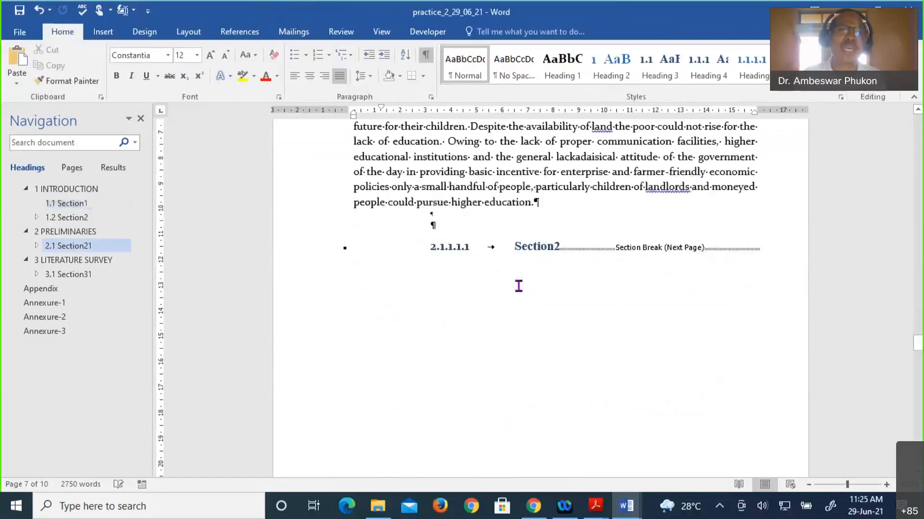
scroll(518, 287, down, 1)
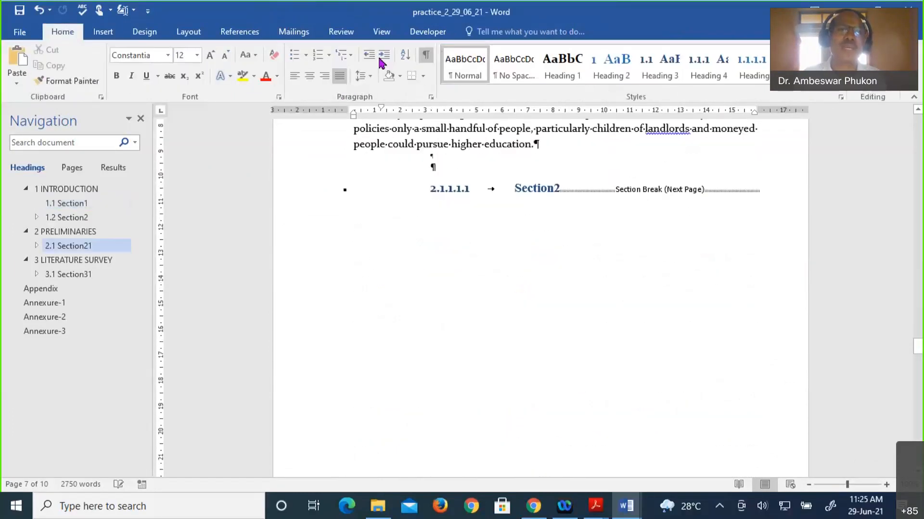
click(104, 33)
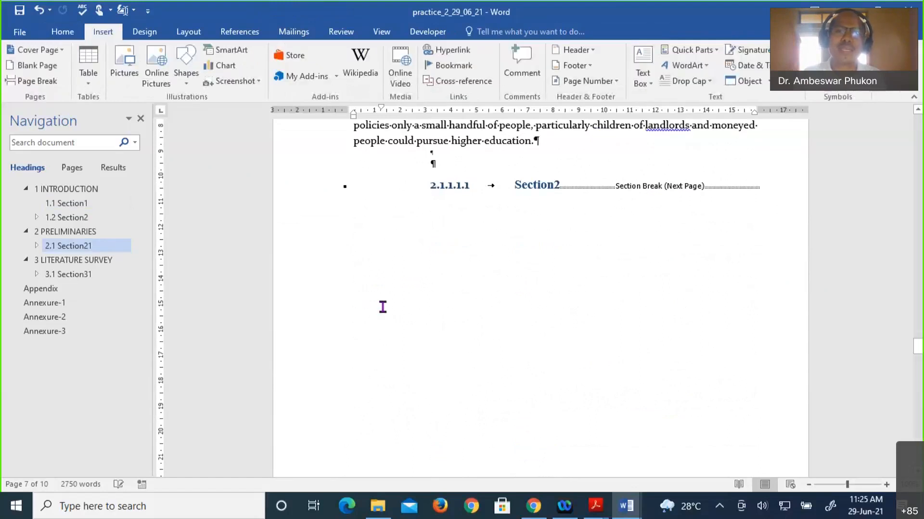
scroll(382, 307, up, 4)
scroll(382, 307, up, 5)
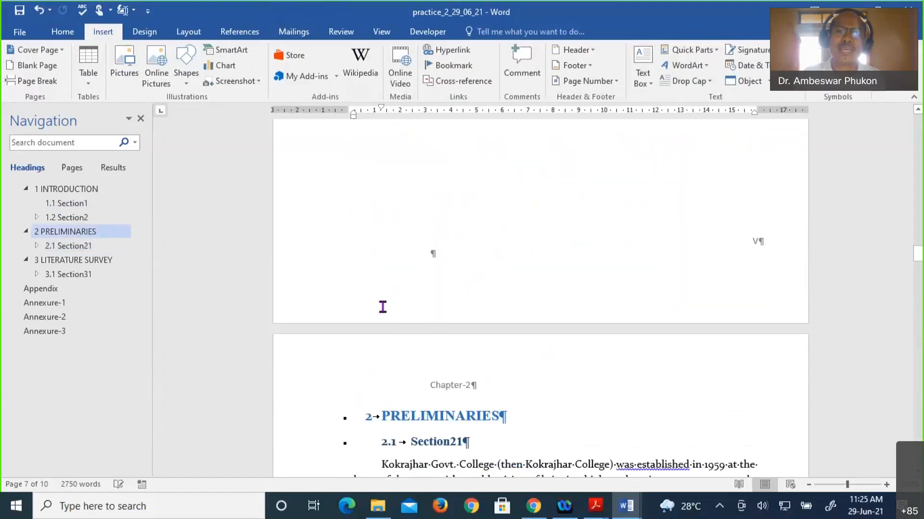
scroll(383, 307, up, 10)
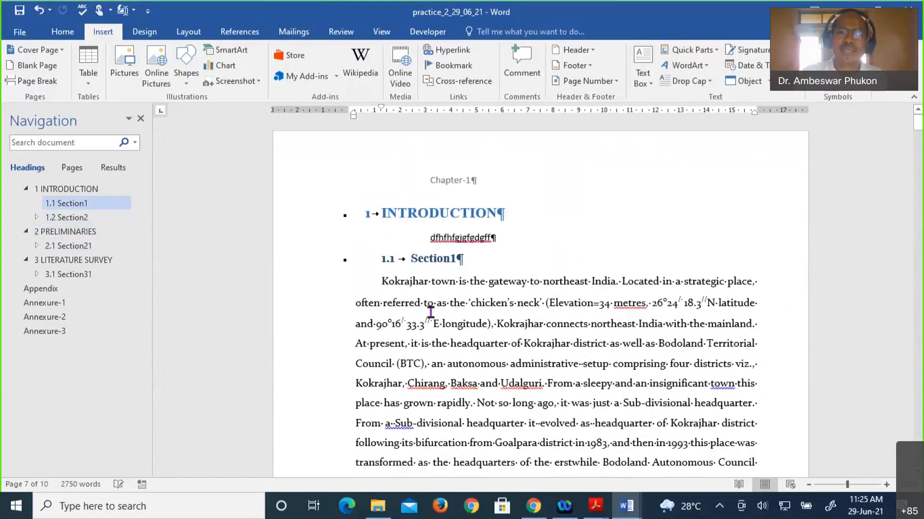
scroll(431, 311, down, 5)
scroll(488, 365, up, 5)
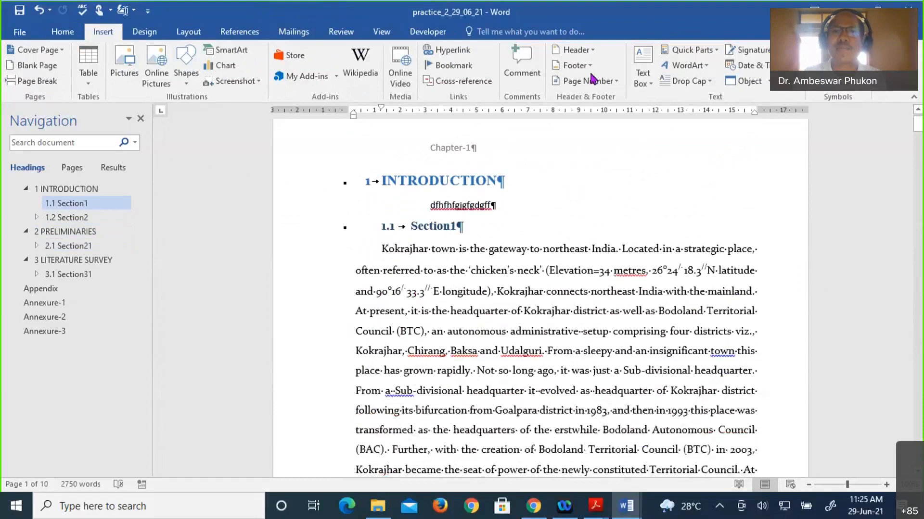
- Look over the built-in footer designs and examine the header and page number footer on the INTRODUCTION page
click(576, 65)
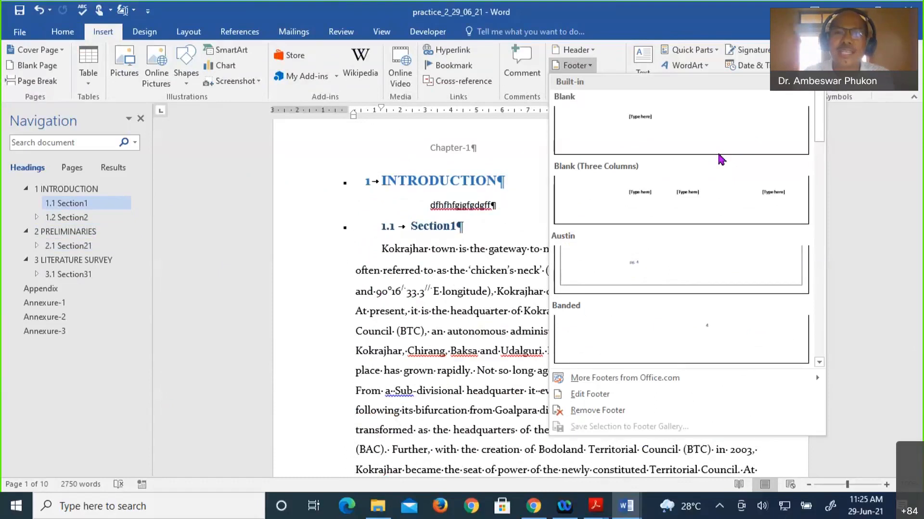
click(546, 228)
scroll(546, 228, down, 3)
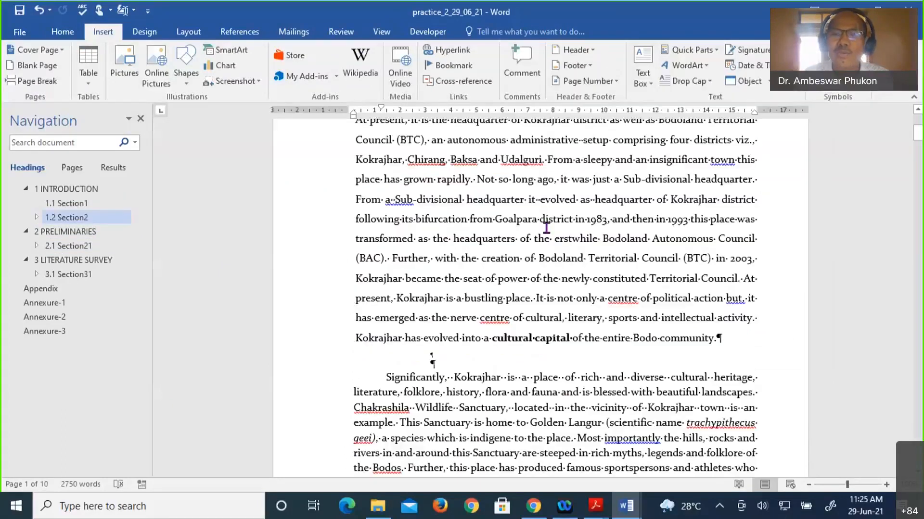
scroll(546, 228, down, 6)
scroll(606, 295, up, 10)
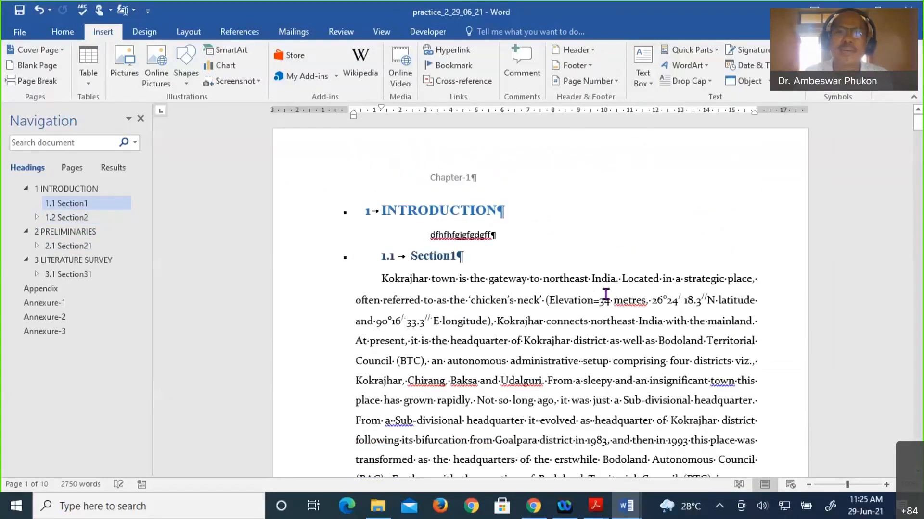
scroll(605, 294, up, 1)
scroll(605, 295, down, 8)
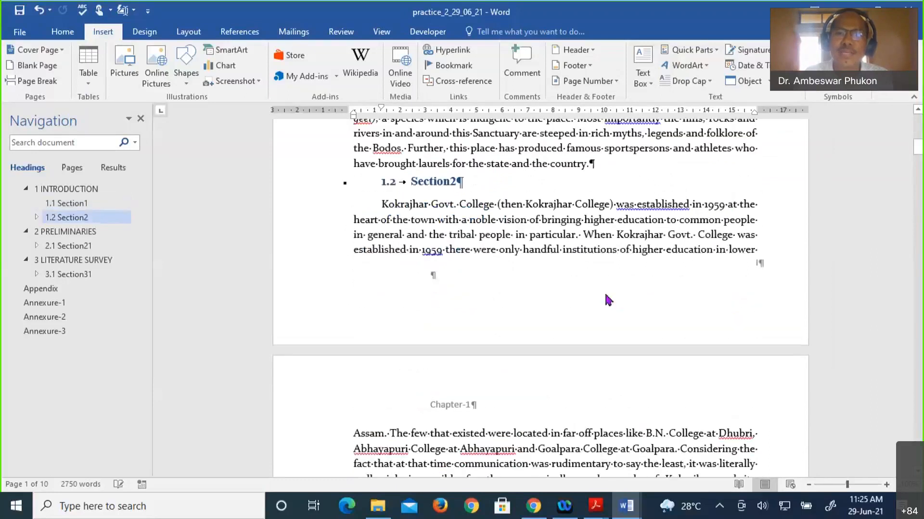
scroll(609, 300, down, 1)
scroll(530, 274, up, 3)
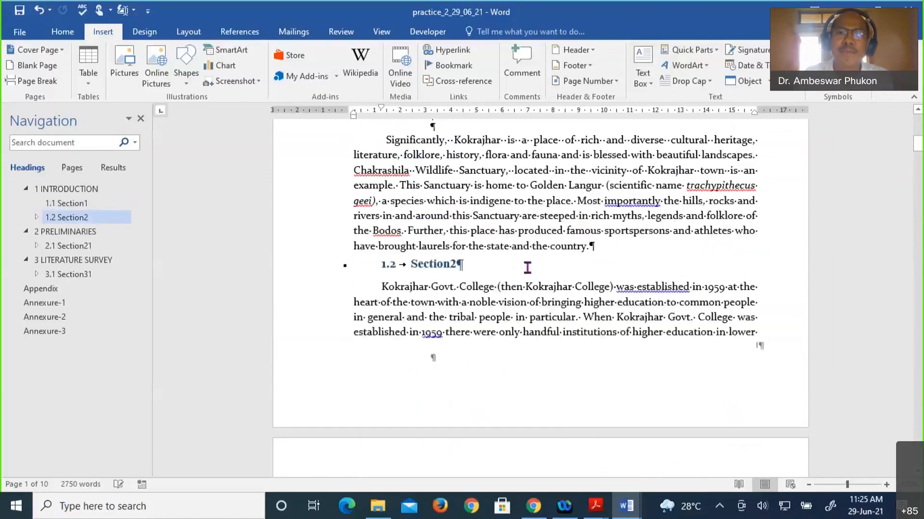
scroll(527, 267, up, 10)
scroll(527, 267, down, 11)
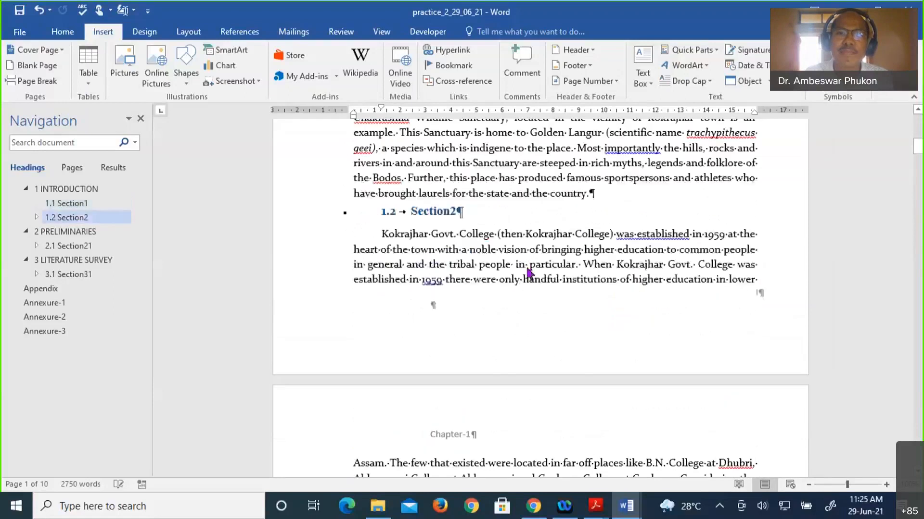
scroll(528, 272, down, 2)
- Open the Section 1 footer for editing and apply the uppercase Roman page number format I, II, III, starting at I
double_click(471, 235)
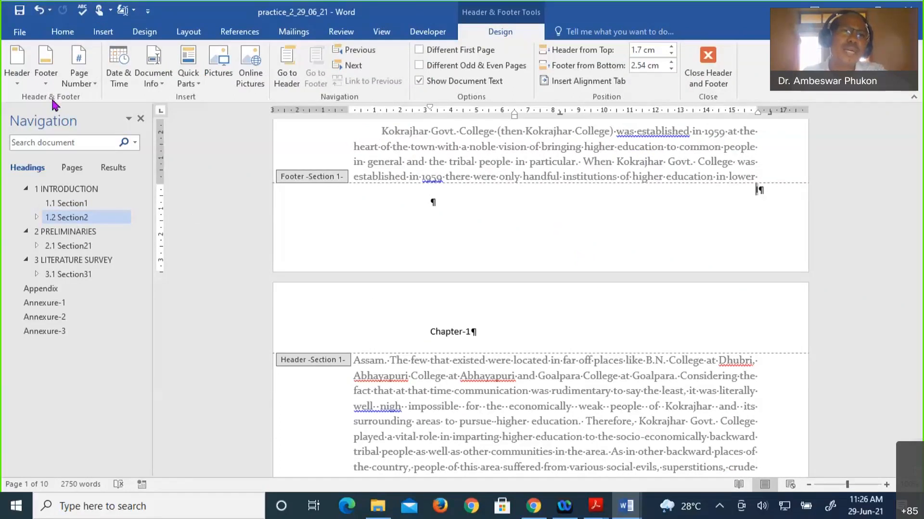
click(46, 72)
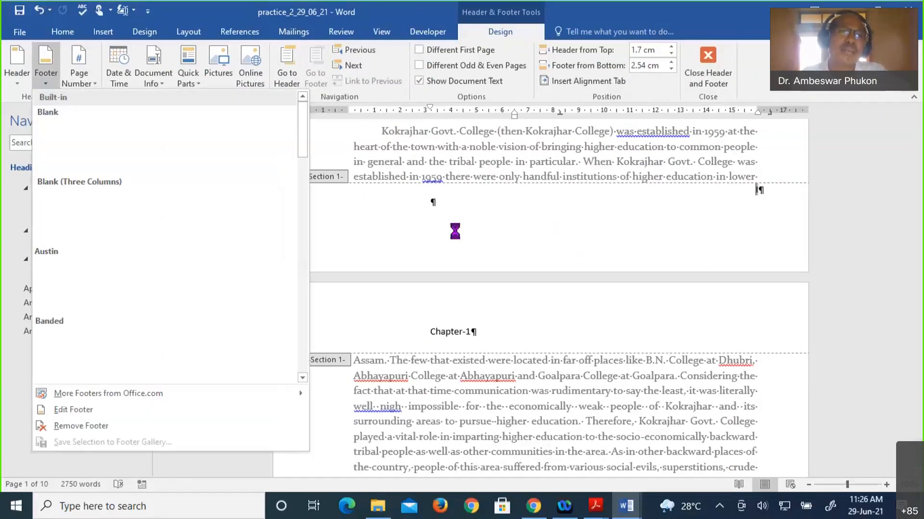
click(455, 232)
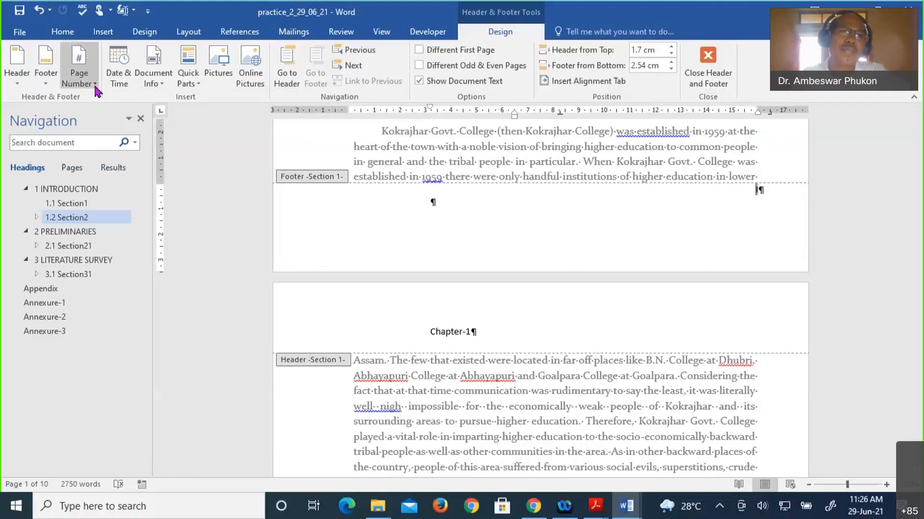
click(96, 85)
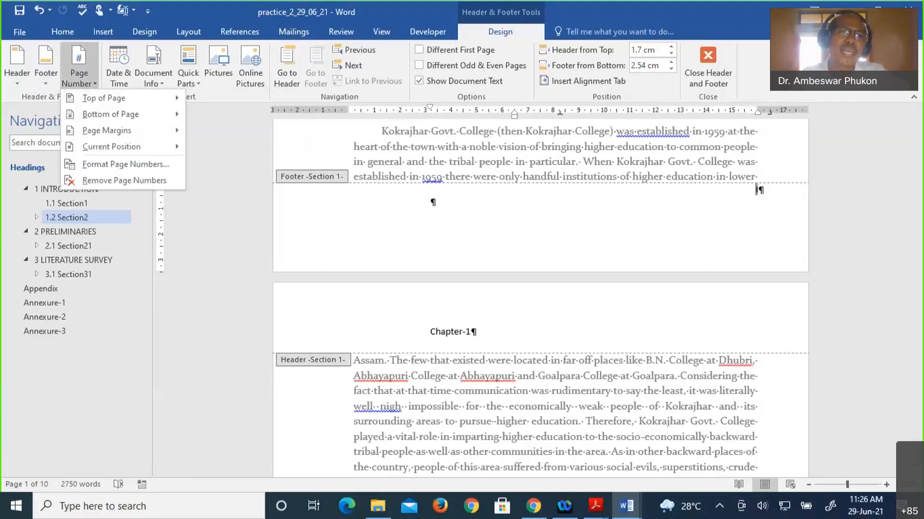
click(118, 165)
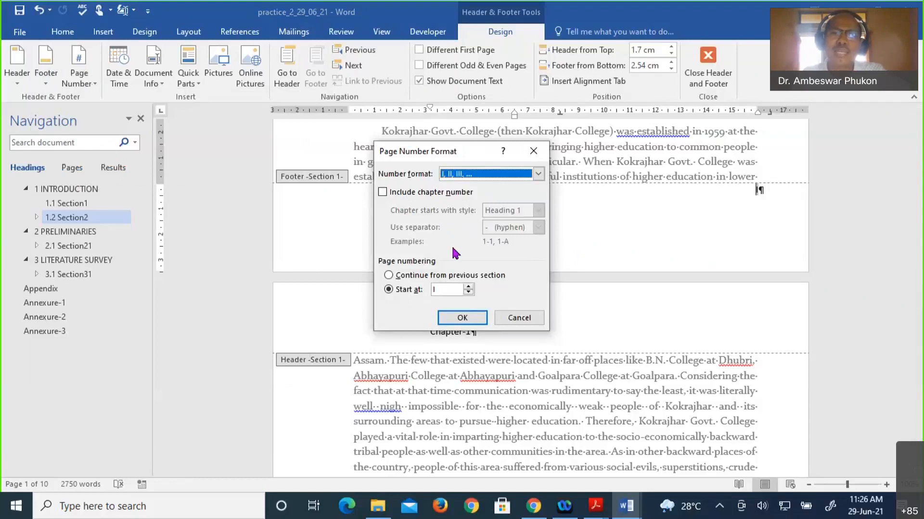
click(537, 175)
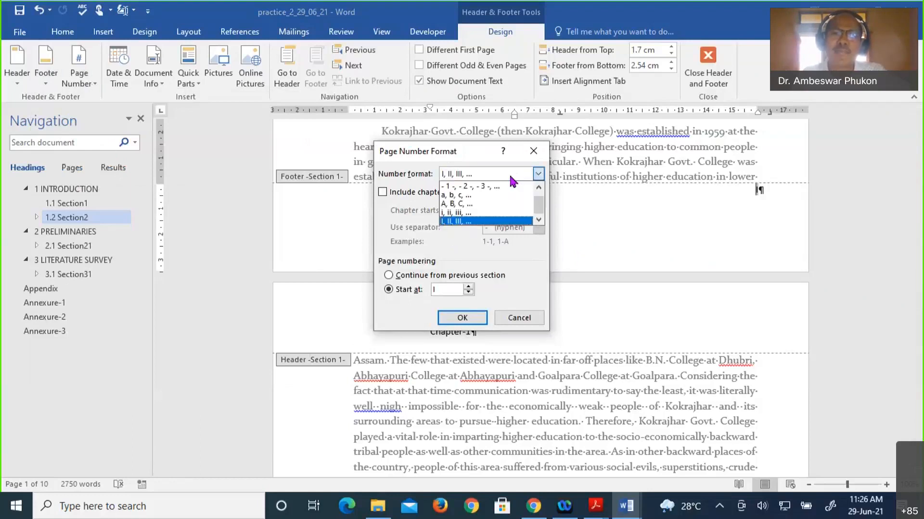
click(467, 214)
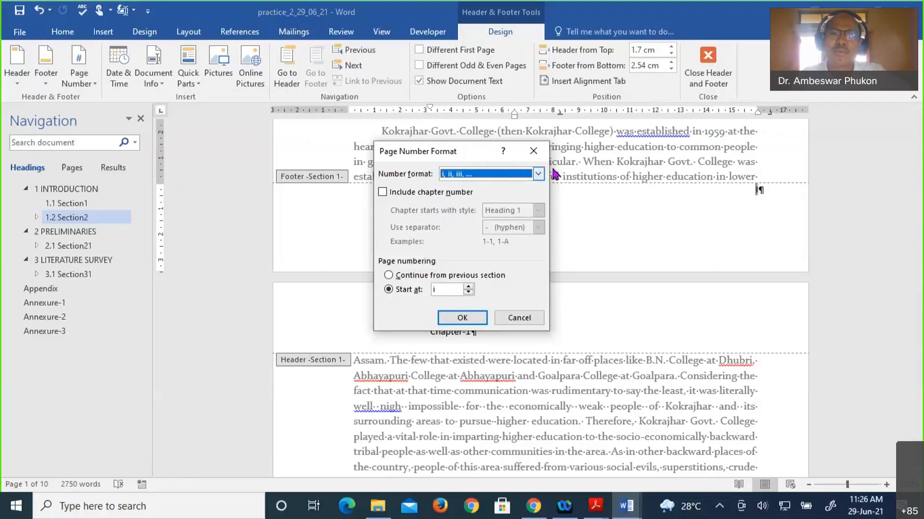
click(538, 174)
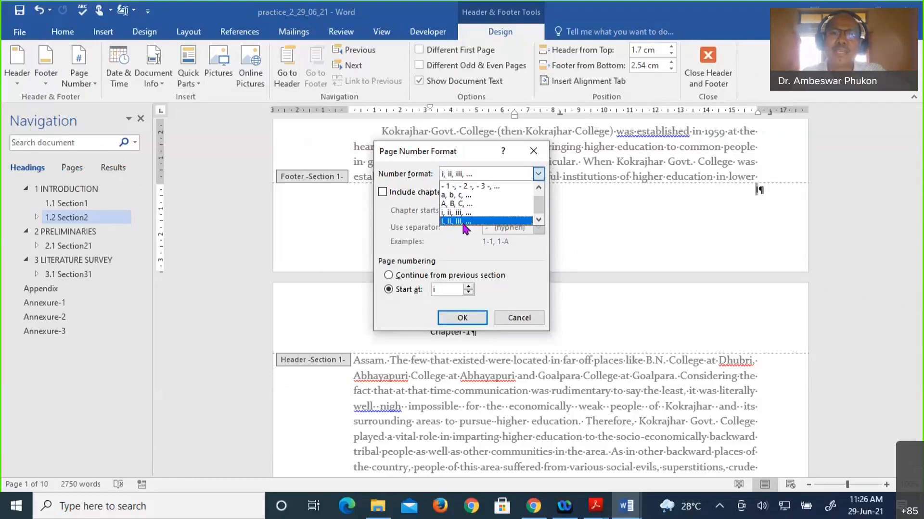
click(500, 222)
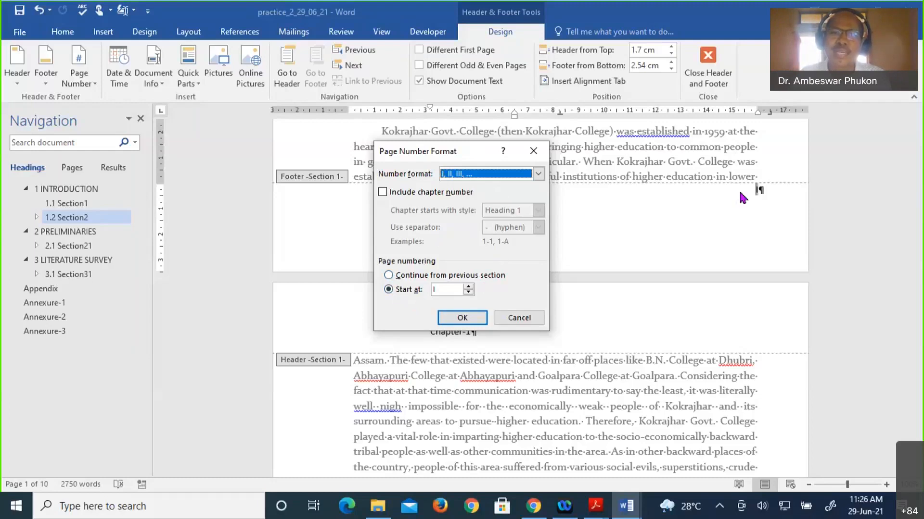
click(462, 317)
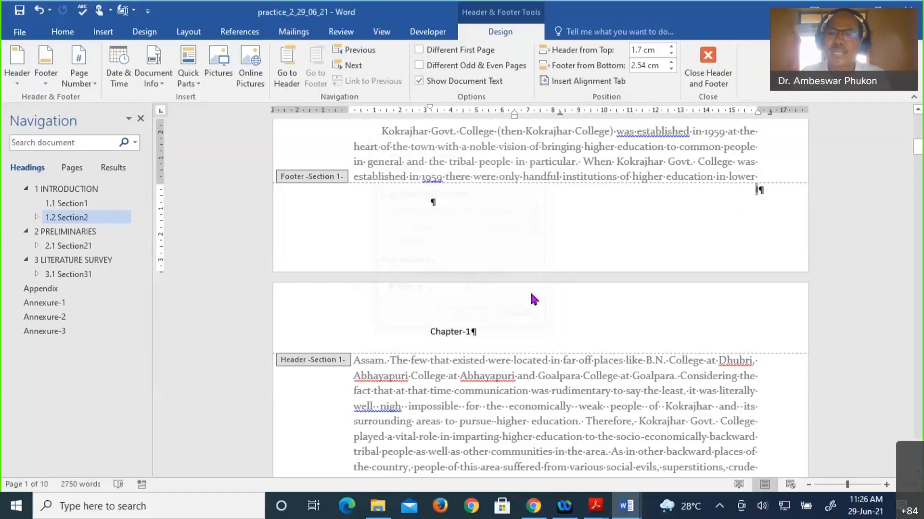
- Check the page numbers in the Section 1 footers on the first pages of the INTRODUCTION chapter
scroll(531, 294, up, 4)
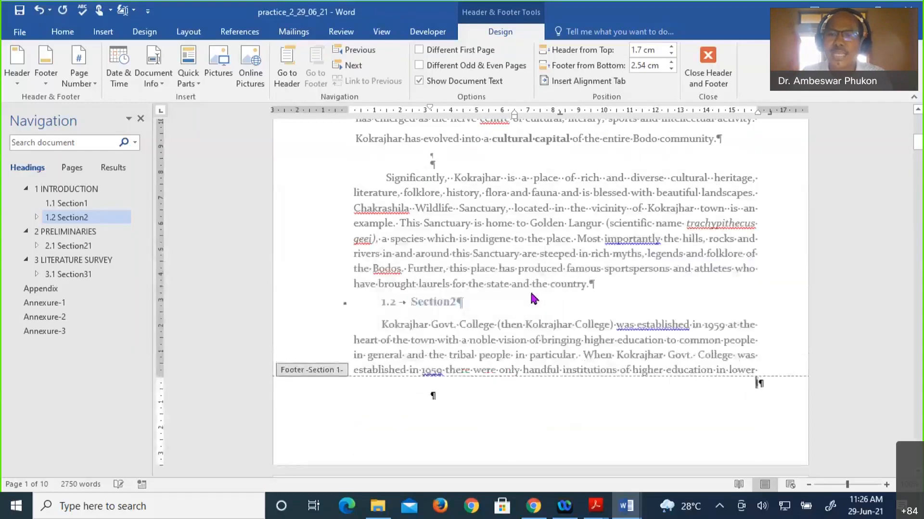
scroll(531, 294, down, 7)
scroll(533, 299, up, 9)
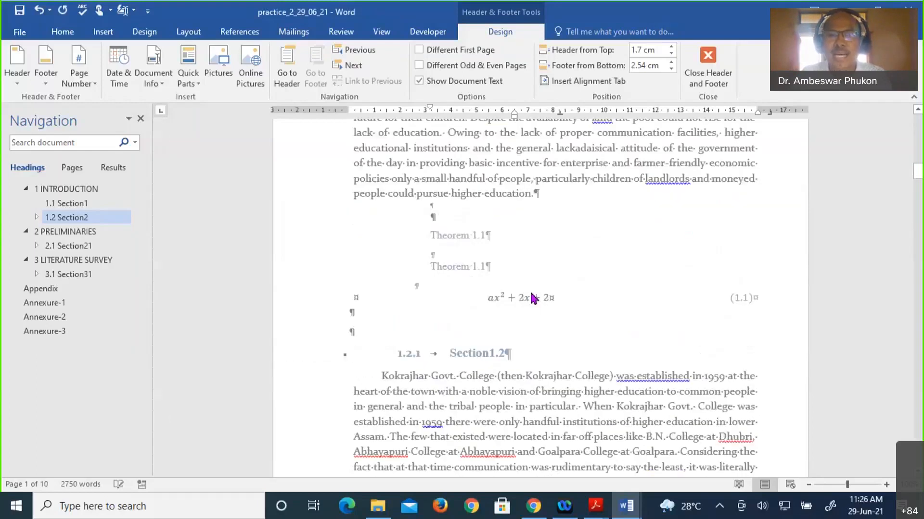
scroll(531, 293, down, 3)
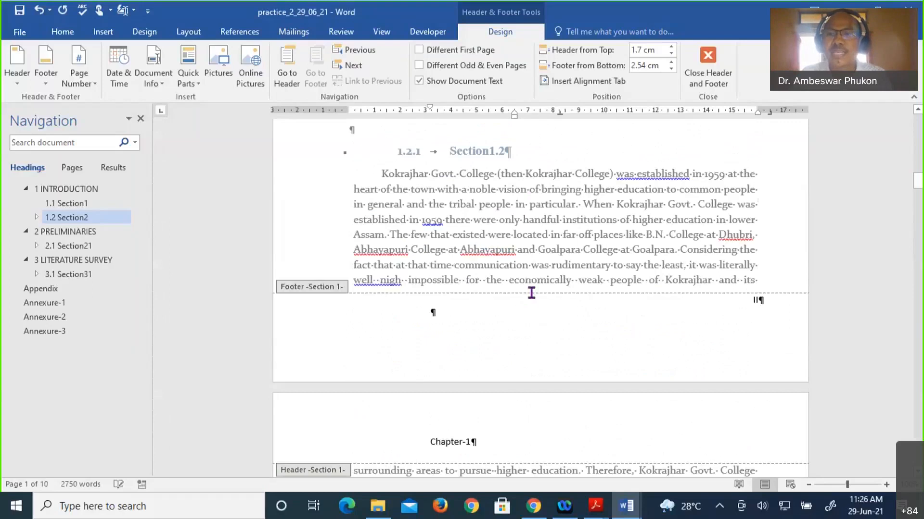
scroll(758, 187, down, 2)
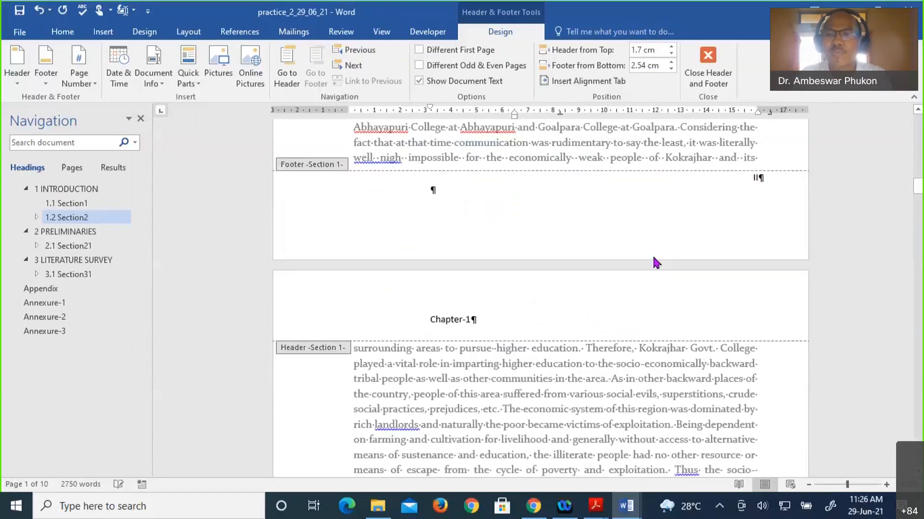
- Examine the Section 1 footer numbering through the end of the INTRODUCTION chapter and the transition to the Chapter-2 header
scroll(656, 263, down, 15)
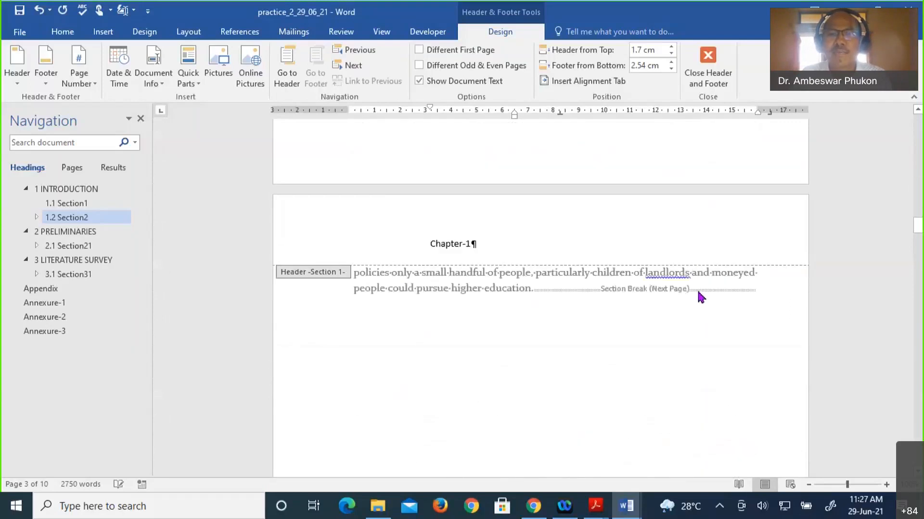
scroll(700, 297, down, 10)
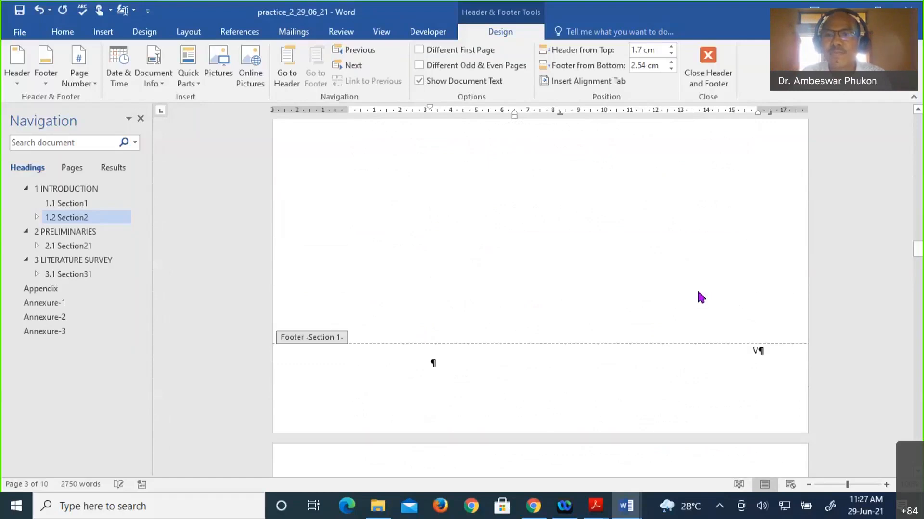
scroll(700, 296, up, 10)
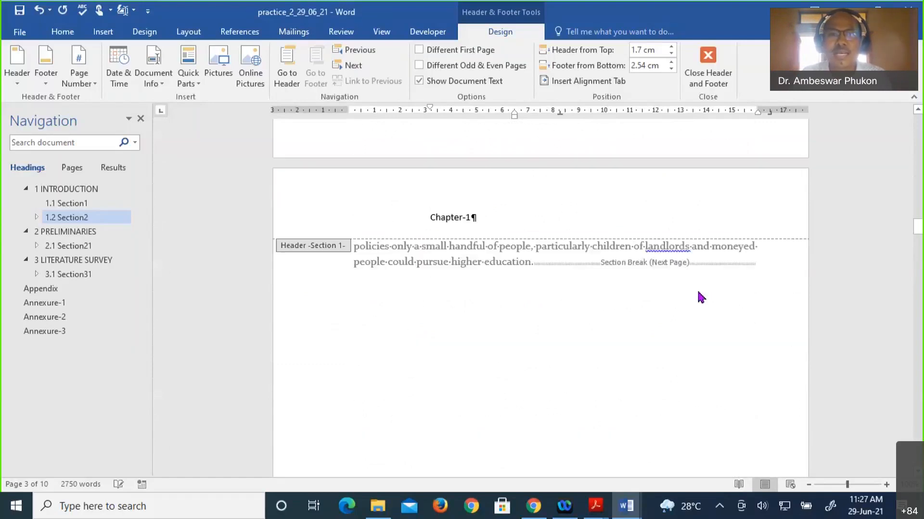
scroll(698, 292, down, 4)
scroll(699, 297, down, 2)
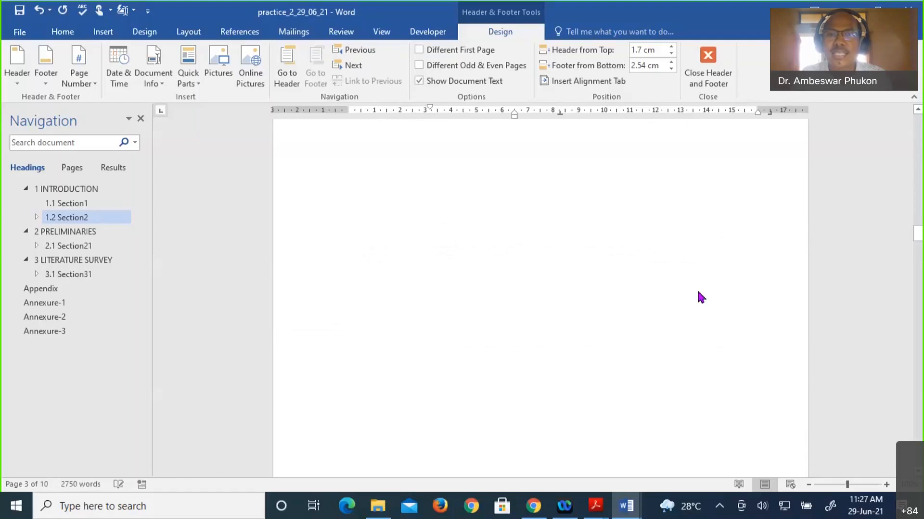
scroll(698, 292, up, 4)
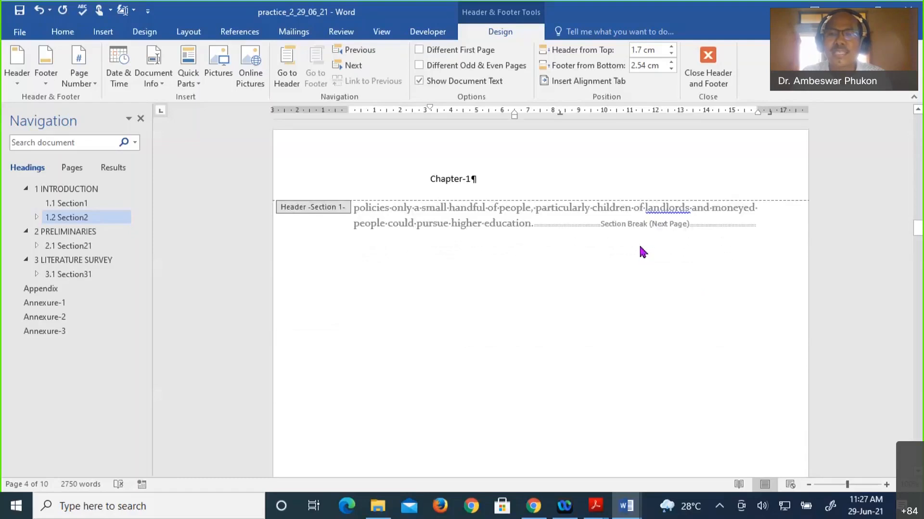
scroll(643, 252, down, 15)
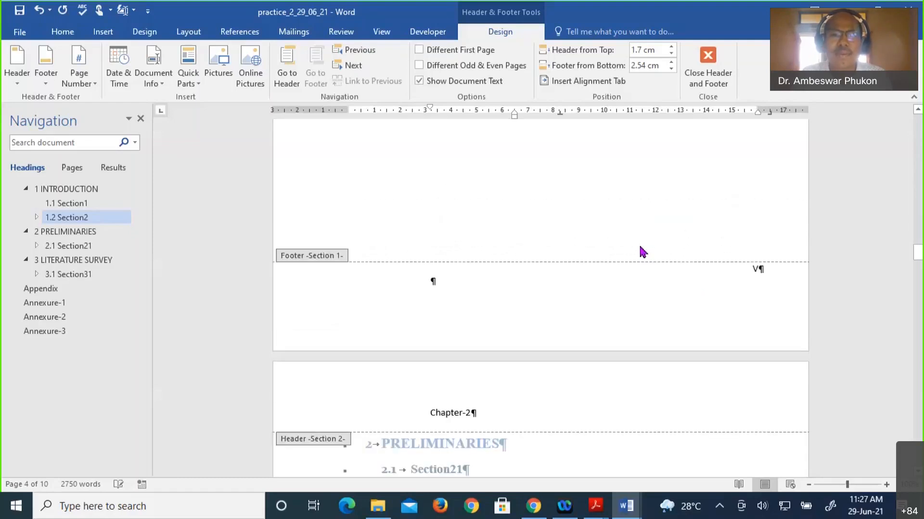
scroll(674, 255, down, 1)
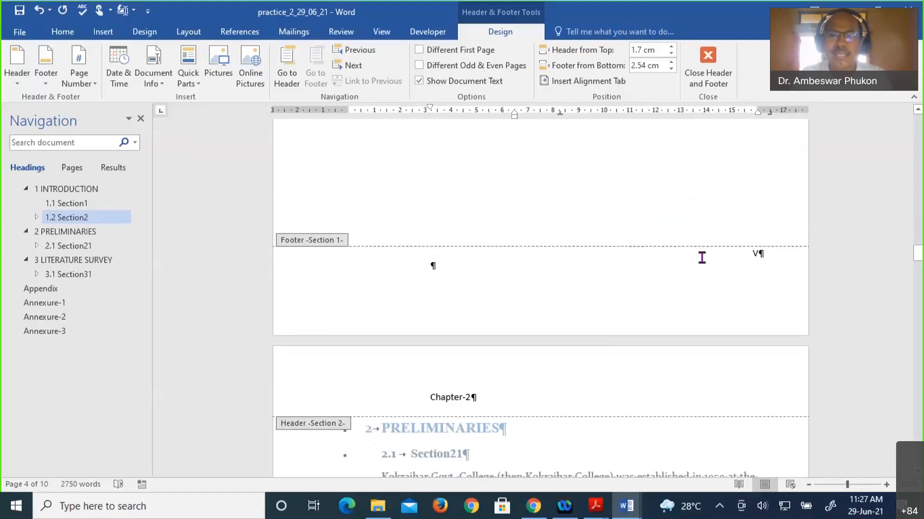
scroll(721, 250, down, 3)
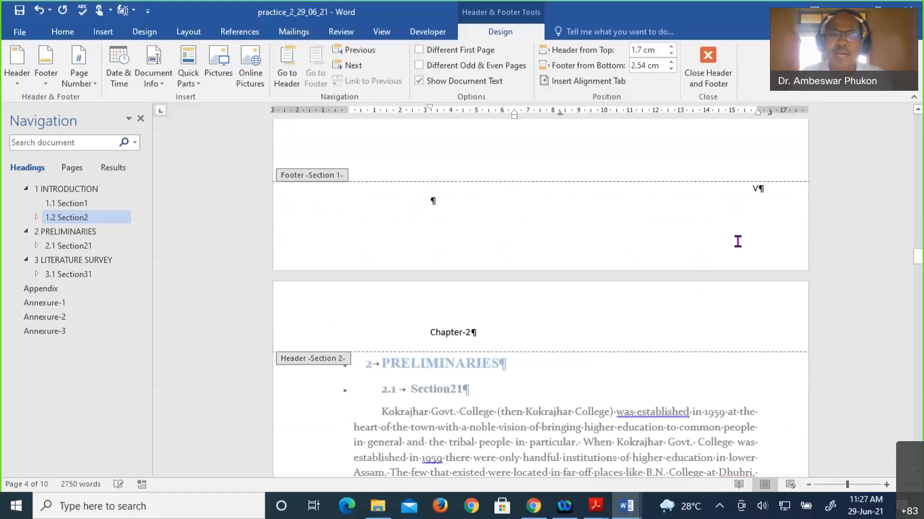
scroll(748, 230, down, 2)
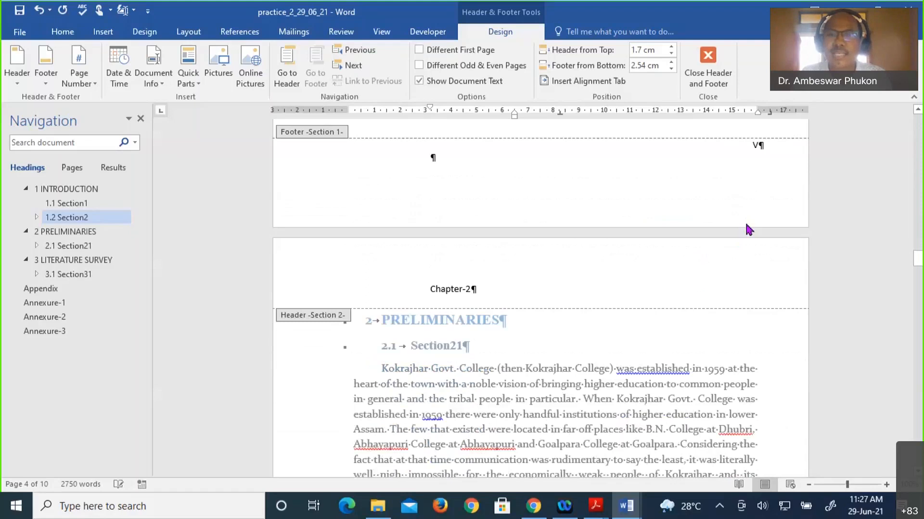
scroll(740, 231, down, 1)
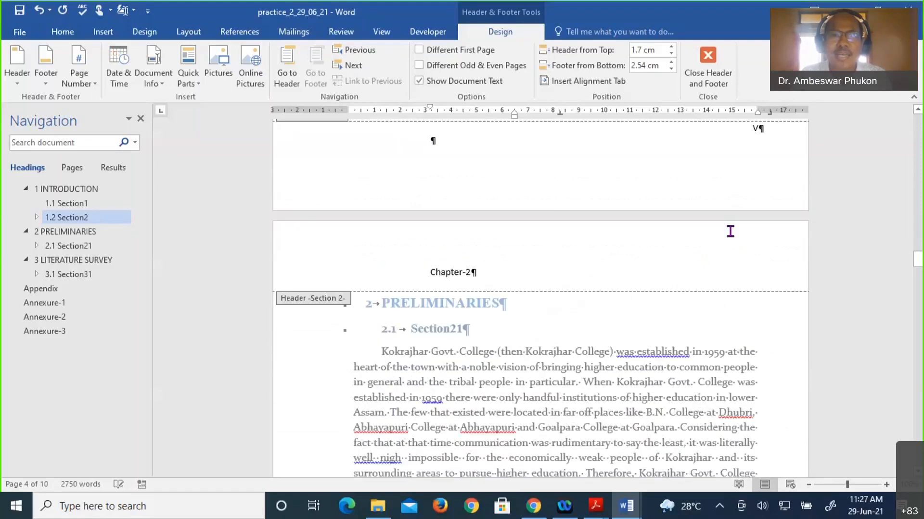
- Compare the Section 1 footer page numbers on the pages before and after the INTRODUCTION chapter's final text and section break
scroll(730, 231, up, 1)
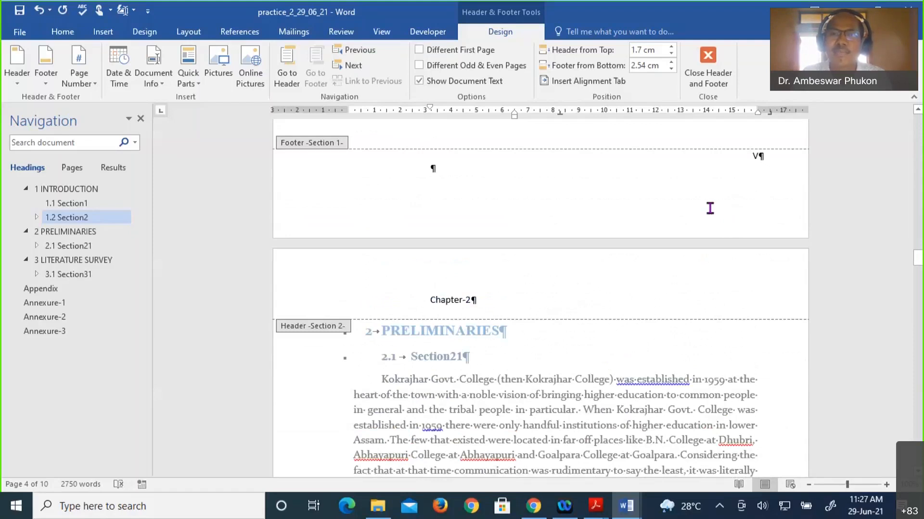
scroll(710, 208, up, 3)
scroll(711, 211, up, 10)
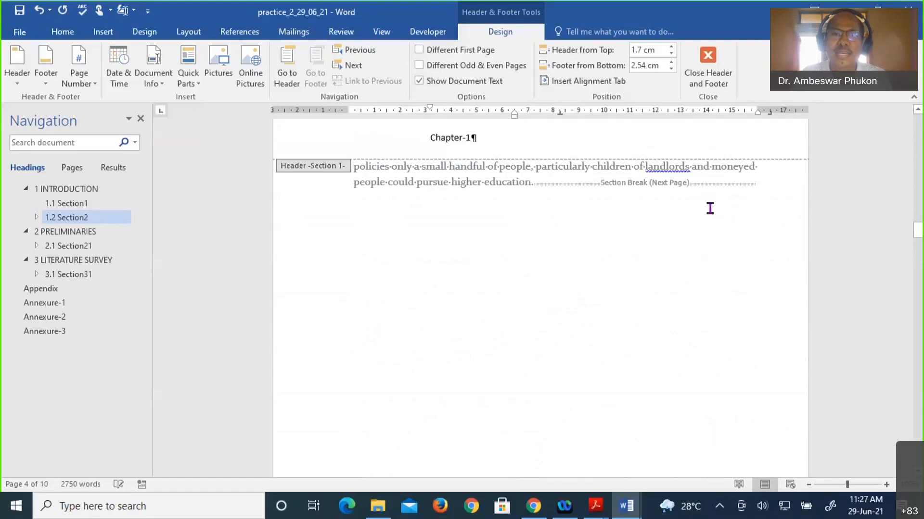
scroll(709, 208, up, 3)
scroll(709, 208, up, 1)
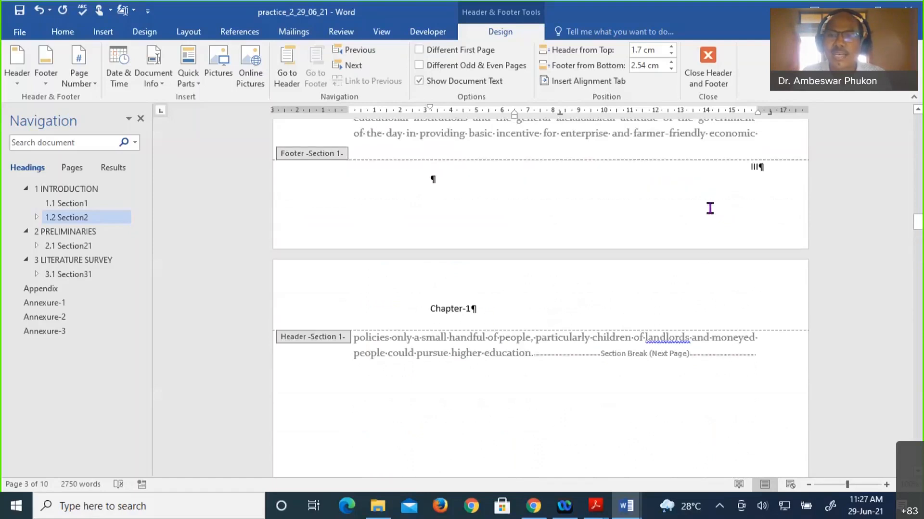
scroll(712, 215, down, 9)
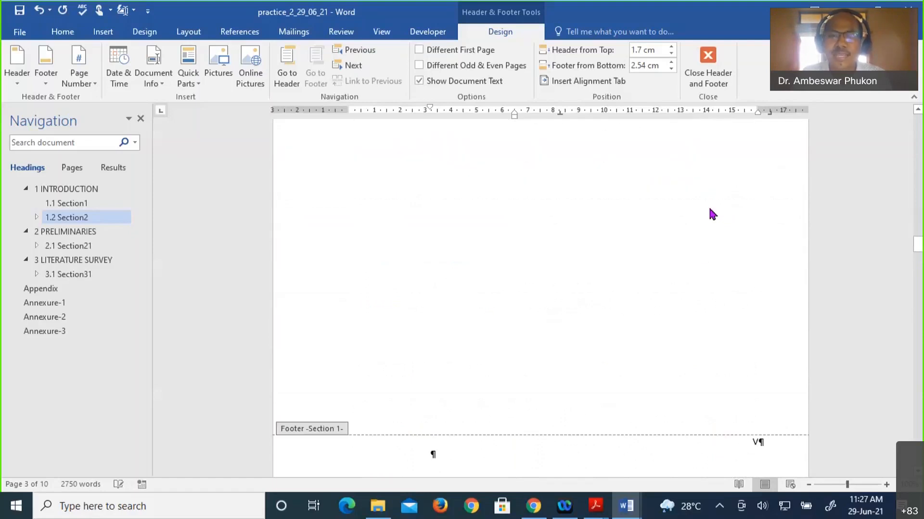
scroll(711, 212, down, 1)
scroll(710, 209, down, 8)
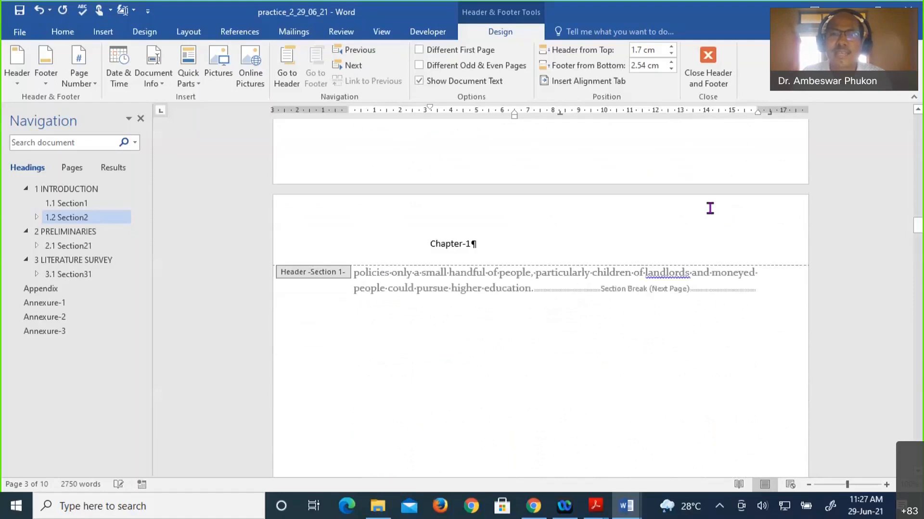
scroll(709, 208, up, 3)
scroll(709, 207, down, 3)
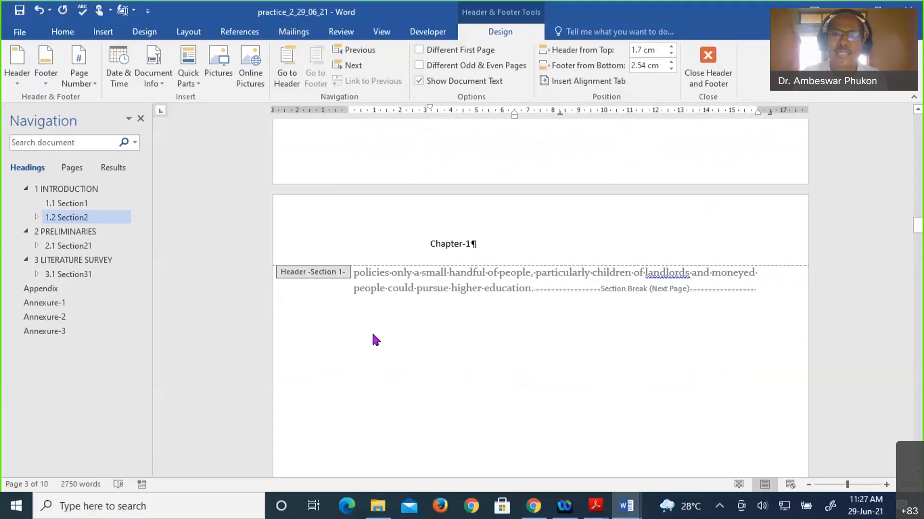
scroll(515, 340, down, 9)
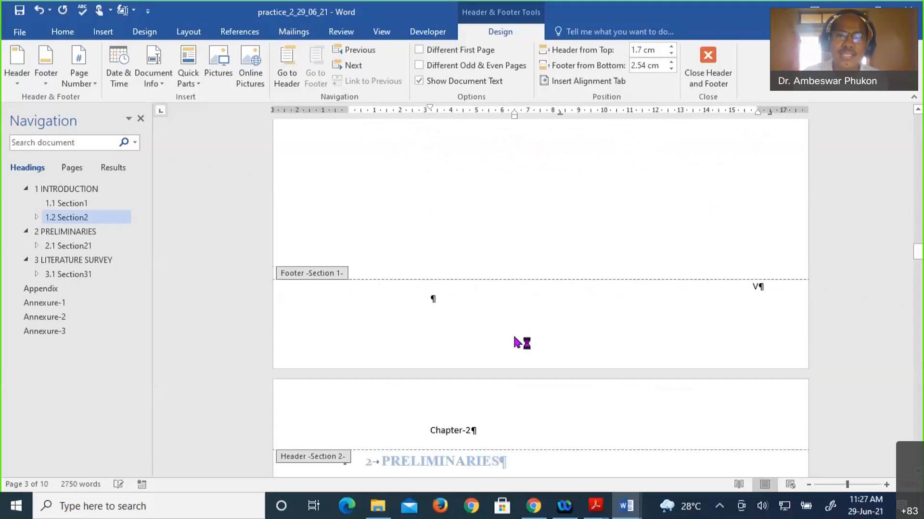
scroll(516, 340, down, 3)
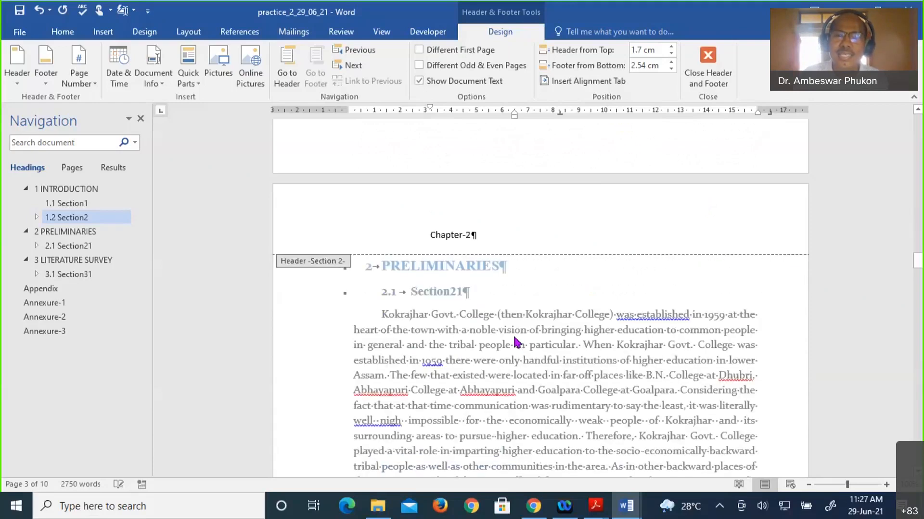
scroll(537, 309, down, 5)
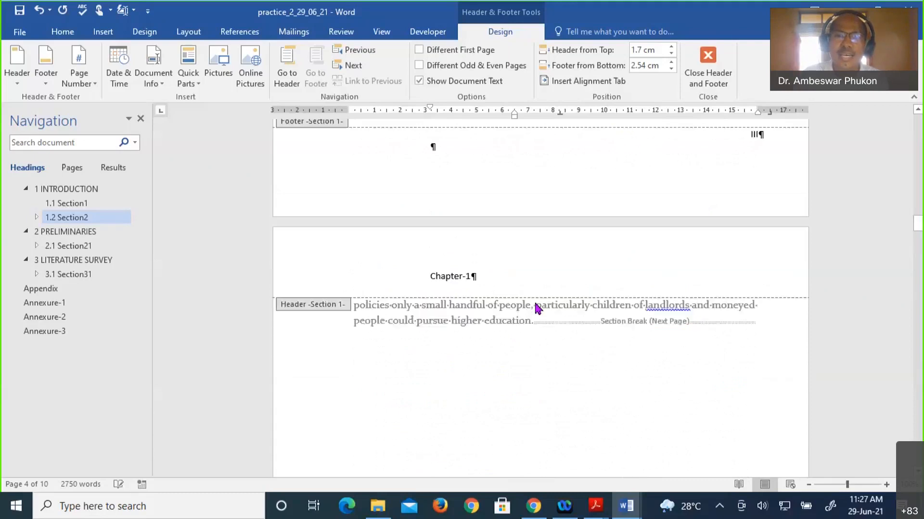
scroll(537, 309, up, 5)
scroll(536, 303, down, 3)
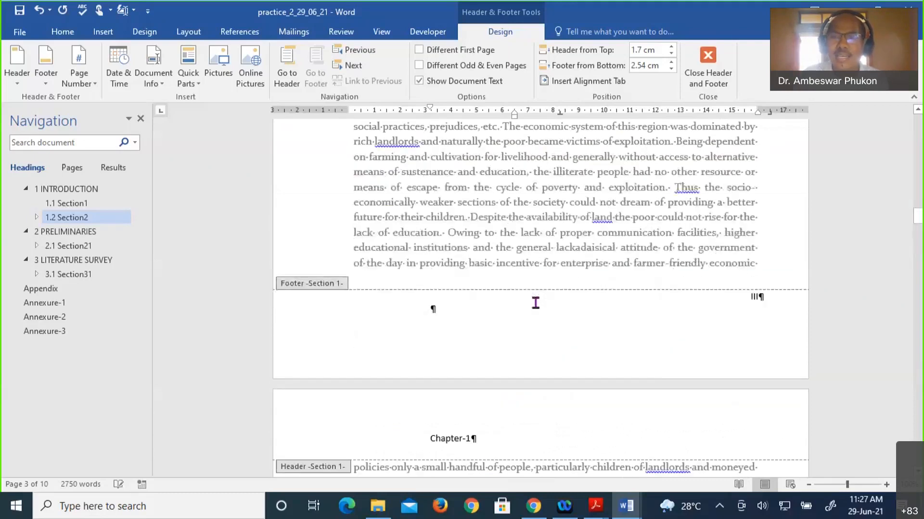
scroll(589, 349, down, 3)
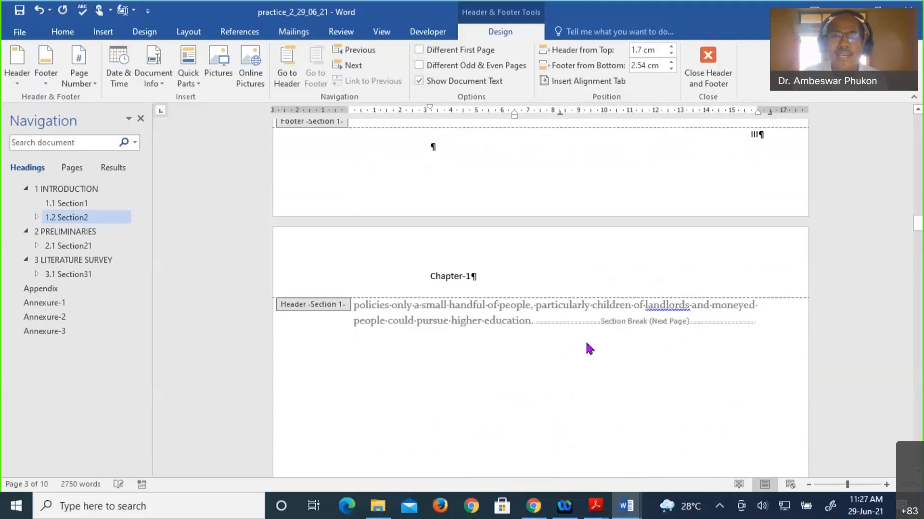
scroll(569, 322, down, 1)
scroll(569, 322, down, 1)
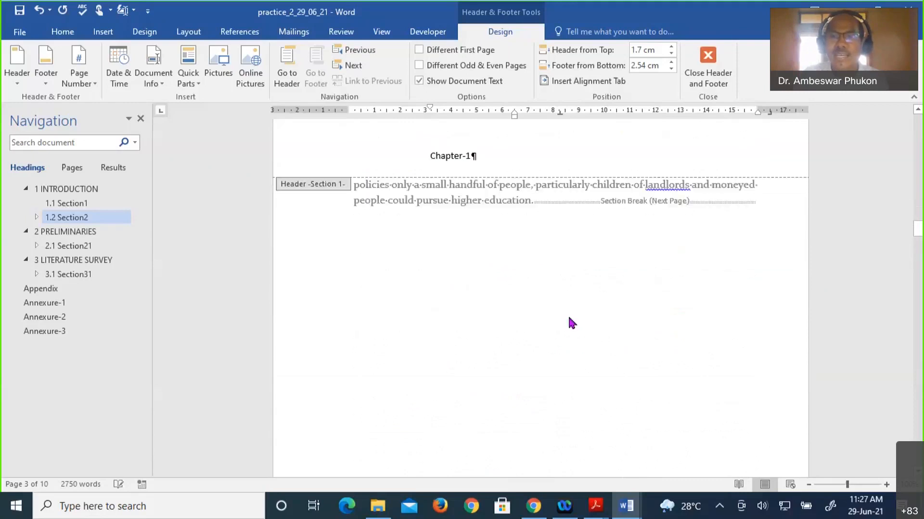
scroll(569, 320, up, 5)
scroll(569, 317, down, 2)
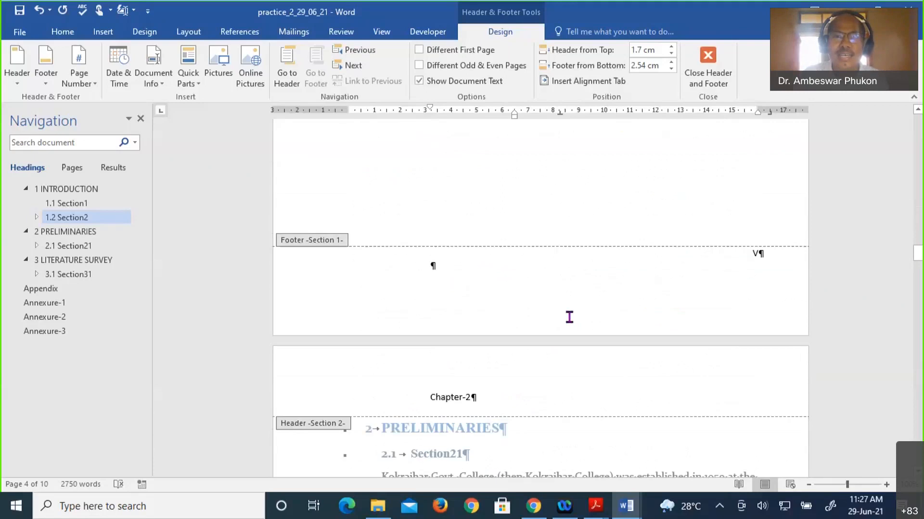
- Set the Section 2 footer page numbers in the PRELIMINARIES chapter to the 1, 2, 3 format, starting at 1
scroll(569, 317, down, 7)
scroll(568, 315, down, 3)
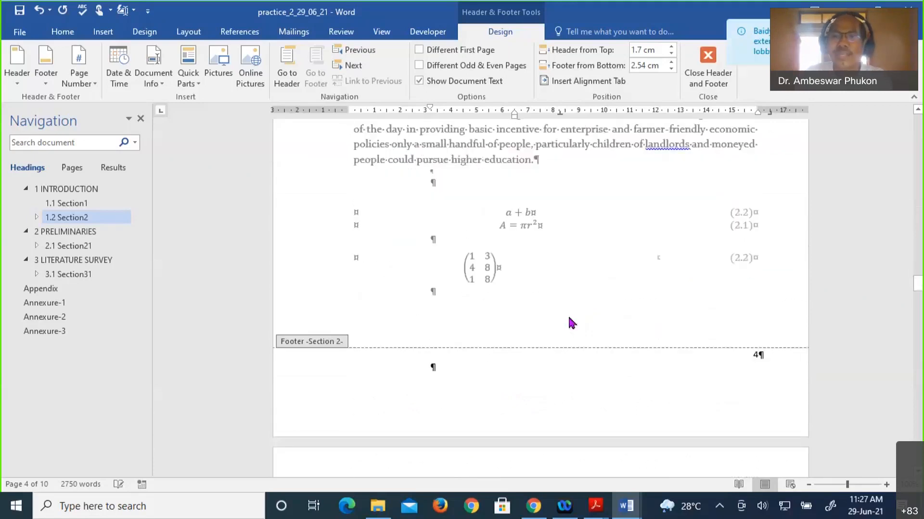
scroll(577, 337, down, 1)
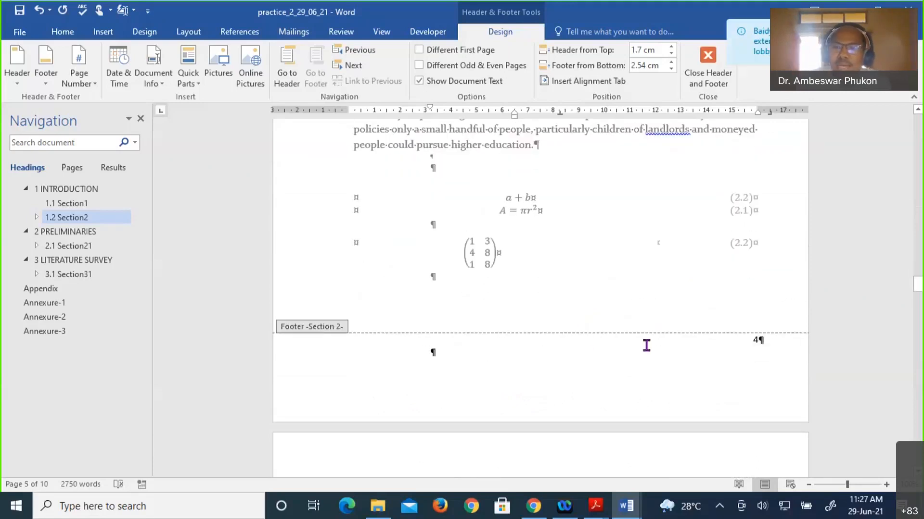
double_click(756, 341)
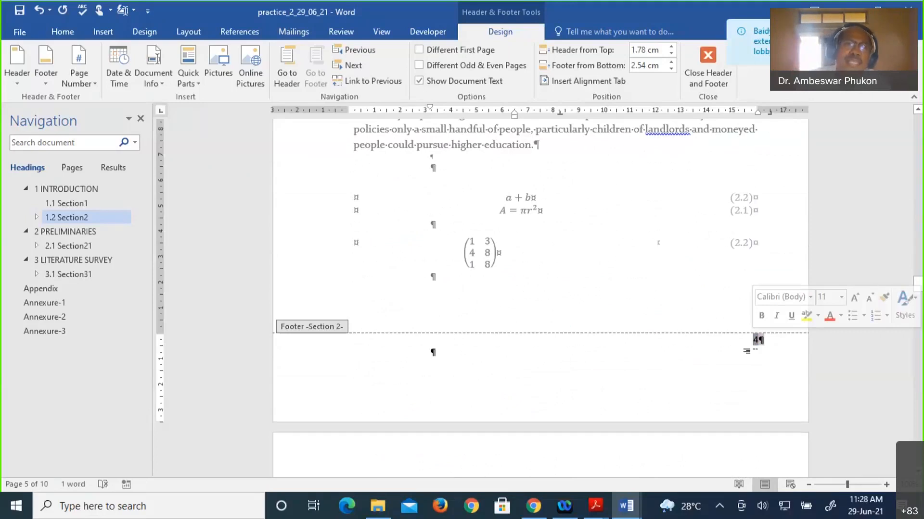
click(81, 77)
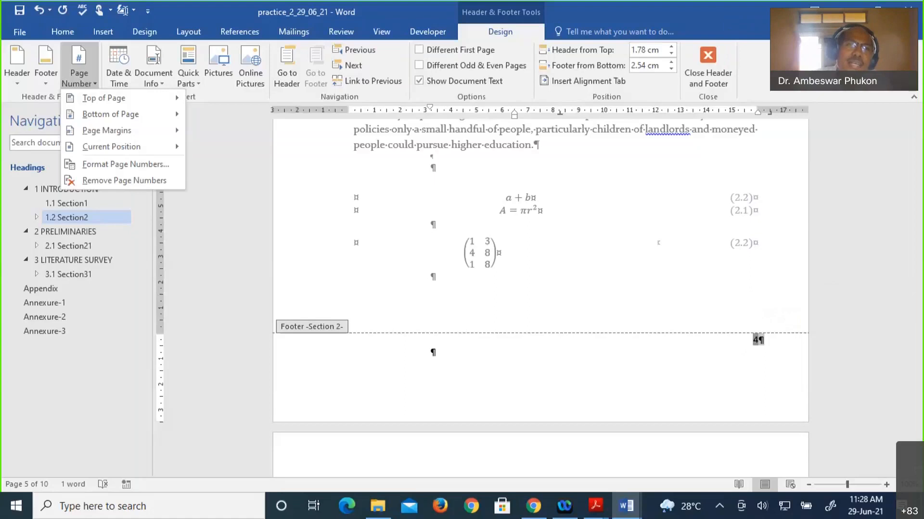
click(99, 165)
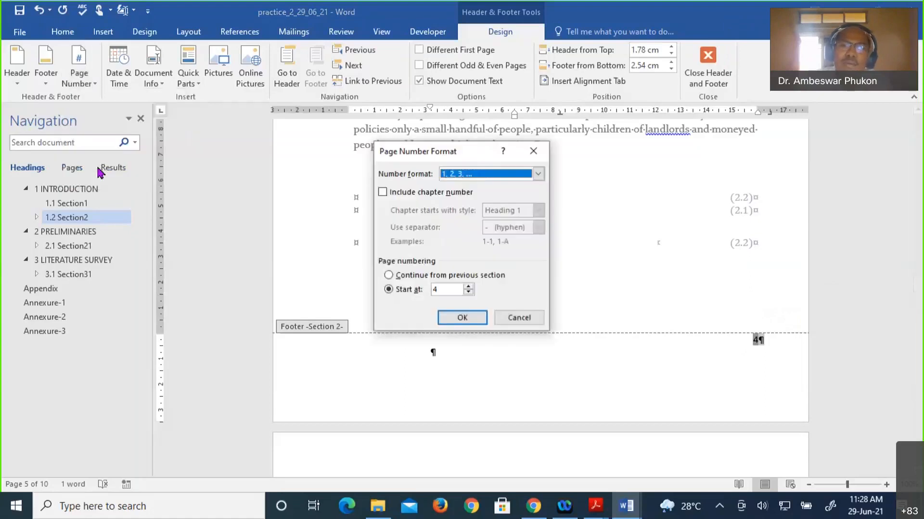
click(524, 178)
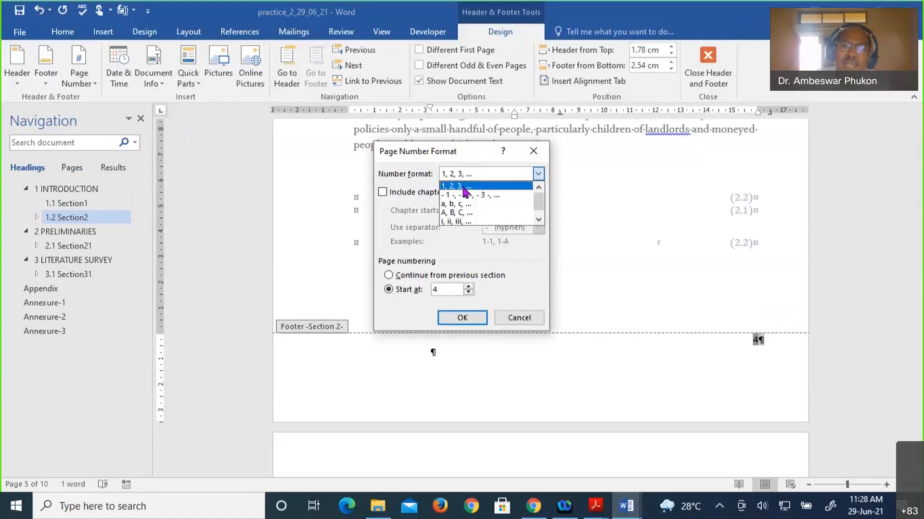
click(465, 183)
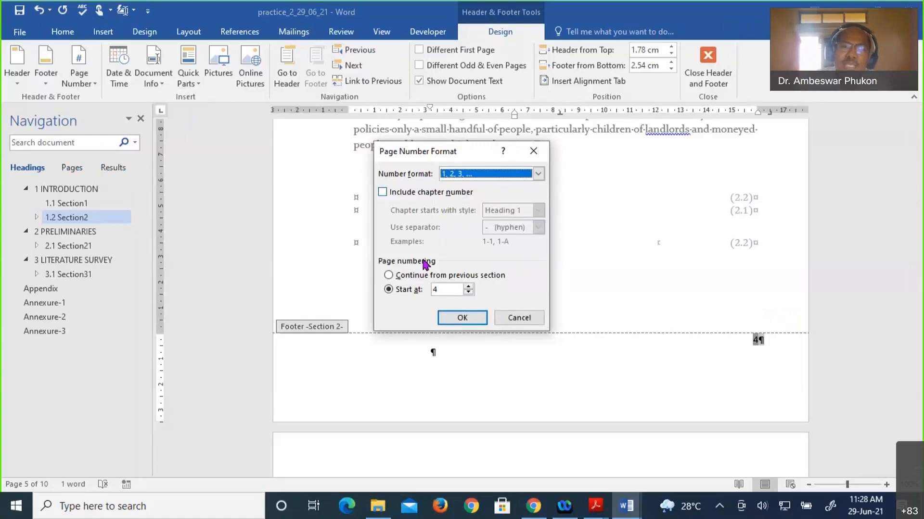
click(468, 287)
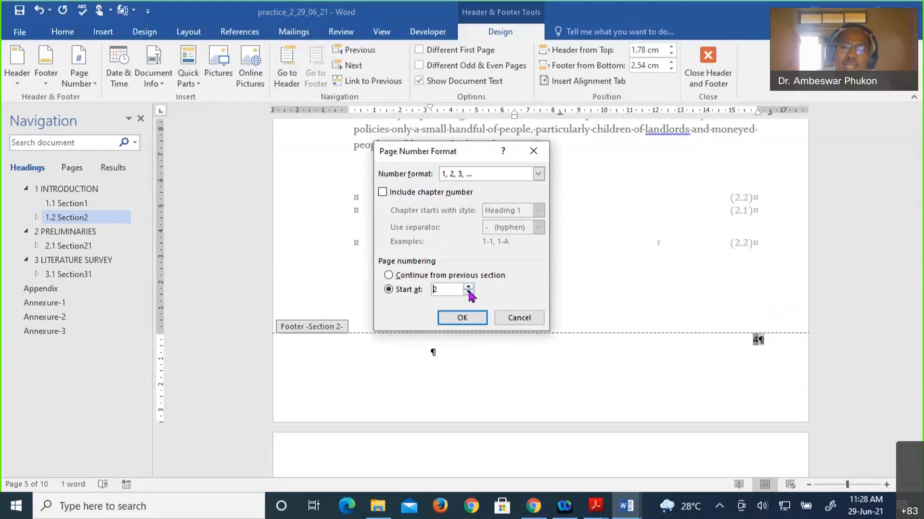
click(468, 318)
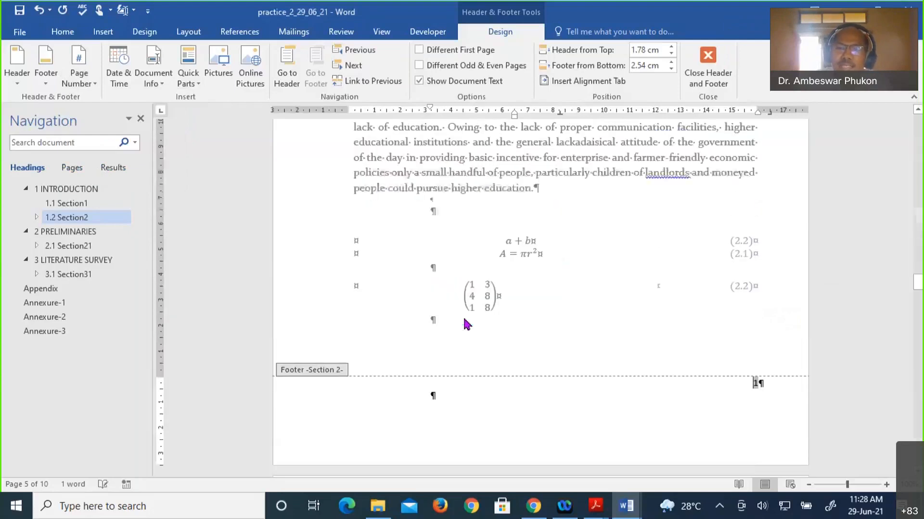
- Check the footer page numbers on the remaining Section 2 pages, up to the start of the LITERATURE SURVEY chapter
scroll(467, 322, down, 5)
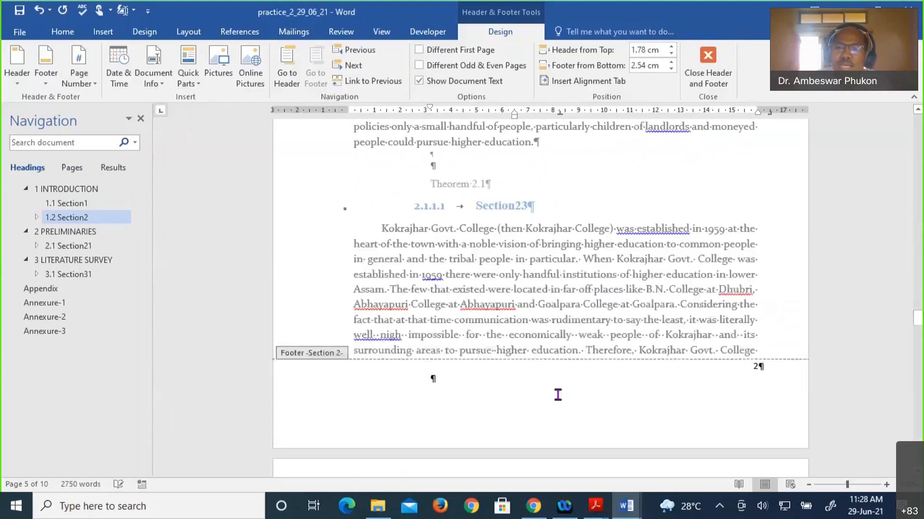
scroll(558, 394, down, 7)
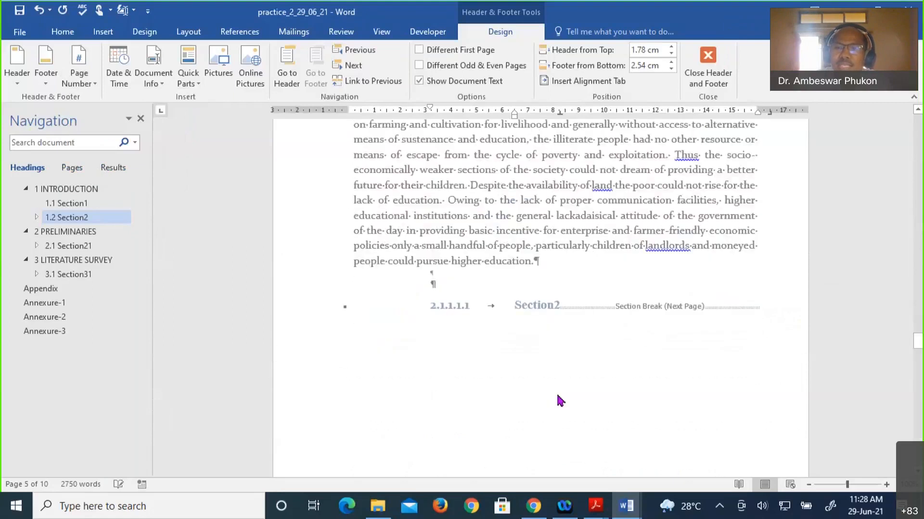
scroll(703, 345, down, 5)
scroll(704, 344, down, 5)
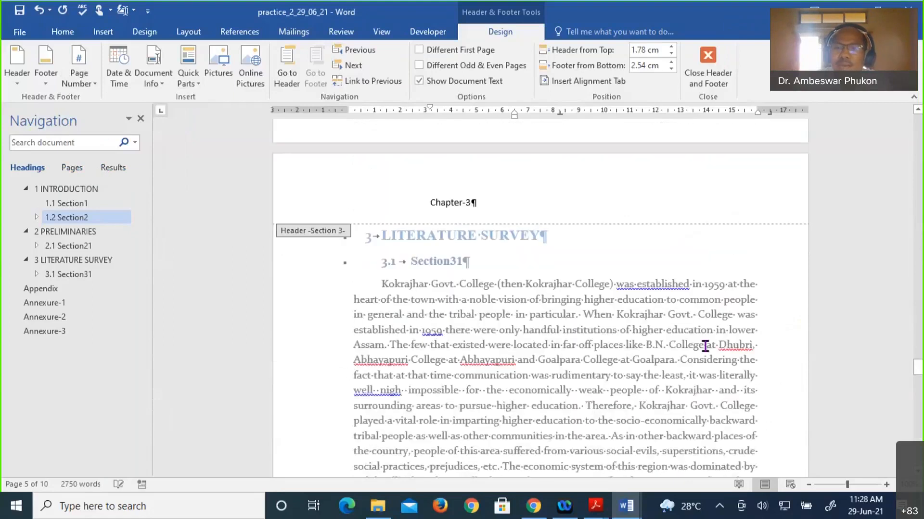
- Examine the Section 3 footer page numbers through the end of the LITERATURE SURVEY chapter and into the Section 4 Appendix page
scroll(705, 345, down, 5)
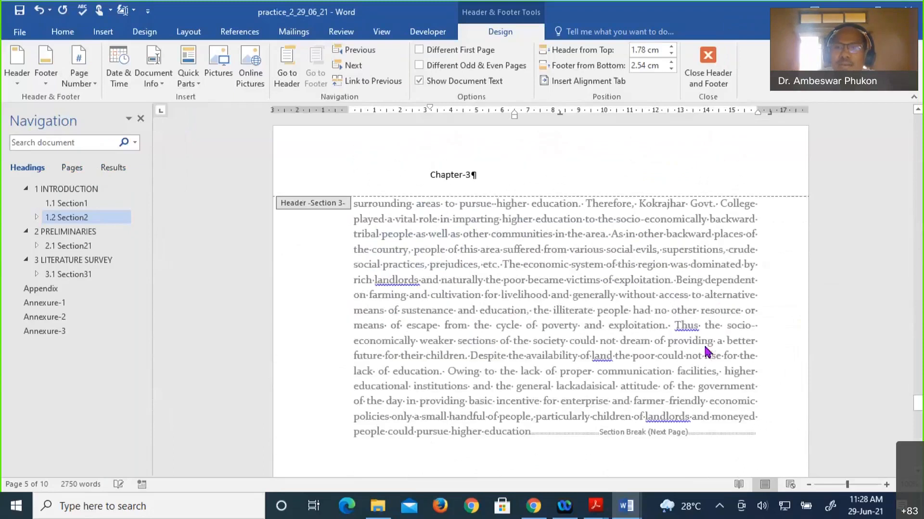
scroll(705, 348, down, 5)
scroll(704, 346, down, 5)
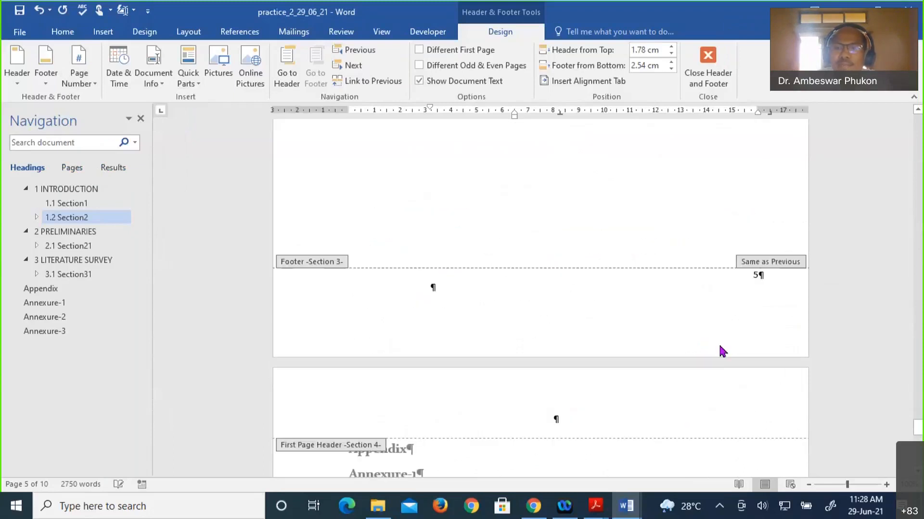
scroll(719, 344, down, 15)
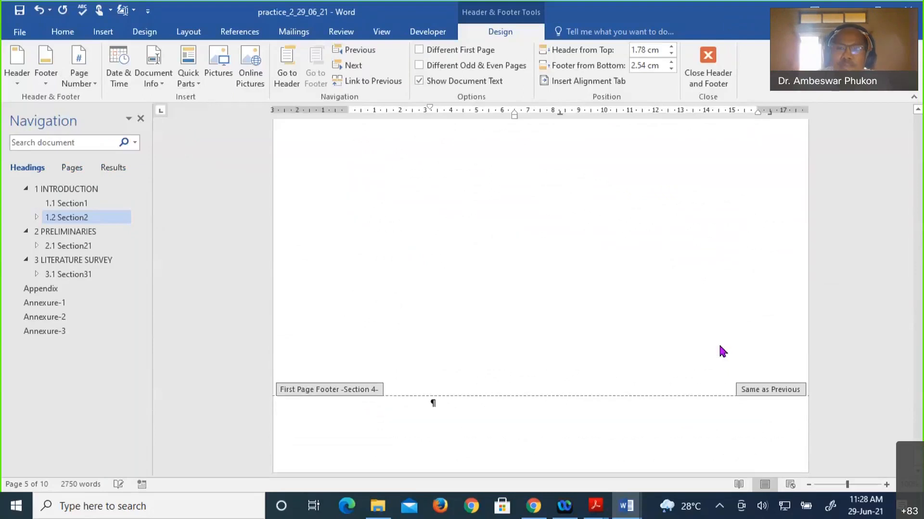
scroll(719, 343, up, 7)
scroll(719, 342, up, 7)
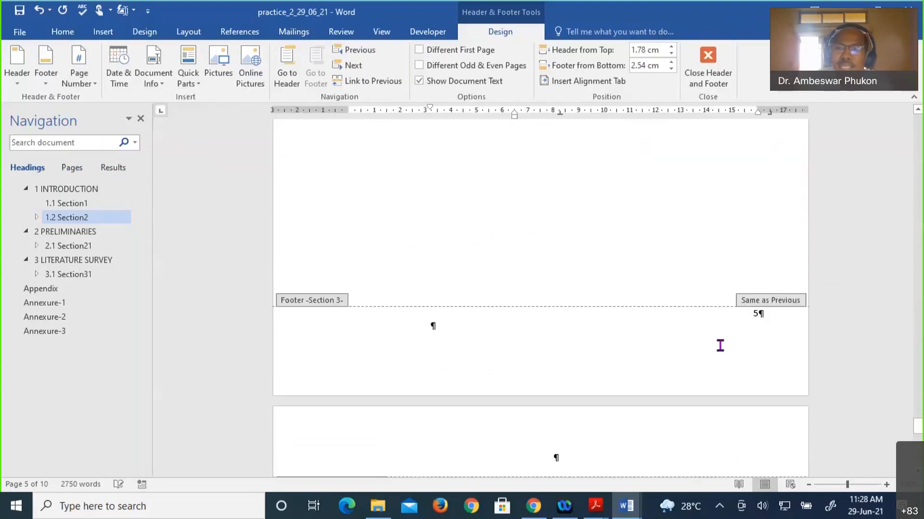
scroll(719, 347, up, 1)
scroll(716, 349, down, 2)
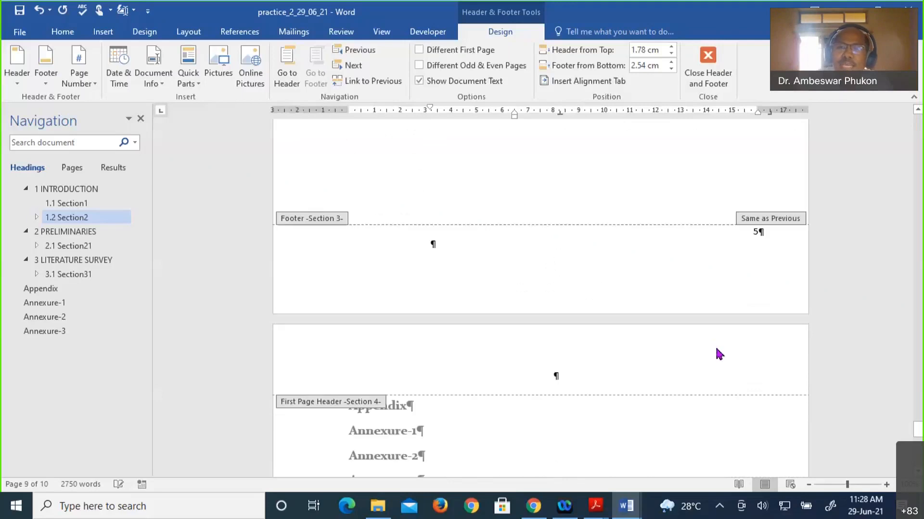
- Compare the footer page numbers on the last Section 2 page and the Section 3 pages around the start of LITERATURE SURVEY
scroll(718, 354, up, 15)
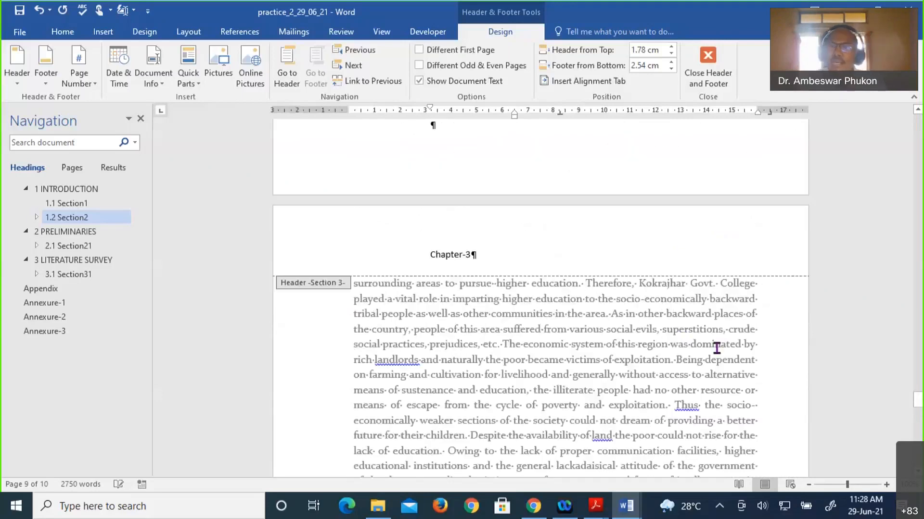
scroll(719, 354, up, 1)
scroll(719, 354, up, 5)
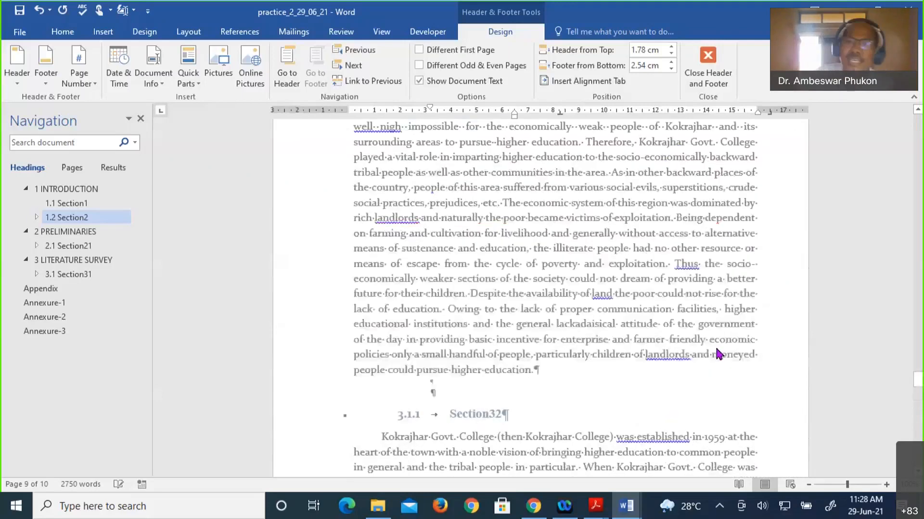
scroll(716, 354, up, 5)
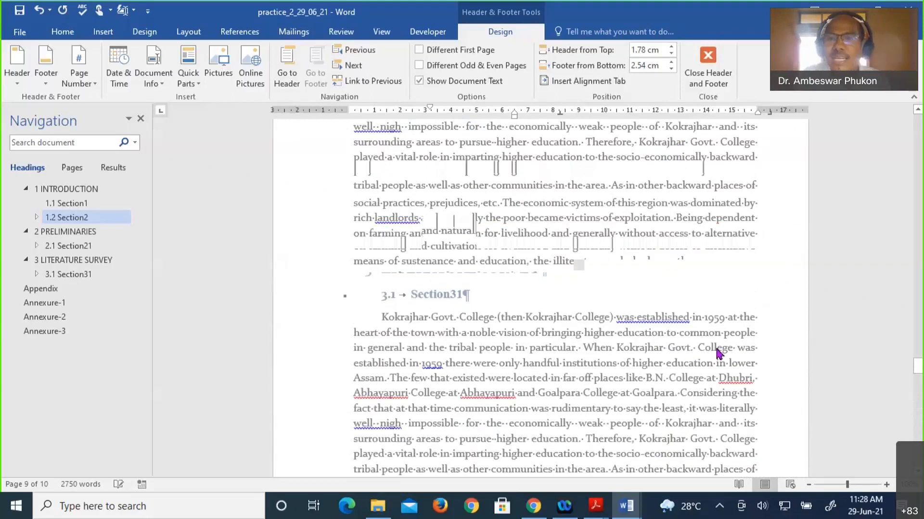
scroll(718, 351, up, 3)
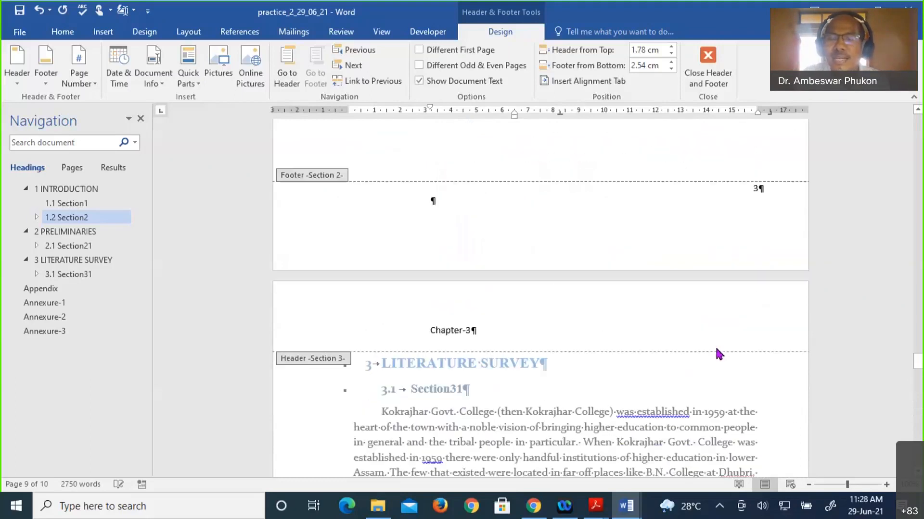
scroll(717, 354, down, 4)
scroll(716, 354, up, 6)
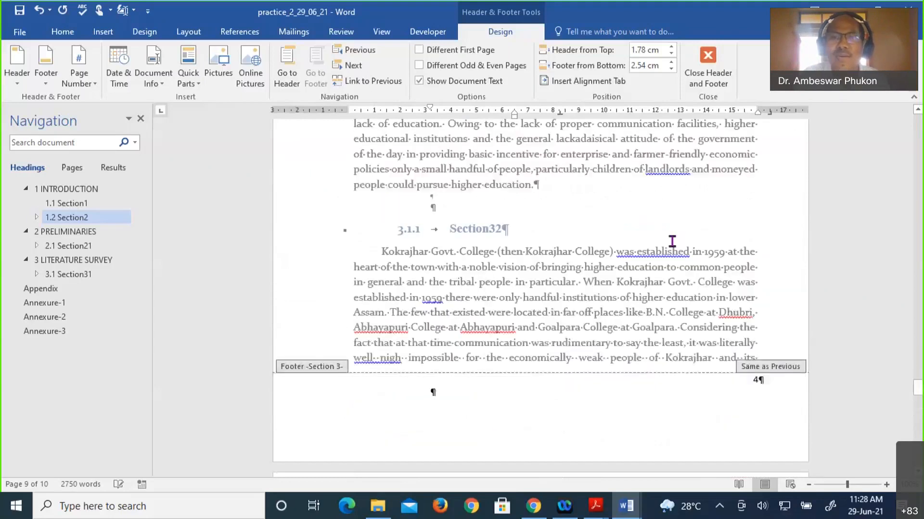
scroll(709, 219, down, 5)
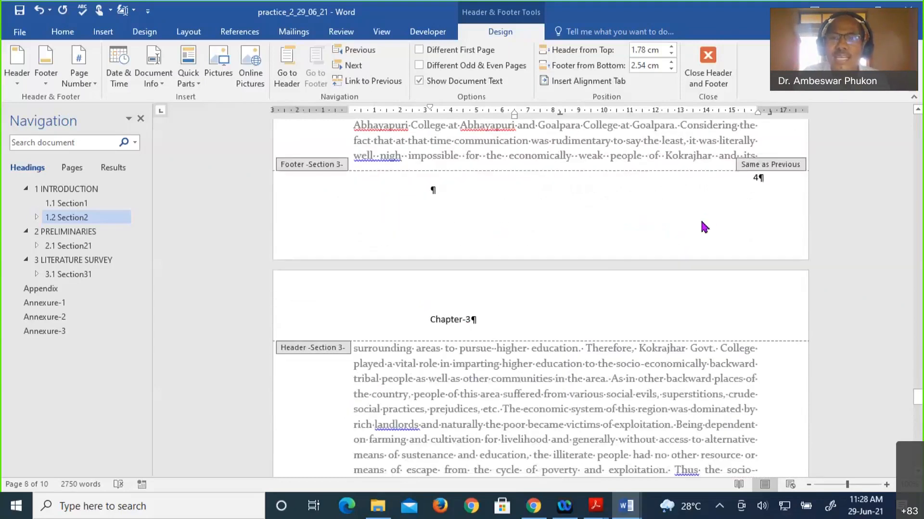
scroll(701, 222, up, 8)
scroll(704, 225, up, 3)
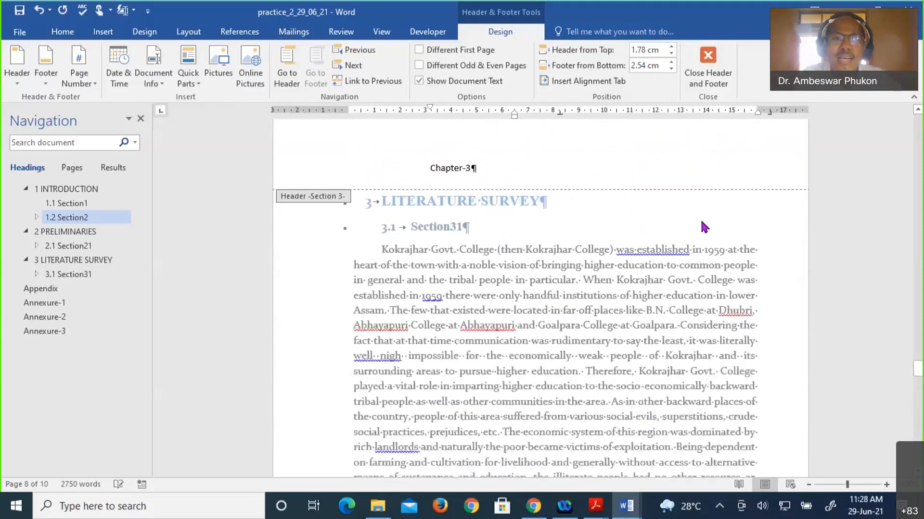
scroll(702, 222, up, 5)
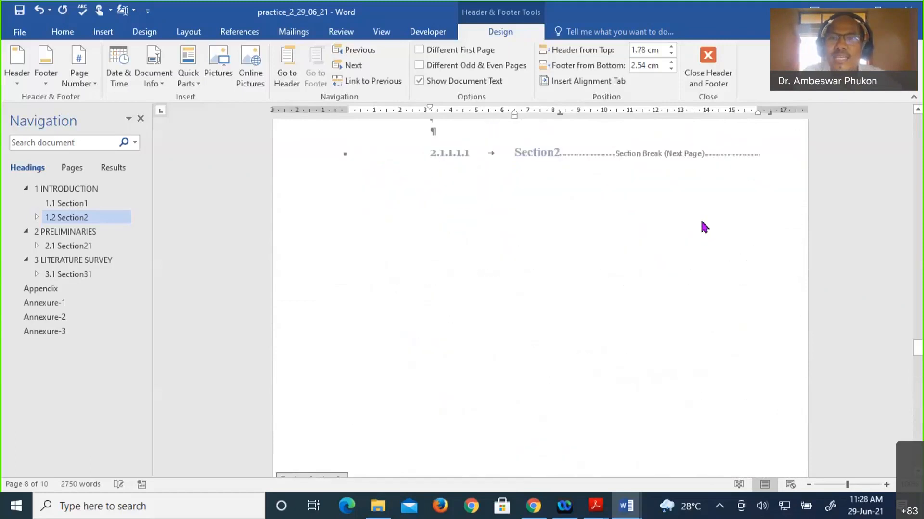
scroll(703, 226, down, 6)
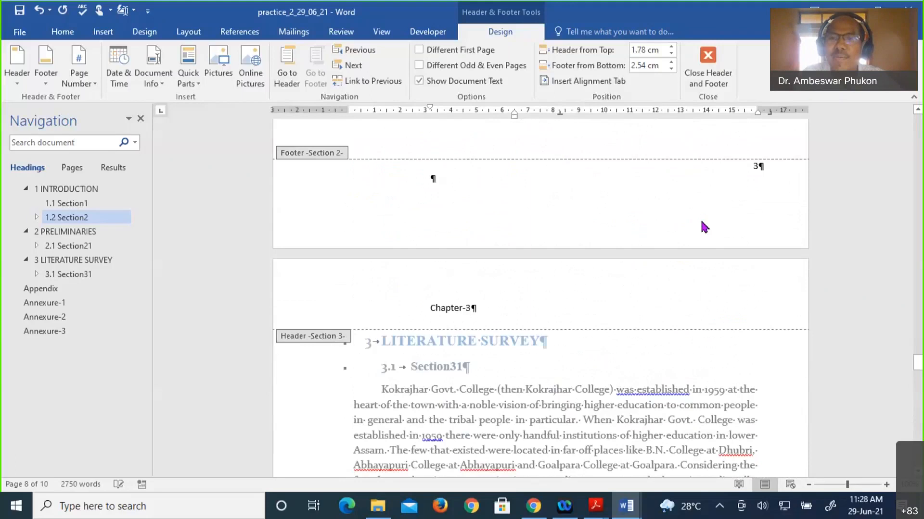
scroll(702, 226, down, 13)
scroll(702, 226, up, 8)
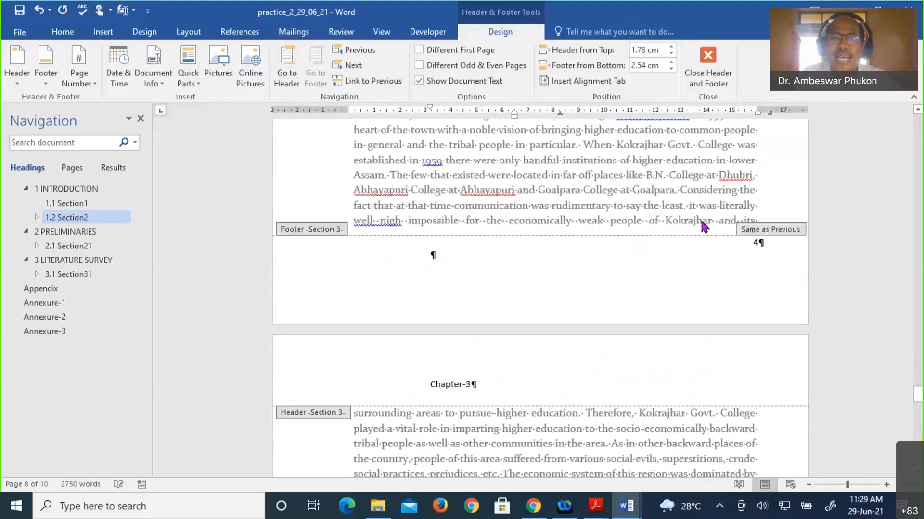
- Set the Section 3 footer page numbers to the A, B, C format, starting at A
double_click(751, 244)
click(79, 72)
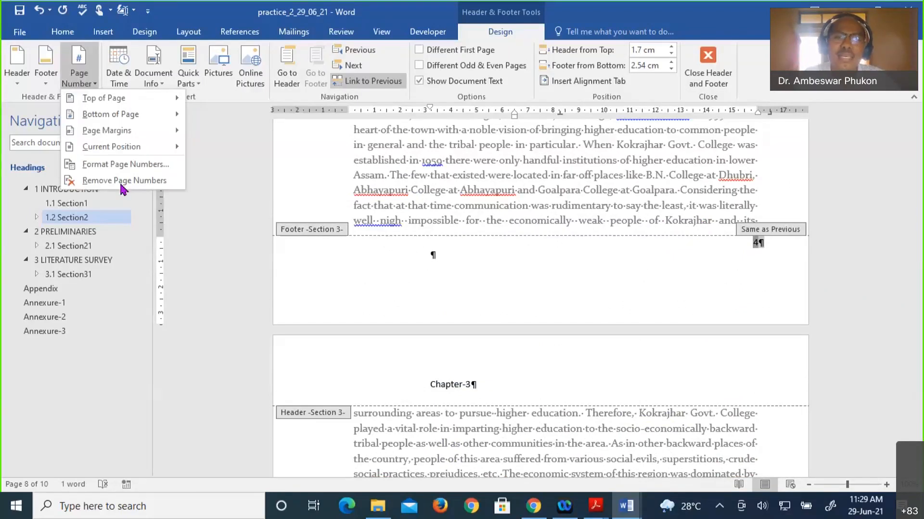
click(123, 164)
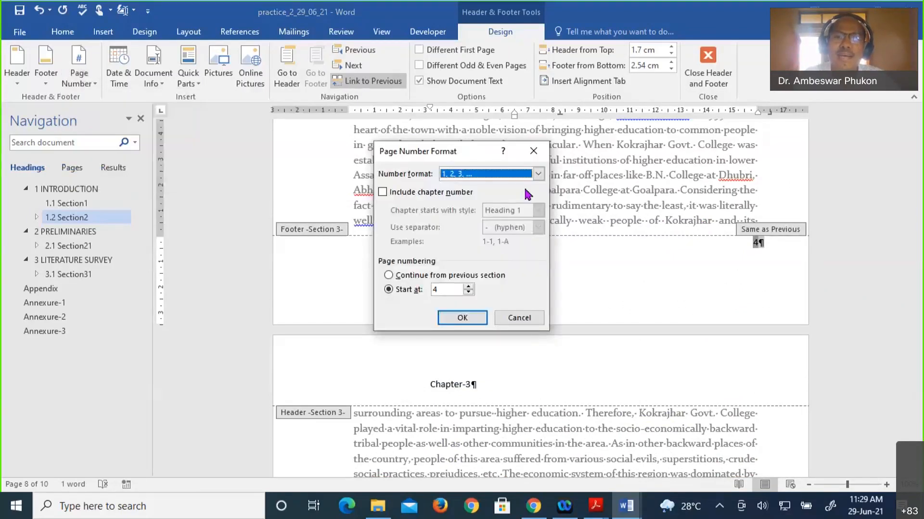
click(538, 174)
click(505, 214)
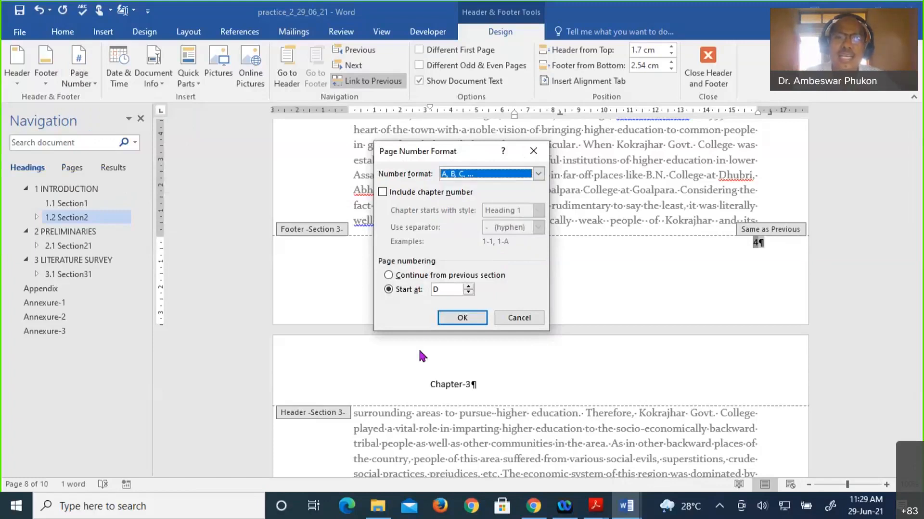
click(467, 292)
click(467, 292)
click(468, 292)
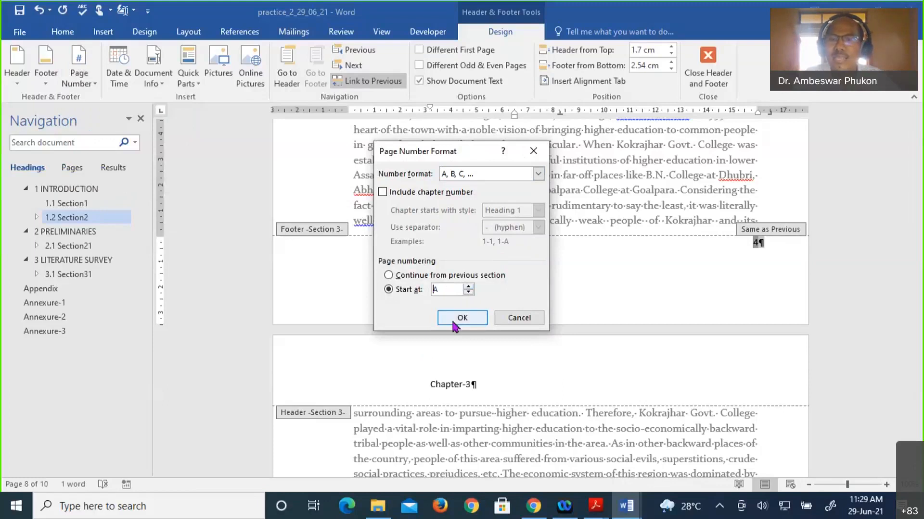
click(460, 318)
- Check the footer page numbering across Section 3, the Section 4 first page and the last page of Section 2
scroll(658, 373, up, 3)
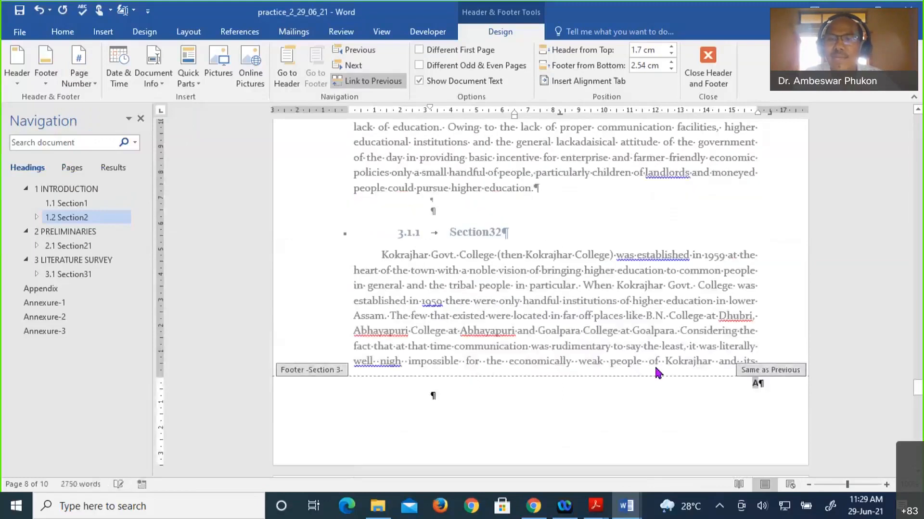
scroll(658, 373, down, 4)
scroll(656, 369, down, 12)
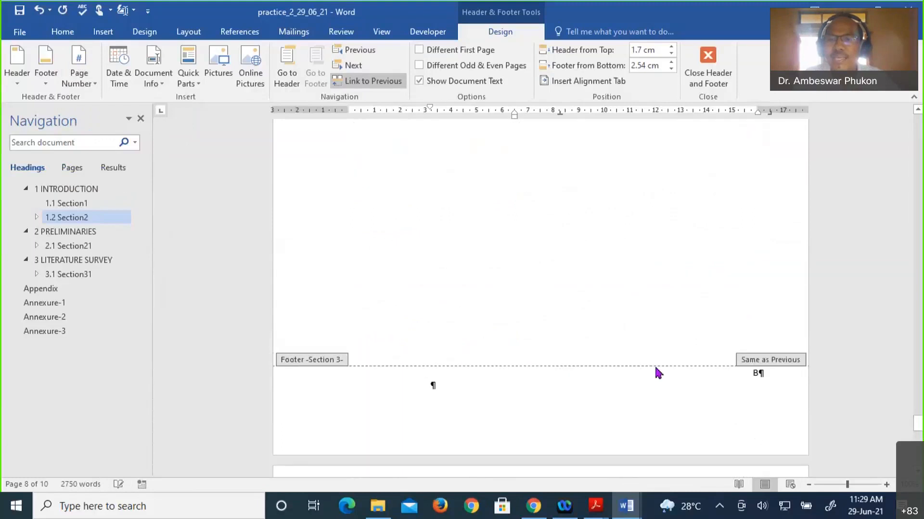
scroll(658, 373, down, 9)
scroll(658, 374, down, 5)
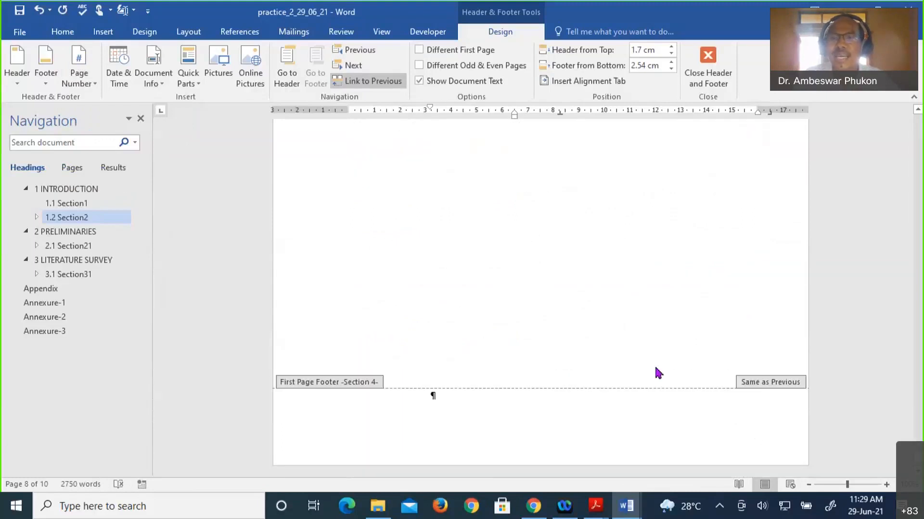
scroll(658, 374, up, 8)
scroll(656, 368, up, 9)
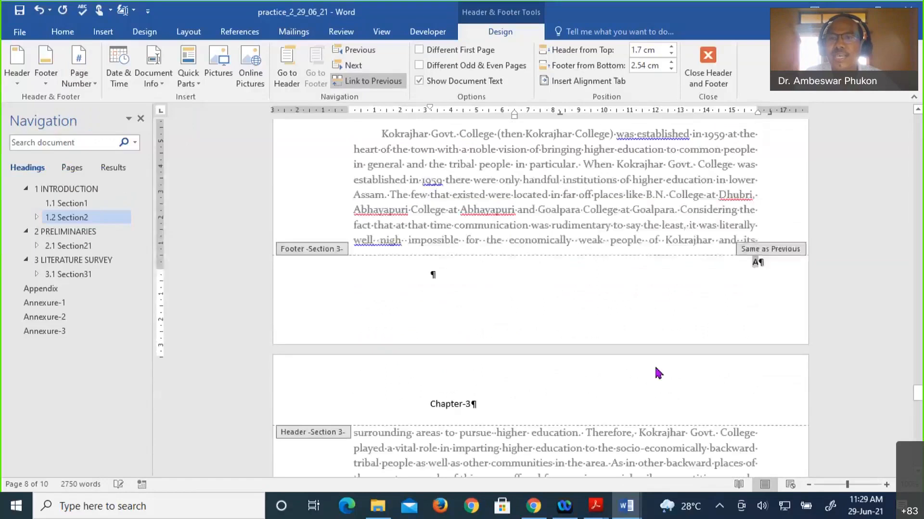
scroll(658, 373, up, 5)
scroll(745, 324, up, 8)
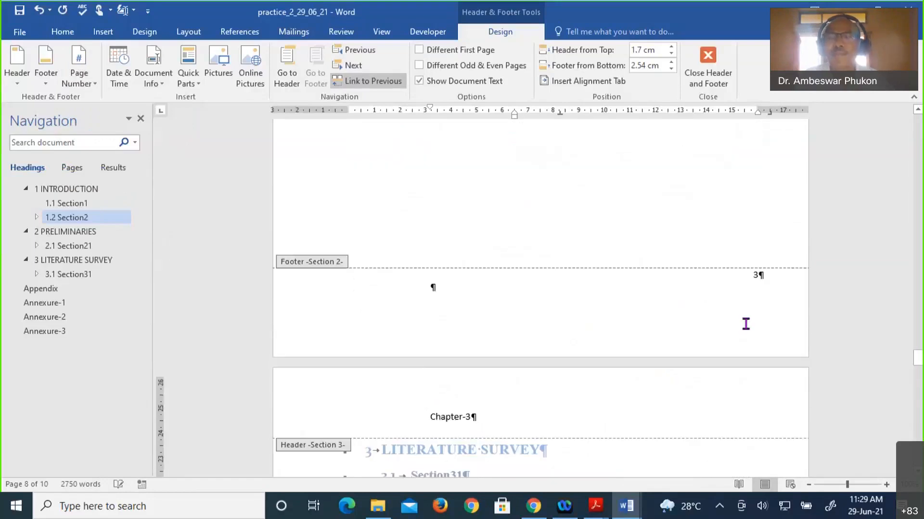
scroll(746, 324, up, 1)
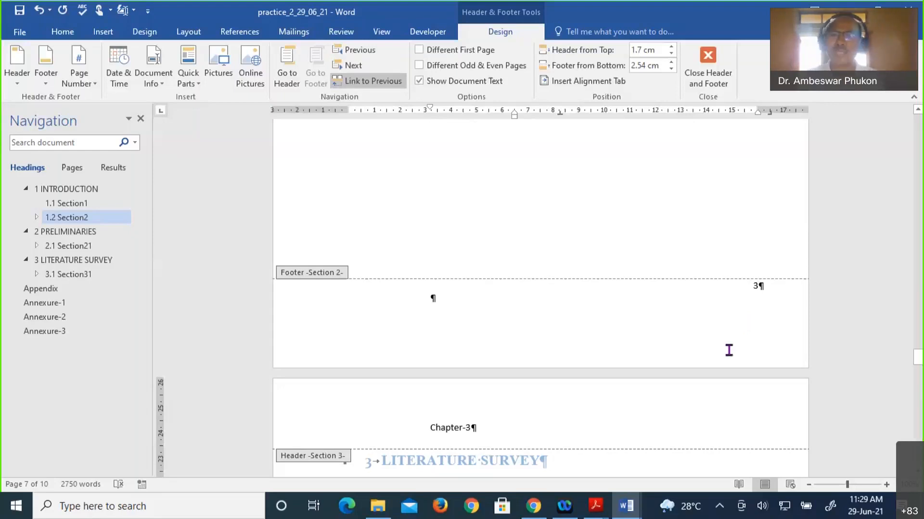
- Set the Section 3 footer page numbers to the 1, 2, 3 format, starting at 4
scroll(732, 356, down, 10)
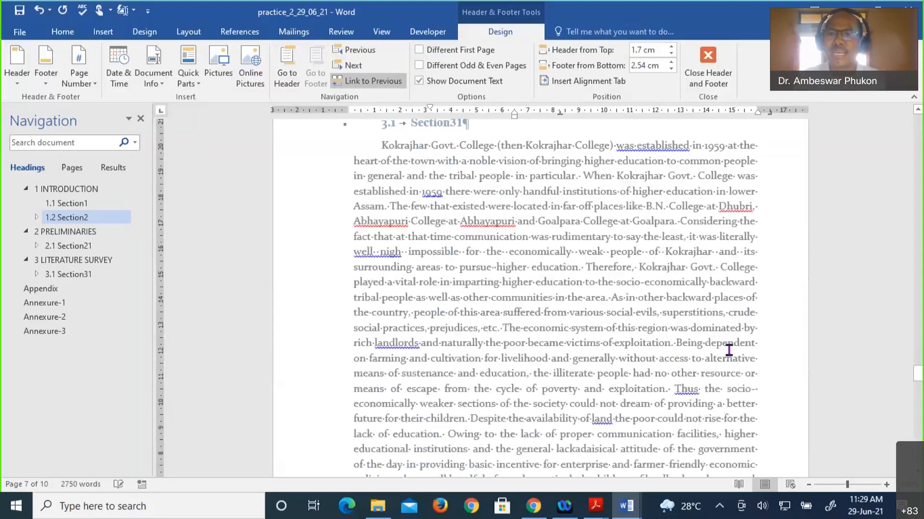
scroll(729, 350, down, 3)
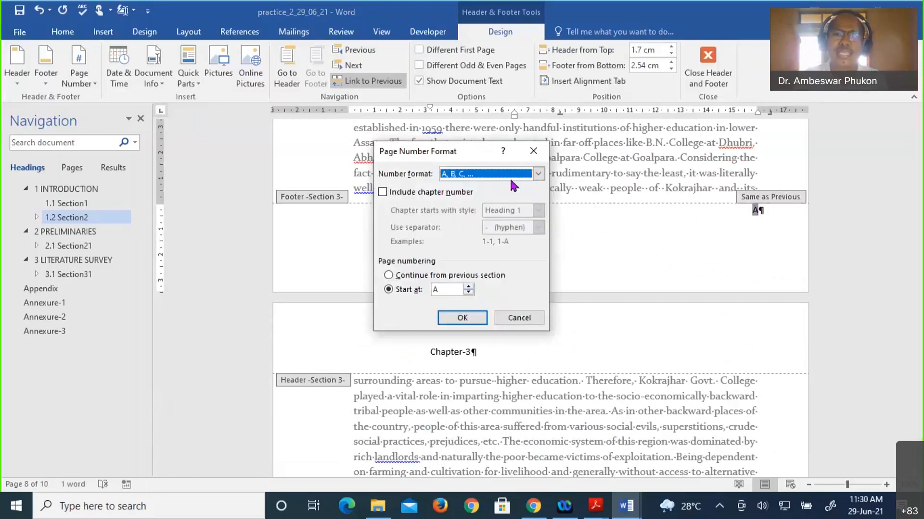
click(511, 176)
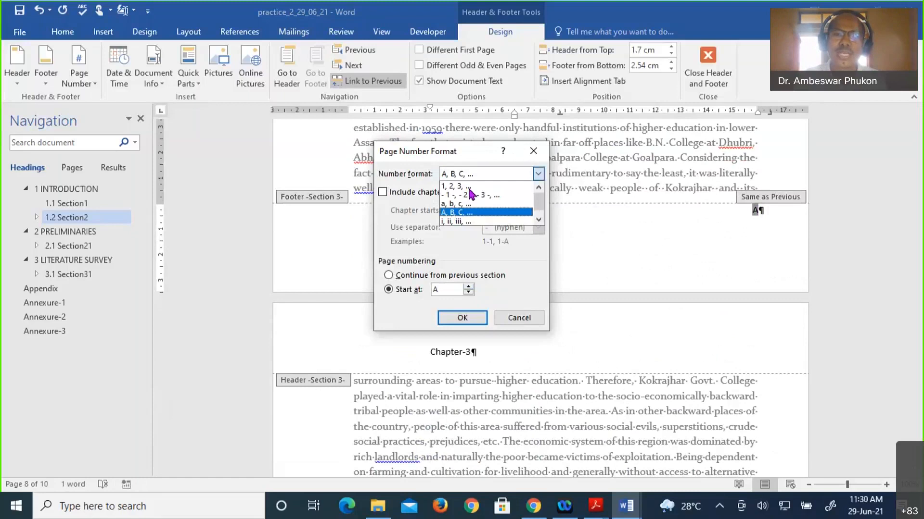
click(469, 187)
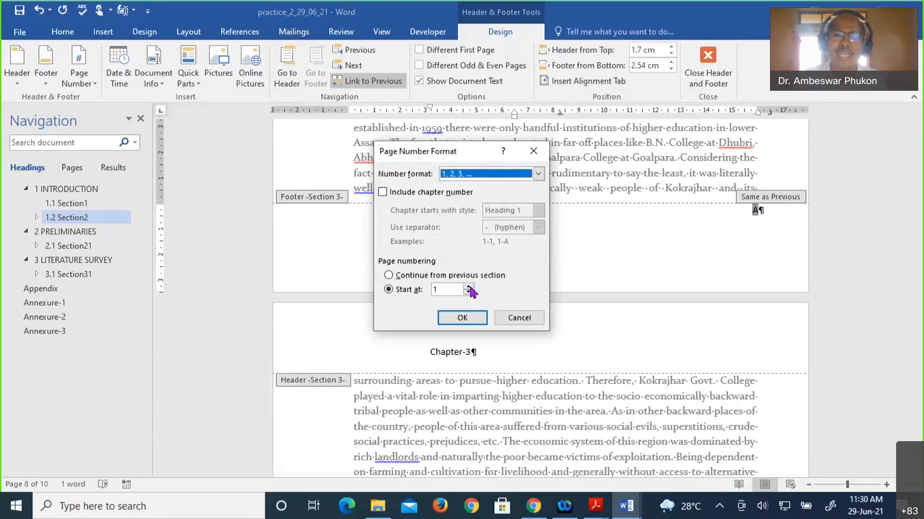
click(468, 287)
click(468, 287)
click(468, 287)
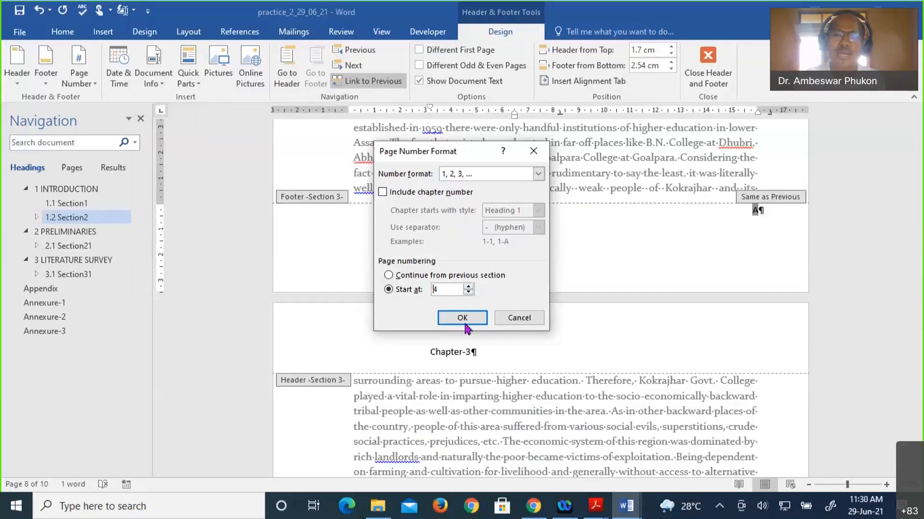
click(463, 319)
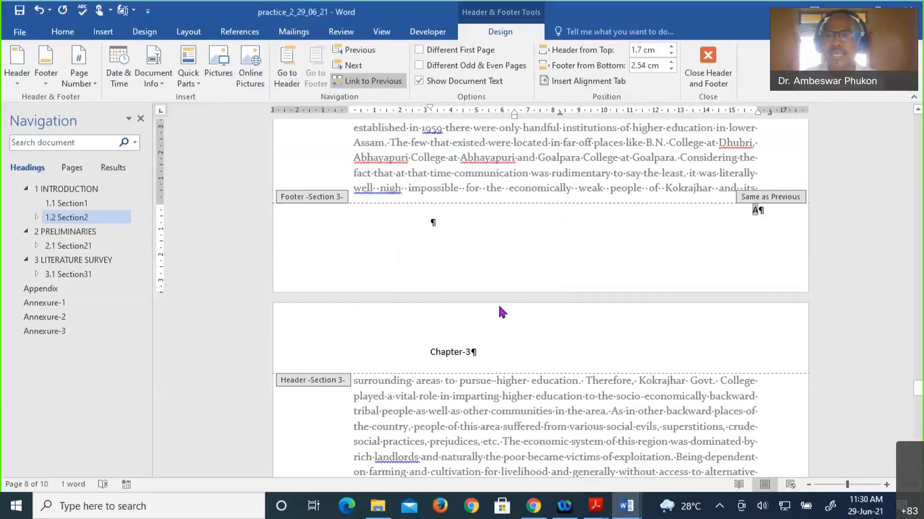
- Check that the footer numbering runs on from the last Section 2 page through Section 3 to the Section 4 first page
scroll(596, 295, up, 12)
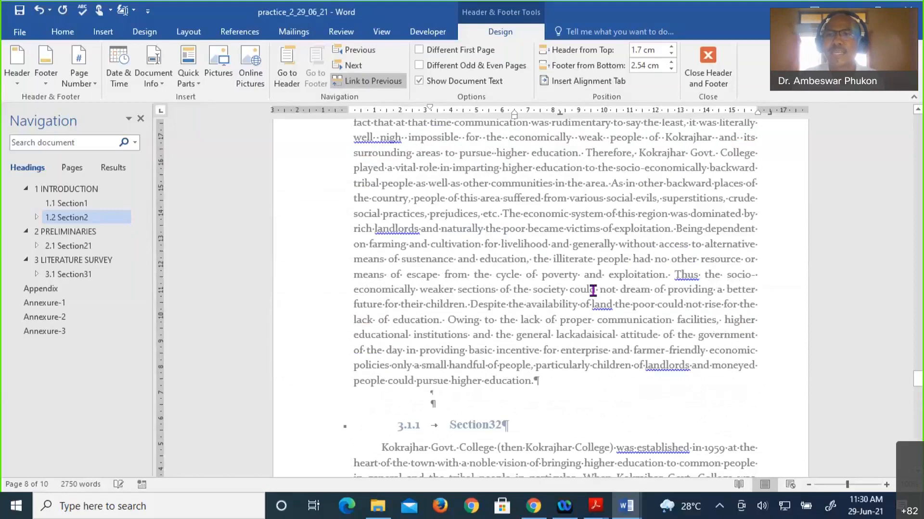
scroll(593, 291, up, 6)
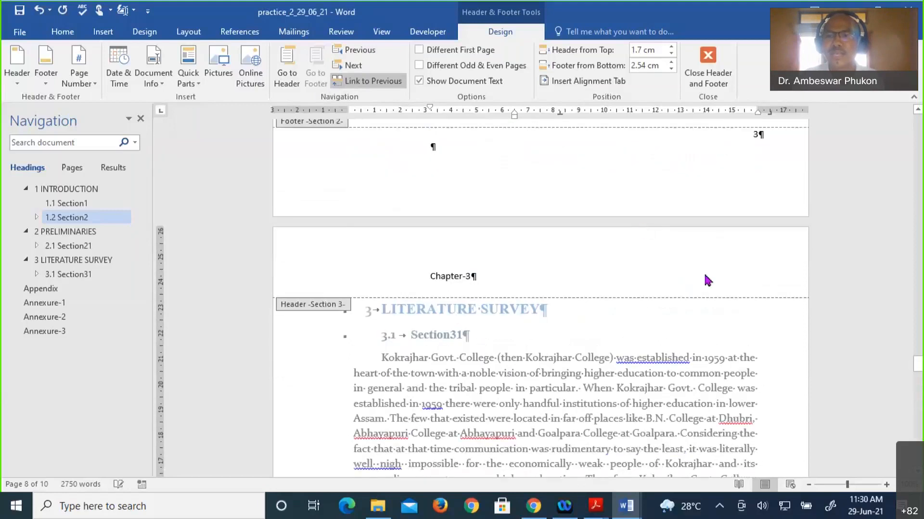
scroll(716, 313, down, 6)
scroll(727, 341, up, 10)
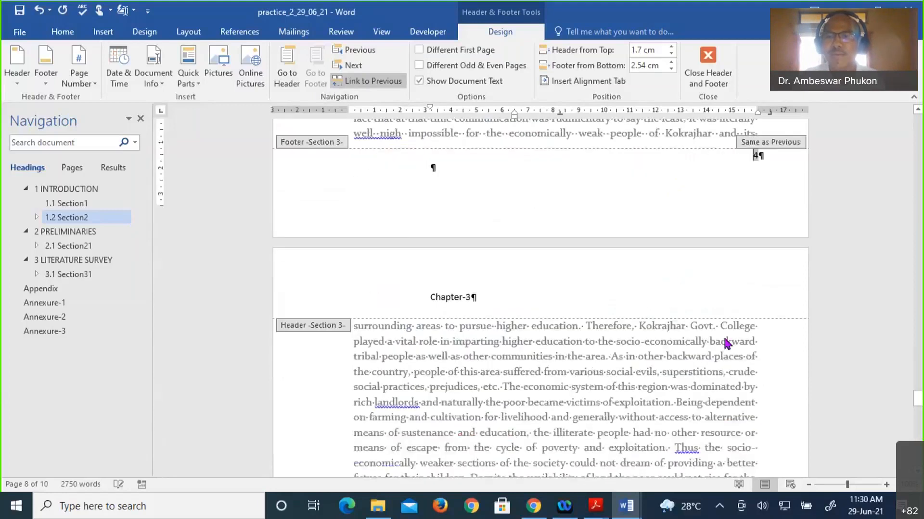
scroll(727, 345, down, 10)
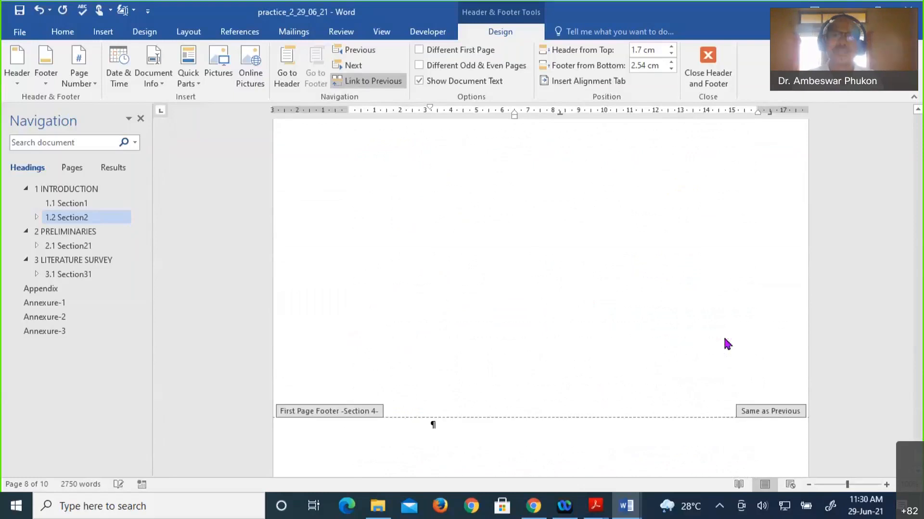
- Leave header and footer editing and return to the document body
scroll(727, 344, down, 1)
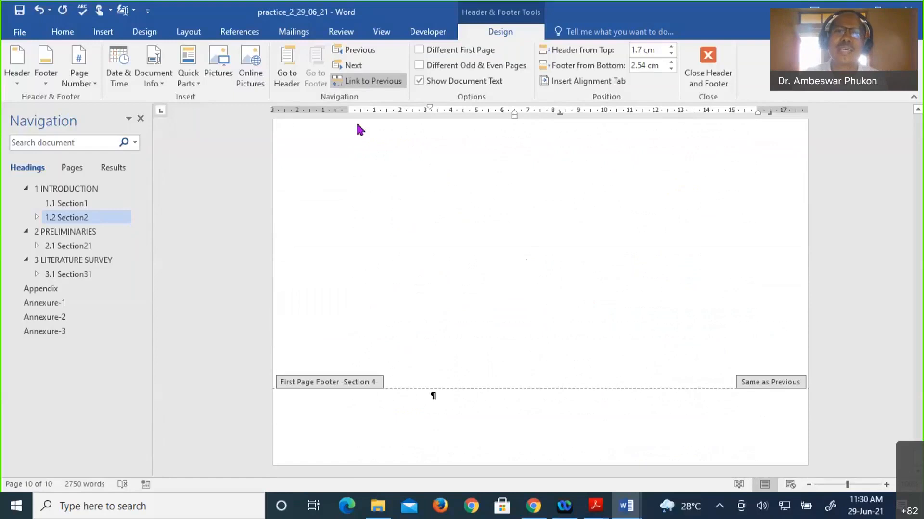
scroll(408, 251, up, 3)
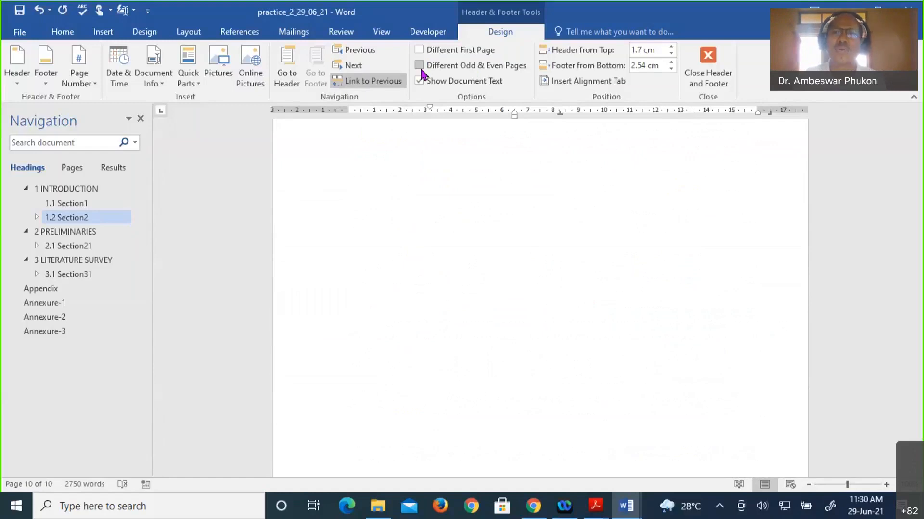
click(708, 60)
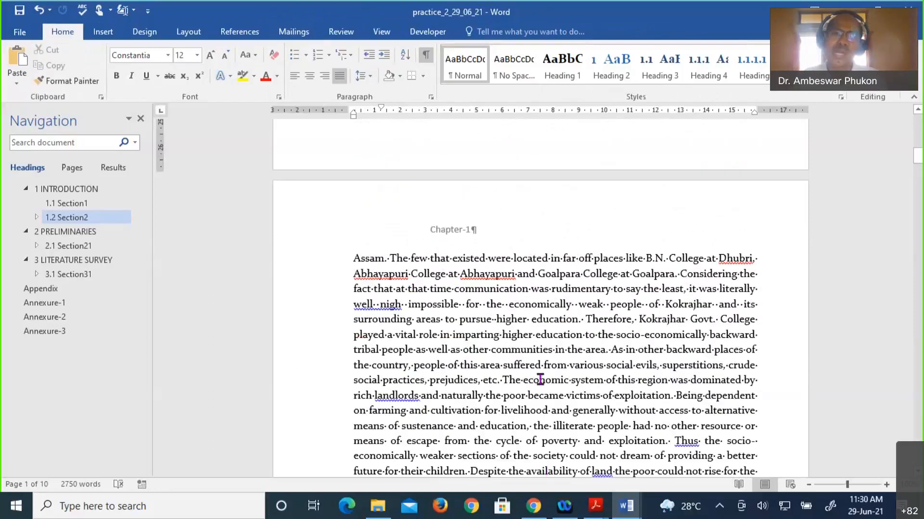
- Examine the footnote and endnote navigation options and the area at the foot of page 1 where footnotes go
scroll(540, 380, down, 1)
scroll(541, 380, down, 3)
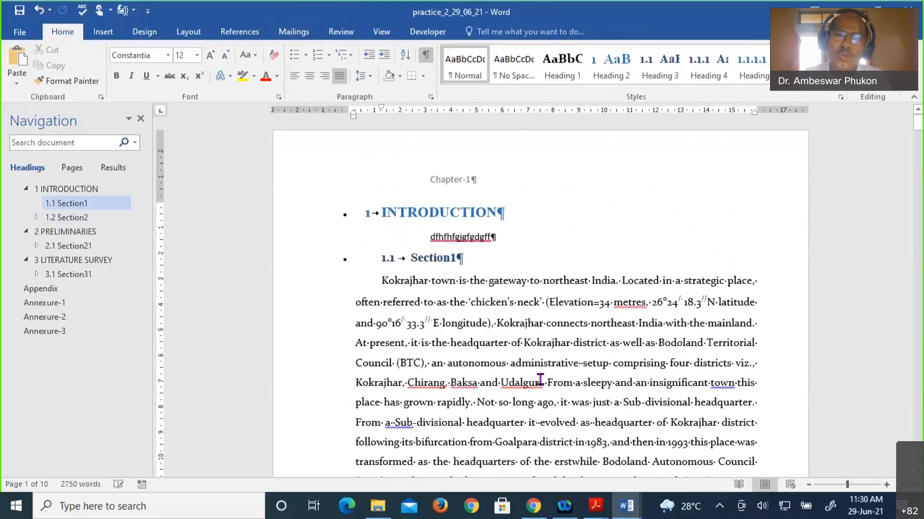
scroll(540, 380, down, 5)
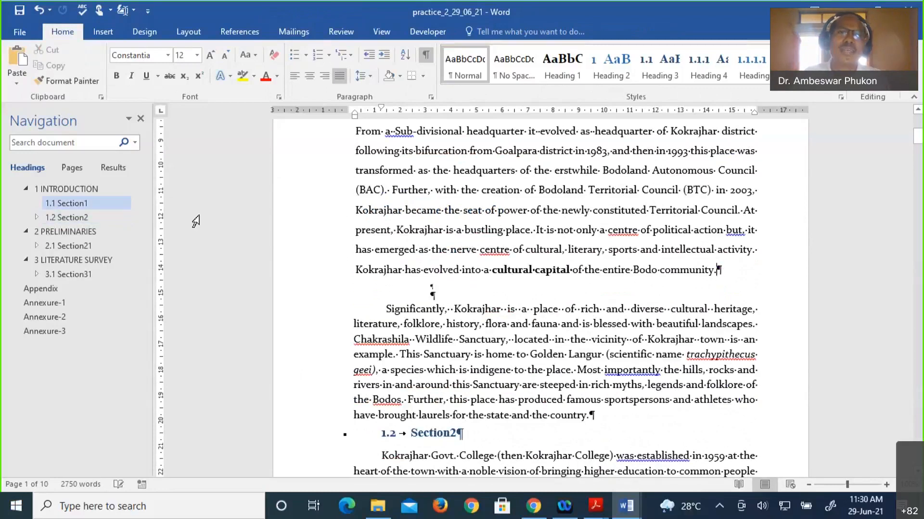
click(236, 35)
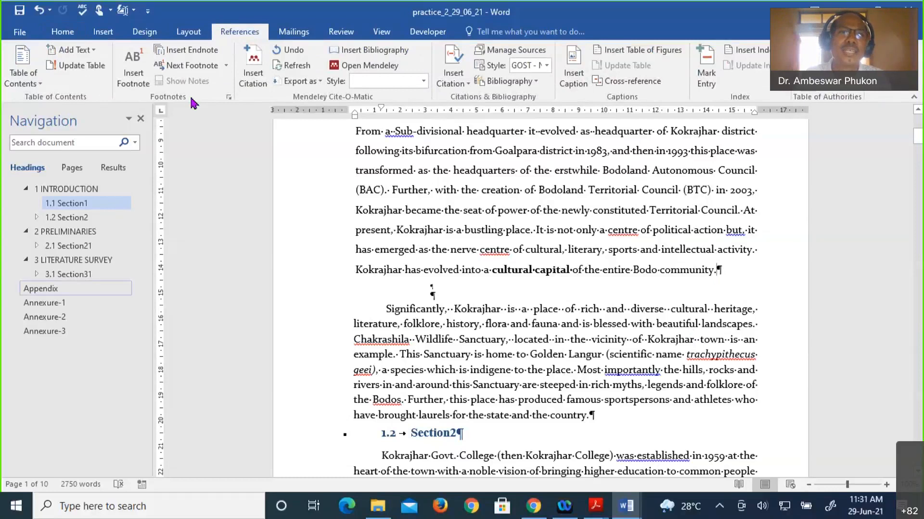
click(203, 68)
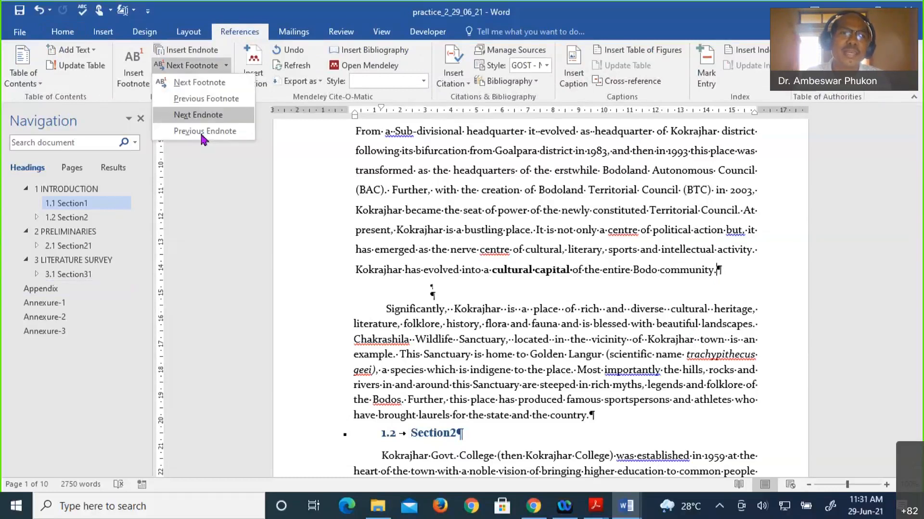
click(191, 69)
scroll(529, 333, down, 1)
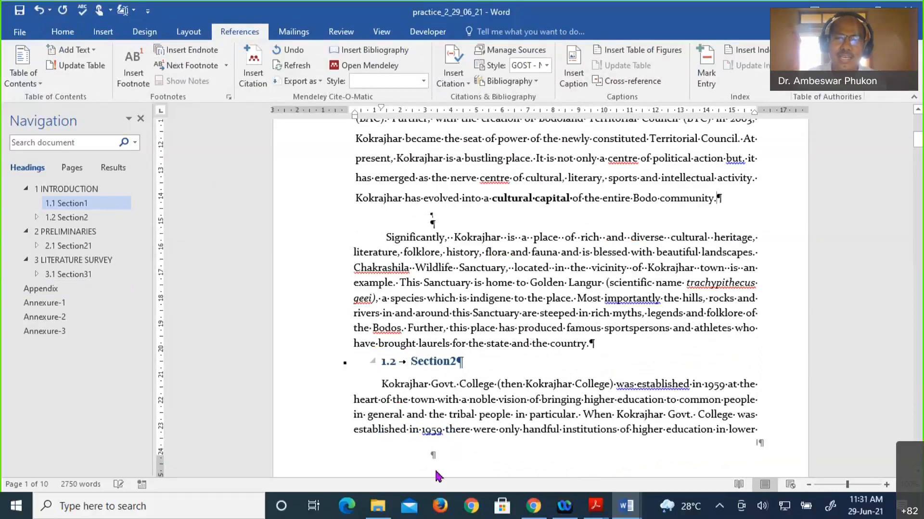
scroll(453, 411, down, 1)
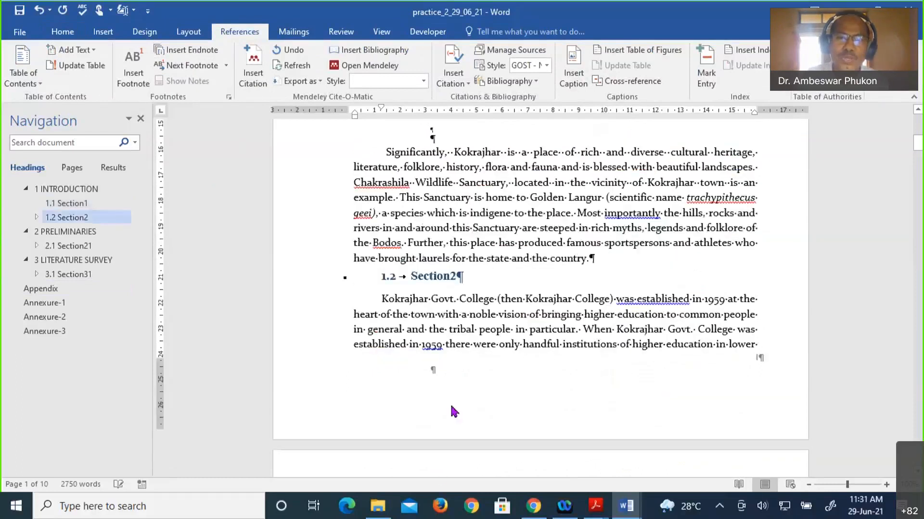
scroll(453, 411, down, 1)
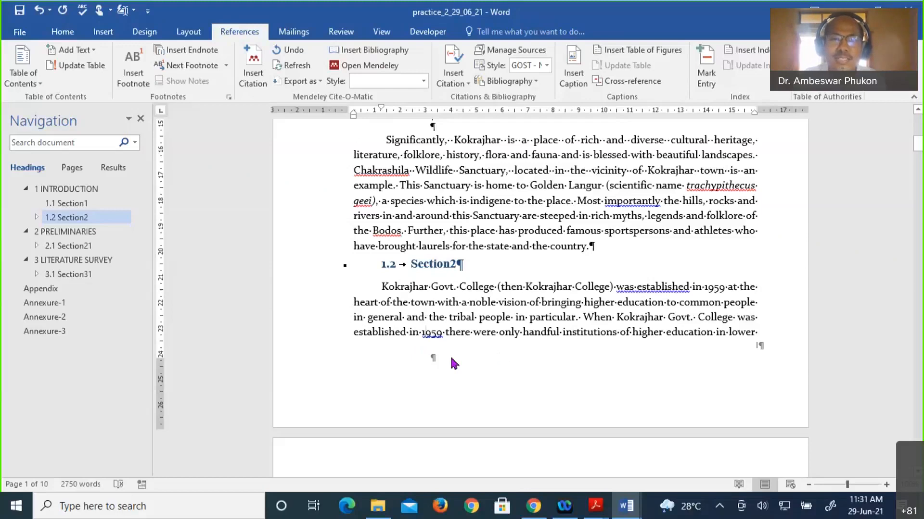
drag(381, 287, 766, 324)
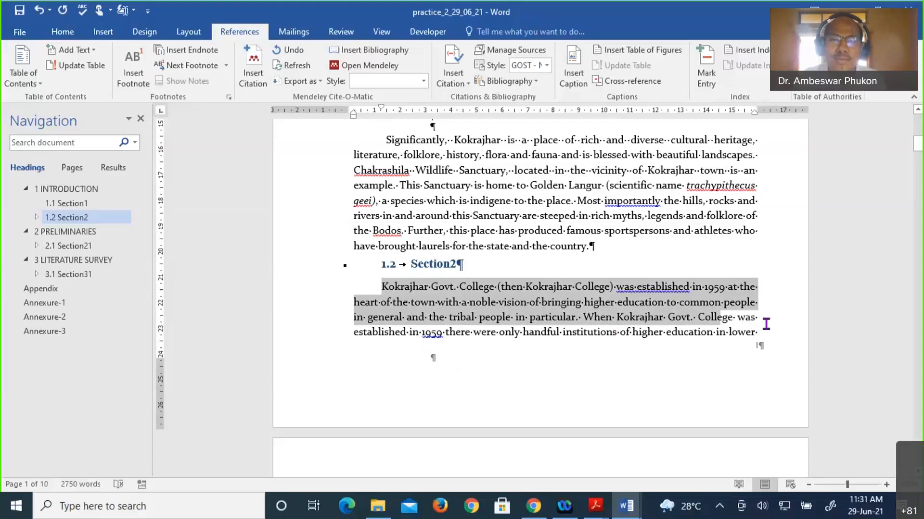
click(594, 332)
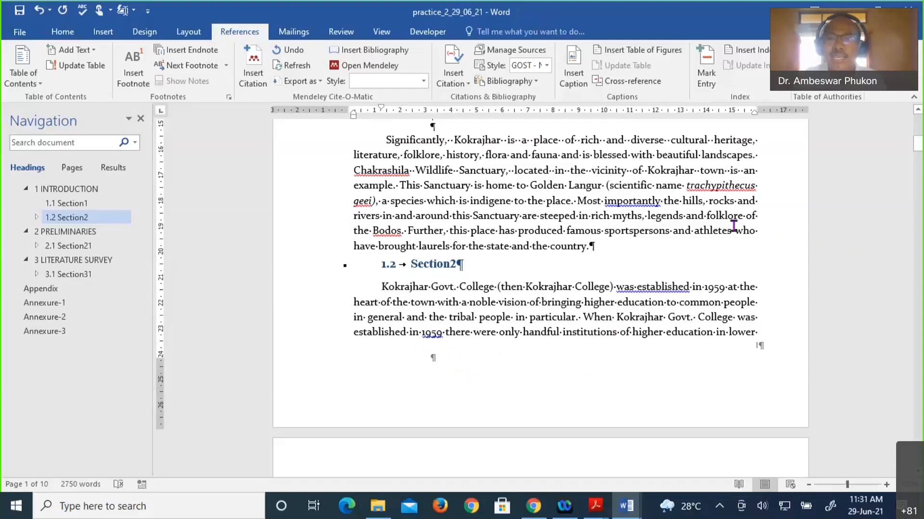
- Insert a footnote after "country" at the end of the 1.1 Section1 text, reading "fdgfdhffggh"
click(588, 246)
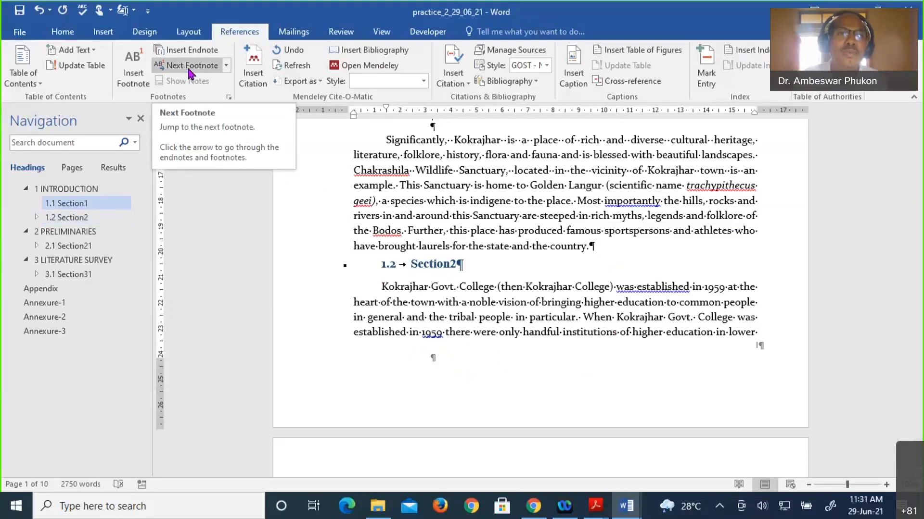
click(226, 66)
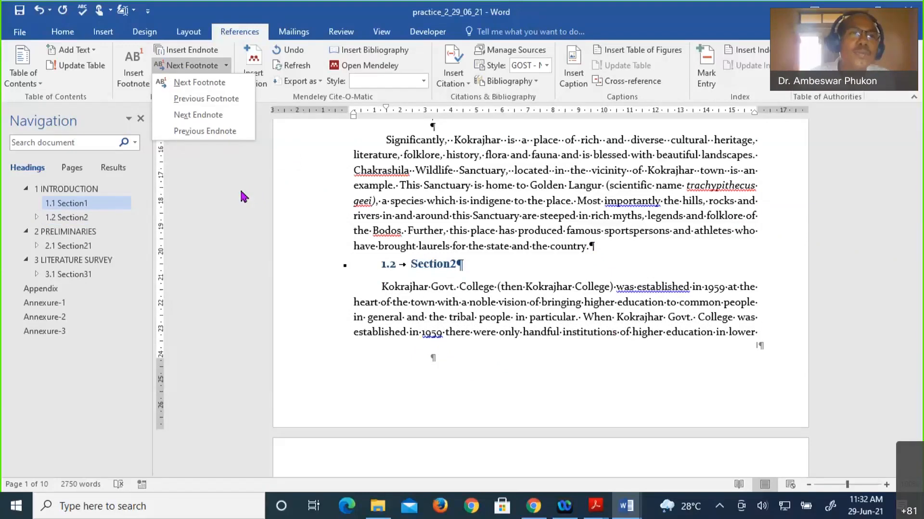
click(242, 192)
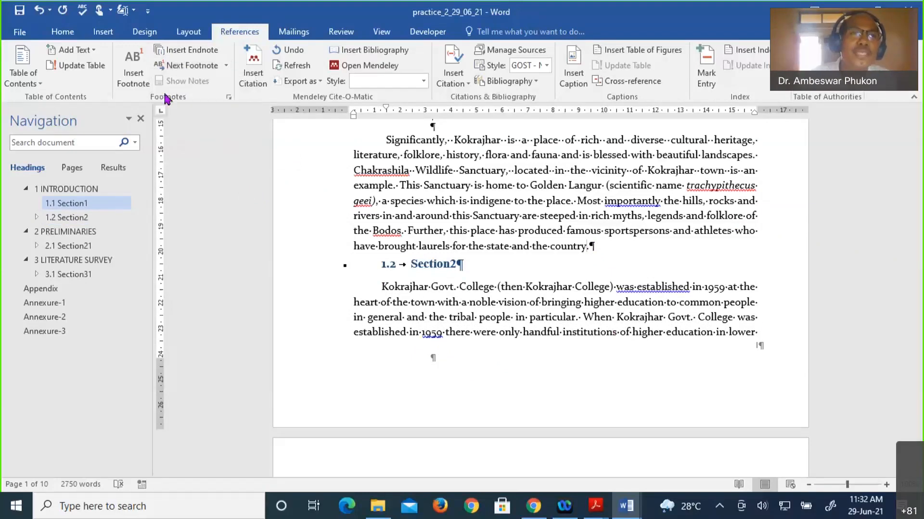
click(133, 66)
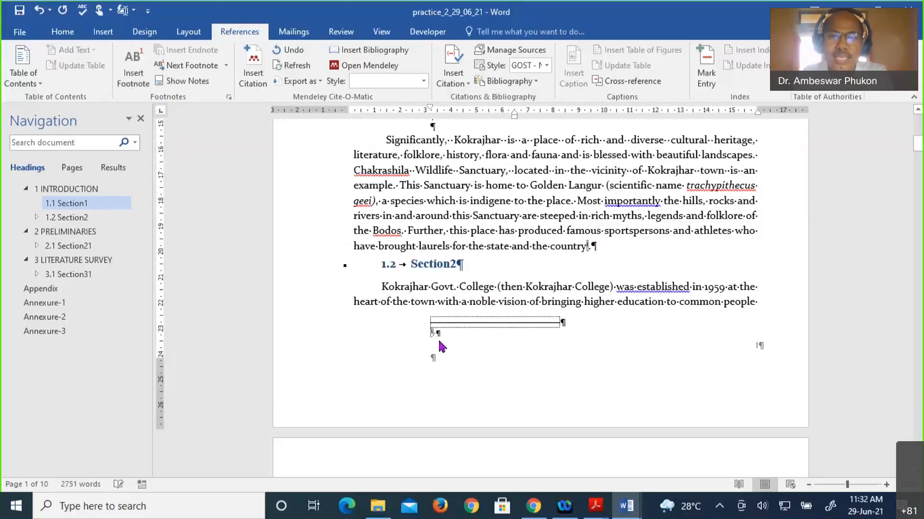
text(fdgfdhffggh)
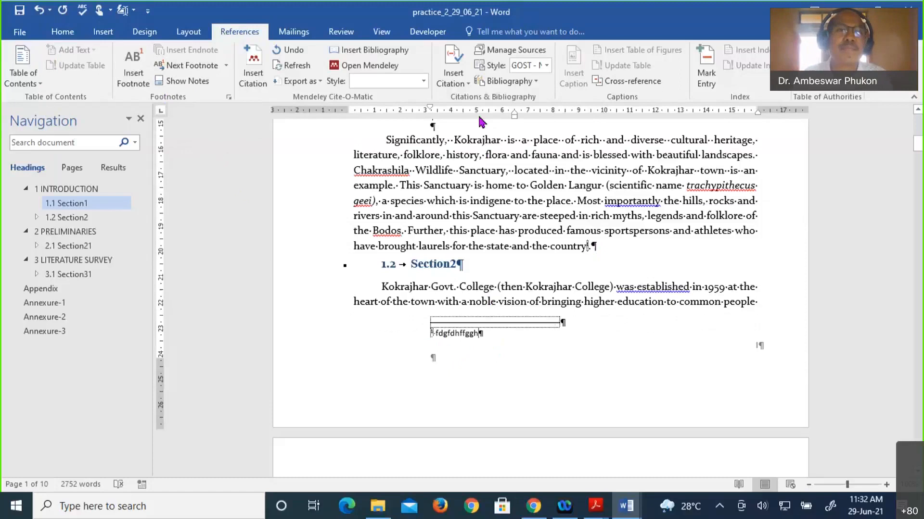
- Insert a second, blank footnote in the first paragraph of 1.2 Section2, before "education"
click(226, 66)
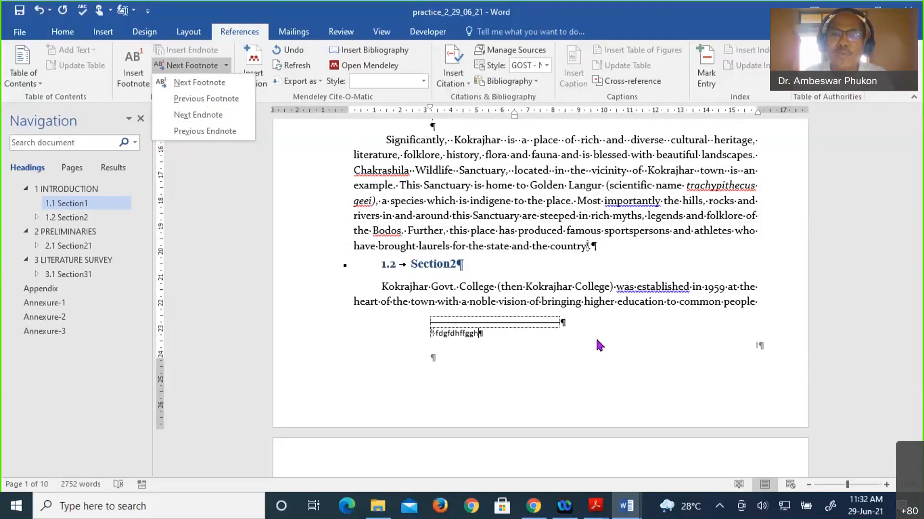
click(656, 293)
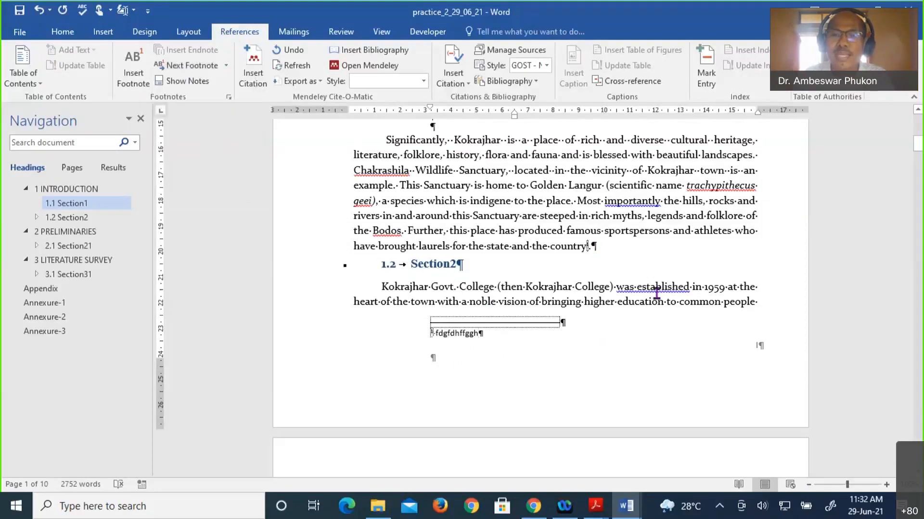
click(620, 303)
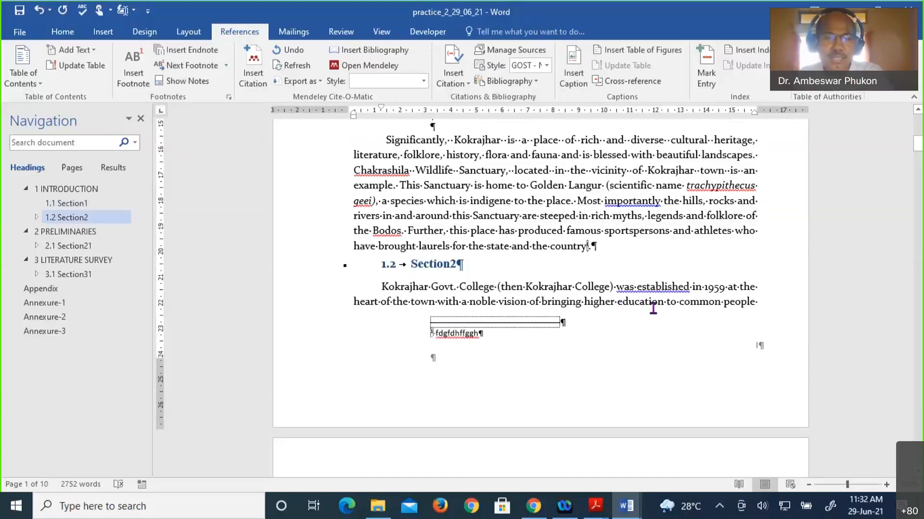
click(136, 69)
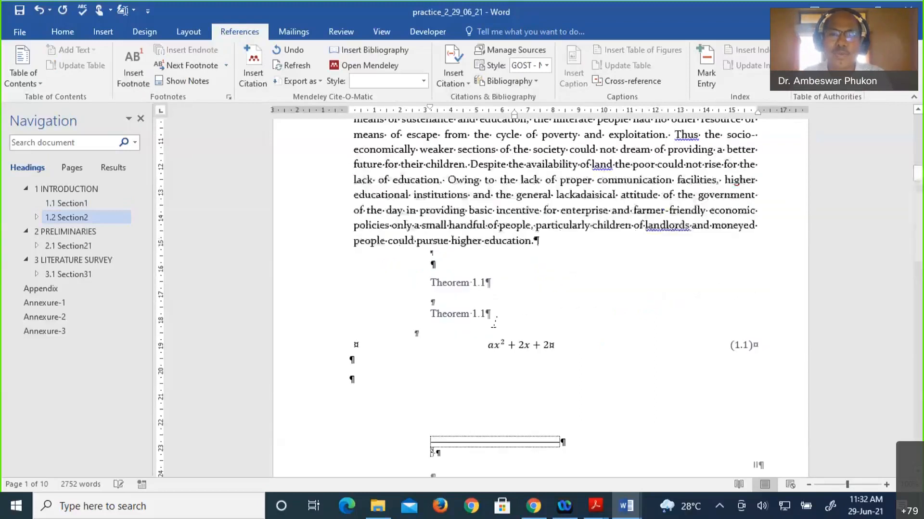
- Delete the blank space between equation (1.1) and the 1.2.1 Section1.2 heading, pulling the heading up onto page 2
scroll(496, 347, down, 3)
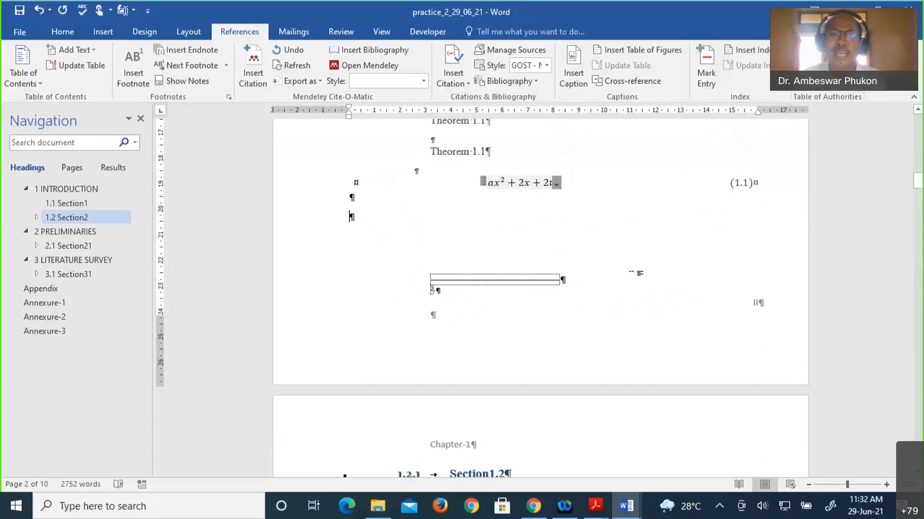
scroll(620, 279, down, 3)
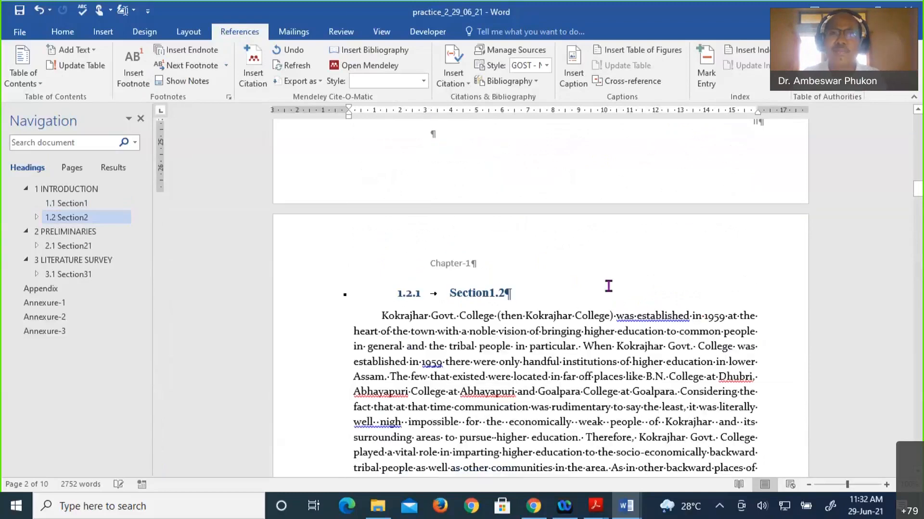
scroll(431, 297, down, 5)
scroll(437, 272, up, 7)
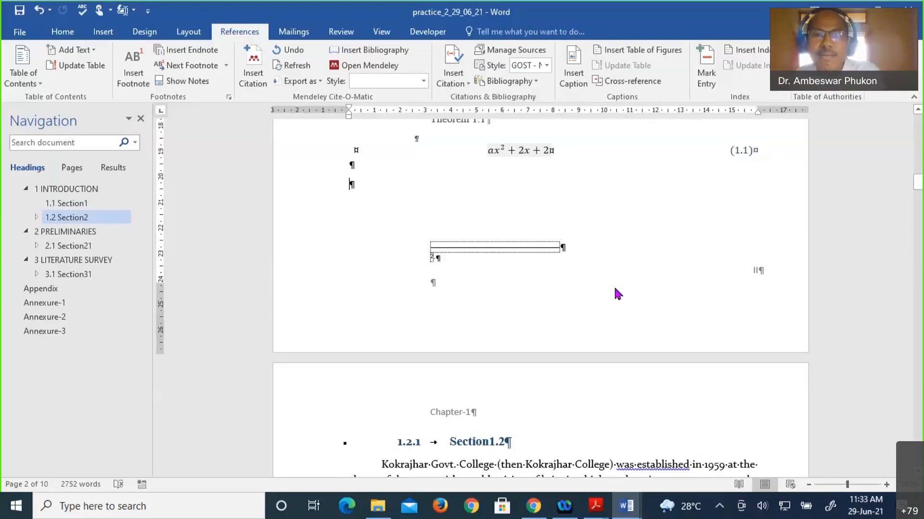
key(BackSpace)
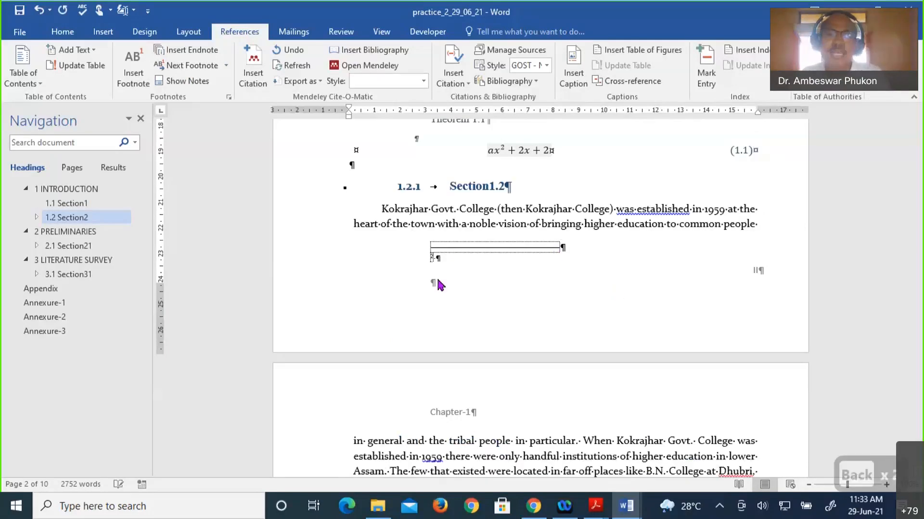
click(484, 277)
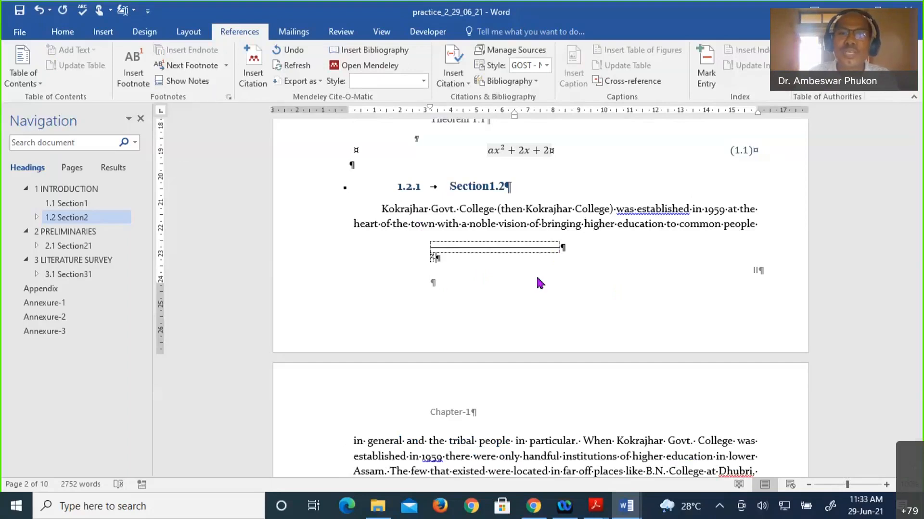
- Insert an endnote after "generally" near the bottom of page 3, reading "Gjhgkhjkj;k"
scroll(538, 277, down, 10)
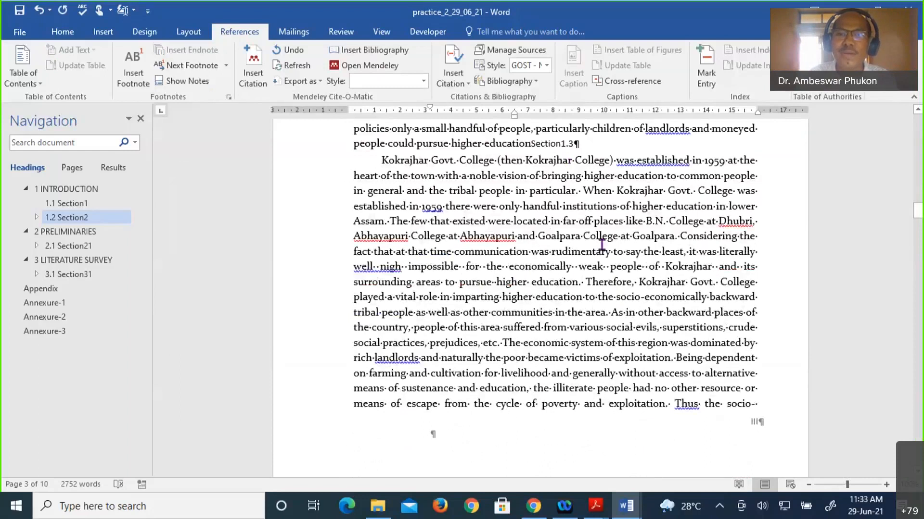
scroll(607, 260, down, 2)
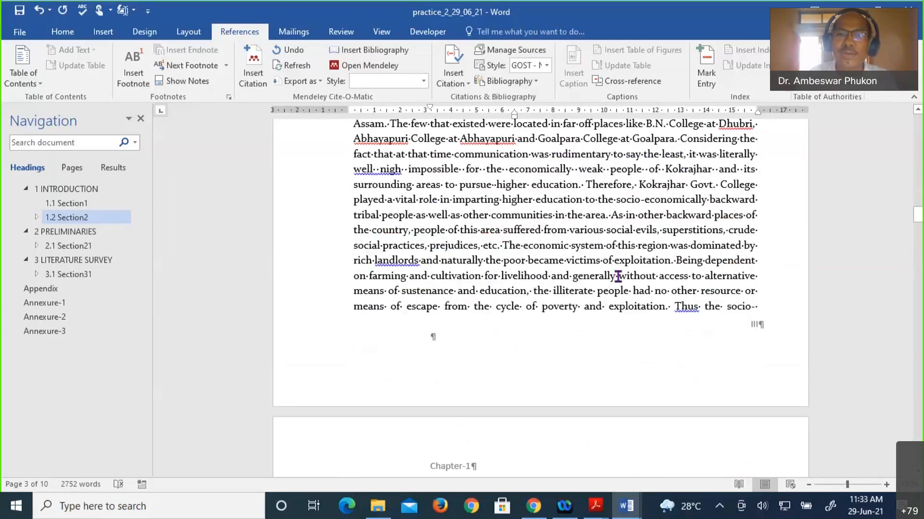
click(640, 287)
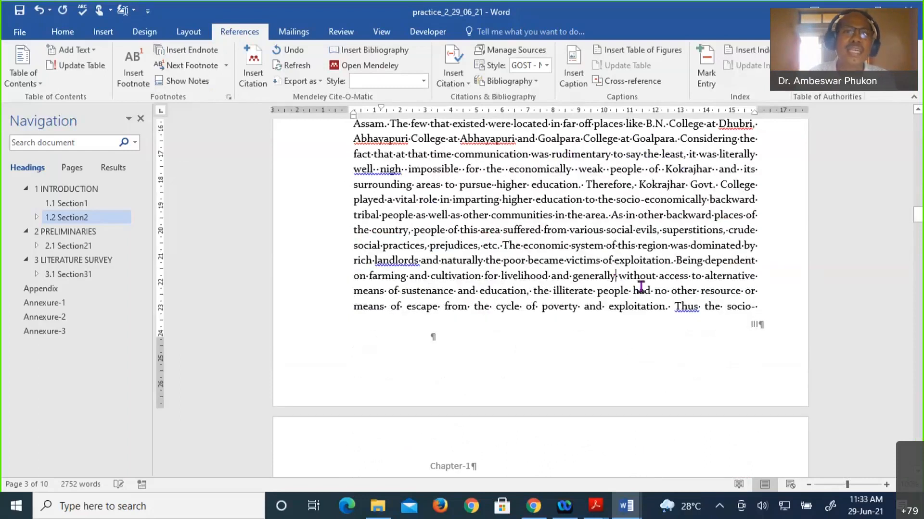
click(186, 51)
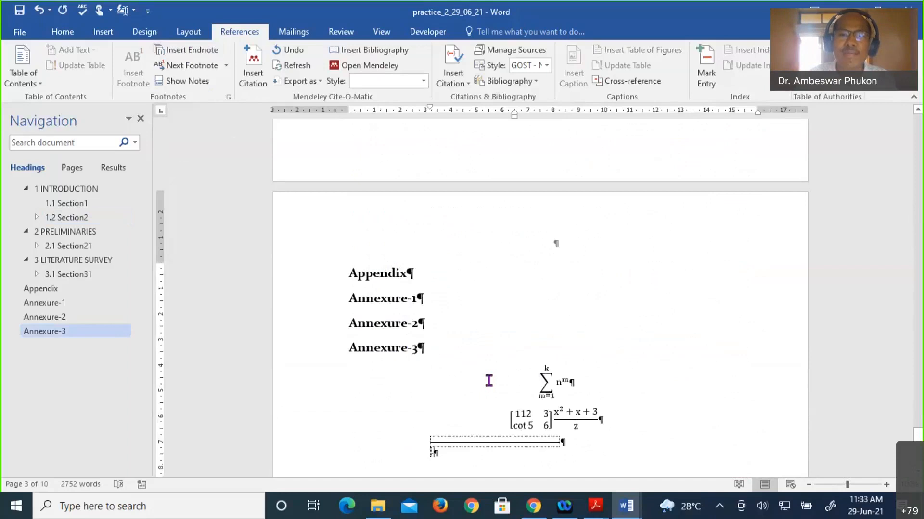
scroll(488, 380, down, 3)
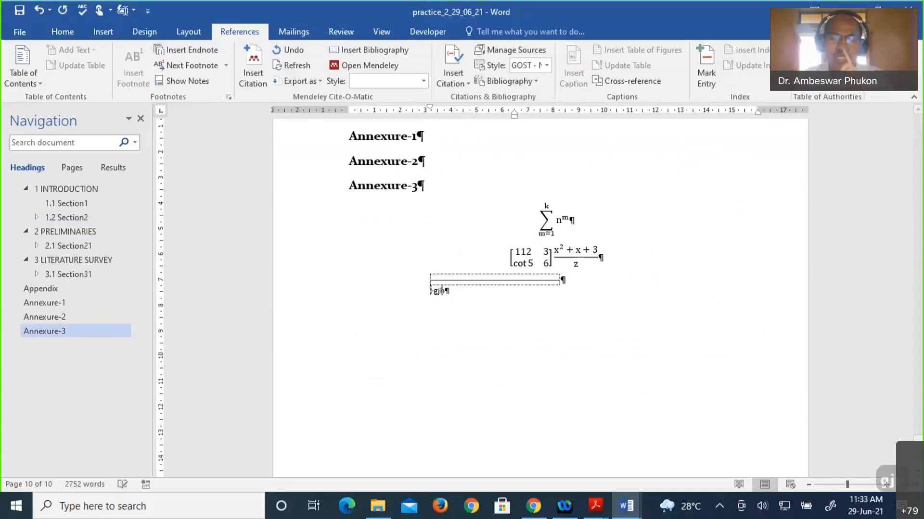
text(gjhgkhjkj;k)
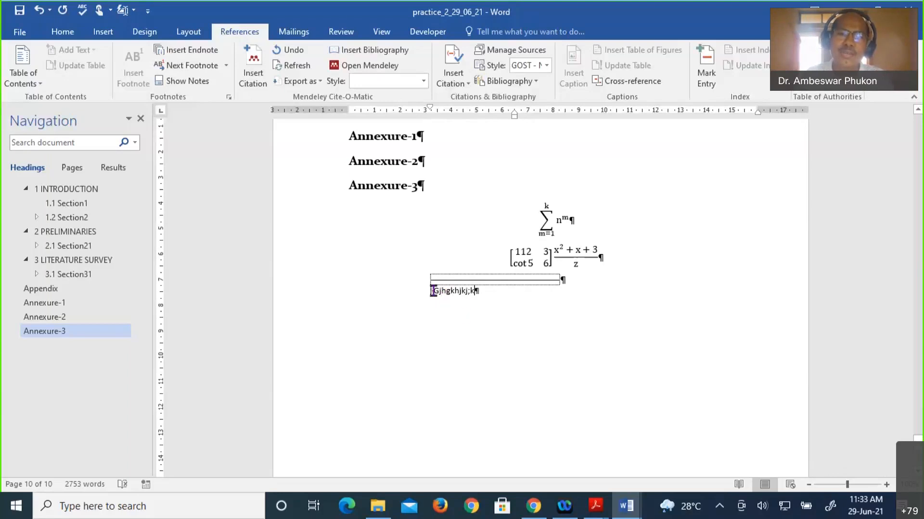
- Go from the endnote back to its reference mark in the page 3 text
double_click(433, 291)
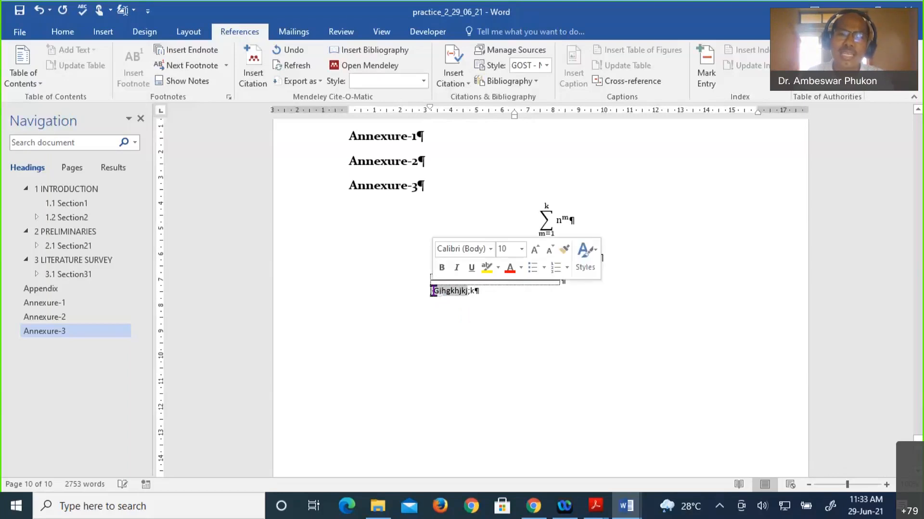
click(431, 291)
scroll(432, 298, up, 3)
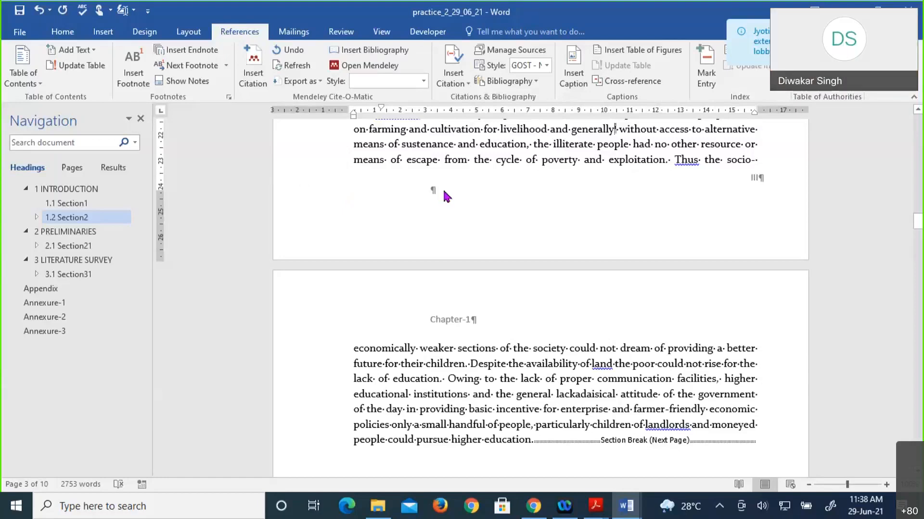
scroll(524, 185, up, 1)
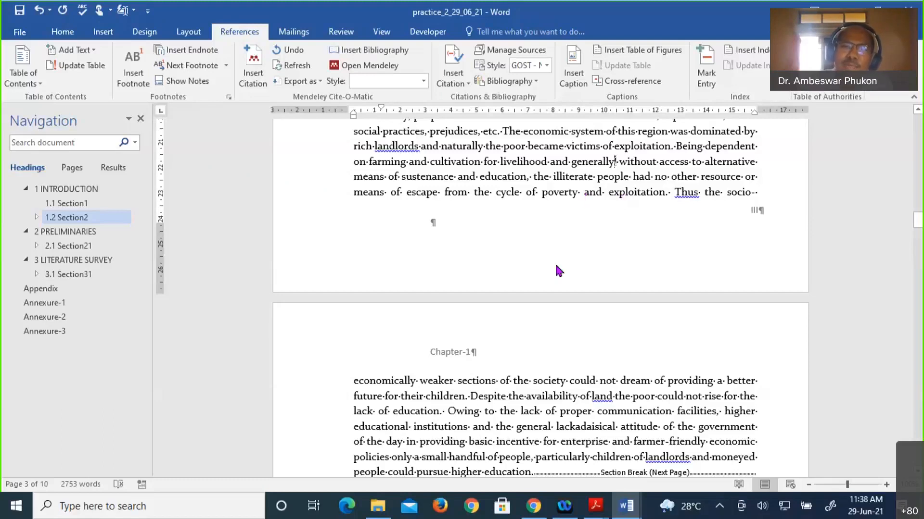
- Switch to the open Sample_3 document
scroll(555, 262, down, 3)
scroll(580, 318, down, 5)
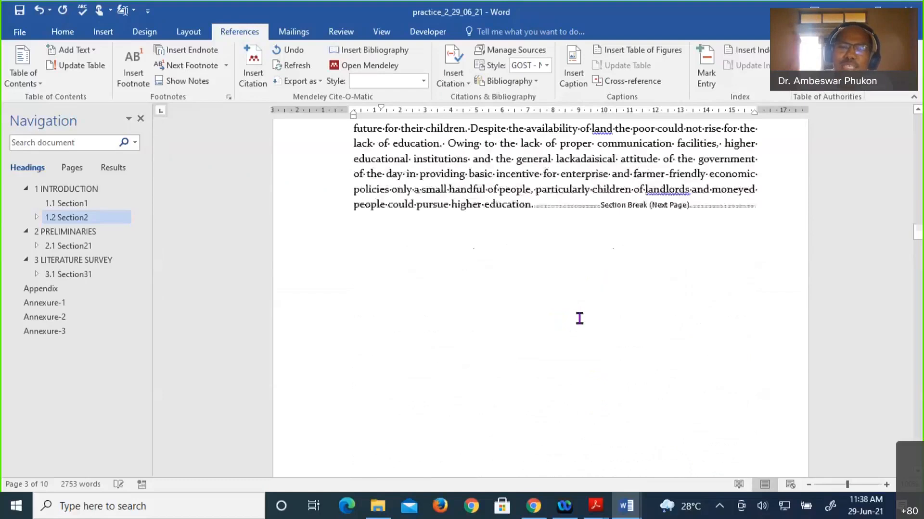
scroll(579, 318, down, 8)
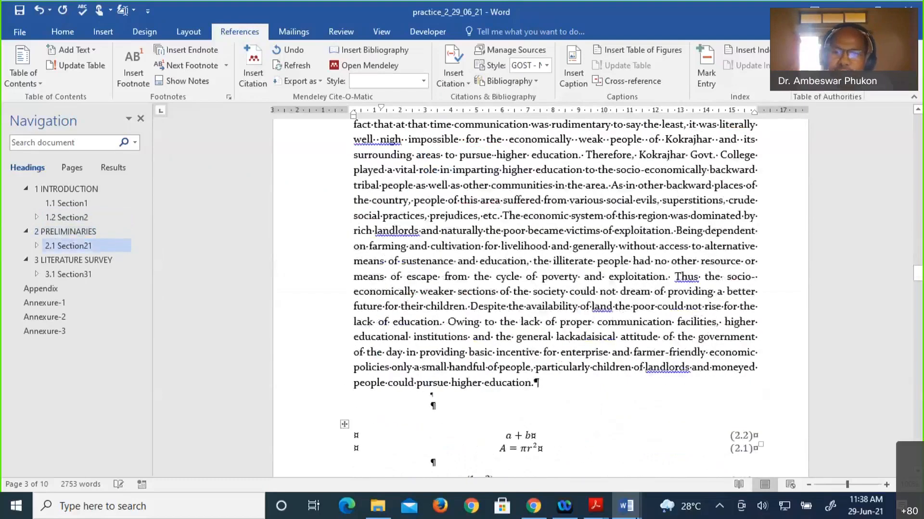
click(632, 510)
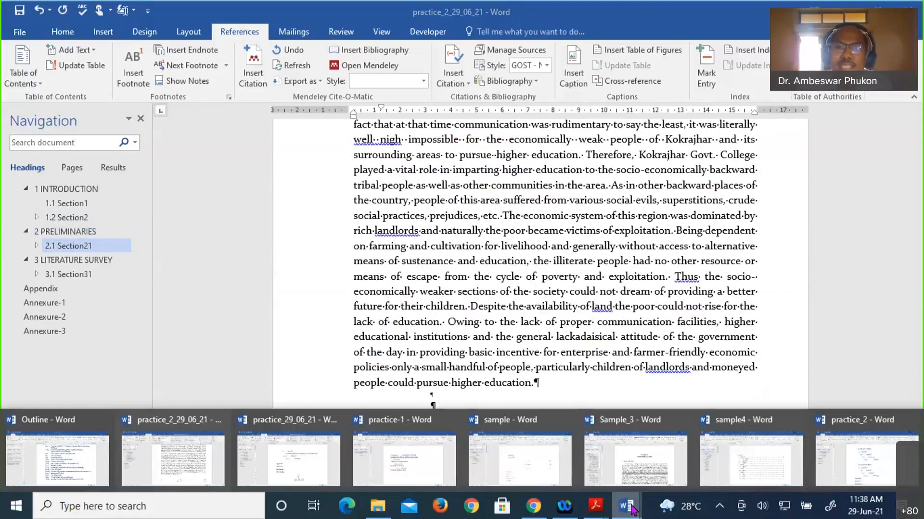
click(635, 460)
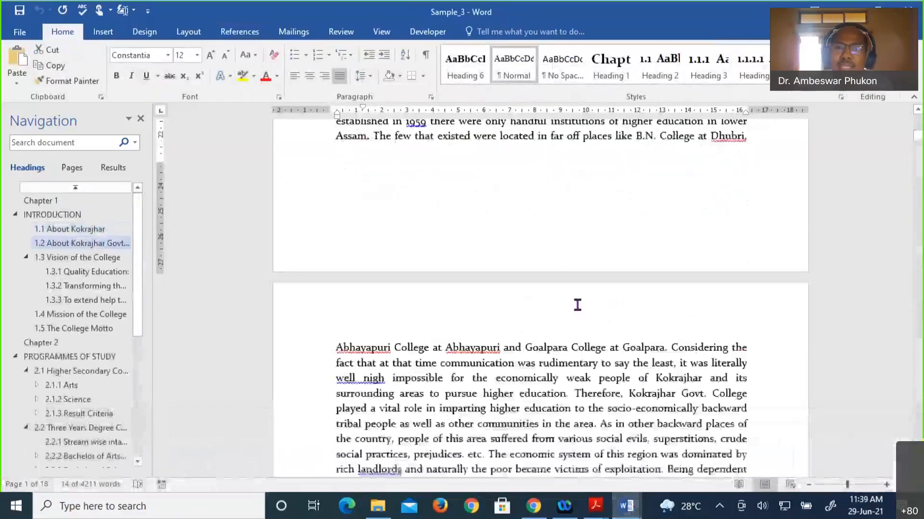
- Insert a footnote after "education." at the end of the paragraph above 1.3 Vision of the College, reading "dfhghklnlj"
scroll(393, 390, down, 5)
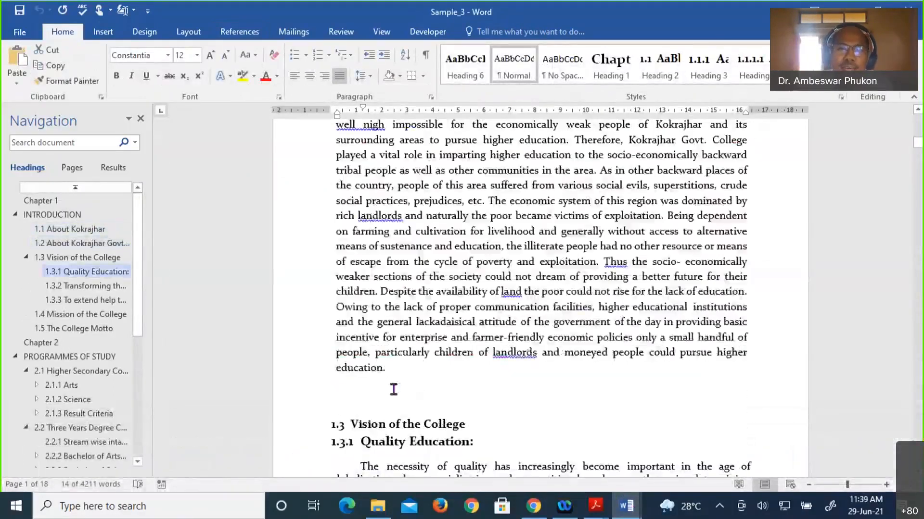
scroll(393, 387, down, 1)
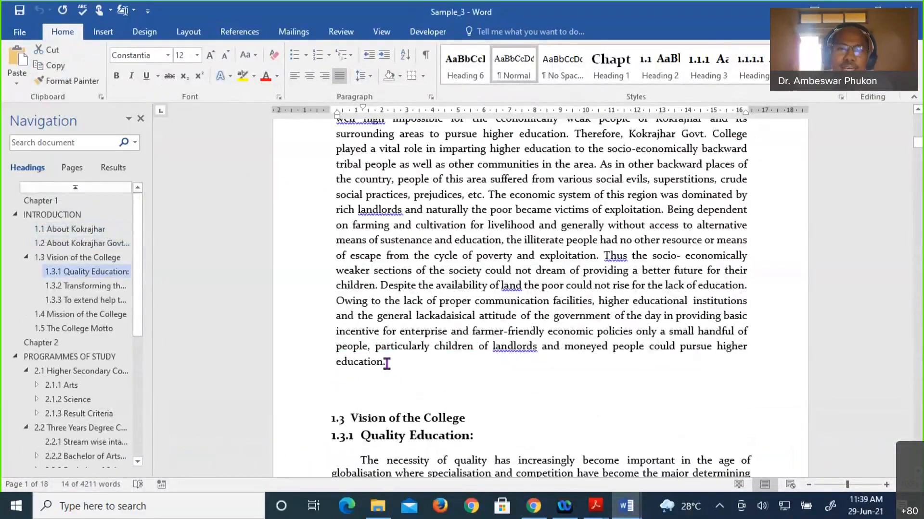
click(437, 373)
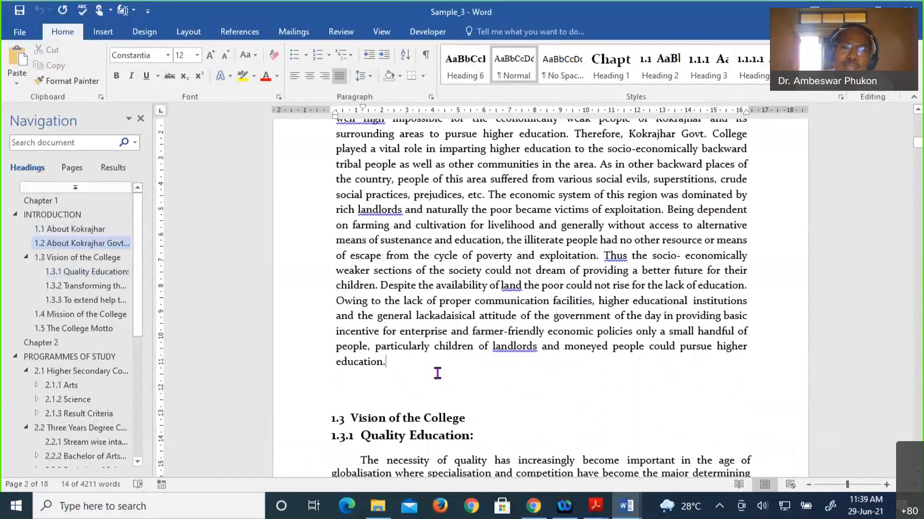
scroll(228, 230, down, 2)
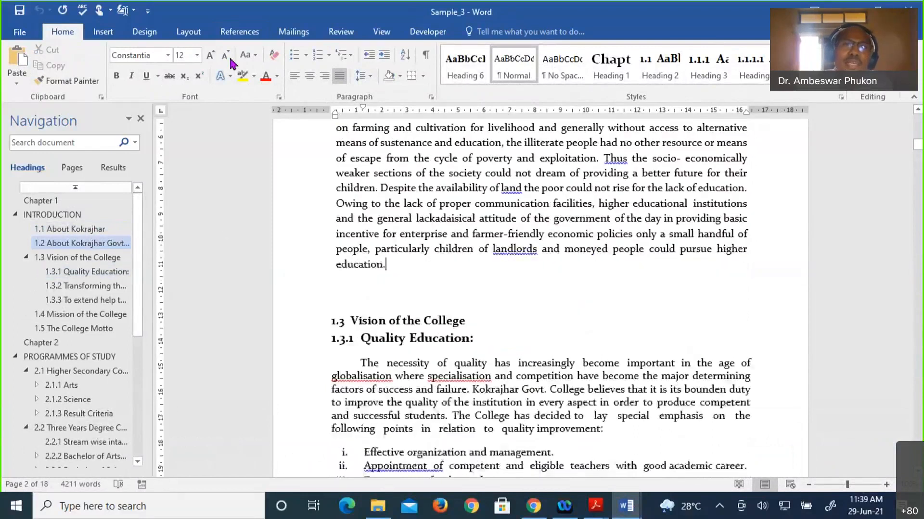
click(231, 33)
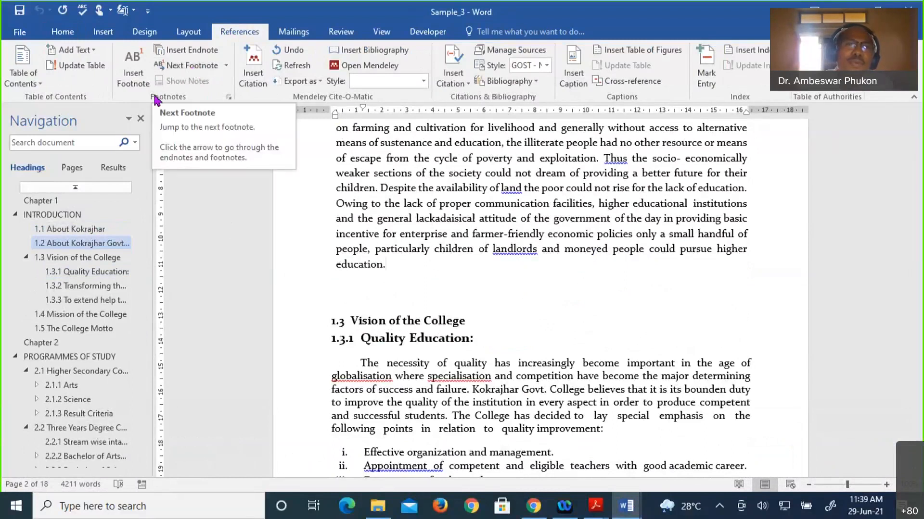
click(139, 75)
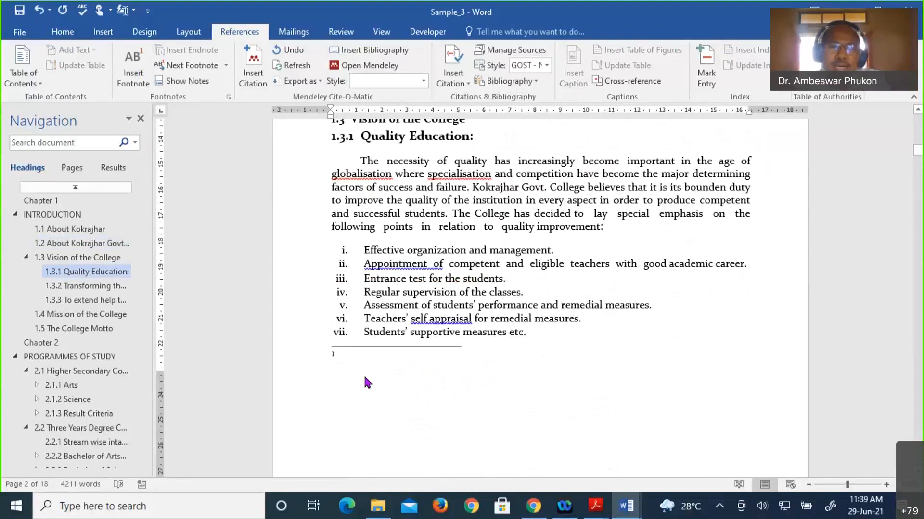
text(dfhg)
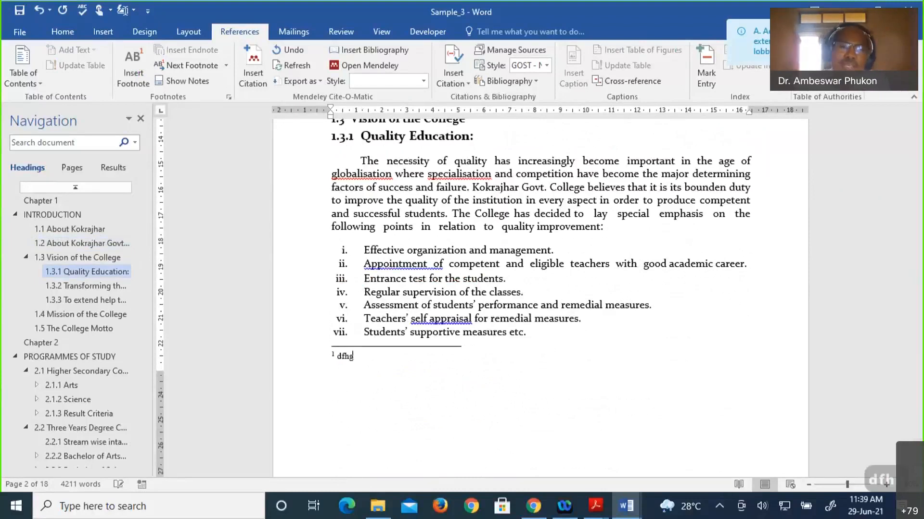
text(hklnlj)
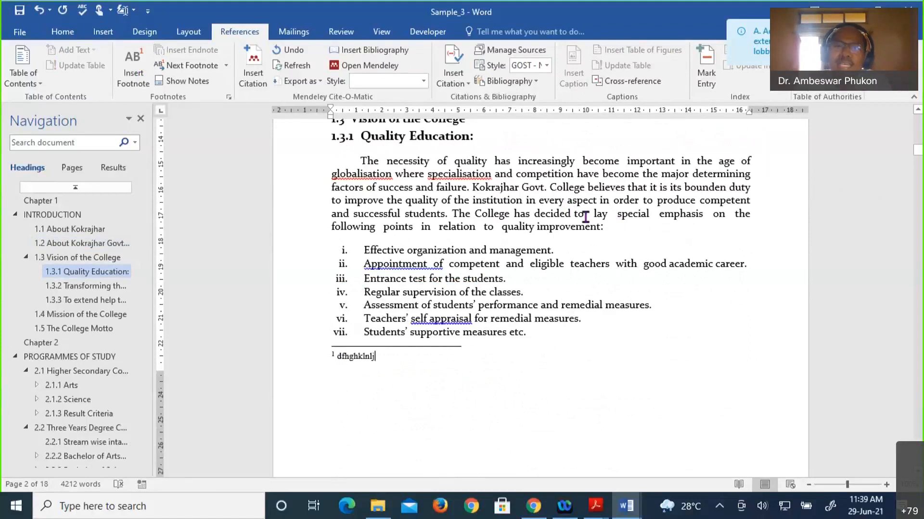
- Insert a footnote before "lay special emphasis" in the 1.3.1 Quality Education paragraph, reading "sgfvbbkb"
click(604, 229)
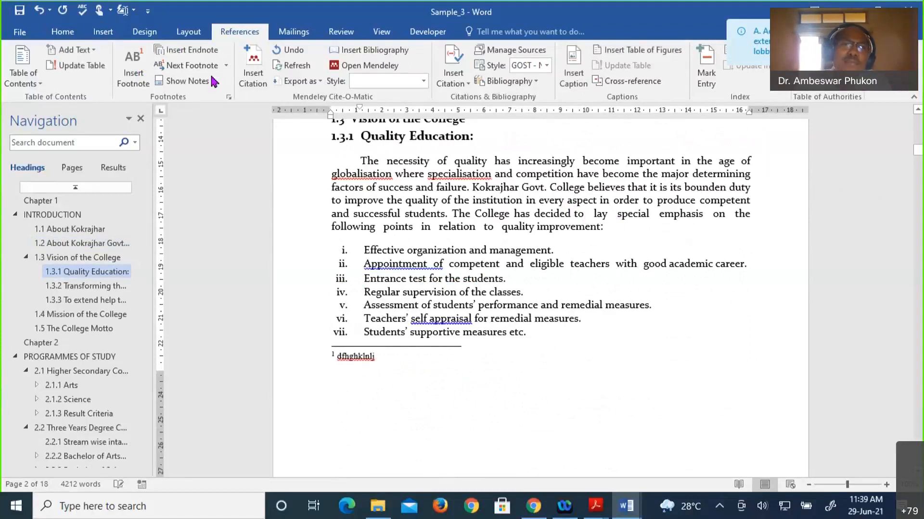
click(132, 67)
text(sgfvbb)
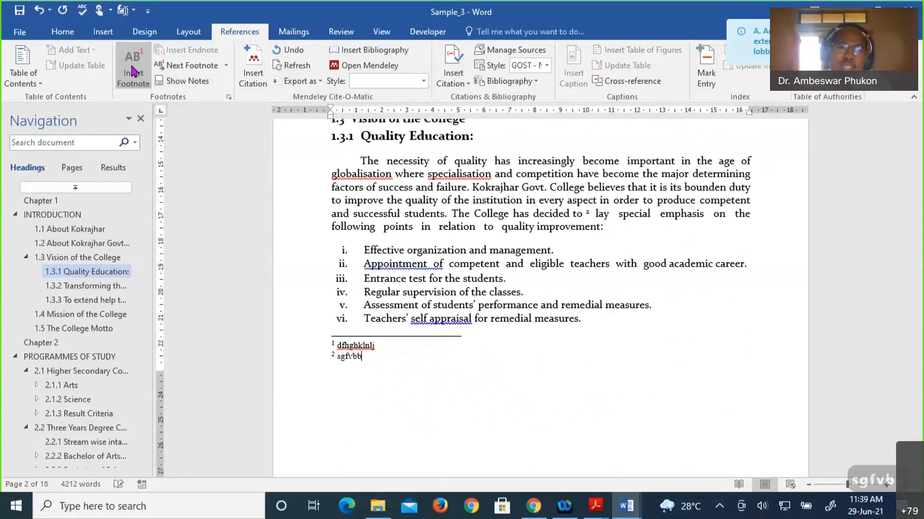
text(kb)
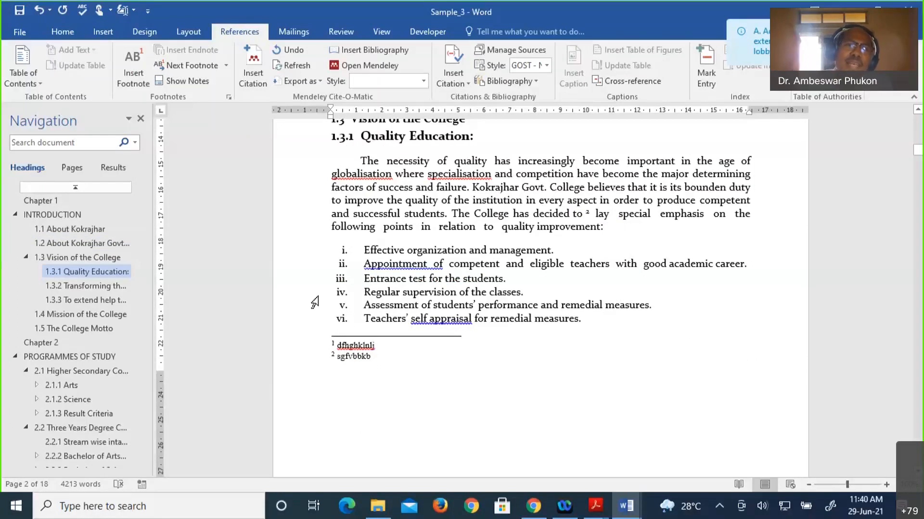
- In the footnote and endnote options, choose the 1, 2, 3, ... number format and Continuous numbering for footnotes
click(229, 99)
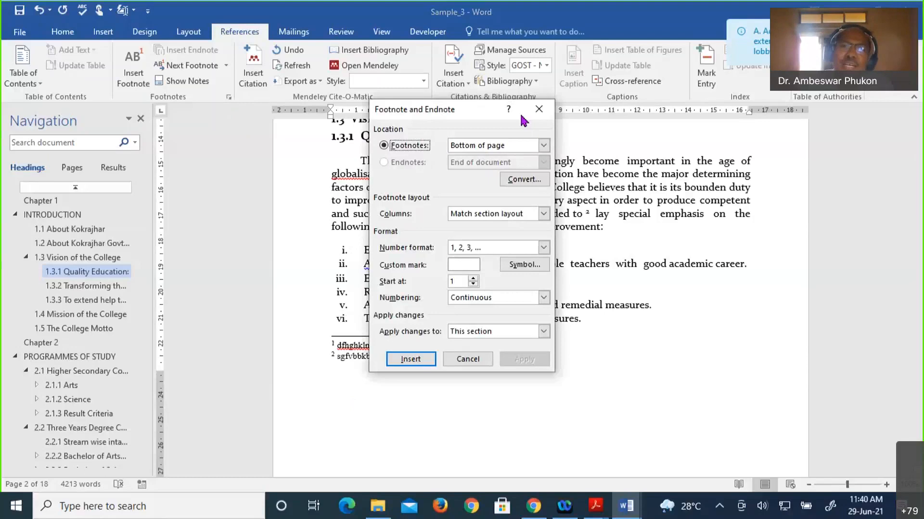
click(538, 109)
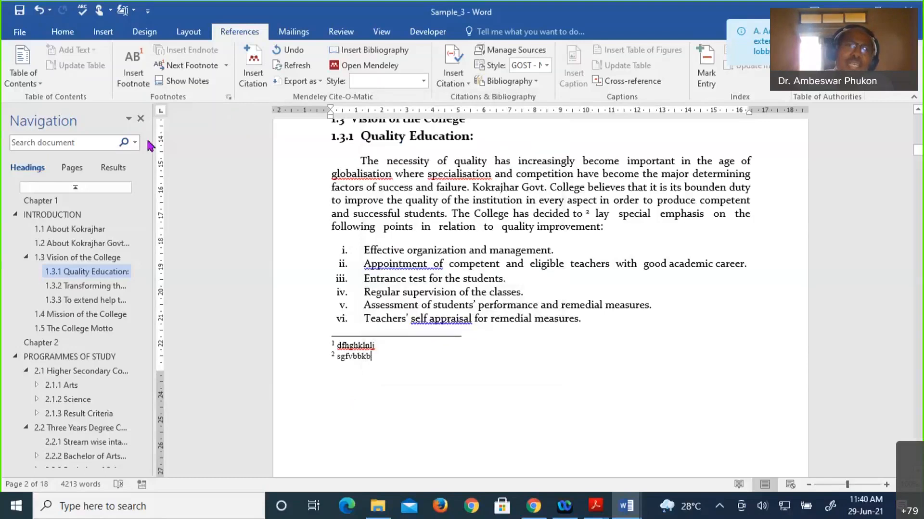
click(229, 97)
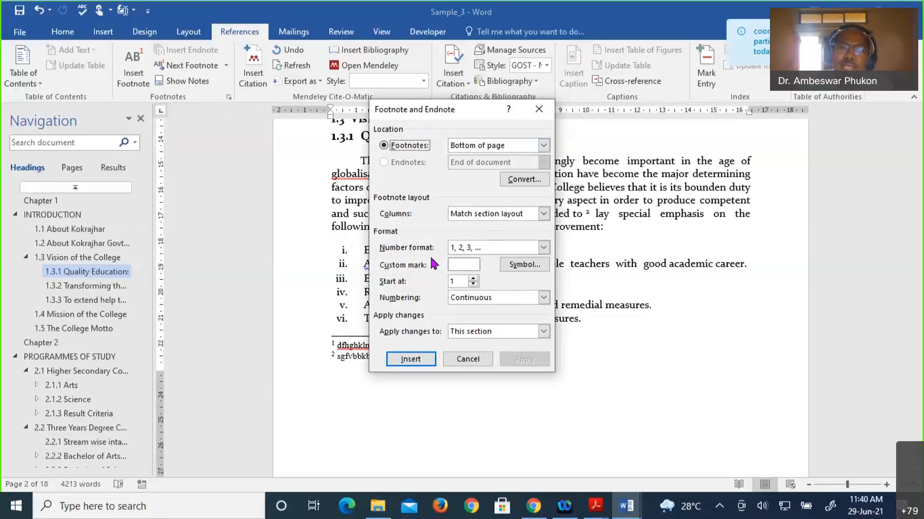
click(544, 247)
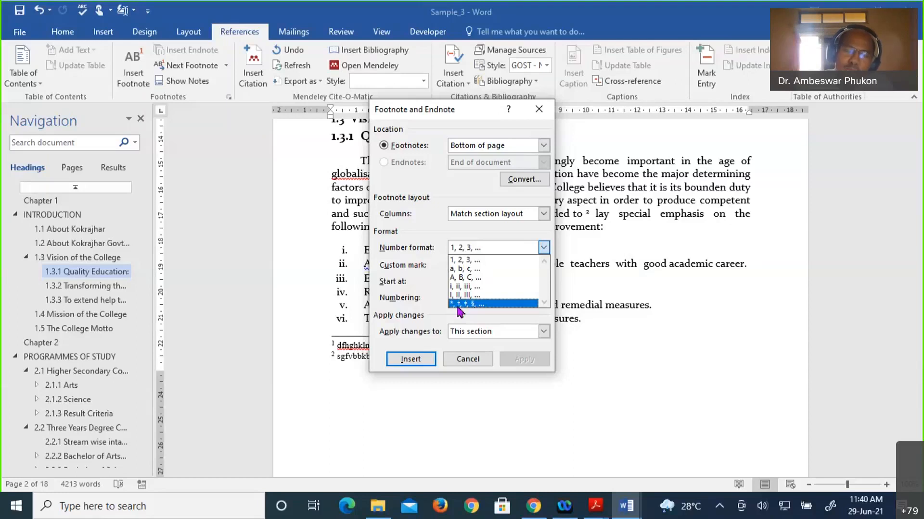
click(467, 260)
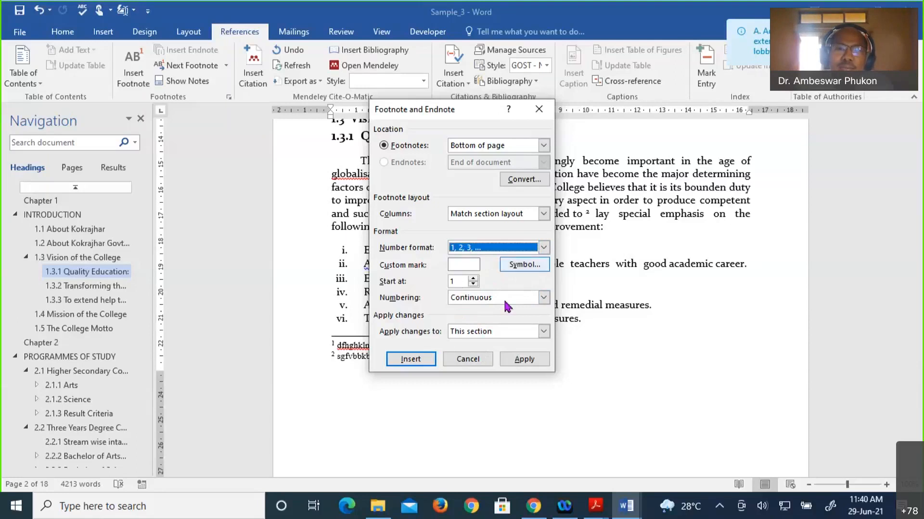
click(543, 298)
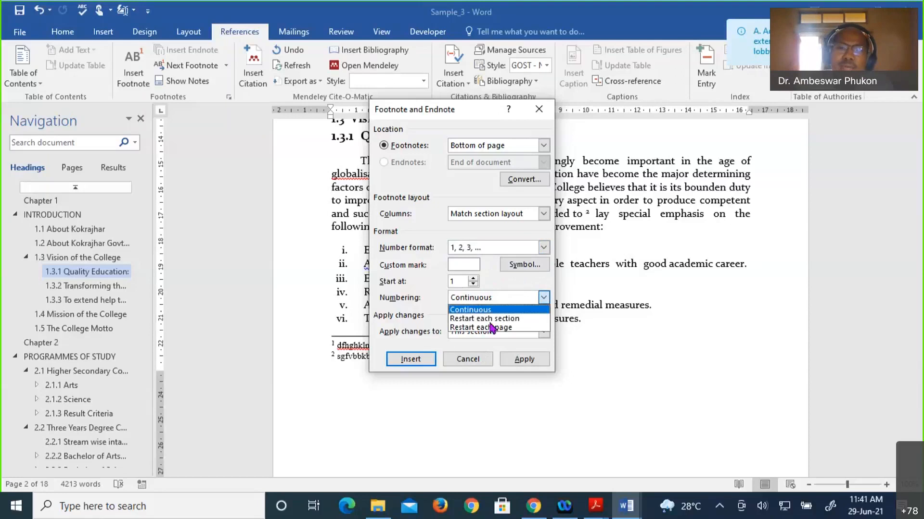
click(480, 310)
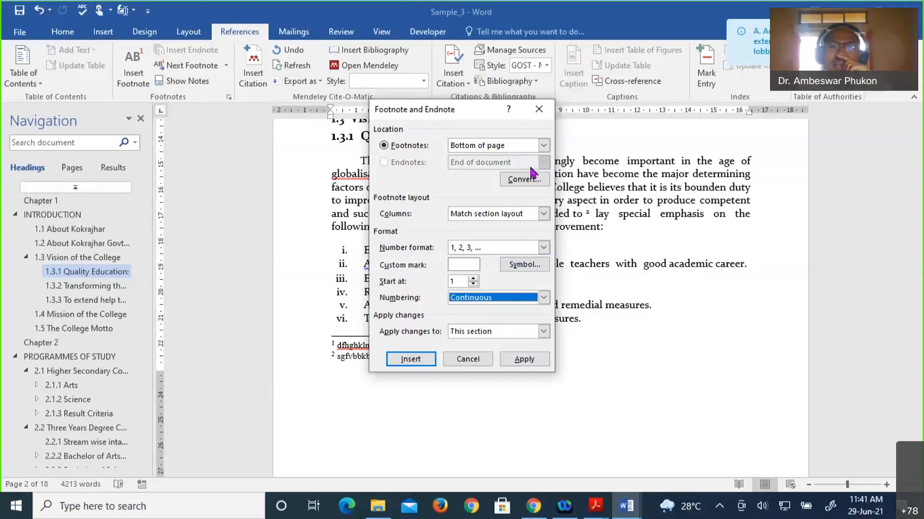
- Set the footnote layout to 3 columns for this section and insert the note with these options
click(543, 216)
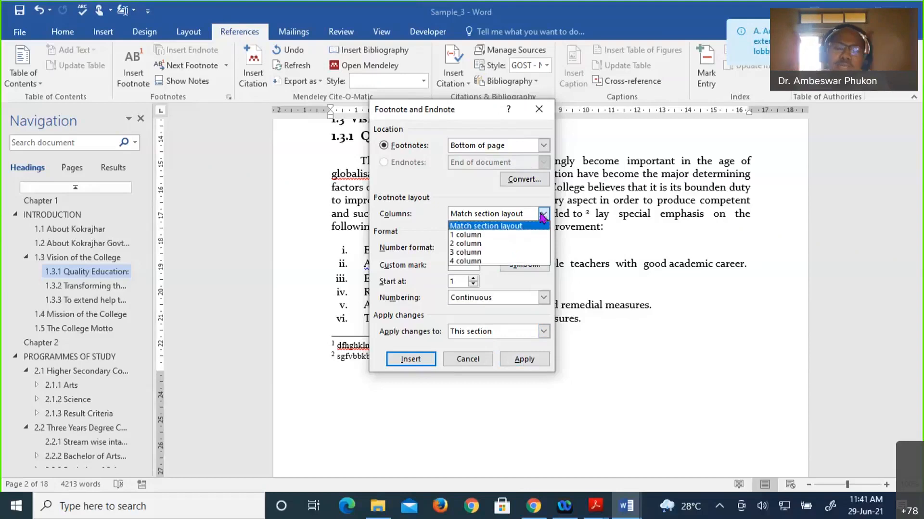
click(478, 252)
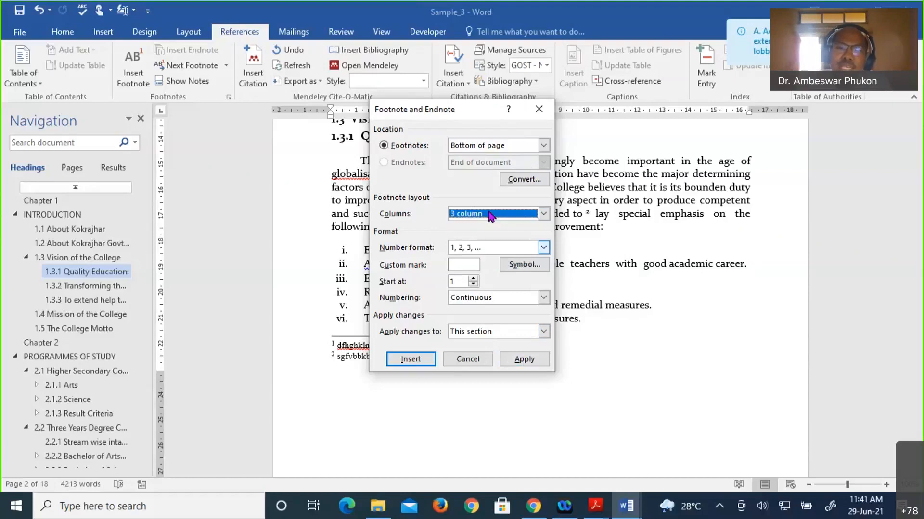
click(410, 359)
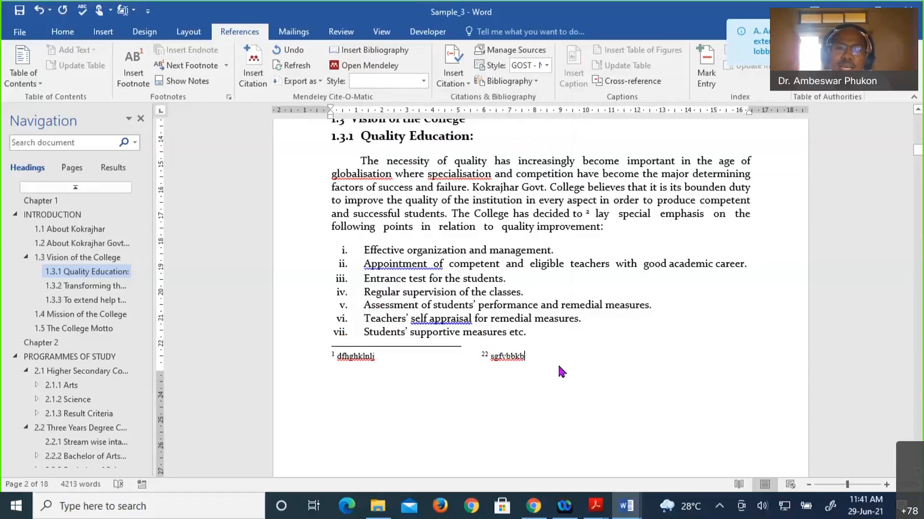
scroll(559, 373, down, 3)
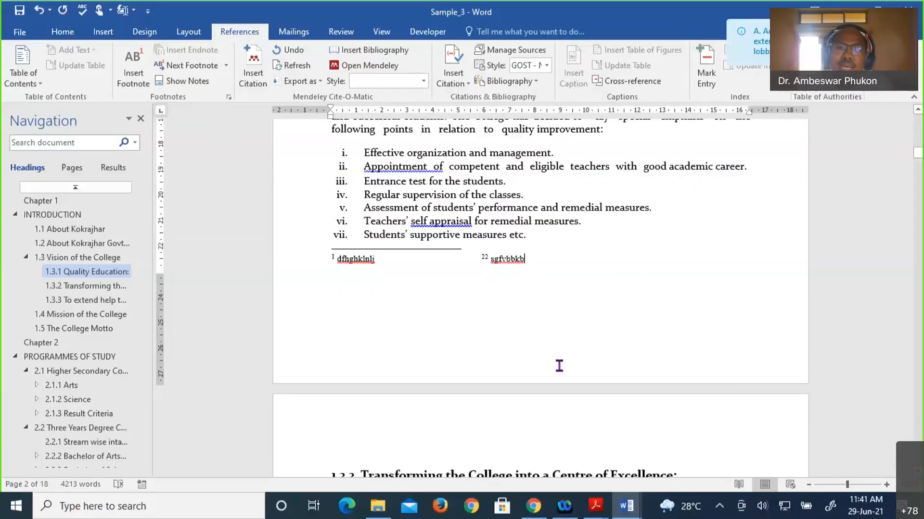
scroll(497, 311, up, 2)
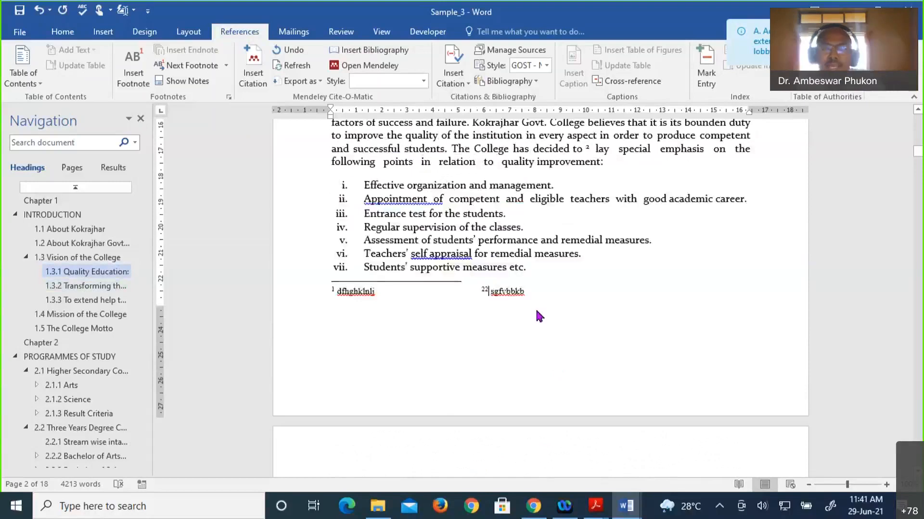
- Insert a footnote after "remedial measures." in list item v of 1.3.1, reading "sfhjkblj"
click(529, 290)
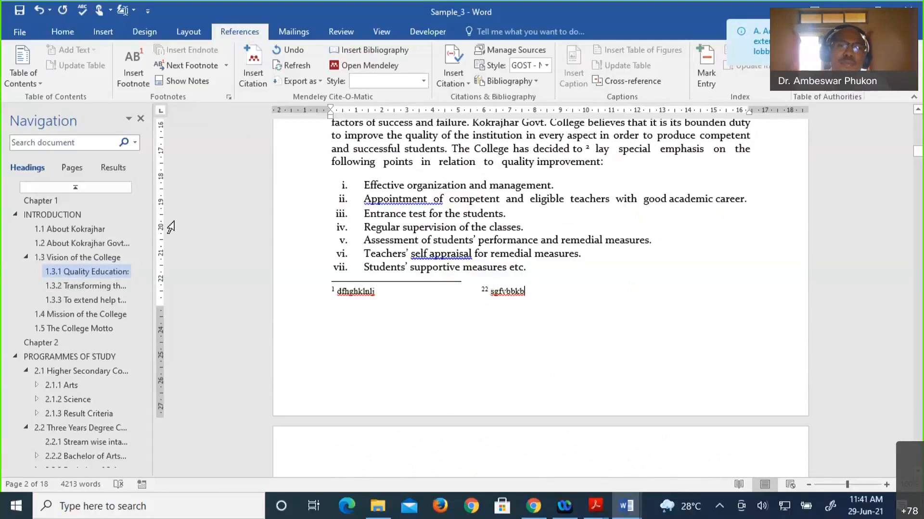
click(139, 69)
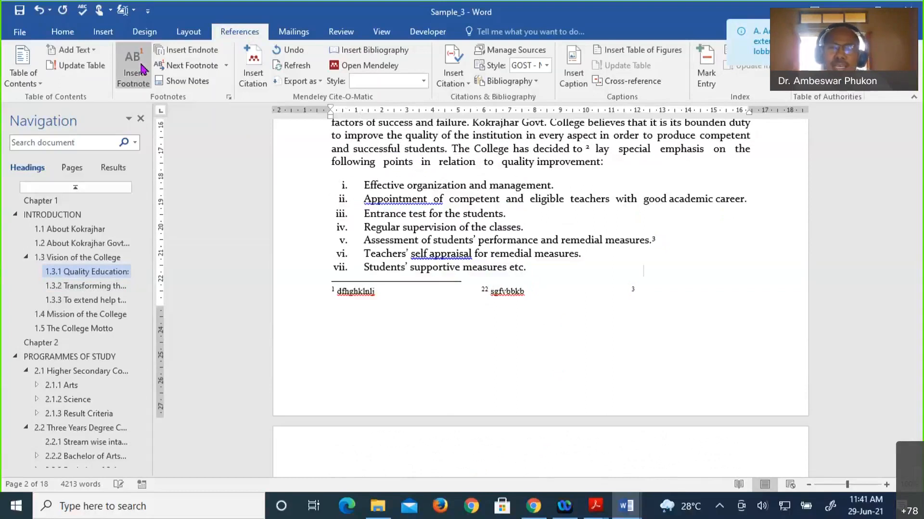
text(sfhjkb)
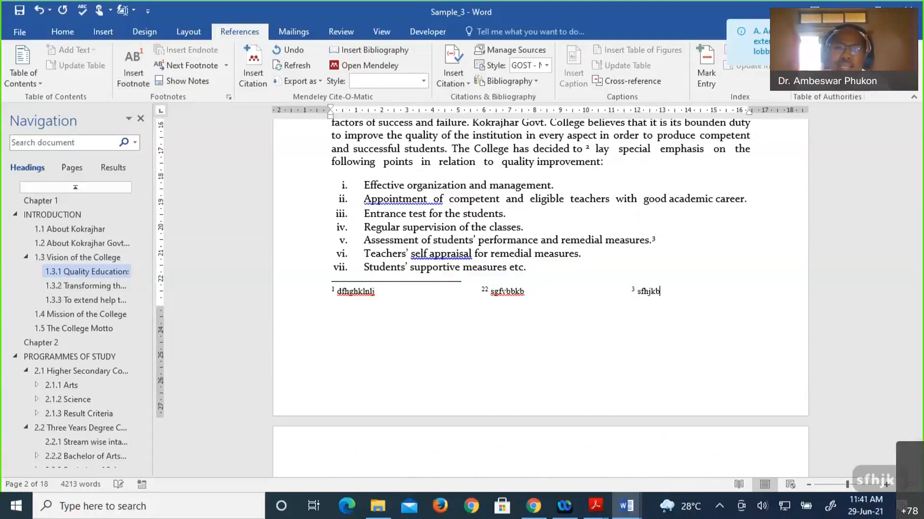
text(lj)
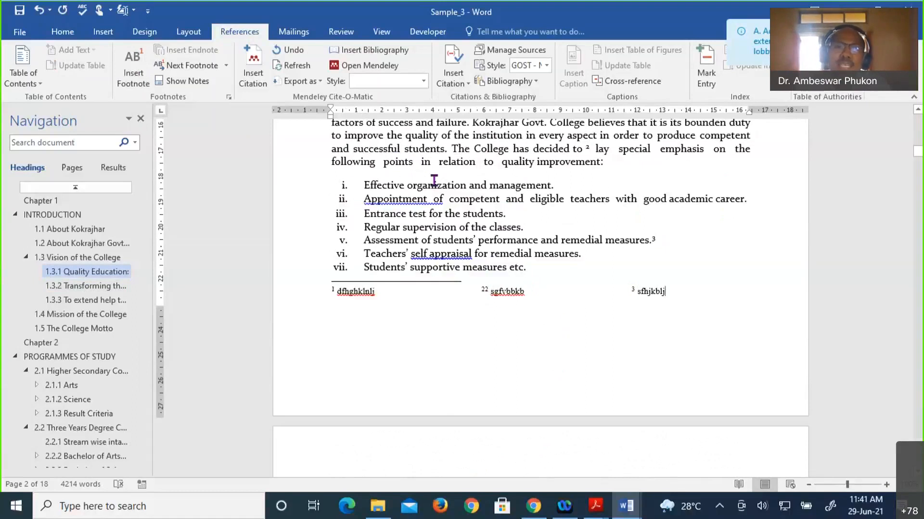
- Insert a footnote after "following" in the last line of the 1.3.1 paragraph, reading "dfgfghhhj"
click(376, 164)
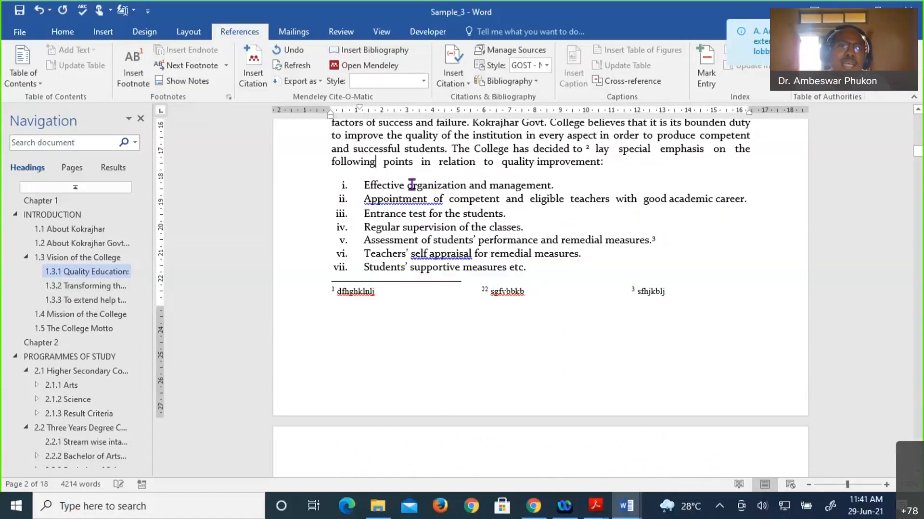
click(133, 70)
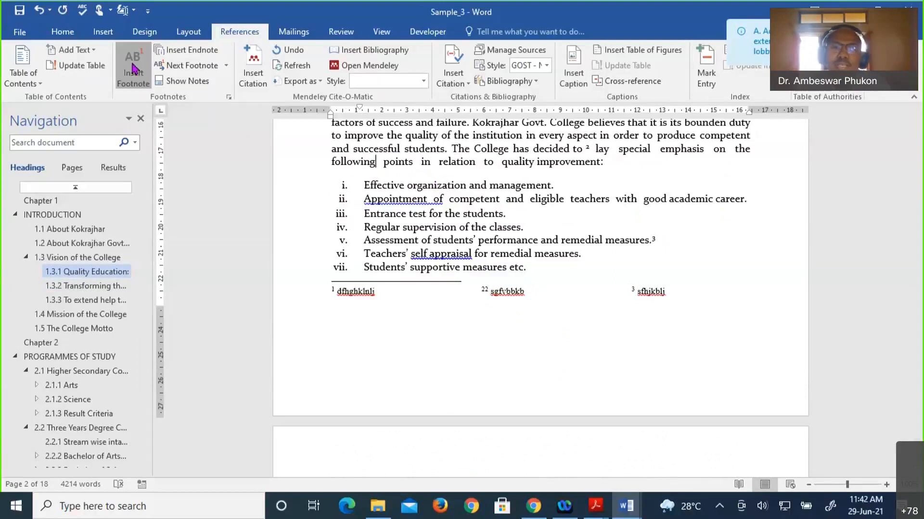
text(d)
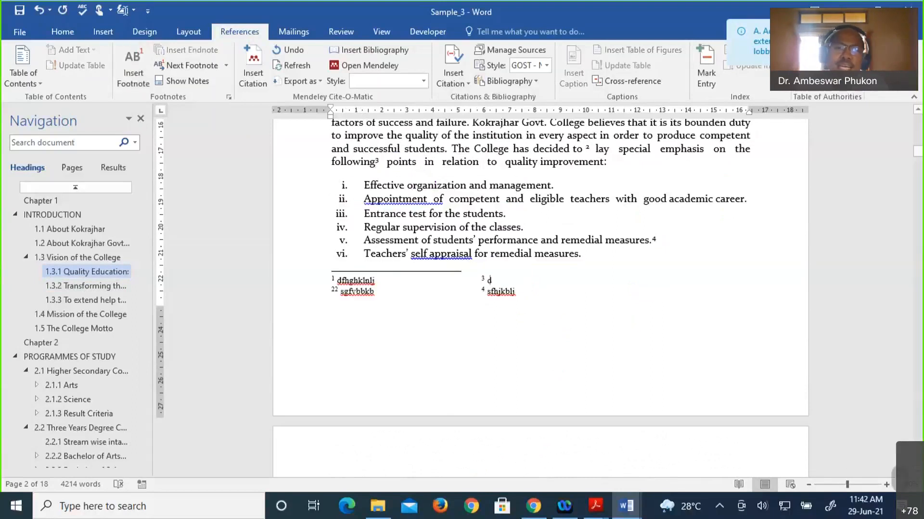
text(fgfghhhj)
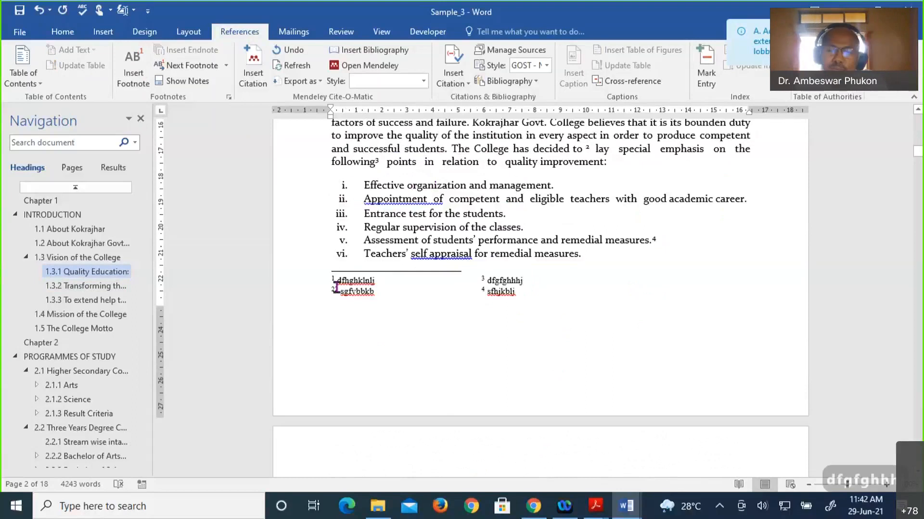
- Remove the duplicate number and the extra space in front of the text of footnote 2
click(335, 289)
key(BackSpace)
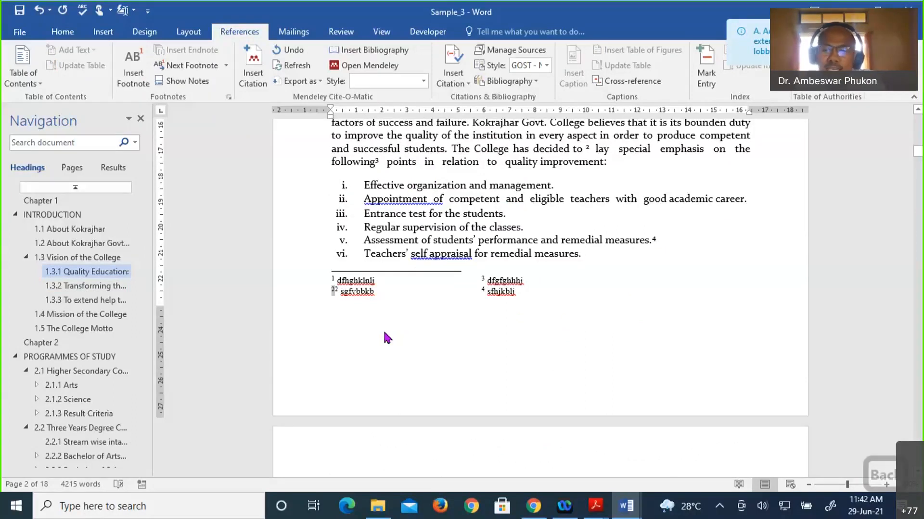
click(384, 332)
key(BackSpace)
key(BackSpace)
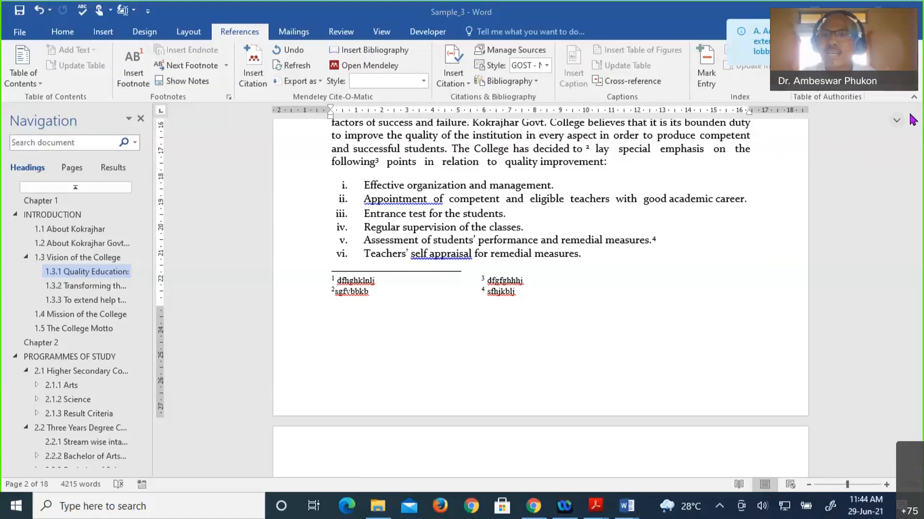
drag(913, 115, 704, 160)
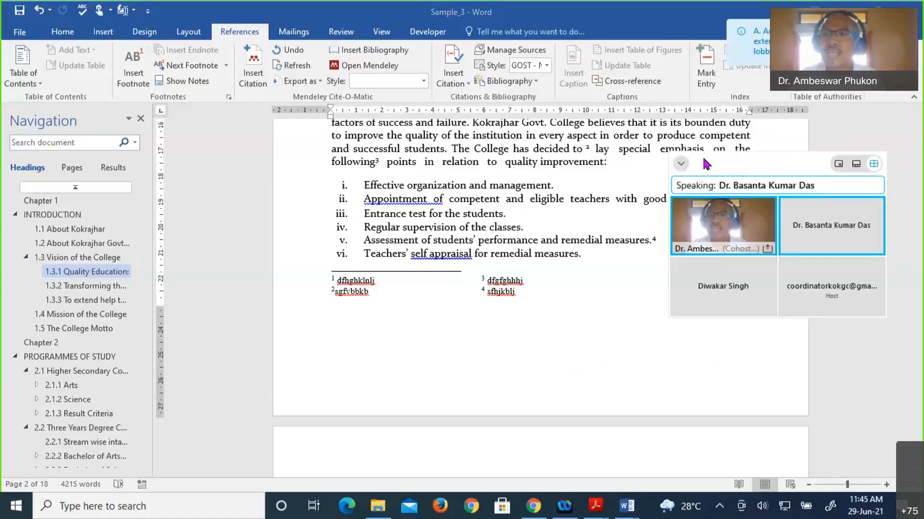
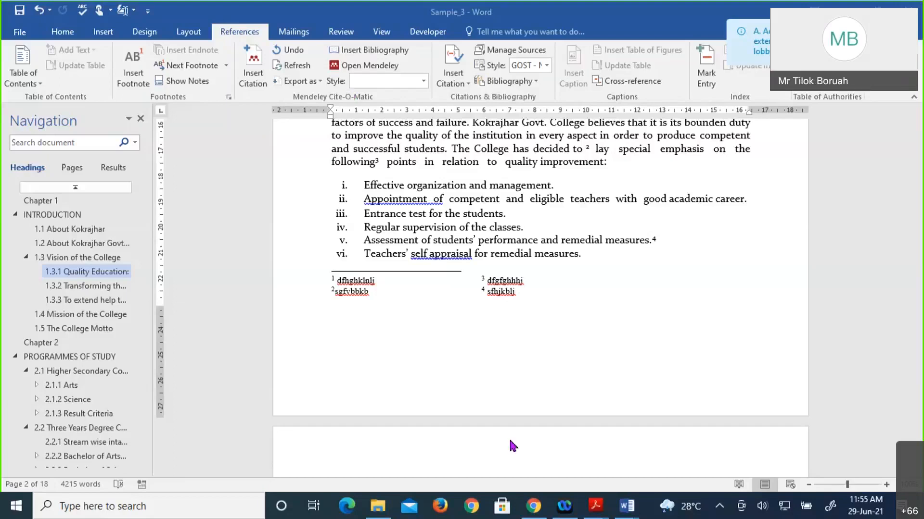
click(583, 267)
scroll(586, 268, up, 9)
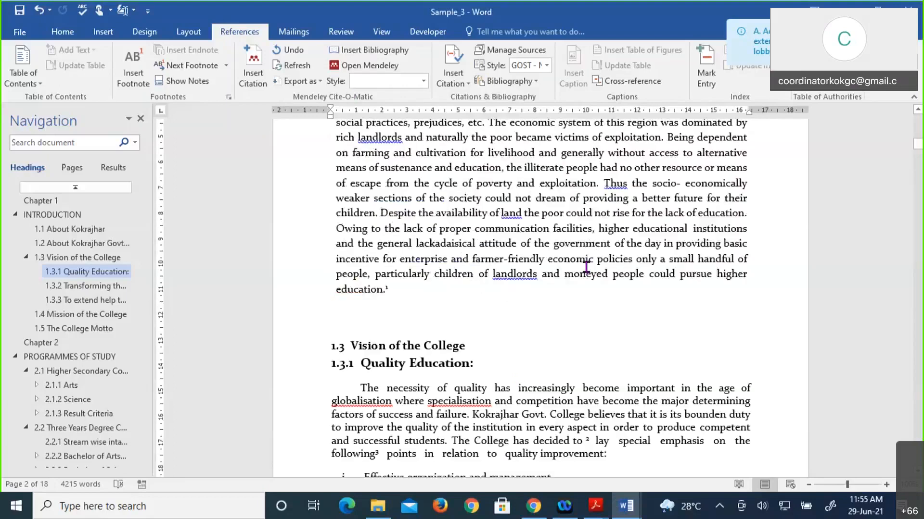
scroll(507, 337, down, 5)
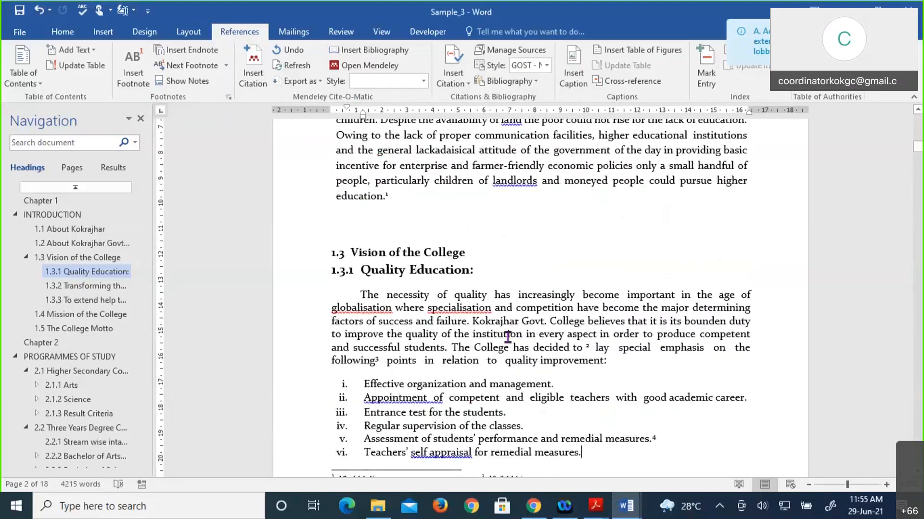
scroll(508, 337, up, 6)
scroll(508, 337, up, 1)
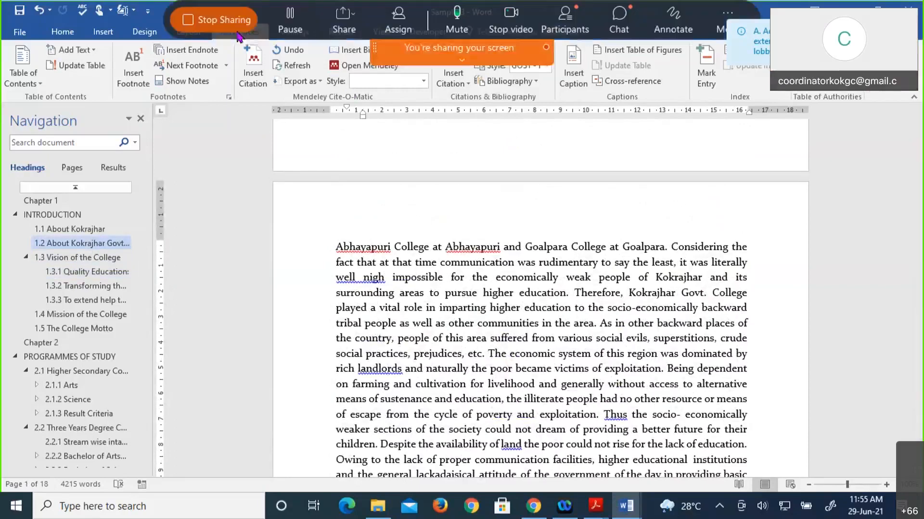
- Stop sharing the Word document's screen in the online meeting
click(207, 20)
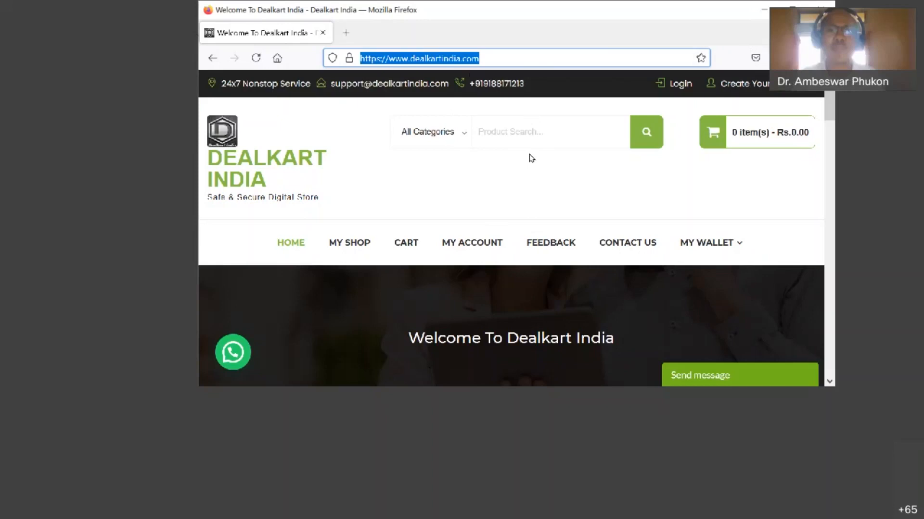
- Switch to Firefox and examine the top-selling Microsoft Office and Windows products and their prices on the Dealkart India home page
scroll(418, 271, down, 10)
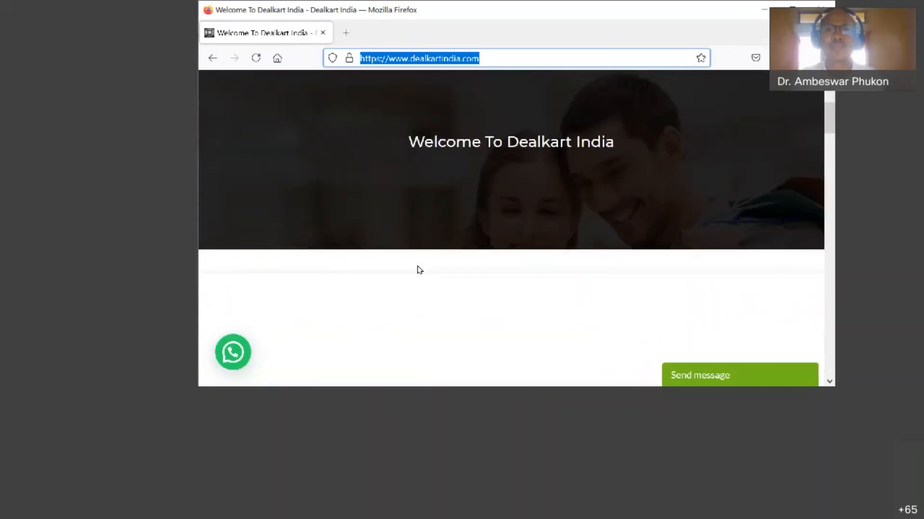
scroll(418, 269, down, 2)
scroll(416, 268, up, 2)
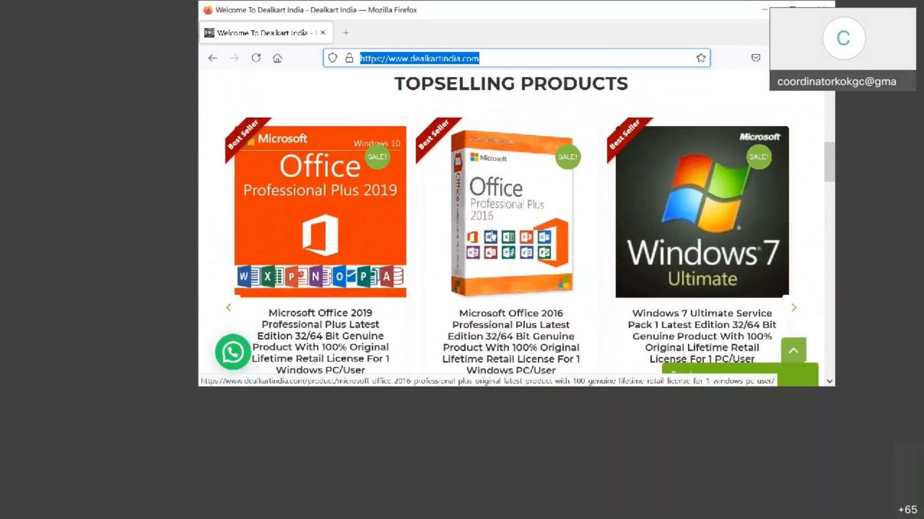
scroll(510, 240, down, 1)
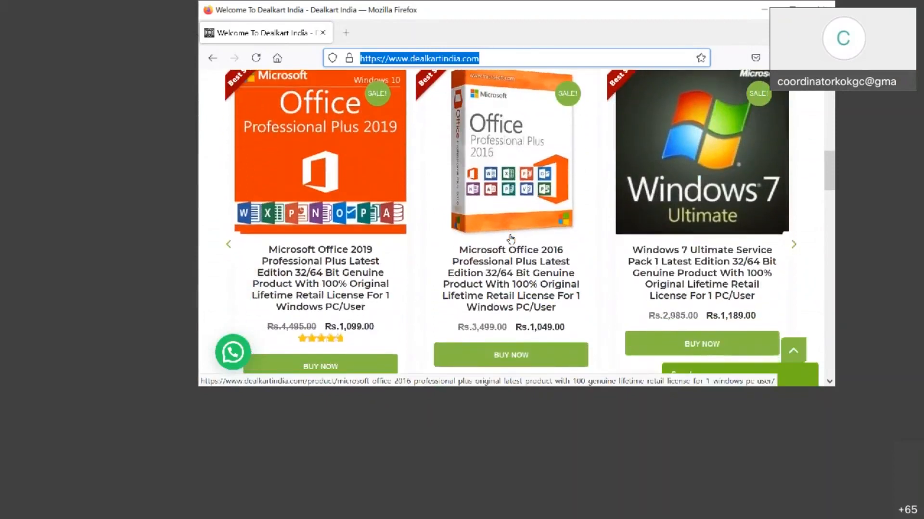
scroll(510, 239, down, 1)
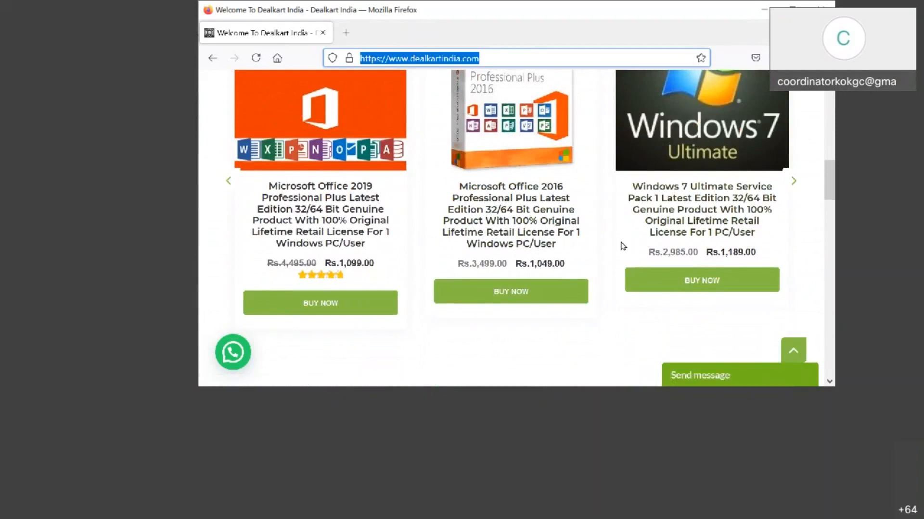
scroll(623, 247, down, 3)
scroll(623, 246, up, 3)
scroll(623, 247, up, 6)
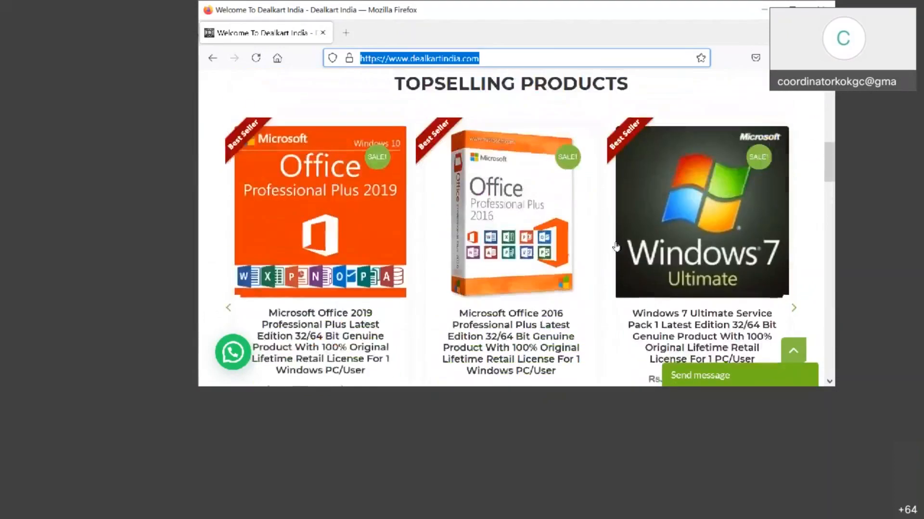
scroll(570, 254, down, 3)
scroll(570, 254, down, 3)
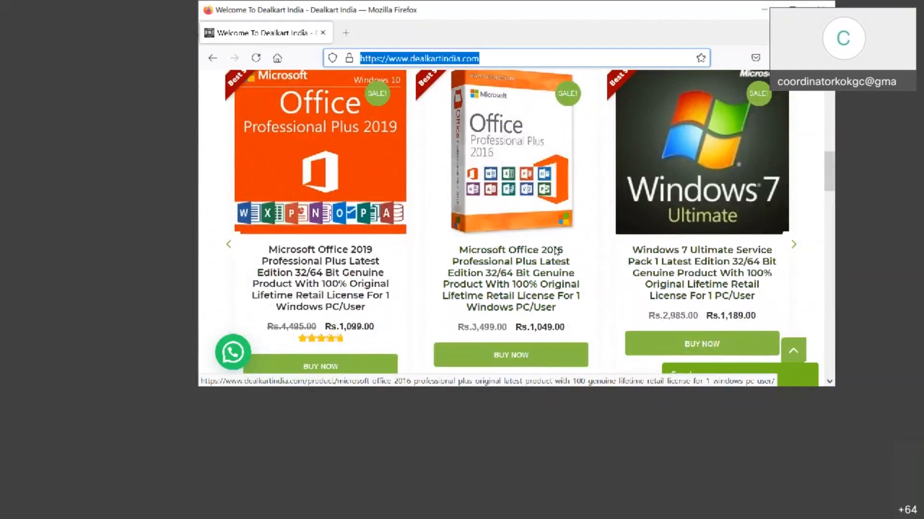
scroll(581, 203, up, 2)
scroll(577, 205, up, 5)
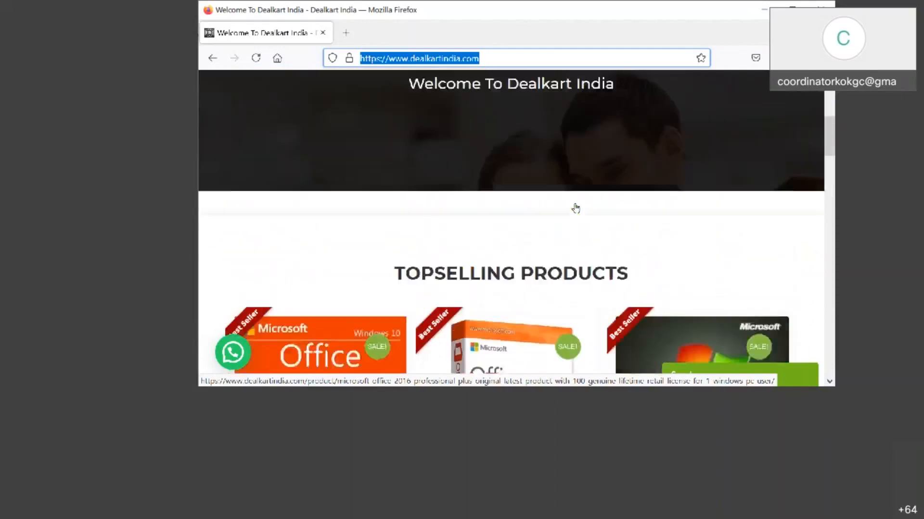
scroll(463, 274, down, 4)
scroll(463, 277, down, 2)
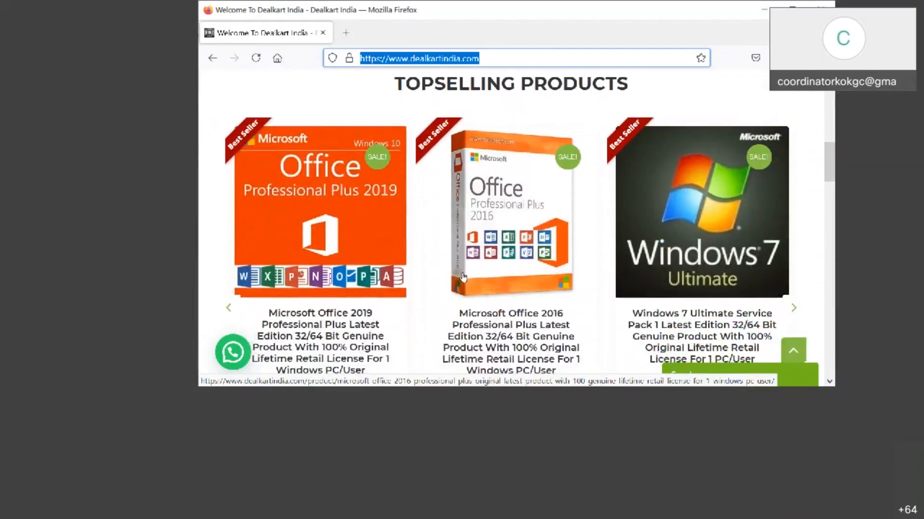
scroll(463, 277, down, 2)
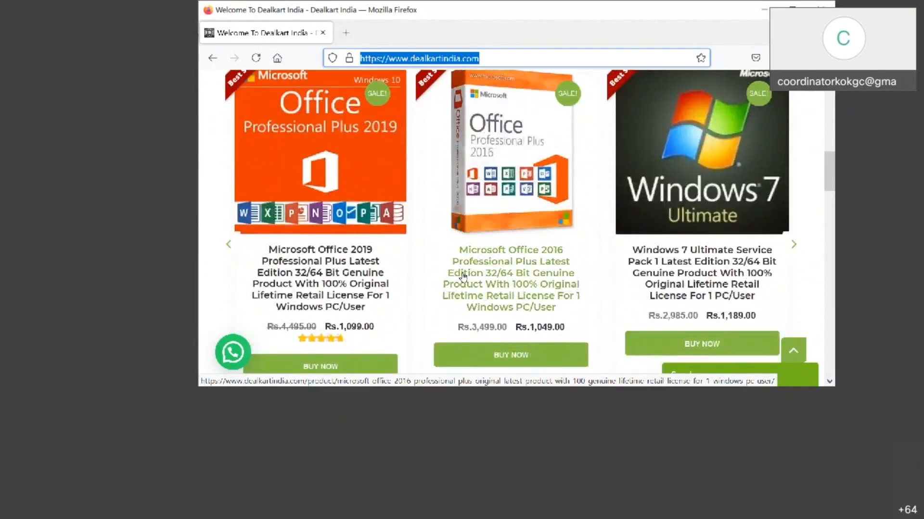
scroll(463, 277, up, 10)
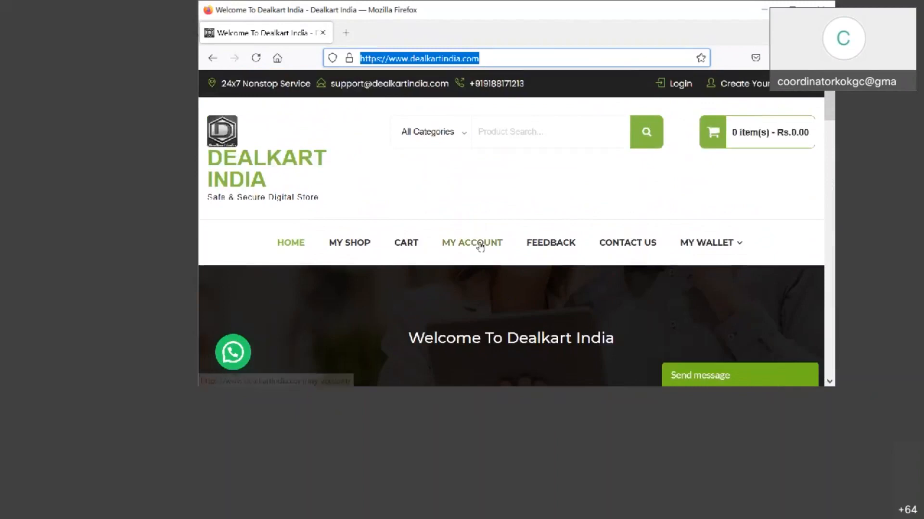
click(594, 193)
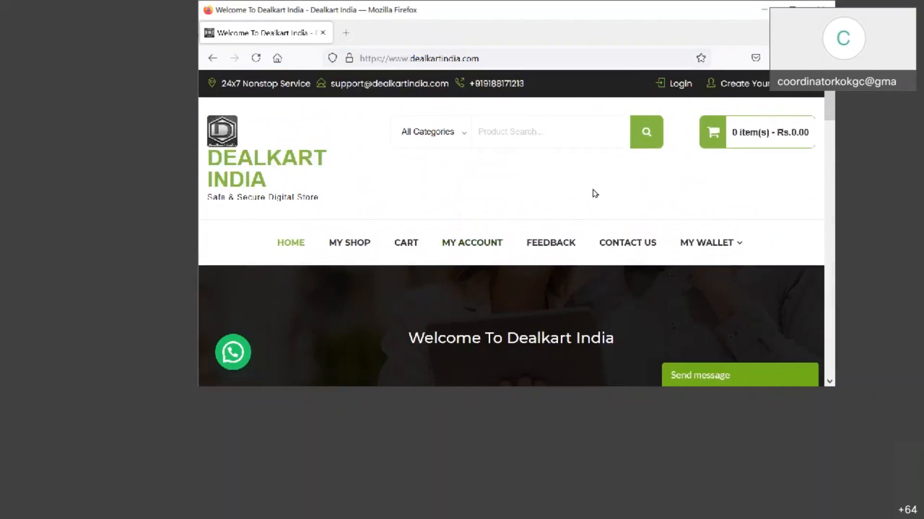